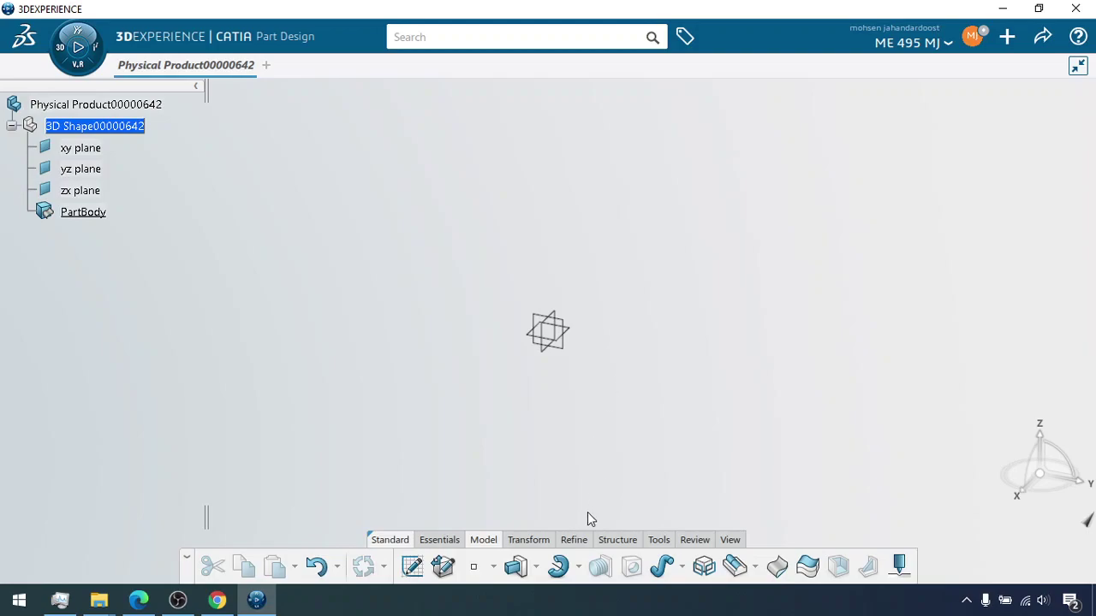
left_click(579, 568)
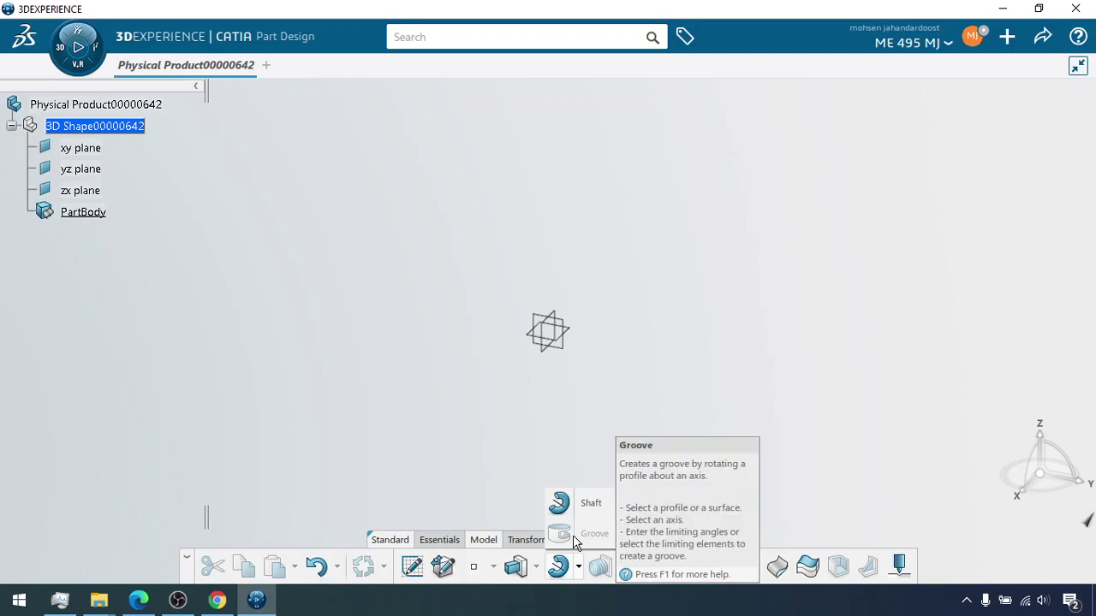
left_click(524, 539)
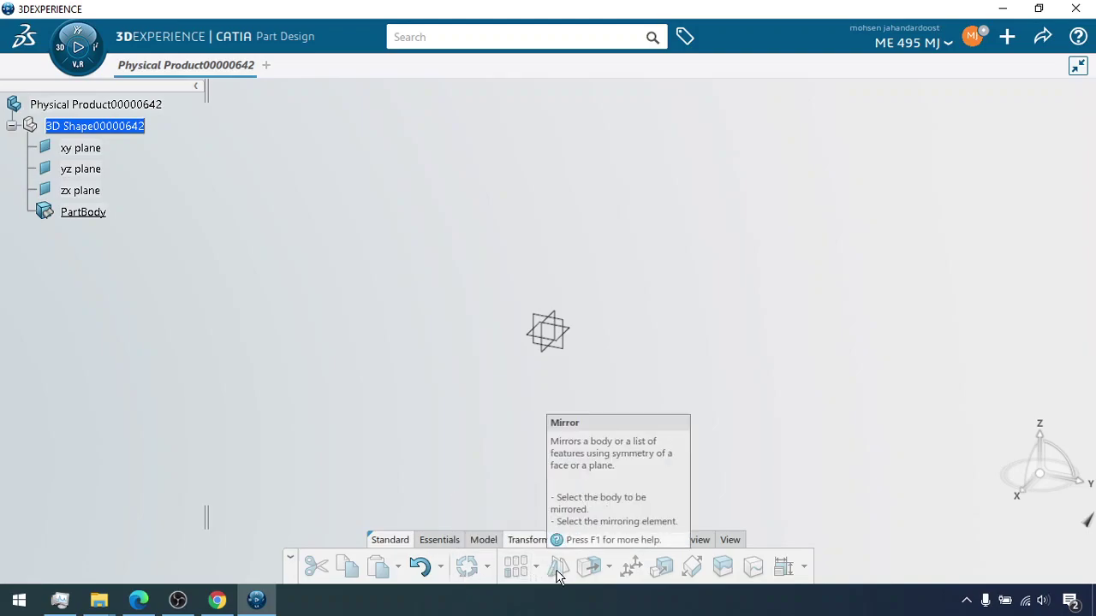
left_click(483, 540)
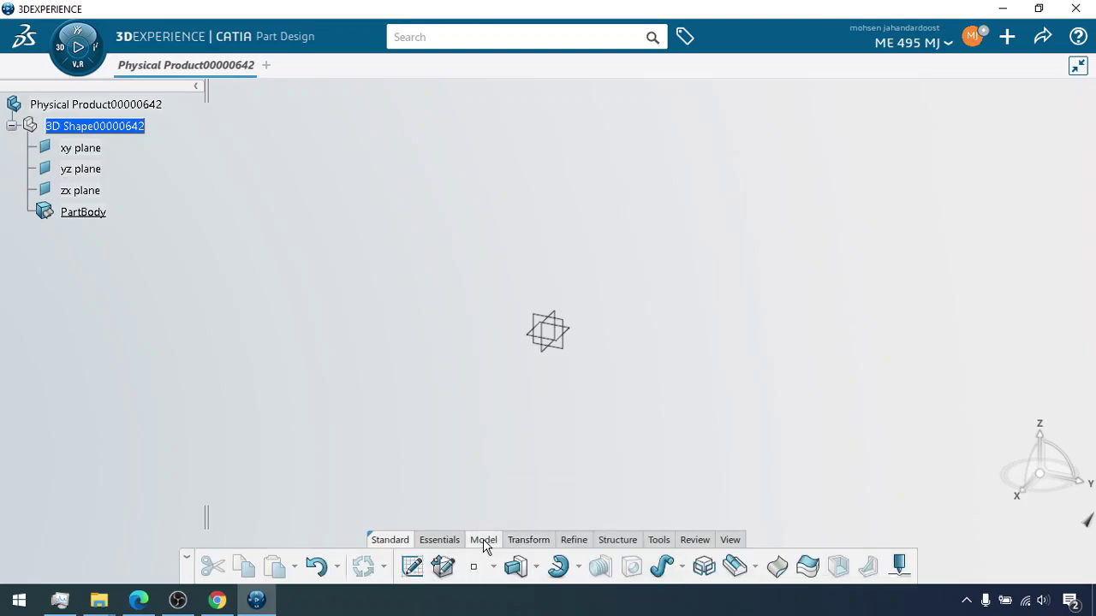
left_click(579, 567)
left_click(578, 568)
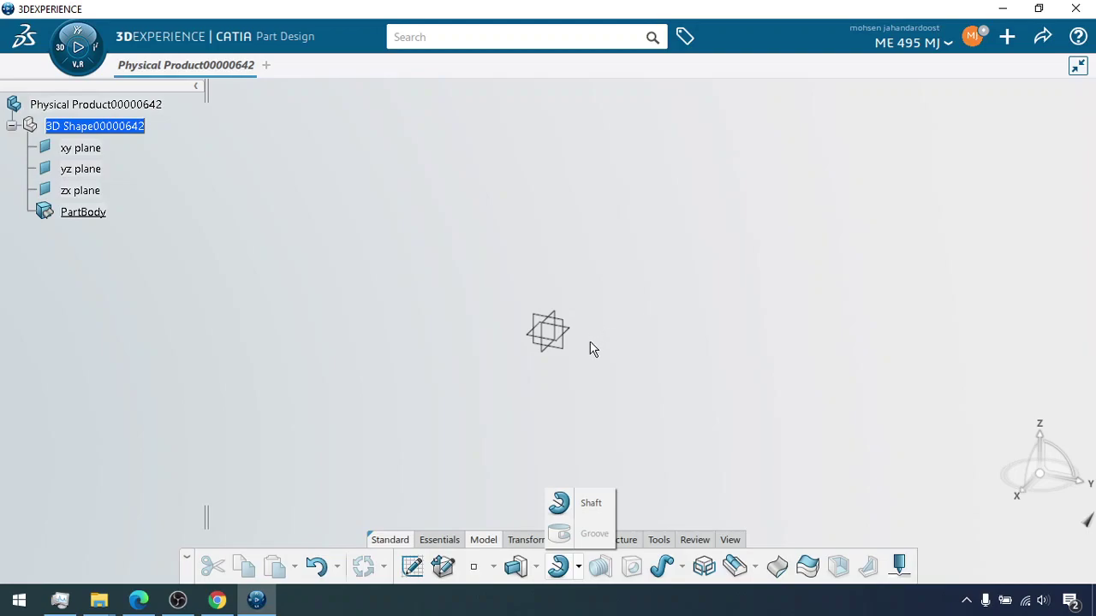
left_click(594, 370)
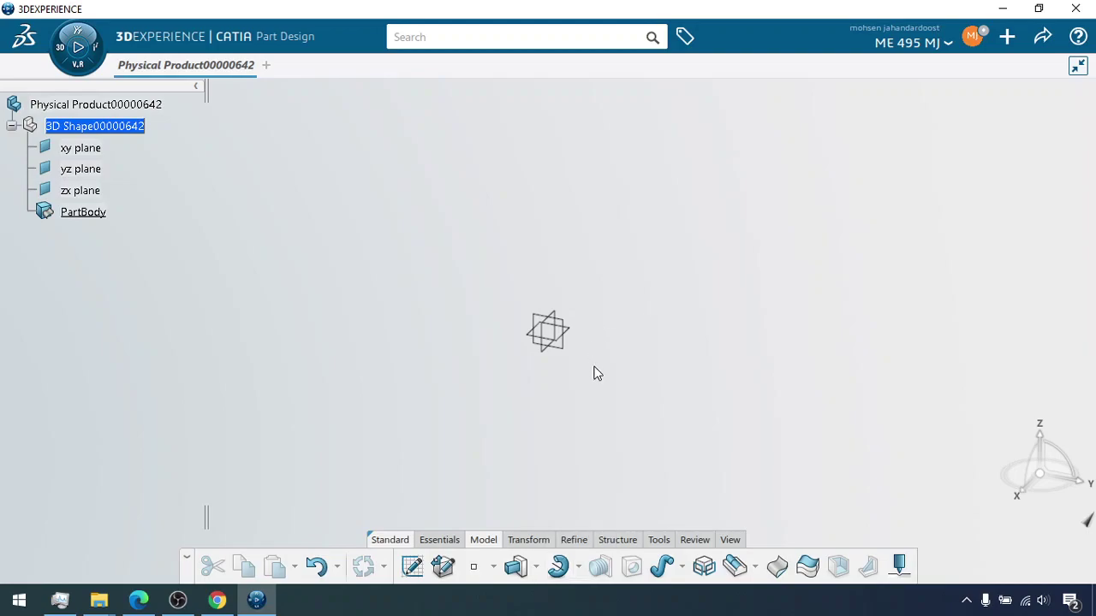
Start a sketch on the yz plane and draw a wavy five-point spline well clear of the V axis, ending about H 144 mm, V -65 mm.
left_click(572, 327)
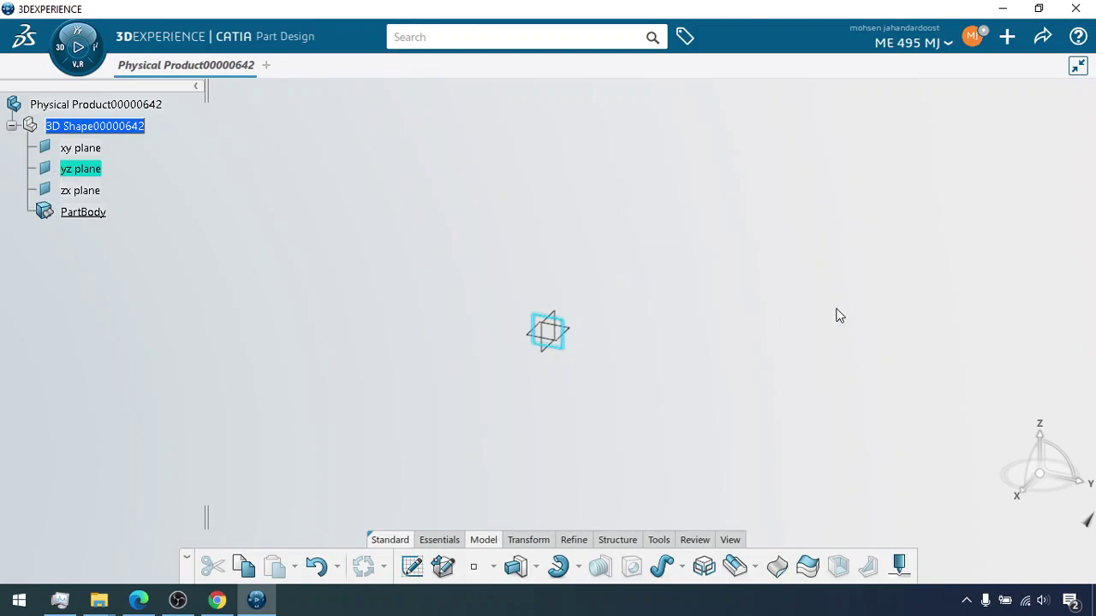
left_click(413, 567)
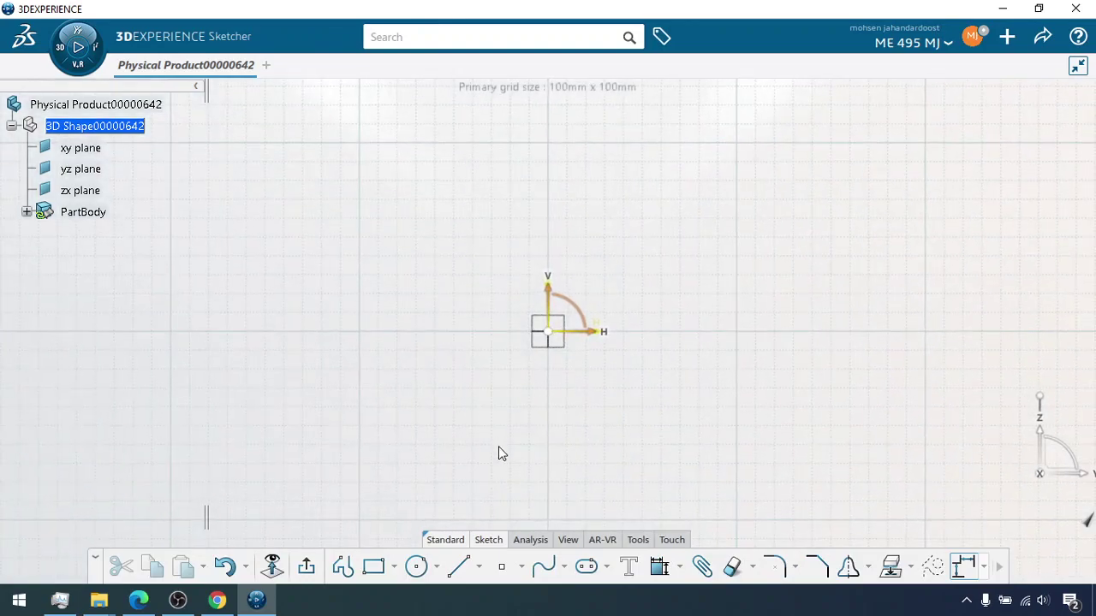
left_click(542, 566)
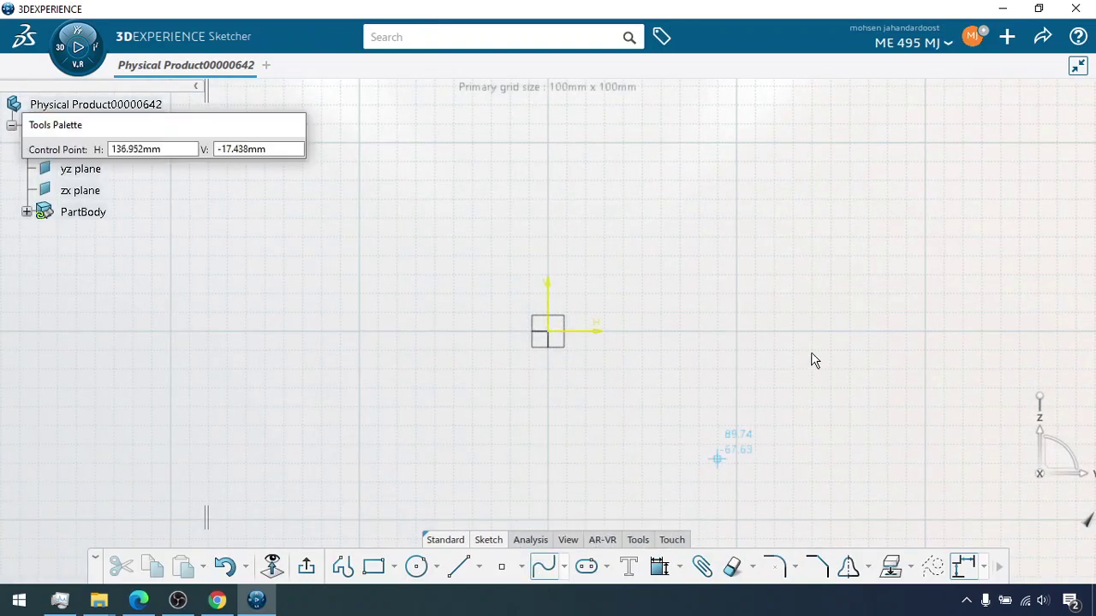
left_click(871, 171)
left_click(976, 253)
left_click(870, 336)
left_click(899, 382)
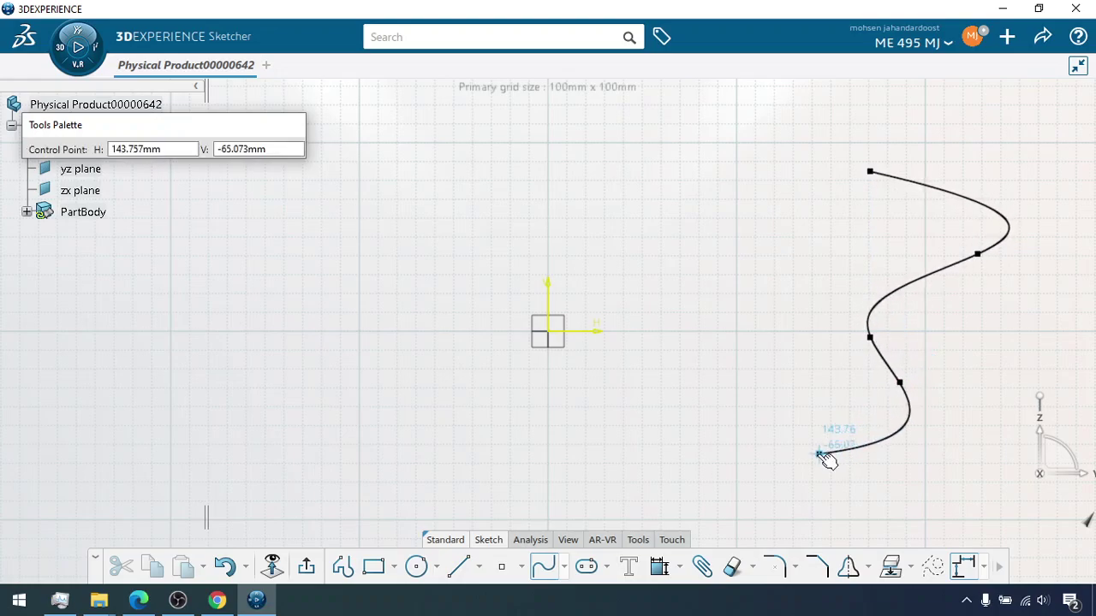
double_click(815, 447)
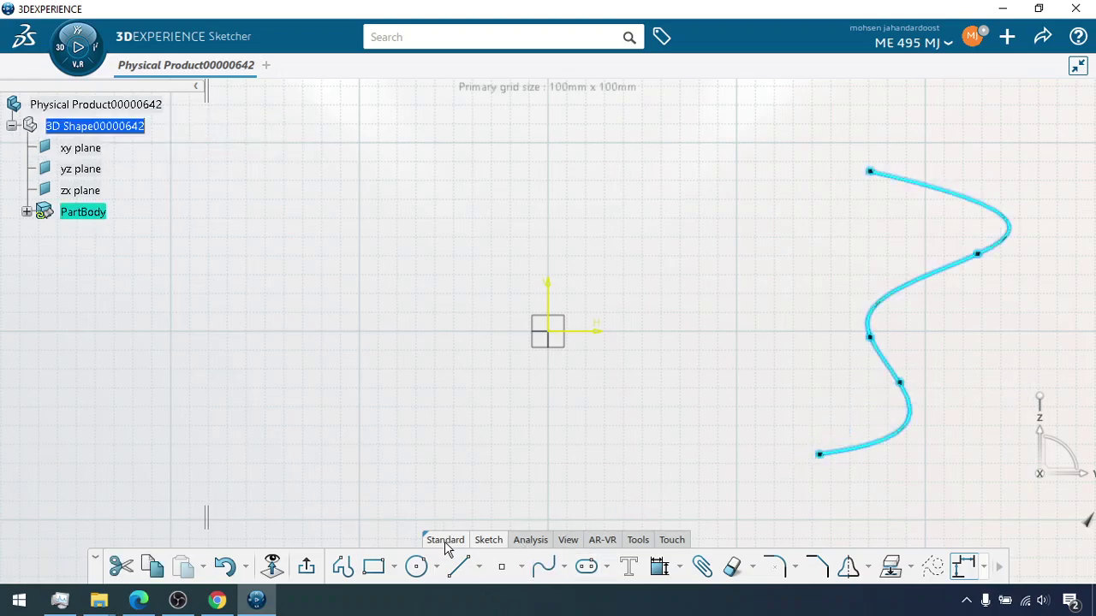
Move the spline's upper endpoint up and inward to about H 138 mm, V 97 mm.
left_click(459, 566)
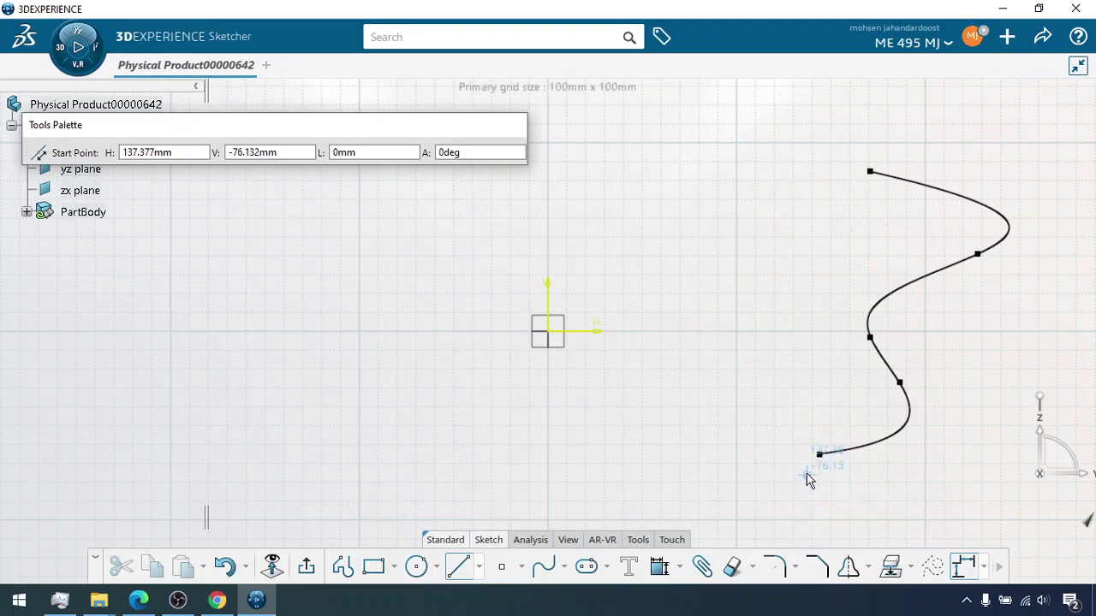
key("Escape")
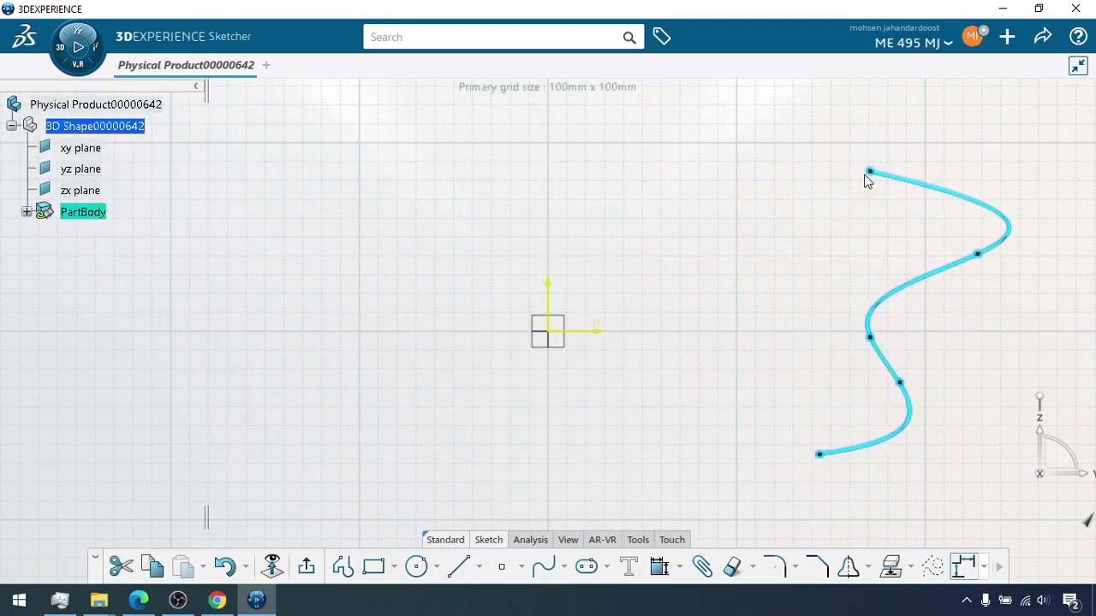
left_click(866, 169)
left_click_drag(872, 174, 819, 157)
left_click(736, 238)
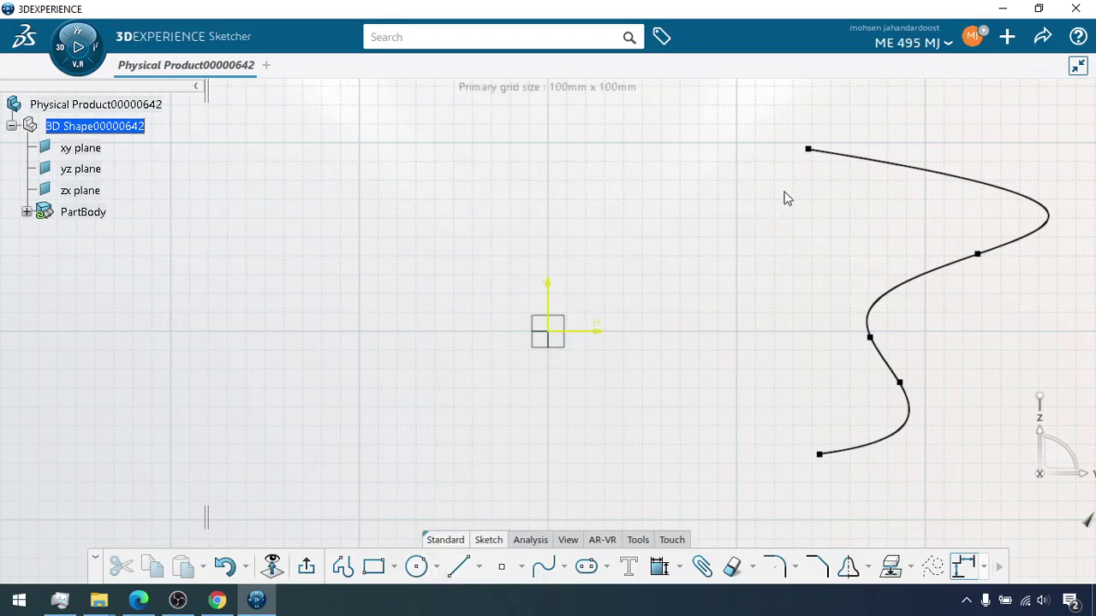
Close the profile with a straight line joining the spline's upper and lower endpoints.
left_click(458, 568)
left_click(808, 150)
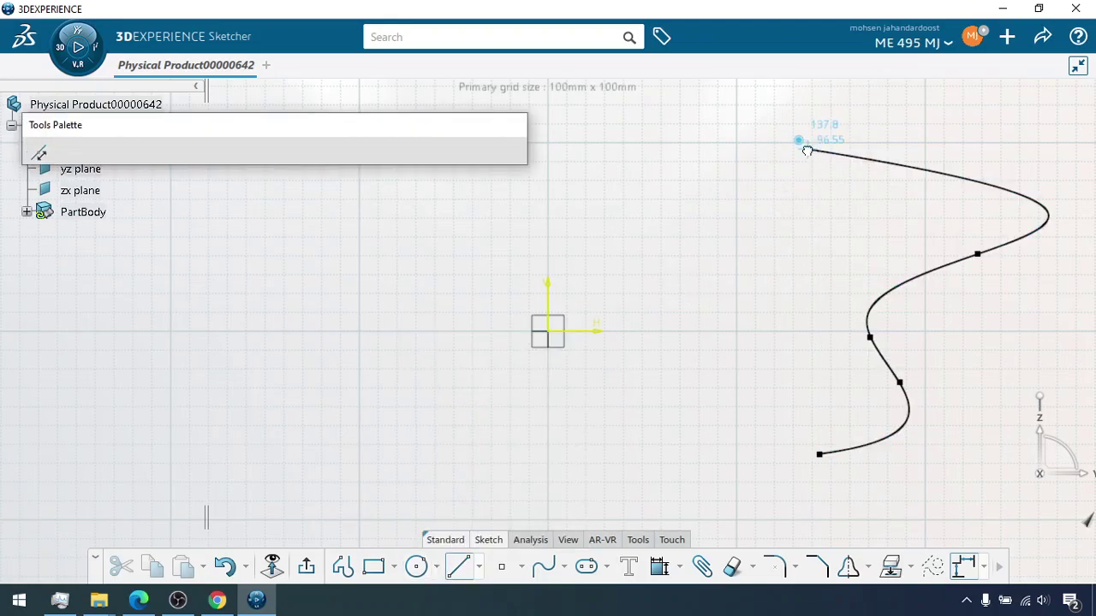
left_click(822, 455)
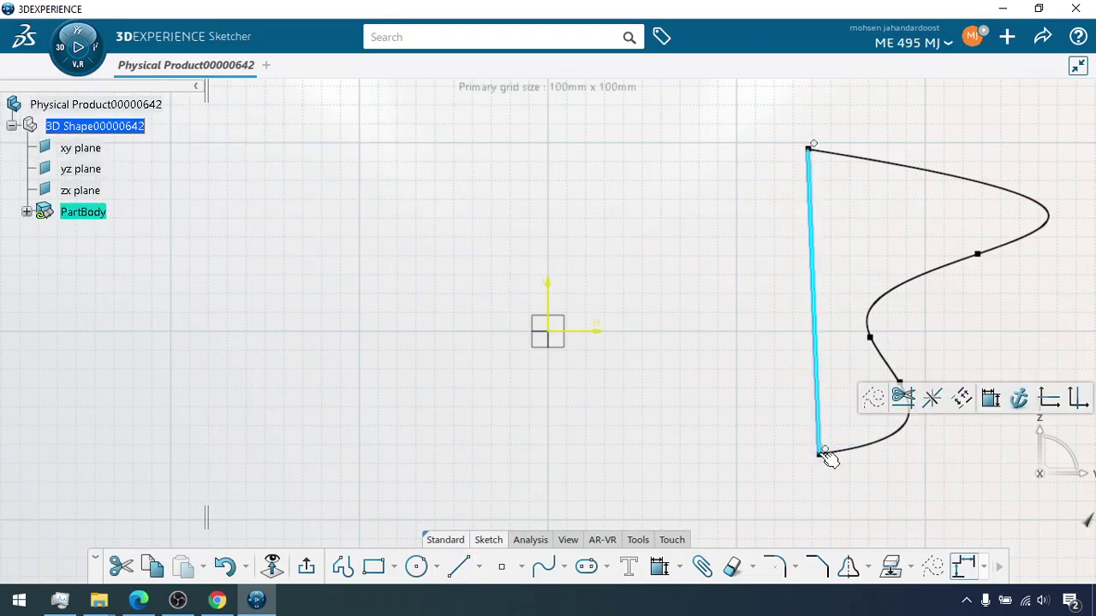
left_click(714, 204)
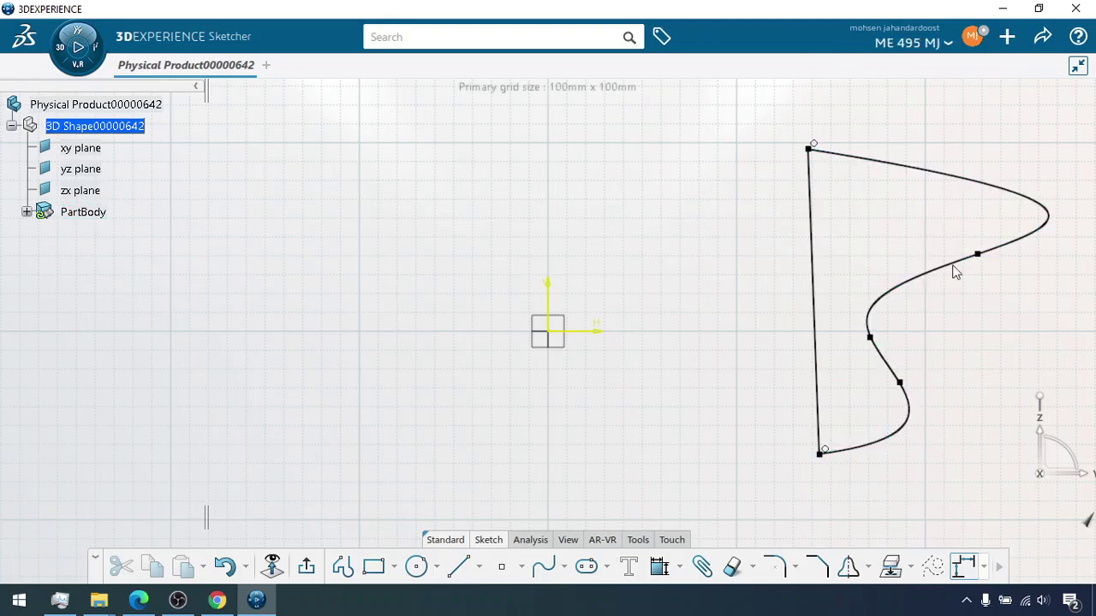
Draw a slanted line between the origin and the profile, starting about H 77 mm, V 100 mm, and make it a construction line.
left_click(459, 568)
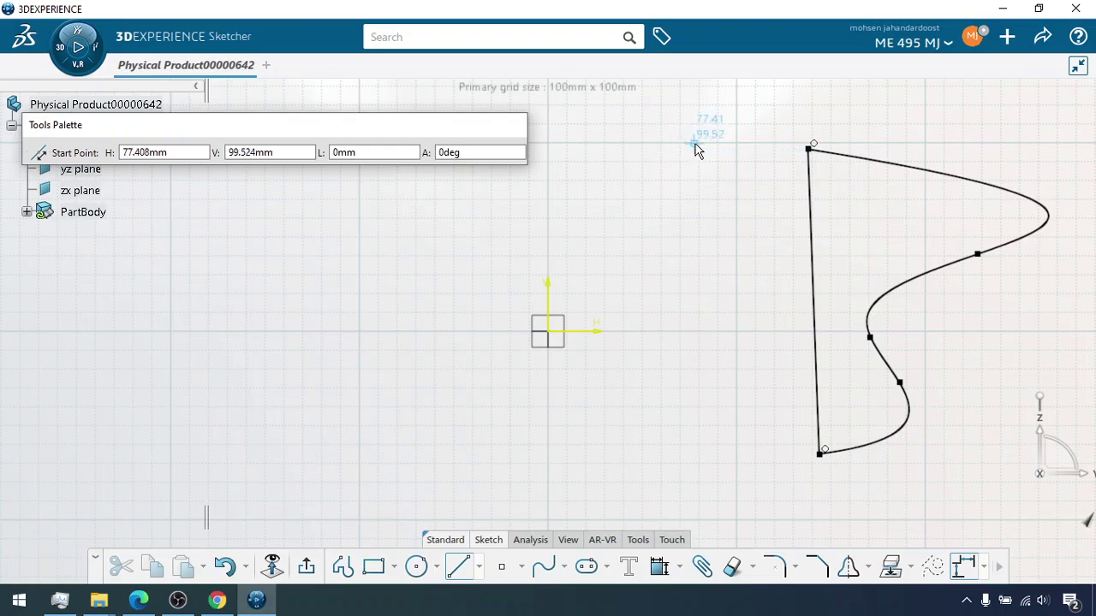
left_click(693, 144)
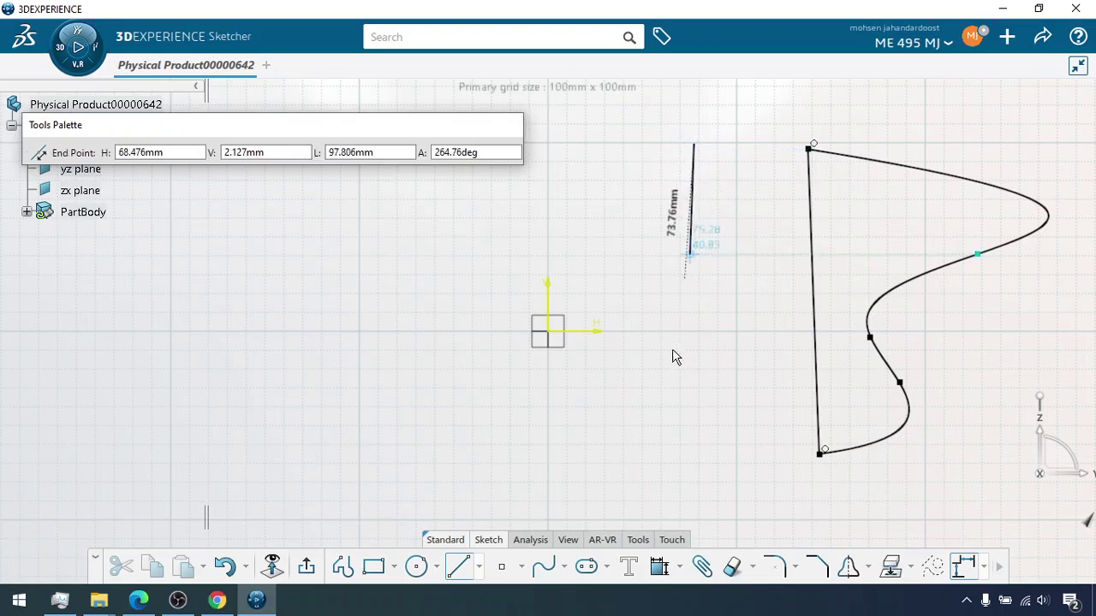
left_click(636, 446)
left_click(689, 395)
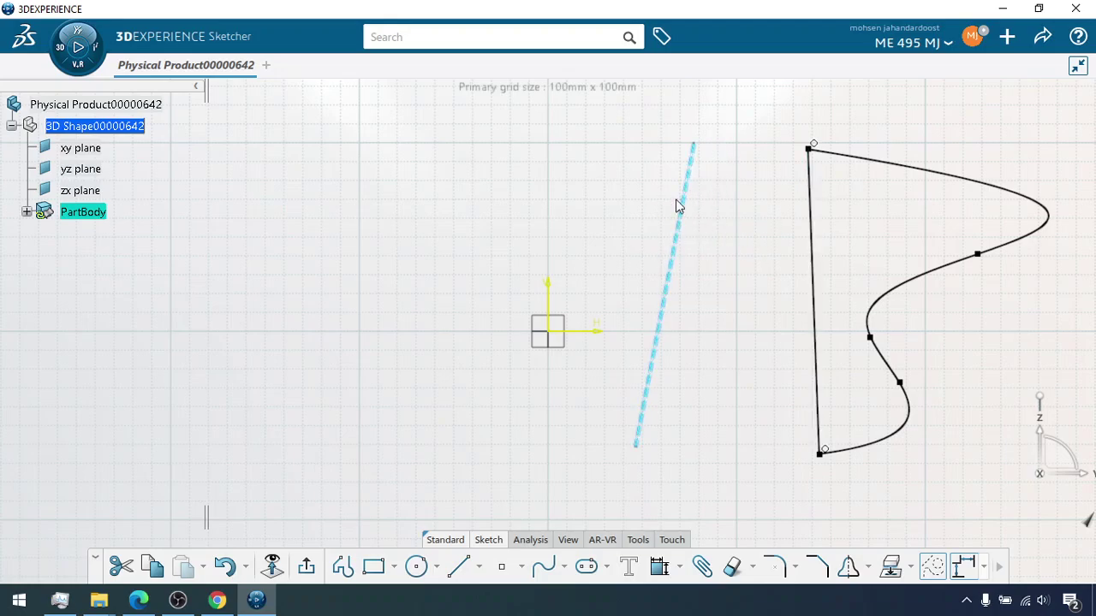
left_click(547, 219)
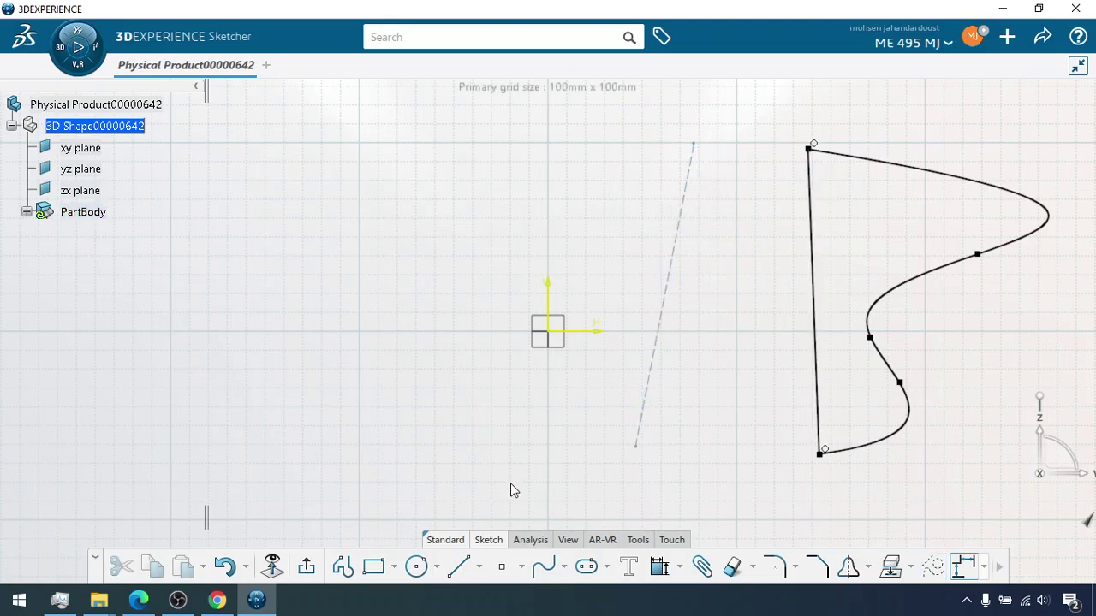
Exit the sketch and display the construction geometry of Sketch.1 in the 3D view.
left_click(308, 567)
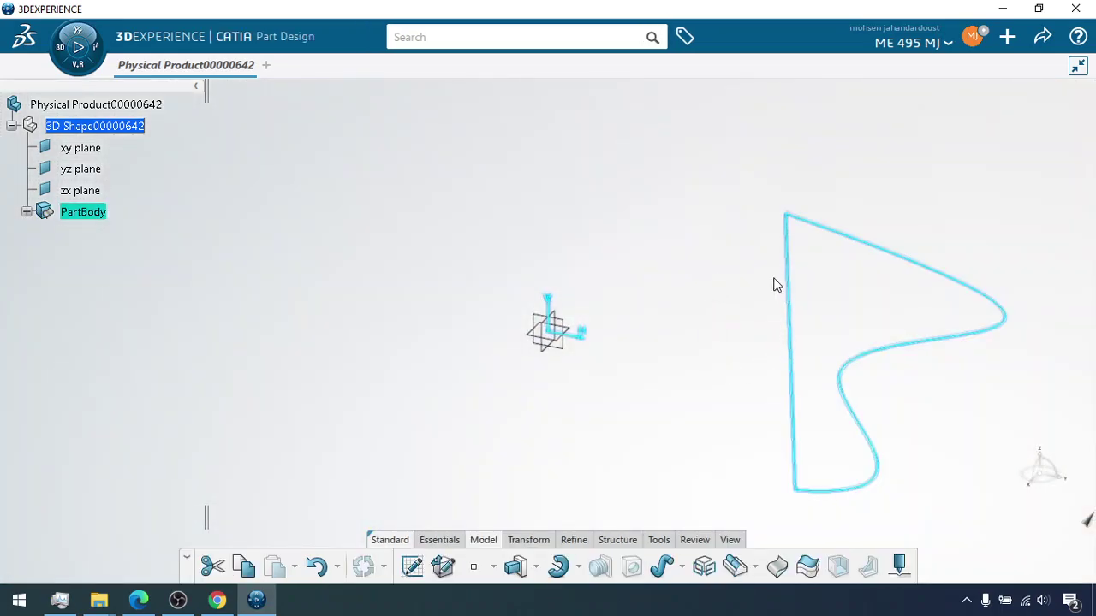
left_click(449, 238)
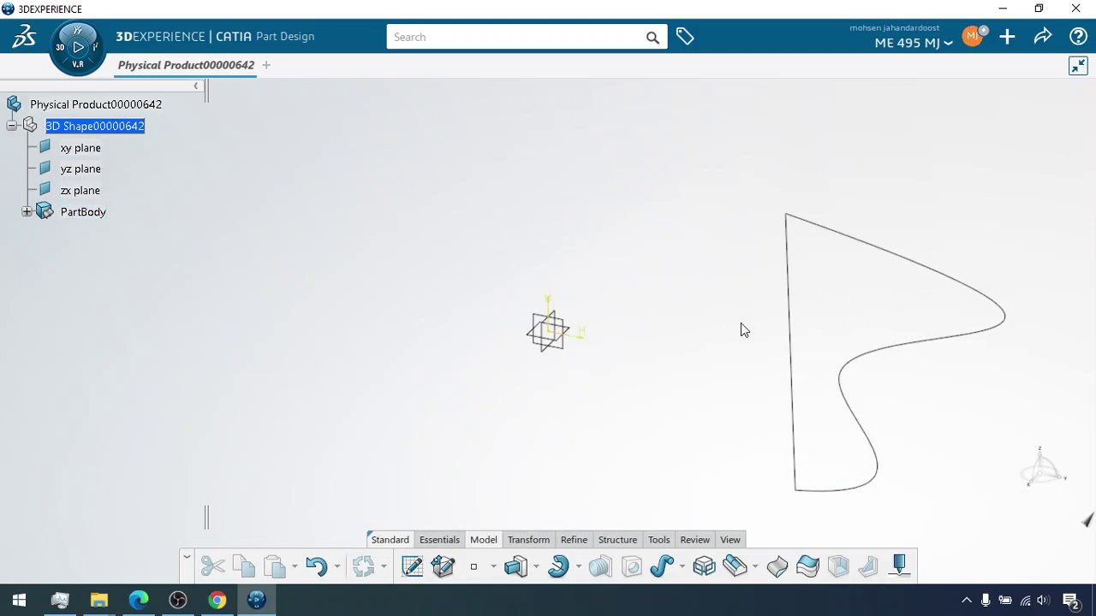
left_click(27, 211)
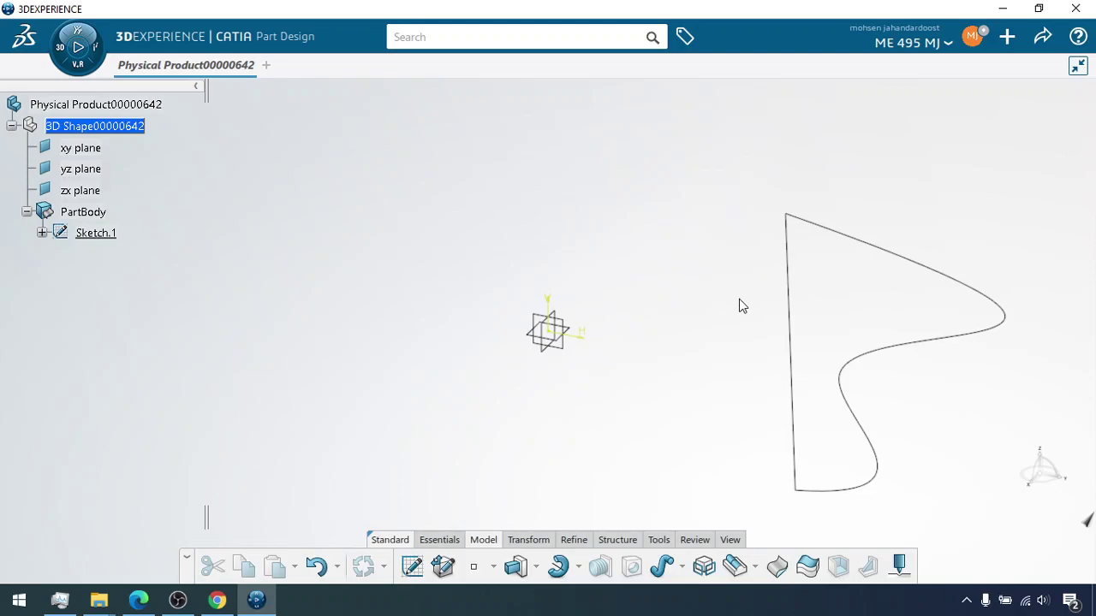
right_click(83, 233)
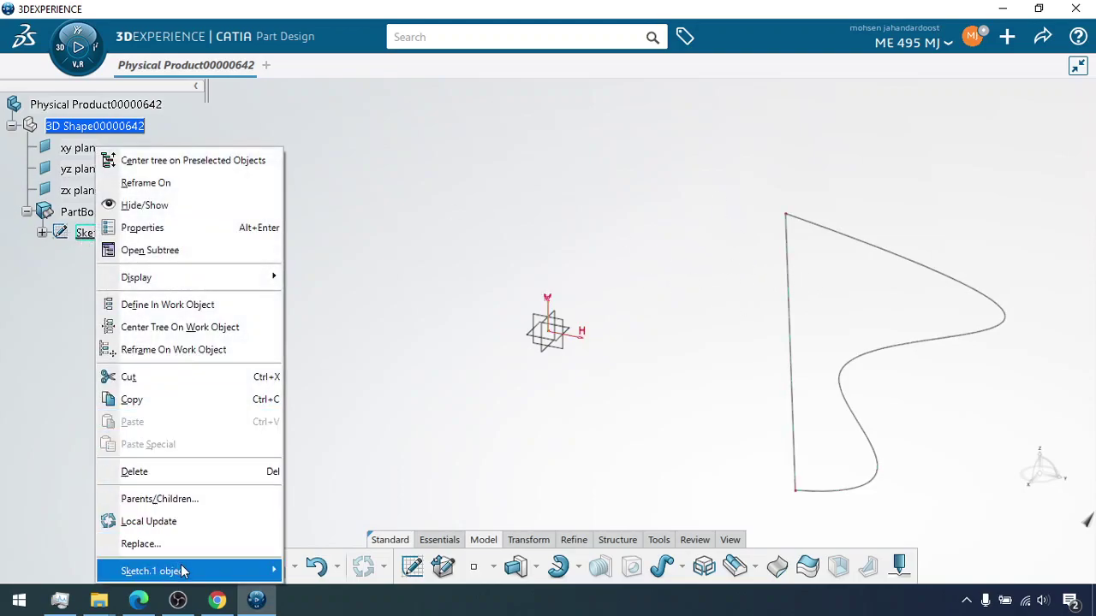
mouse_move(261, 570)
left_click(352, 571)
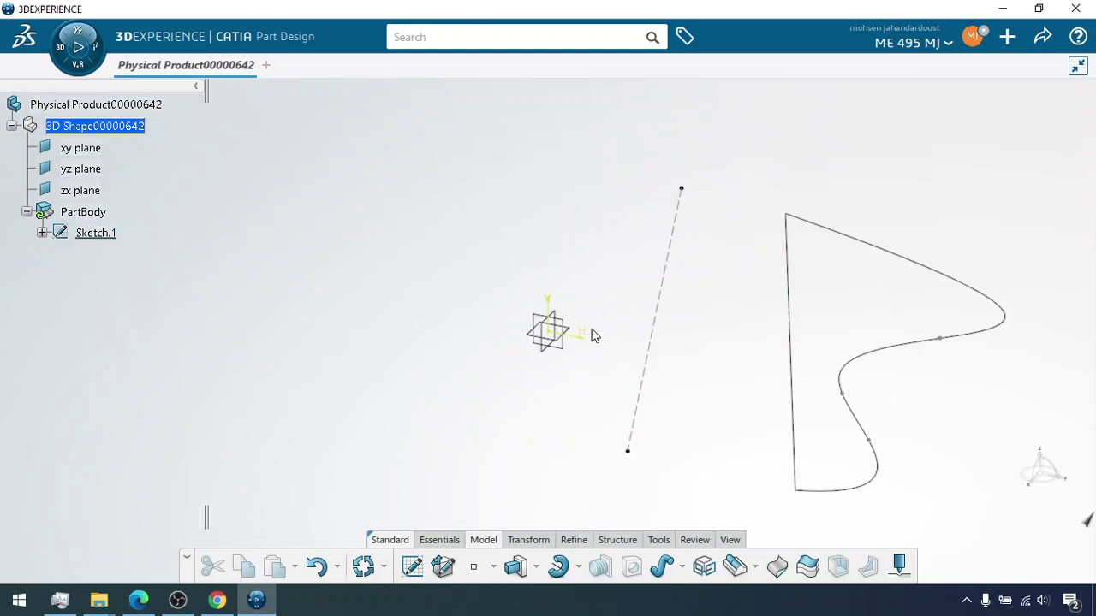
left_click(558, 567)
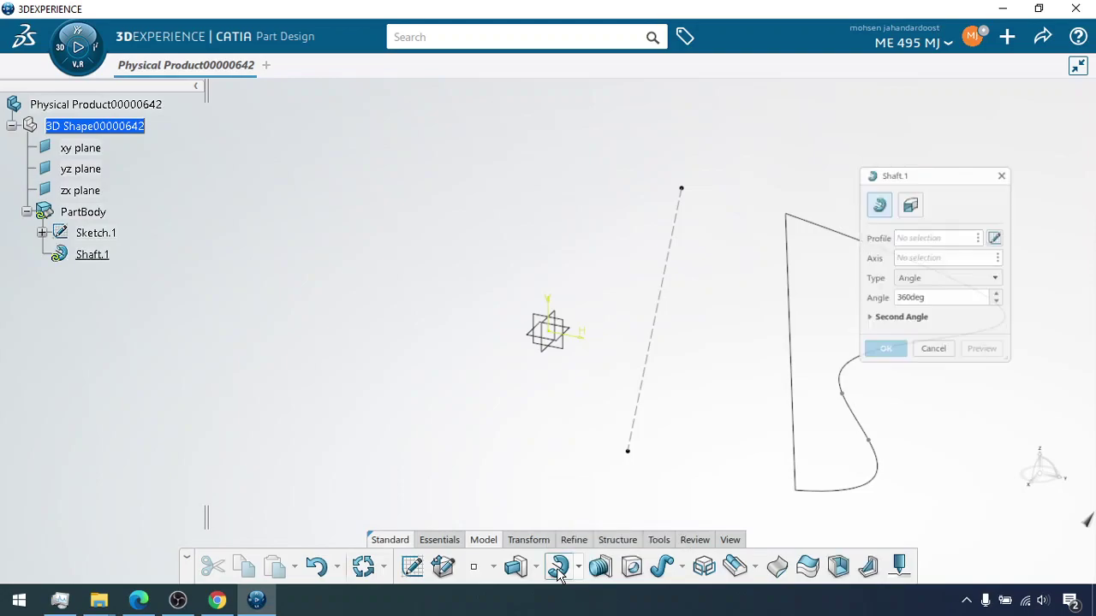
left_click_drag(948, 185, 989, 109)
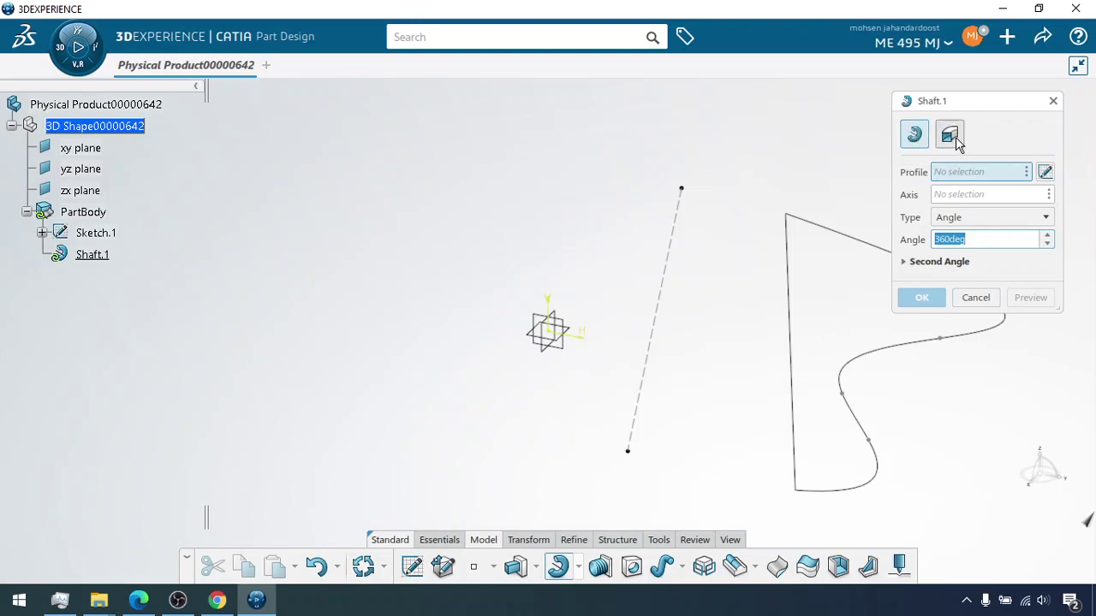
left_click(915, 137)
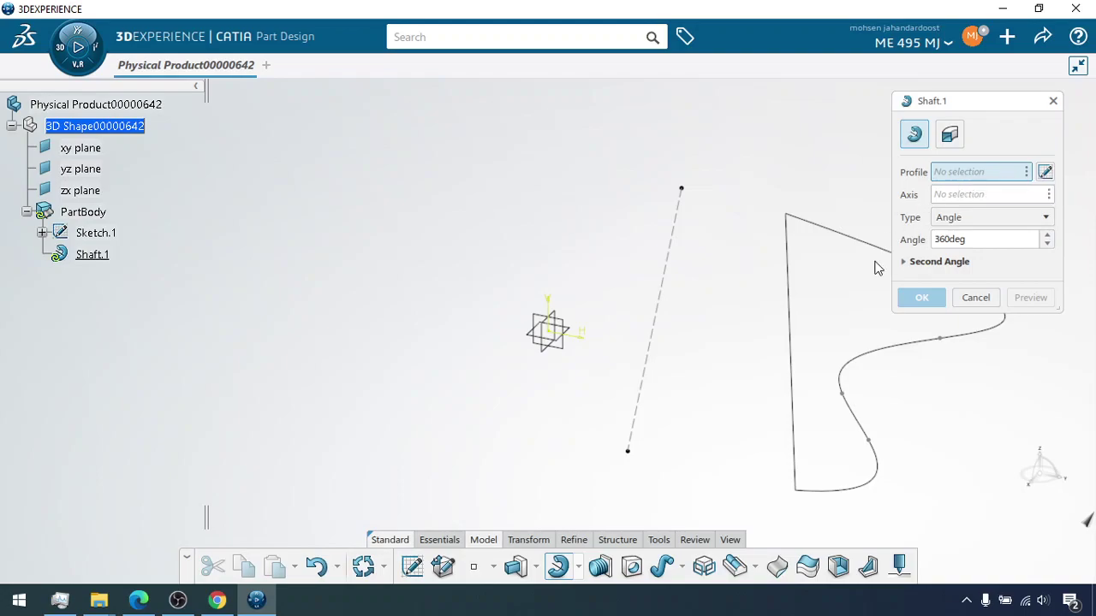
left_click(93, 233)
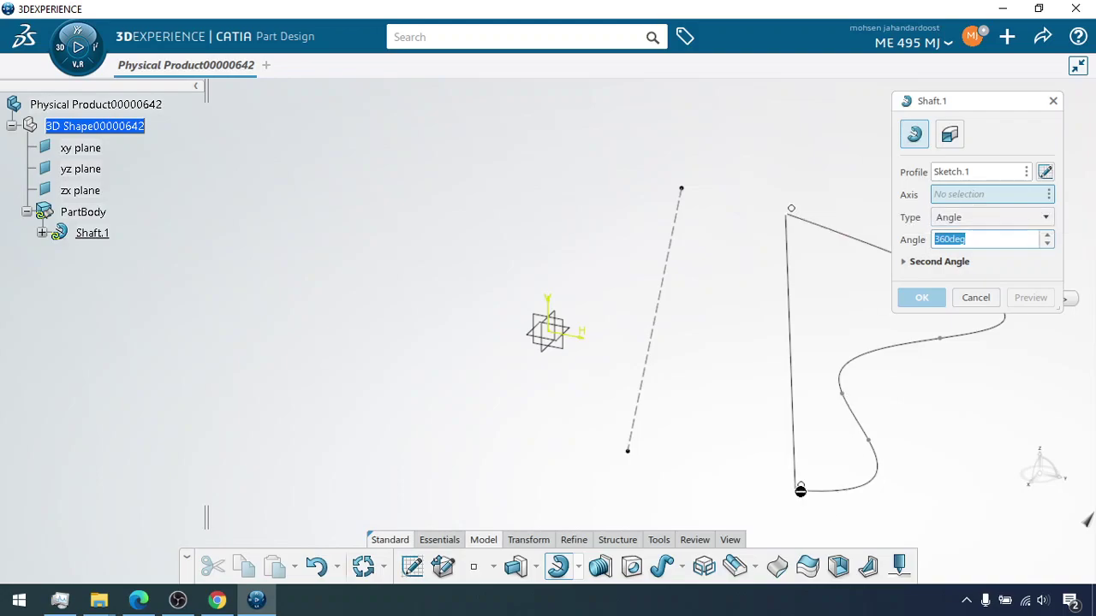
left_click(977, 300)
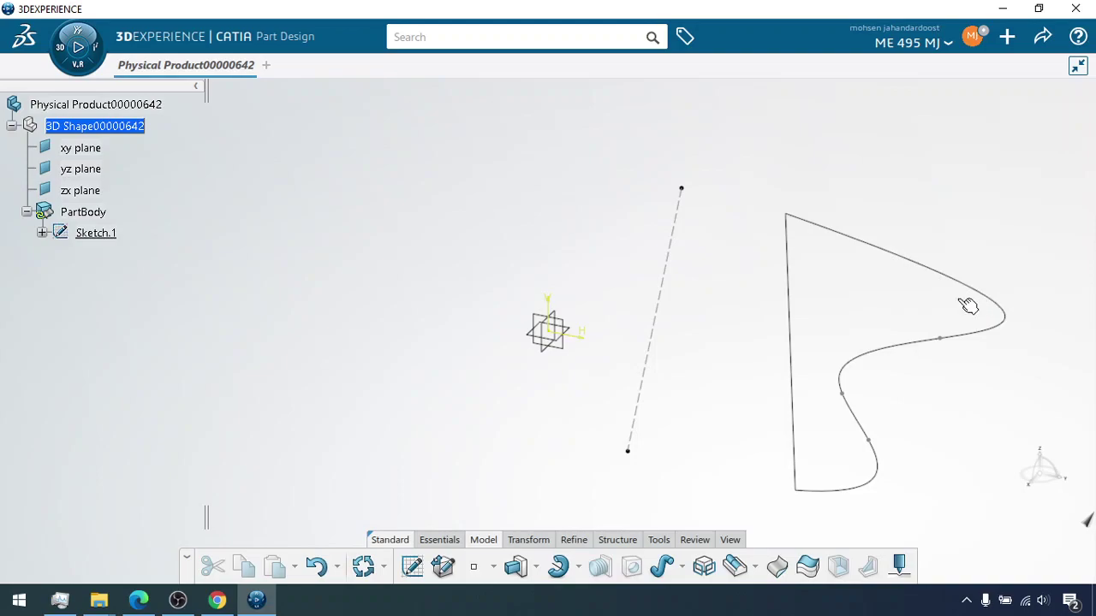
Reopen Sketch.1 for editing and check its profile with Sketch Analysis and its constraint state with Sketch Solving Status.
right_click(90, 233)
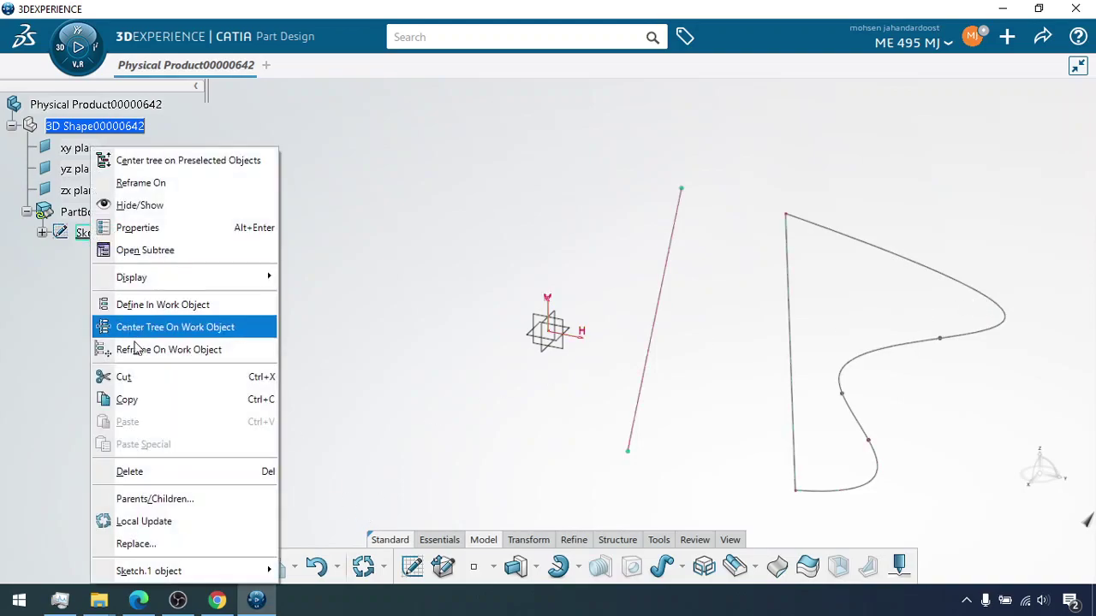
mouse_move(272, 567)
left_click(309, 454)
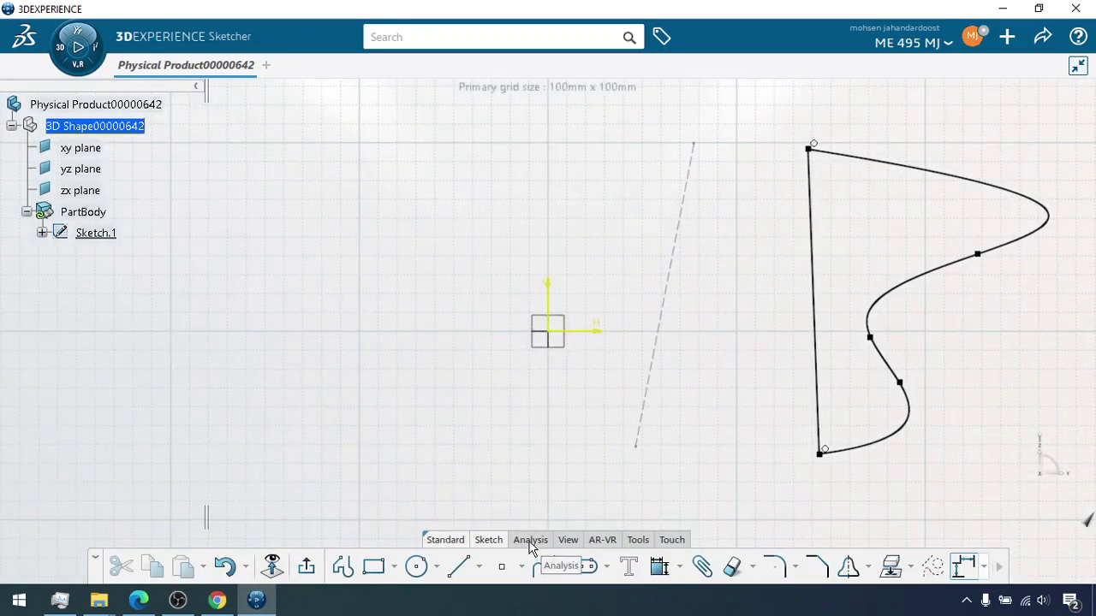
left_click(530, 539)
left_click(620, 568)
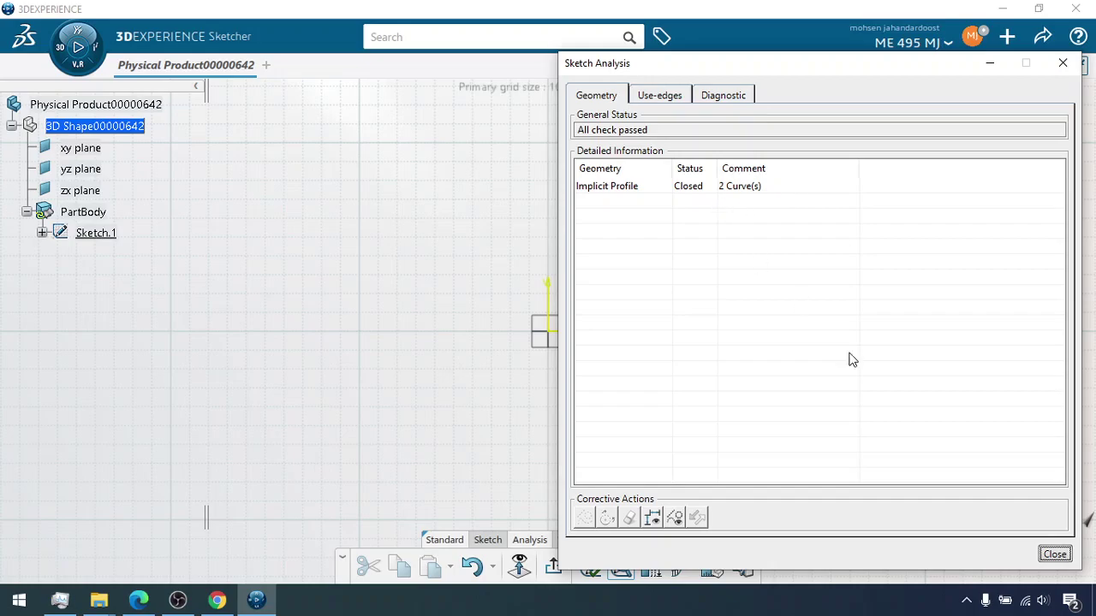
left_click(1055, 555)
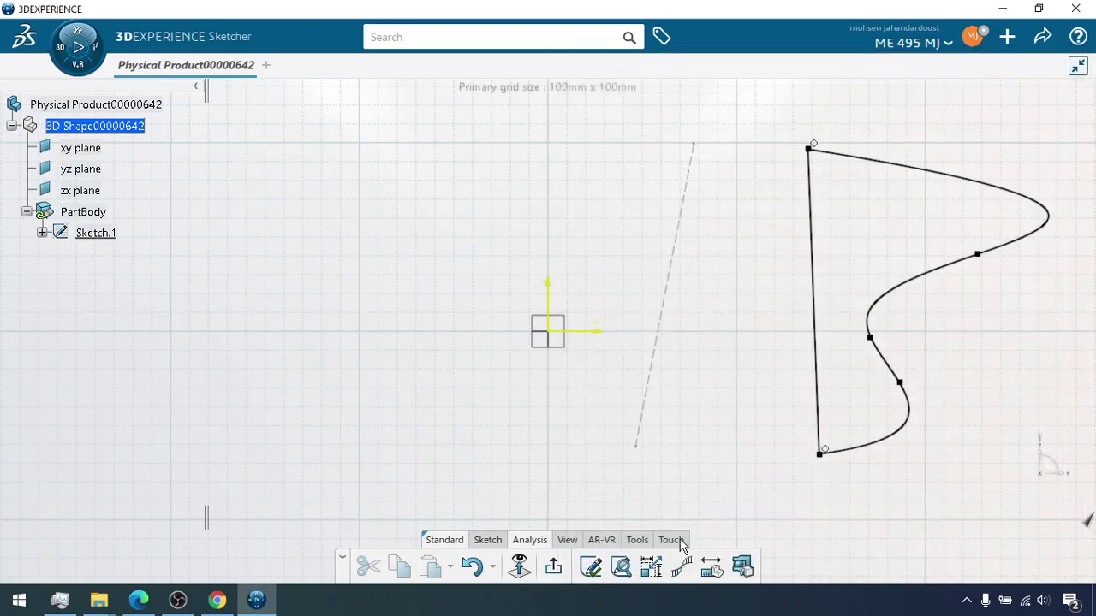
left_click(591, 569)
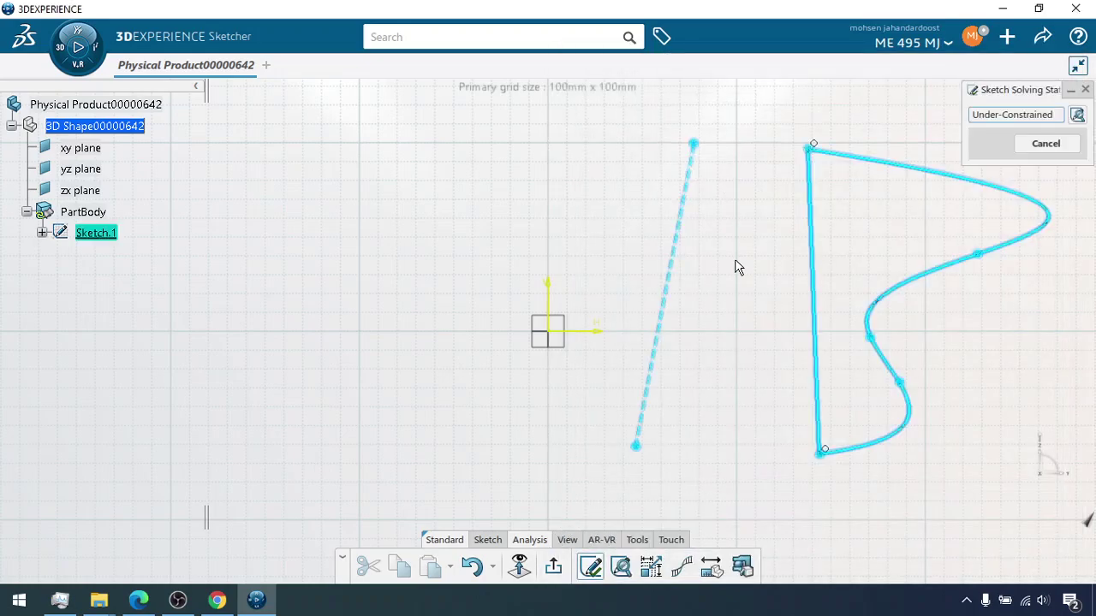
Exit the sketch and create a 360-degree Shaft from Sketch.1 using the profile's straight edge as the axis.
left_click(1045, 143)
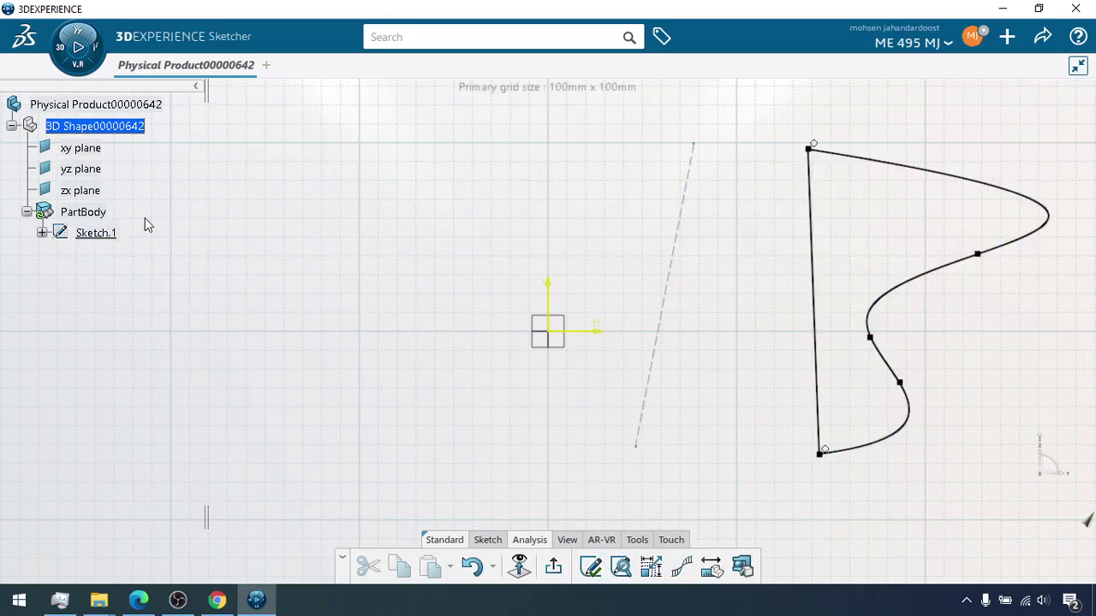
left_click(533, 579)
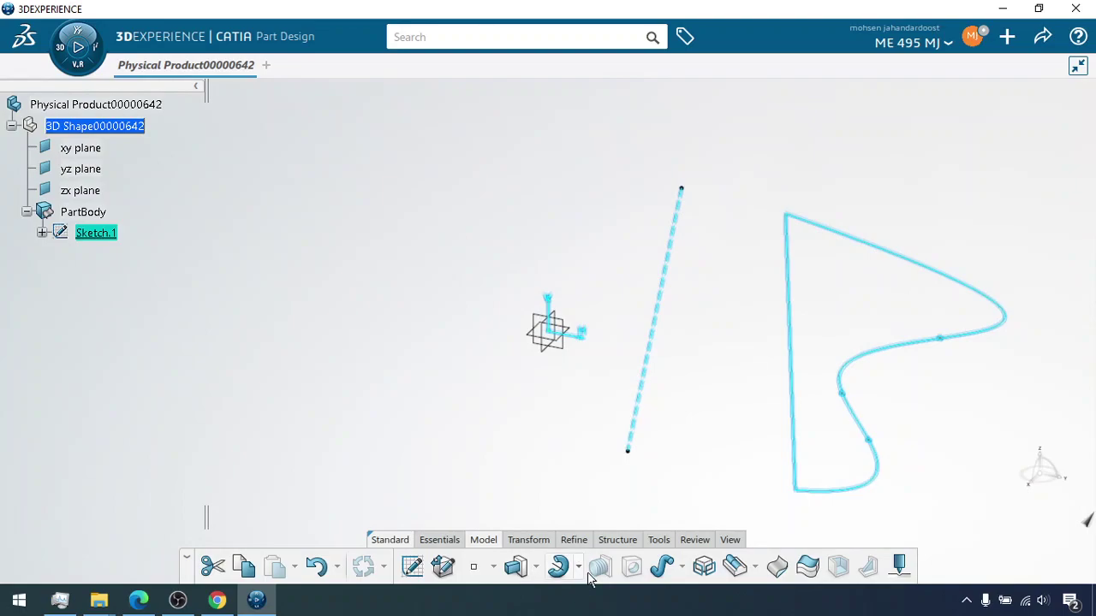
left_click(558, 565)
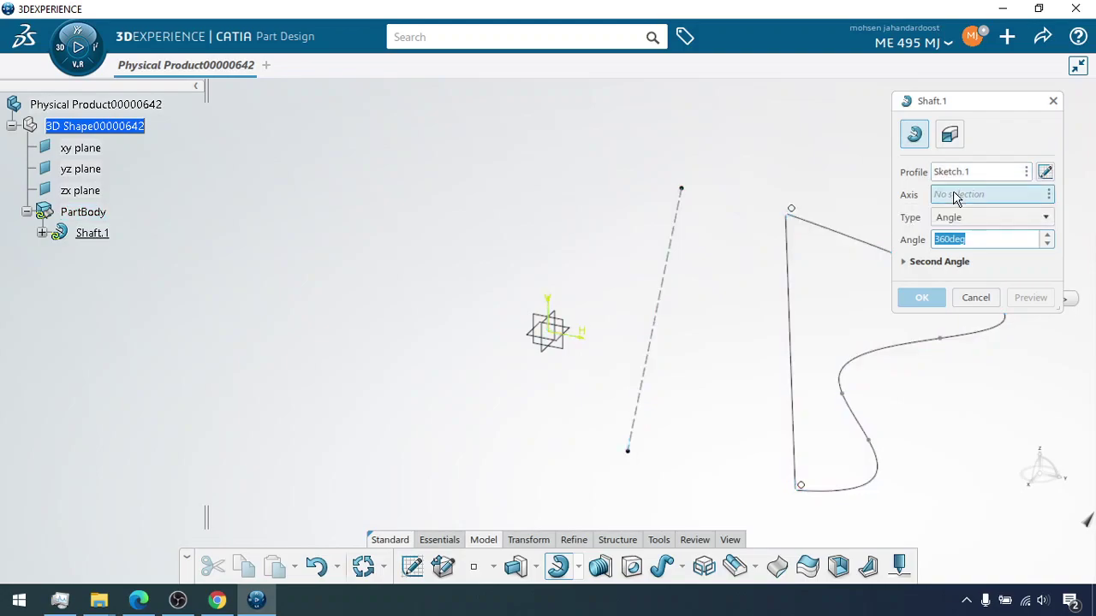
left_click(790, 291)
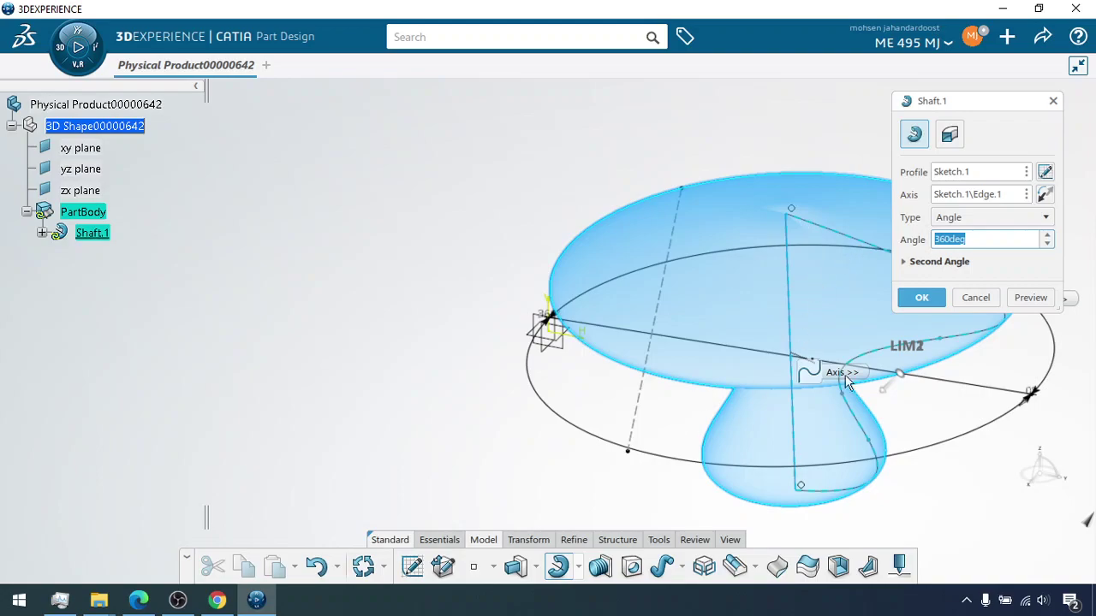
left_click(1030, 297)
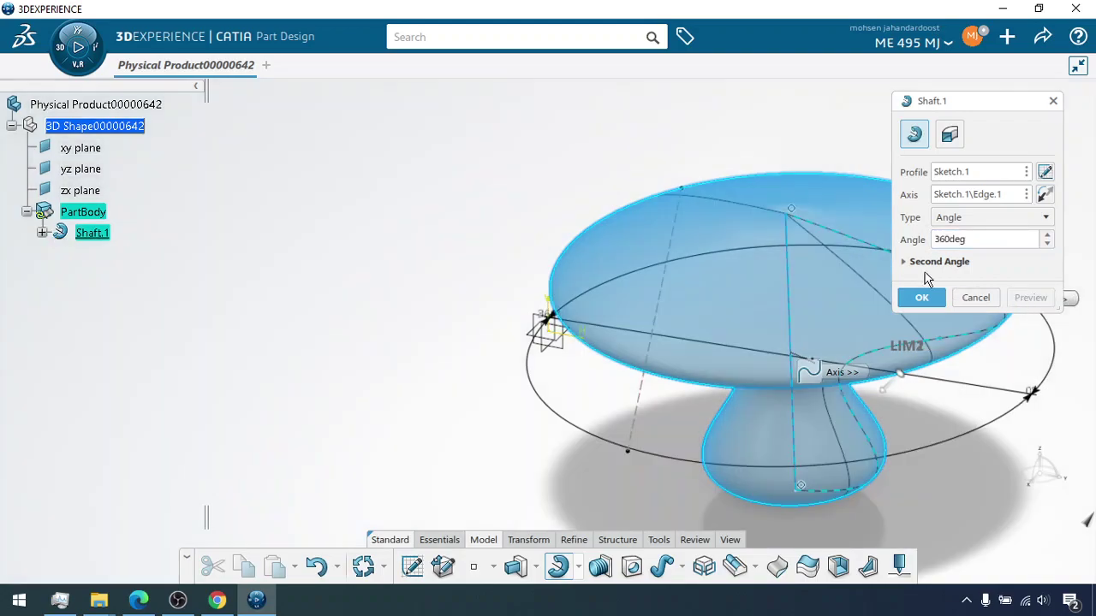
left_click(920, 300)
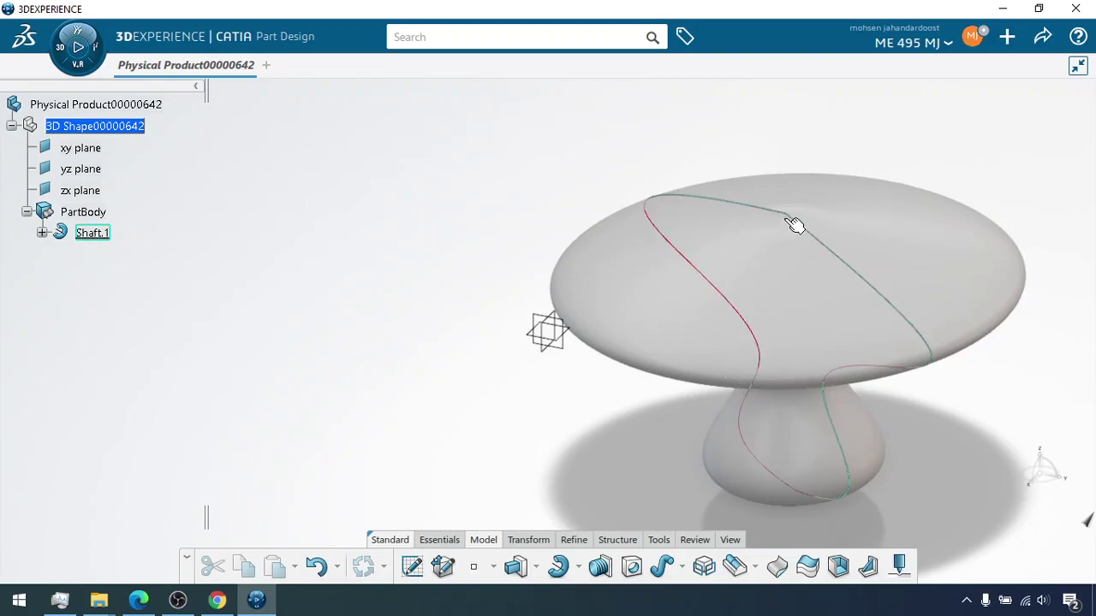
Inspect the solid shaft's interior with a section cut on the yz plane, and switch the section off again.
left_click(728, 540)
left_click(693, 540)
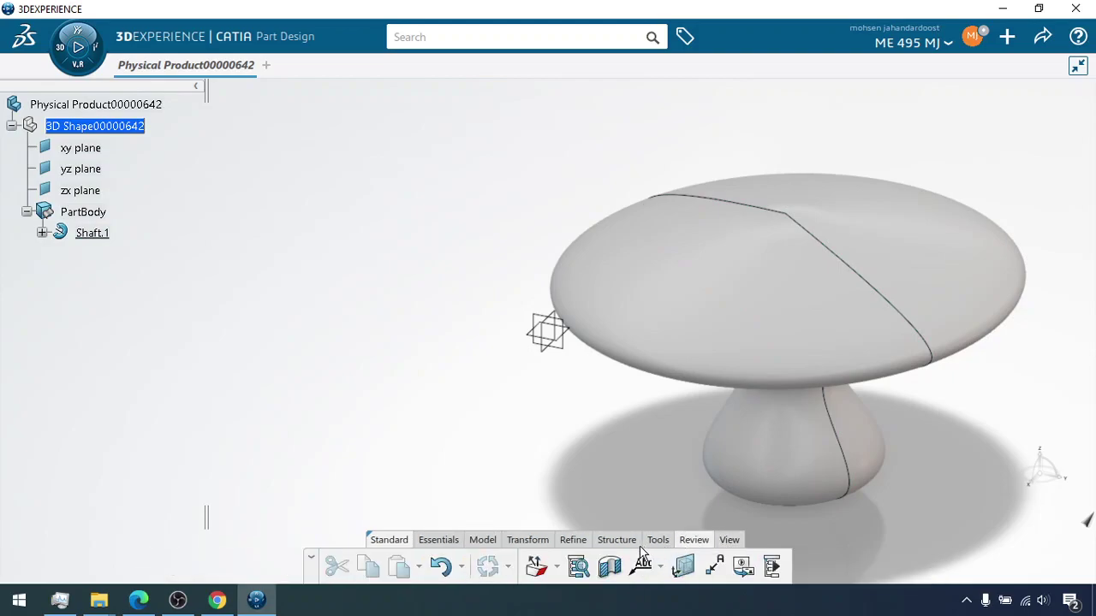
left_click(609, 566)
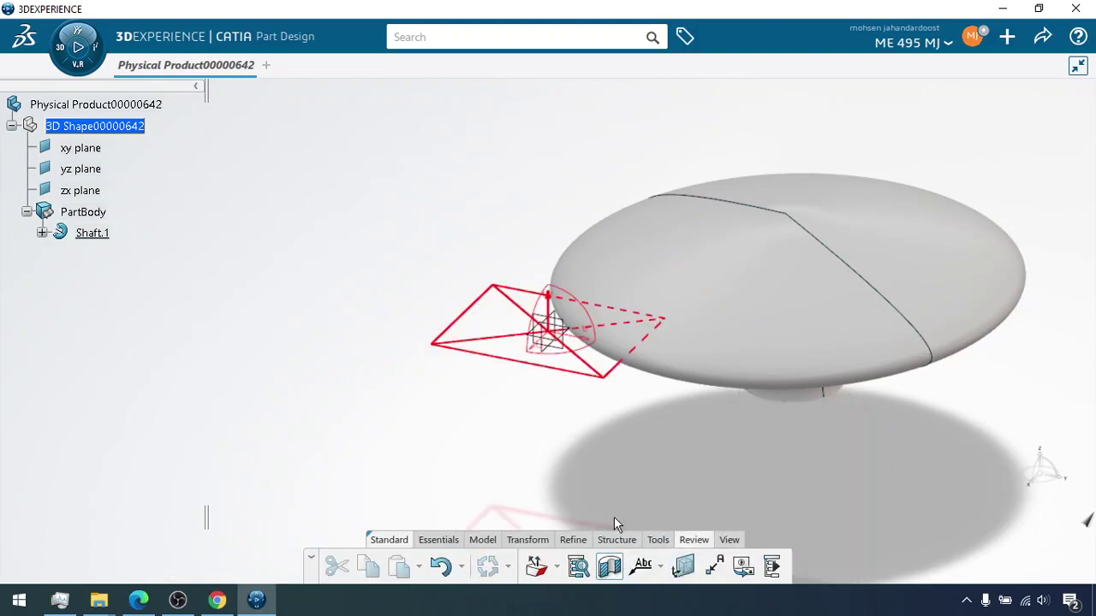
left_click(92, 171)
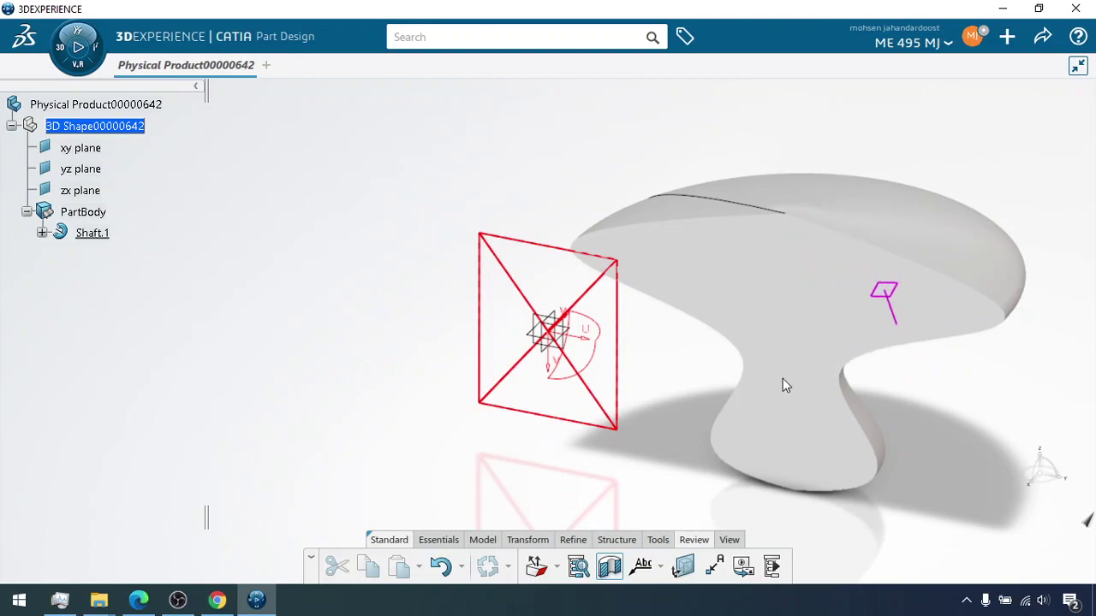
left_click(600, 573)
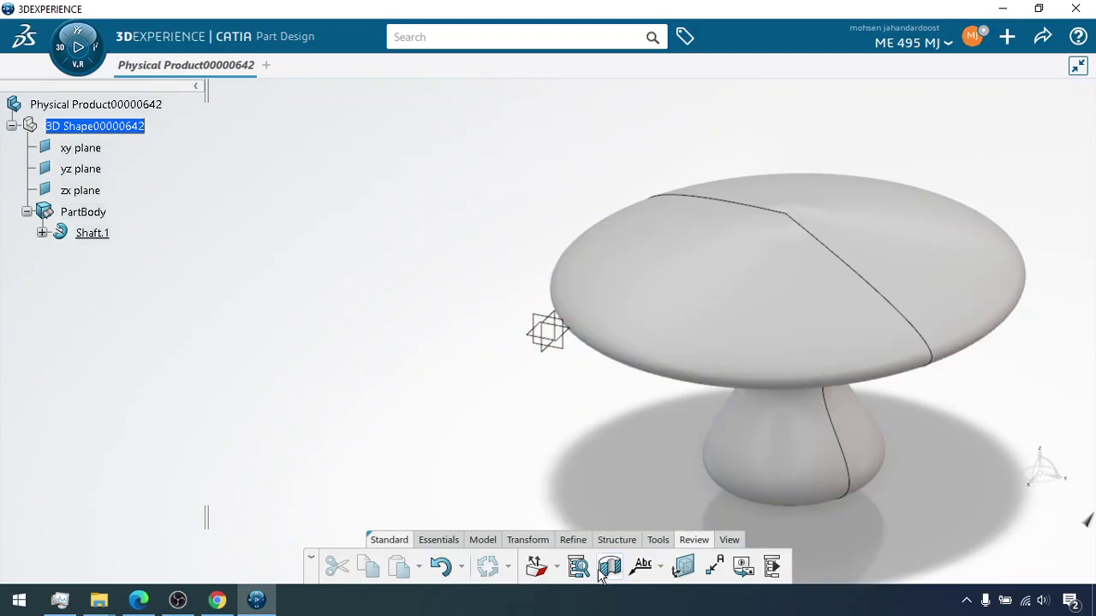
Edit the Shaft.1 definition so the profile revolves about the slanted construction line of Sketch.1.
left_click(92, 235)
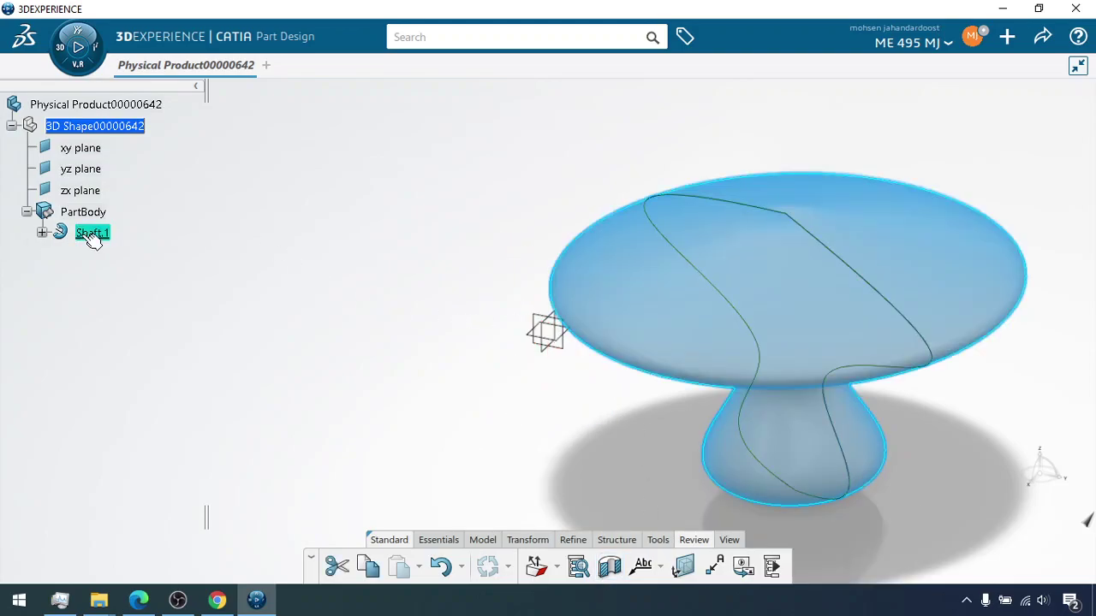
left_click(42, 233)
right_click(97, 240)
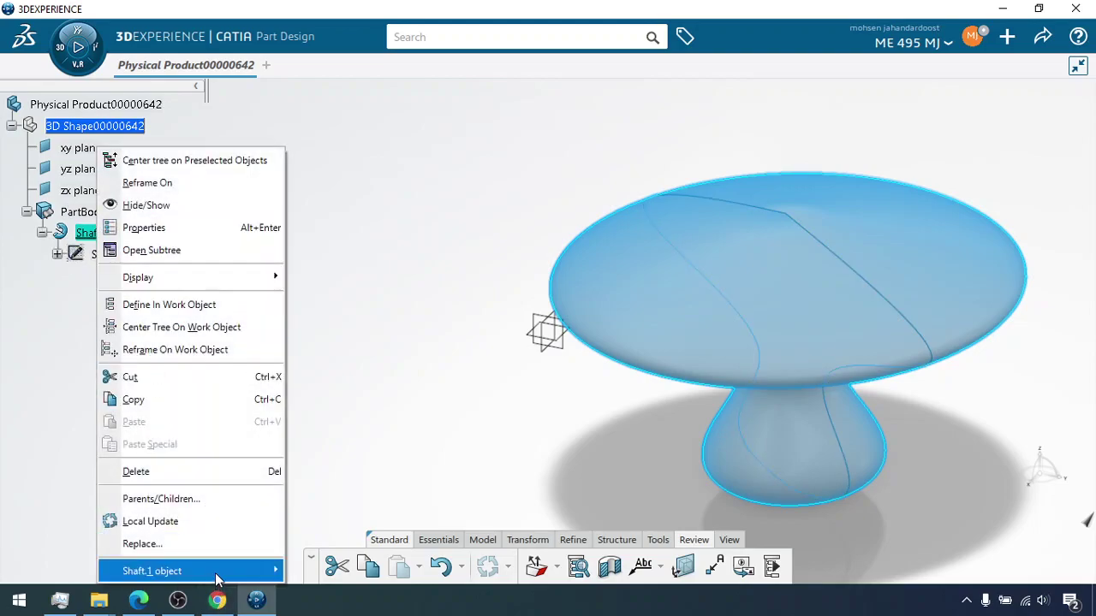
mouse_move(216, 574)
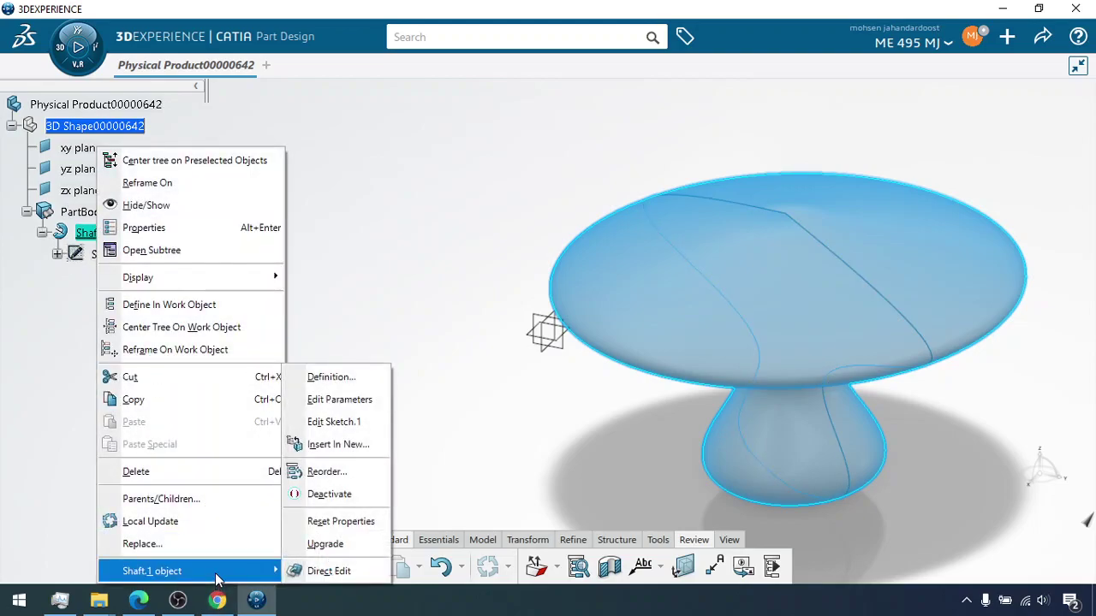
left_click(334, 379)
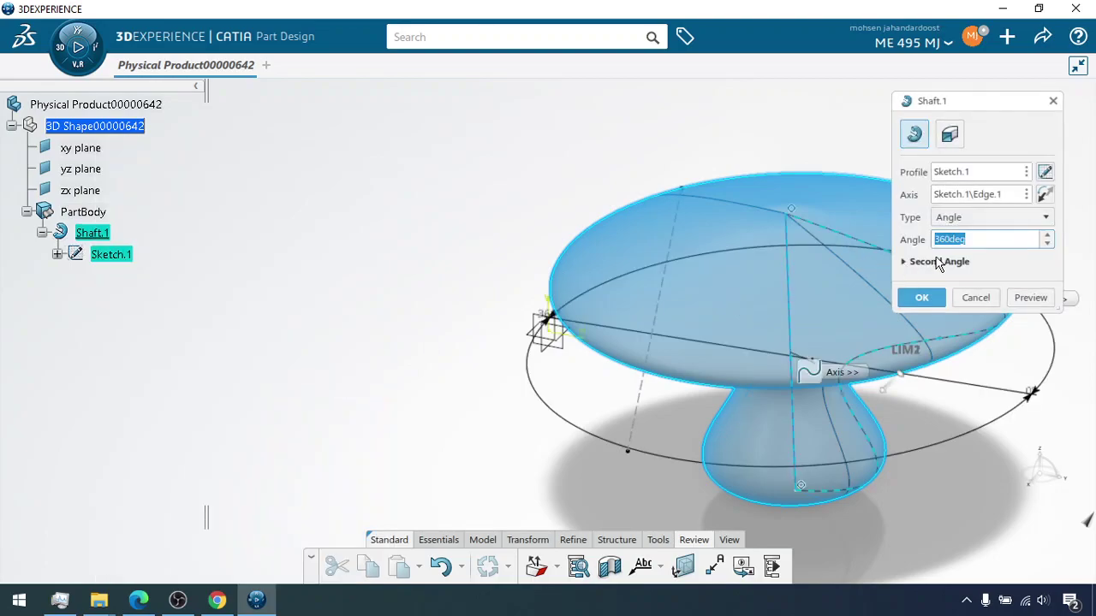
left_click(976, 194)
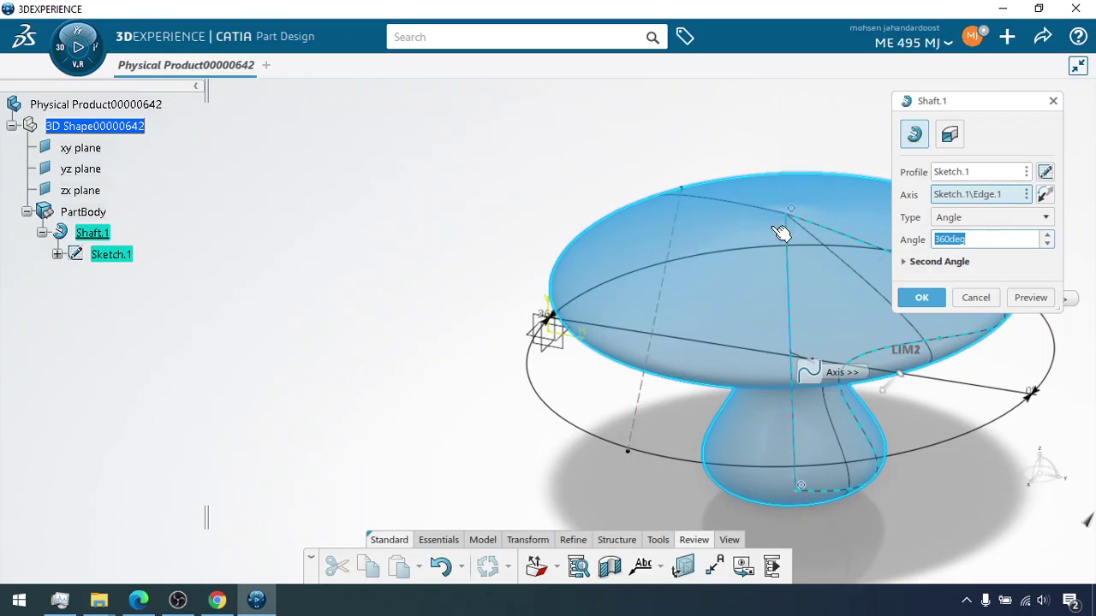
left_click(667, 293)
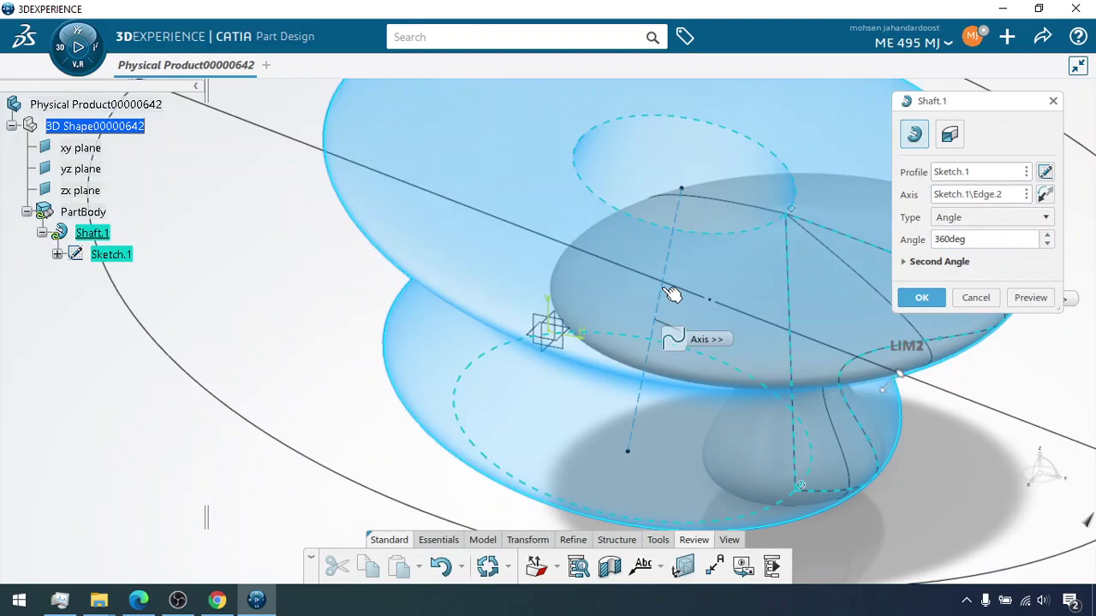
left_click(1028, 298)
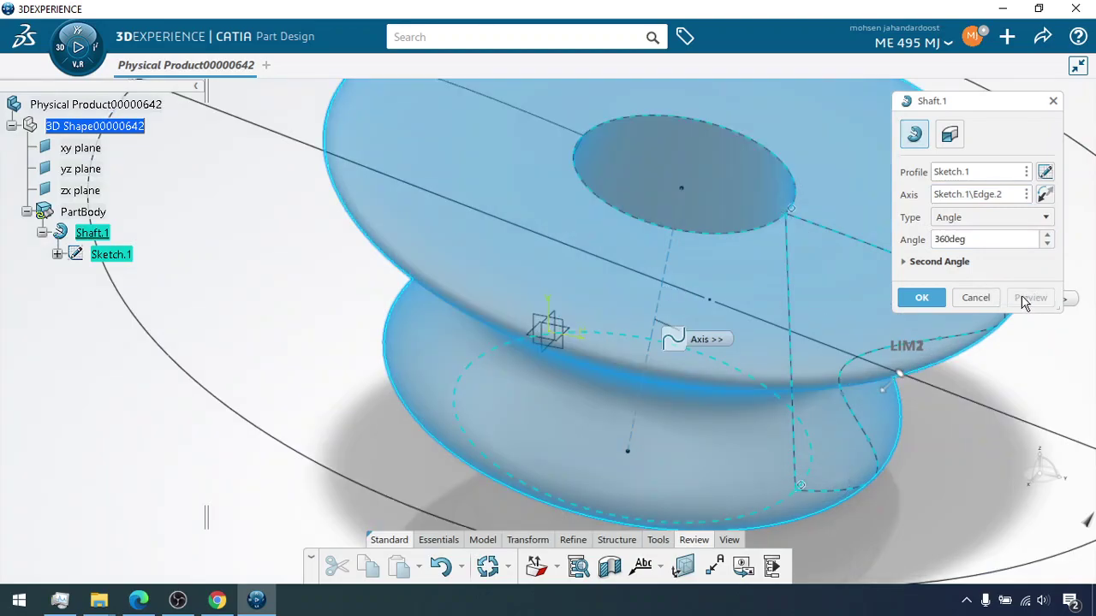
left_click(935, 300)
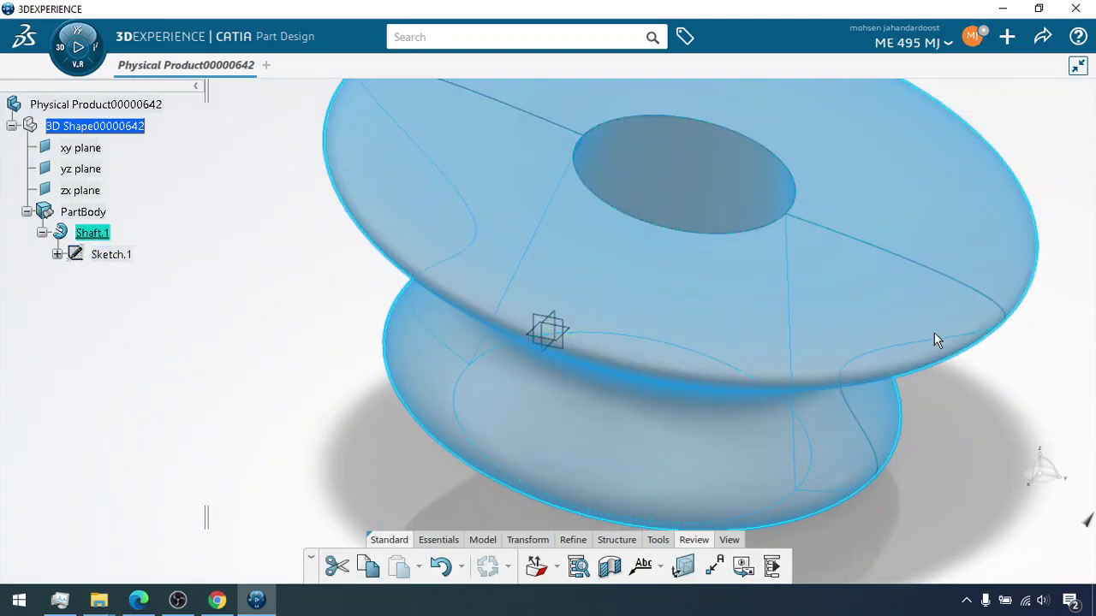
Section the shaft revolved about the slanted line on the yz plane to examine its central hole, and end the section view.
left_click(609, 567)
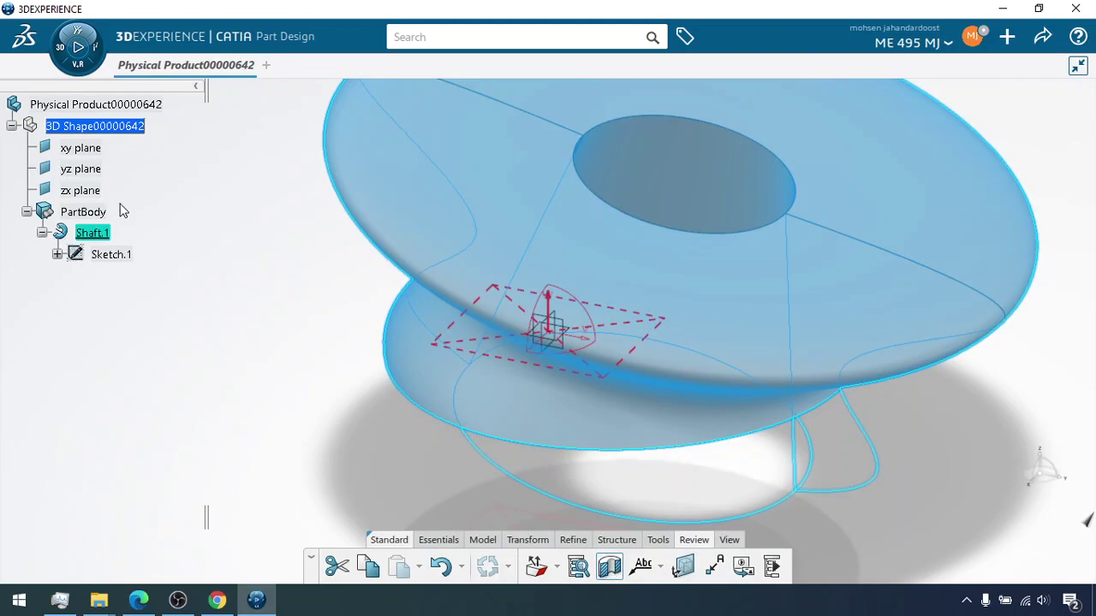
left_click(83, 169)
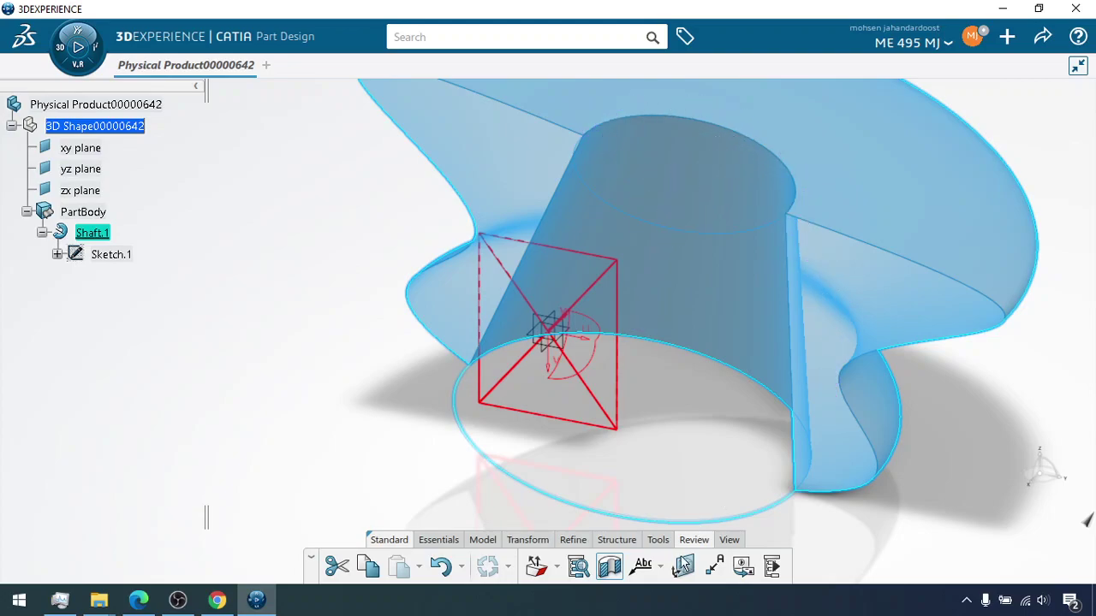
left_click(611, 567)
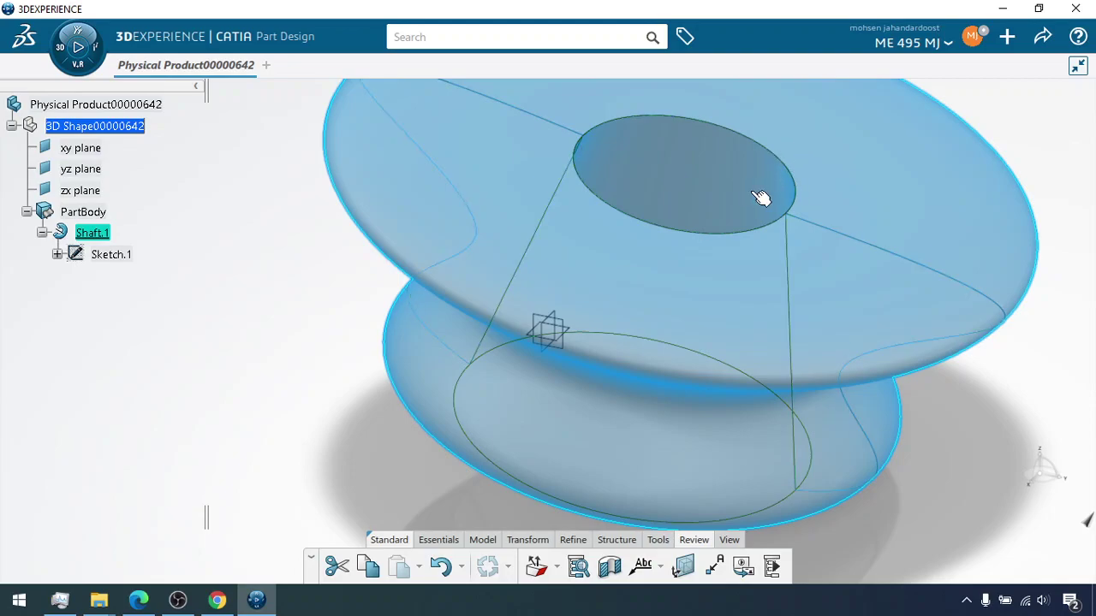
Expand Sketch.1 in the tree and open the definition of Shaft.1 for editing.
left_click(108, 254)
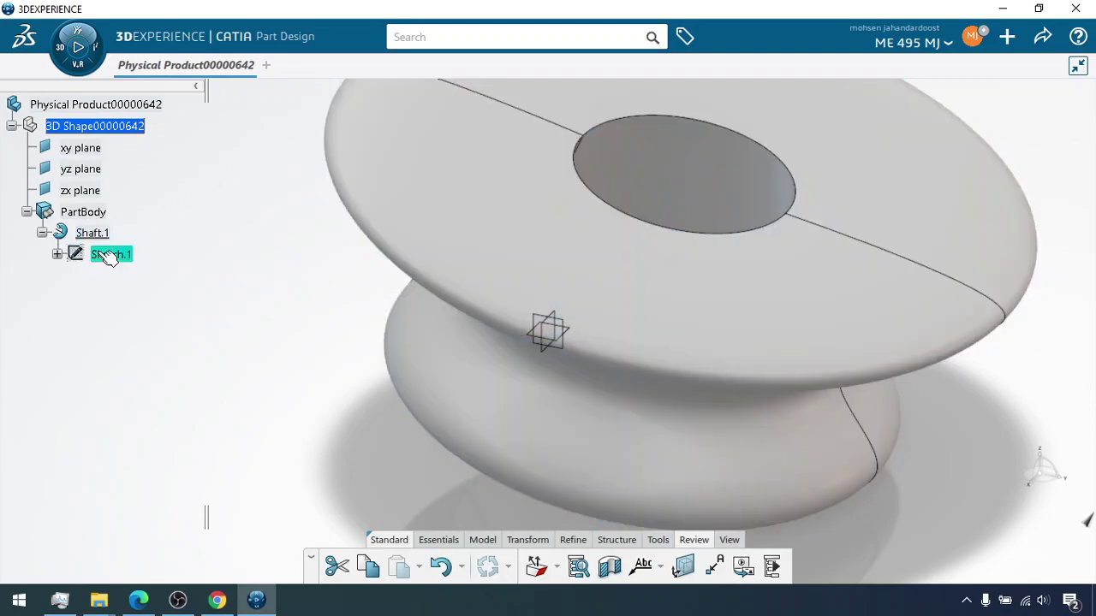
left_click(57, 254)
right_click(94, 234)
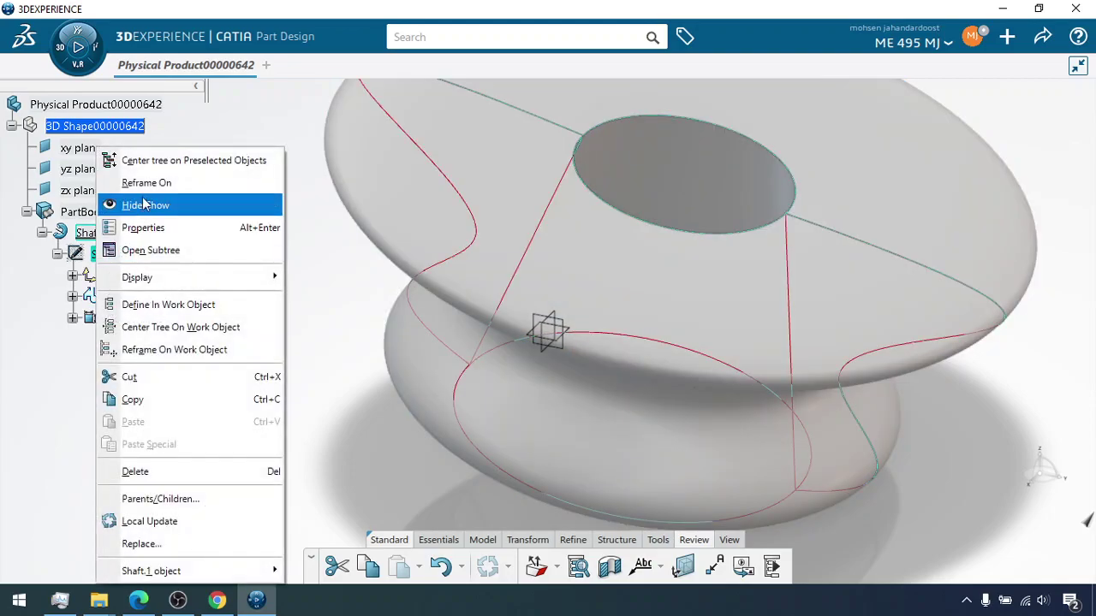
mouse_move(187, 572)
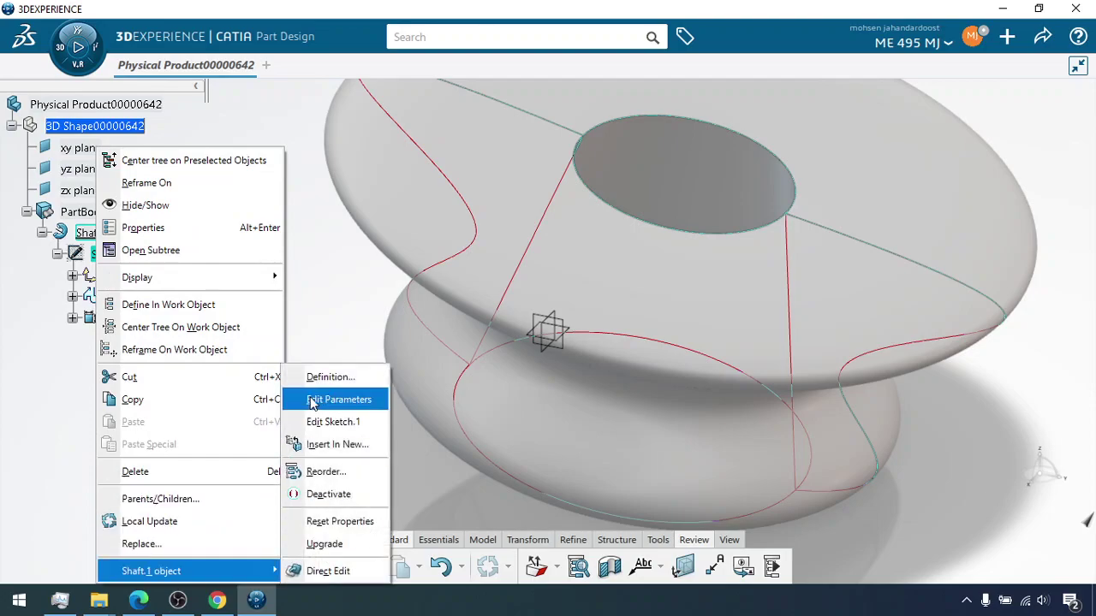
left_click(323, 374)
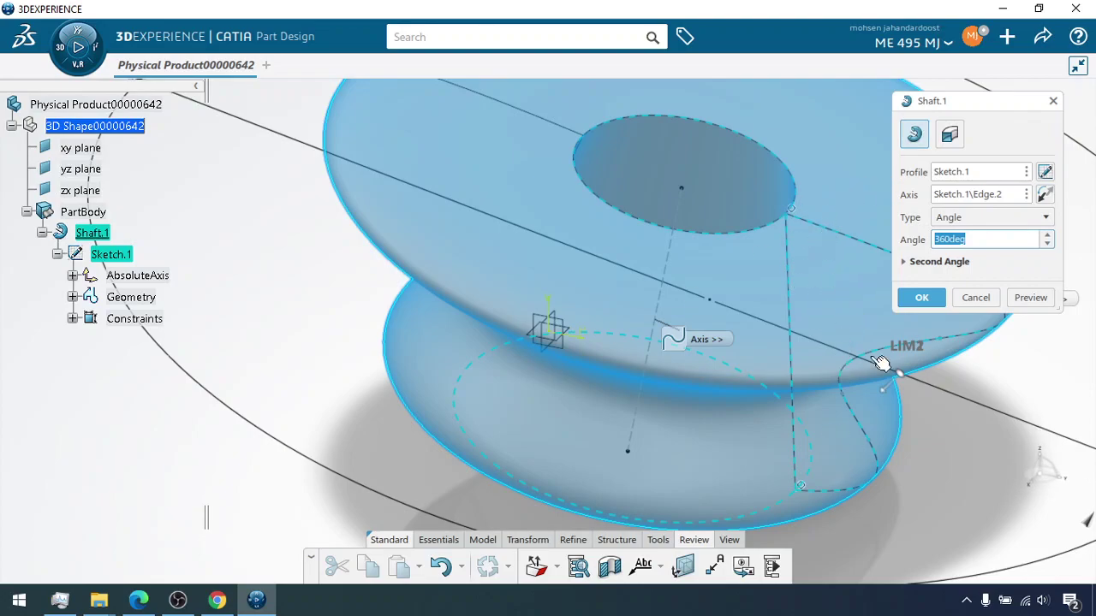
Try to use an inserted X Axis and an inserted Y Axis as the shaft's revolution axis.
right_click(1029, 195)
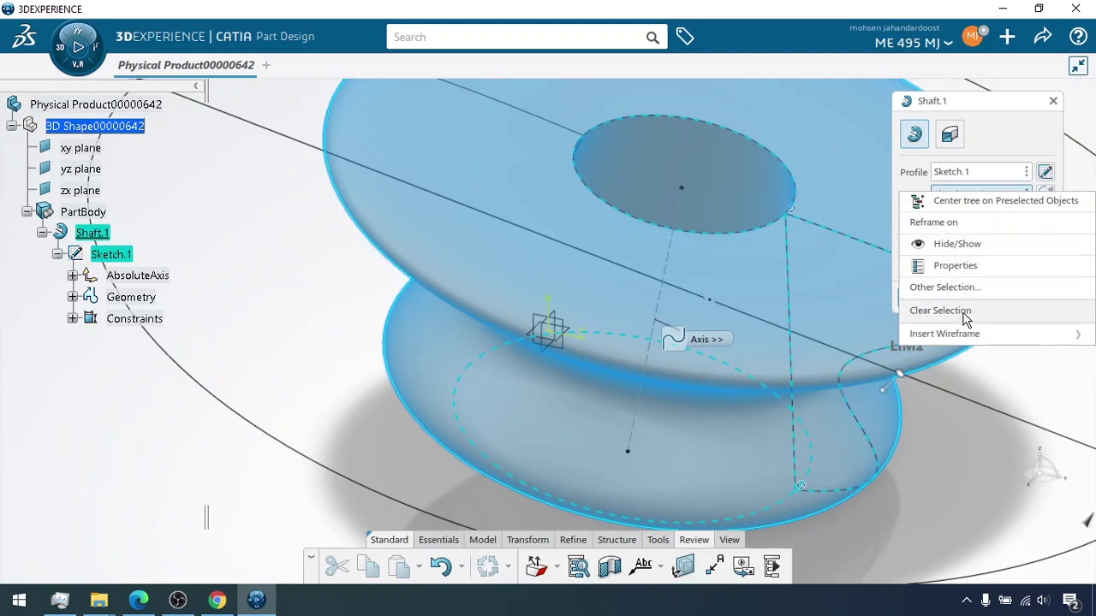
mouse_move(966, 341)
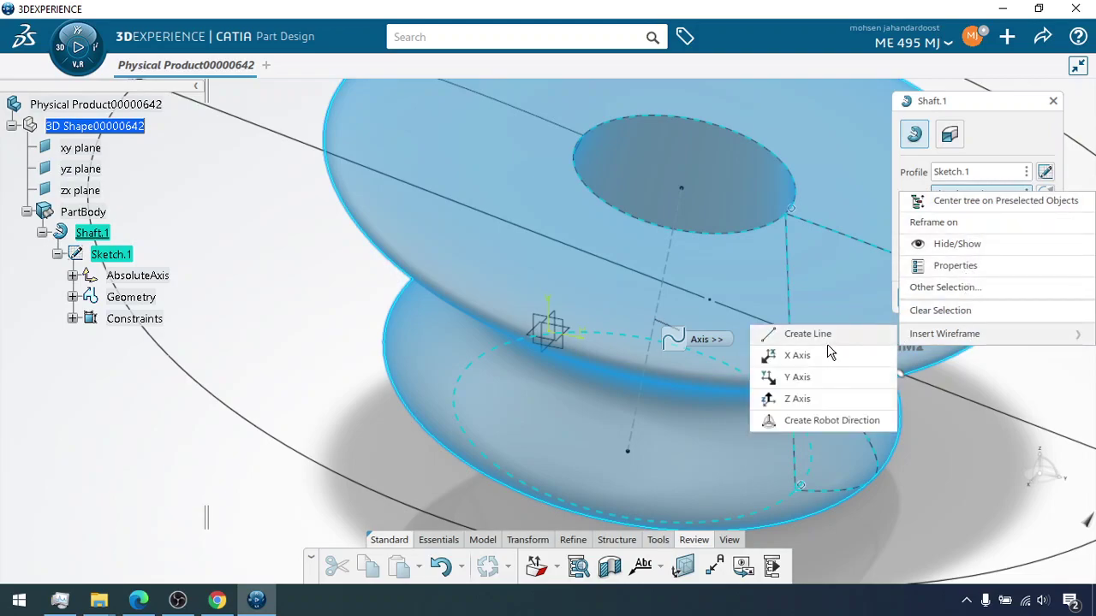
left_click(800, 355)
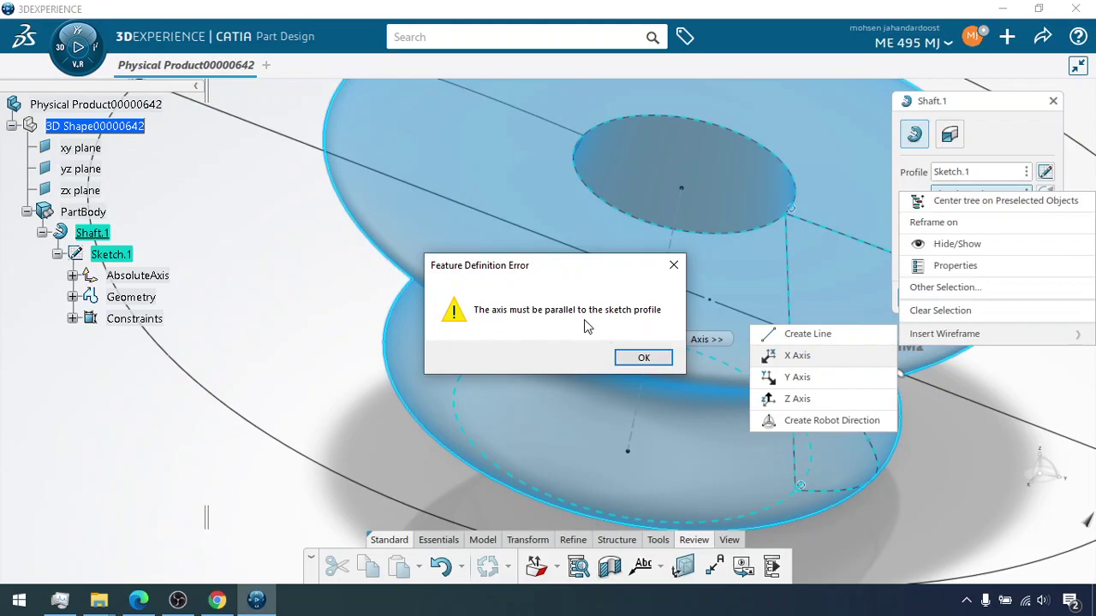
left_click(630, 361)
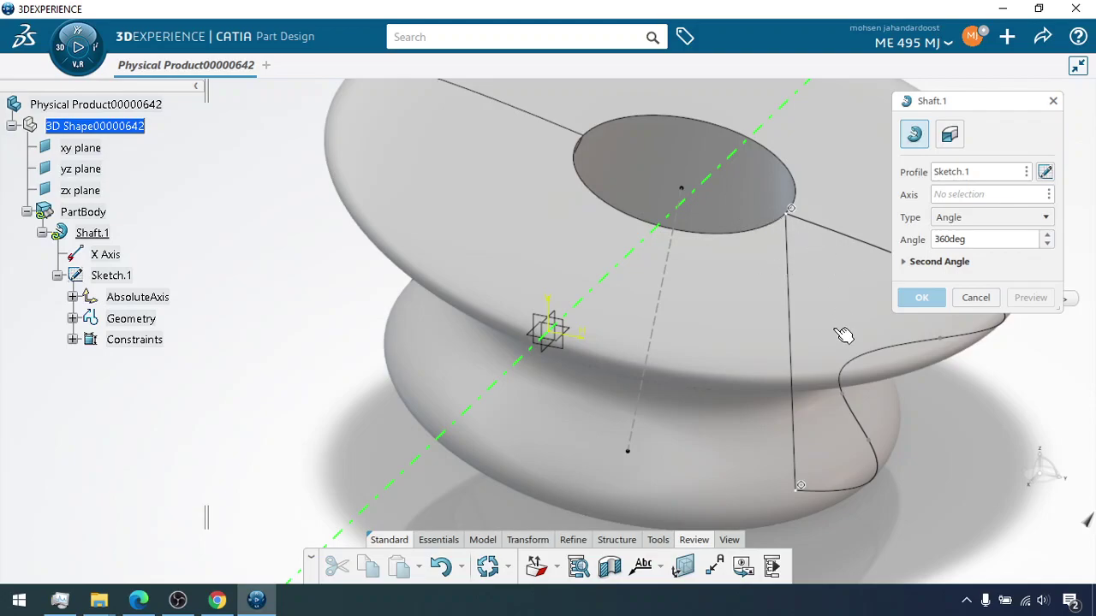
left_click(1048, 194)
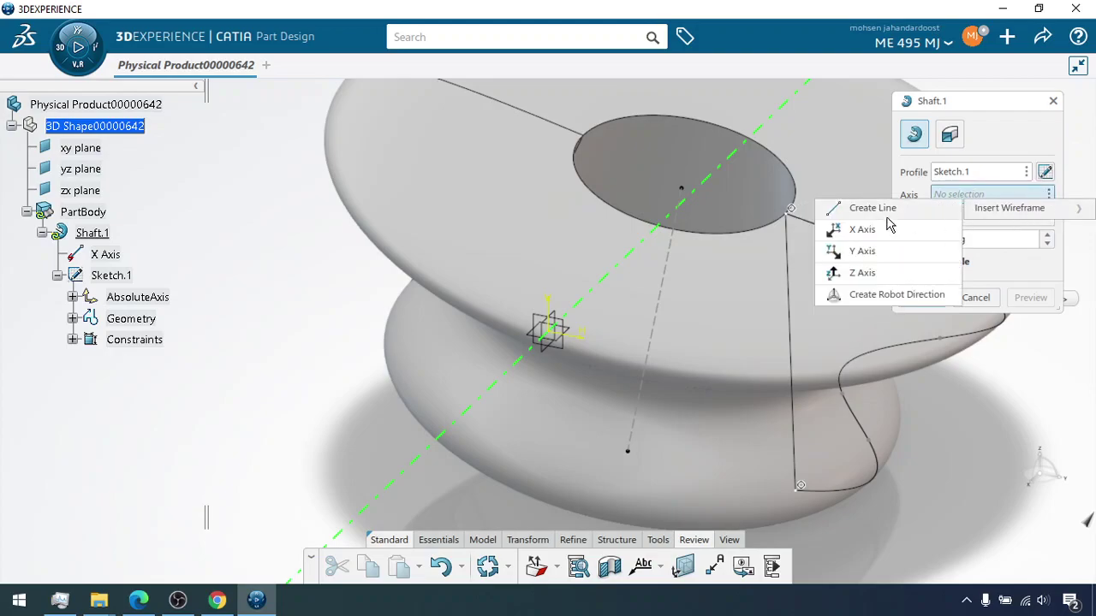
left_click(855, 251)
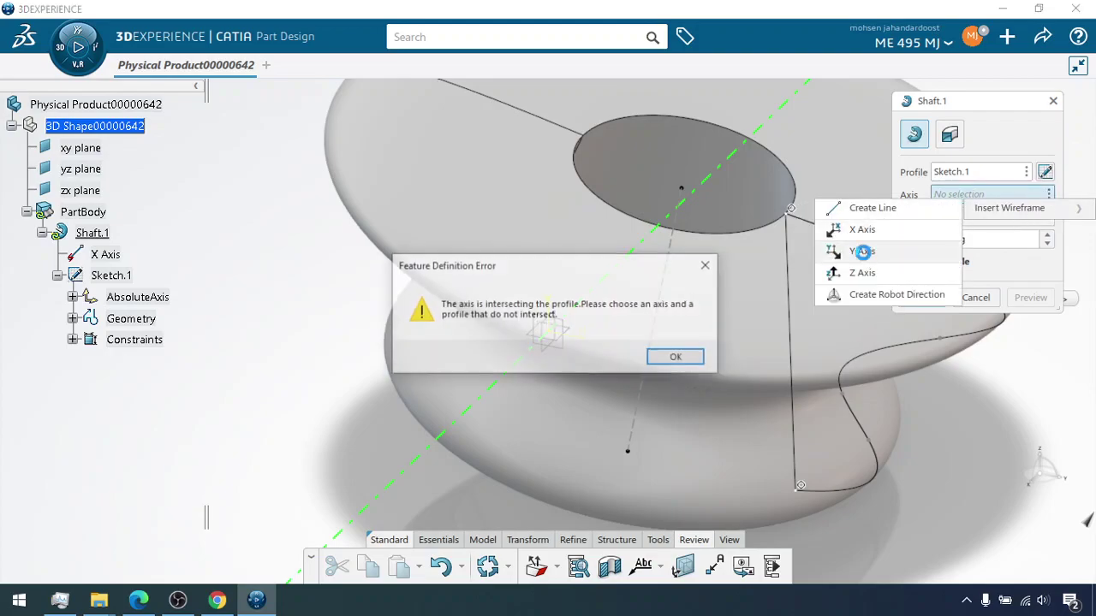
left_click(655, 361)
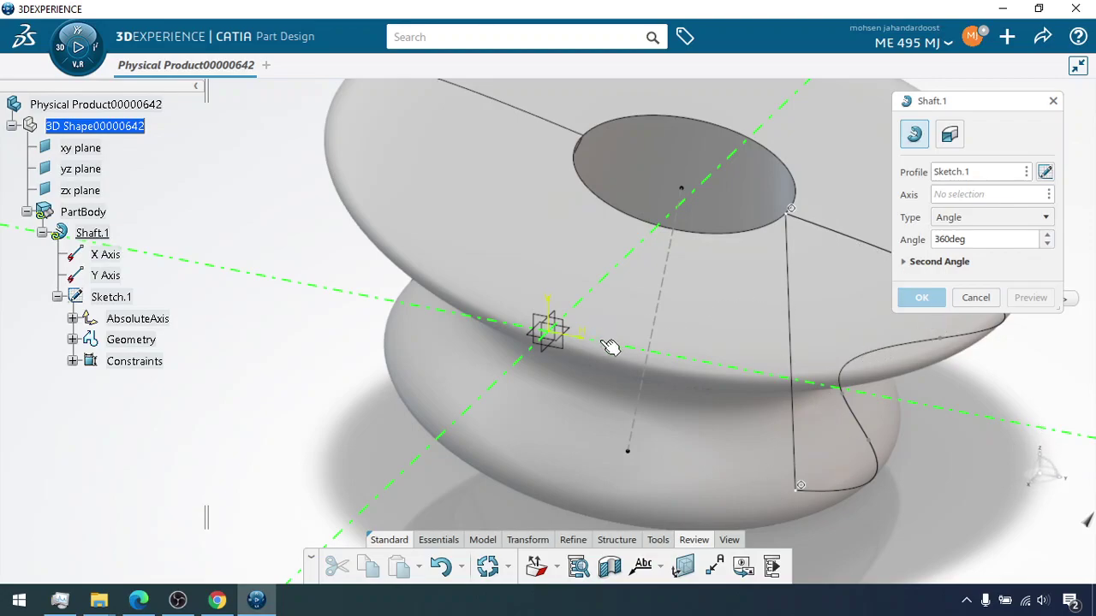
Insert a Z Axis as the shaft's revolution axis, preview the result and apply the definition.
left_click(1048, 194)
mouse_move(1051, 221)
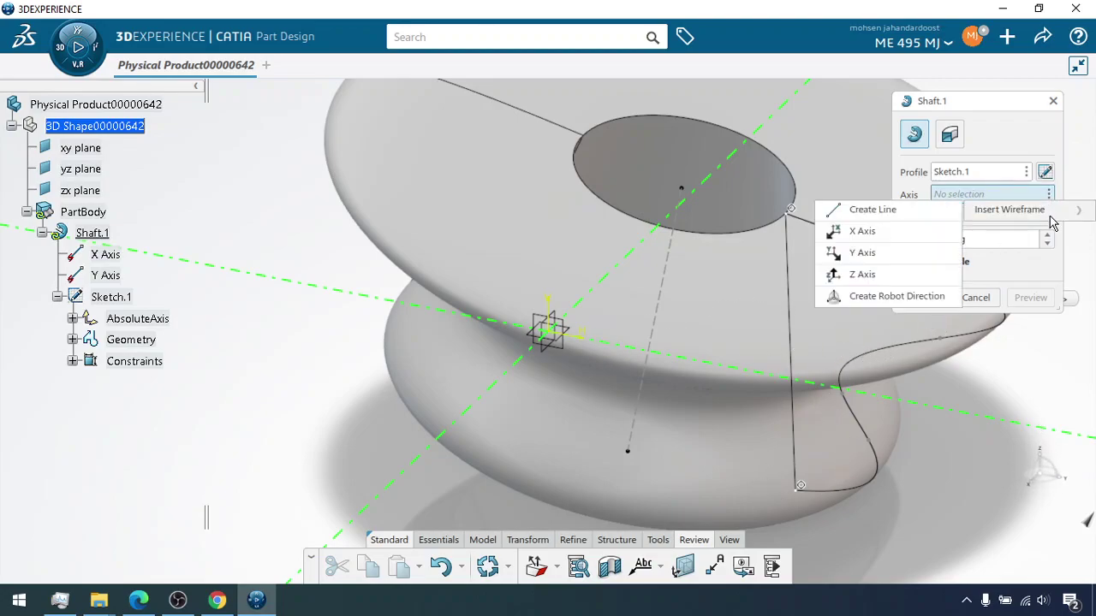
left_click(854, 275)
left_click(1031, 298)
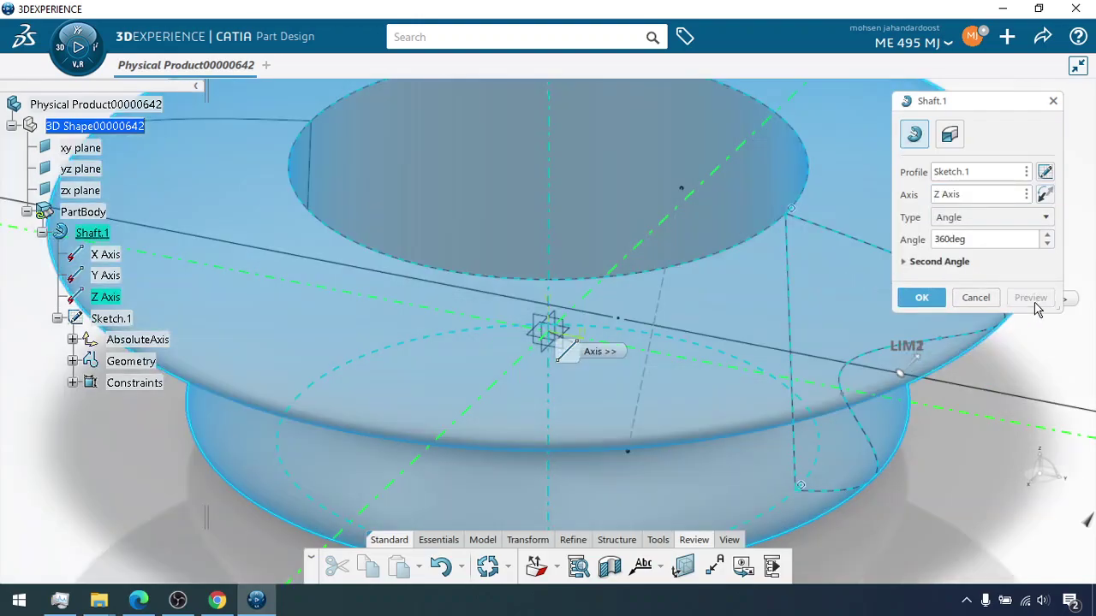
left_click(921, 298)
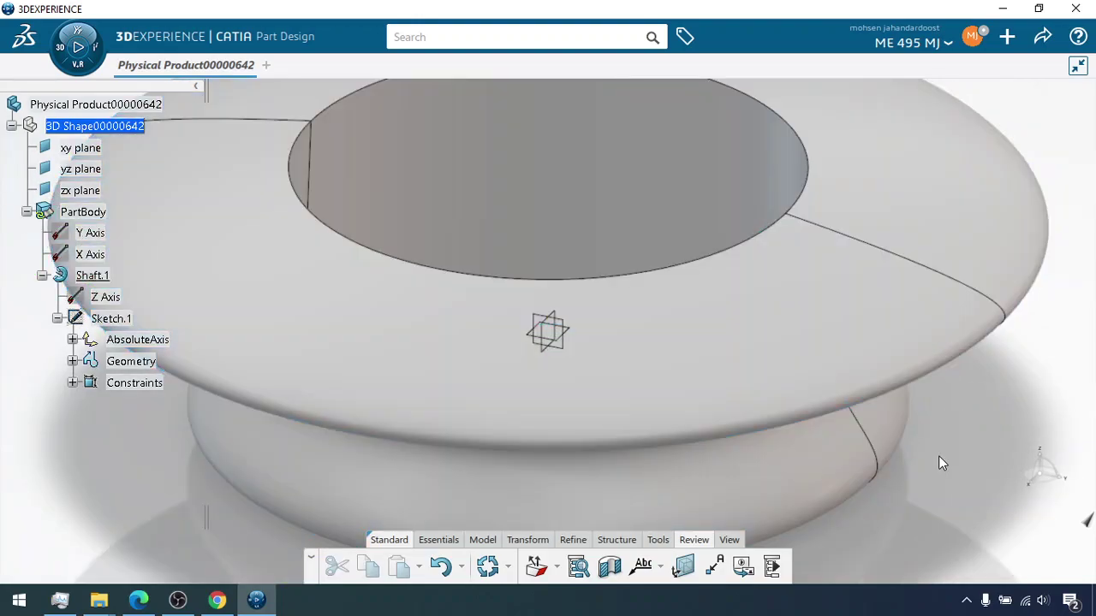
Section the shaft revolved about the Z Axis on the yz plane to examine its central hole, and end the section view.
left_click(610, 566)
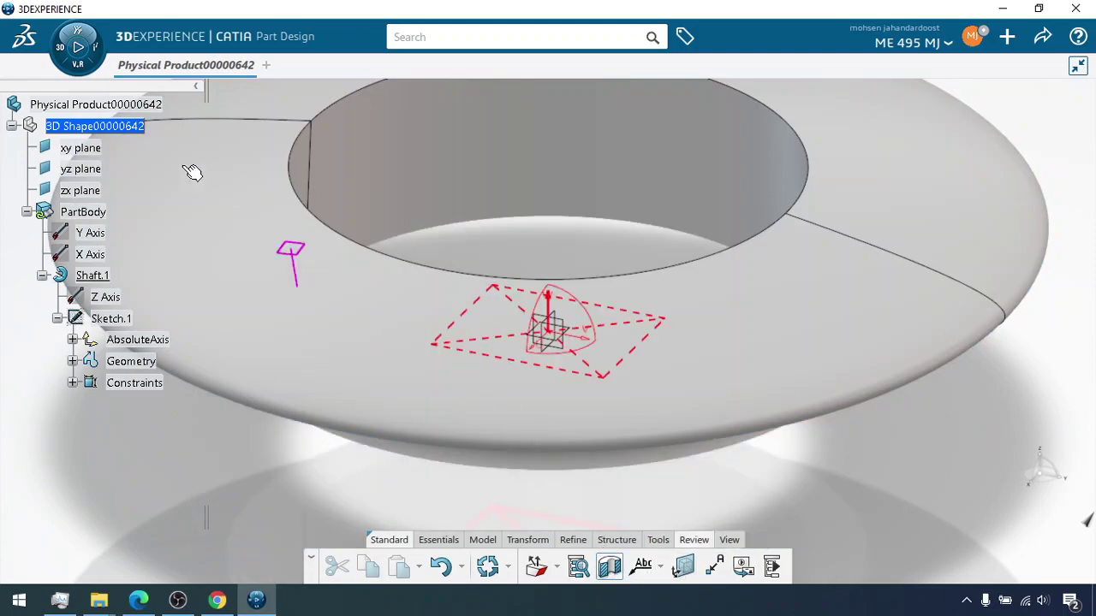
left_click(91, 170)
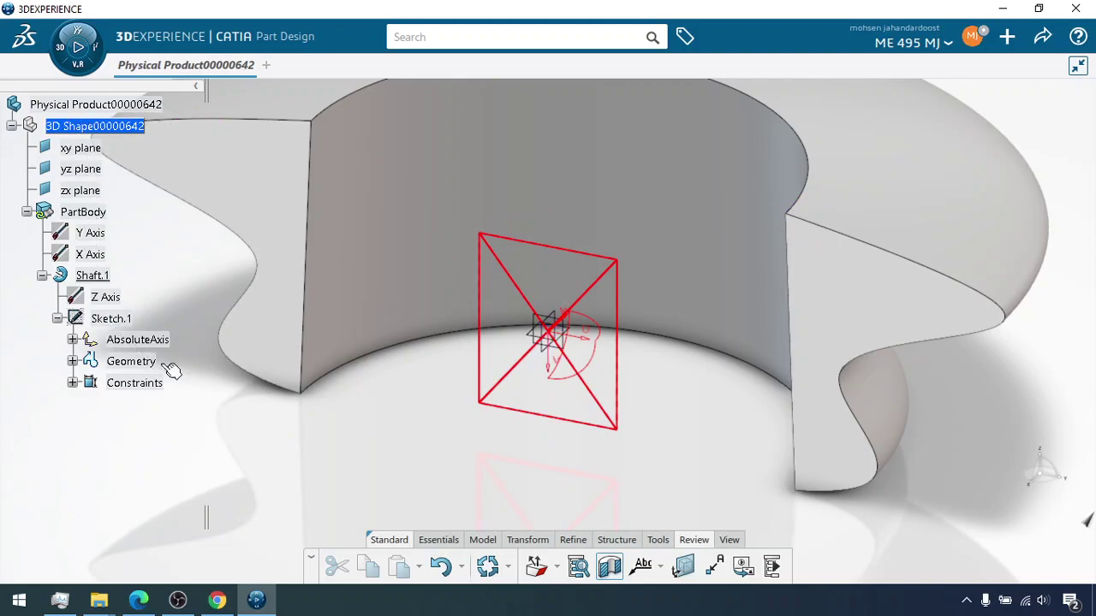
left_click(619, 571)
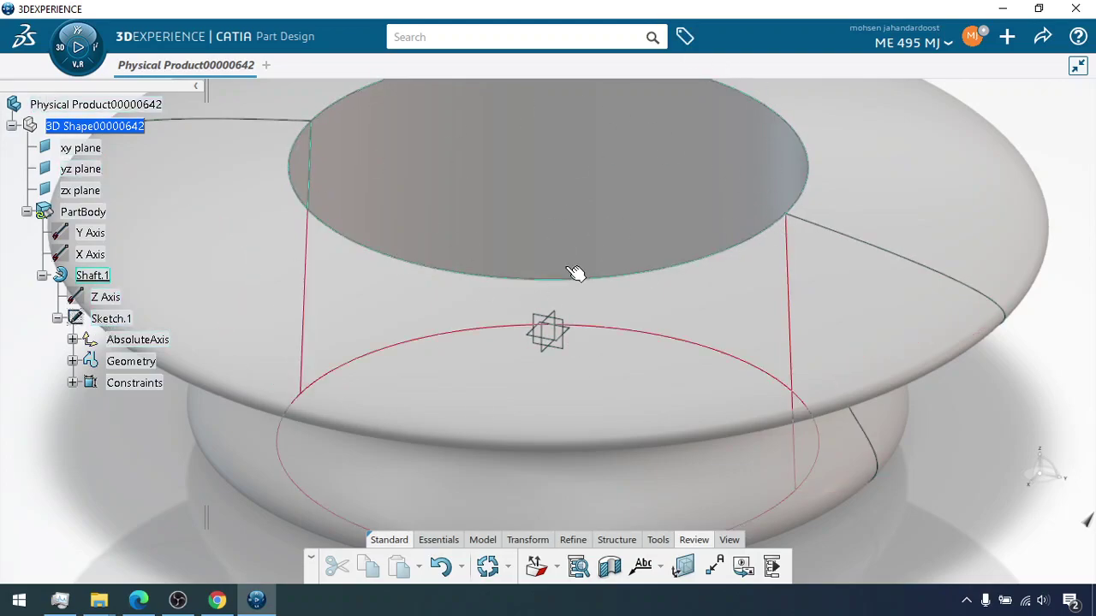
Reopen the definition of Shaft.1 and choose the slanted sketch line as its revolution axis.
right_click(96, 282)
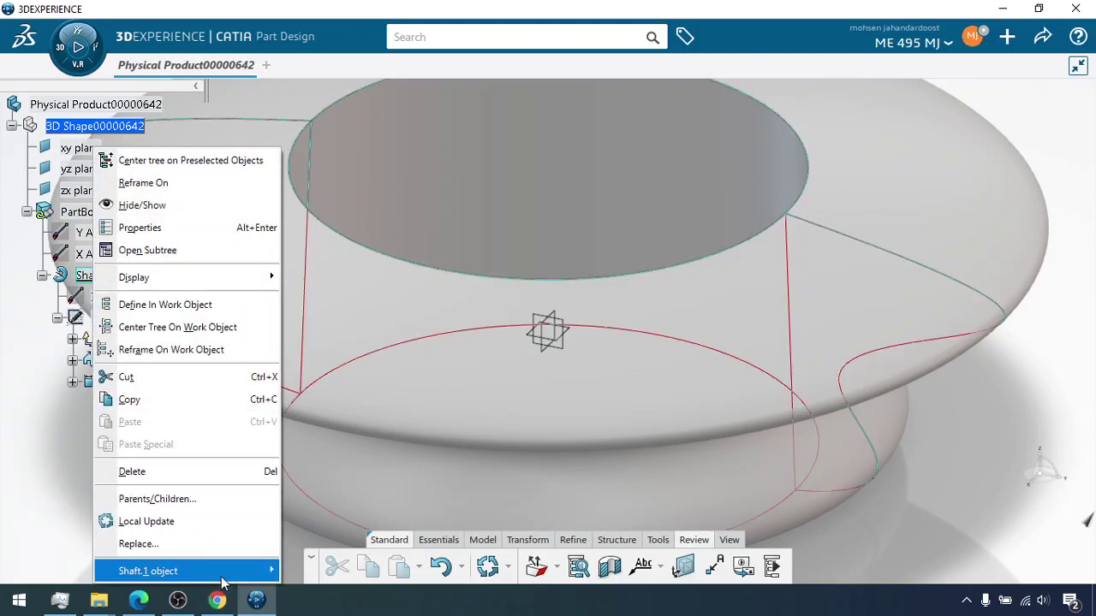
mouse_move(227, 574)
left_click(327, 376)
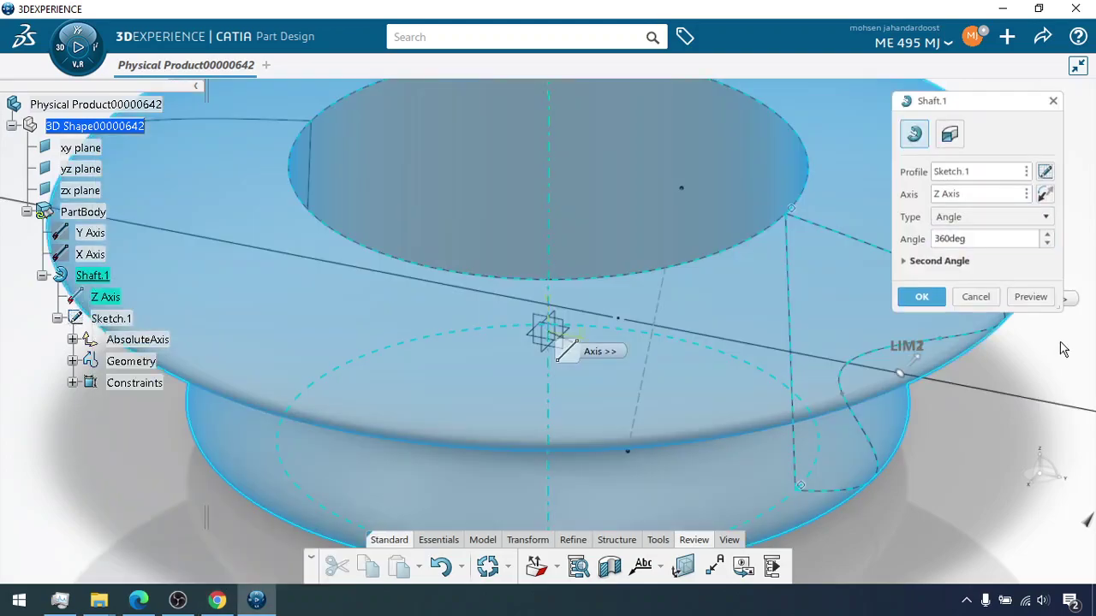
left_click(1019, 197)
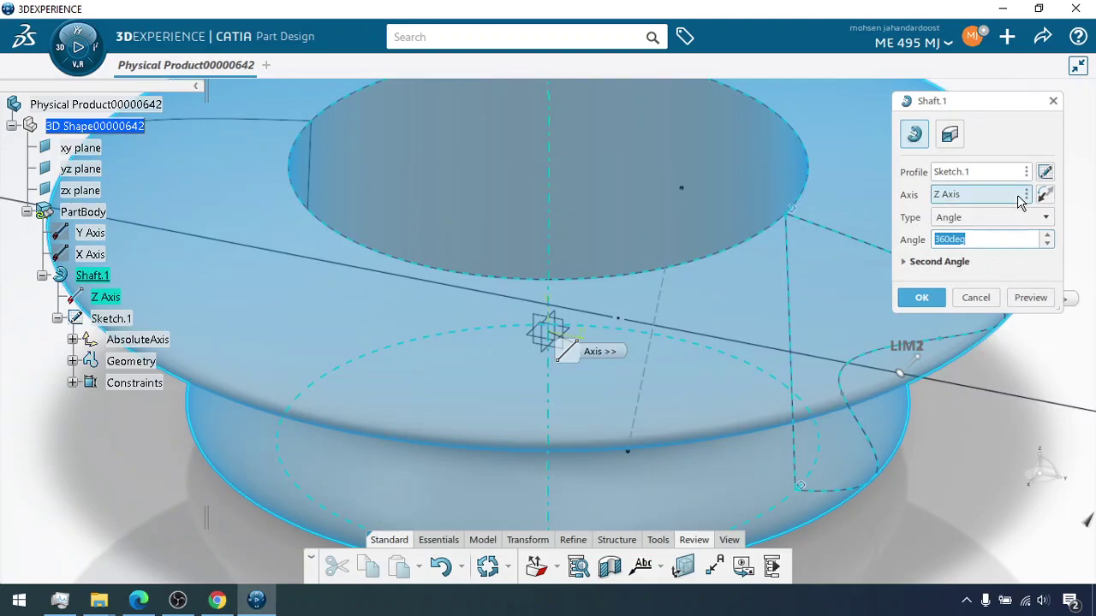
left_click(678, 250)
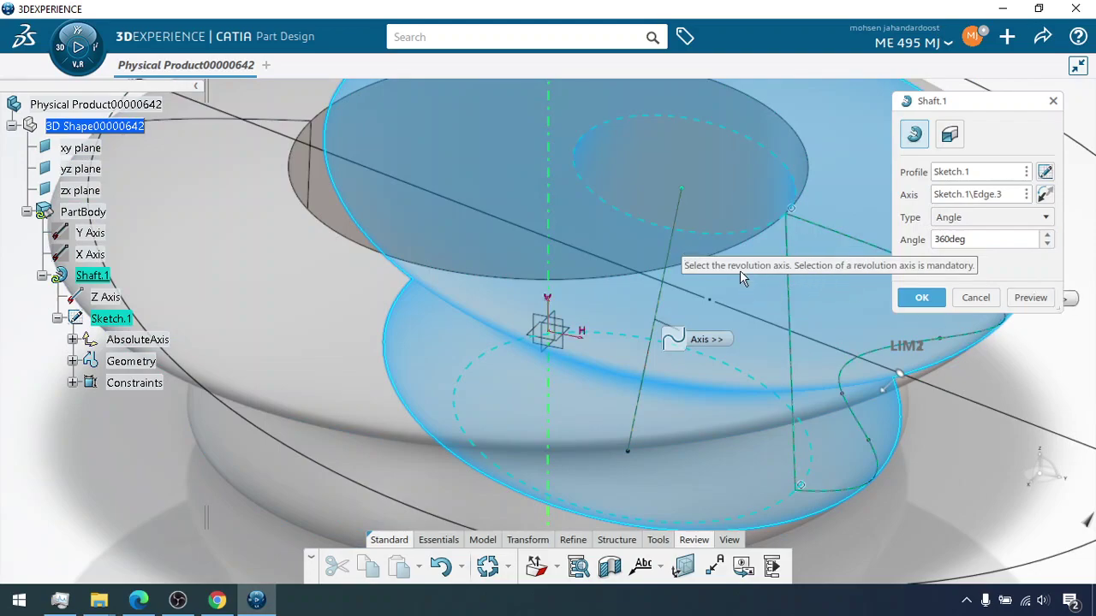
left_click(728, 540)
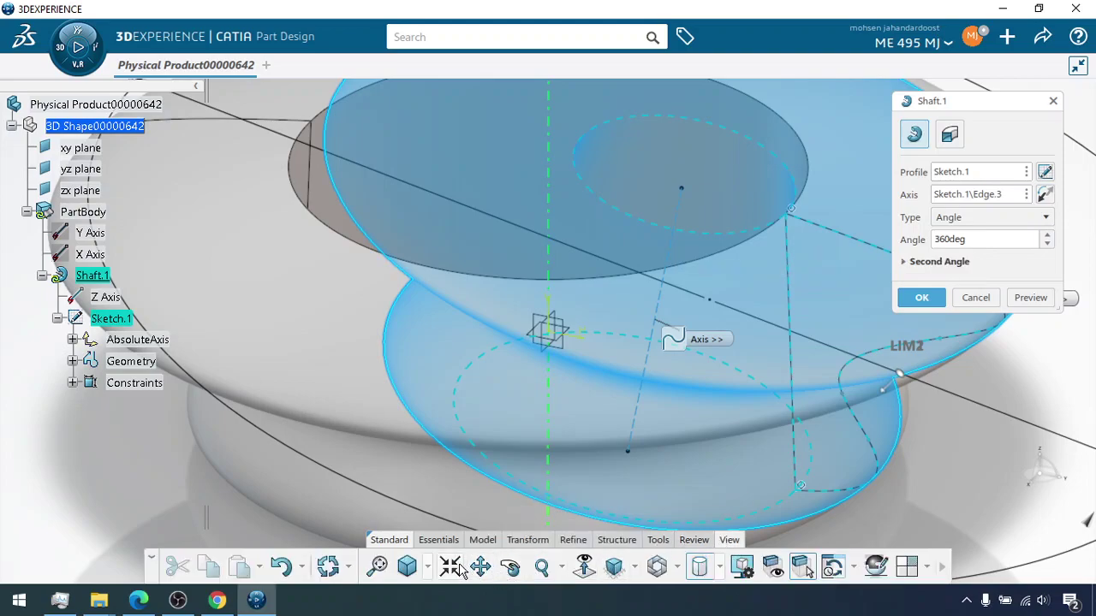
left_click(378, 566)
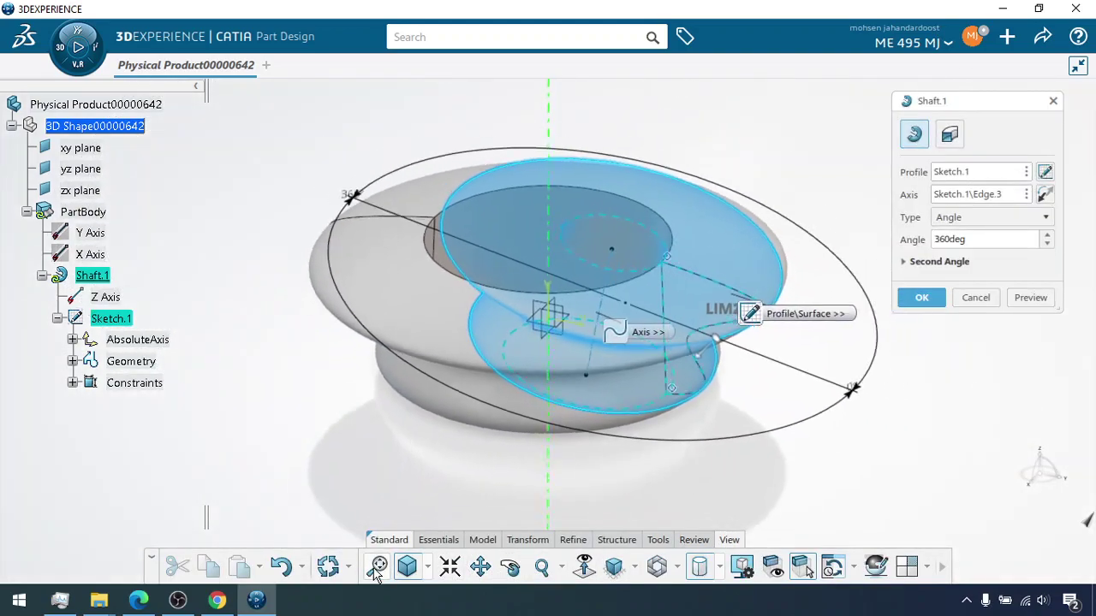
middle_click_drag(737, 405, 802, 436)
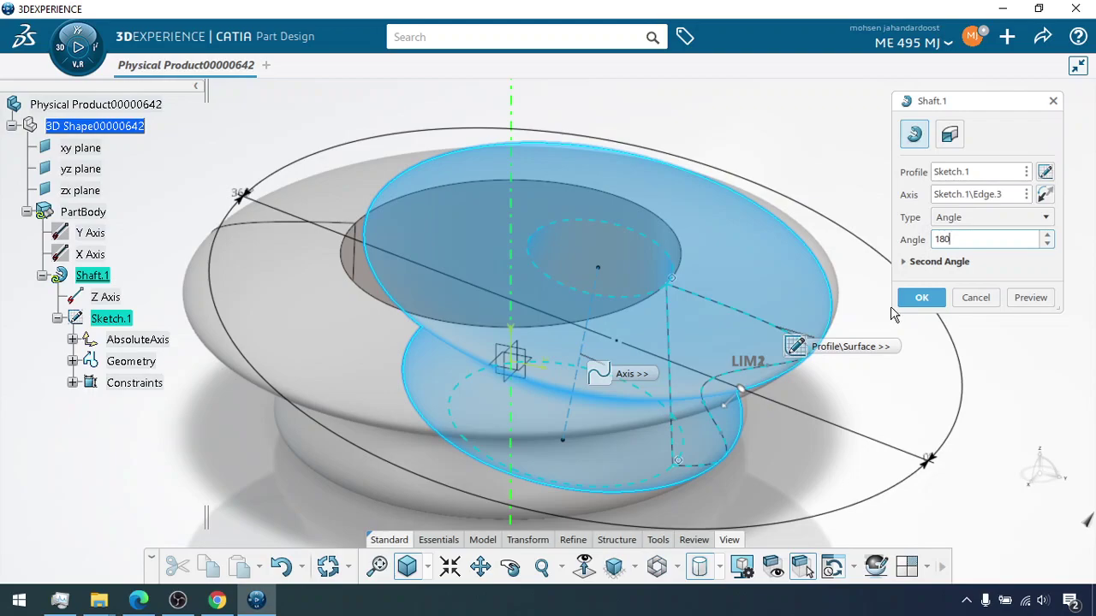
Preview the shaft at an angle of 180deg, reverse its revolution direction, and set the angle to 90deg.
left_click(1029, 299)
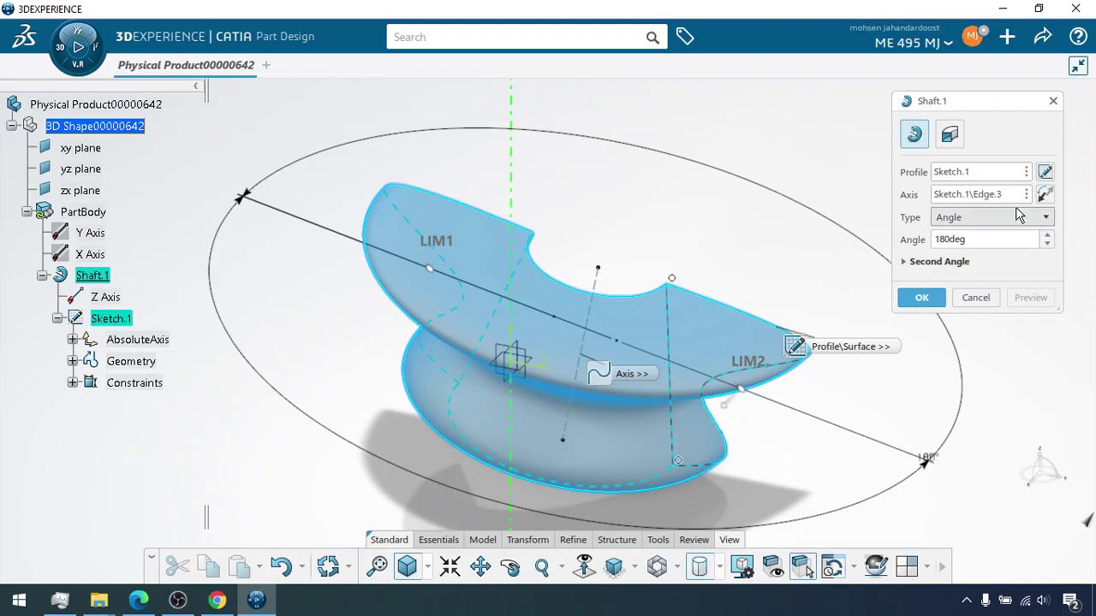
left_click(1043, 195)
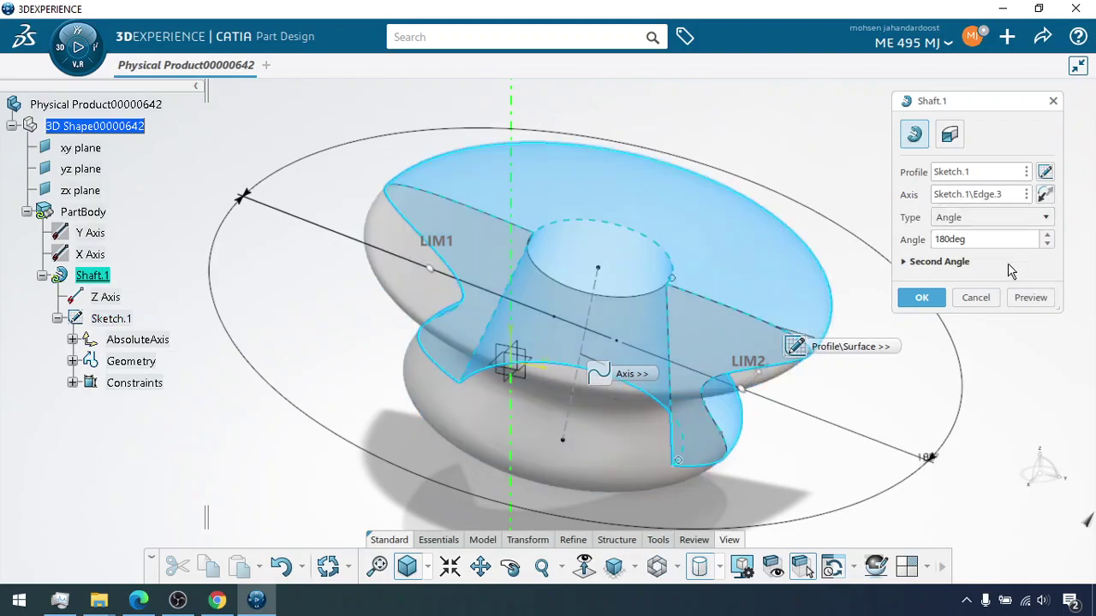
left_click(1028, 297)
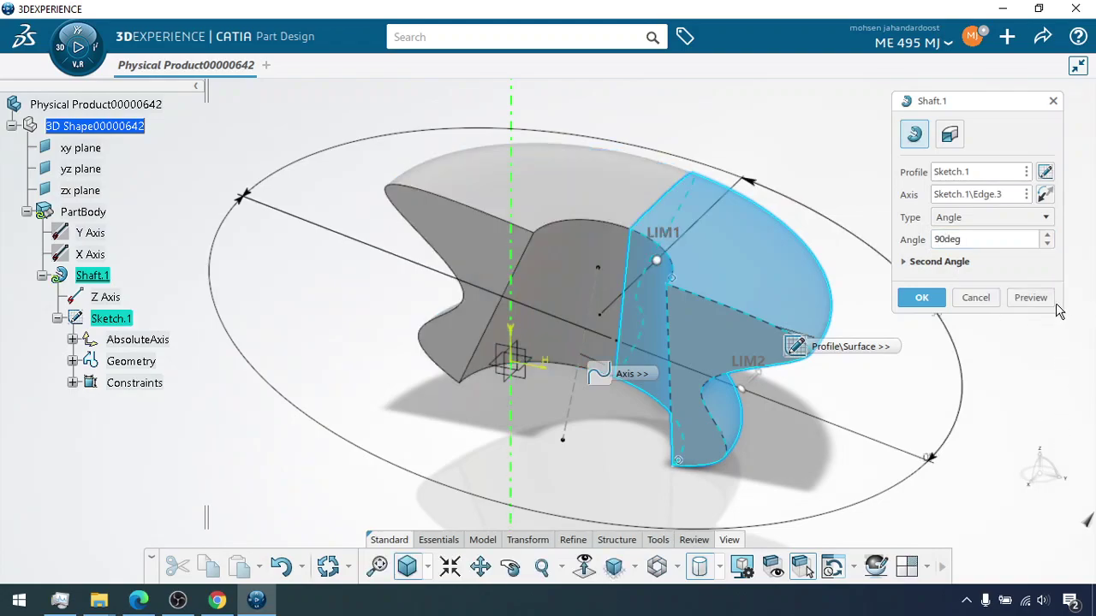
left_click(1038, 298)
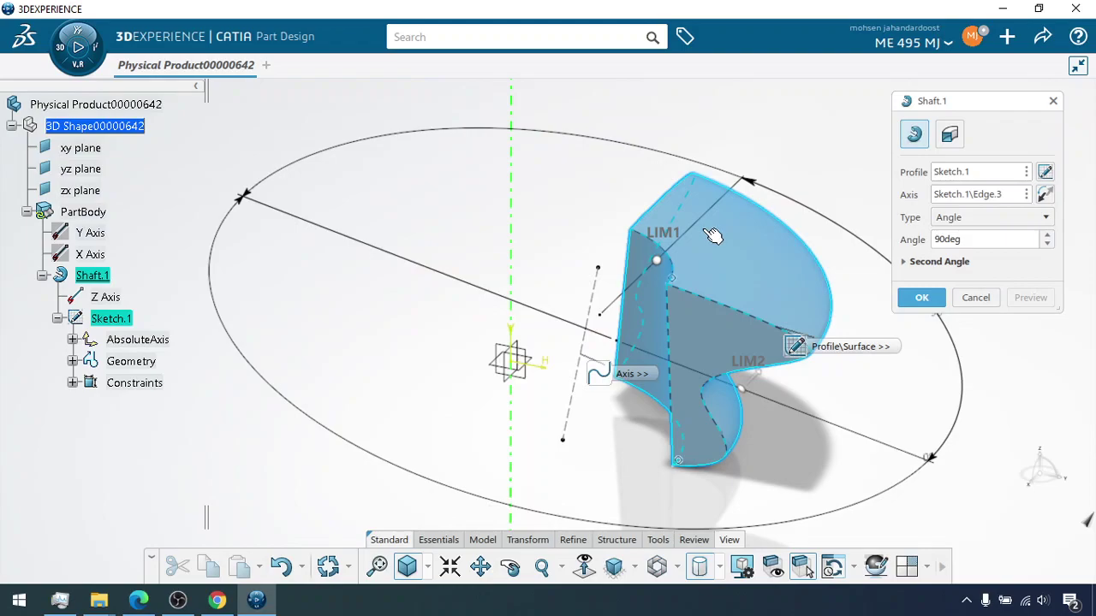
Set the shaft's second angle to 30deg and preview the revolution on both sides of the profile.
left_click(905, 263)
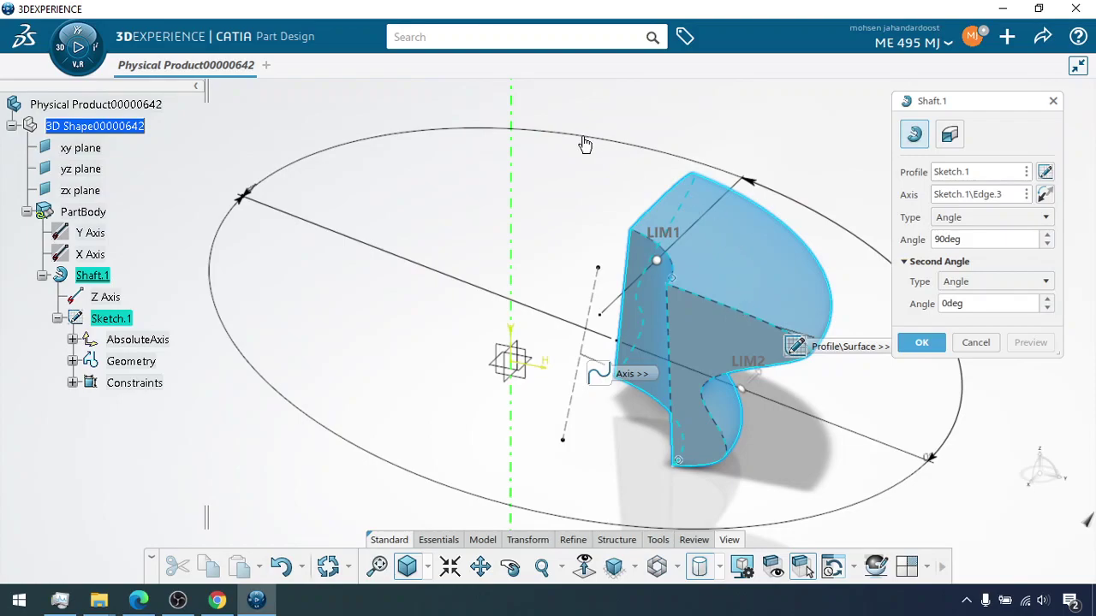
double_click(950, 304)
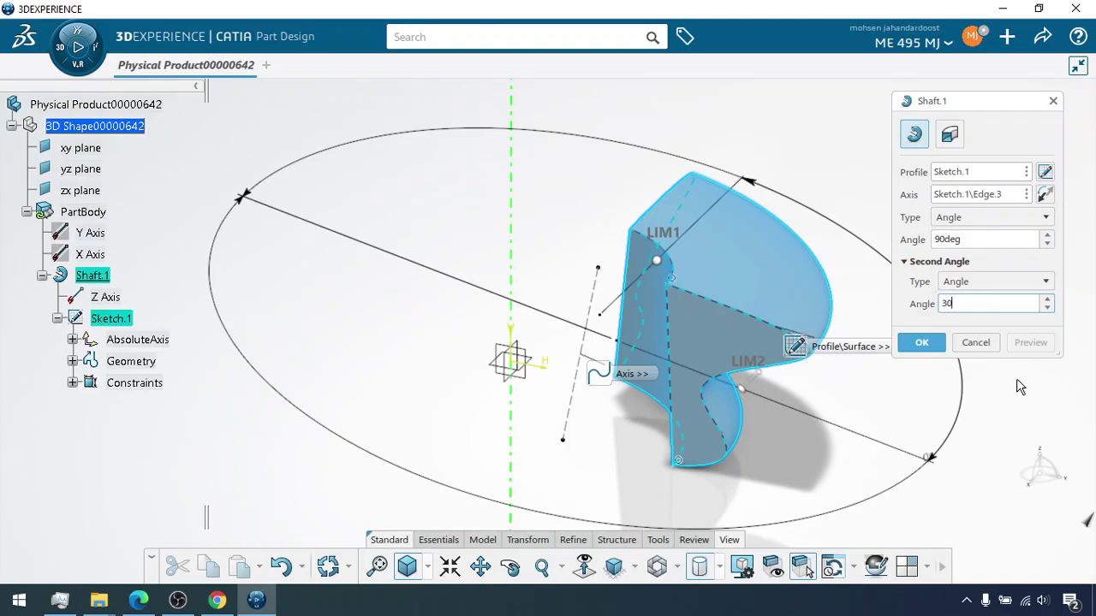
type("30")
key("Return")
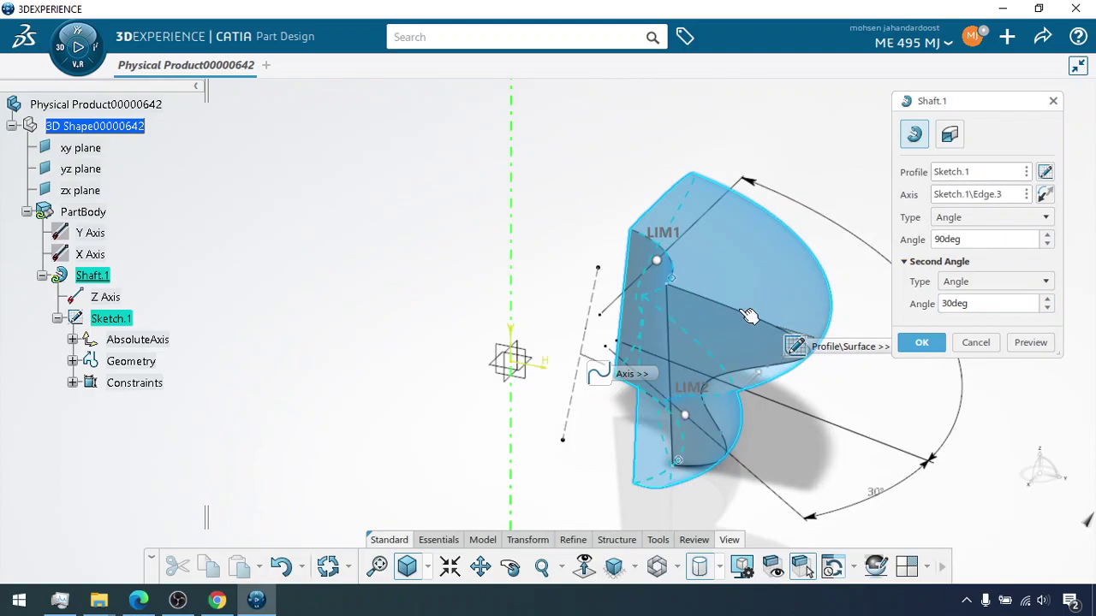
left_click(1048, 341)
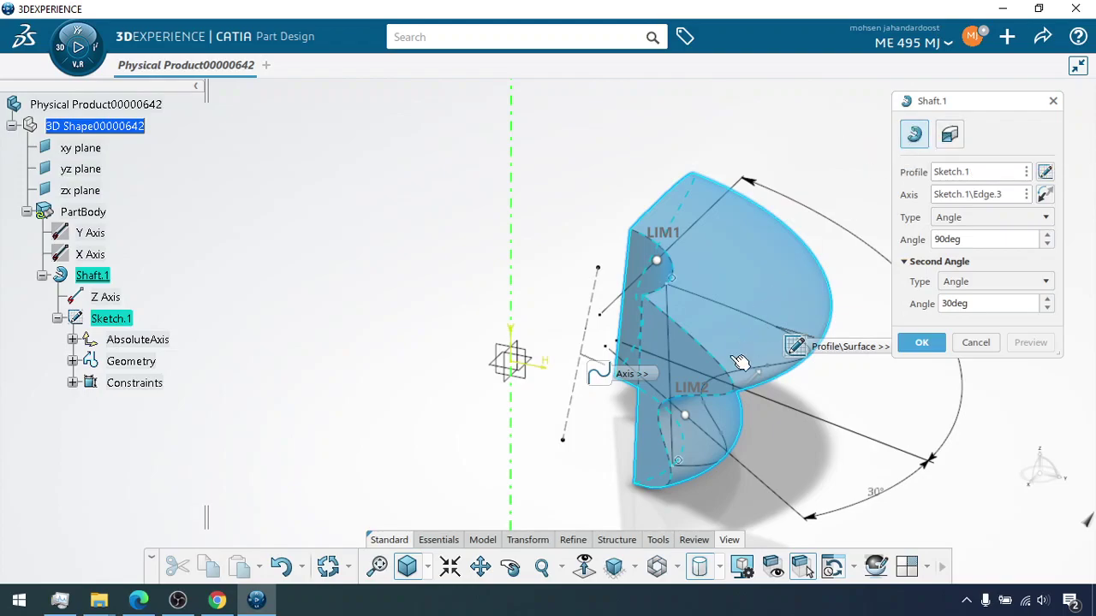
Set the shaft's second angle to 0deg and apply the definition.
left_click_drag(999, 300, 891, 300)
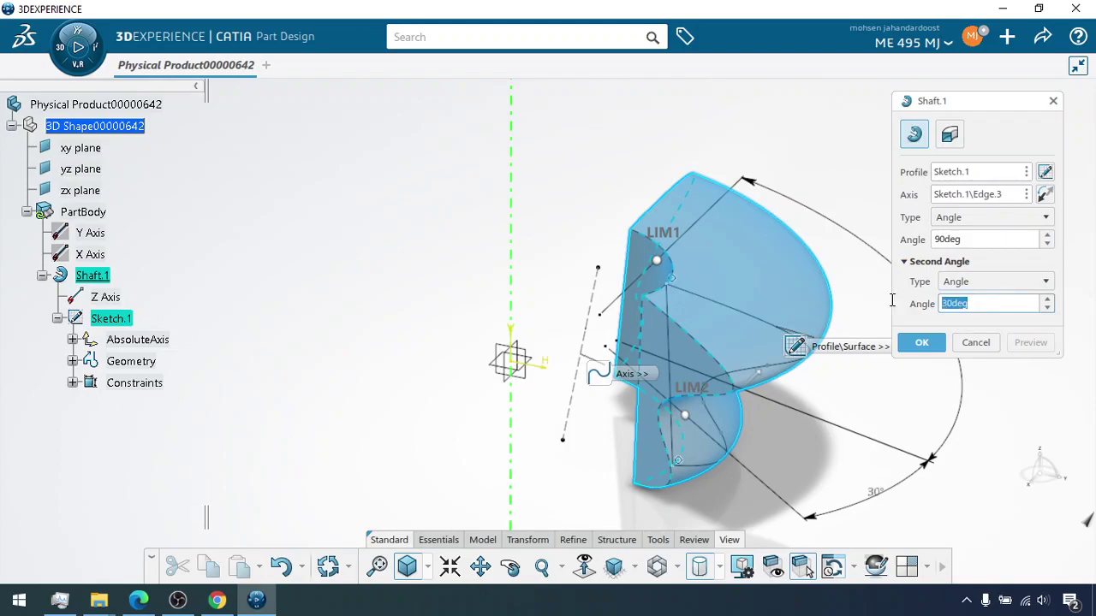
type("0")
key("Return")
key("Return")
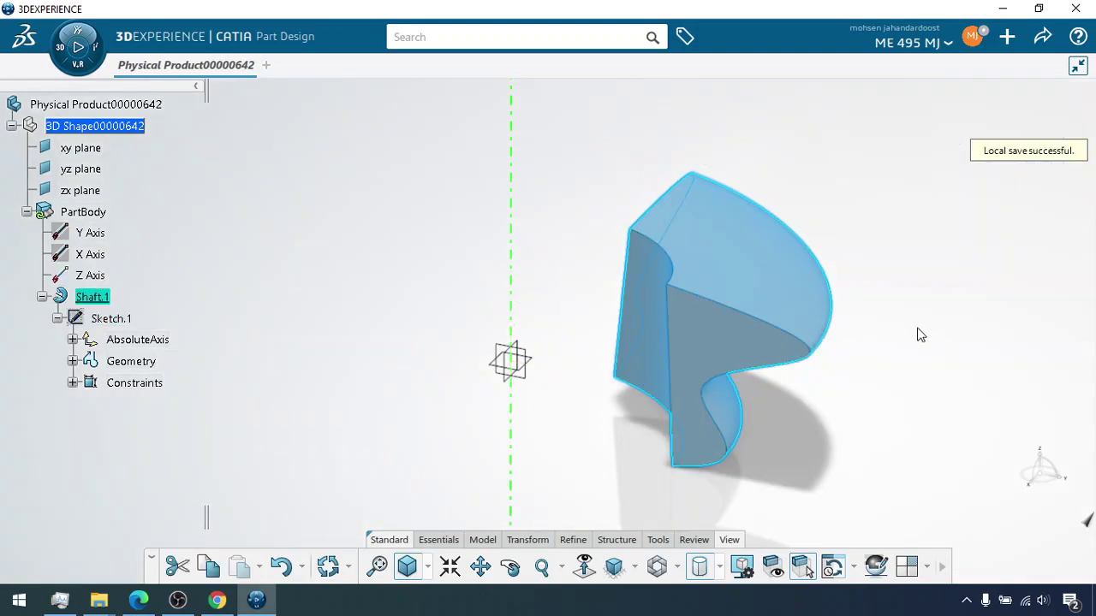
Reopen the definition of Shaft.1, make it a thin solid with Thickness1 of 5 mm, and preview the hollow wall.
right_click(86, 298)
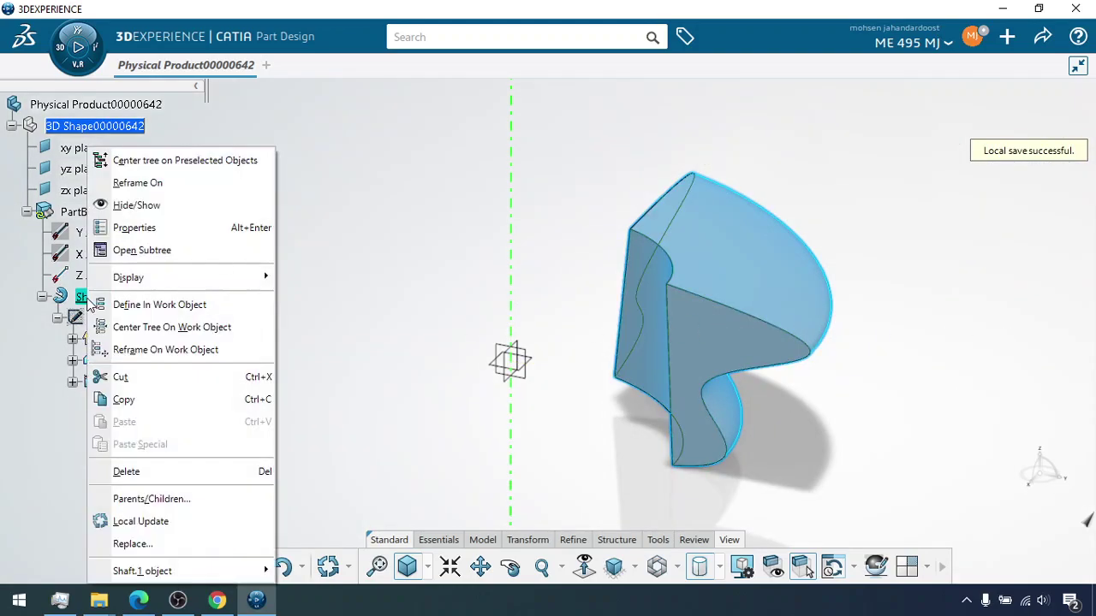
mouse_move(225, 575)
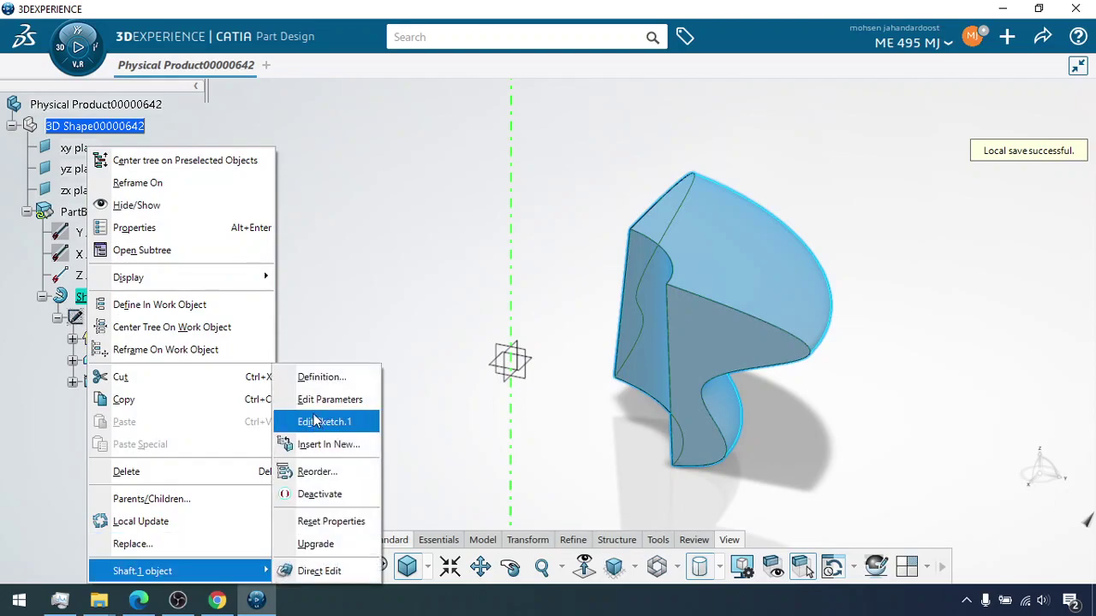
left_click(313, 379)
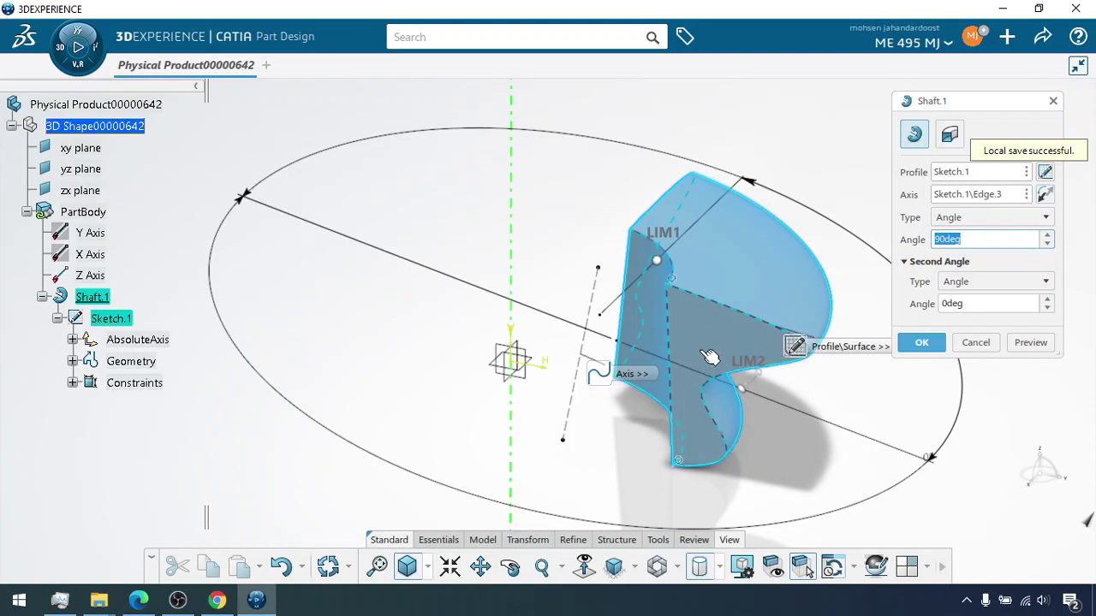
left_click(952, 135)
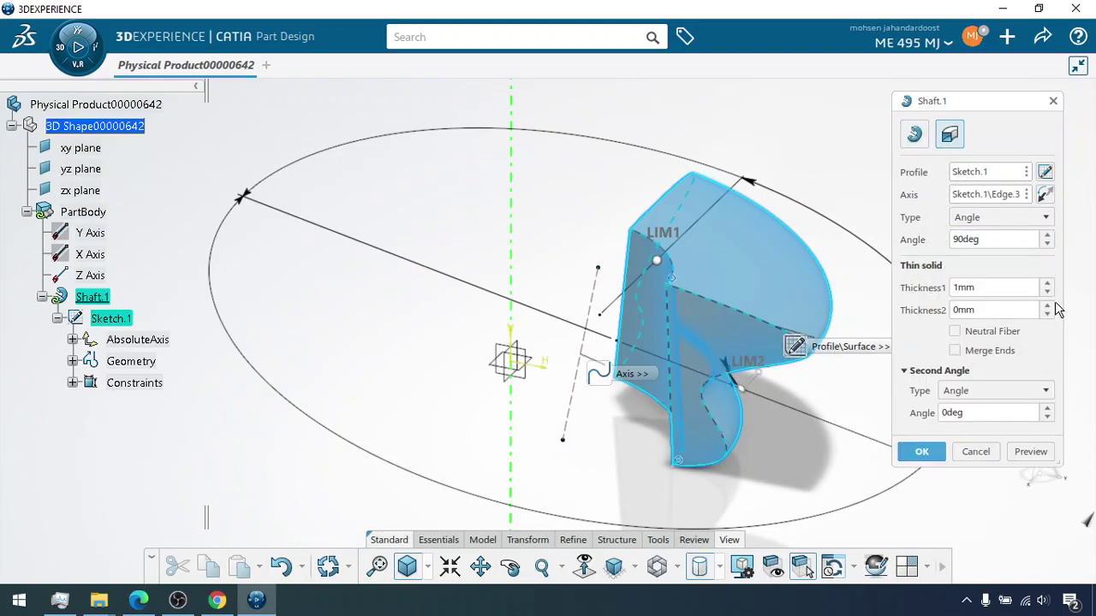
double_click(976, 288)
left_click(1038, 451)
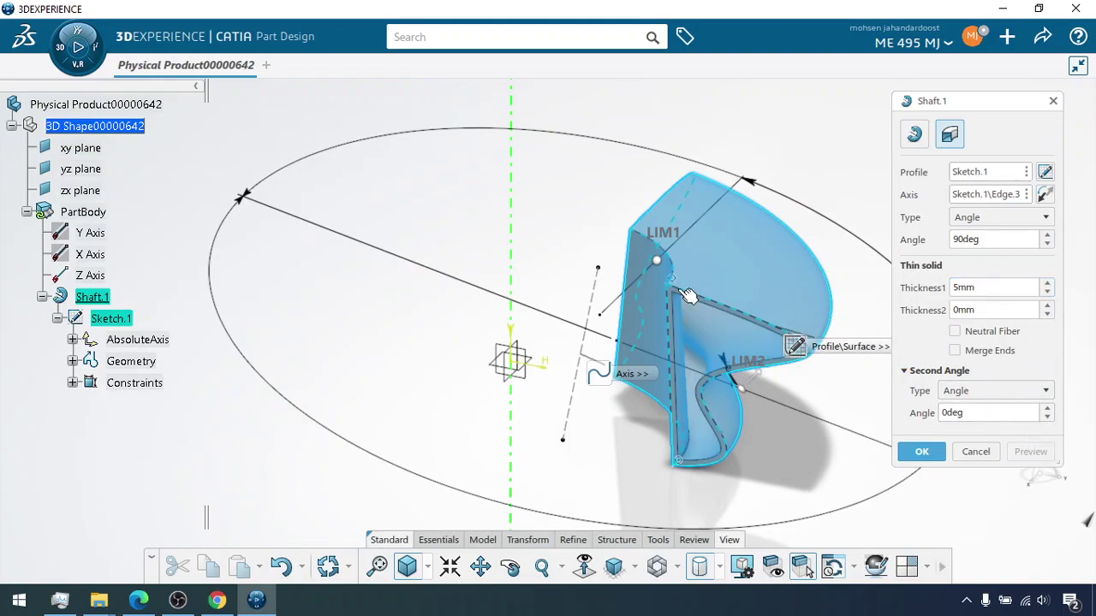
scroll(730, 409, "up", 3)
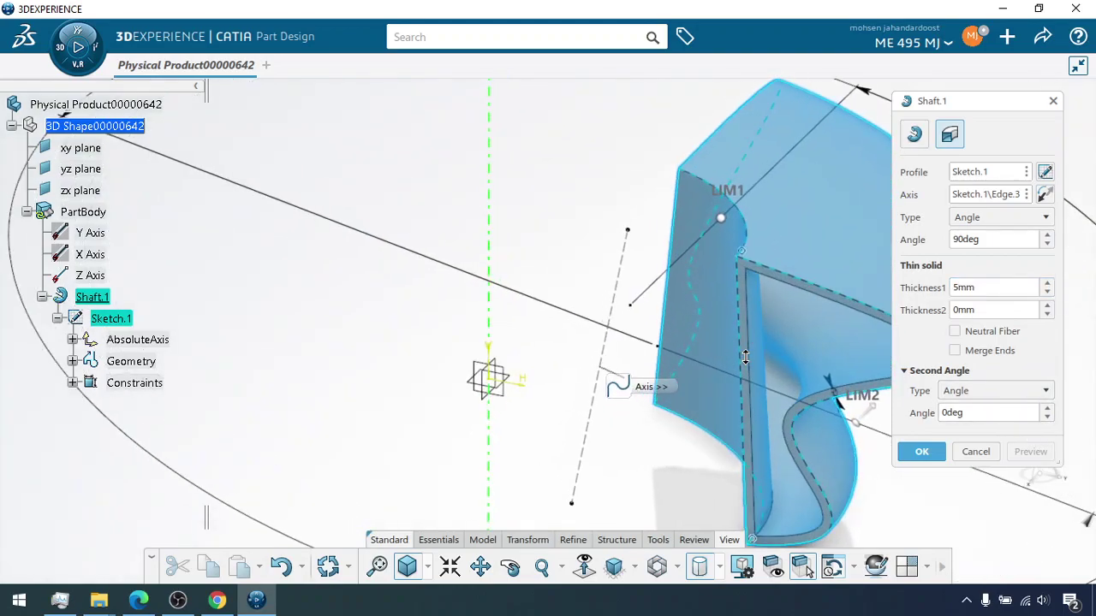
middle_click_drag(730, 409, 568, 331)
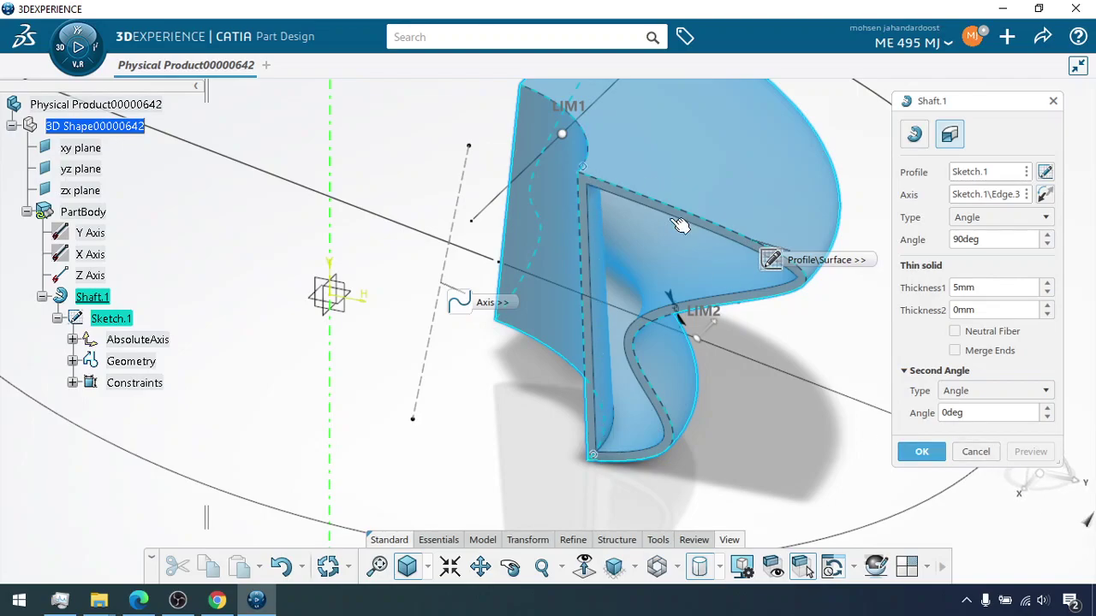
Set the thin shaft's first angle to 180deg, preview it and apply the definition.
double_click(985, 239)
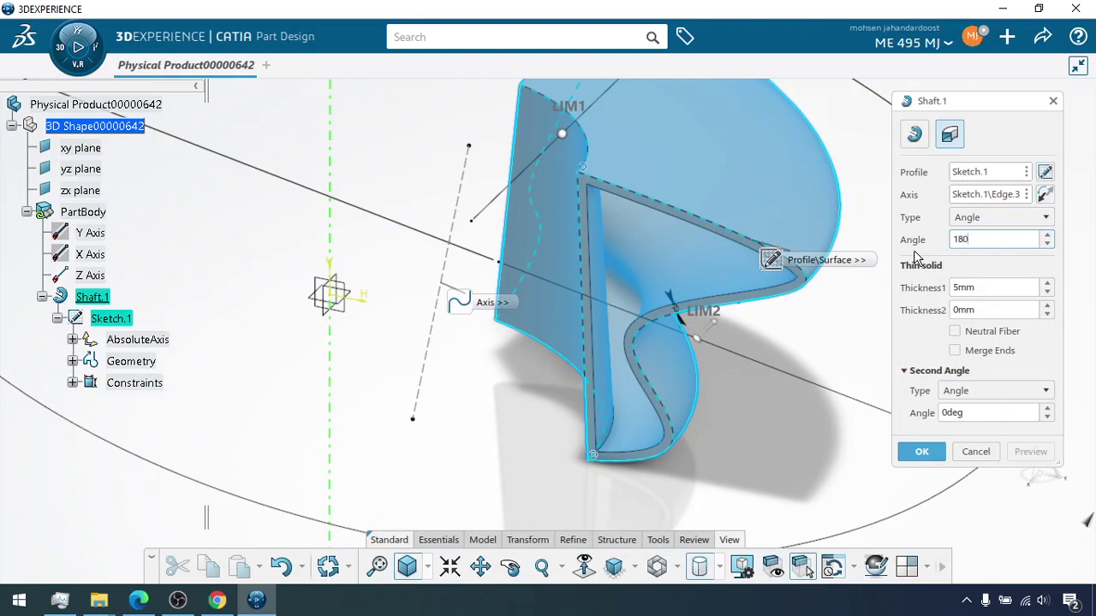
type("180")
key("Return")
left_click(1029, 451)
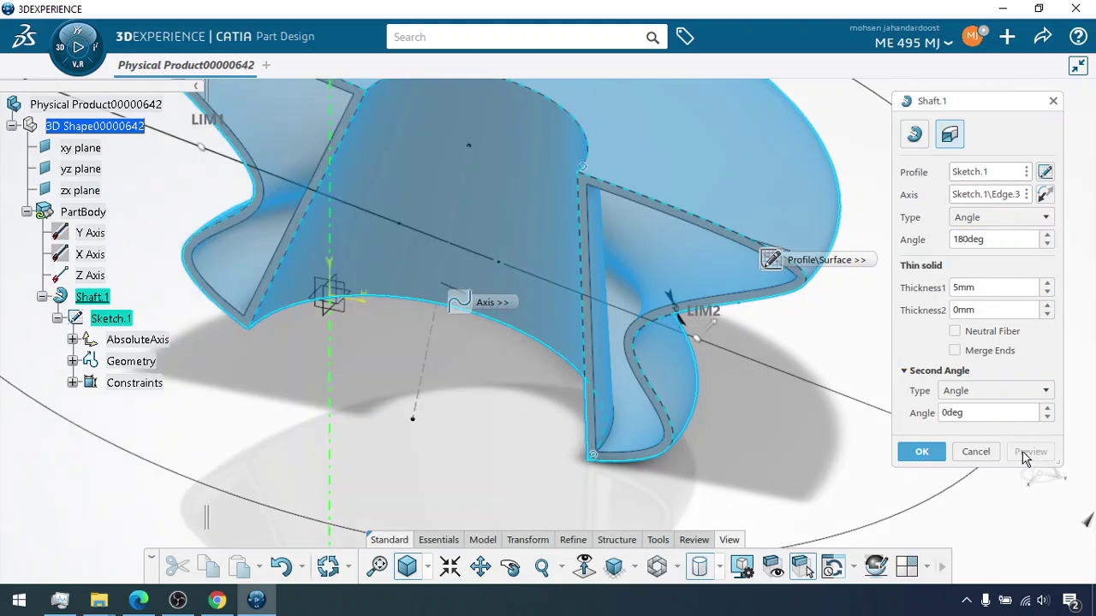
scroll(471, 267, "down", 5)
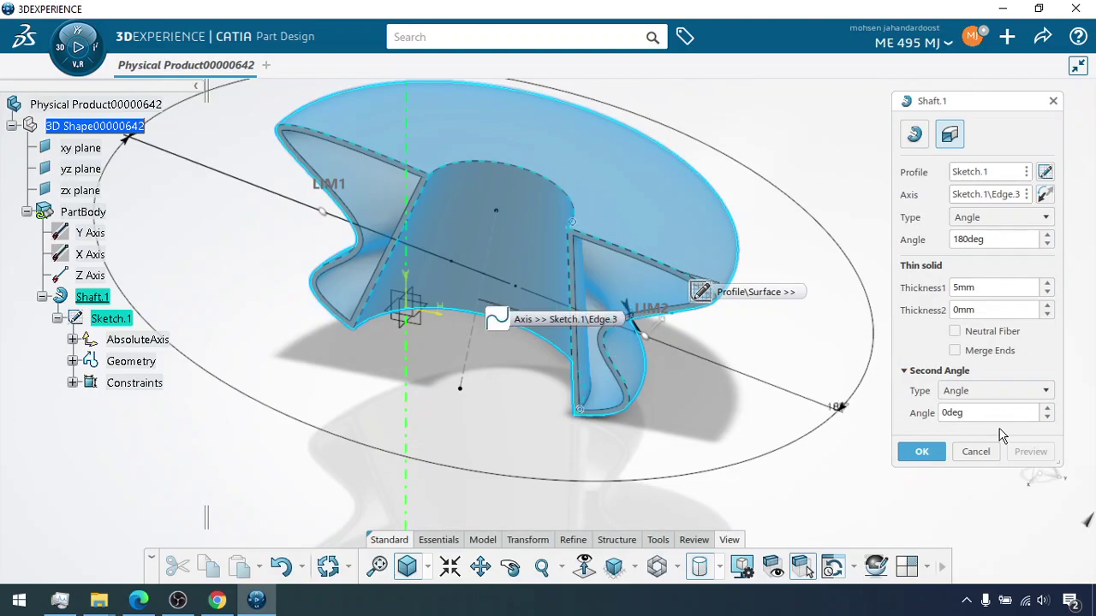
left_click(929, 453)
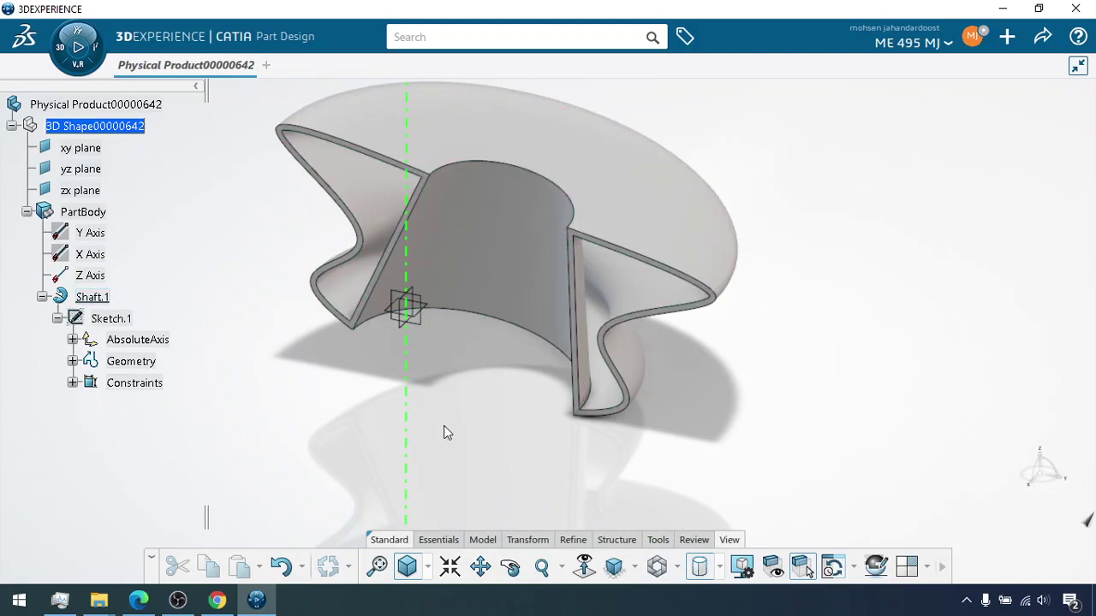
Hide the Z Axis line of the PartBody.
left_click(92, 276)
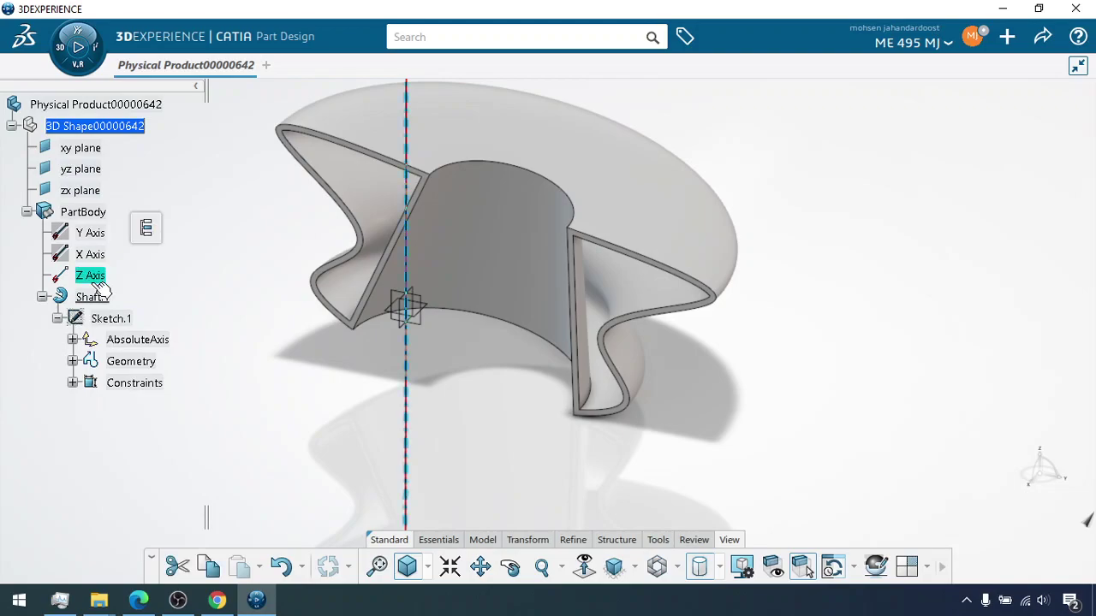
right_click(94, 276)
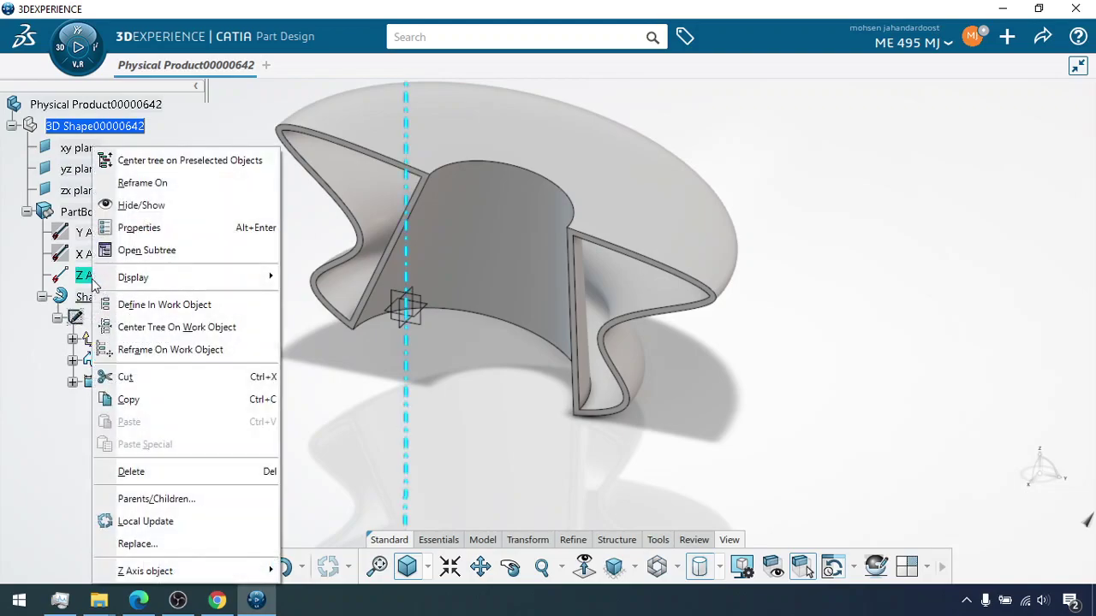
left_click(158, 213)
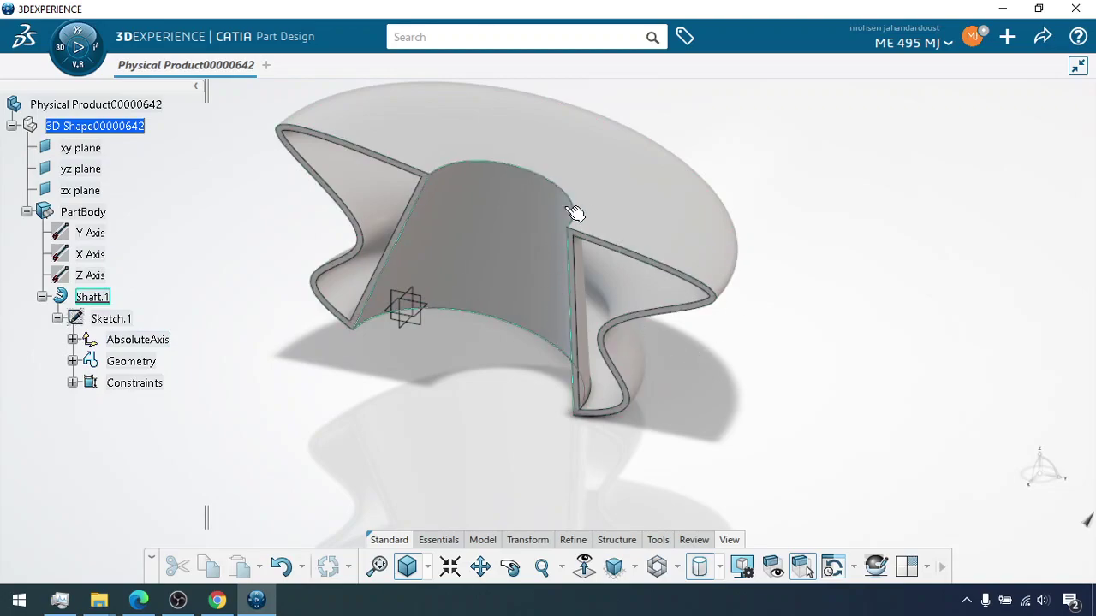
Start a new positioned view of the yz plane for sketching by opening a sketch on it.
right_click(80, 169)
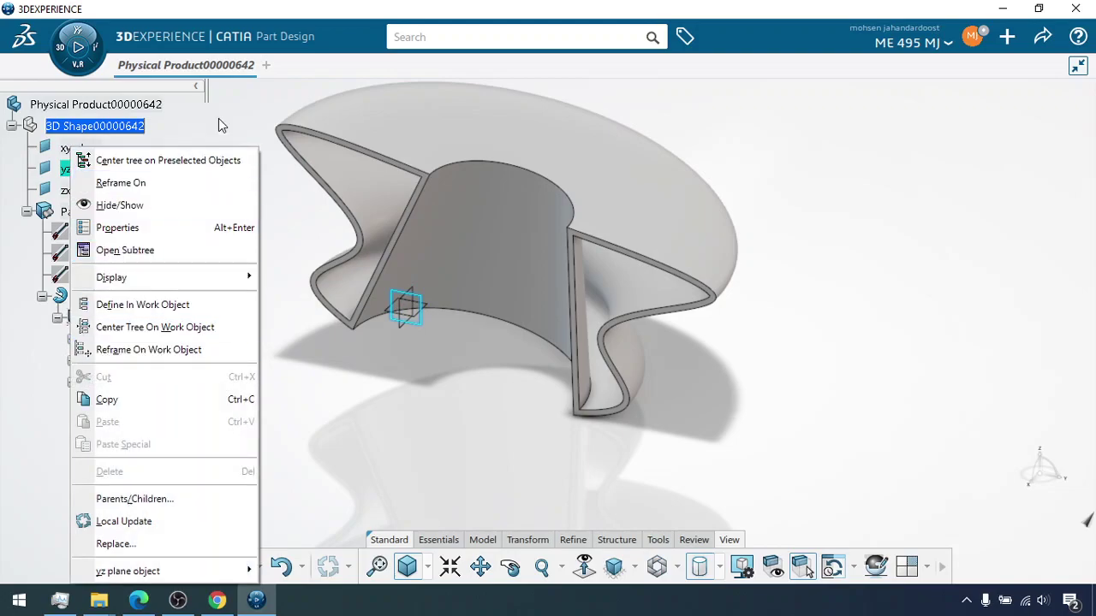
left_click(122, 204)
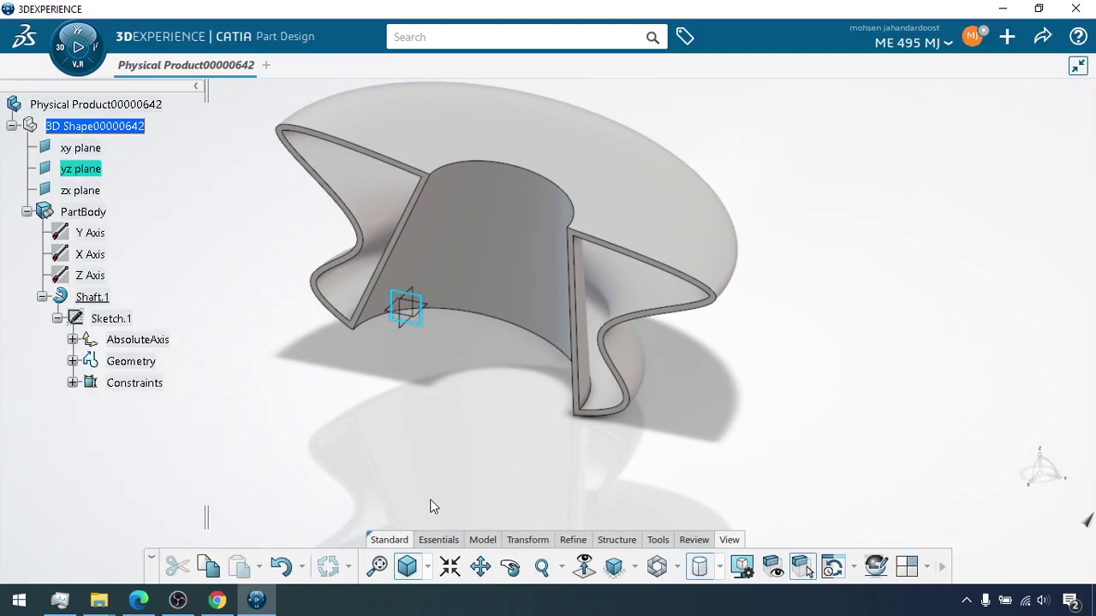
left_click(438, 539)
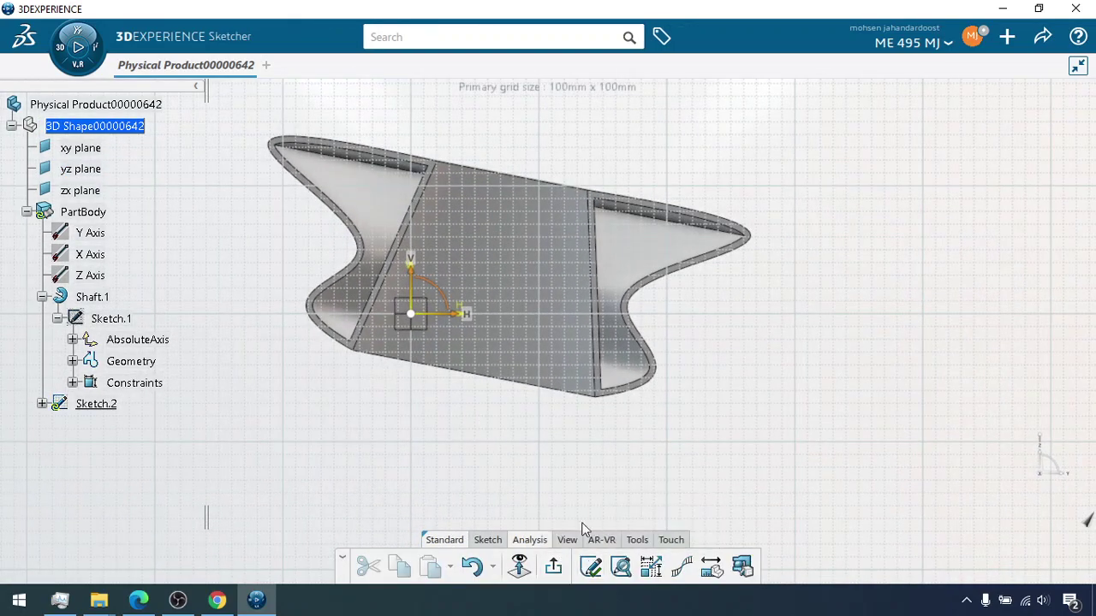
Sketch an open wavy spline through five points outside the existing shaft, on its negative horizontal side, and exit the sketch.
mouse_move(519, 381)
middle_mouse_down()
mouse_move(684, 434)
mouse_move(692, 306)
mouse_move(615, 317)
middle_mouse_up()
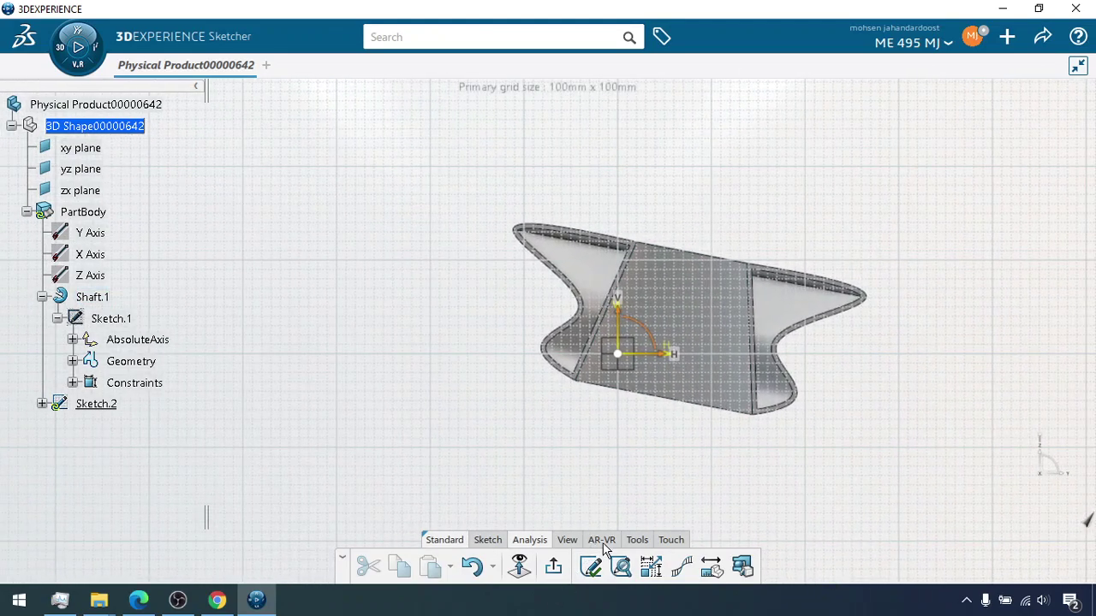
left_click(488, 540)
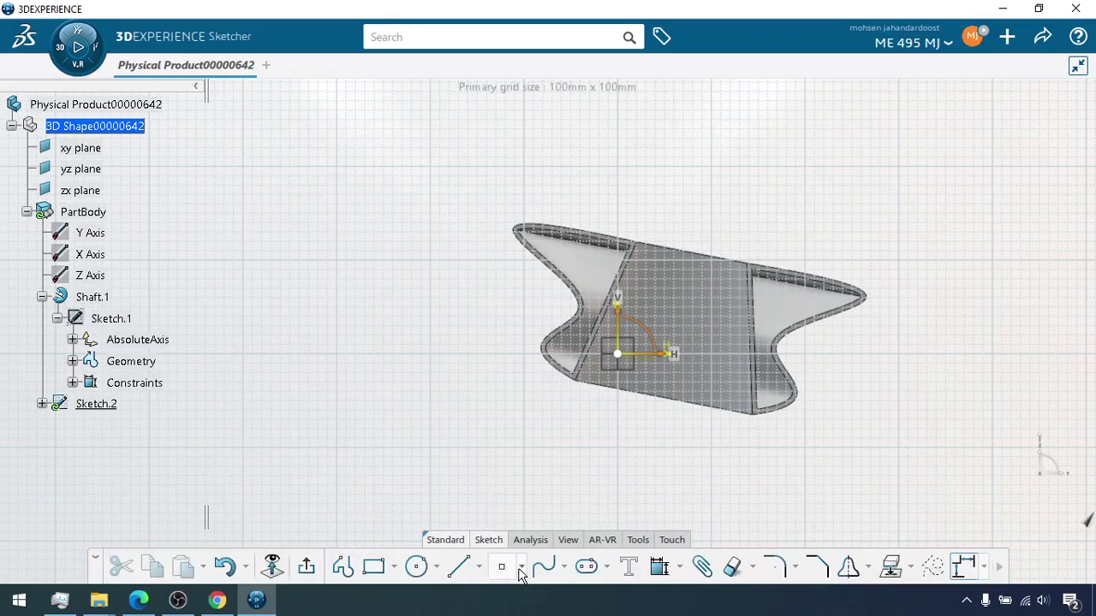
left_click(543, 568)
left_click(378, 233)
left_click(302, 275)
left_click(366, 346)
left_click(333, 397)
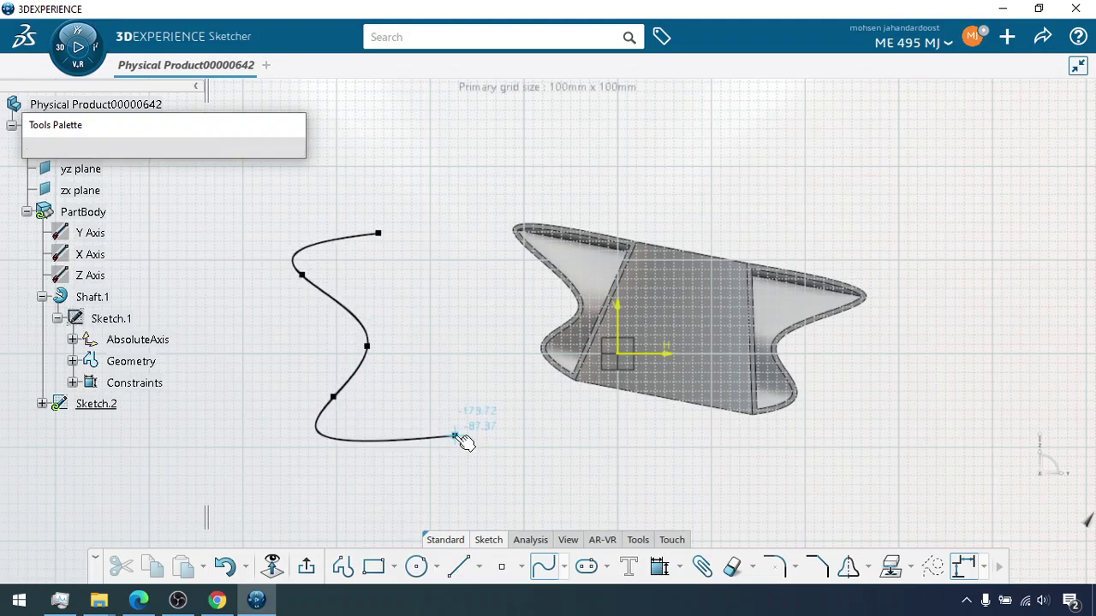
double_click(455, 437)
left_click(536, 455)
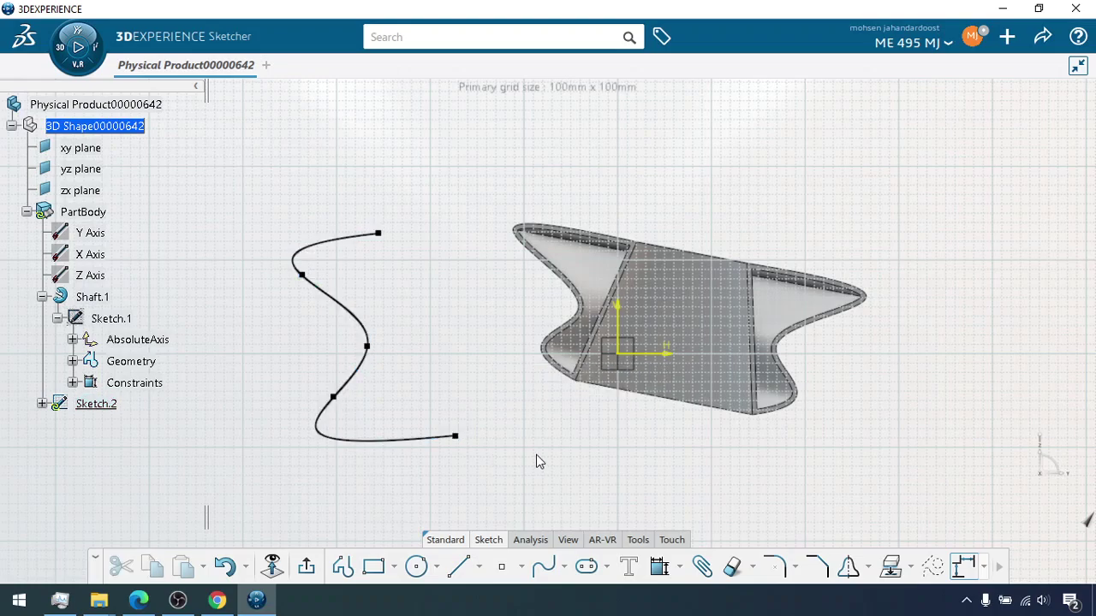
left_click(307, 567)
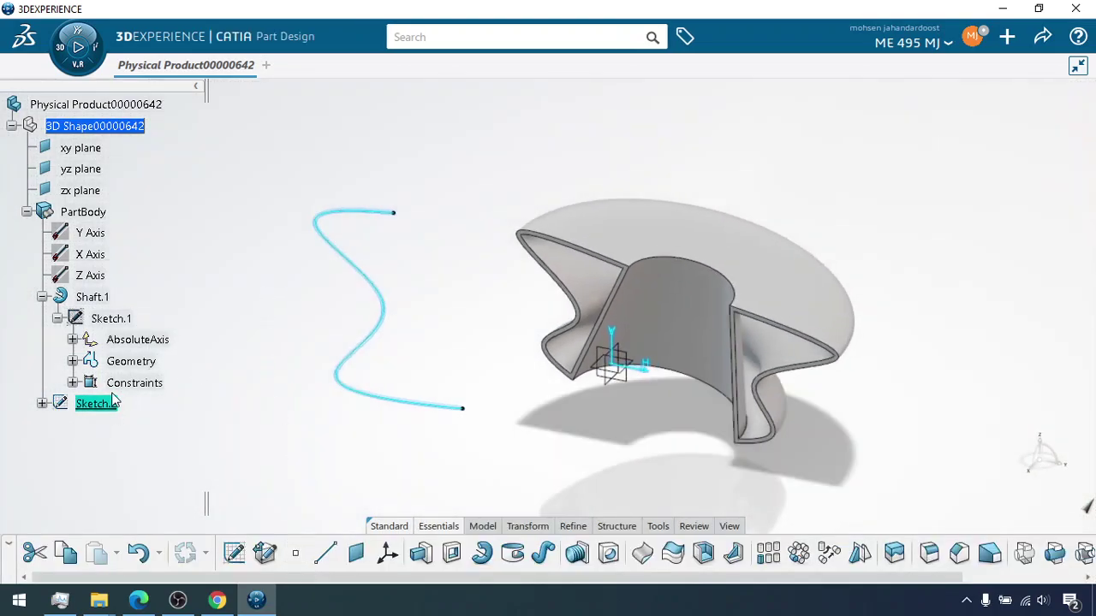
Try to create a solid shaft from Sketch.2 about the Z Axis with a first angle of 180deg, and preview it.
left_click(483, 554)
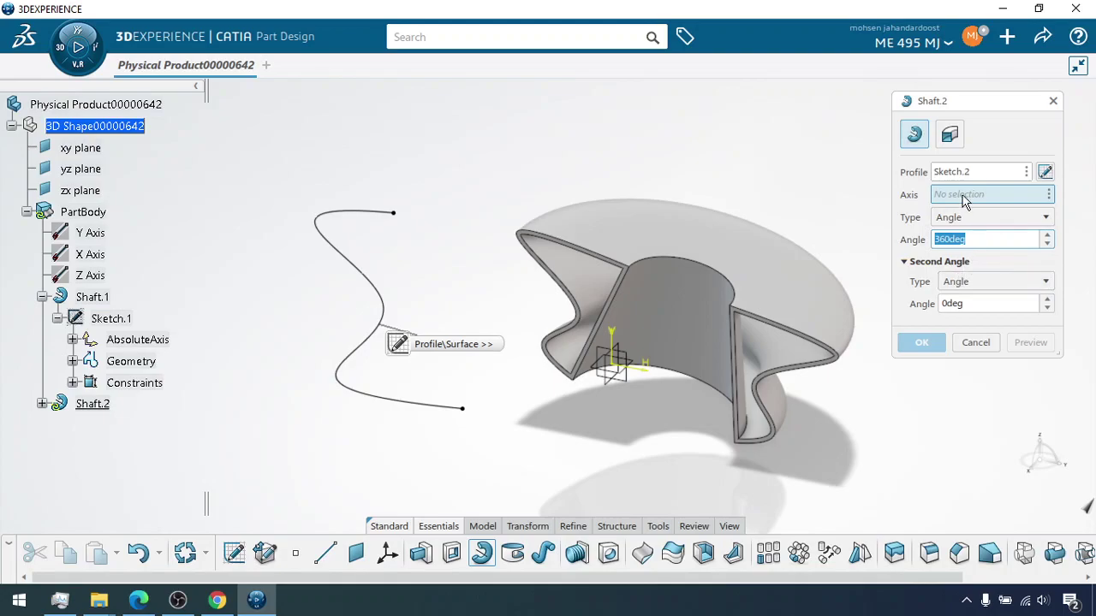
left_click(1049, 195)
mouse_move(1039, 206)
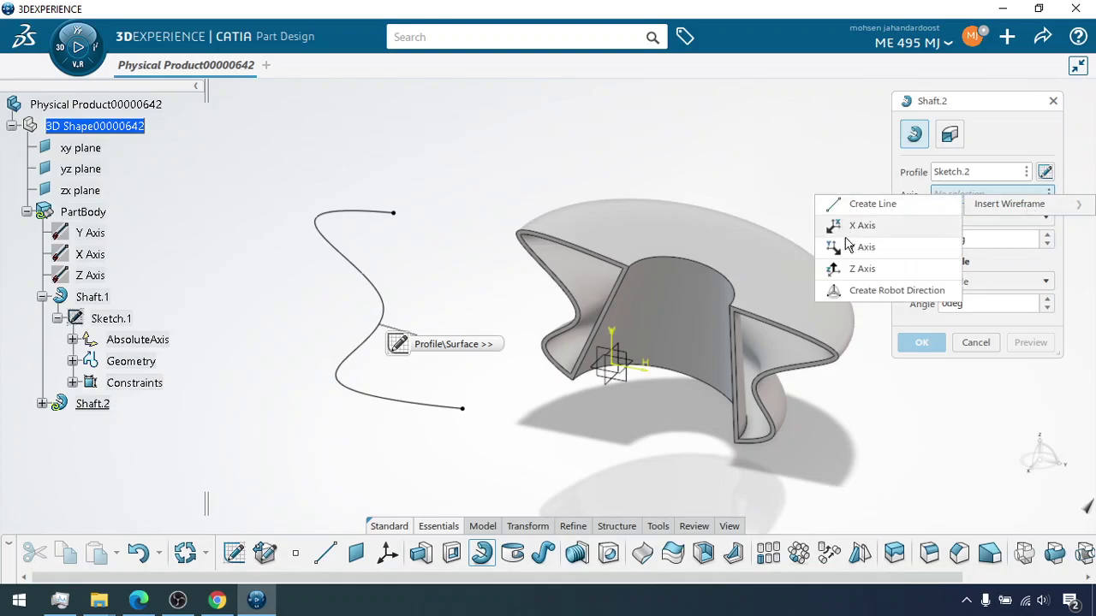
left_click(856, 270)
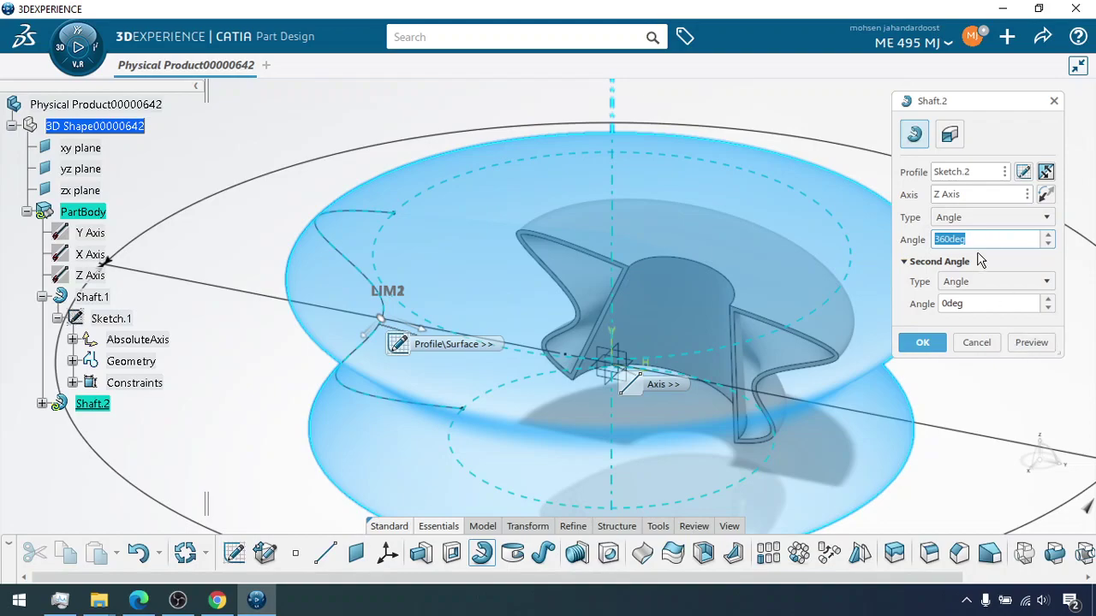
type("180")
left_click(1031, 342)
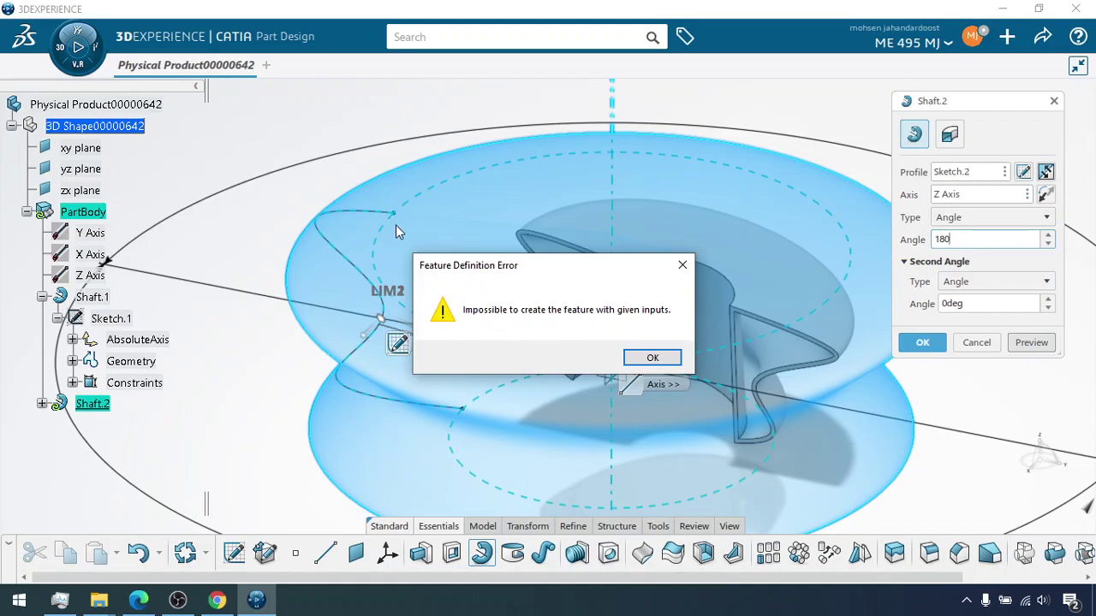
left_click(653, 356)
left_click(652, 357)
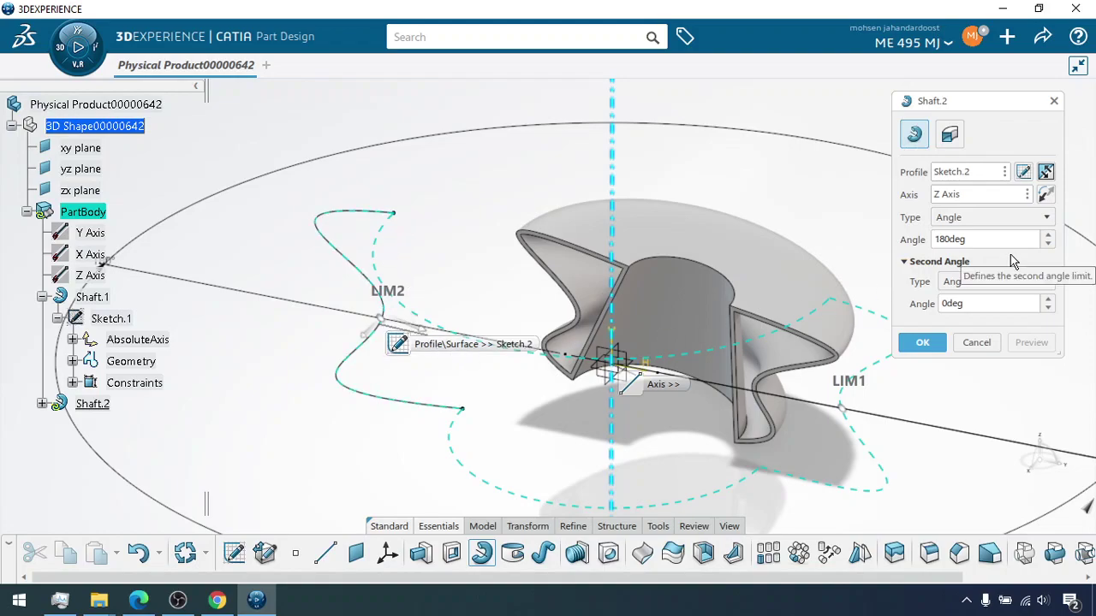
Reverse the shaft's revolution direction, make it a thin solid with Thickness1 of 5 mm, preview it and apply the definition.
left_click(1045, 194)
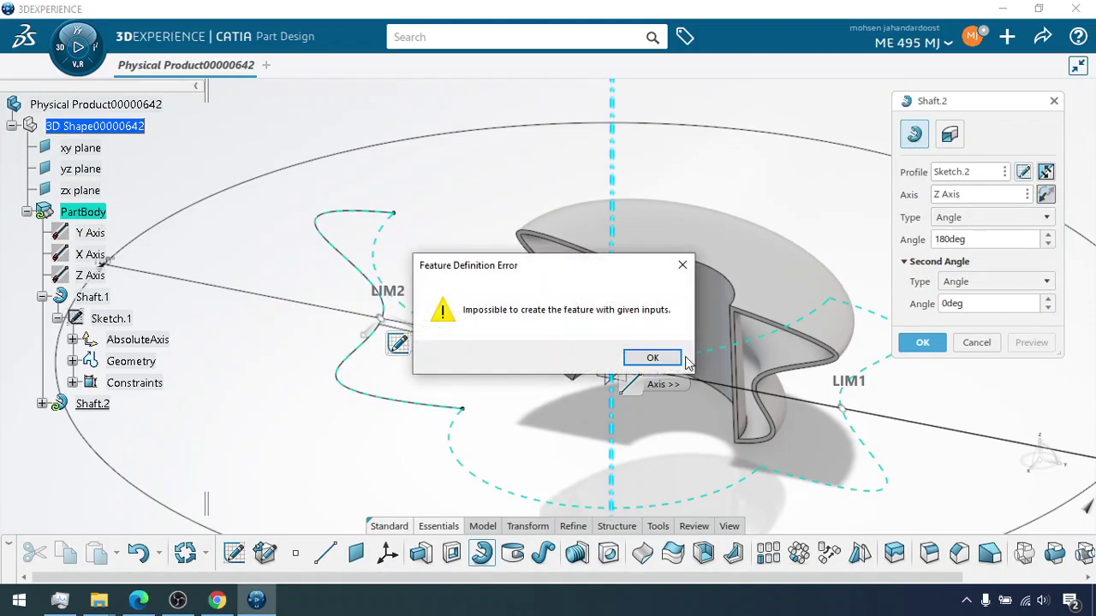
left_click(653, 357)
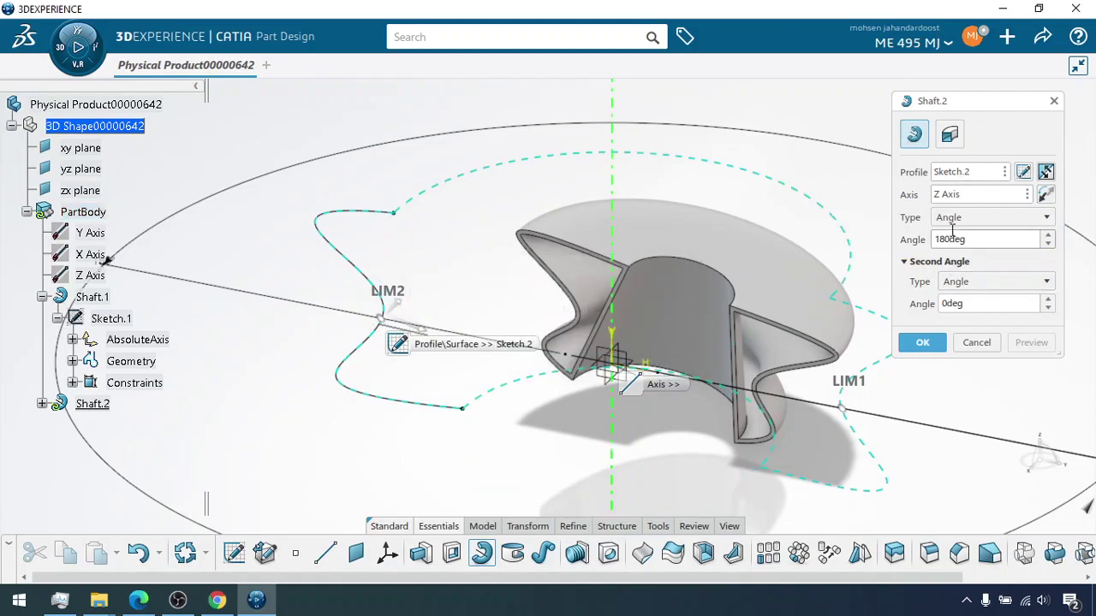
left_click(953, 139)
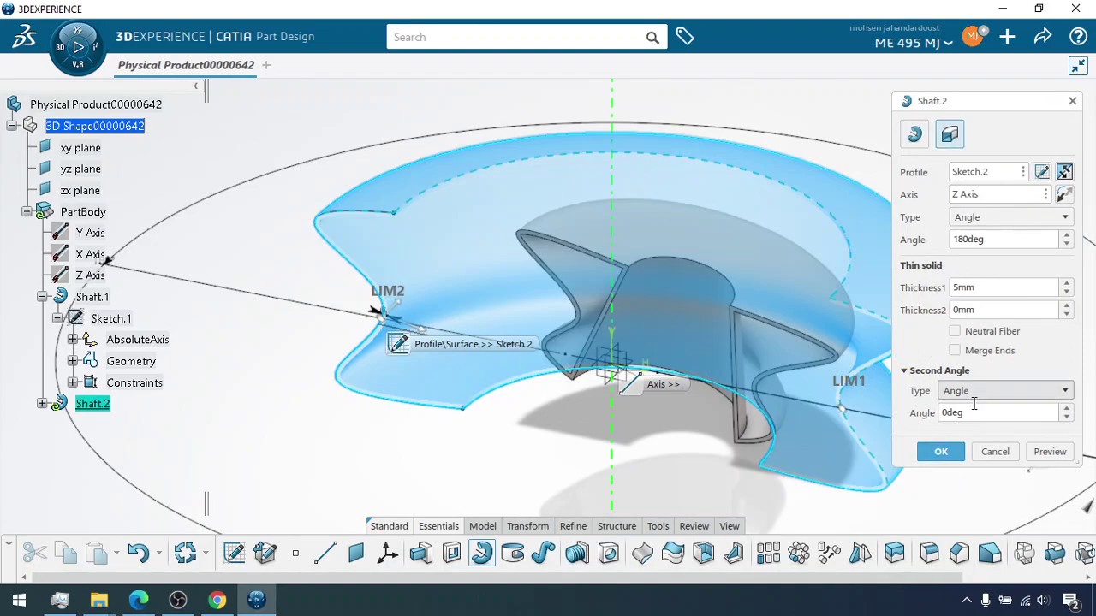
left_click(1046, 452)
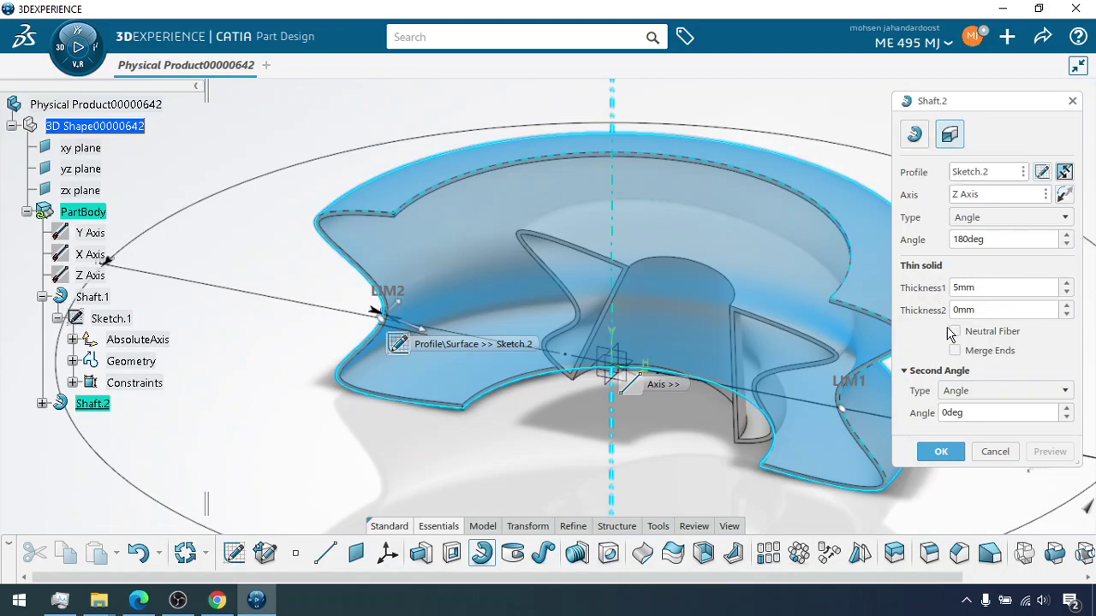
left_click(936, 453)
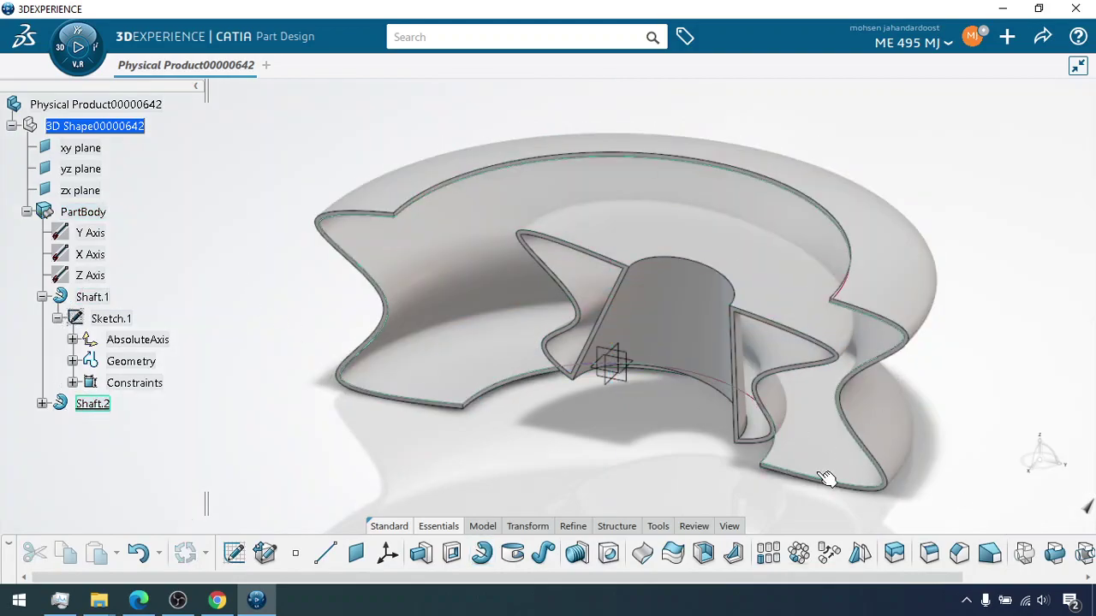
Reopen the definition of Shaft.2 to review its thin solid and angle settings, and close it without changes.
right_click(91, 404)
mouse_move(213, 567)
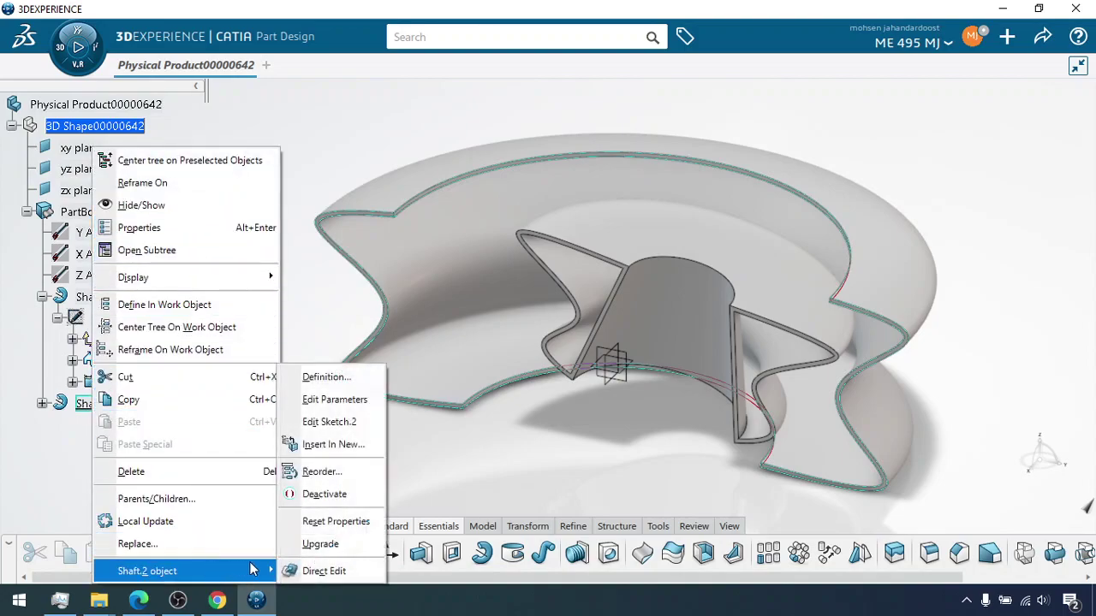
left_click(330, 374)
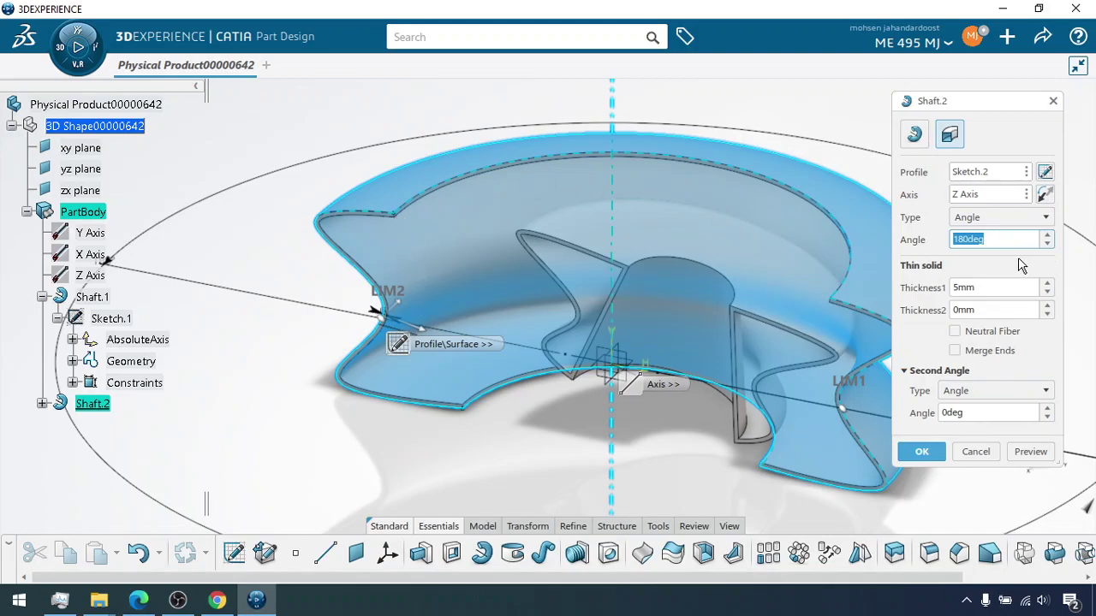
left_click(976, 451)
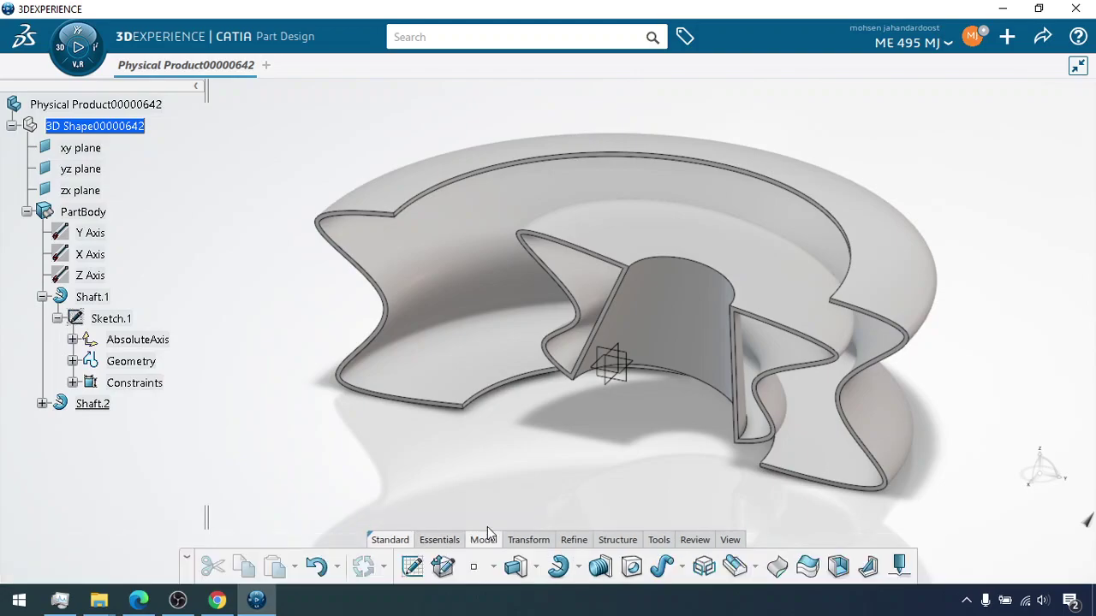
Open an empty Shaft definition to review its inputs, and cancel it.
left_click(580, 568)
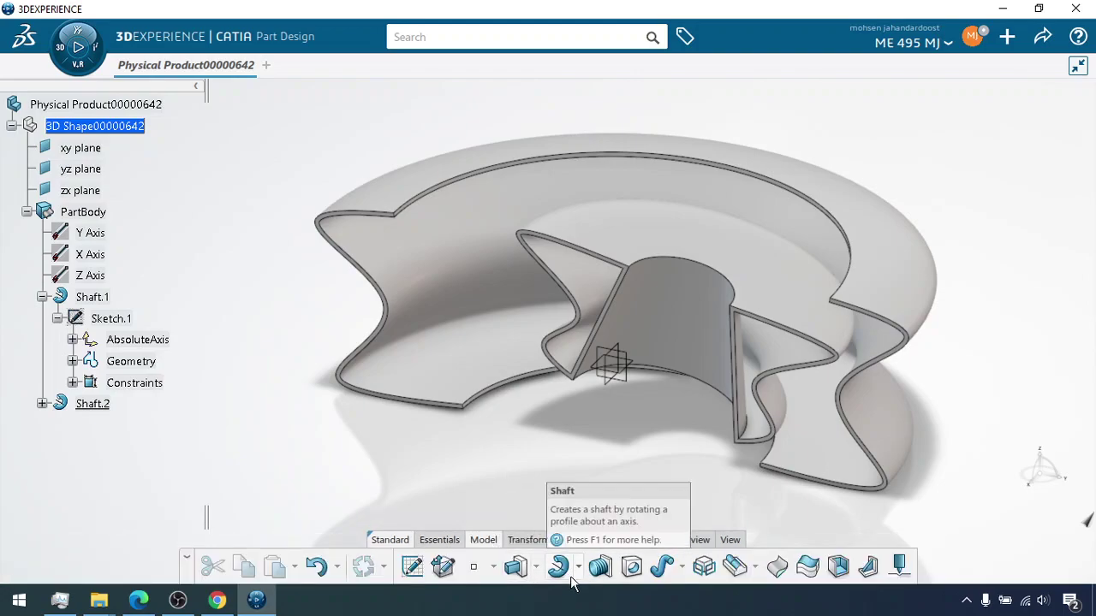
left_click(569, 563)
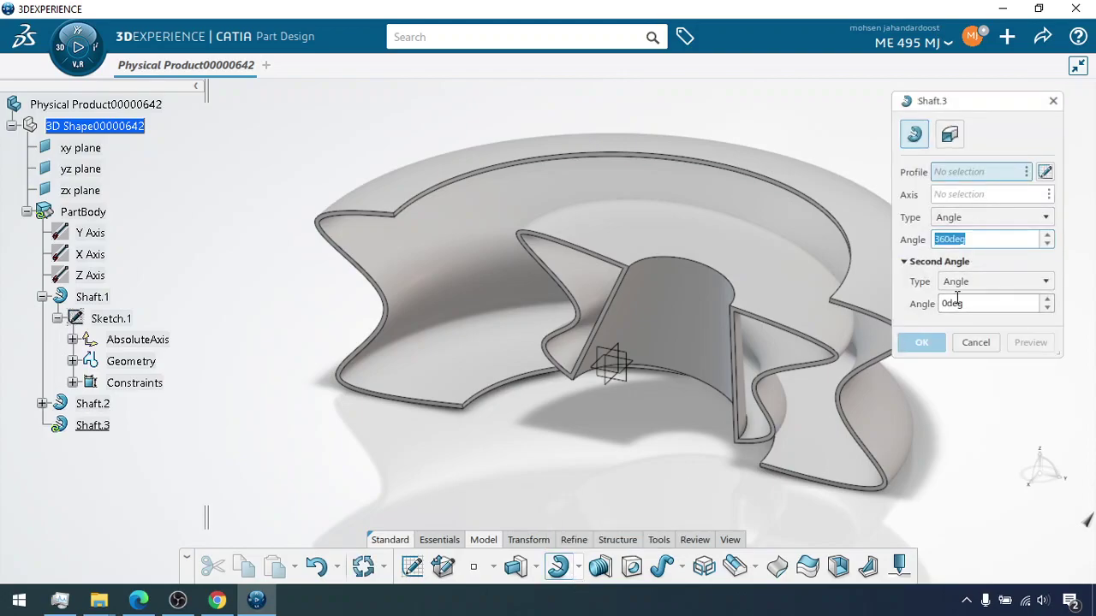
left_click(975, 343)
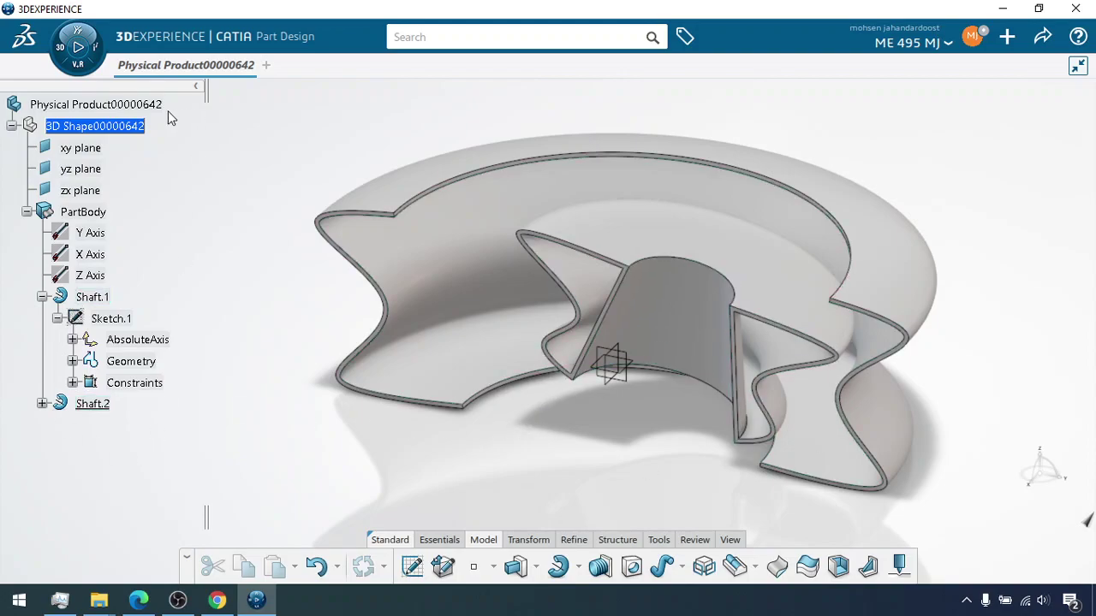
right_click(125, 127)
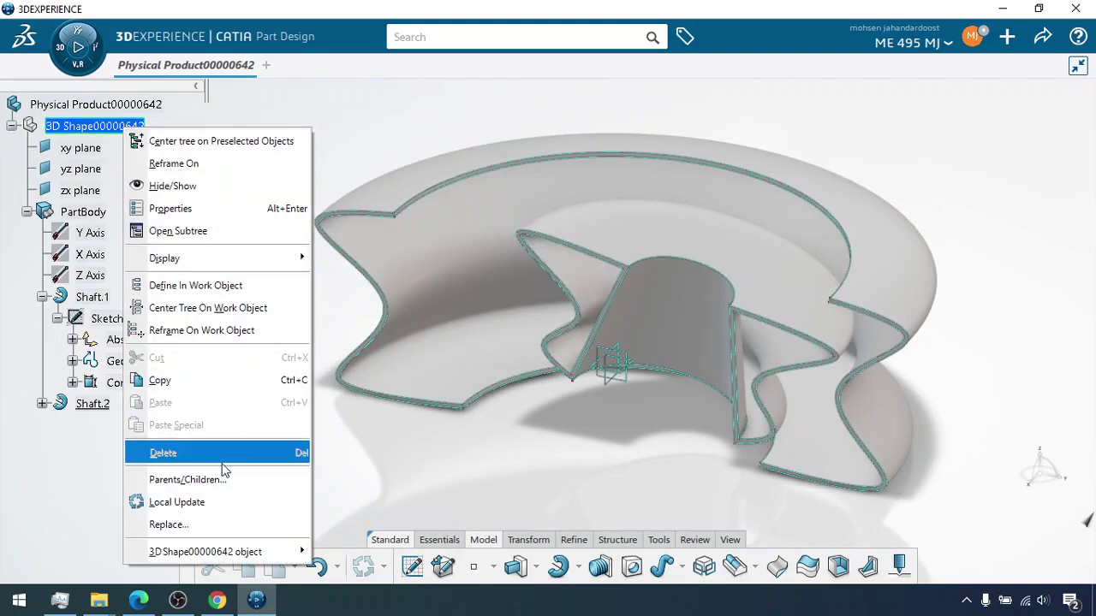
left_click(182, 210)
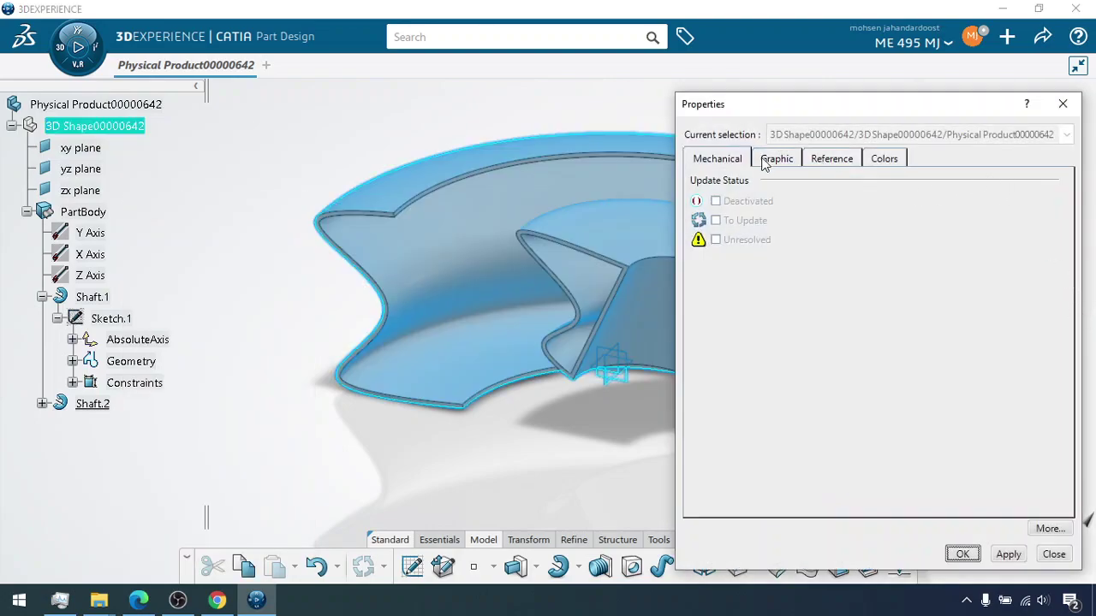
left_click(1062, 103)
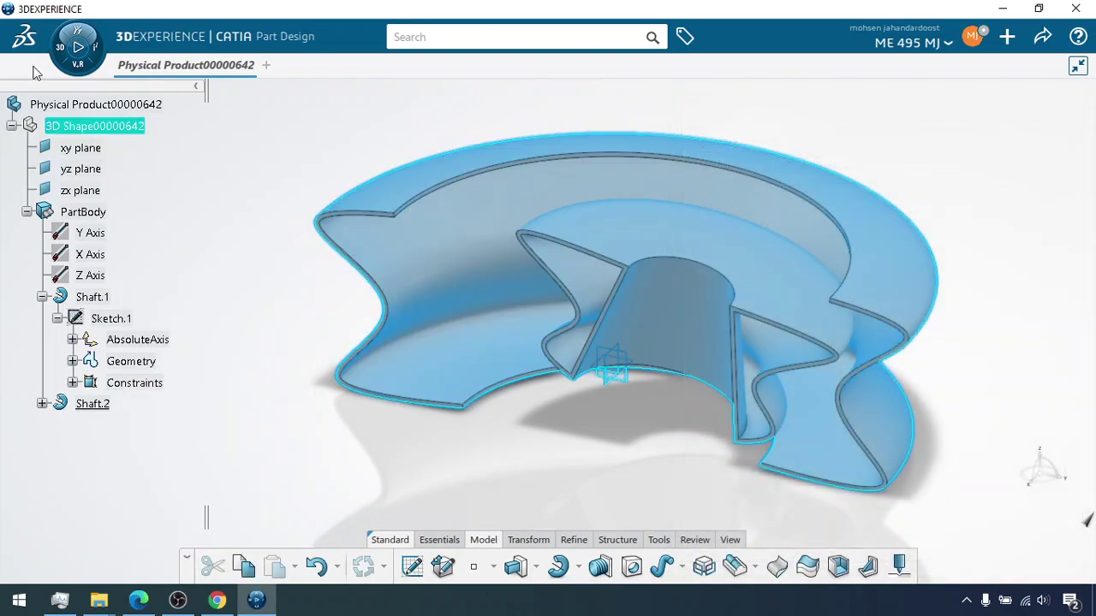
Change the physical product's title to Shaft in its properties and save the product.
right_click(74, 106)
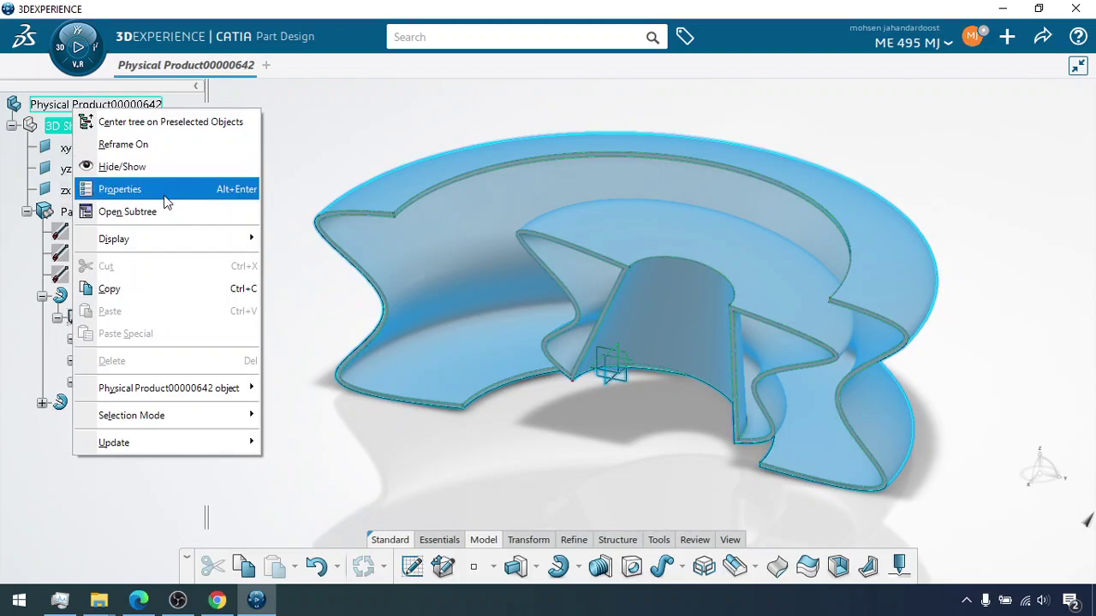
key("Escape")
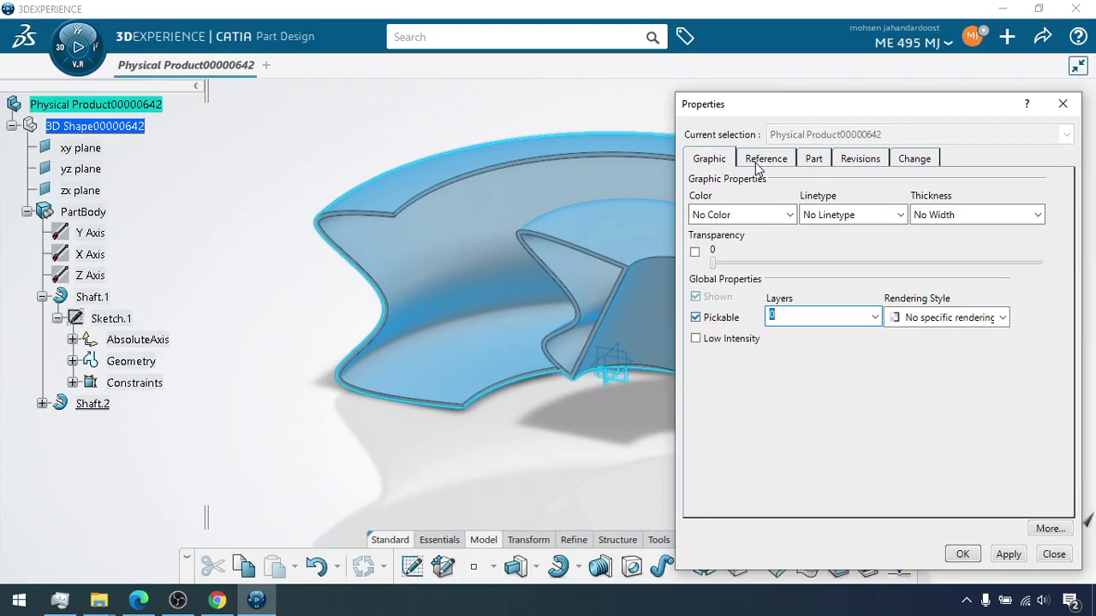
left_click(764, 159)
left_click(913, 215)
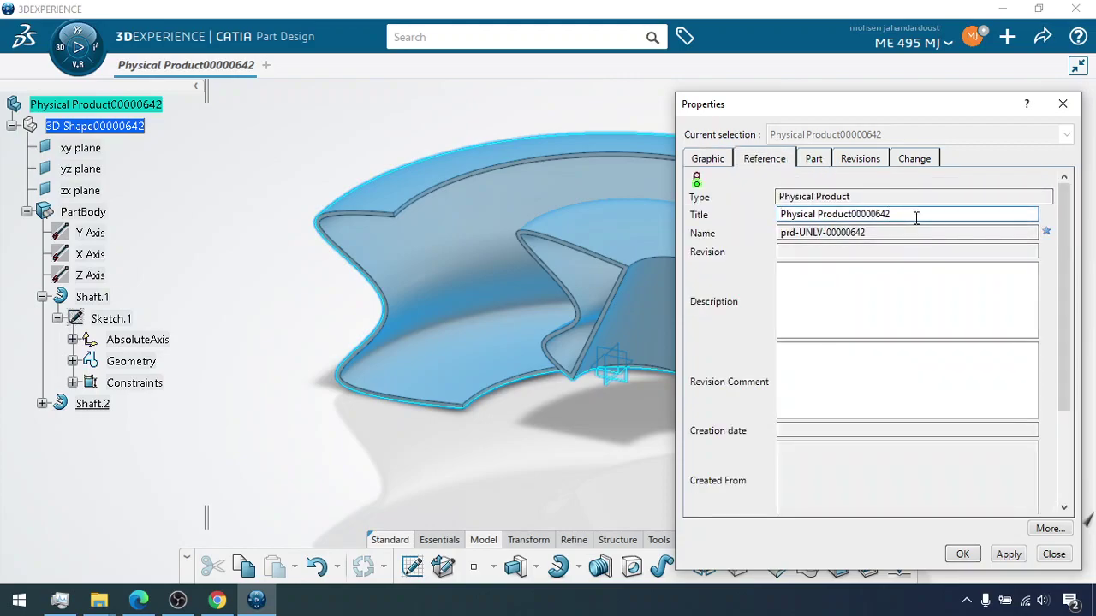
left_click_drag(915, 218, 758, 216)
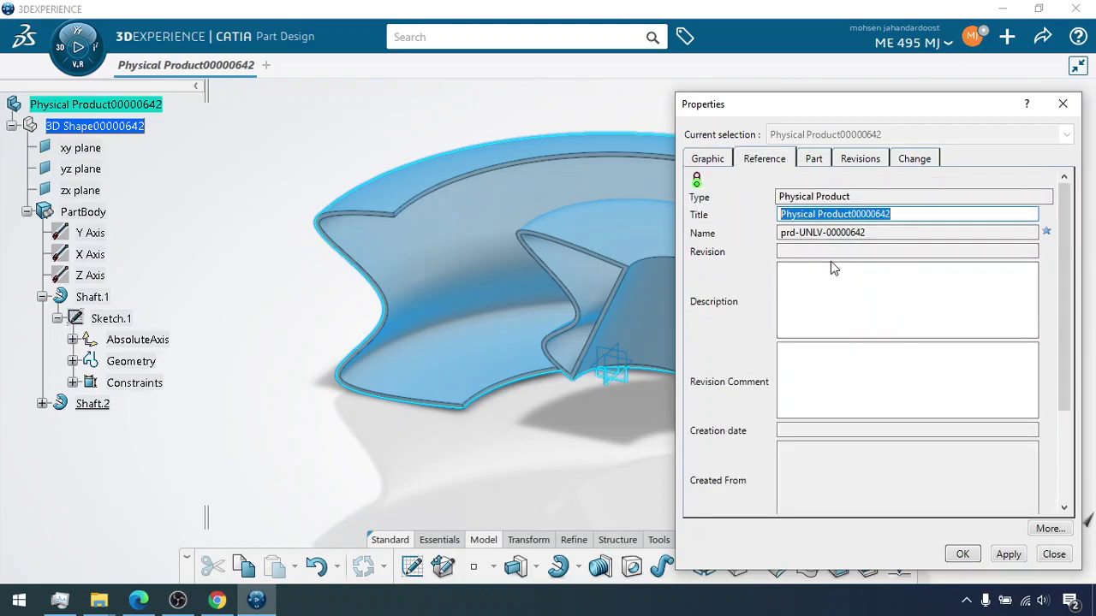
type("Shaft")
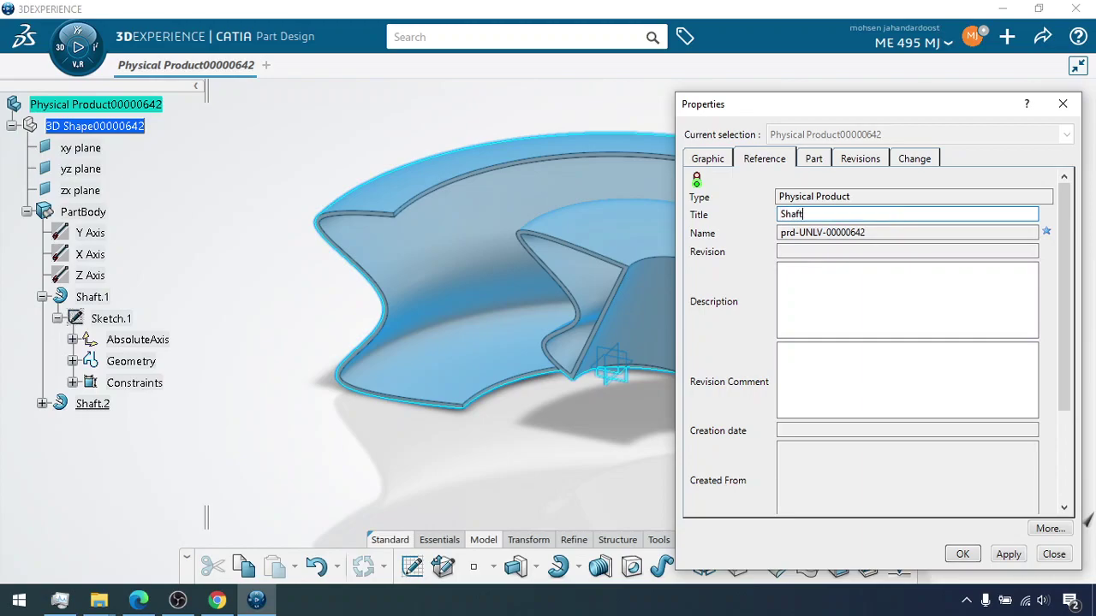
left_click(961, 554)
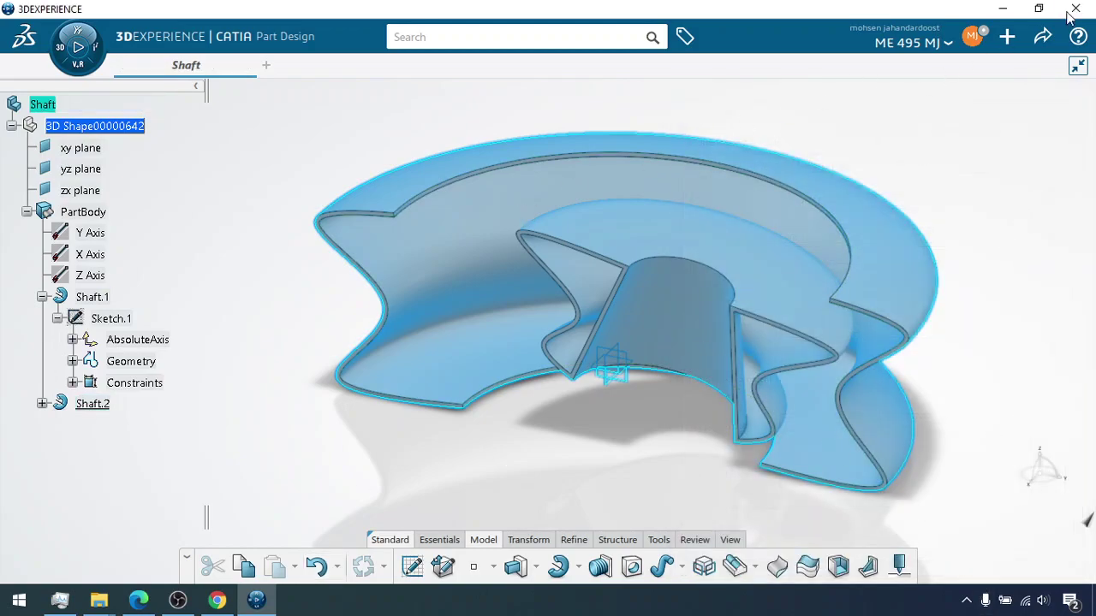
left_click(1040, 39)
left_click(993, 68)
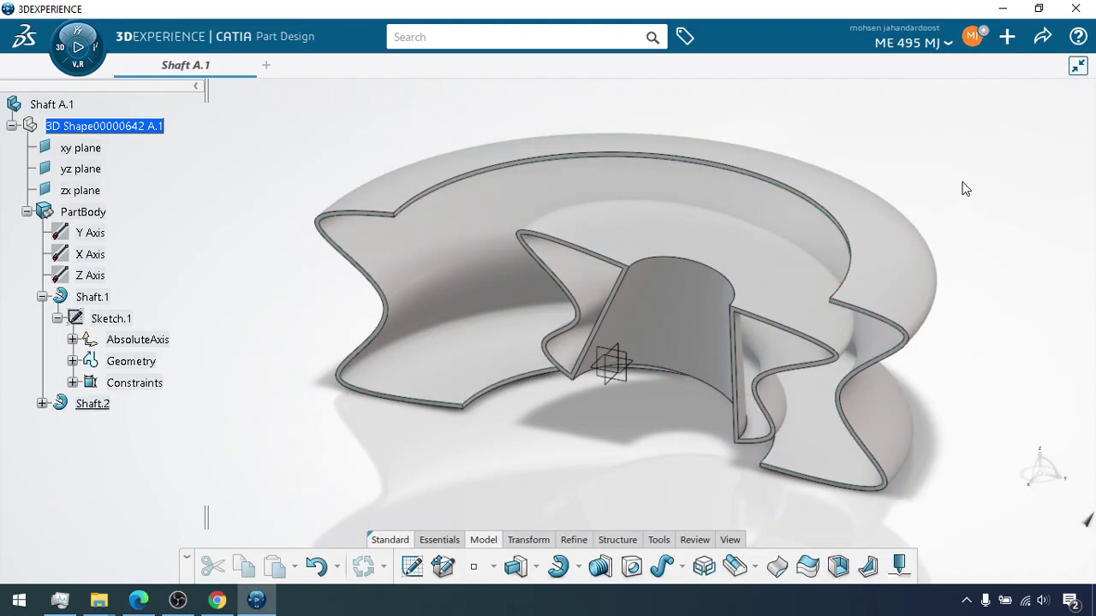
Open the export settings for the product and examine the available targets and file formats, choosing 3DXML with authoring (*.3dxml).
left_click(1037, 40)
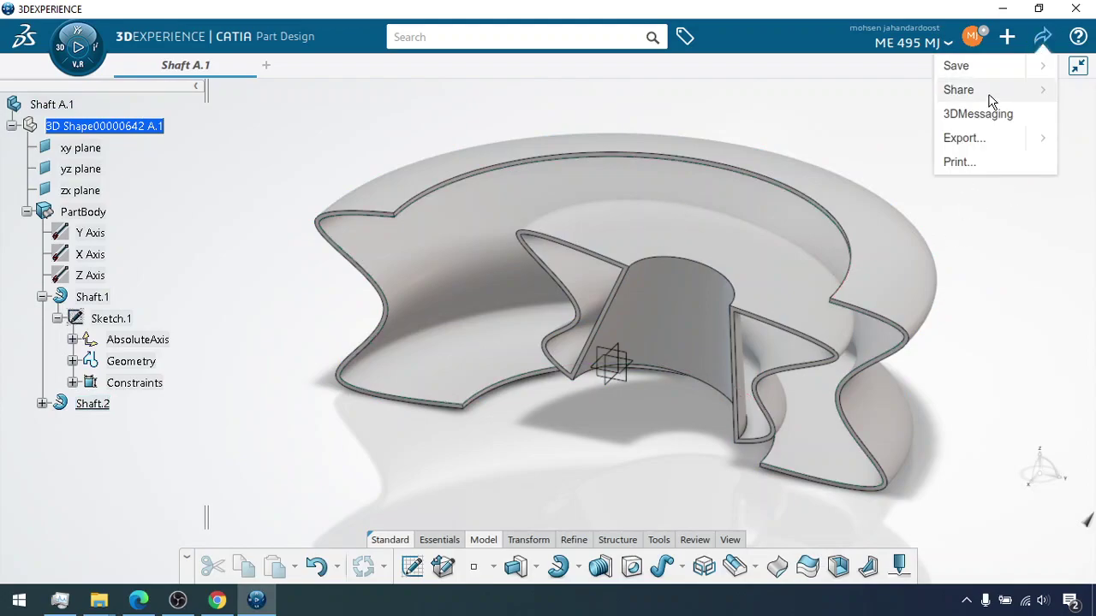
left_click(964, 139)
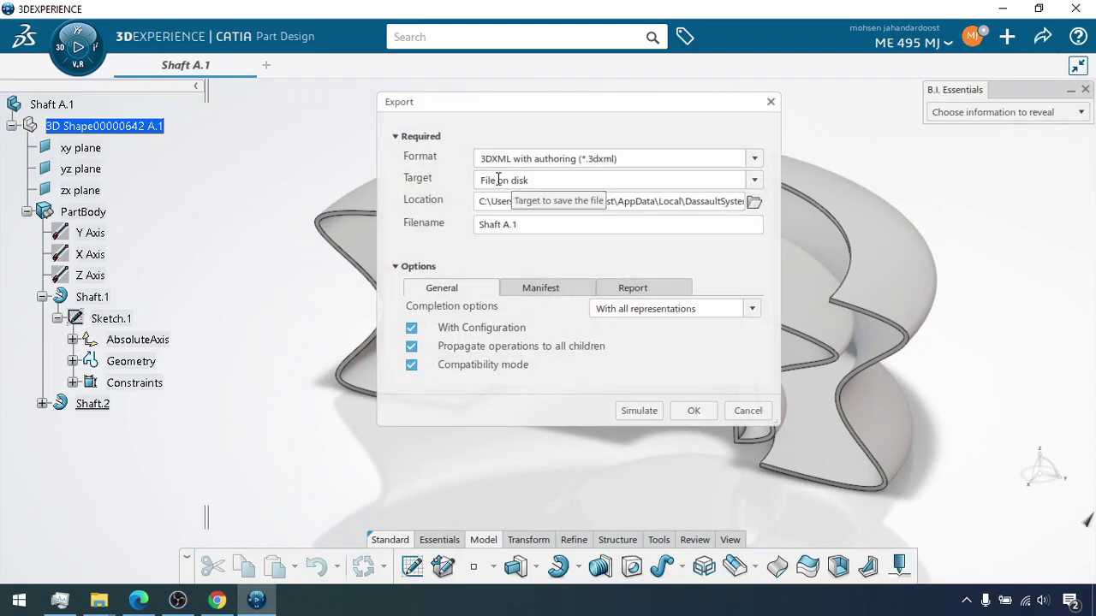
left_click(755, 180)
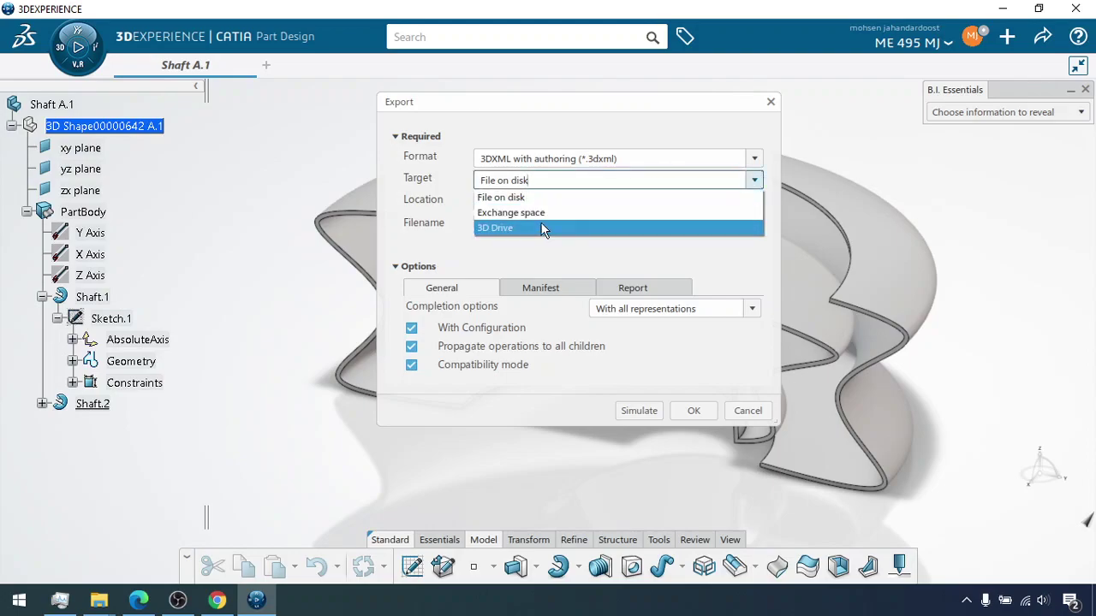
left_click(595, 176)
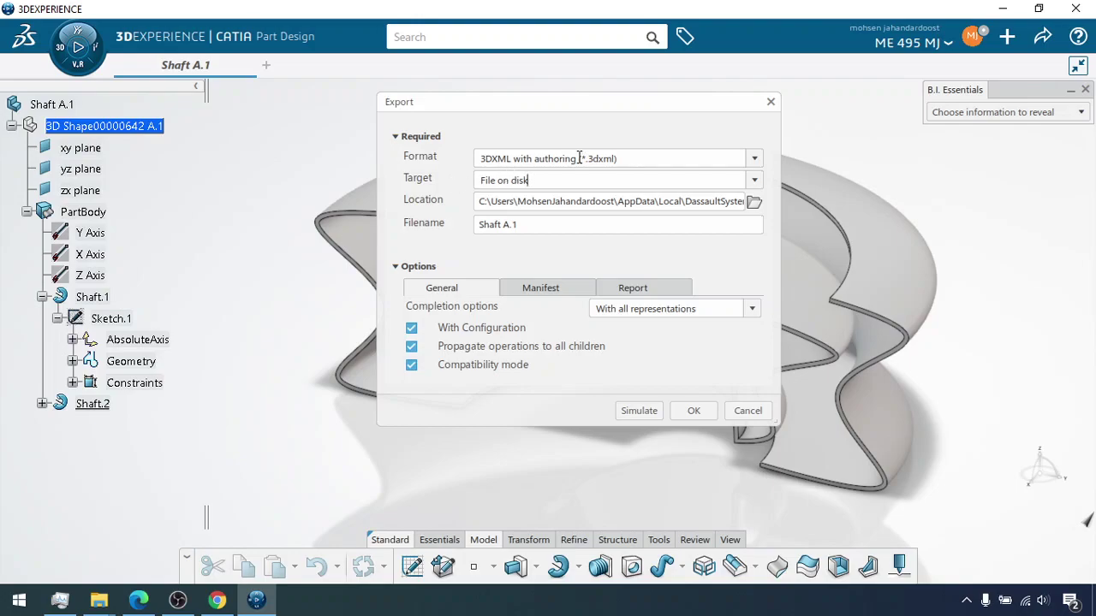
left_click(755, 159)
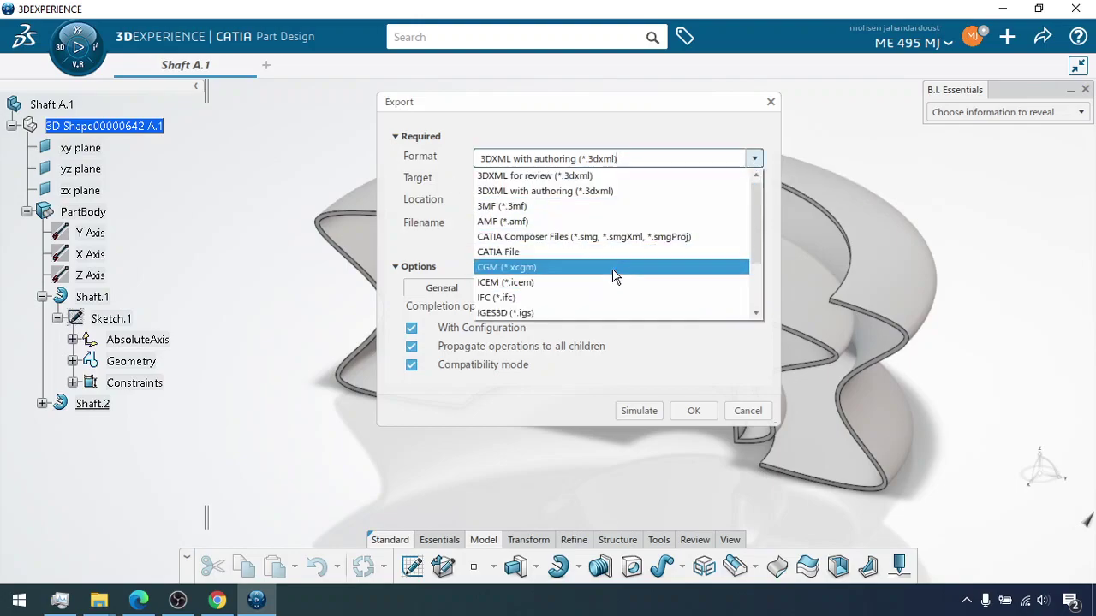
scroll(611, 276, "down", 1)
scroll(586, 278, "down", 1)
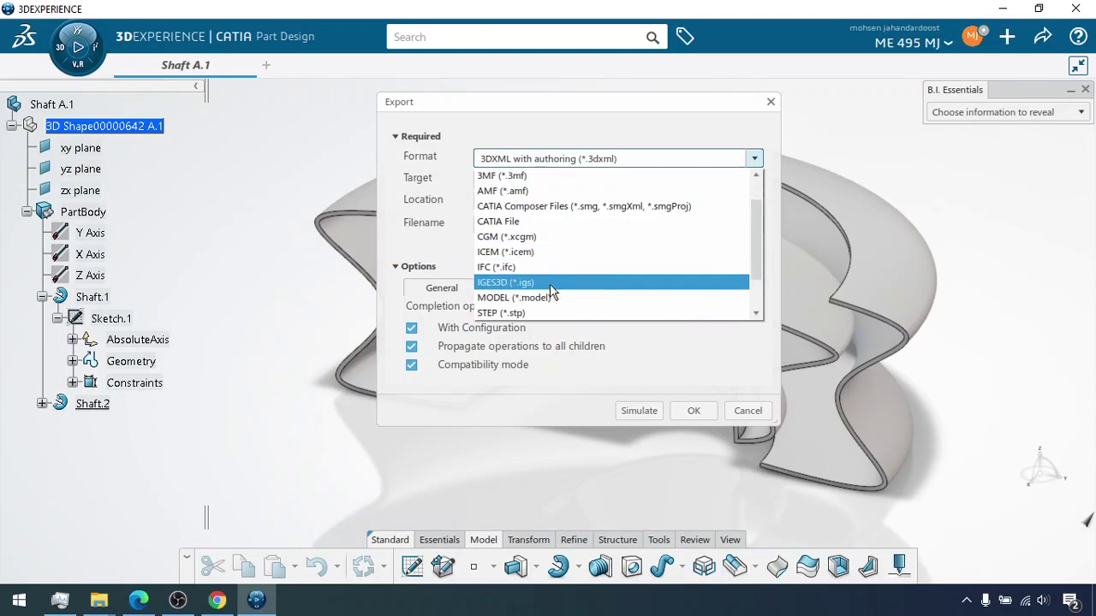
scroll(561, 291, "down", 3)
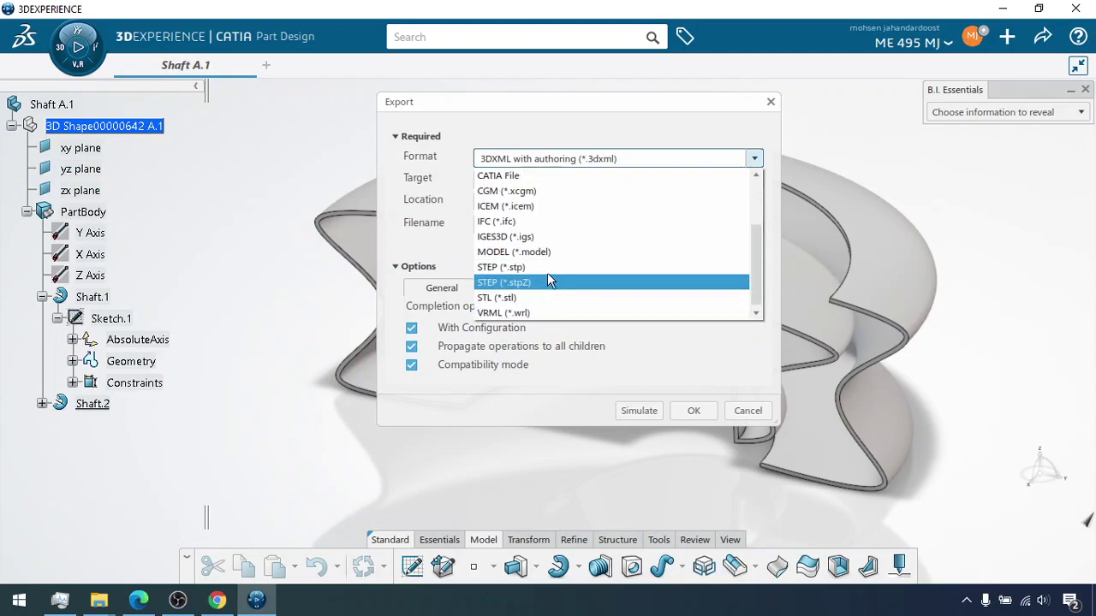
scroll(549, 274, "up", 1)
scroll(548, 278, "up", 4)
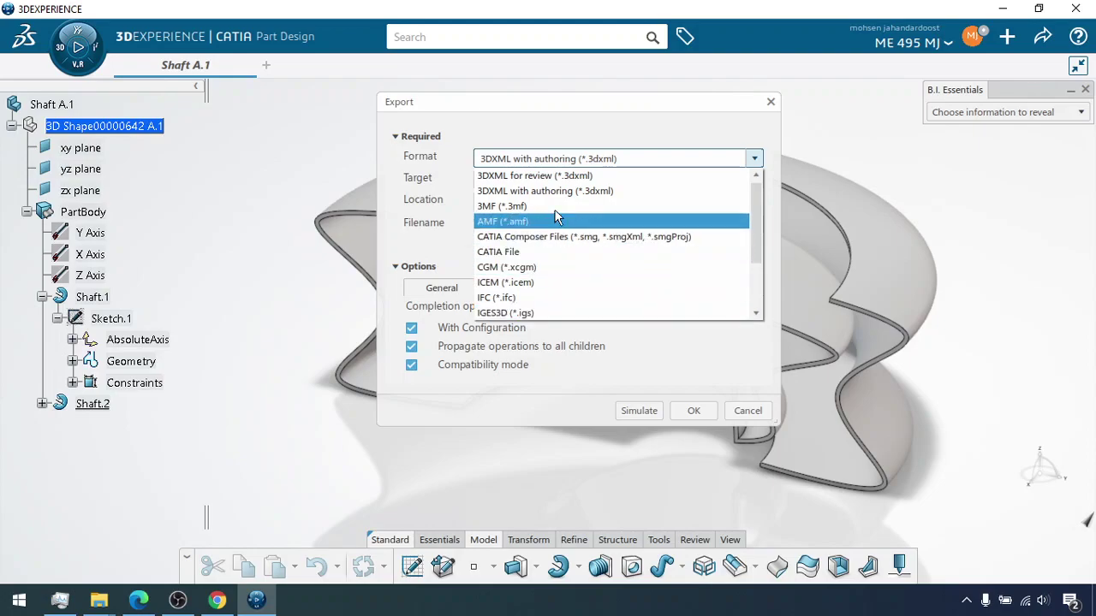
left_click(580, 191)
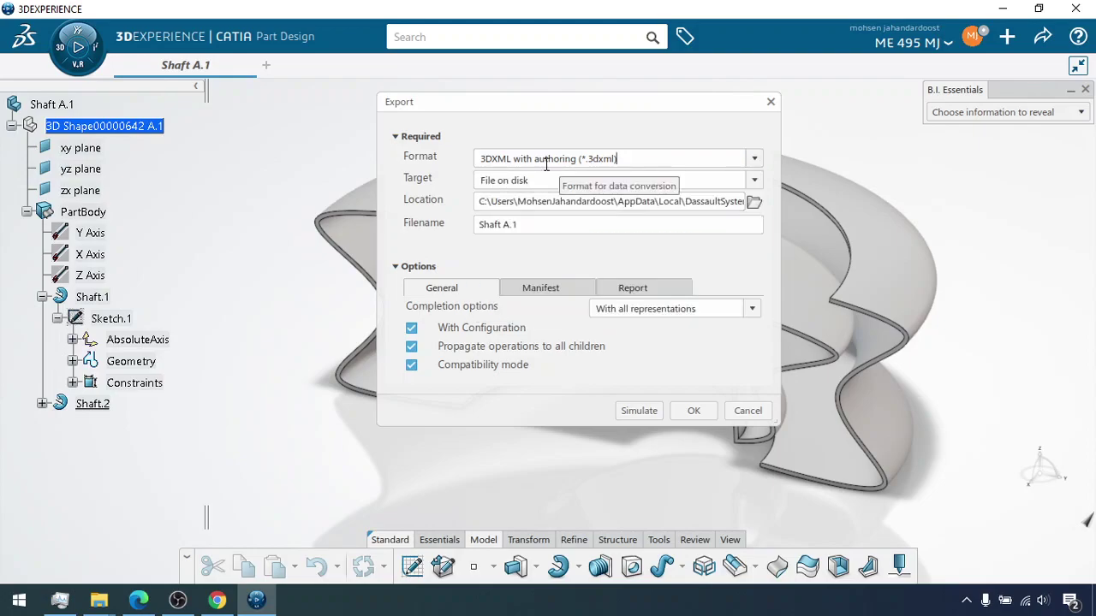
Try to export Shaft A.1 as a 3DXML file on disk in the Pictures folder.
left_click(753, 201)
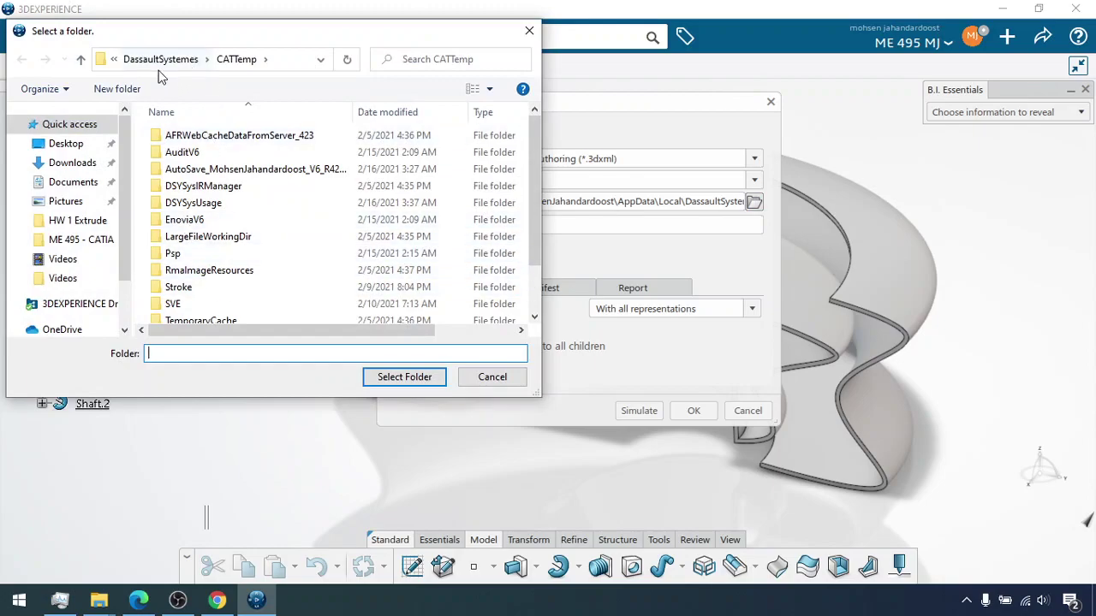
left_click(72, 201)
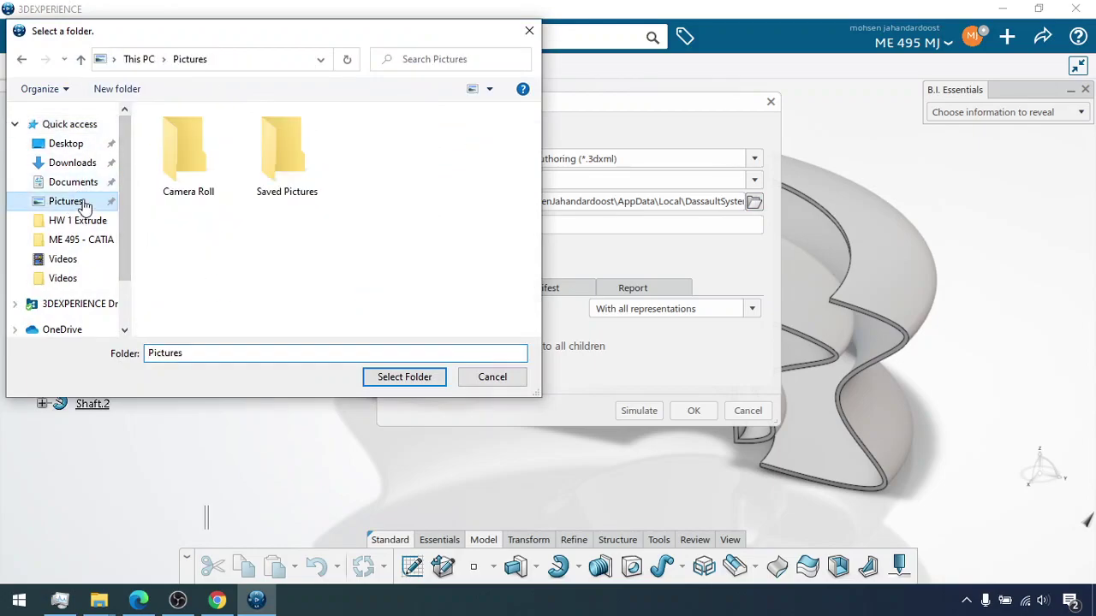
left_click(403, 383)
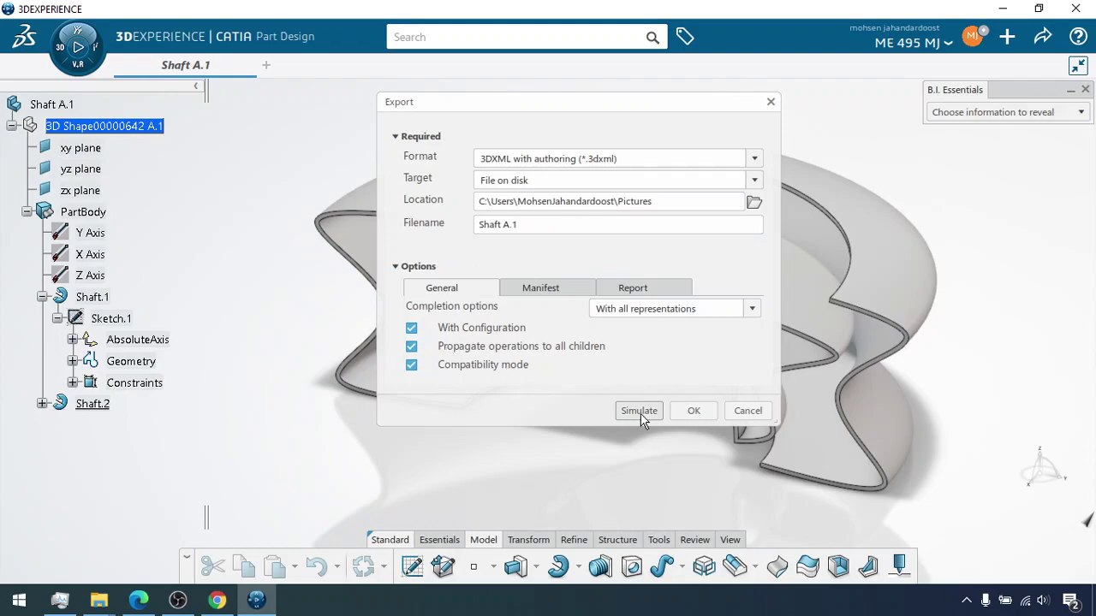
left_click(693, 413)
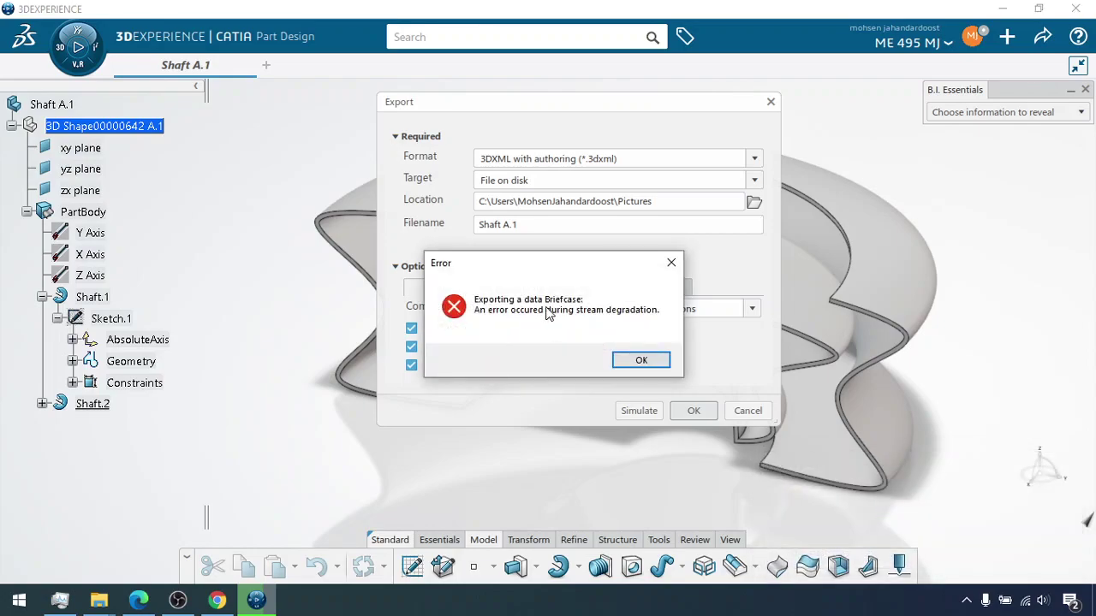
left_click(635, 359)
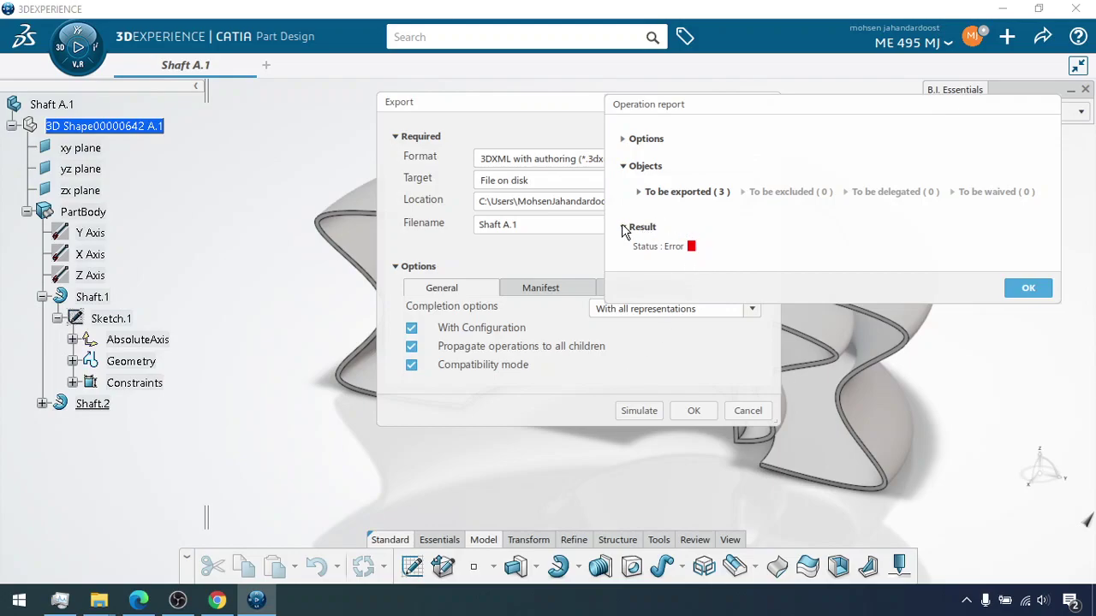
Examine the exported objects and the report options in the operation report, and leave the export.
left_click(638, 192)
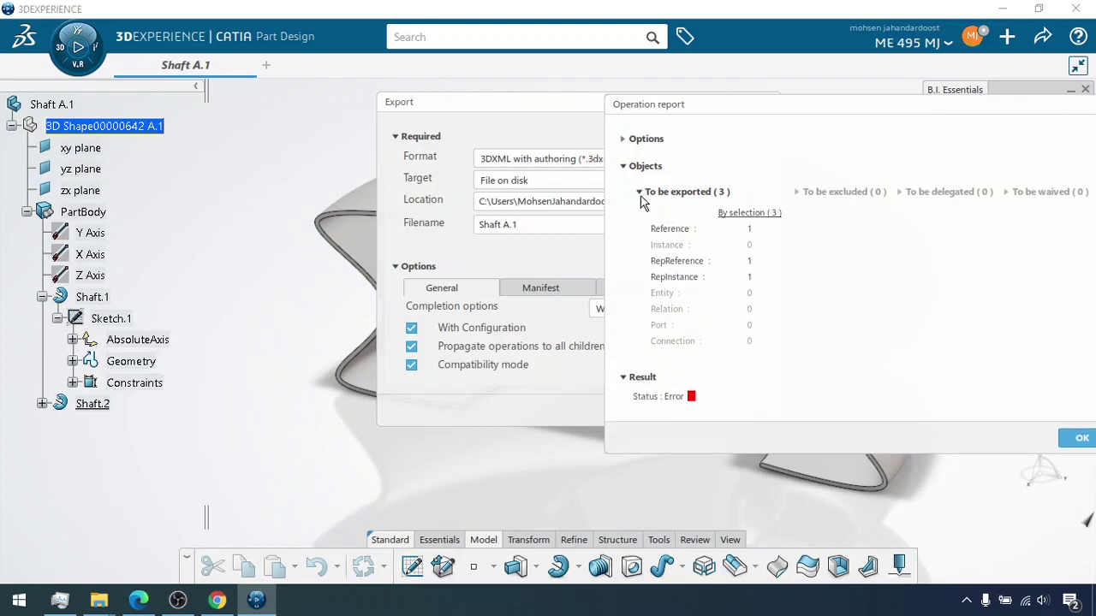
left_click(640, 140)
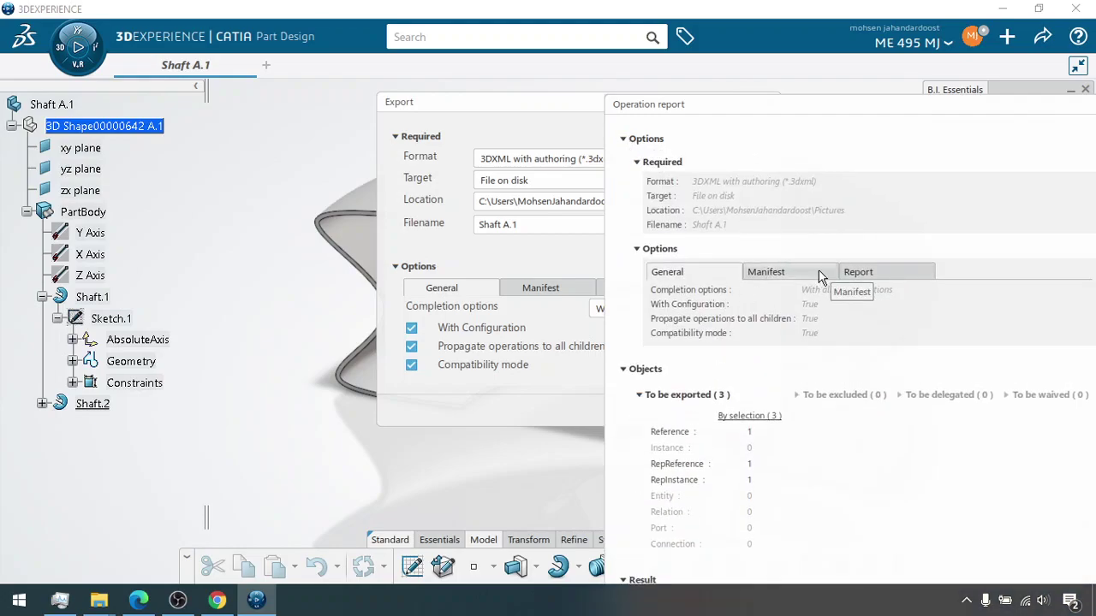
left_click(865, 274)
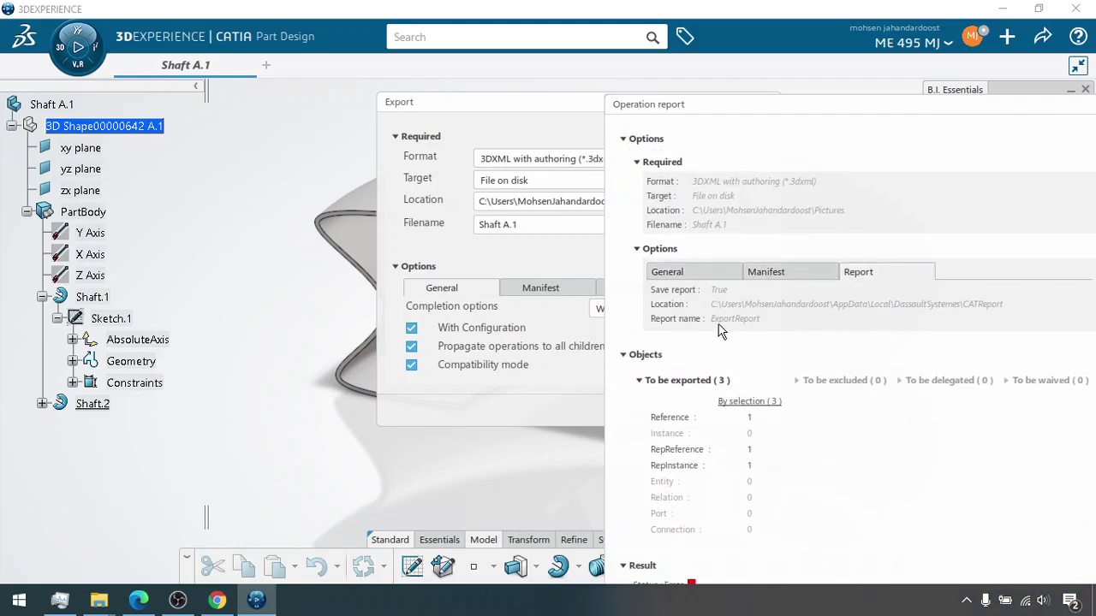
left_click_drag(1044, 120, 908, 115)
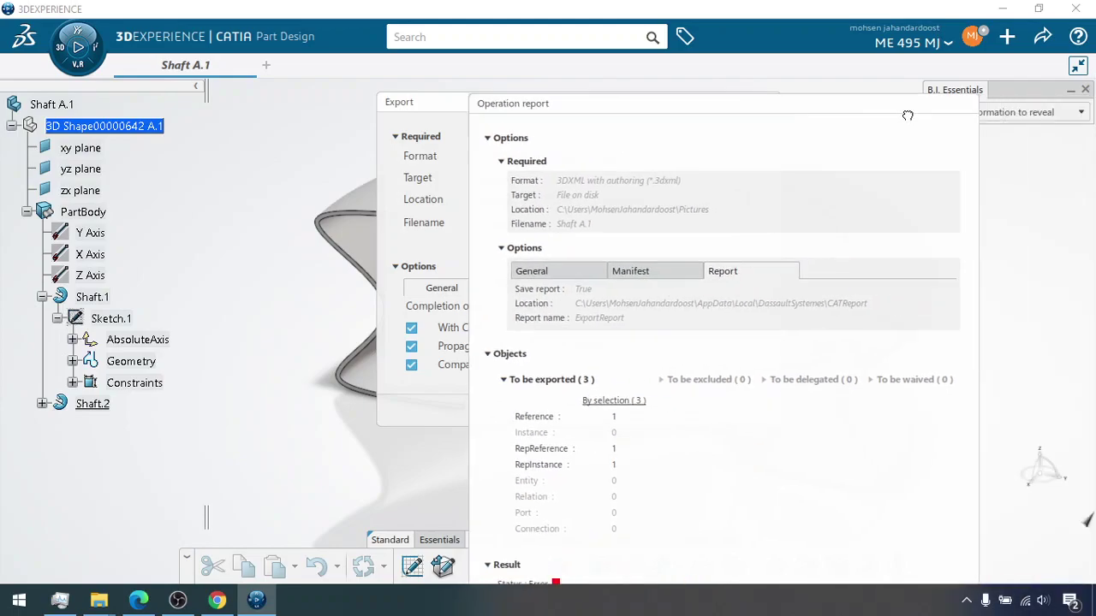
left_click(485, 140)
left_click(486, 139)
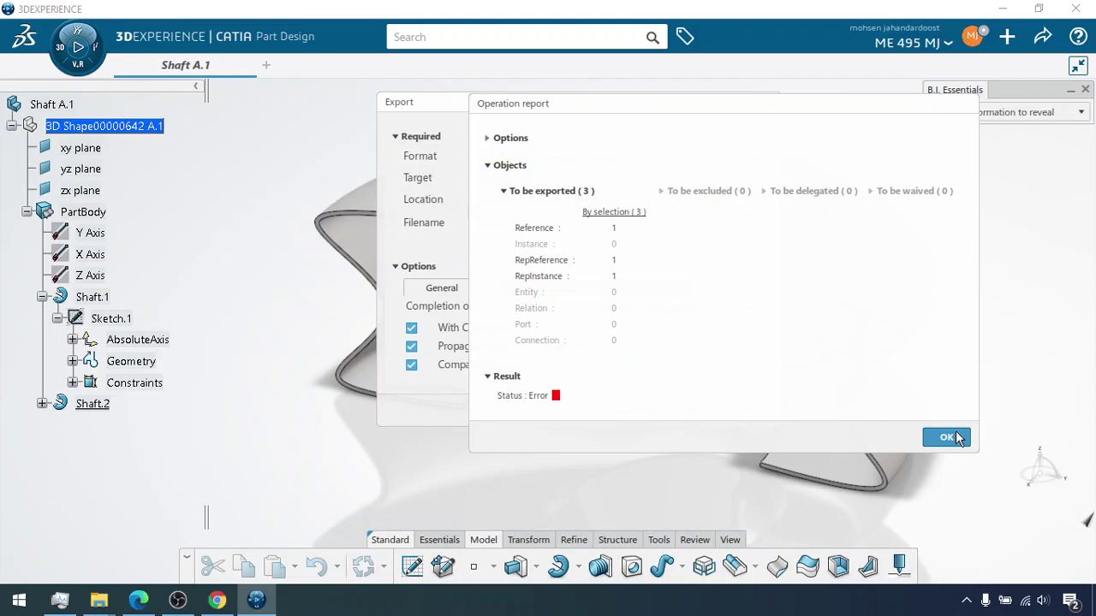
left_click(946, 437)
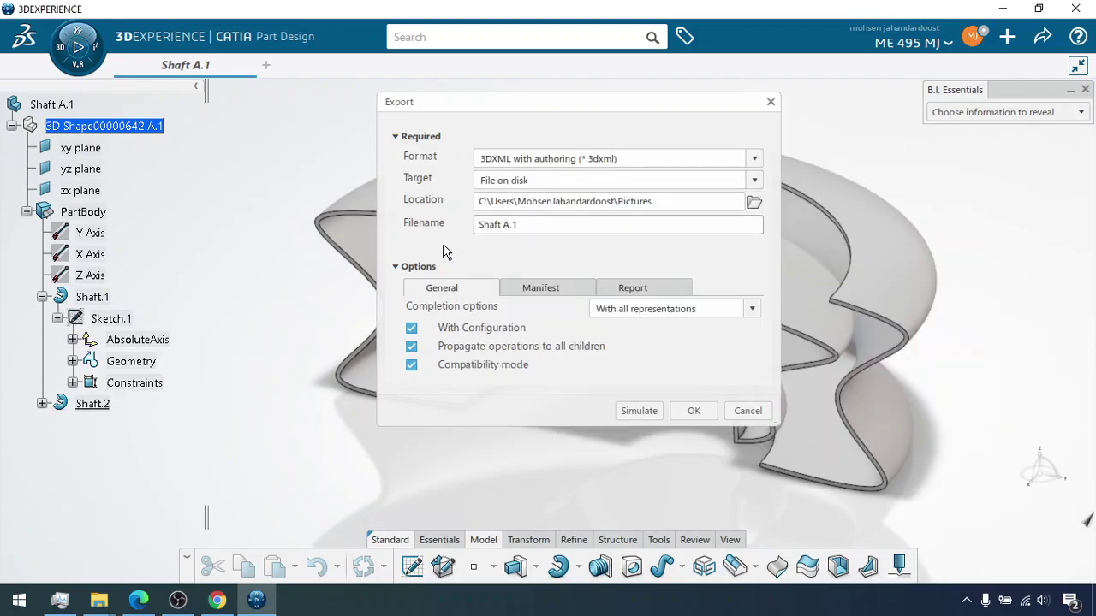
left_click(736, 410)
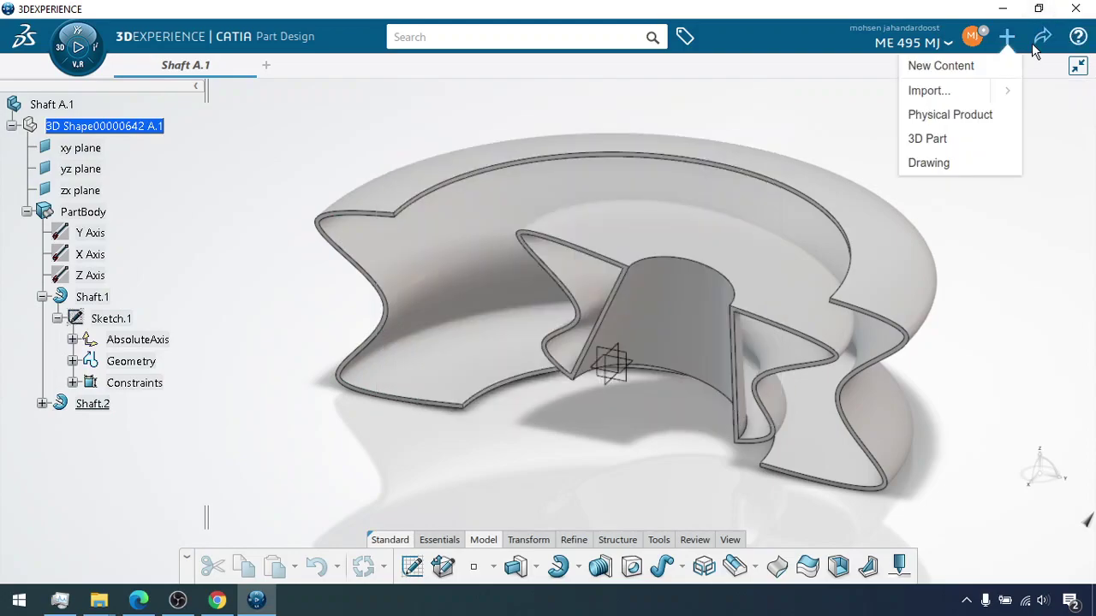
Reopen the export settings, set the target to 3D Drive and try to export without choosing a location.
mouse_move(1036, 50)
left_click(962, 139)
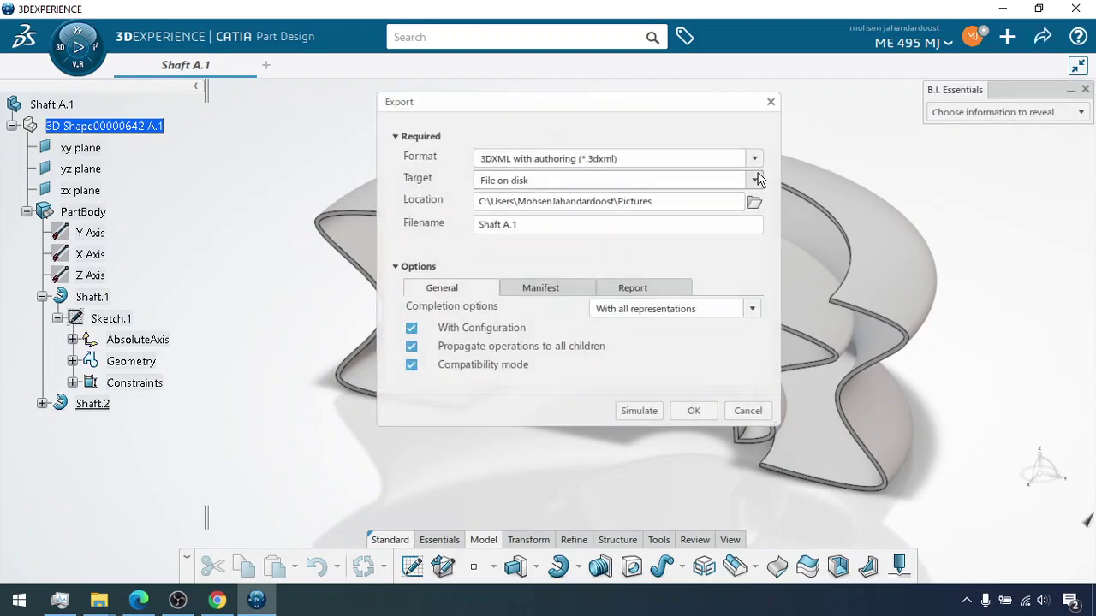
left_click(753, 181)
left_click(532, 227)
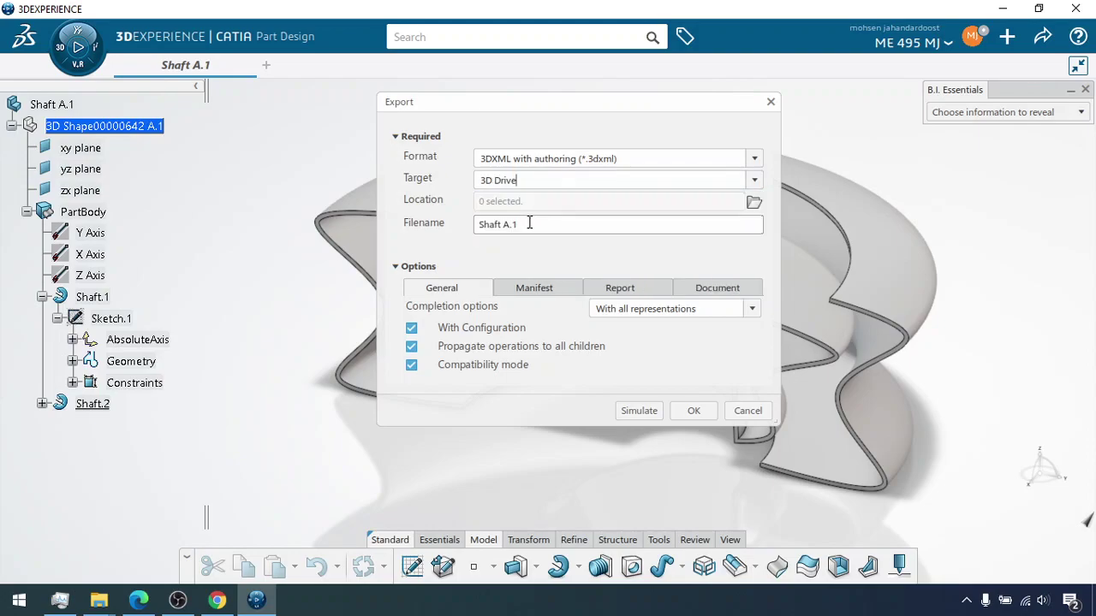
left_click(694, 413)
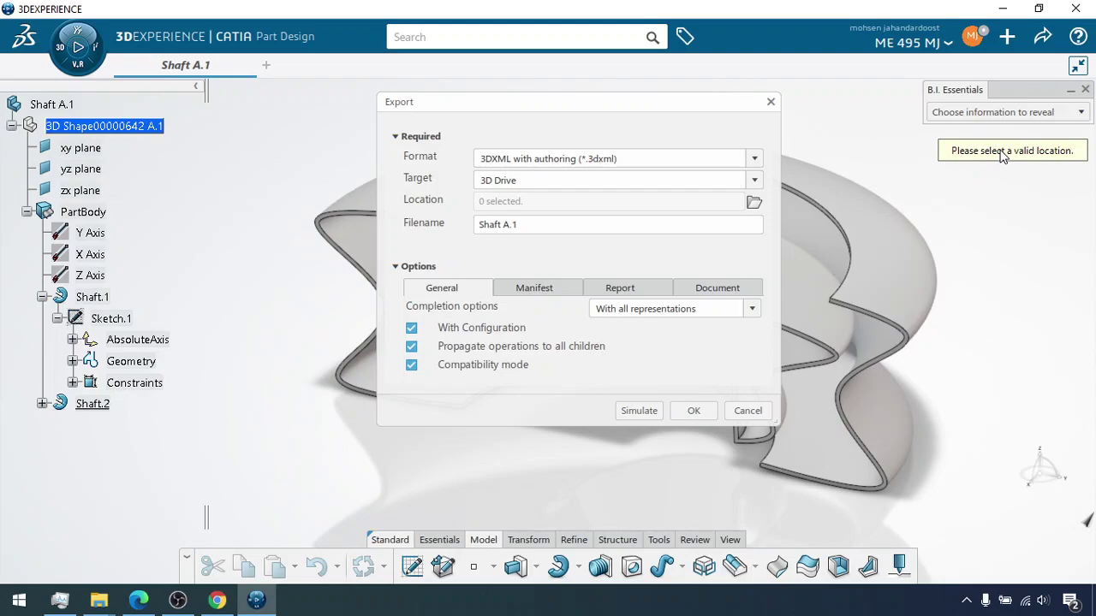
left_click(1027, 112)
left_click(1027, 112)
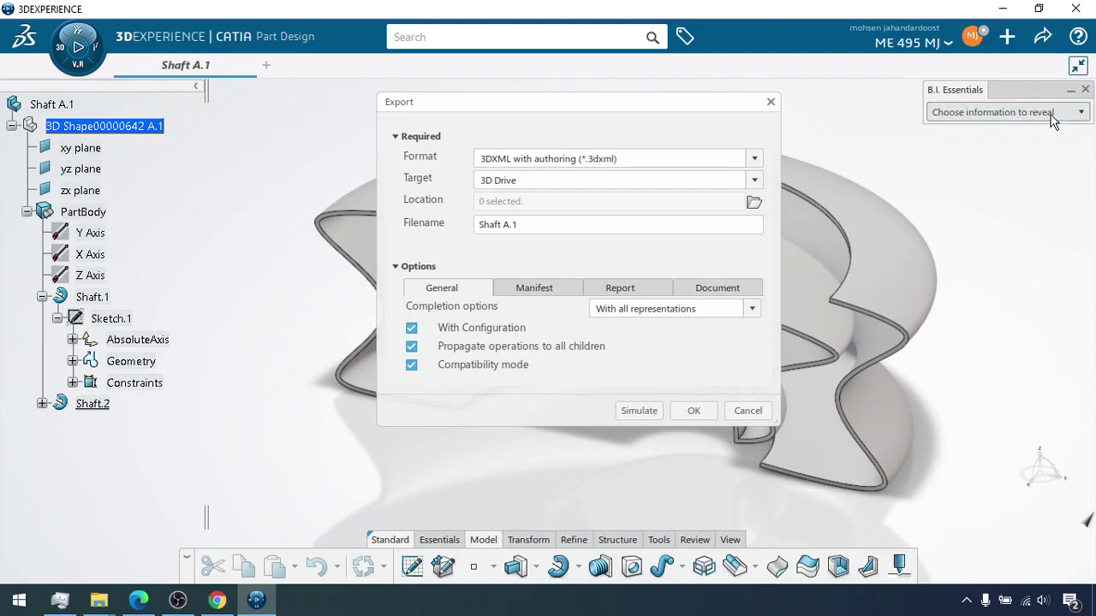
Select My Drive as the export location and try to export Shaft A.1 to it.
left_click(753, 202)
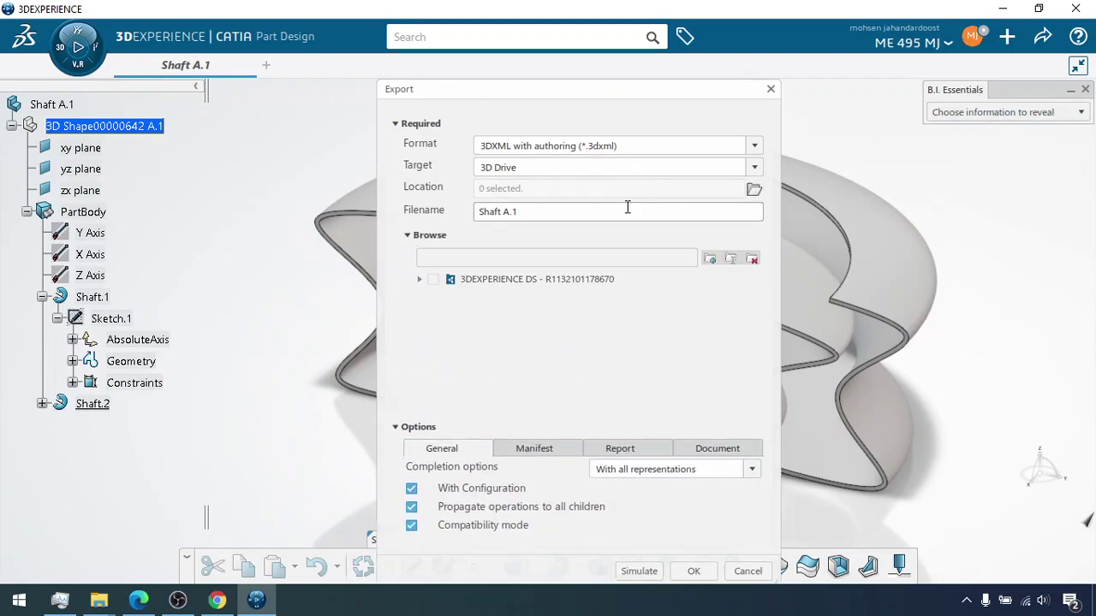
left_click(419, 281)
left_click(473, 299)
left_click(449, 298)
left_click(693, 571)
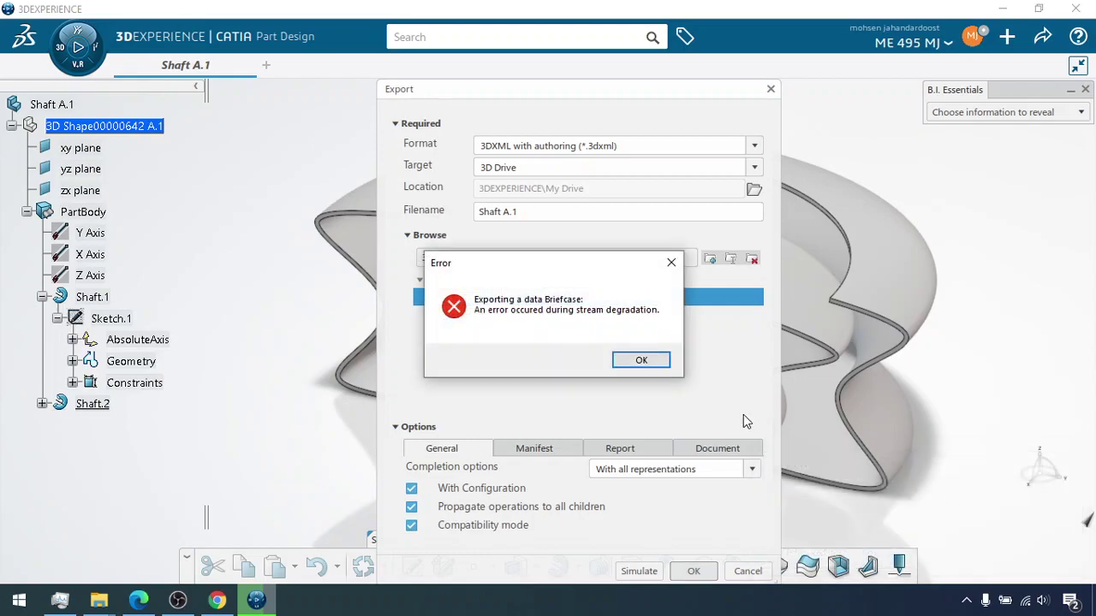
left_click(633, 361)
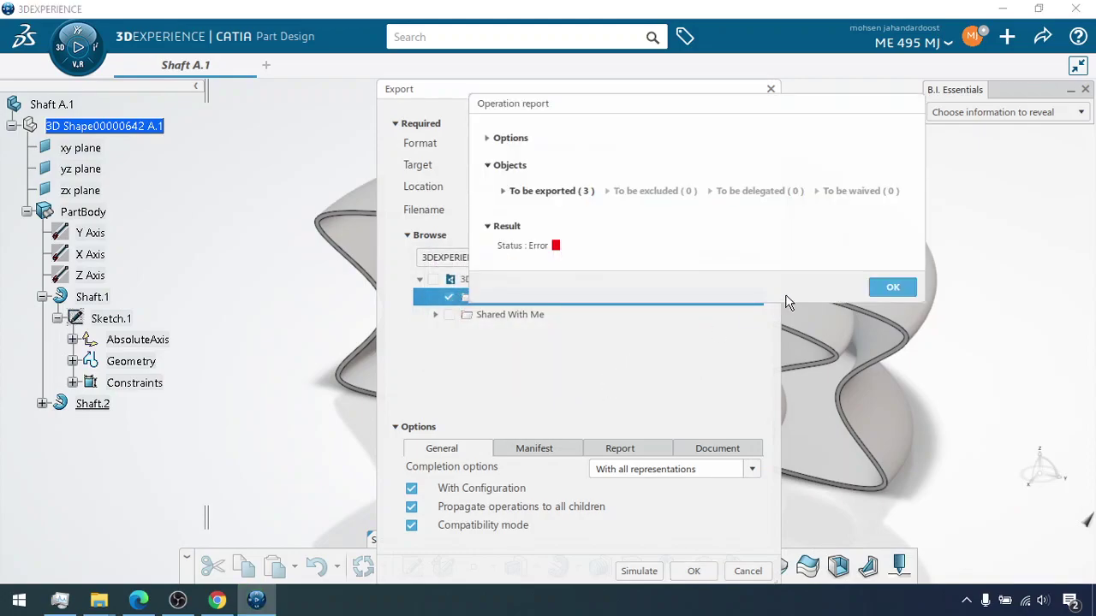
Turn off Compatibility mode and export Shaft A.1 to My Drive on 3D Drive, closing the report and the synchronization notification.
left_click(893, 286)
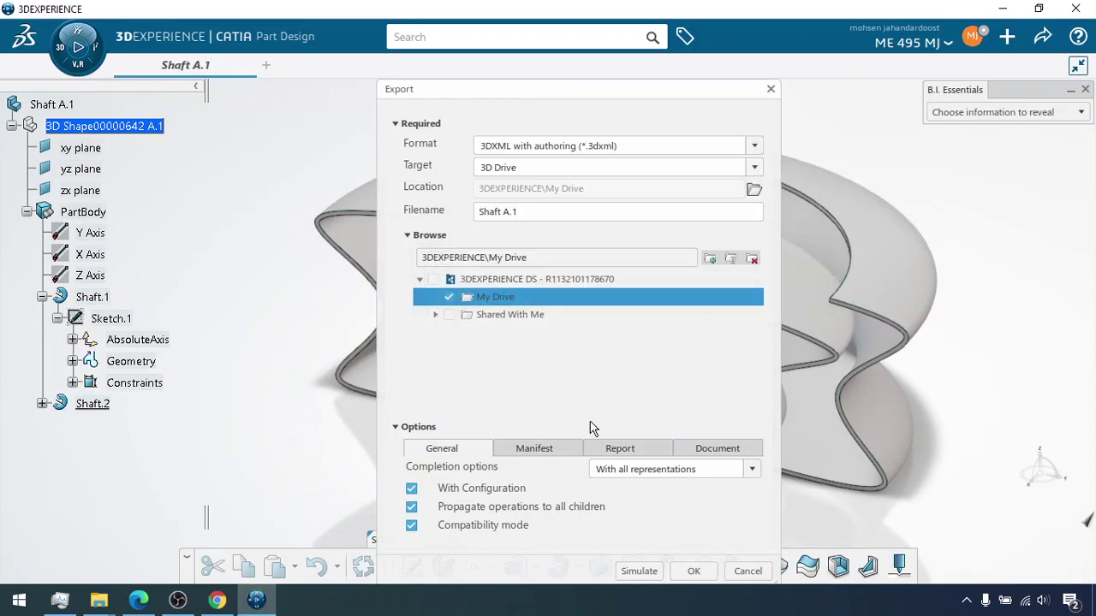
left_click(411, 525)
left_click(693, 571)
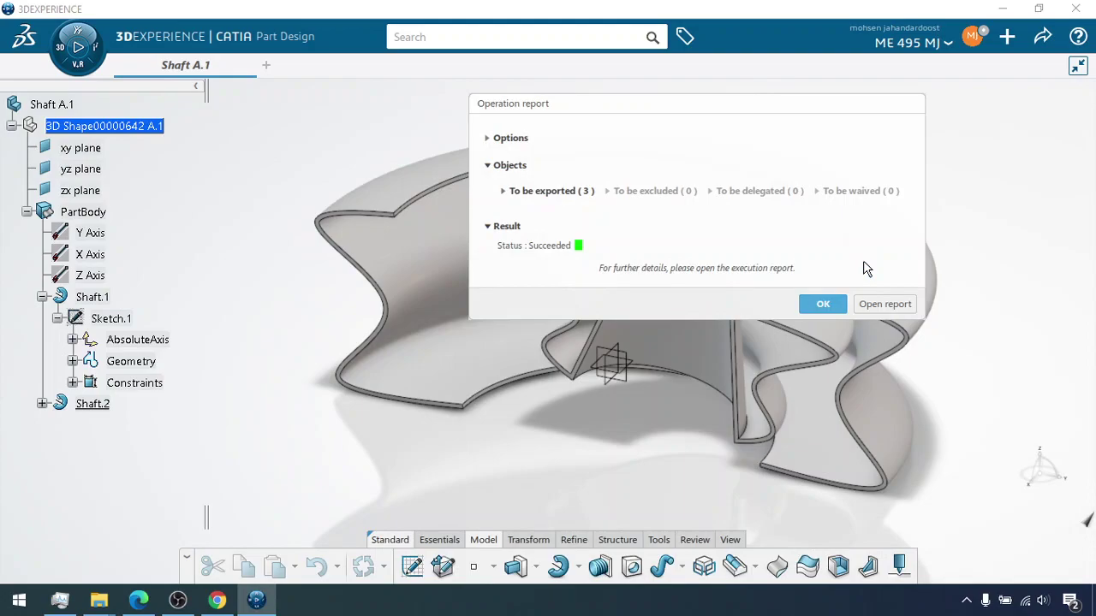
left_click(823, 304)
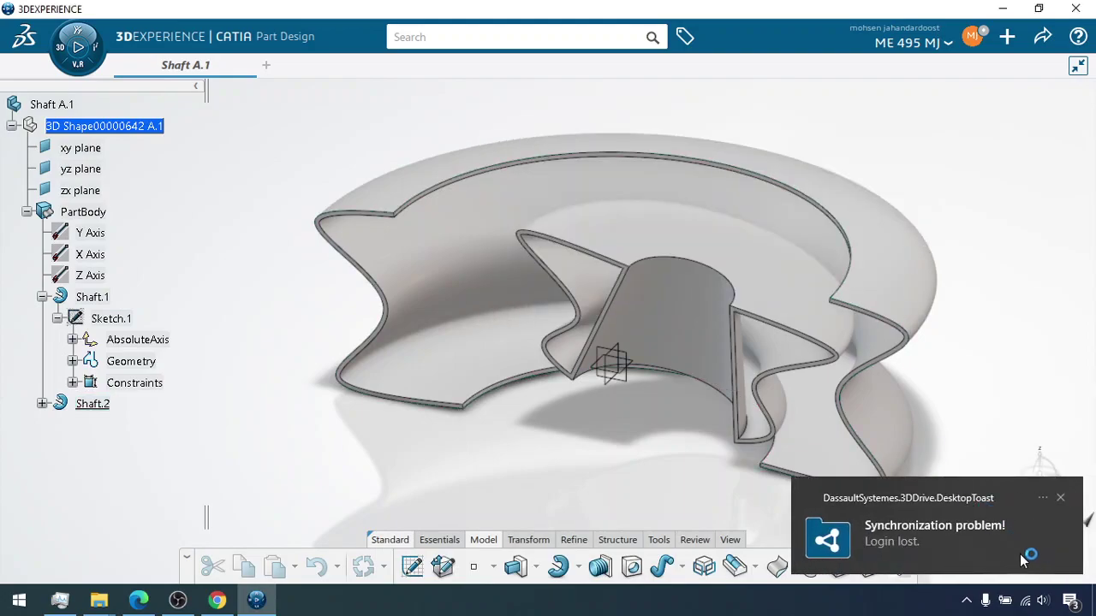
left_click(1061, 498)
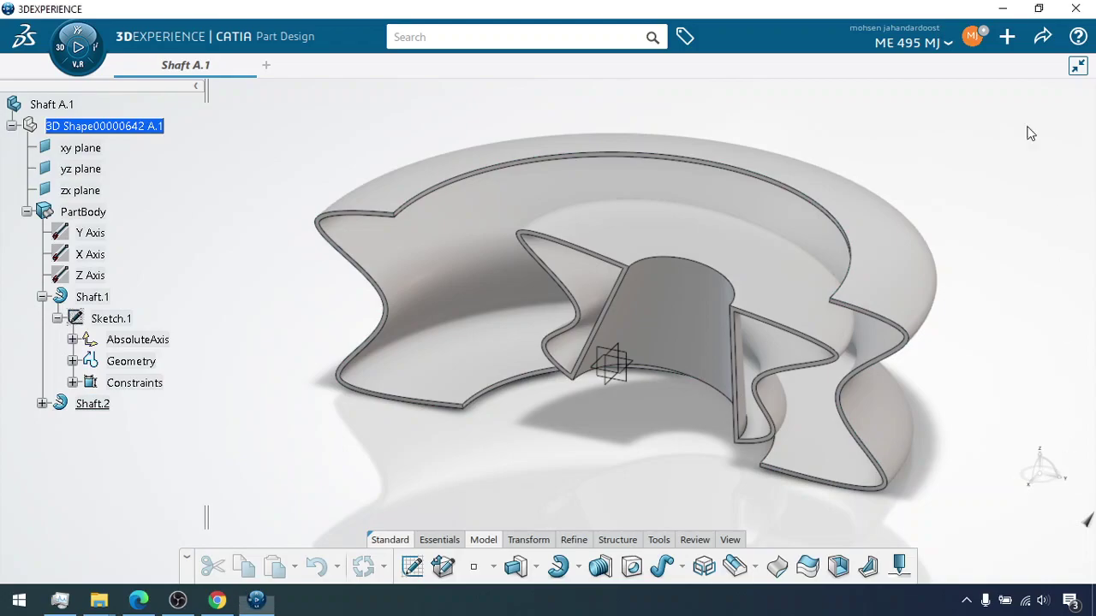
Export Shaft A.1 as 3DXML with authoring to a file on disk in the Pictures folder and close the operation report.
left_click(1044, 39)
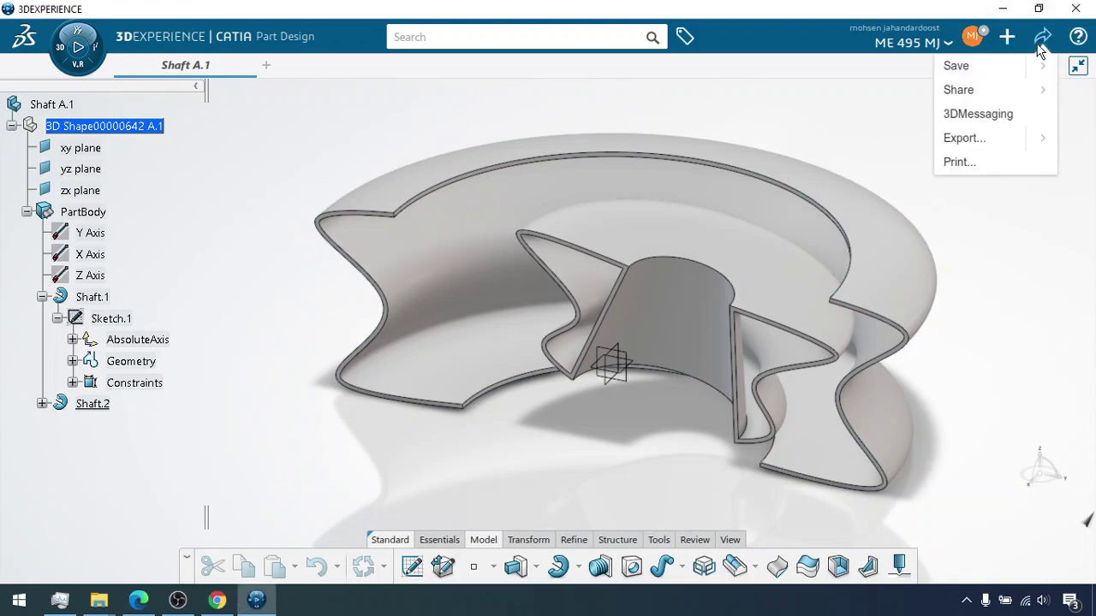
left_click(959, 140)
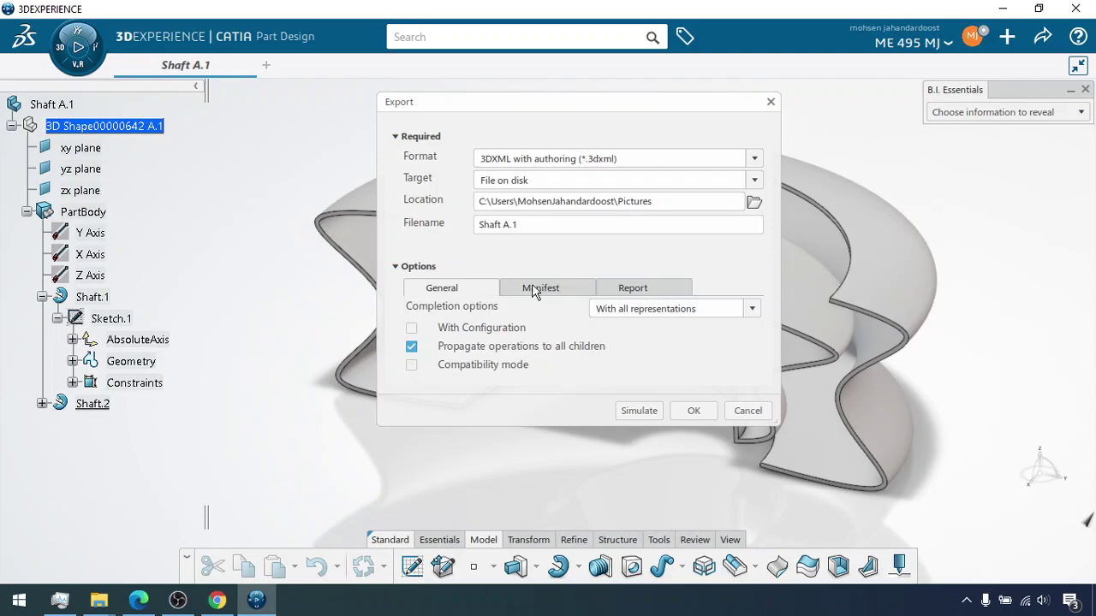
left_click(753, 182)
left_click(648, 198)
left_click(692, 412)
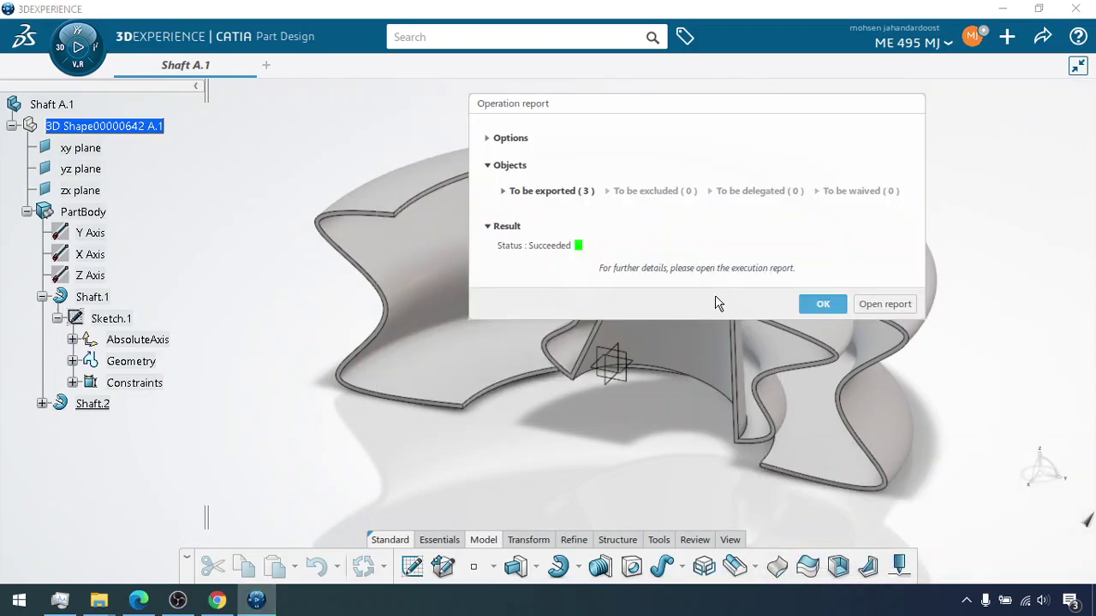
left_click(822, 303)
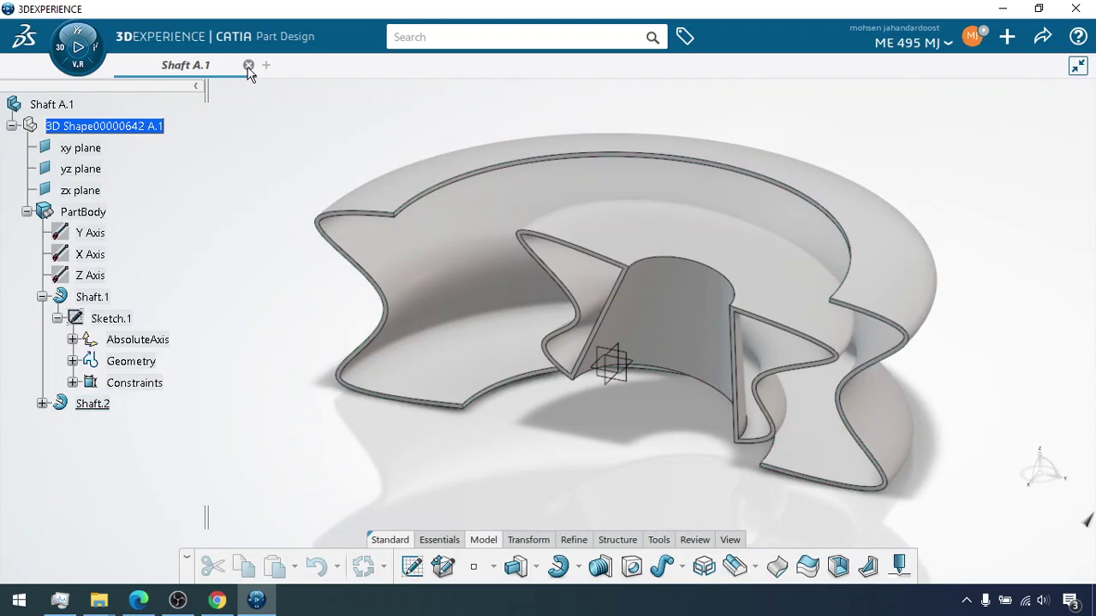
Close Shaft A.1 and start a new Part Design part without support mode.
left_click(248, 66)
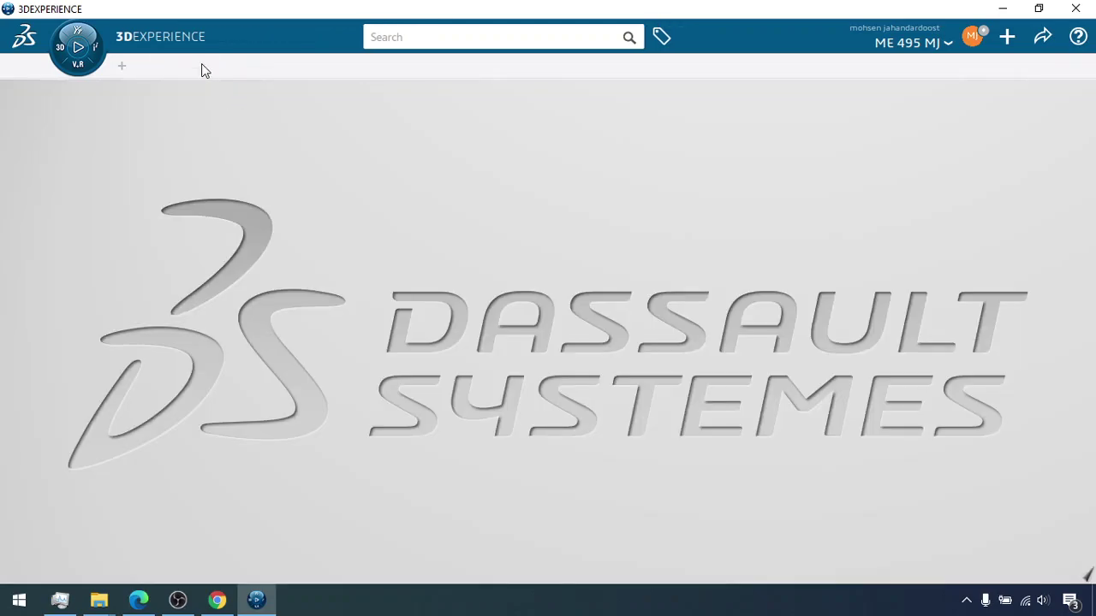
left_click(62, 34)
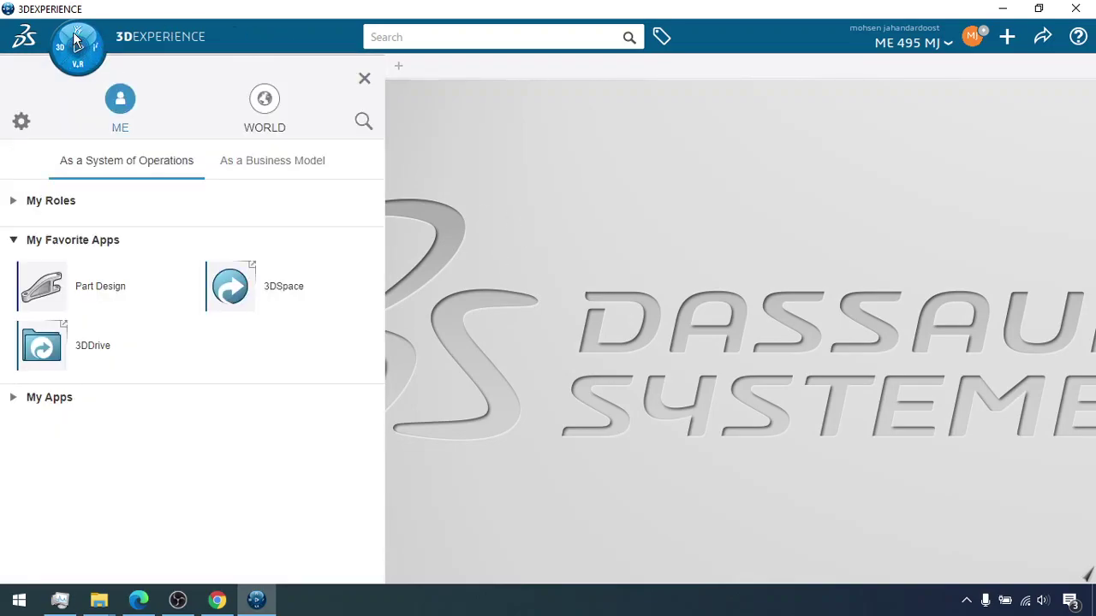
left_click(49, 268)
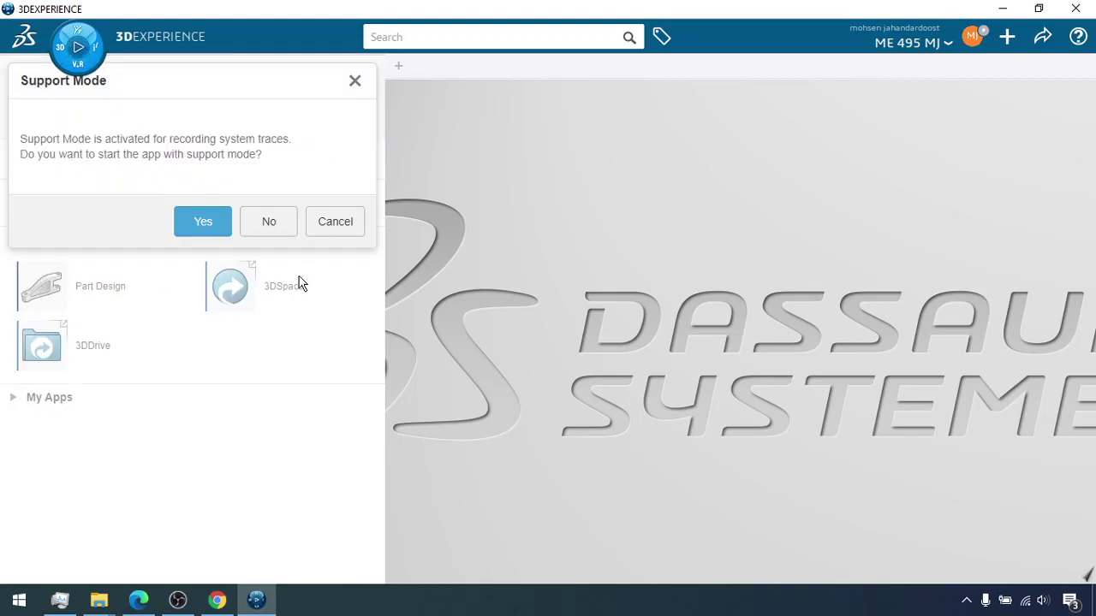
left_click(250, 227)
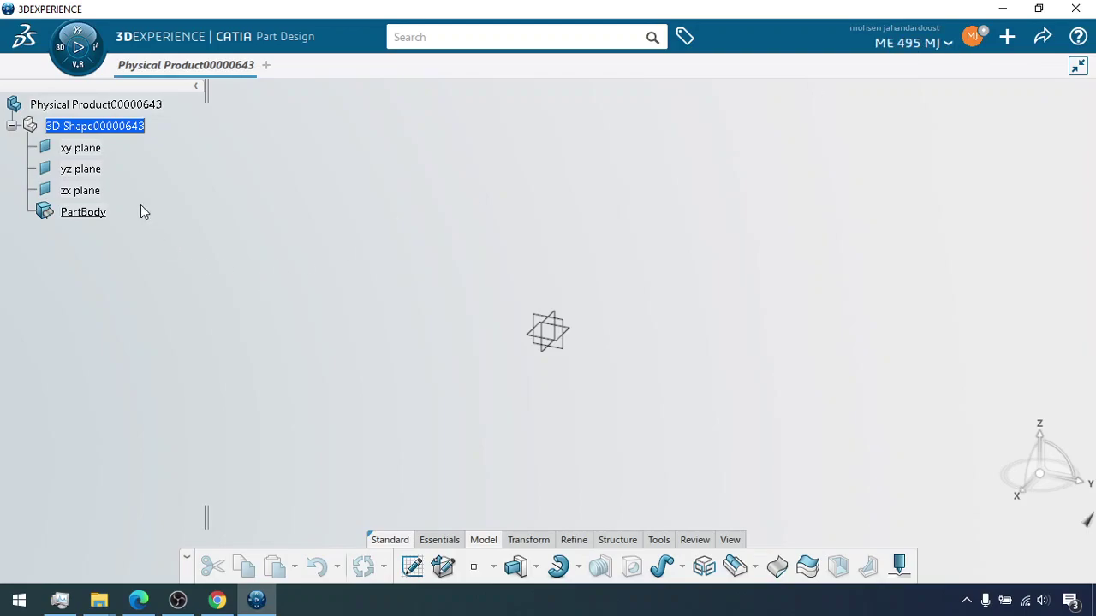
Set the new physical product's title to Groove.
right_click(113, 109)
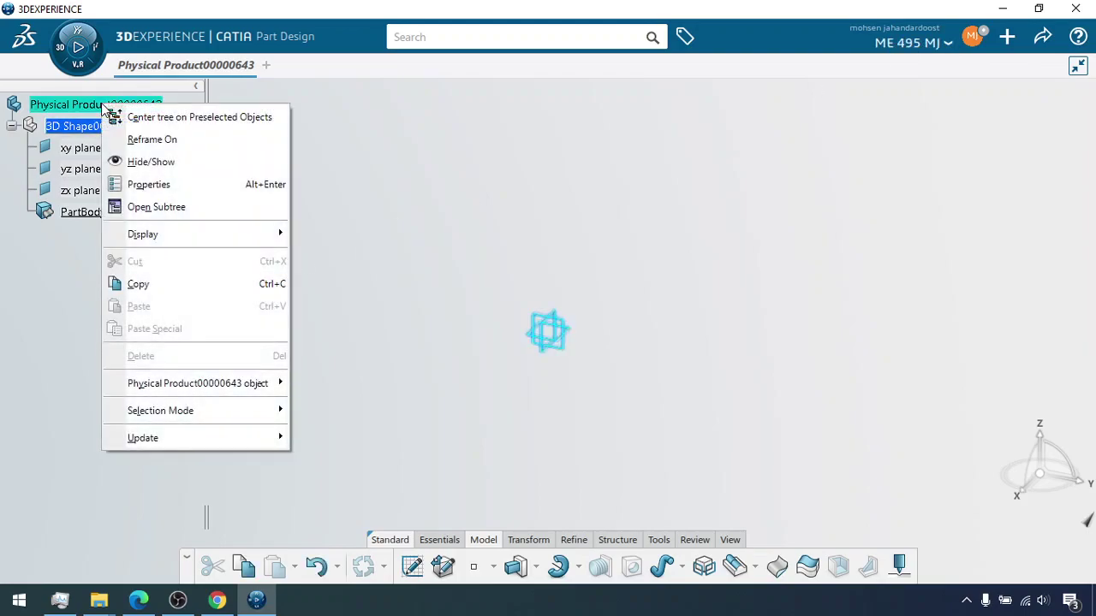
left_click(149, 184)
triple_click(782, 218)
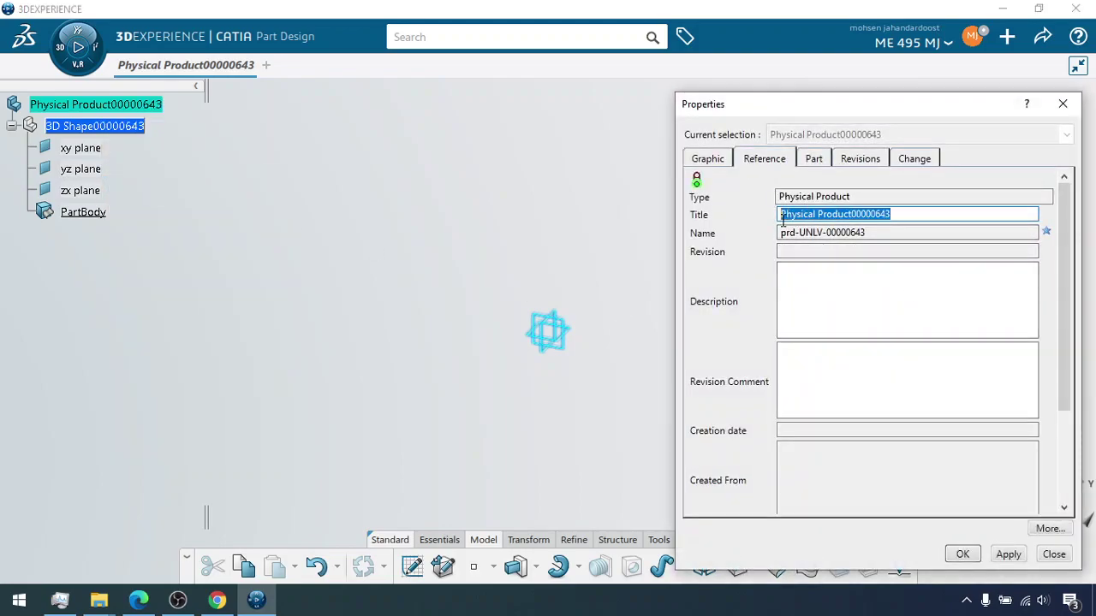
type("Groove")
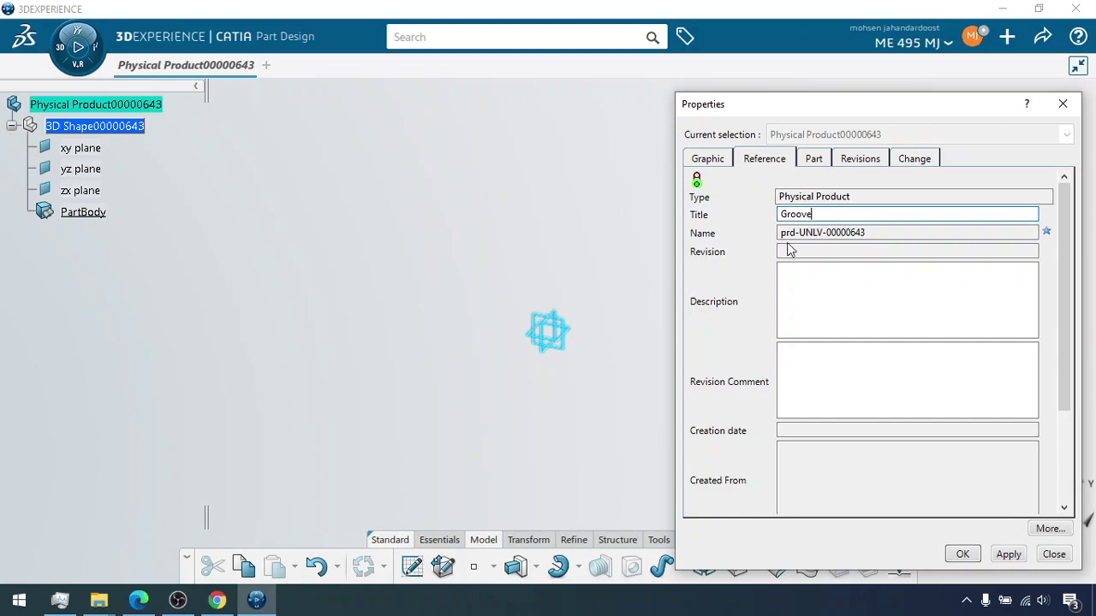
left_click(1008, 554)
left_click(962, 554)
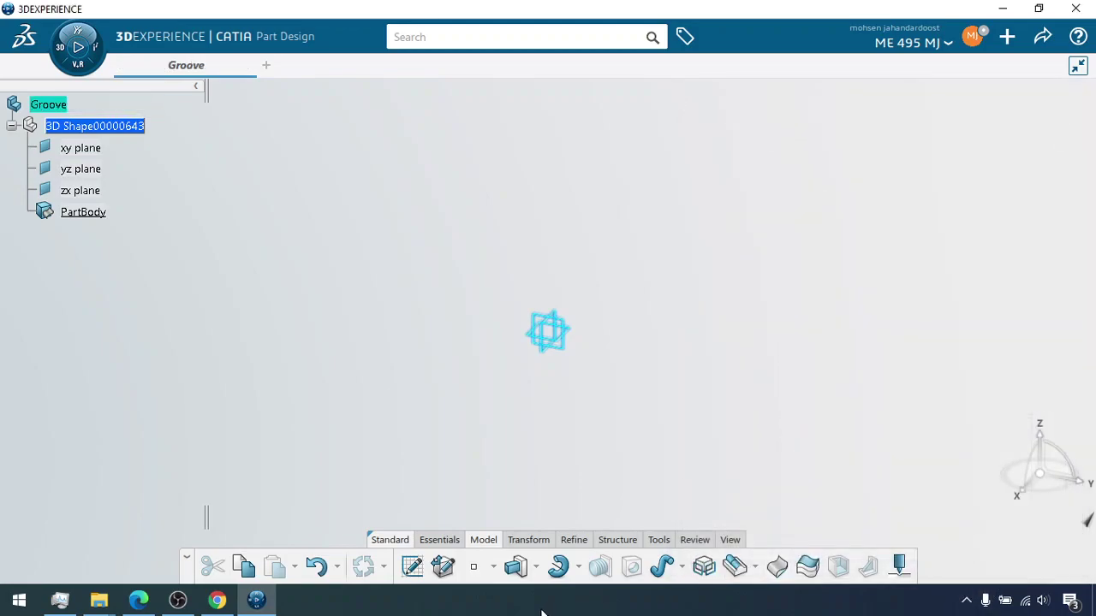
Sketch a centered rectangle about 202 mm wide and 160 mm high at the origin on the yz plane.
left_click(579, 568)
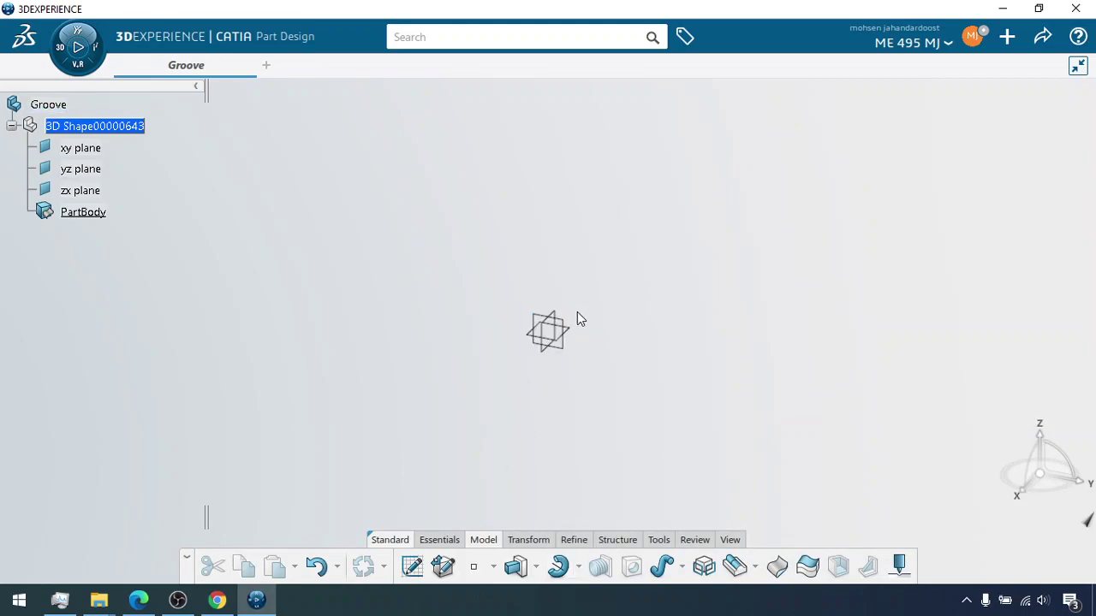
left_click(560, 329)
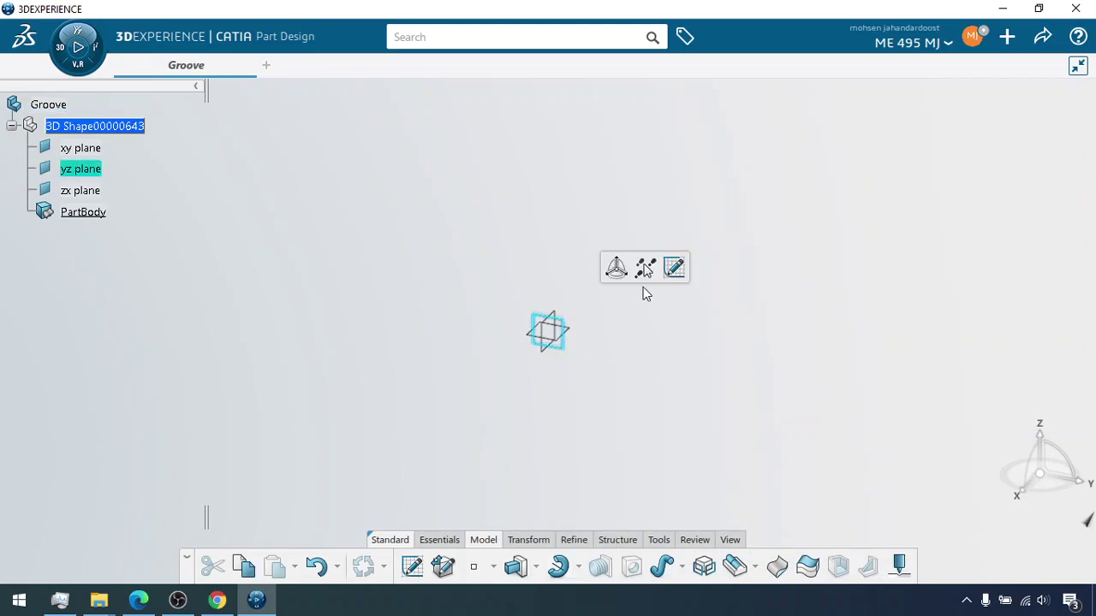
left_click(674, 279)
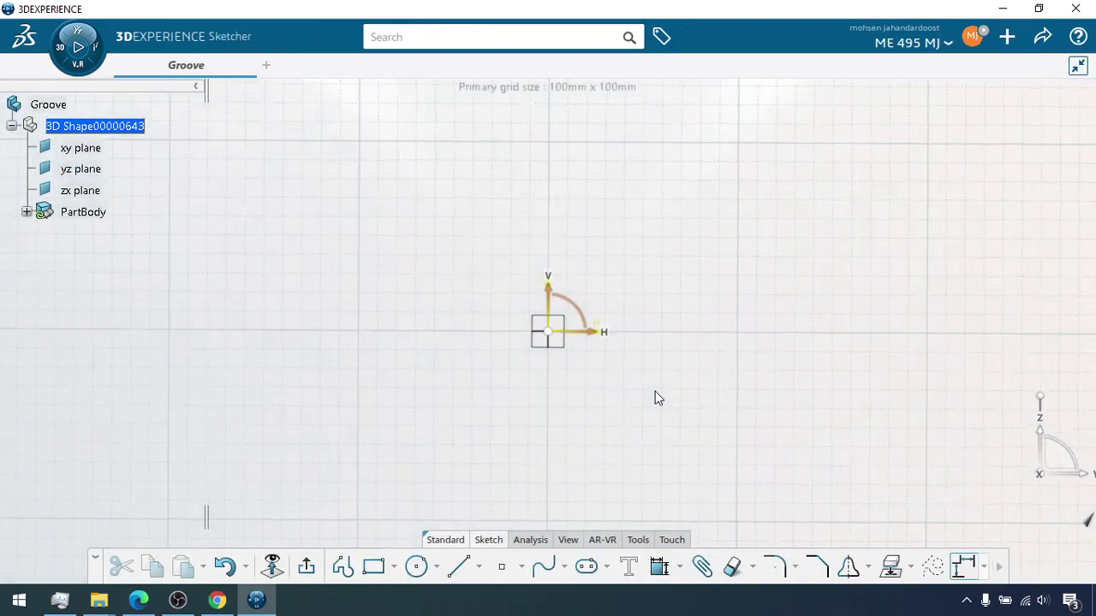
left_click(394, 567)
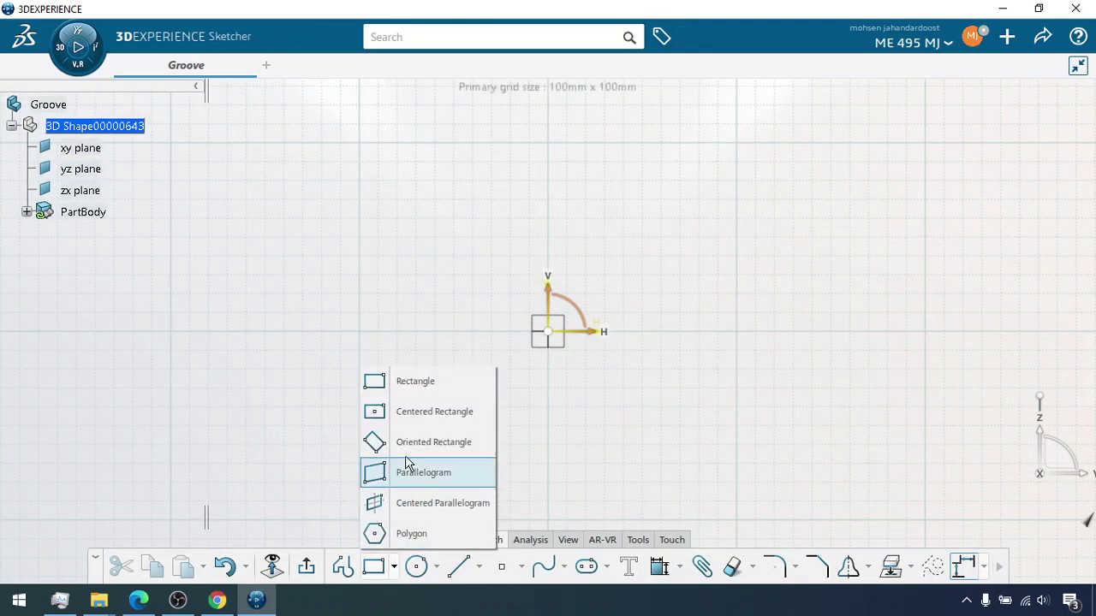
left_click(404, 412)
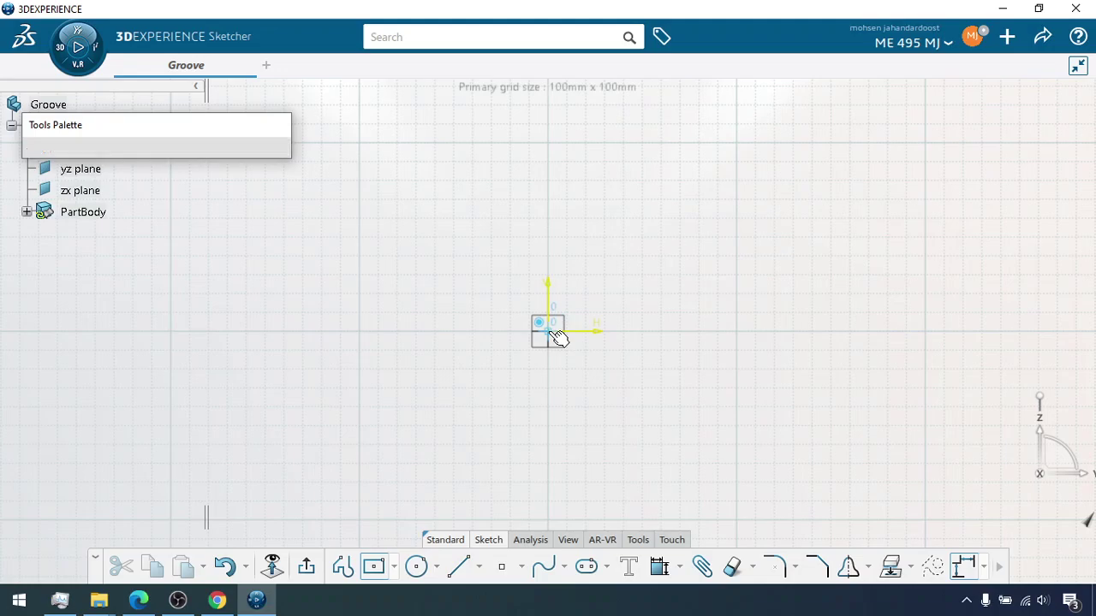
left_click(547, 331)
left_click(738, 481)
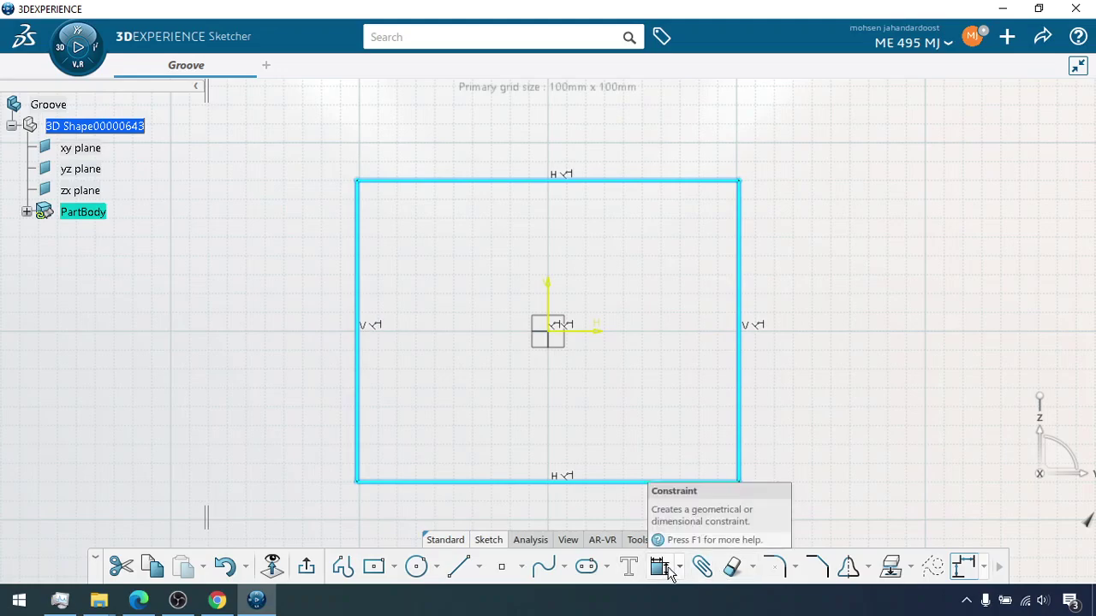
Dimension the rectangle's height and width at 200 mm each.
left_click(670, 573)
left_click(741, 278)
left_click(820, 287)
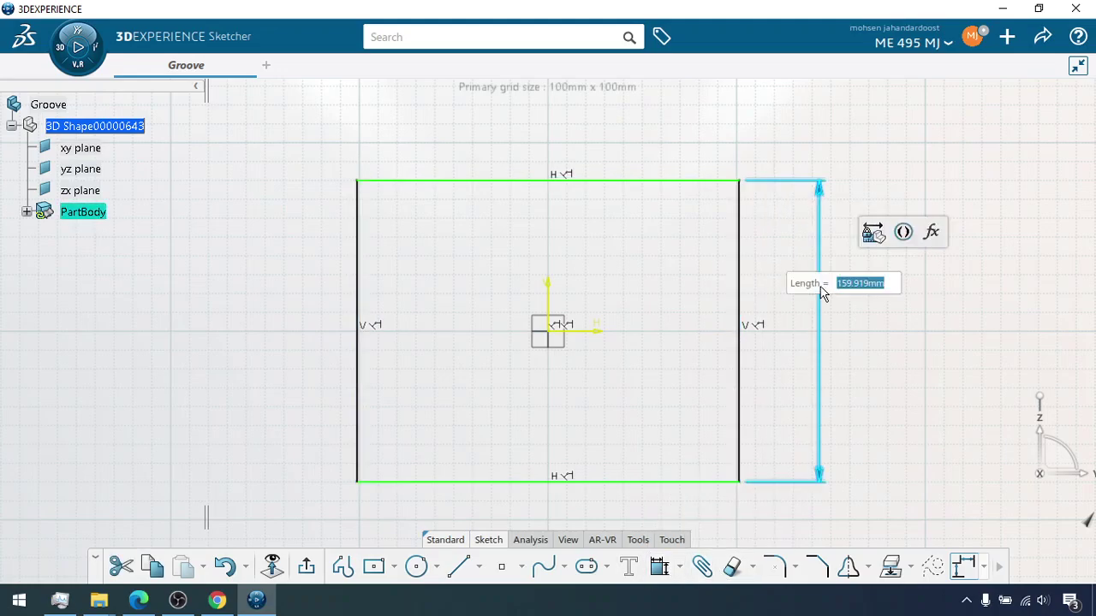
type("200")
key("Return")
left_click(649, 143)
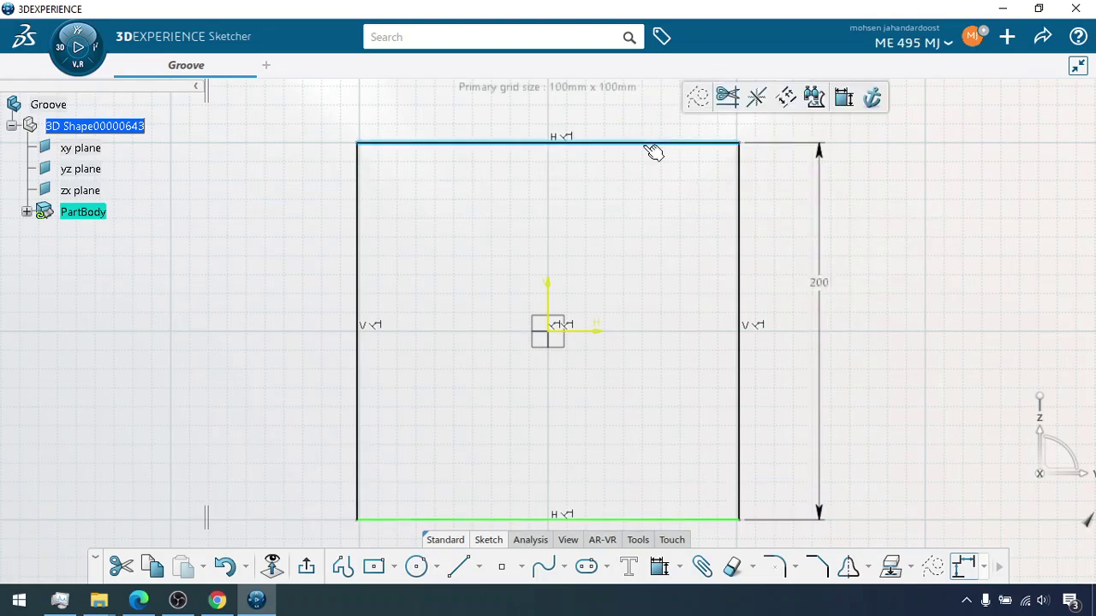
left_click(843, 98)
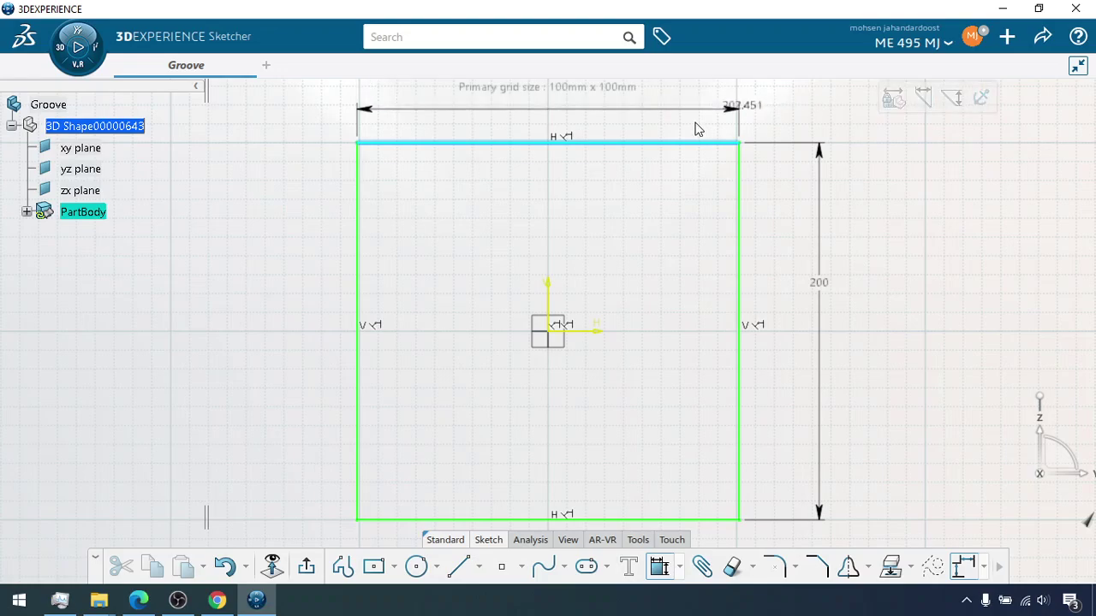
left_click(657, 117)
type("2")
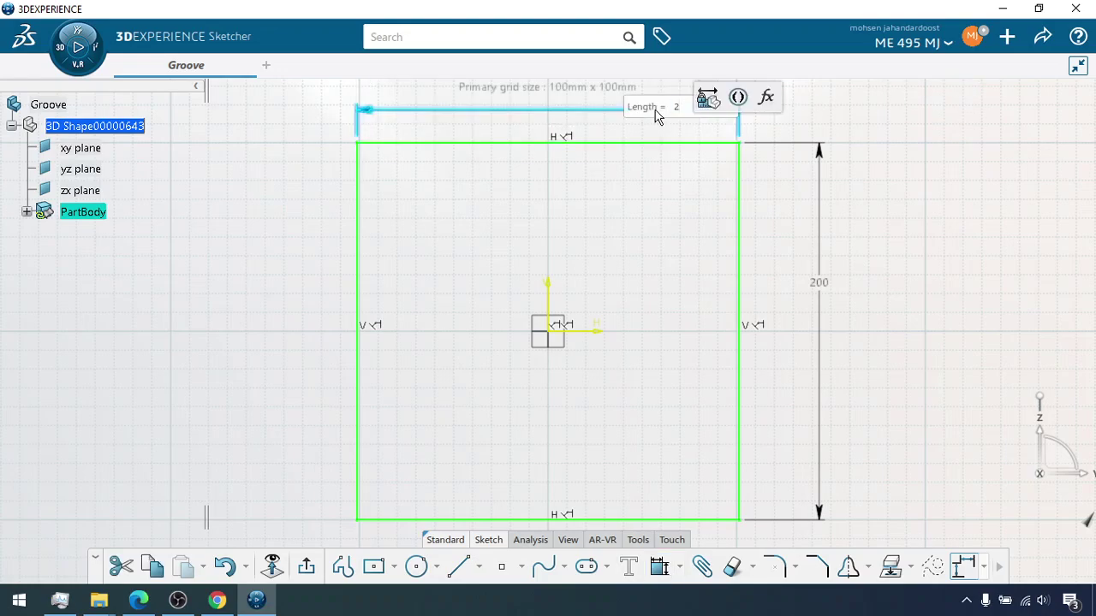
type("00")
key("Return")
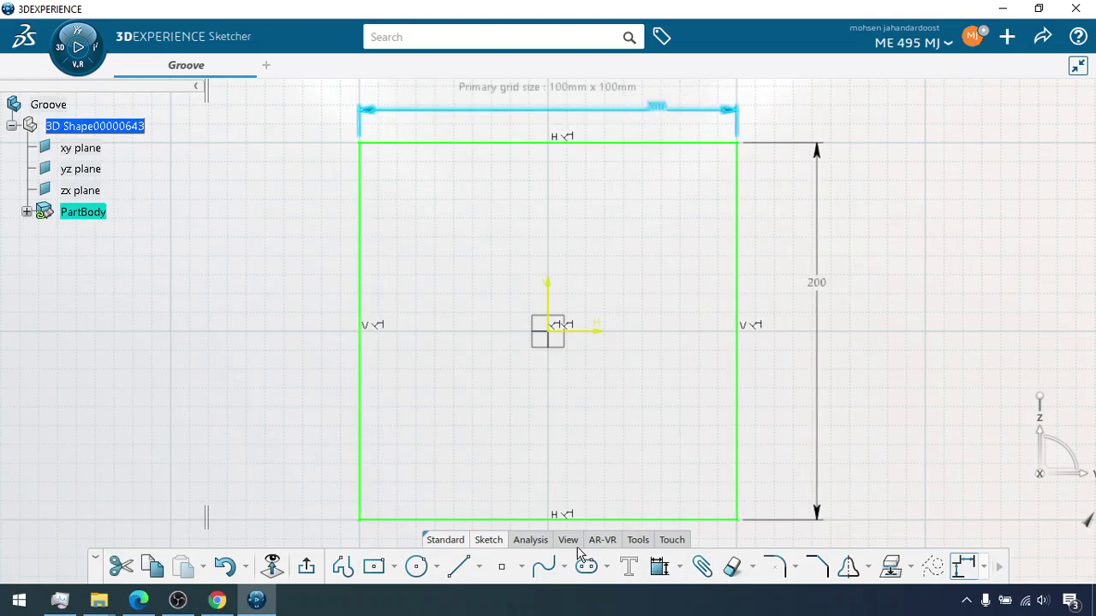
Leave the sketch and pad the square profile to a length of 100 mm.
left_click(307, 568)
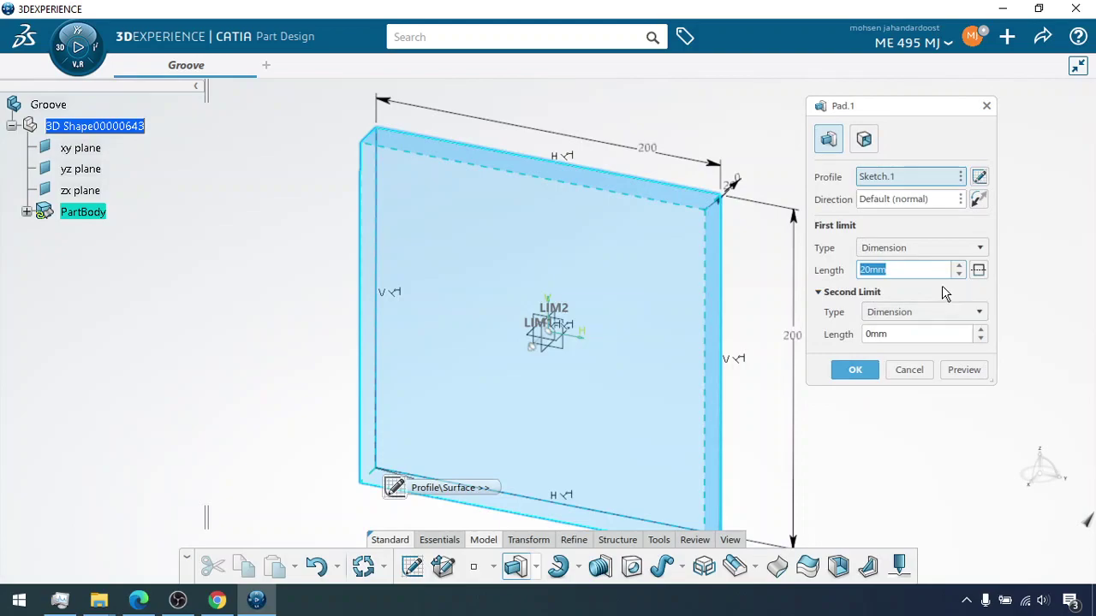
type("50")
key("Return")
key("Return")
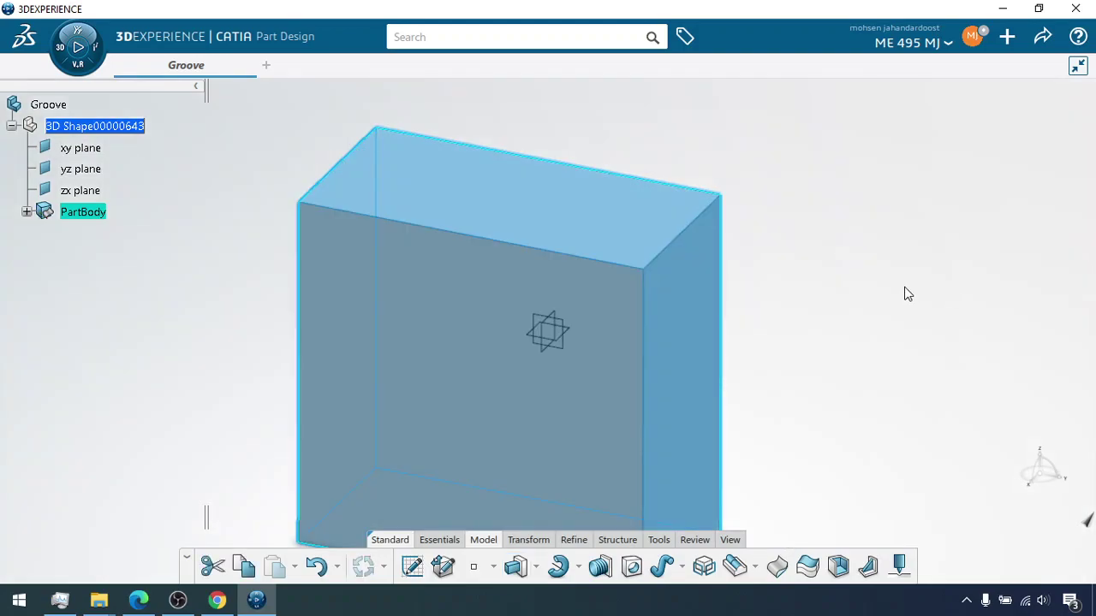
Sketch a circle about 23 mm in diameter on the zx plane, centered on the block's edge opposite the origin near its upper end.
middle_click_drag(810, 362, 892, 331)
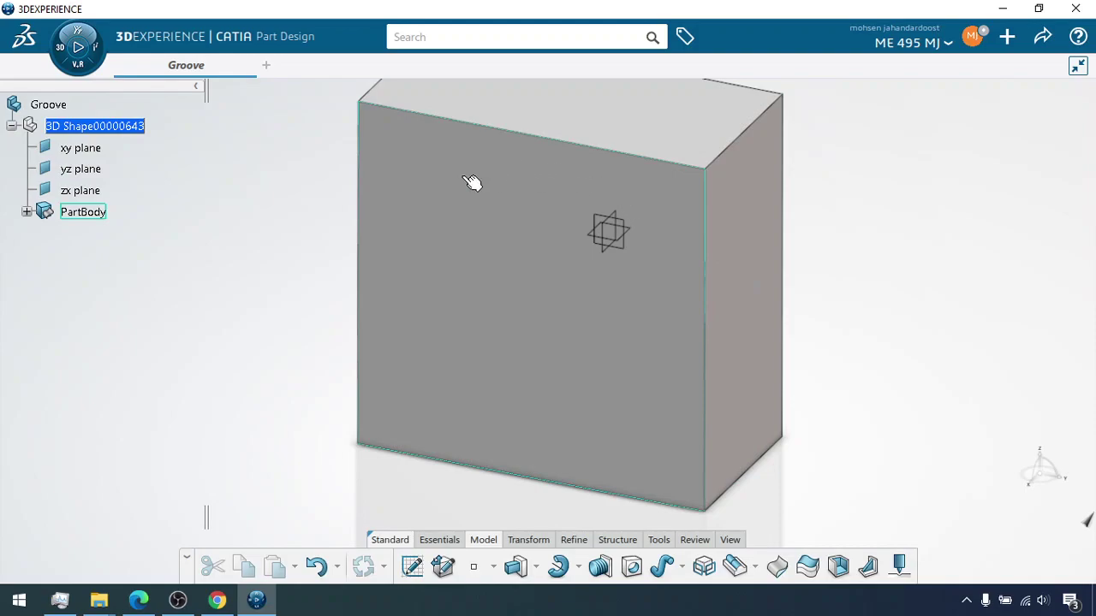
left_click(578, 570)
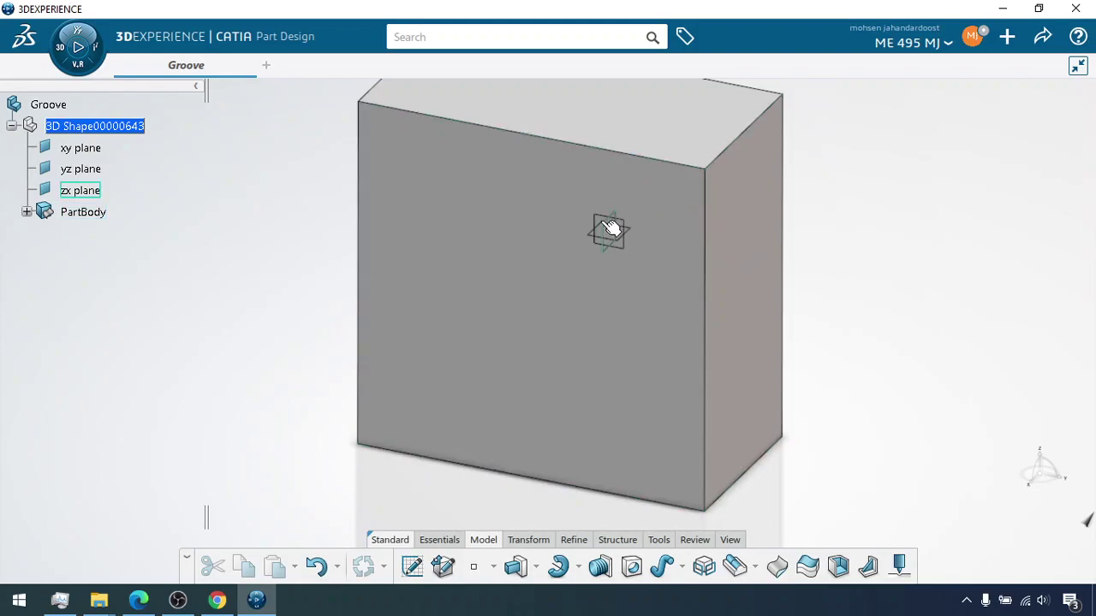
left_click(81, 171)
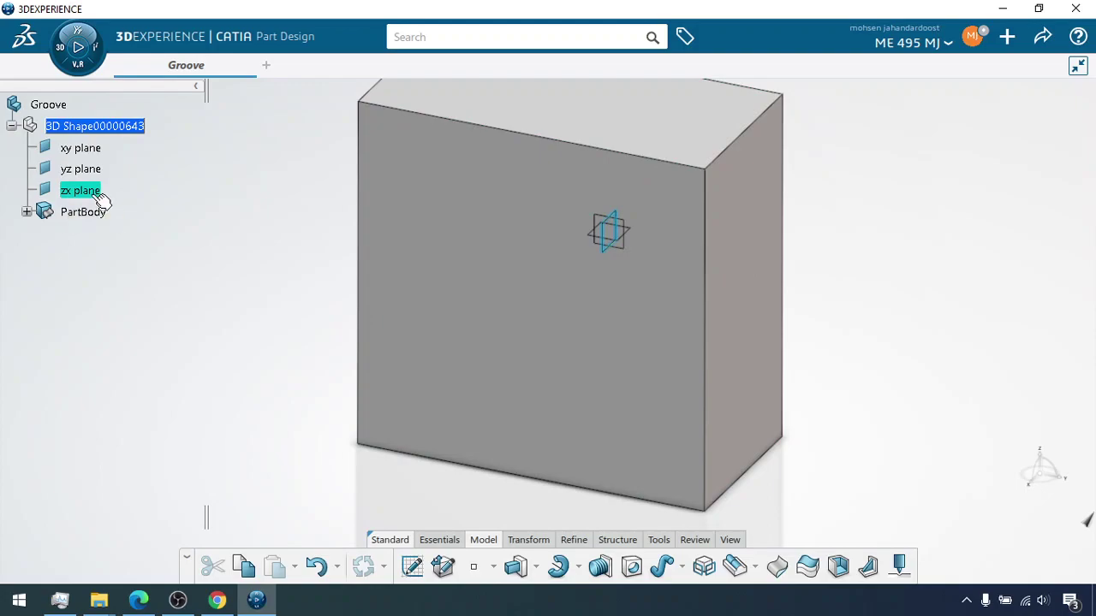
left_click(27, 212)
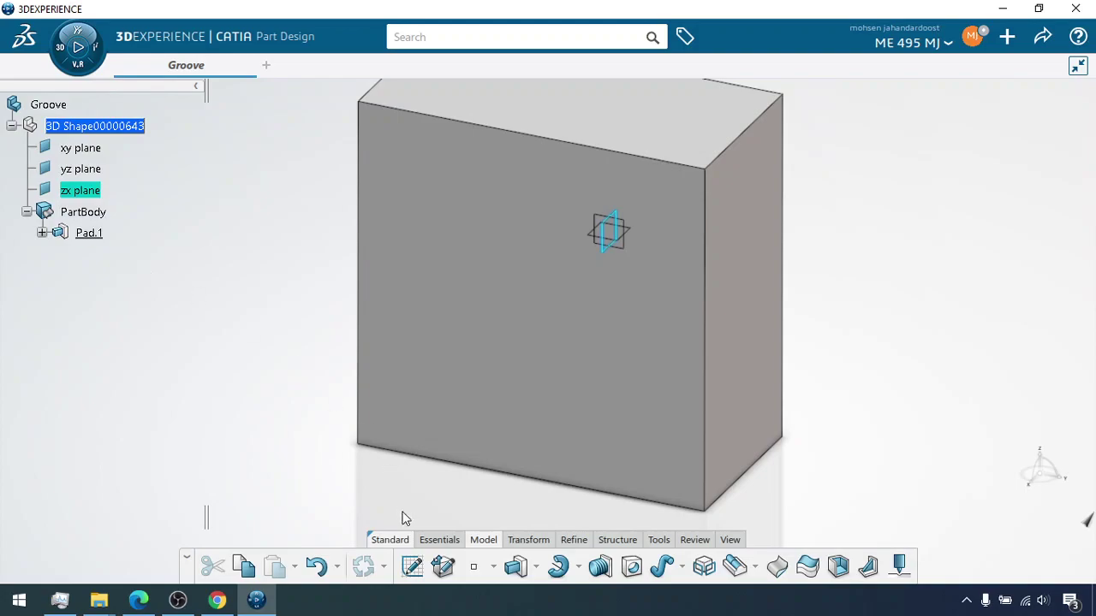
left_click(412, 565)
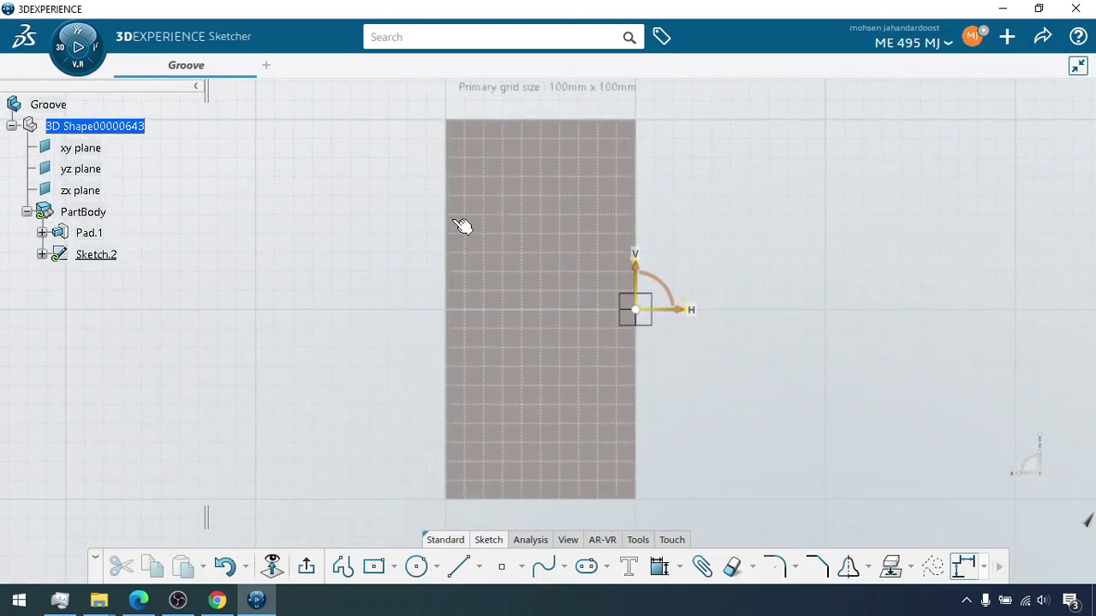
left_click(417, 567)
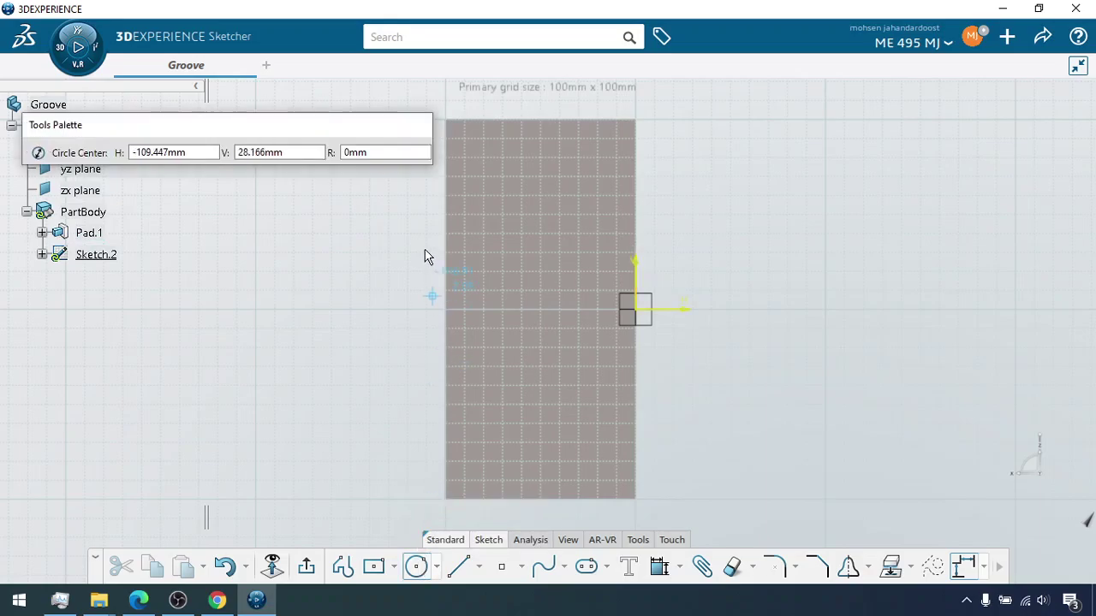
left_click(447, 159)
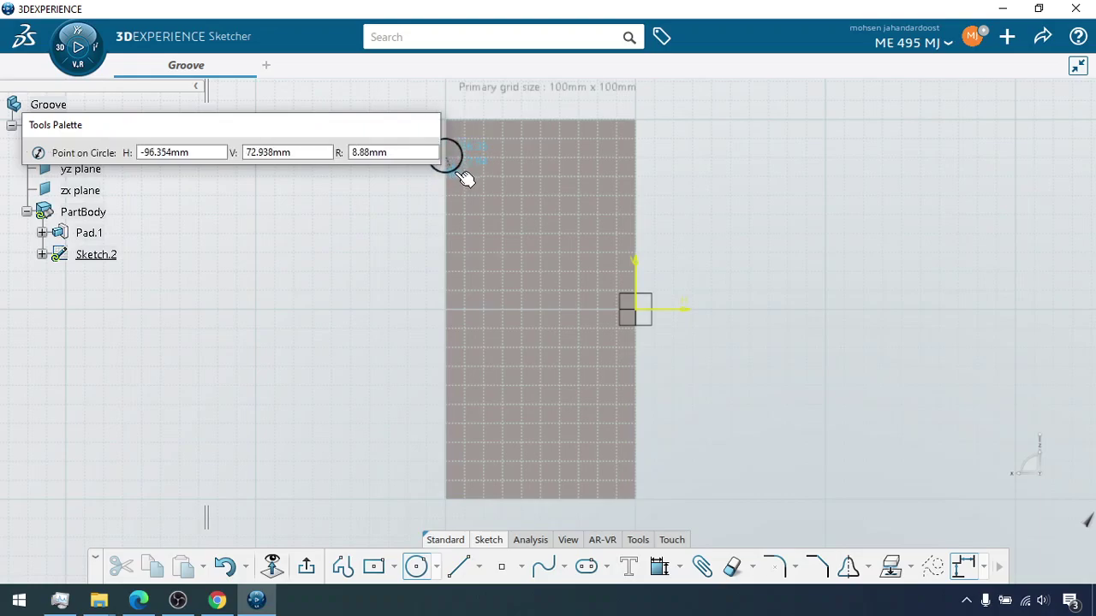
left_click(468, 177)
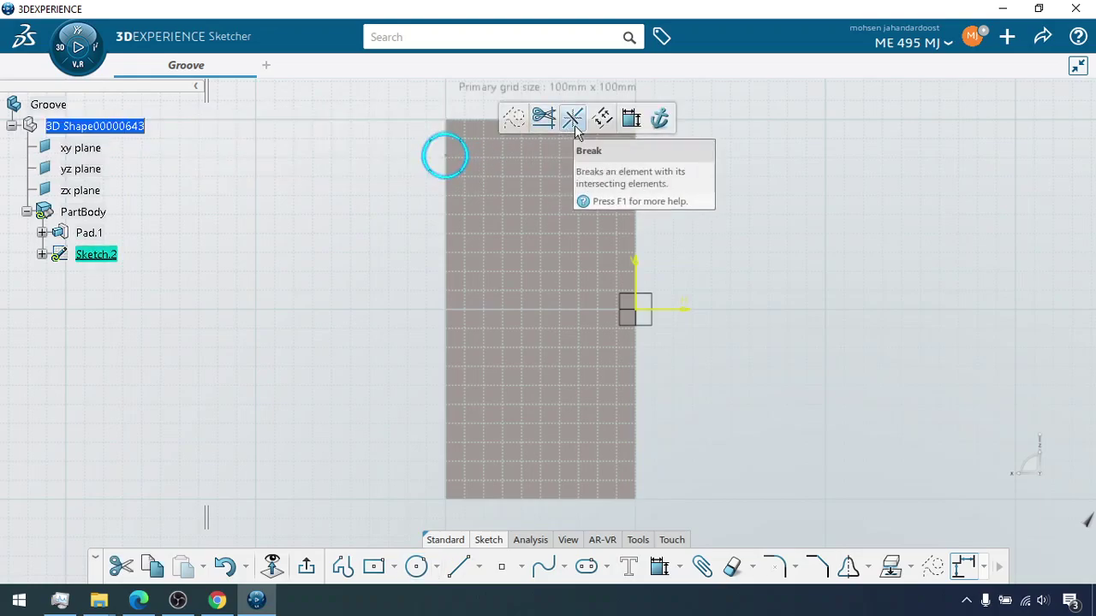
Dimension the circle's diameter at 25 mm.
left_click(389, 169)
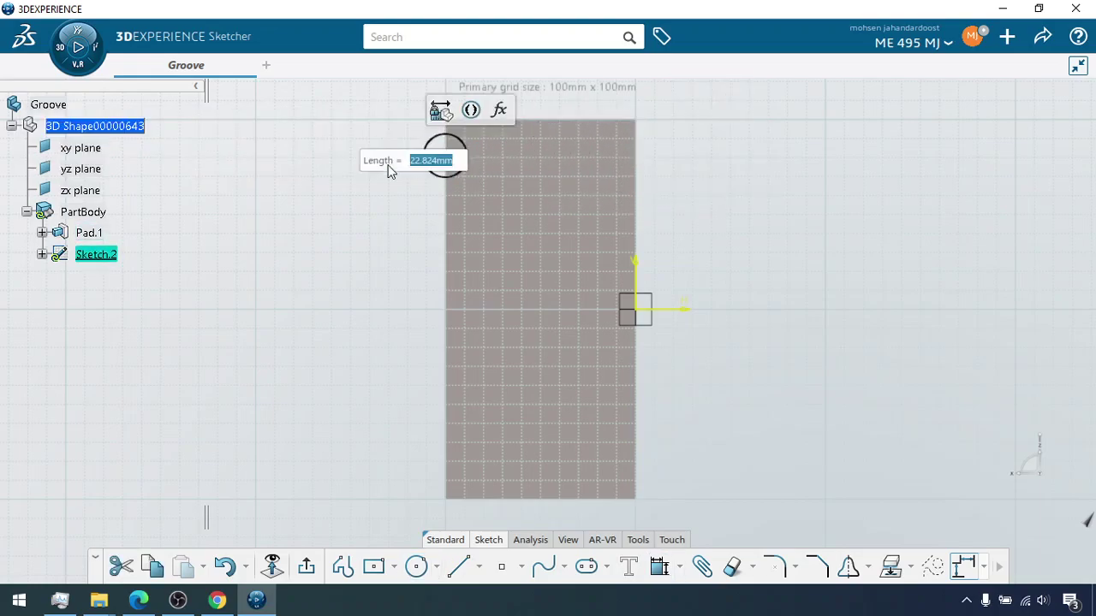
type("25")
key("Return")
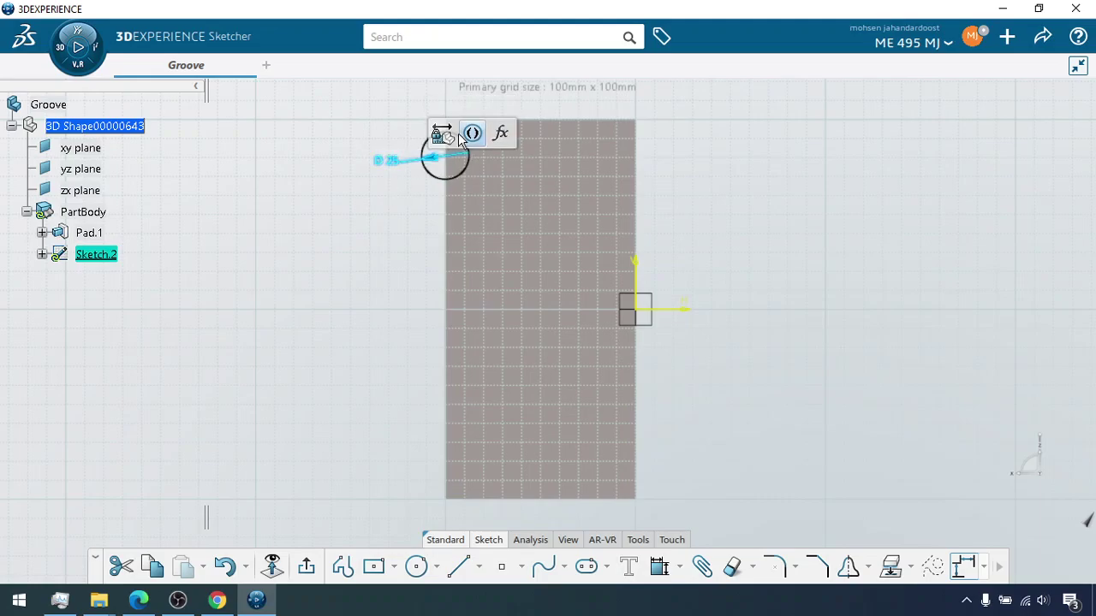
left_click(413, 228)
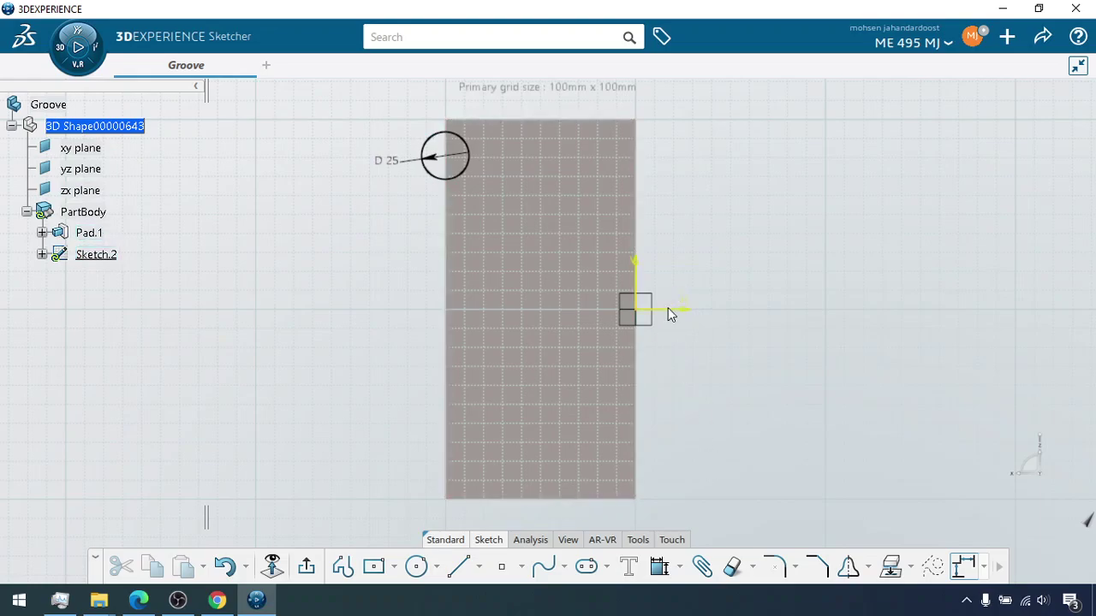
Leave the sketch and cut a 360-degree groove by revolving the circle about the X axis.
left_click(341, 568)
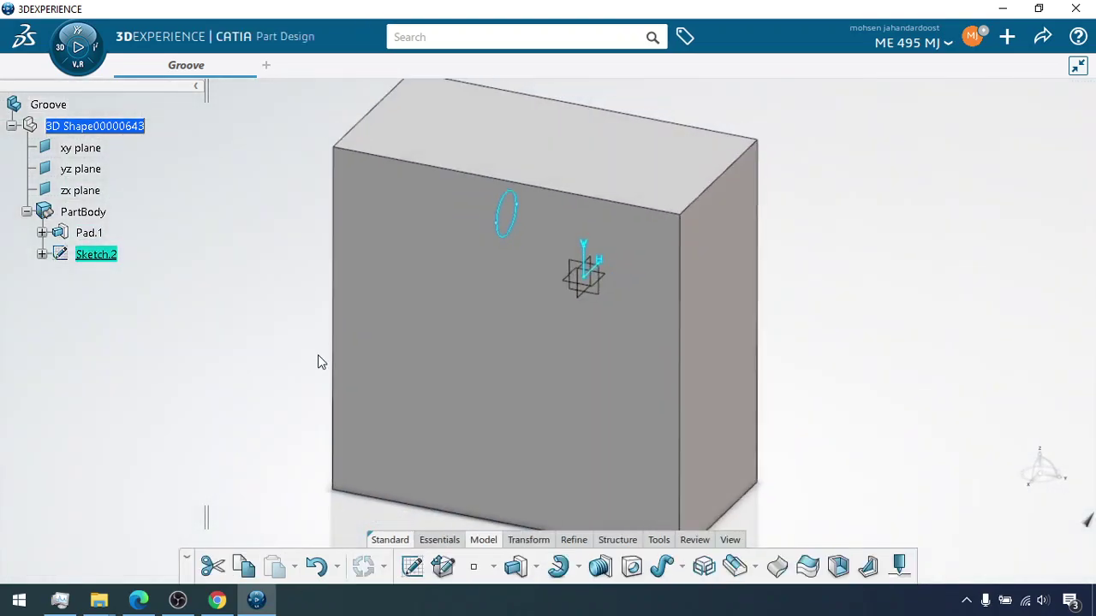
middle_click_drag(291, 385, 291, 340)
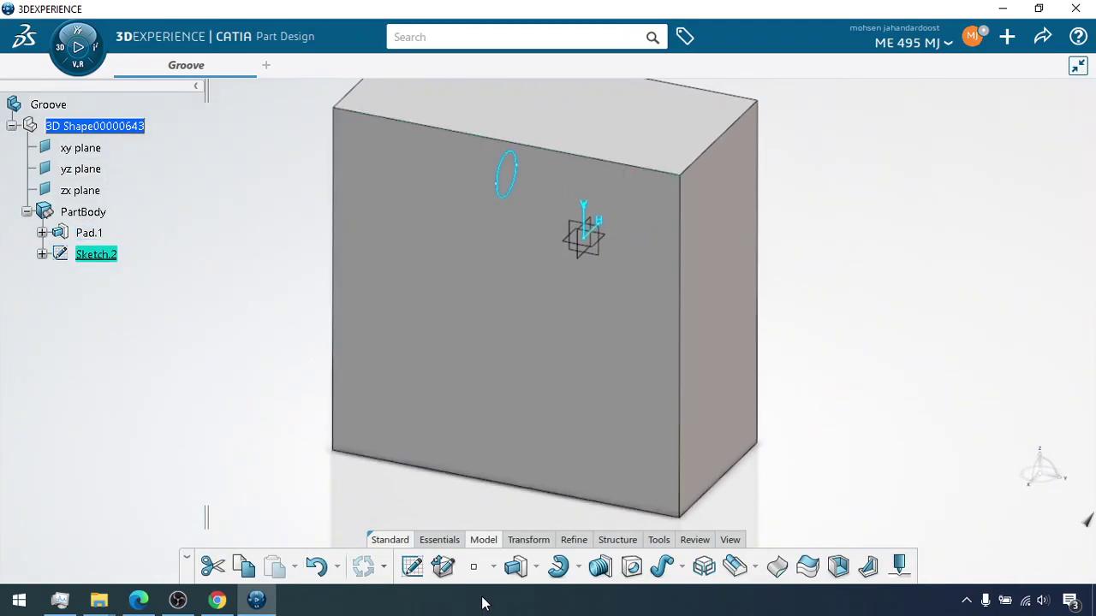
left_click(578, 568)
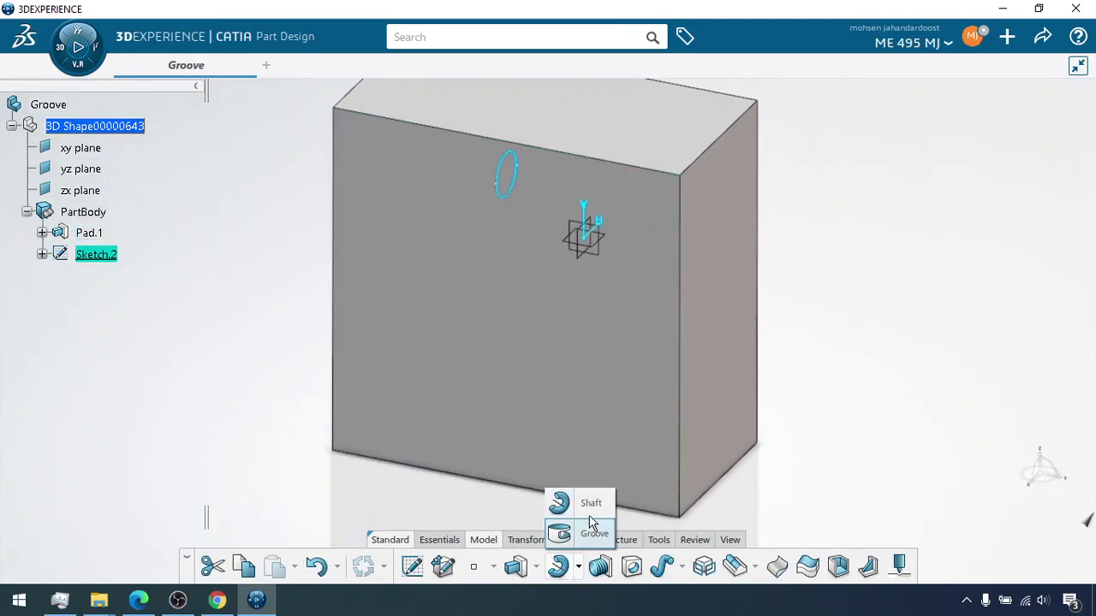
left_click(574, 534)
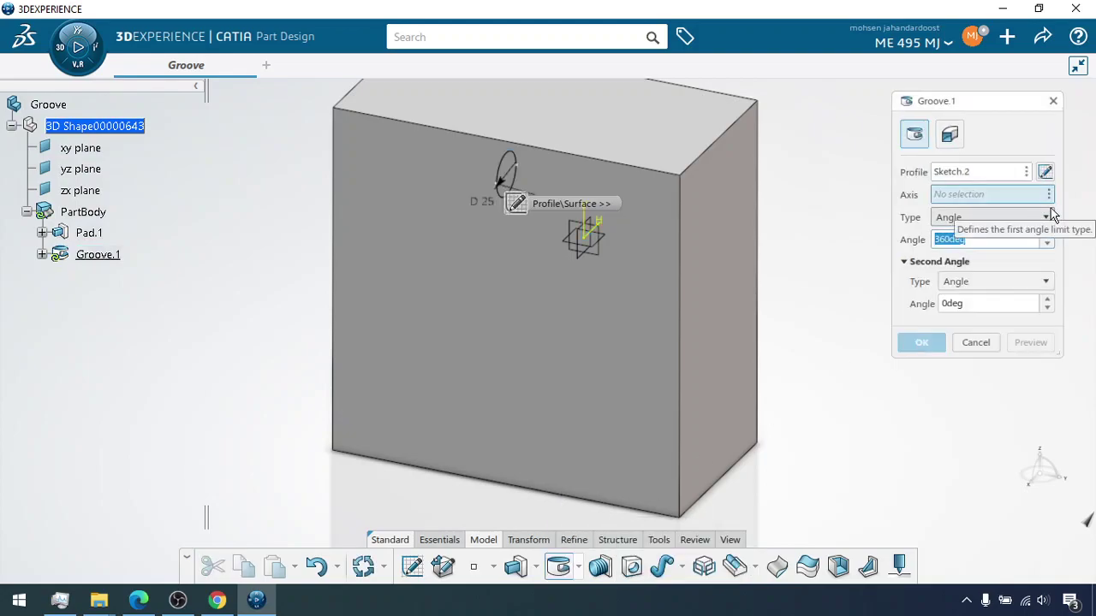
left_click(1050, 196)
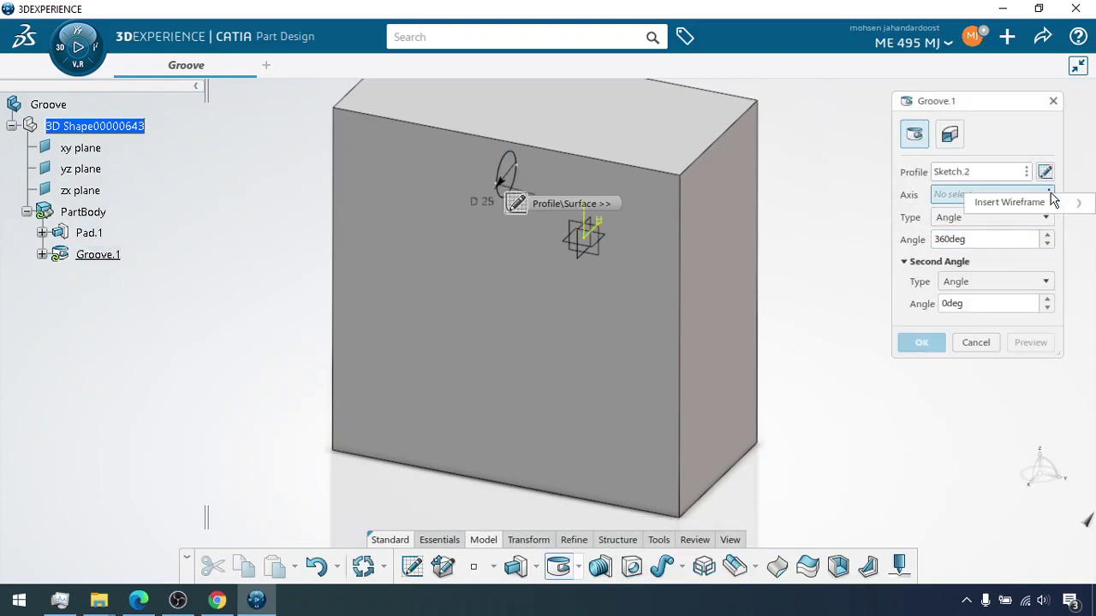
mouse_move(1051, 208)
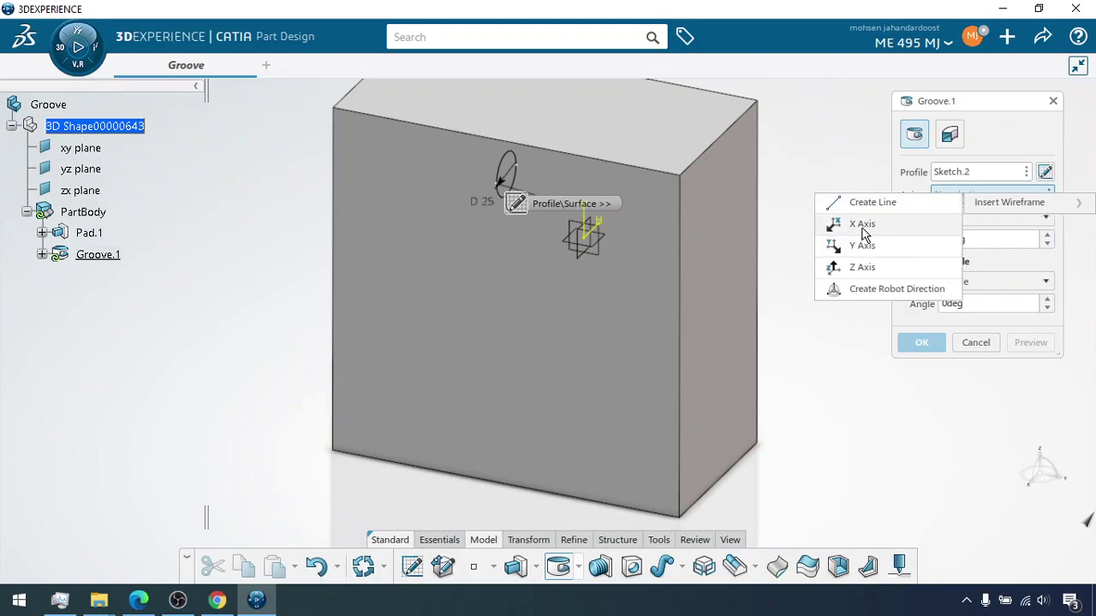
left_click(834, 224)
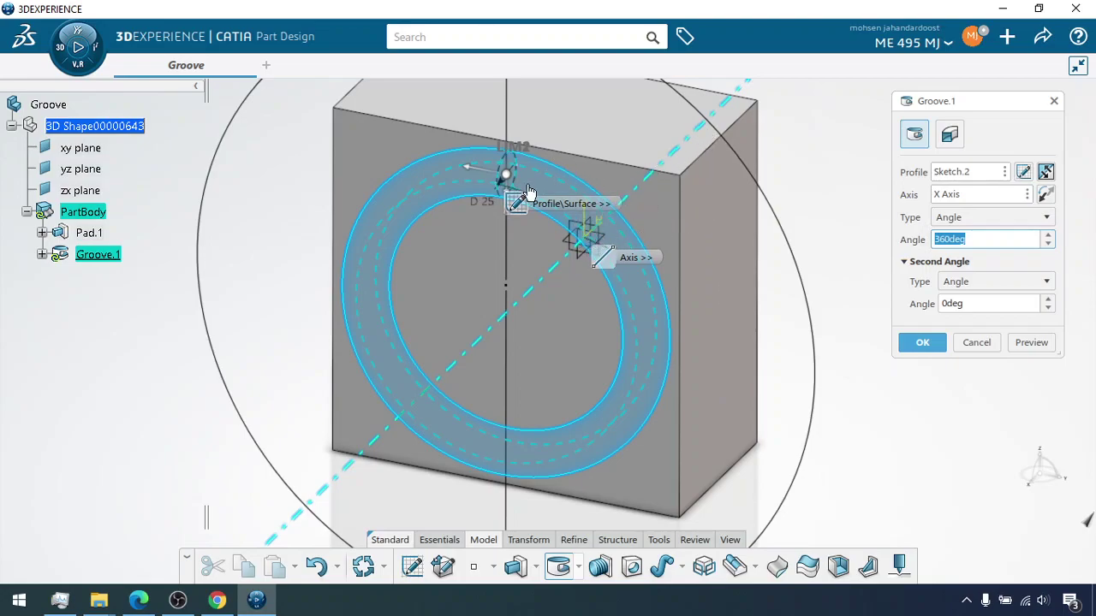
left_click(1022, 349)
left_click(922, 343)
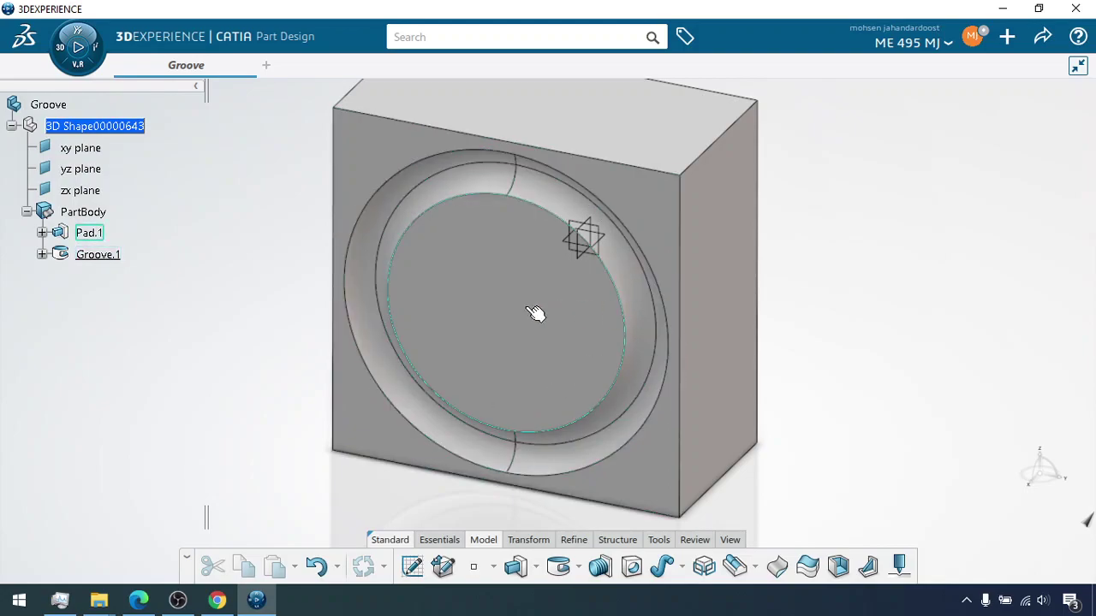
Turn the block to its opposite face and open a new sketch on the zx plane.
left_click(729, 540)
left_click(511, 566)
left_click_drag(821, 341, 457, 345)
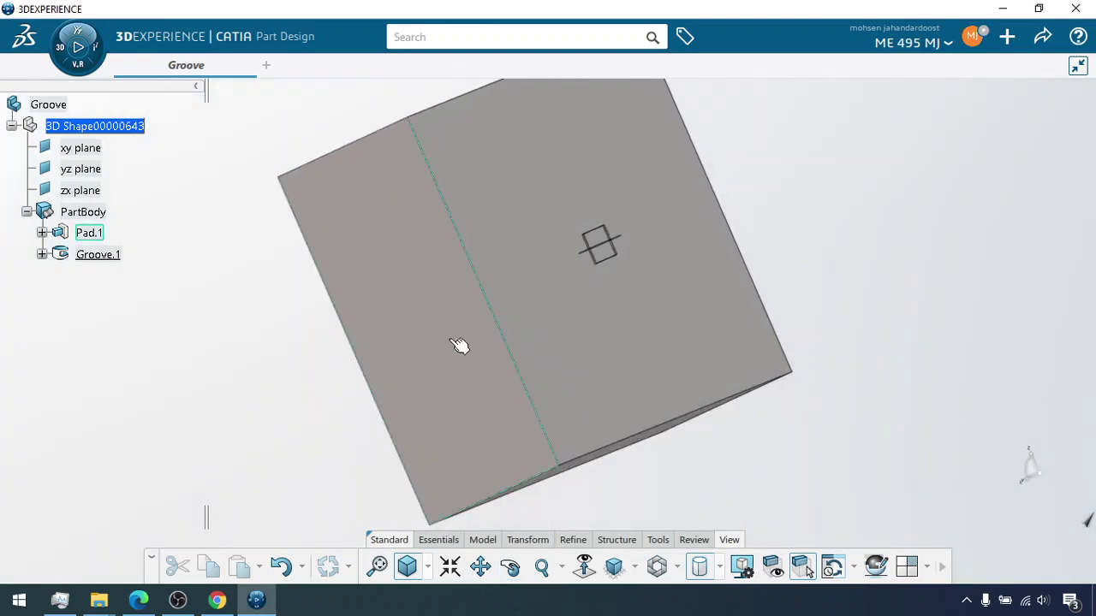
left_click(616, 341)
left_click(782, 245)
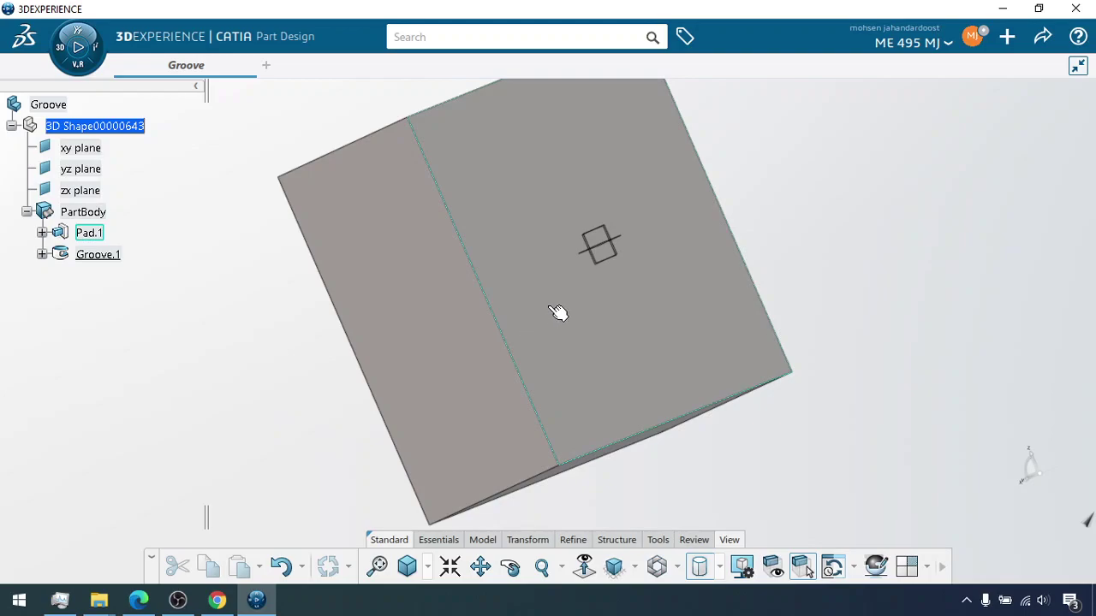
left_click(83, 191)
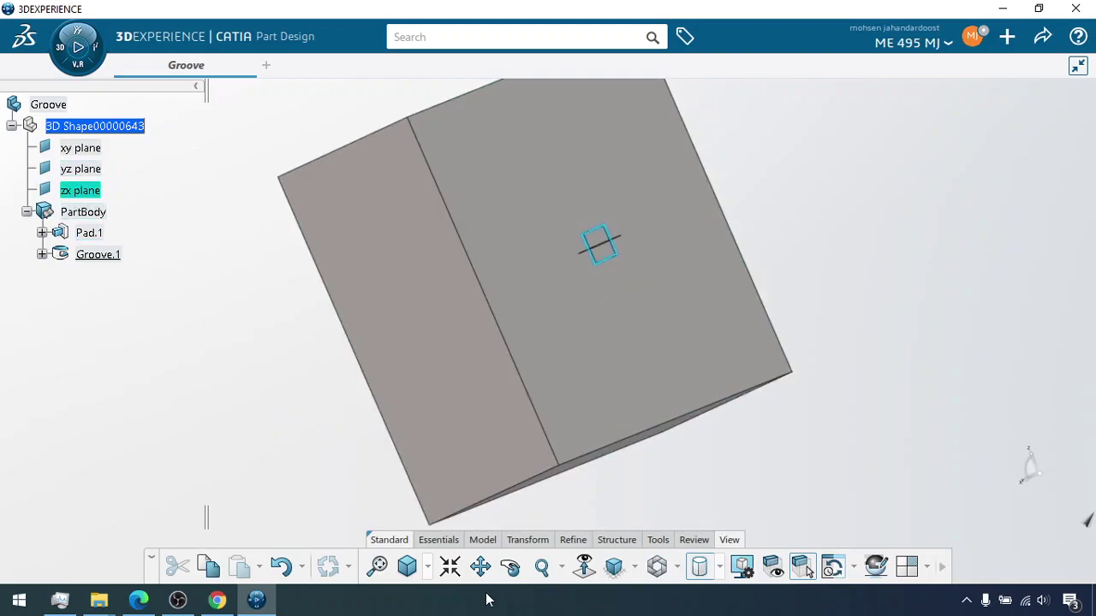
left_click(432, 539)
left_click(243, 556)
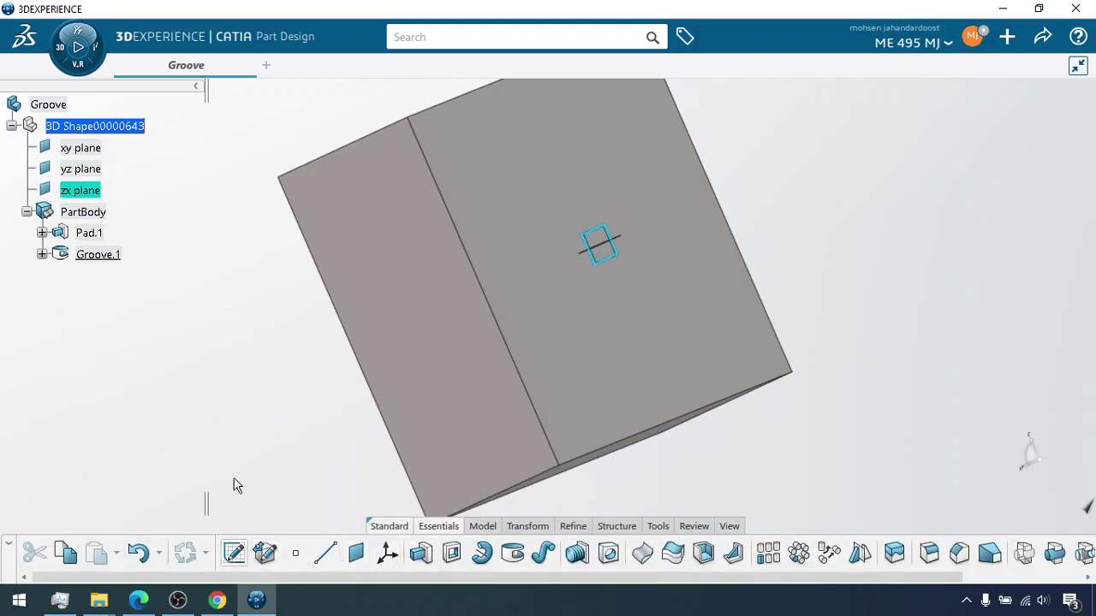
mouse_move(723, 190)
middle_mouse_down()
mouse_move(717, 237)
mouse_move(716, 166)
mouse_move(704, 200)
middle_mouse_up()
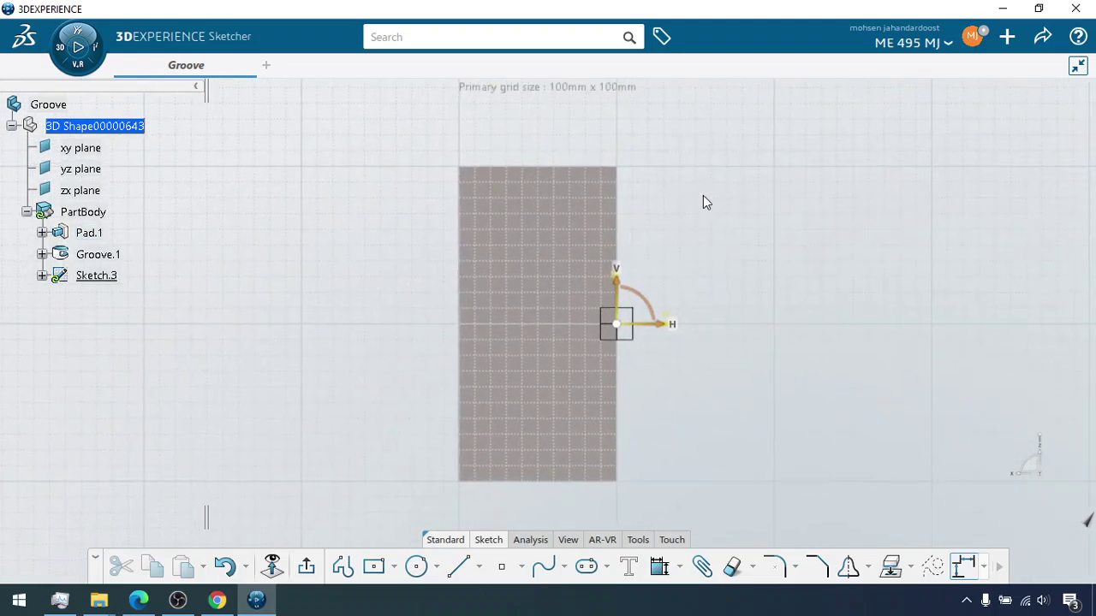
middle_click_drag(663, 238, 662, 228)
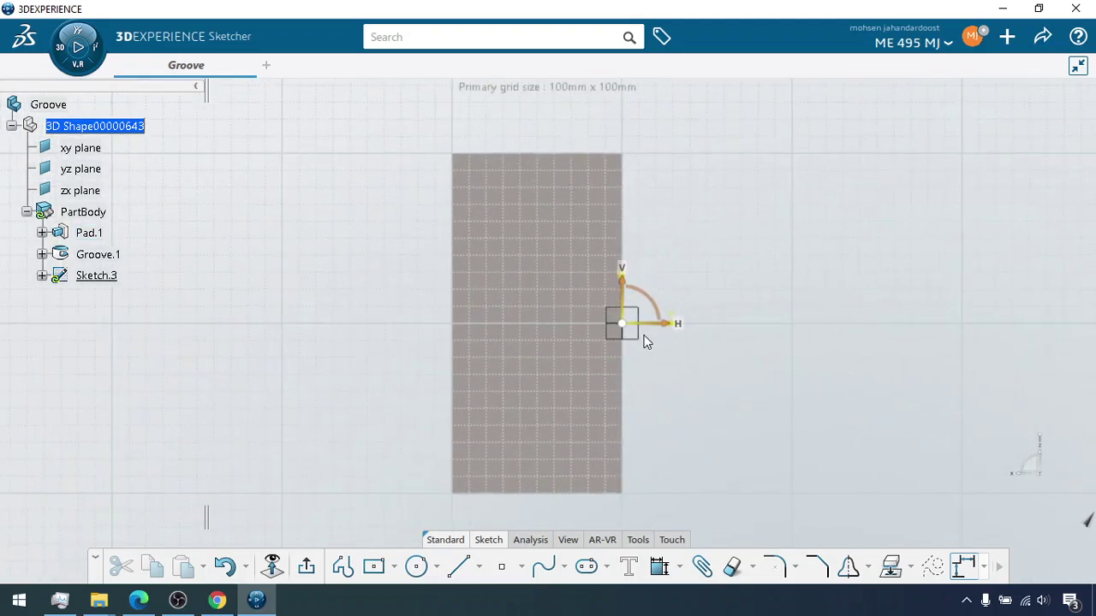
Draw a tilted ellipse with a major radius of about 23 mm on the block's origin-side edge near its upper end.
left_click(436, 569)
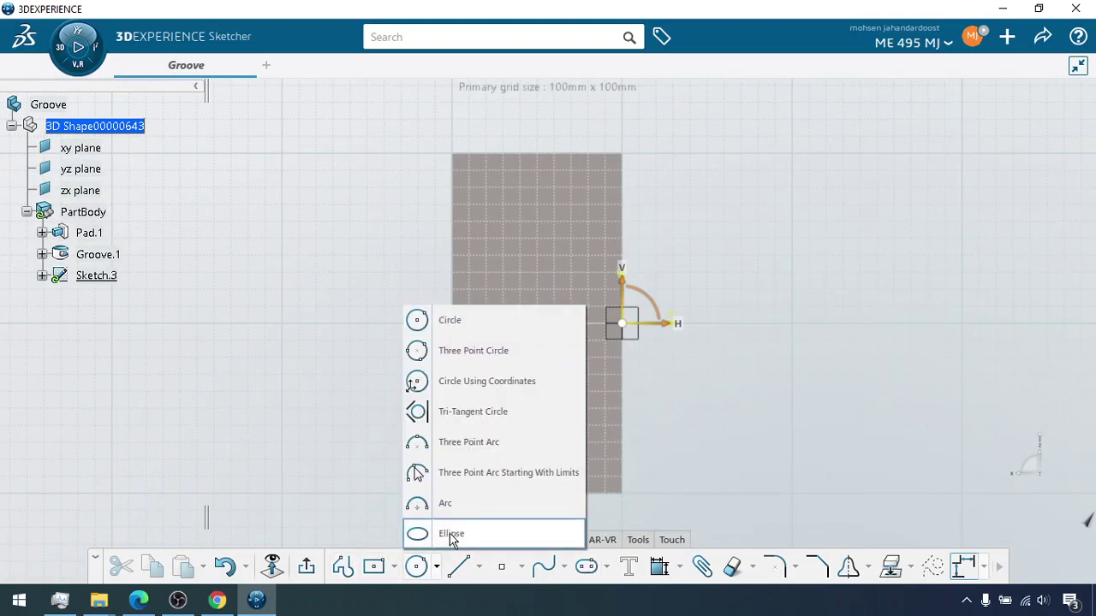
left_click(416, 535)
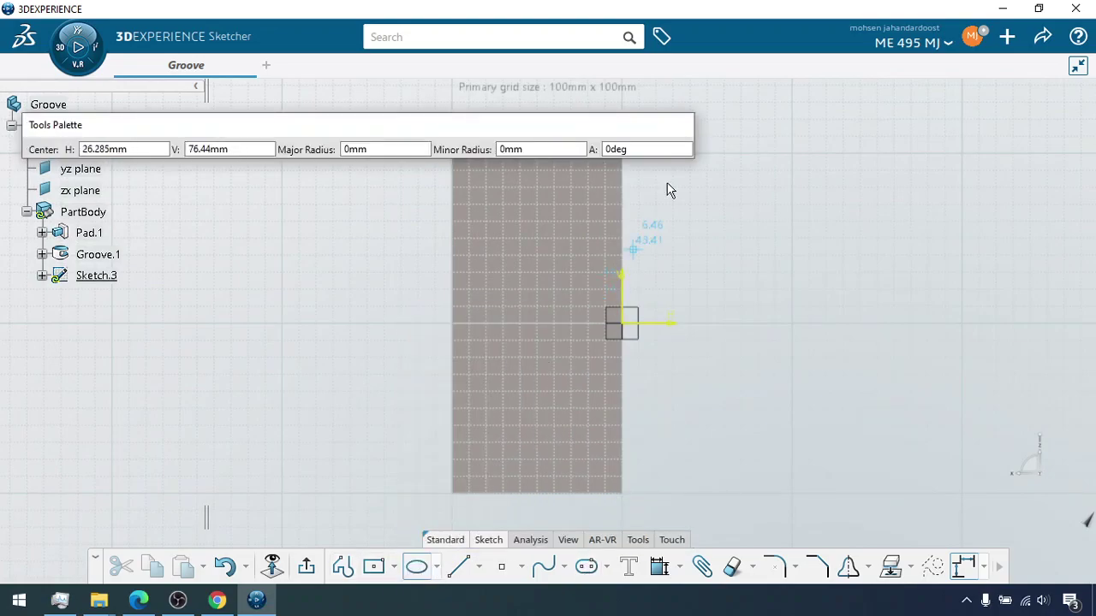
left_click(625, 170)
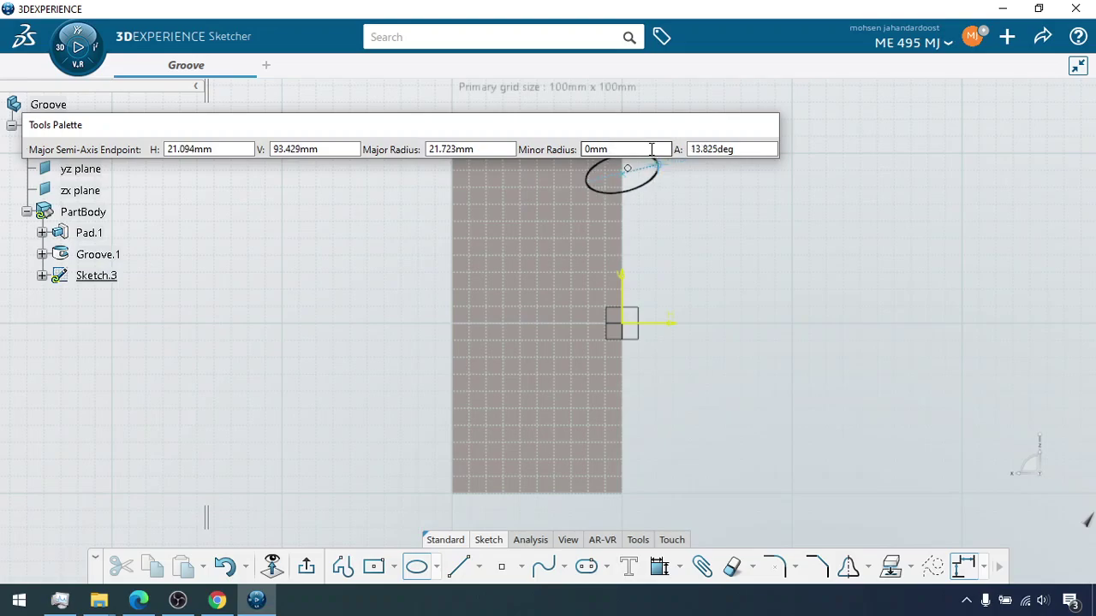
left_click(597, 195)
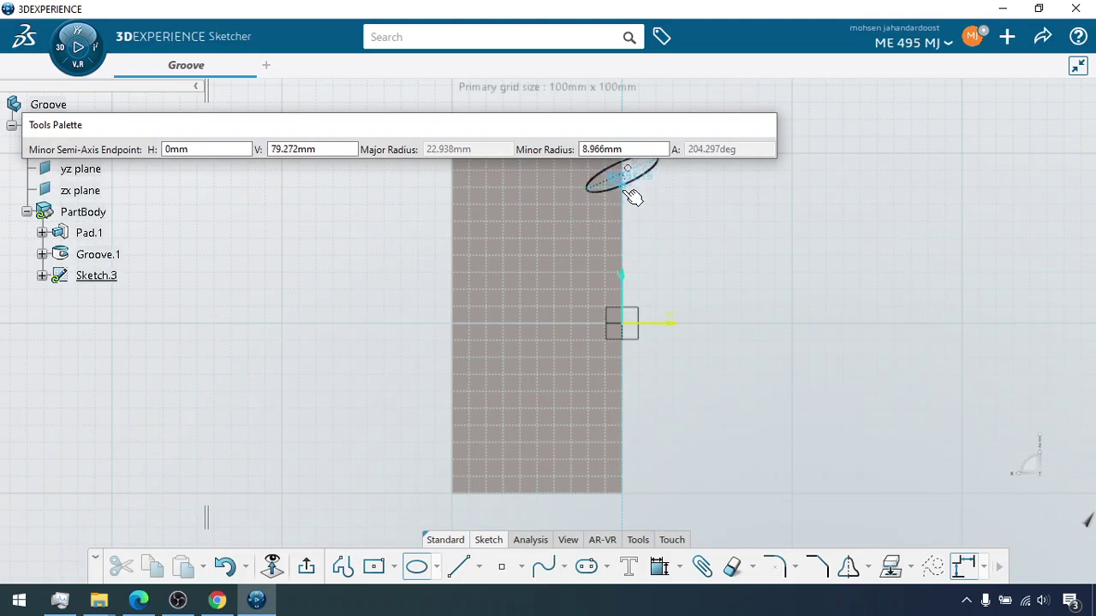
left_click(634, 200)
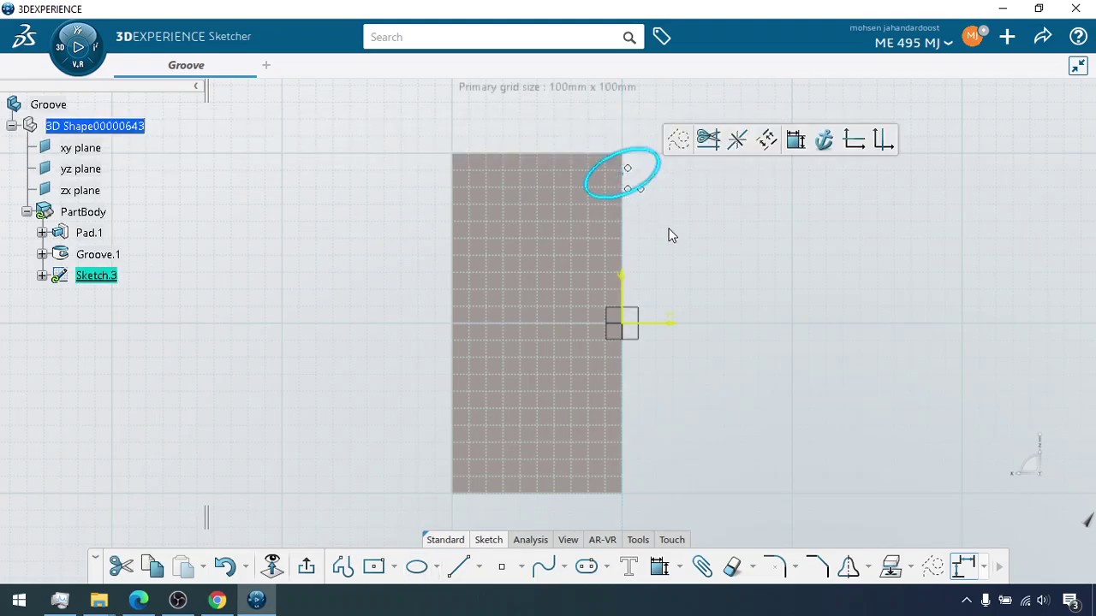
Make the tilted ellipse narrower and shift it slightly down along the block's edge, and leave the sketch.
left_click(628, 184)
left_click_drag(631, 186, 633, 189)
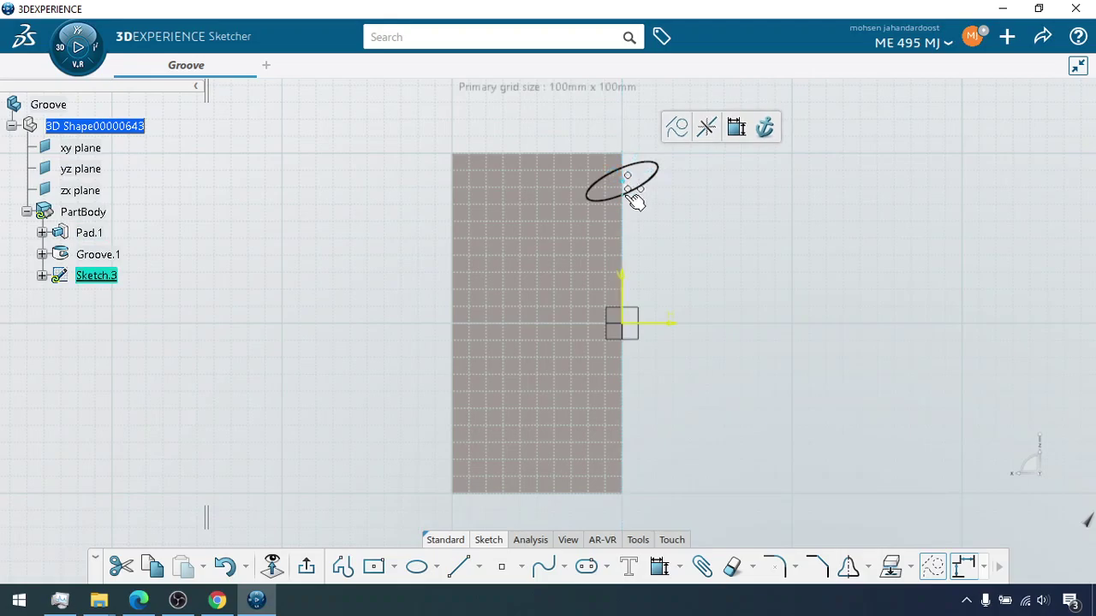
left_click(655, 187)
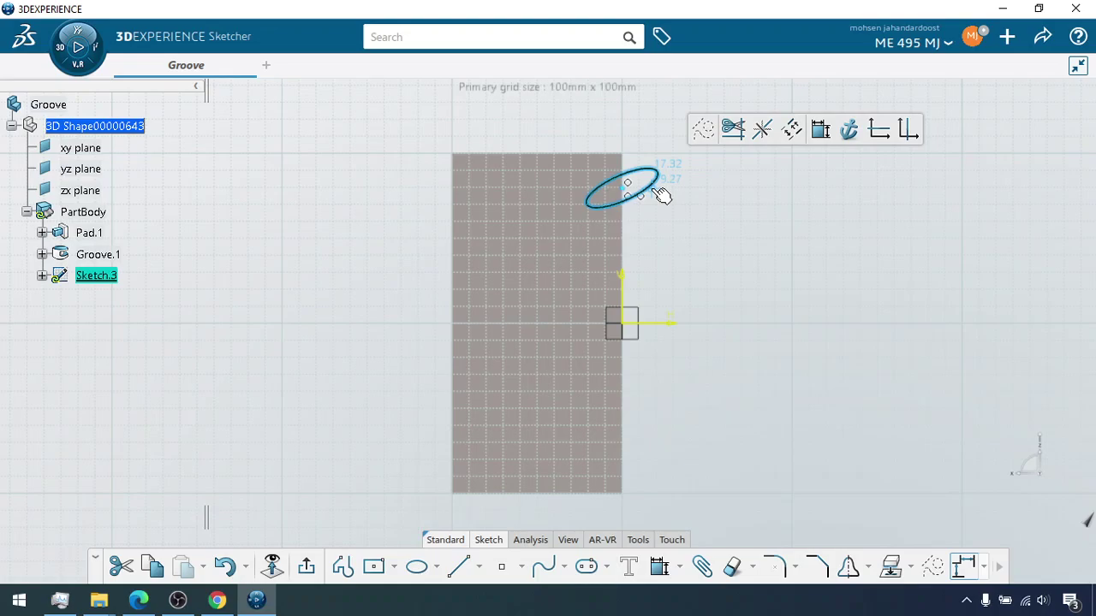
left_click(695, 224)
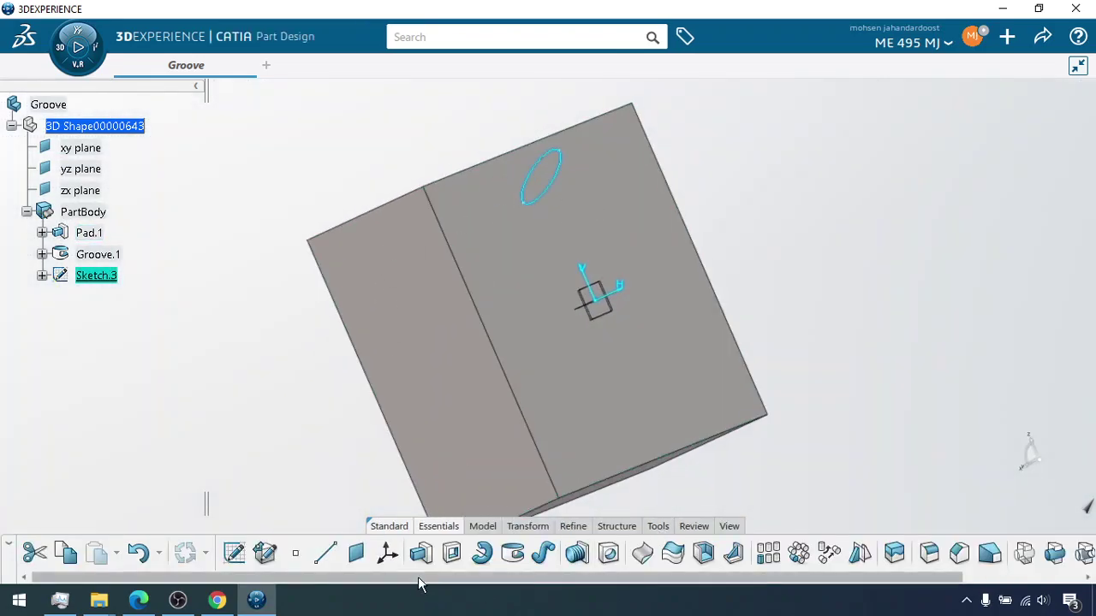
Cut a 360-degree groove by revolving the tilted ellipse about the X axis, previewing it before accepting.
left_click(514, 552)
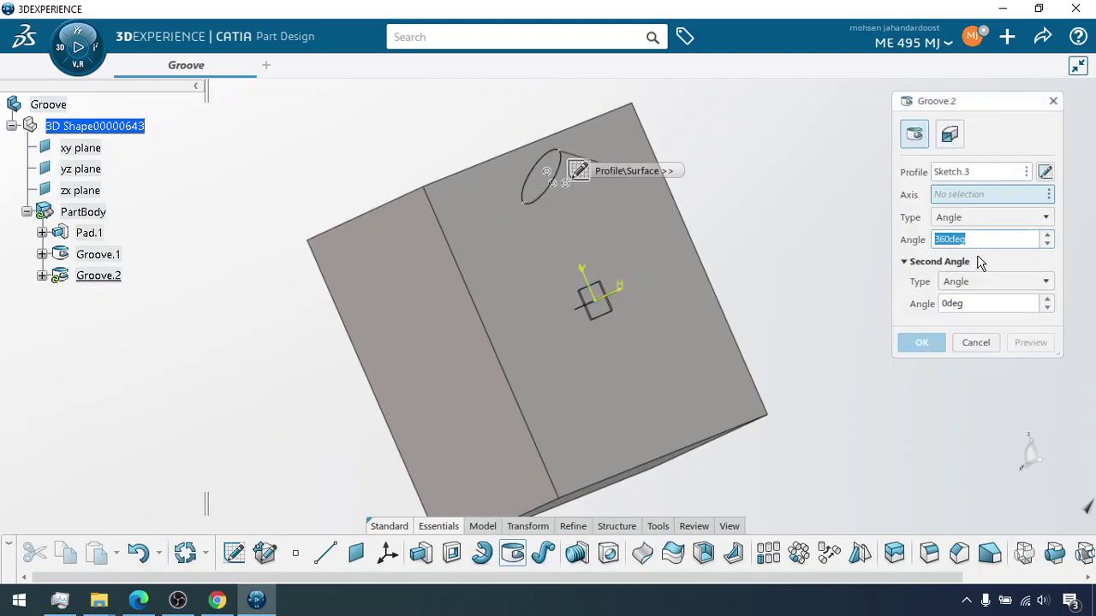
left_click(1049, 195)
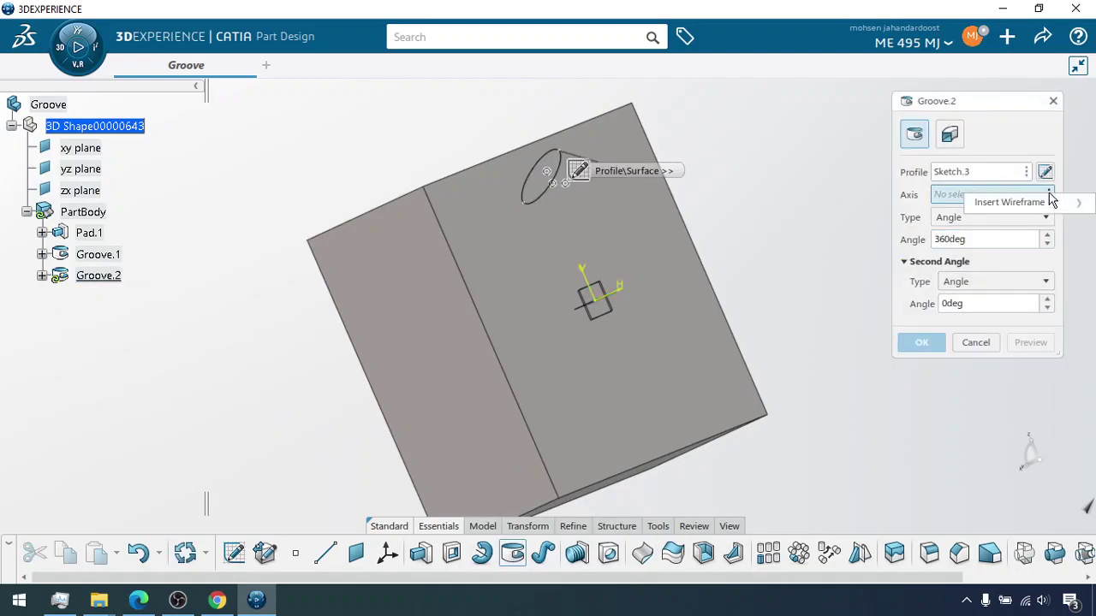
mouse_move(1001, 206)
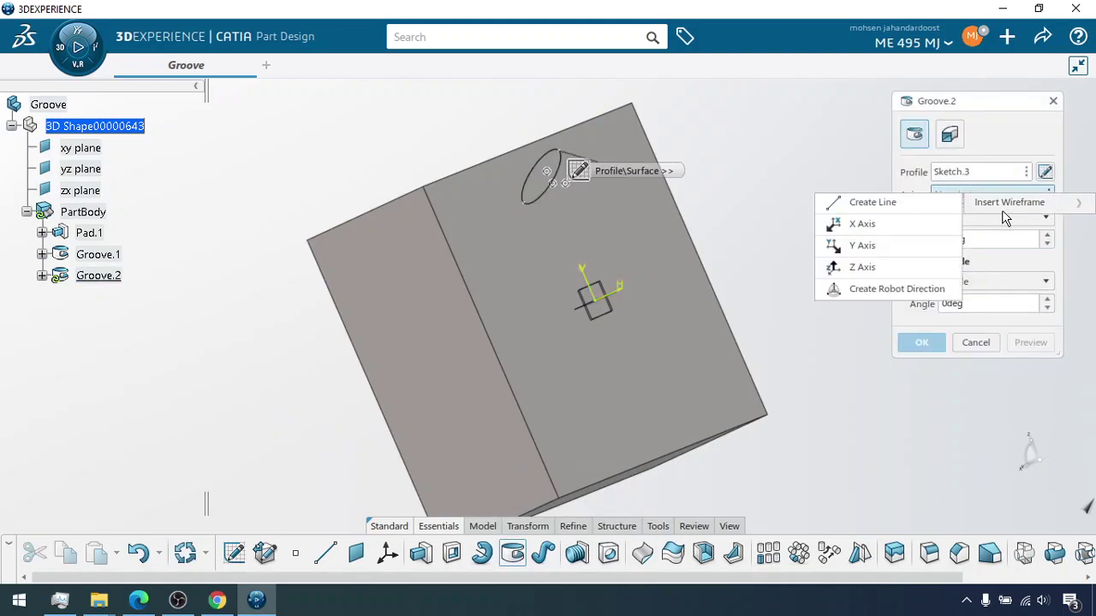
left_click(912, 231)
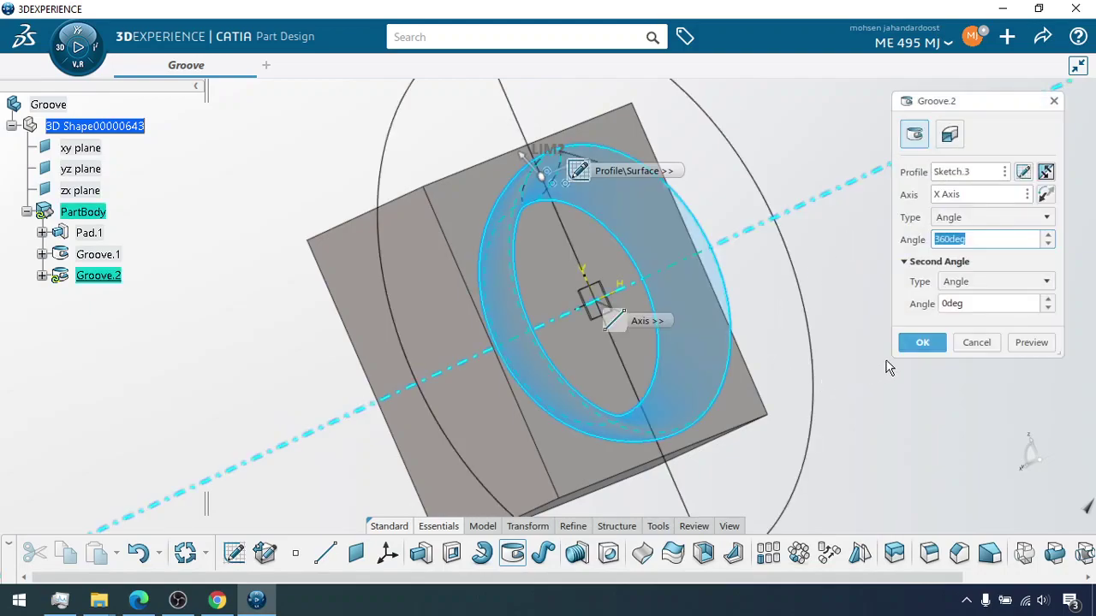
left_click(1035, 343)
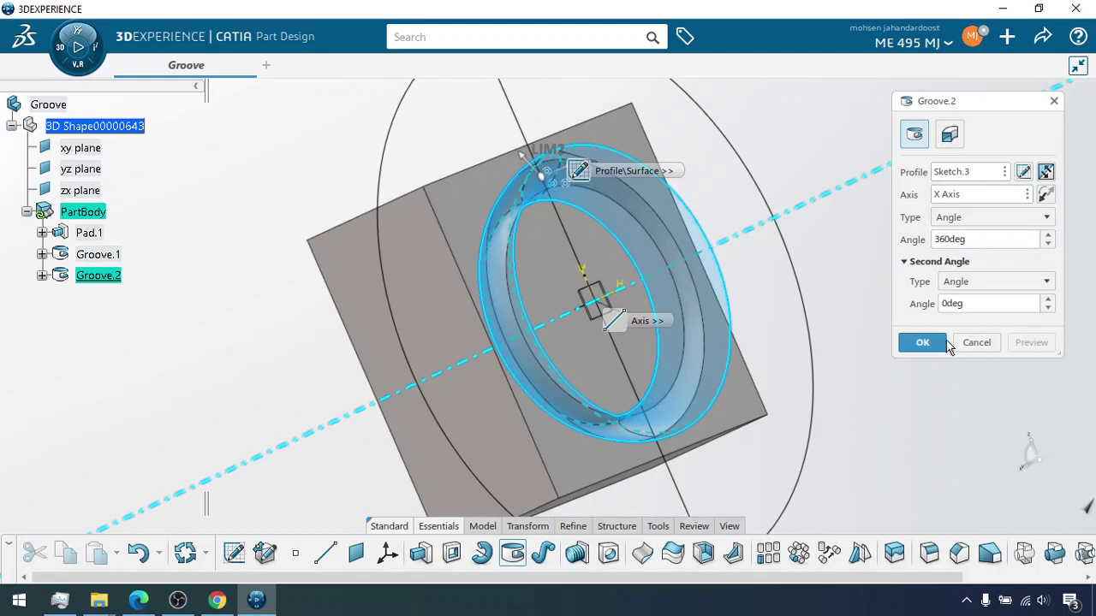
left_click(938, 339)
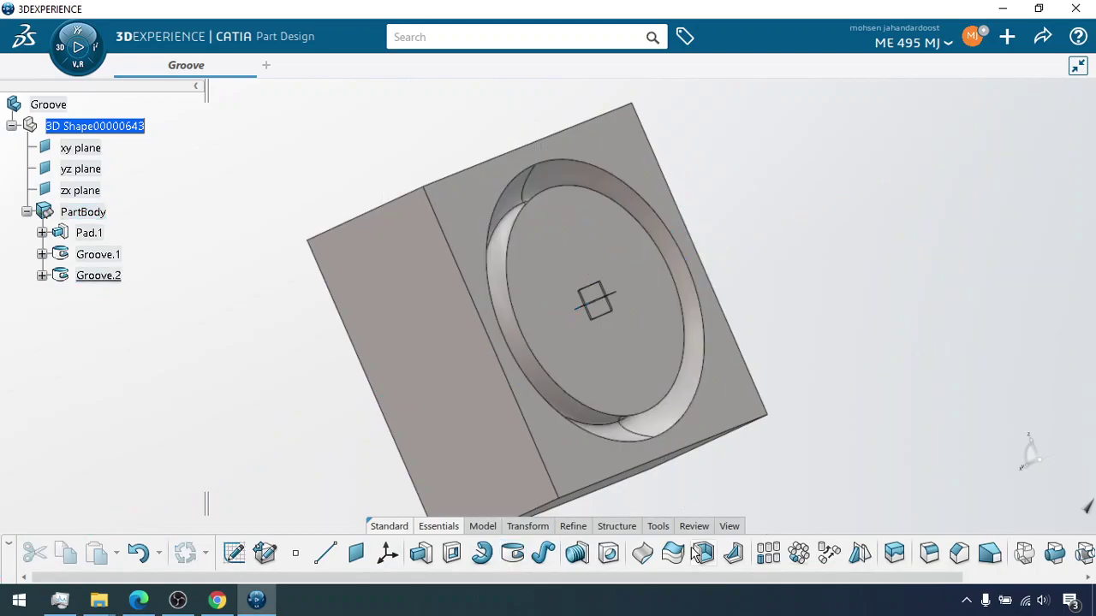
Section the block along the yz, xy and zx planes to examine the elliptical groove, and close the section view.
left_click(728, 525)
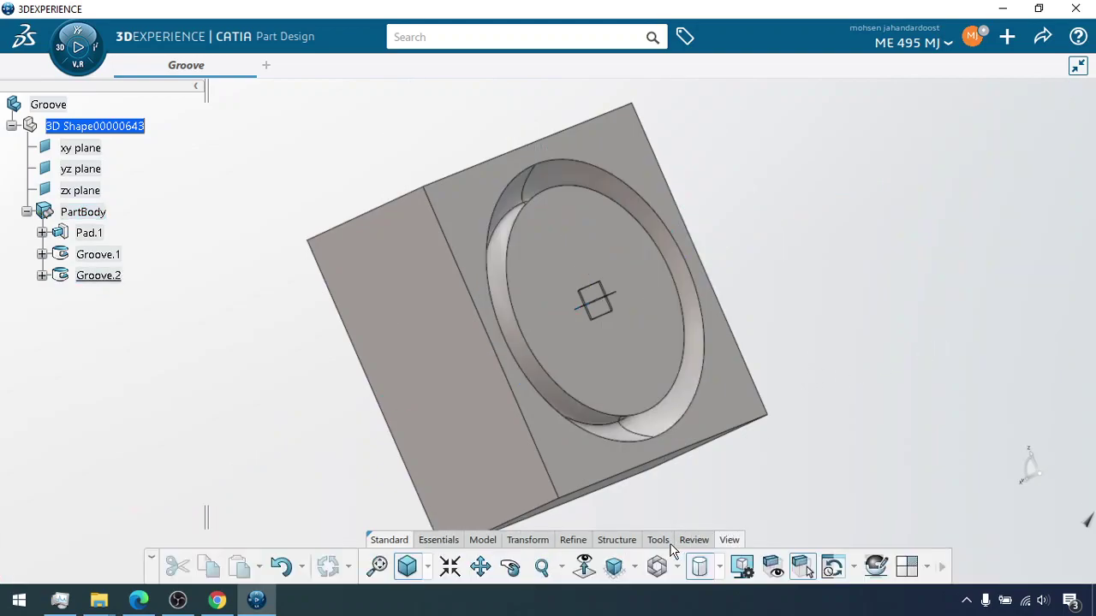
left_click(693, 539)
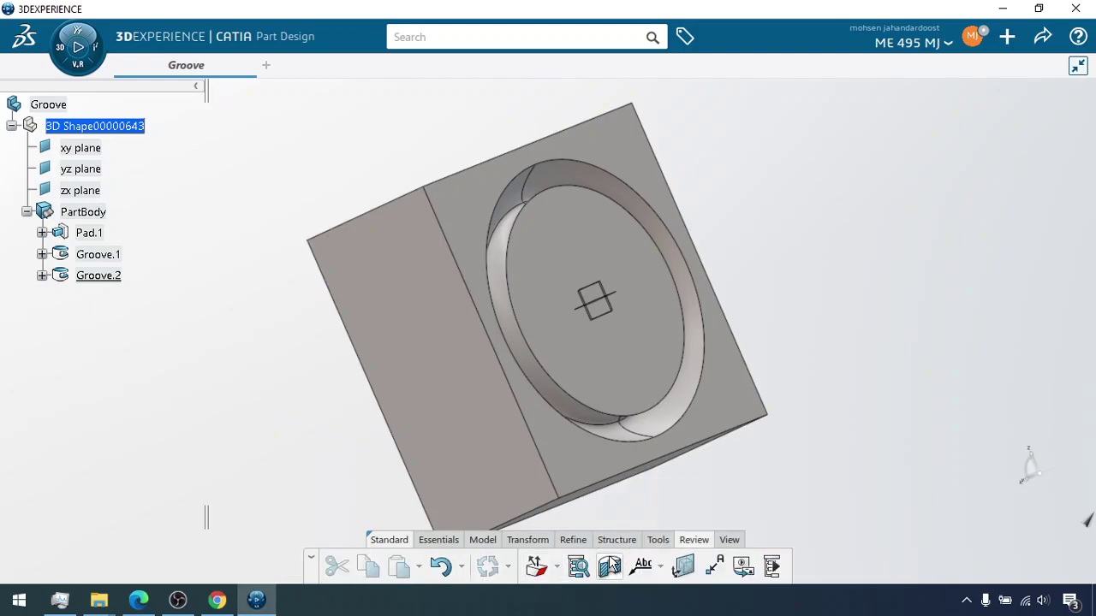
left_click(610, 566)
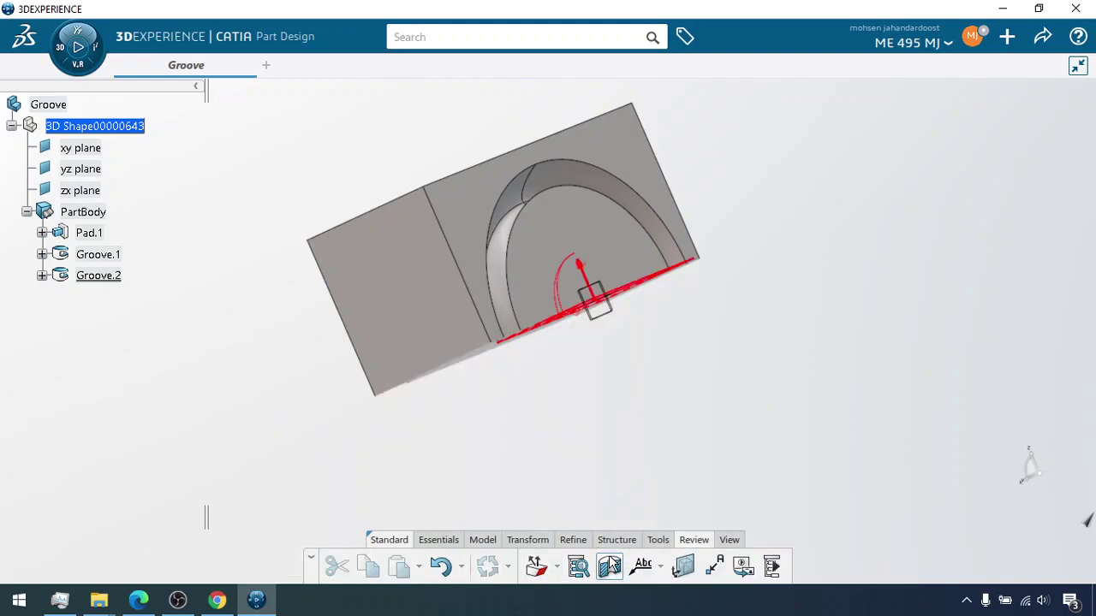
left_click(89, 170)
left_click(88, 148)
left_click(89, 190)
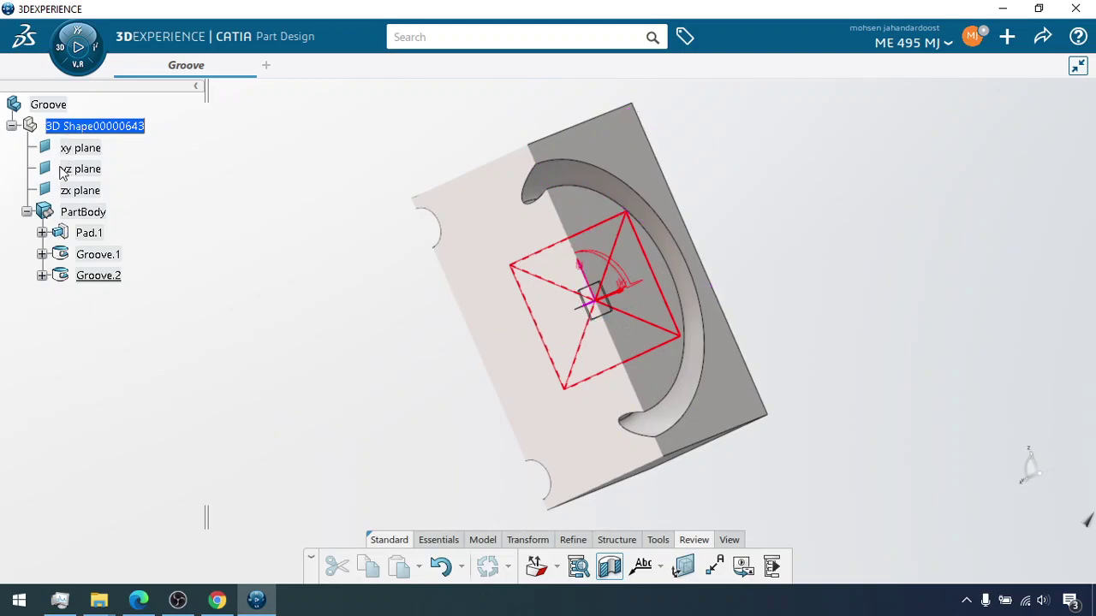
right_click(100, 277)
left_click(239, 242)
left_click(610, 575)
Redefine the elliptical groove as a thin profile with Thickness1 set to 5 mm, previewing it before accepting.
right_click(104, 275)
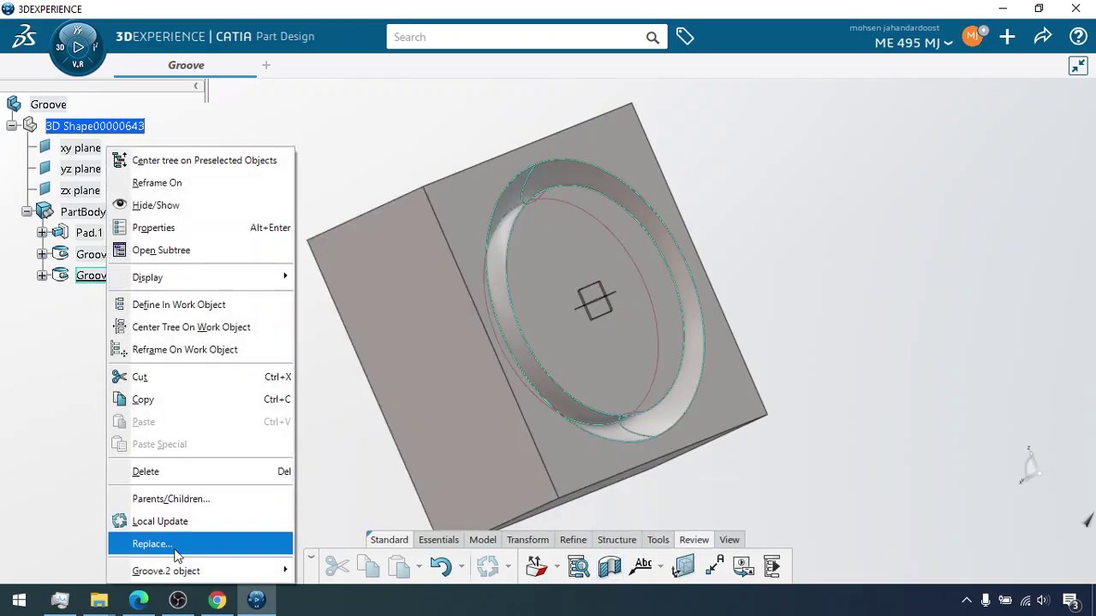
mouse_move(214, 571)
left_click(346, 374)
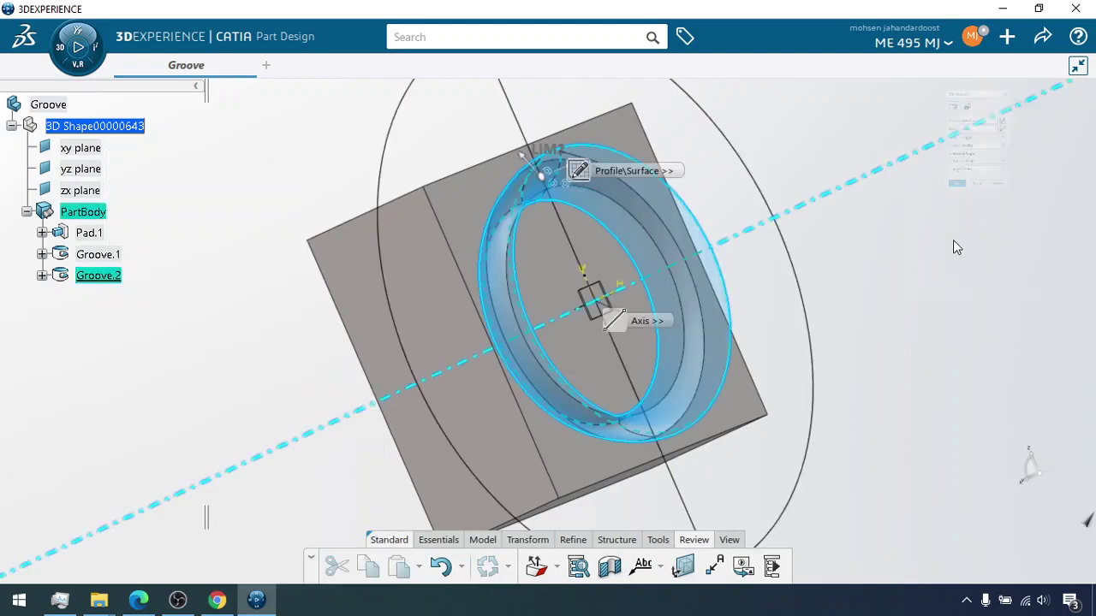
left_click(952, 135)
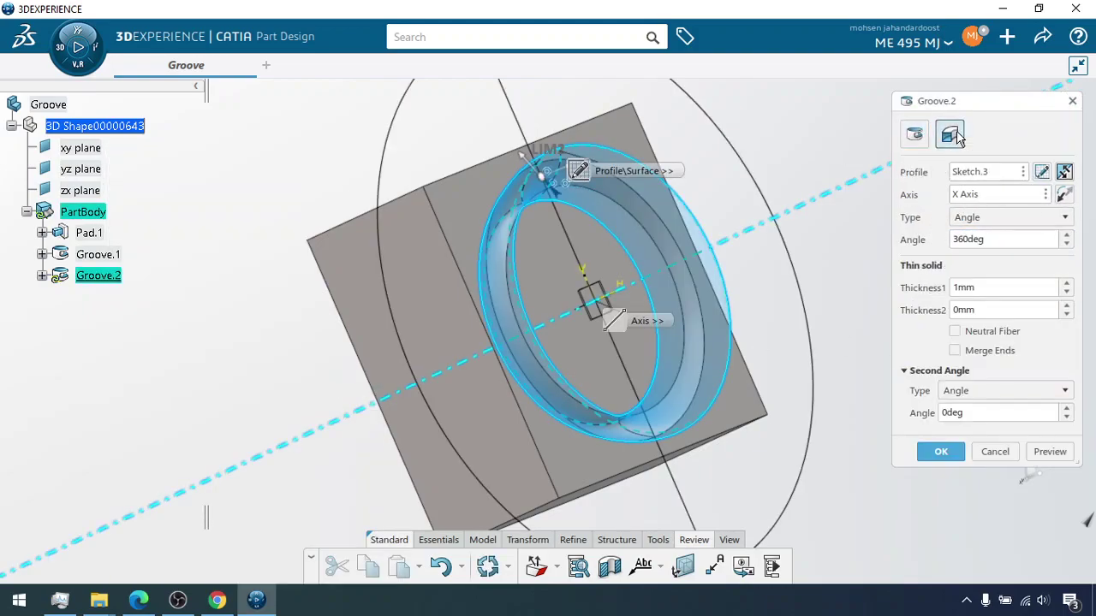
left_click(951, 285)
left_click(484, 539)
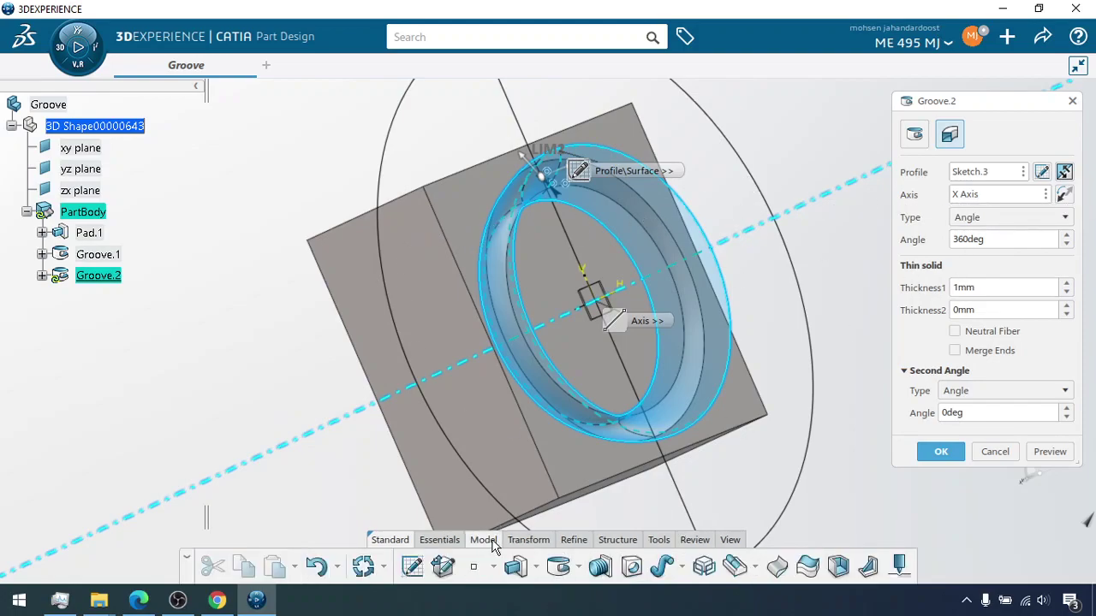
left_click(580, 568)
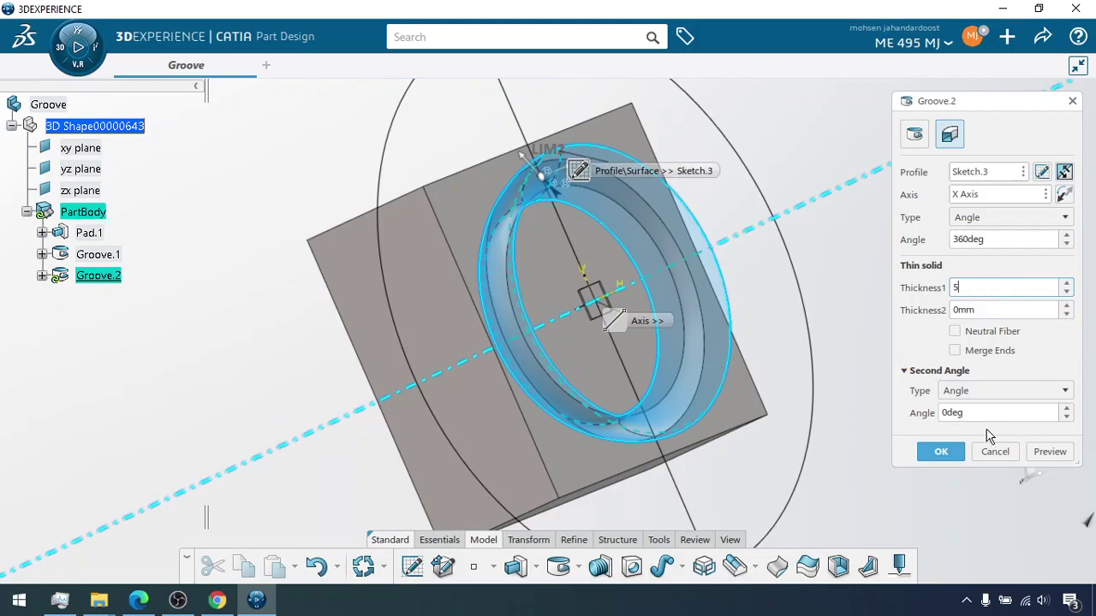
left_click(1063, 464)
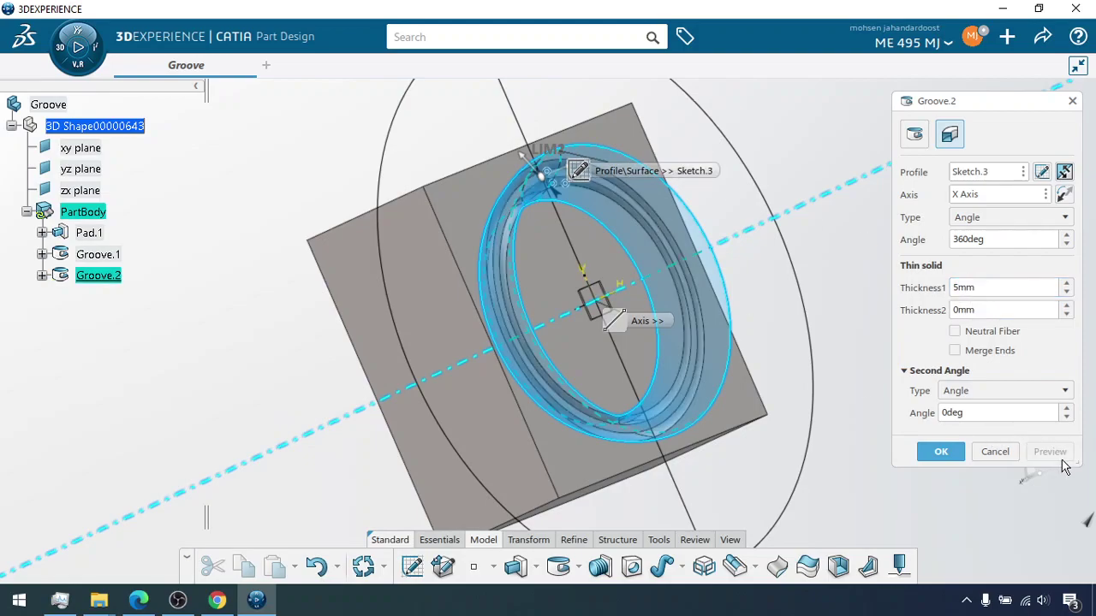
left_click(940, 454)
Section the block along the zx plane, examine the thin groove's cross-section up close, and close the section view.
left_click(829, 272)
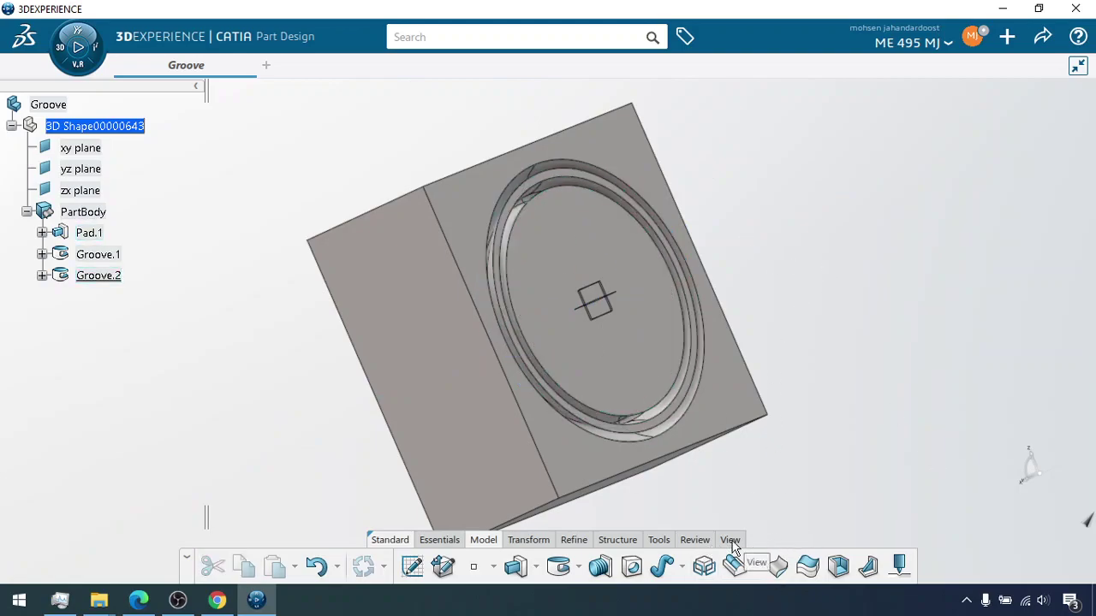
left_click(657, 541)
left_click(610, 568)
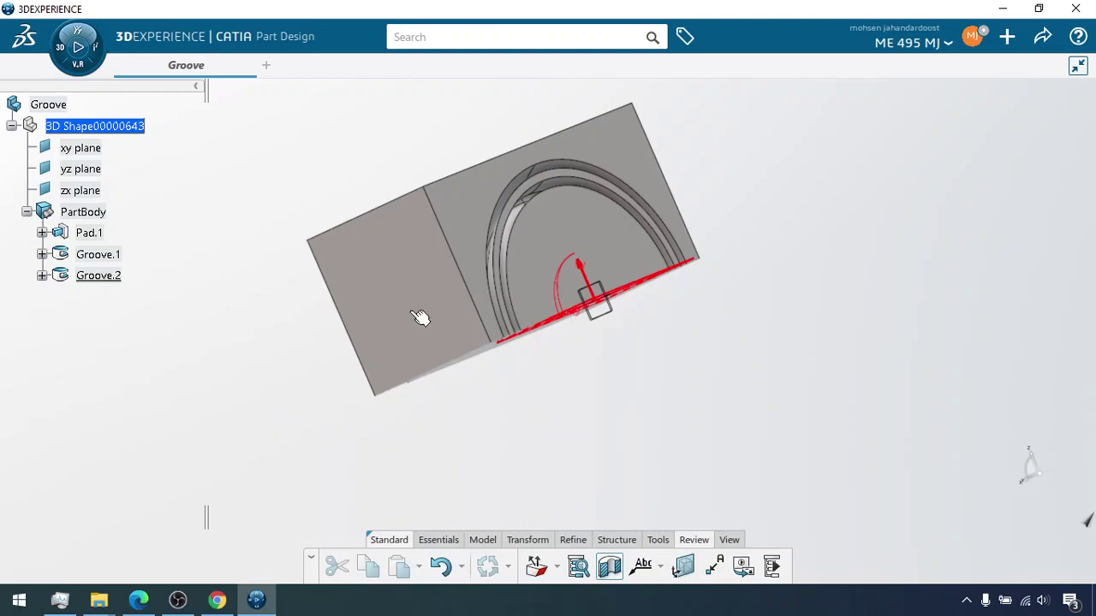
left_click(75, 191)
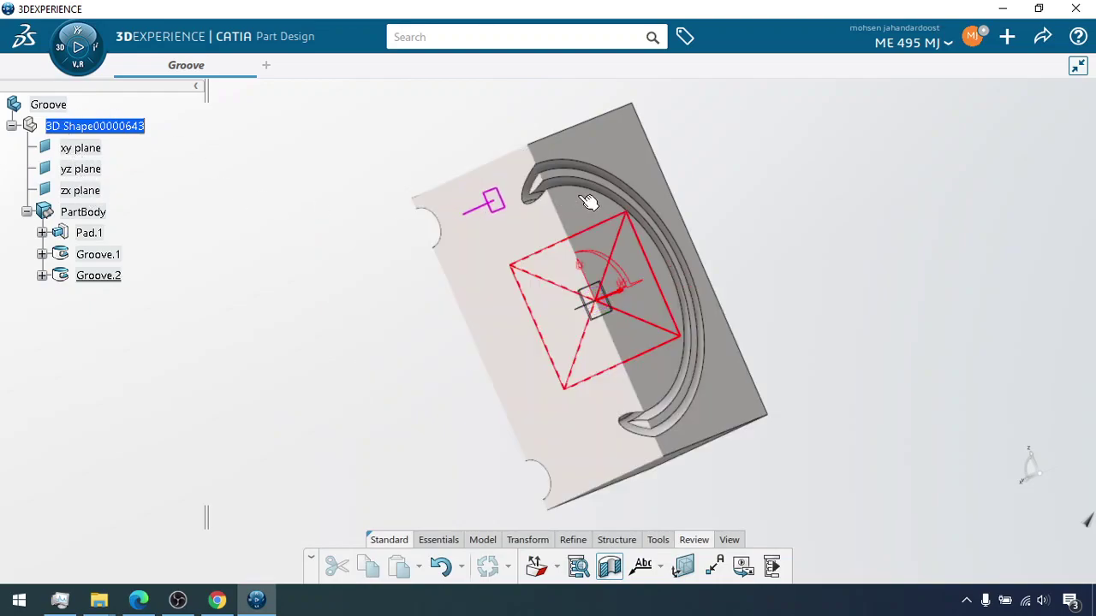
scroll(548, 190, "up", 3)
middle_click_drag(790, 179, 802, 287)
scroll(547, 215, "up", 3)
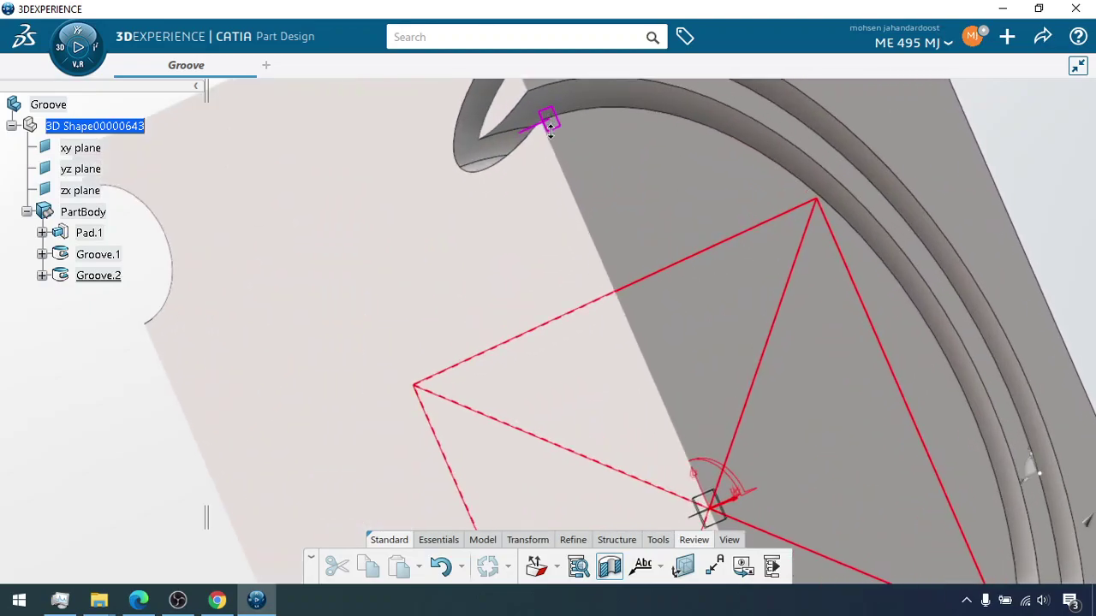
middle_click_drag(547, 215, 562, 308)
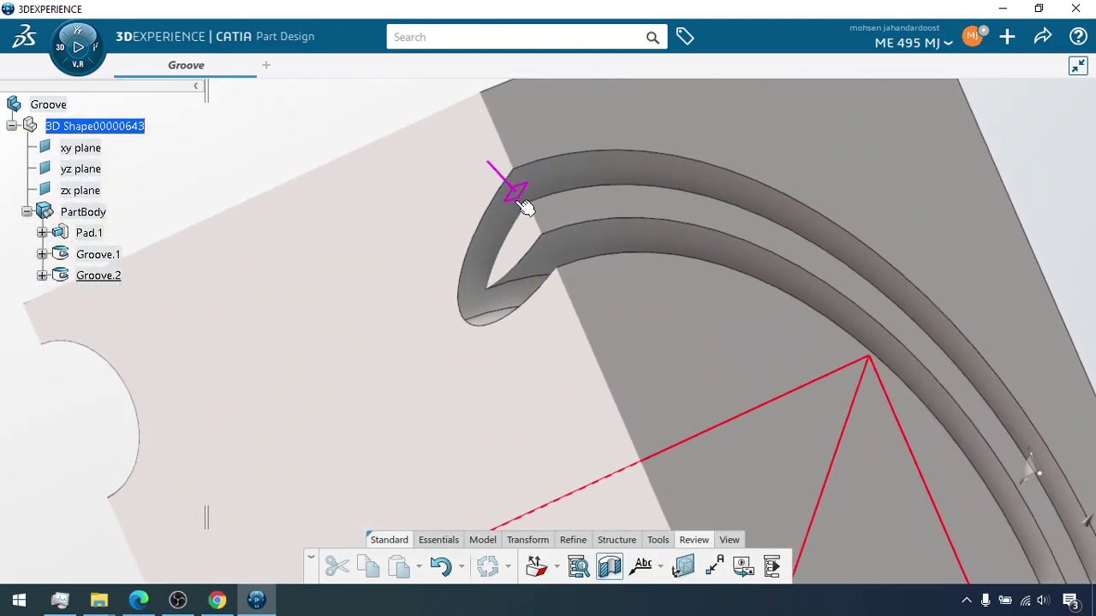
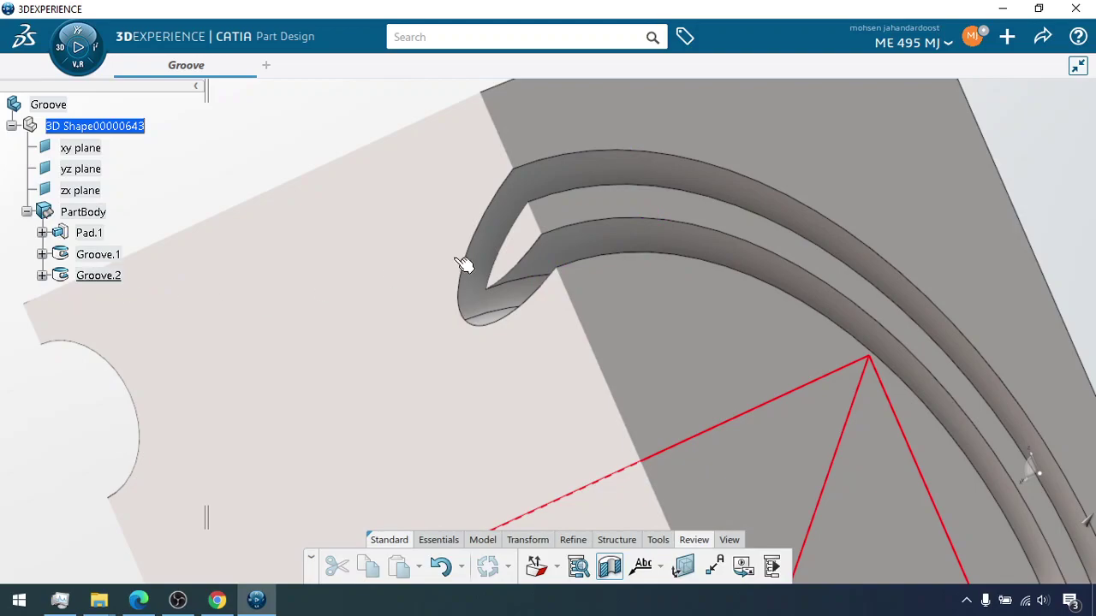
middle_click_drag(579, 238, 581, 458)
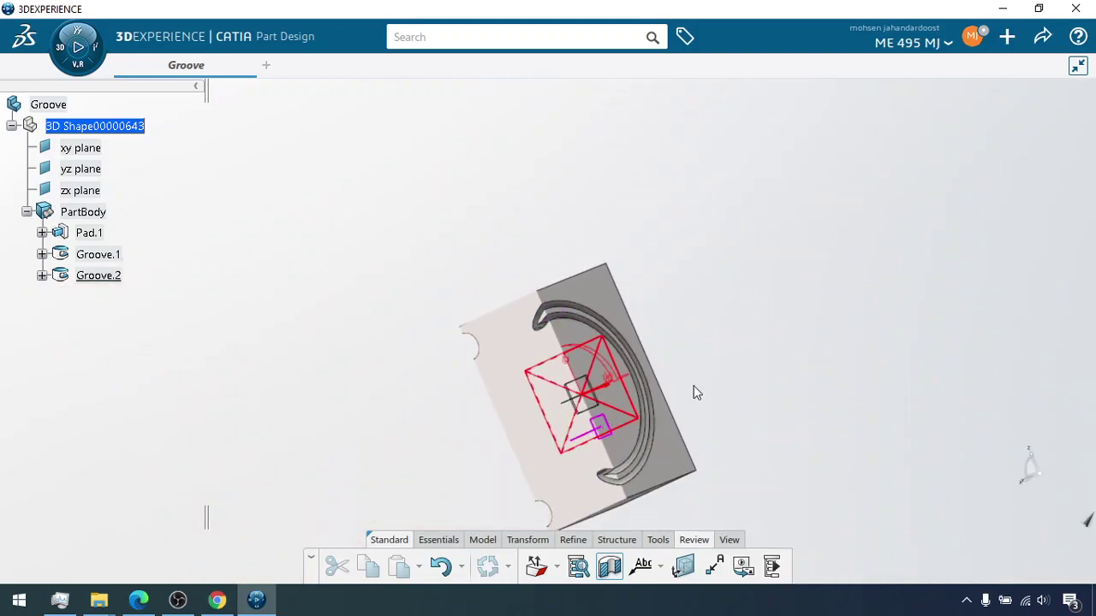
middle_click_drag(694, 391, 693, 273)
mouse_move(796, 248)
middle_mouse_down()
mouse_move(795, 173)
mouse_move(788, 245)
middle_mouse_up()
left_click(607, 572)
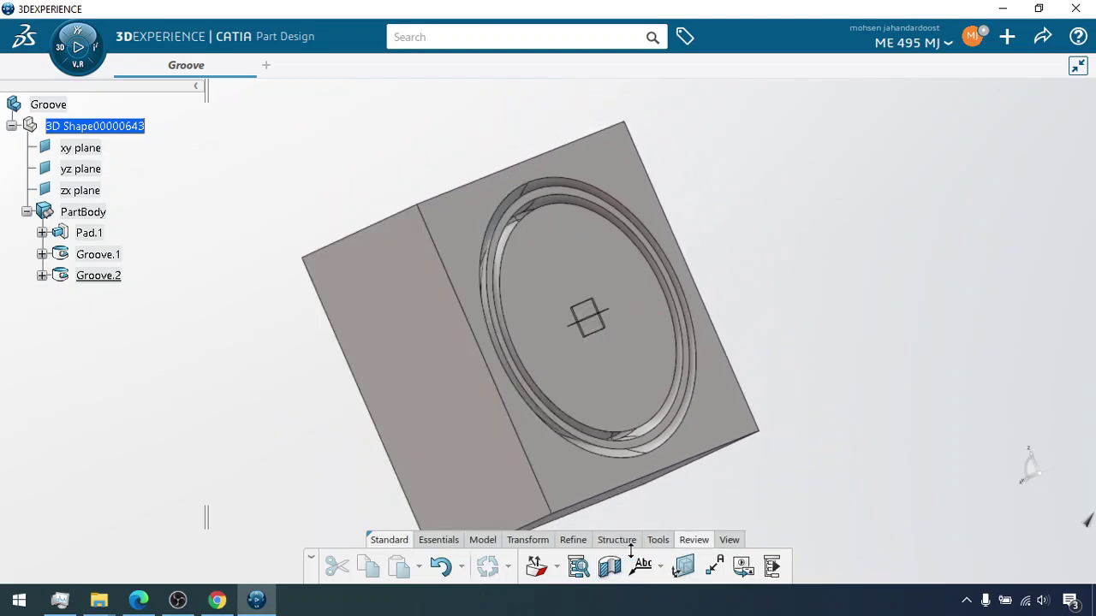
Reopen the elliptical groove's definition, preview the thin profile with Neutral Fiber enabled, and disable that option again.
left_click(495, 540)
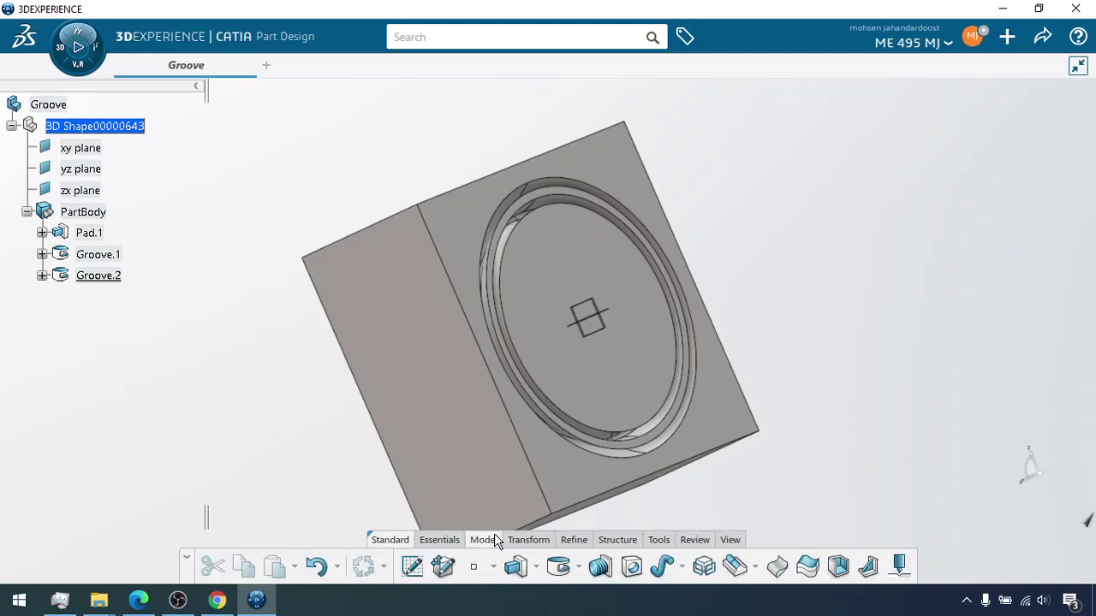
right_click(98, 276)
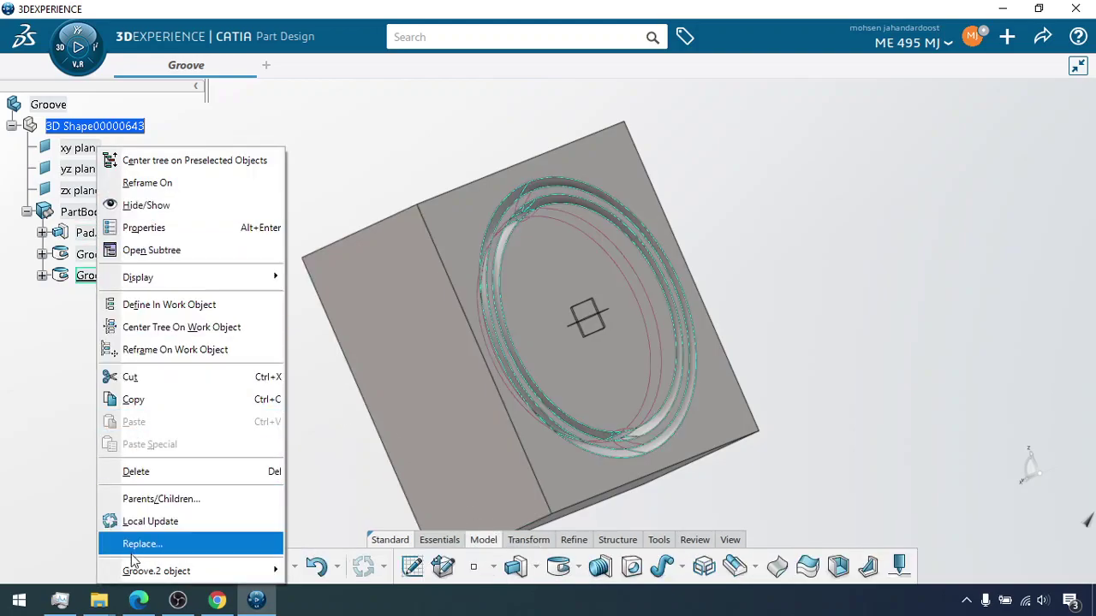
mouse_move(171, 570)
left_click(296, 378)
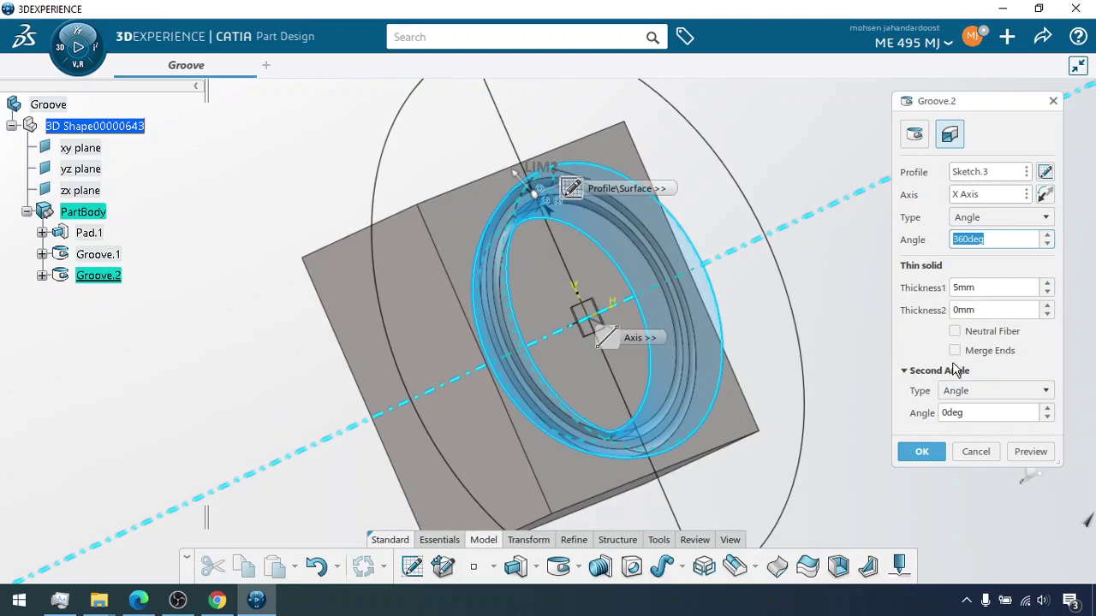
left_click(956, 332)
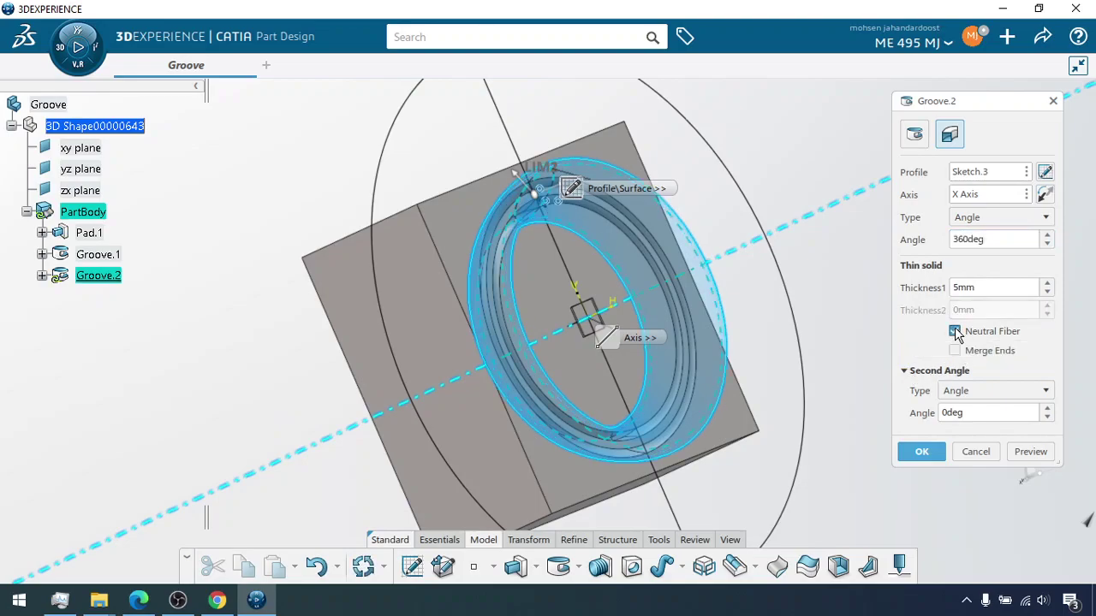
middle_click_drag(541, 219, 518, 202)
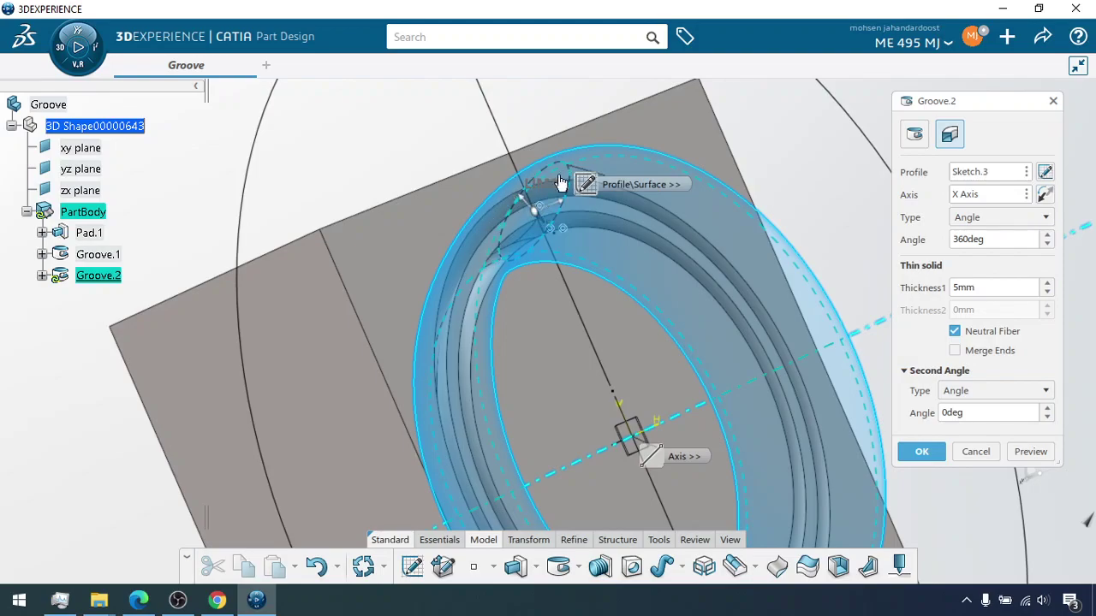
left_click(1033, 452)
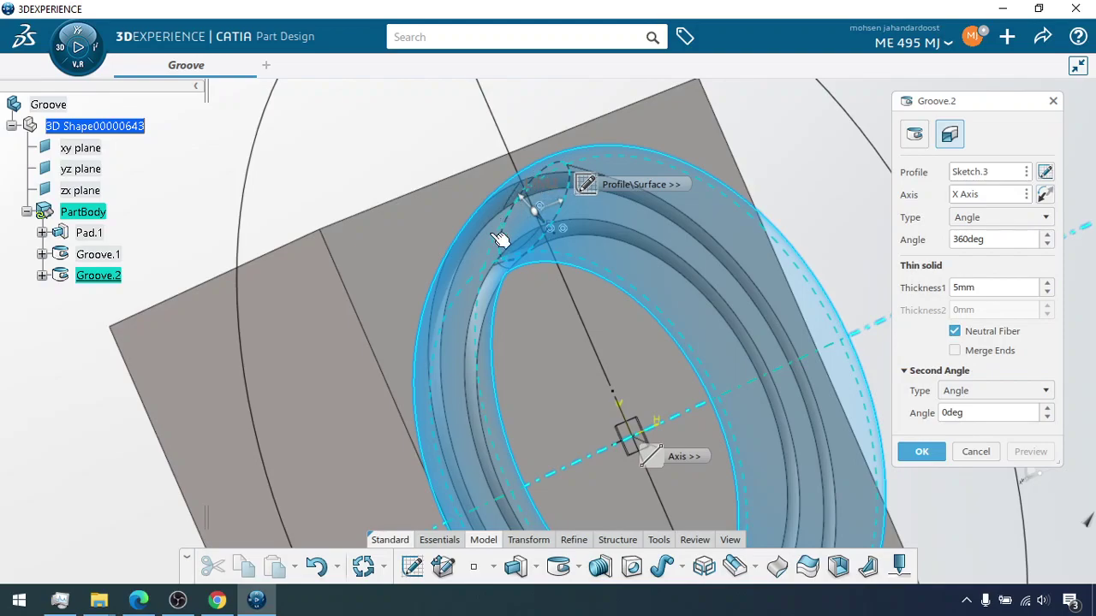
left_click(959, 332)
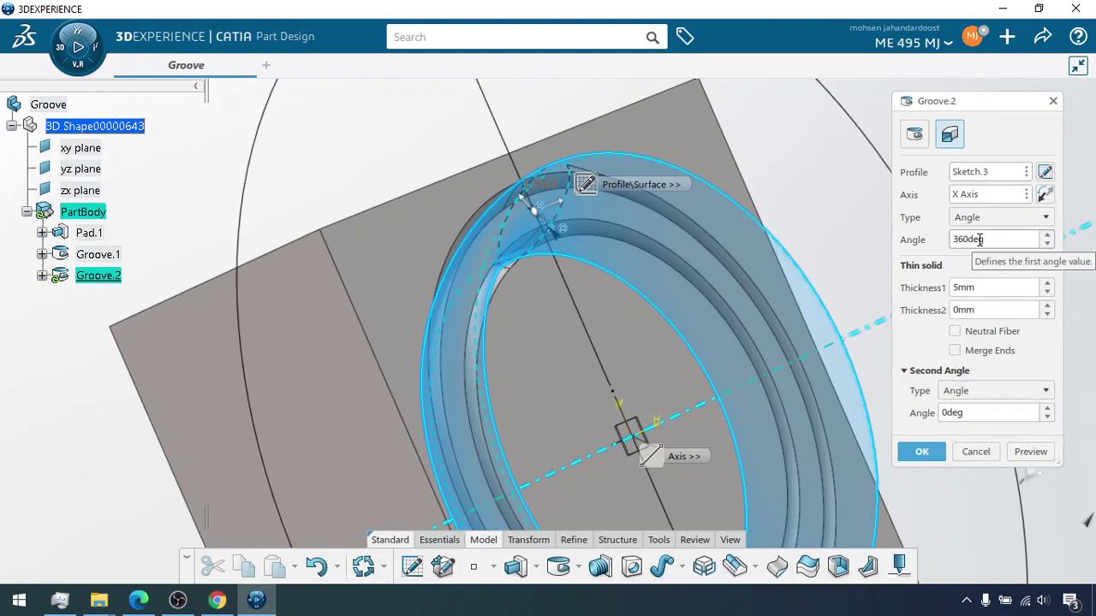
Switch the elliptical groove back to a solid profile, set its first angle to 90 deg, and preview it.
left_click_drag(986, 239, 939, 240)
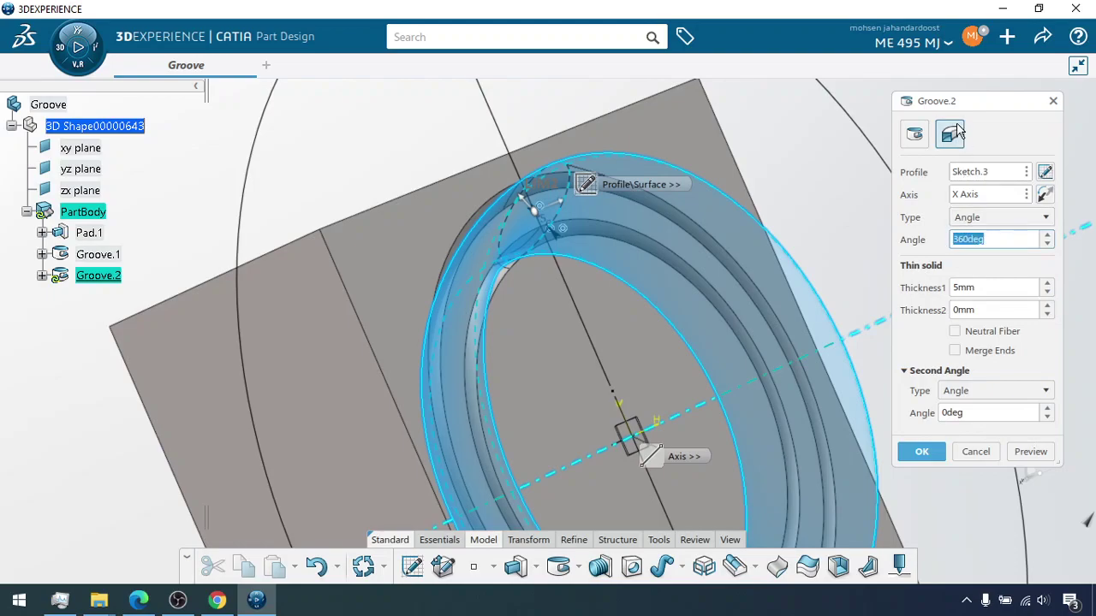
left_click(917, 136)
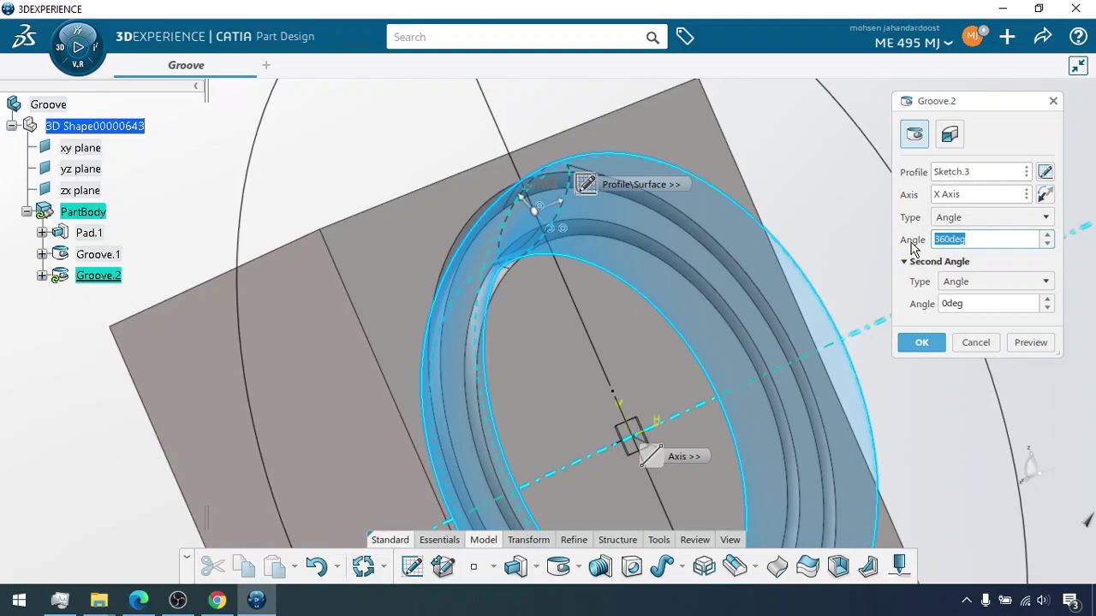
left_click(1030, 343)
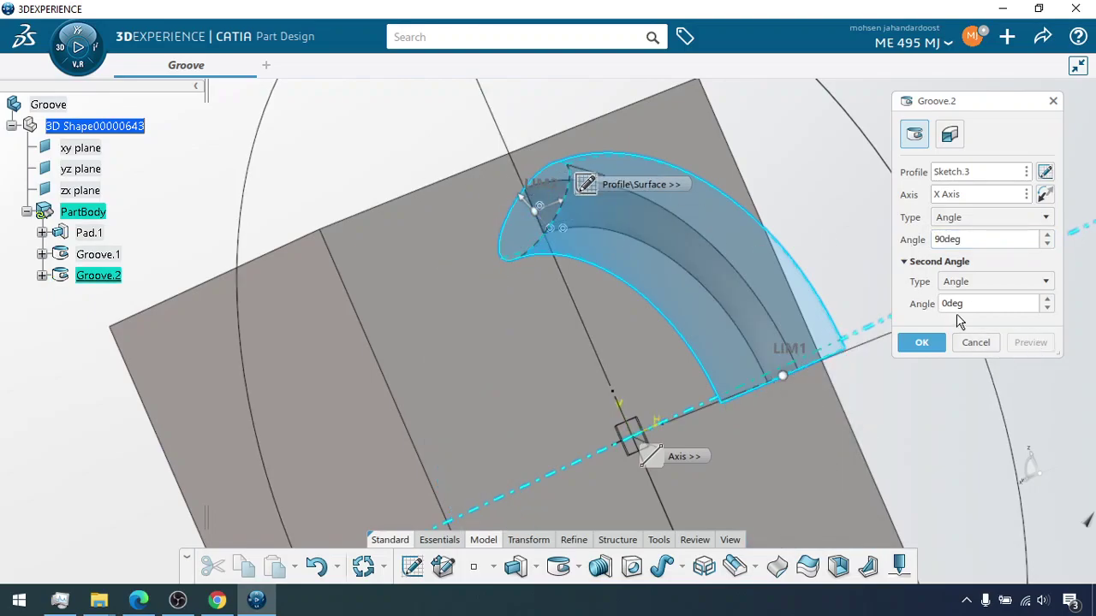
Set the elliptical groove's second angle to 60 deg, preview the partial groove, and accept the definition.
left_click(986, 289)
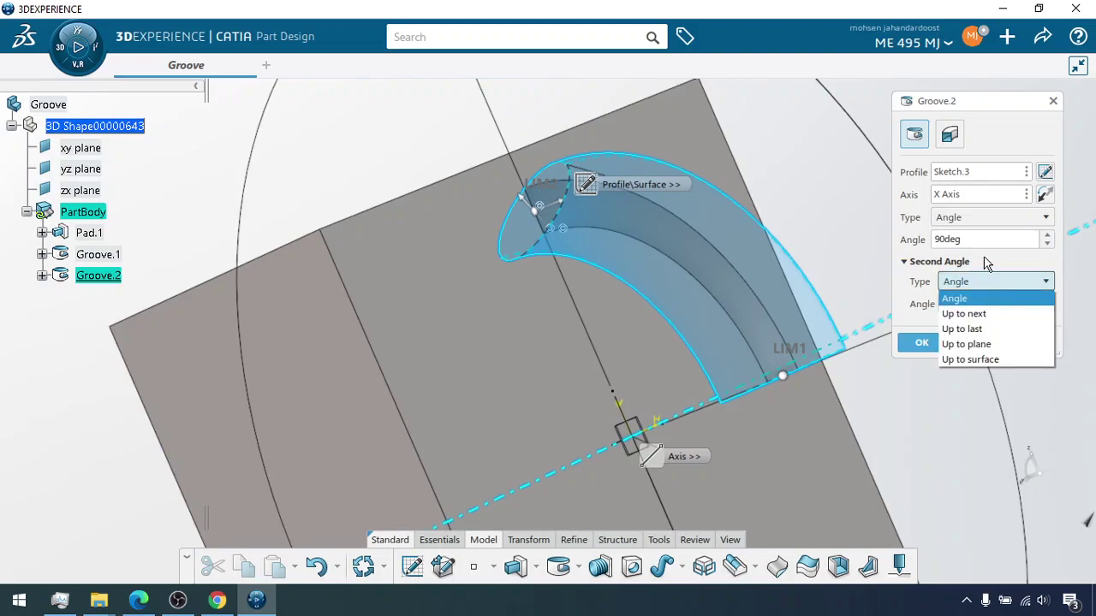
left_click(984, 264)
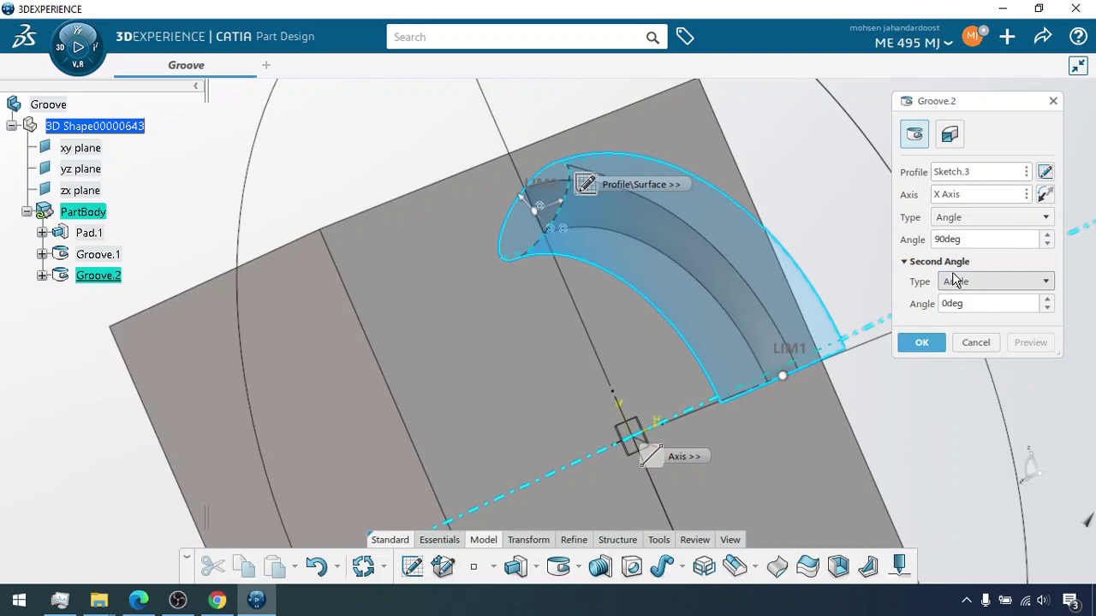
double_click(974, 303)
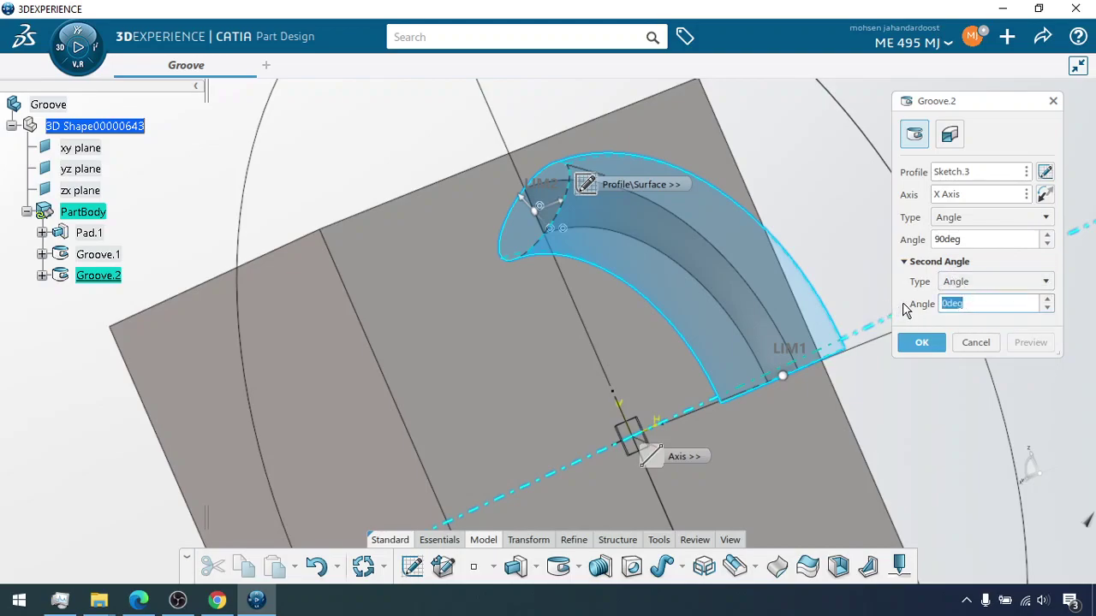
type("60")
key("Return")
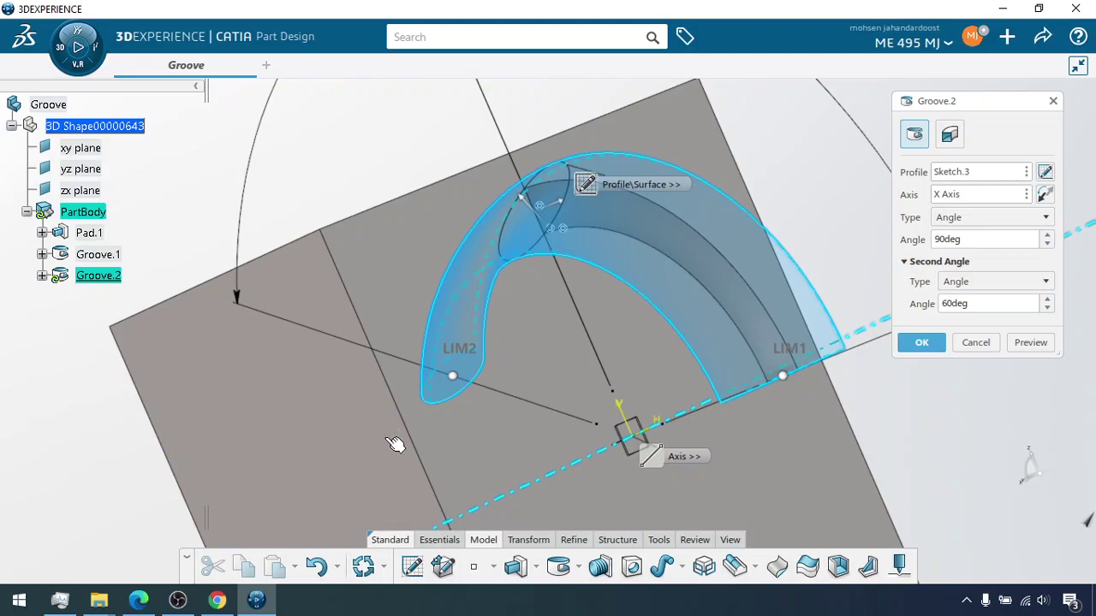
left_click(1035, 342)
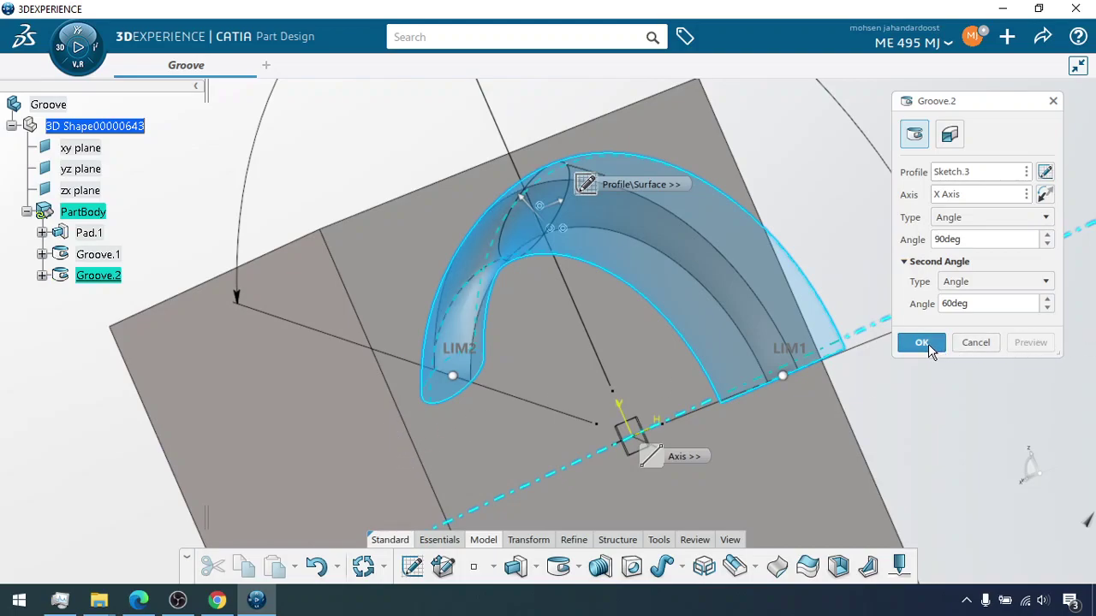
left_click(921, 342)
left_click(933, 398)
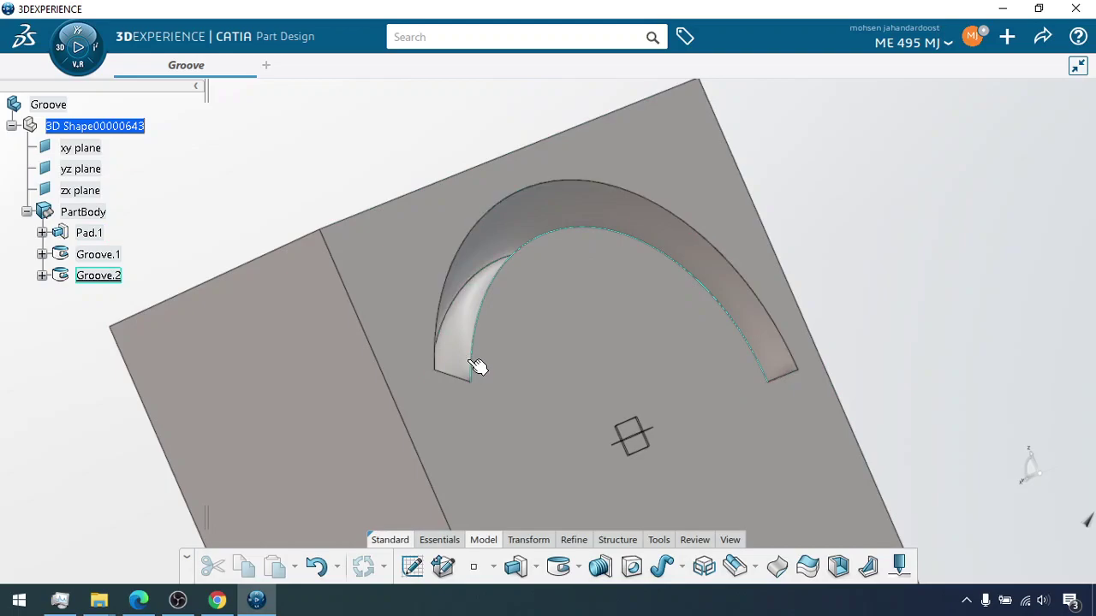
middle_click_drag(906, 260, 752, 339, "ctrl")
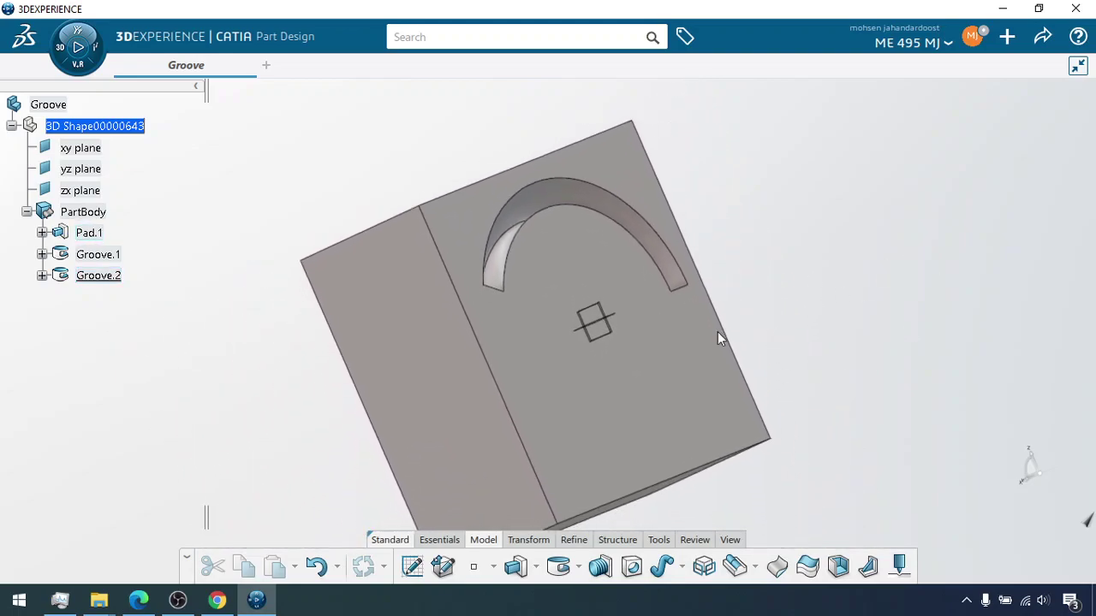
Reopen the elliptical groove's definition, review the limit types offered for the first angle, and cancel without changing it.
right_click(88, 283)
key("Escape")
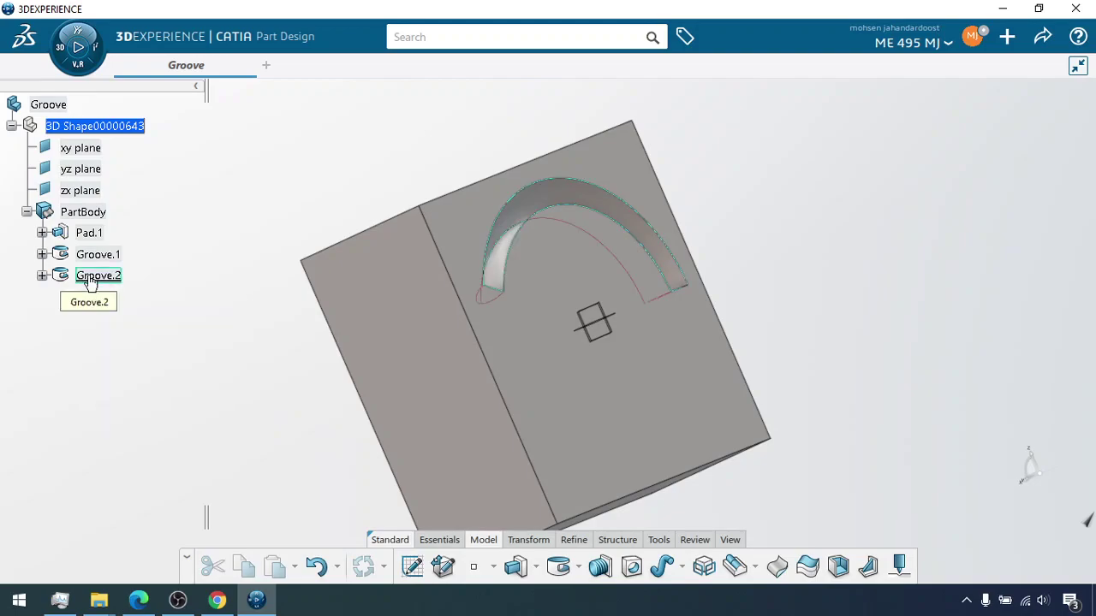
right_click(90, 282)
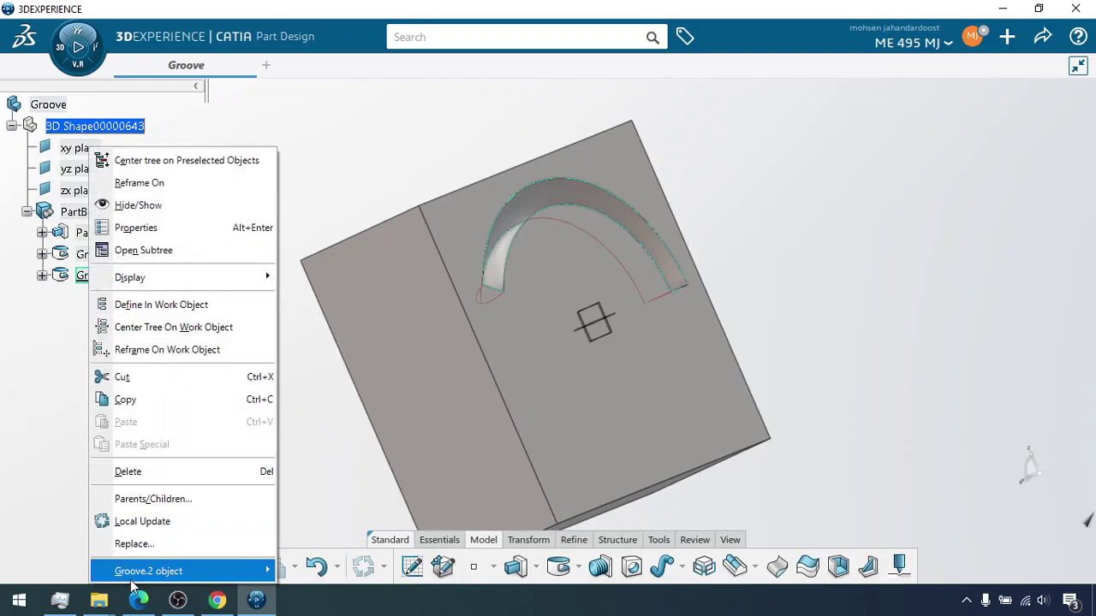
left_click(323, 377)
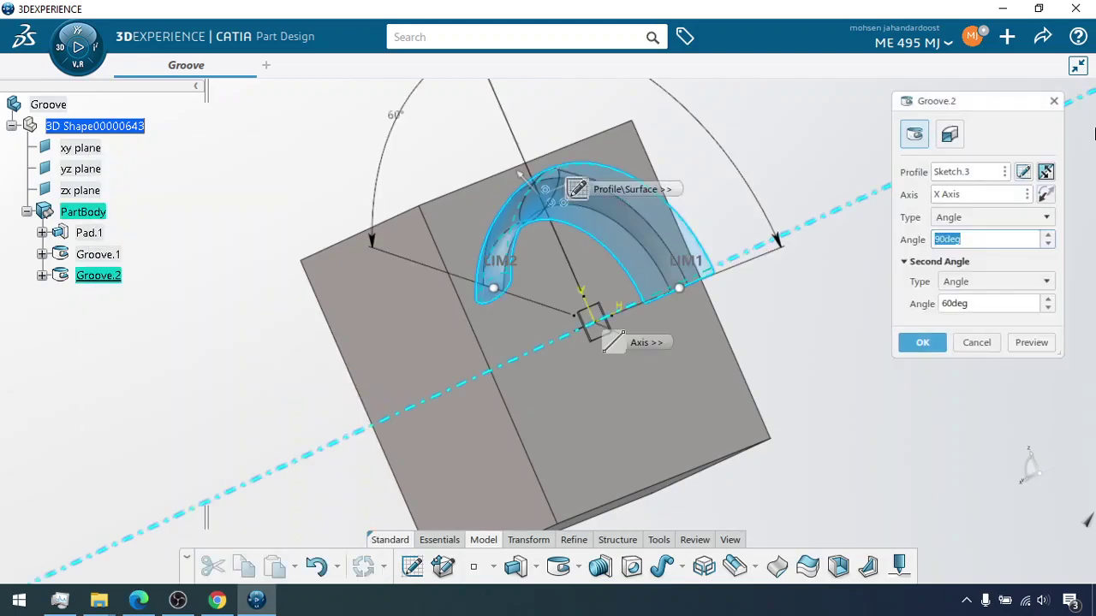
left_click(1036, 219)
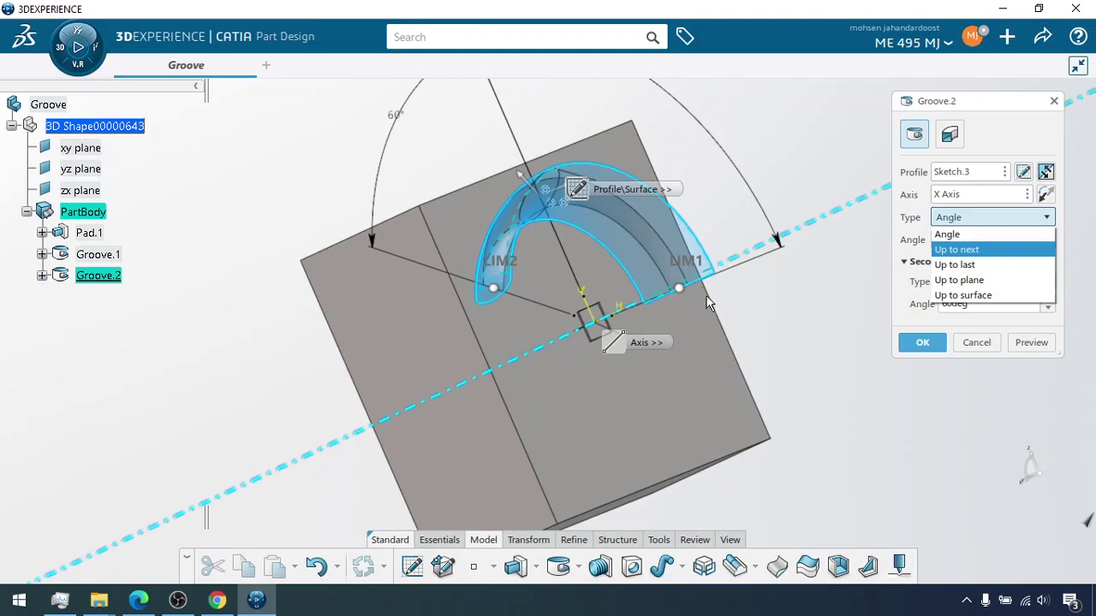
key("Down")
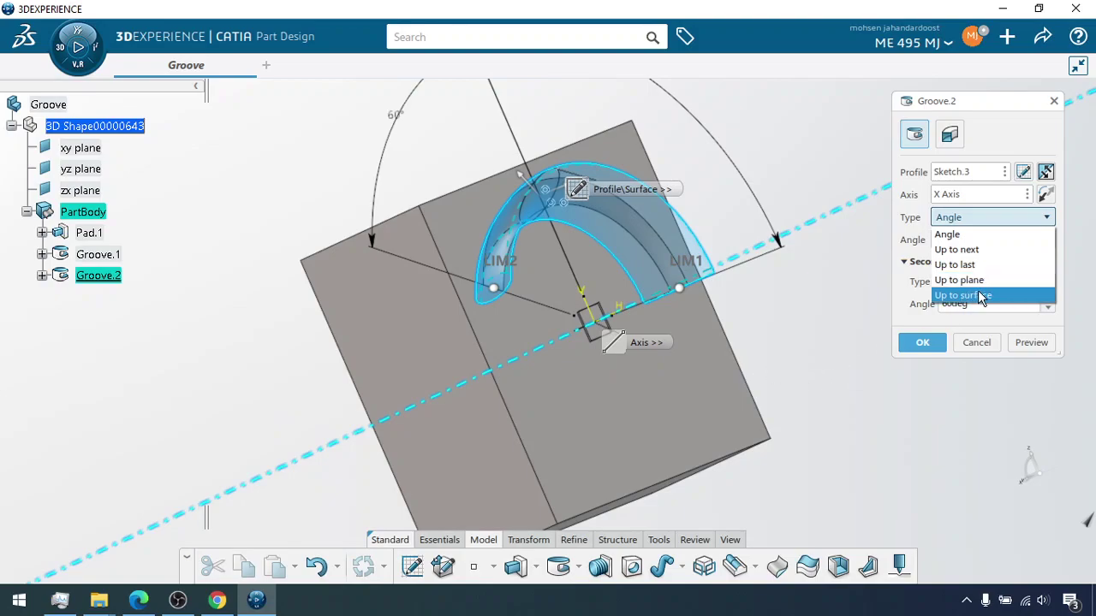
left_click(946, 234)
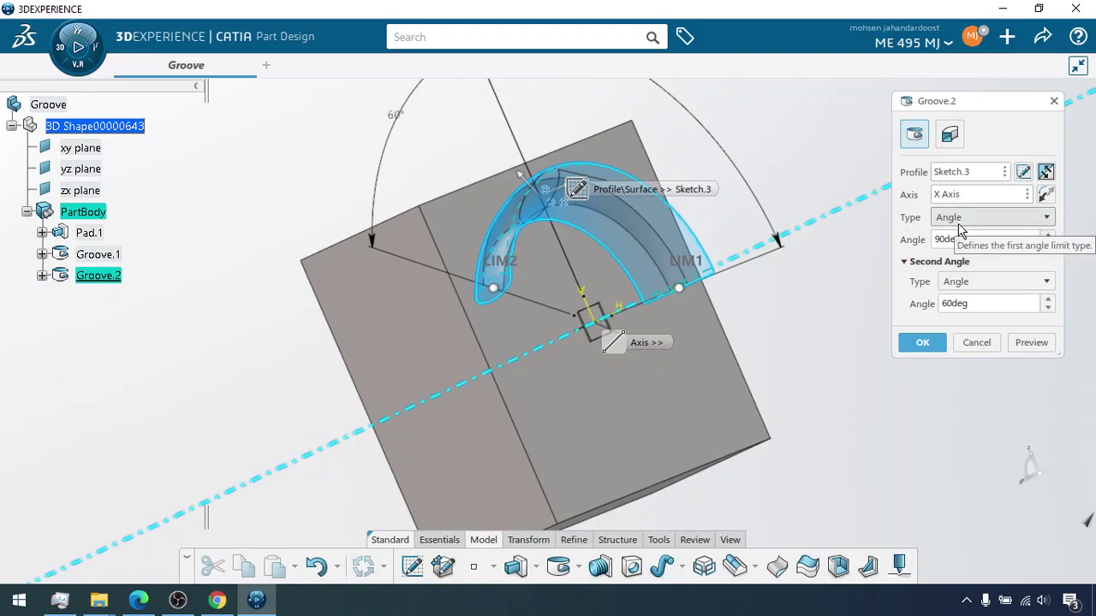
left_click(968, 353)
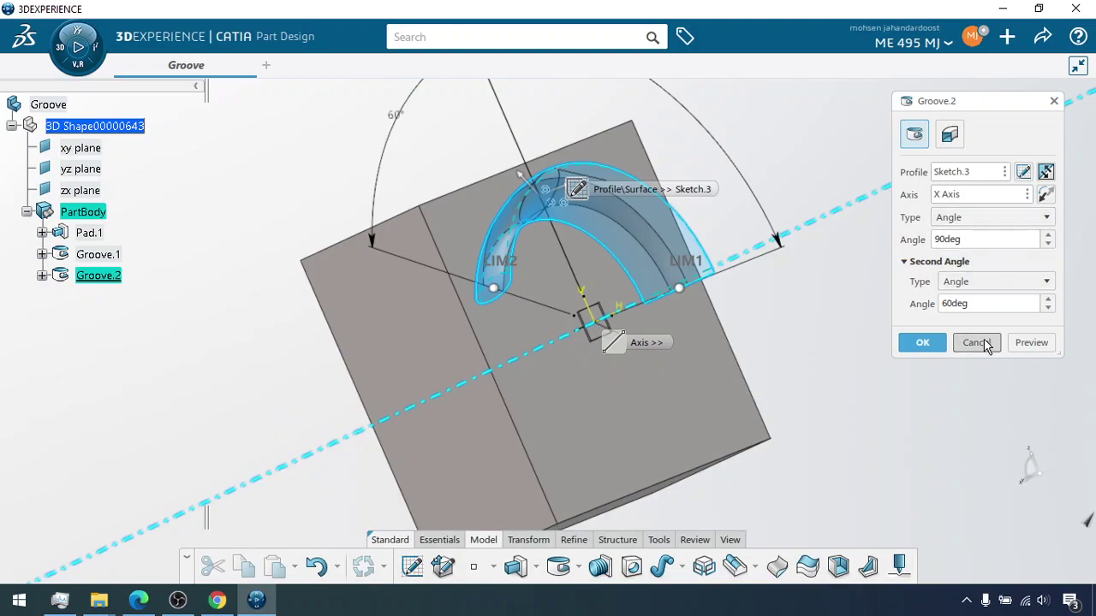
Edit the groove's profile sketch, adding a slanted line near the origin as a construction element, and exit the sketch.
left_click(42, 276)
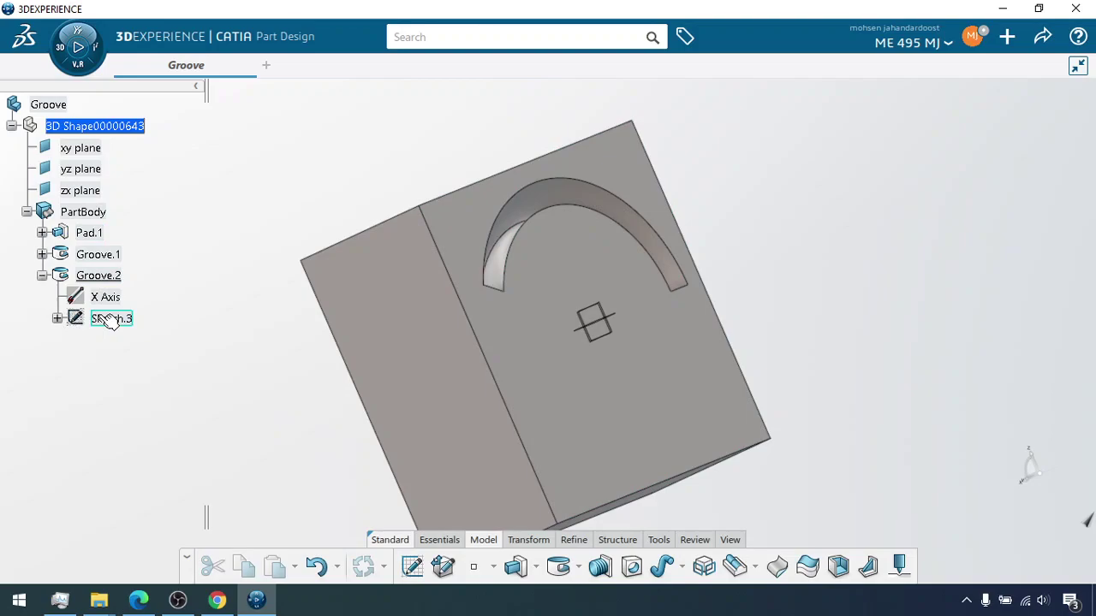
right_click(100, 318)
mouse_move(227, 571)
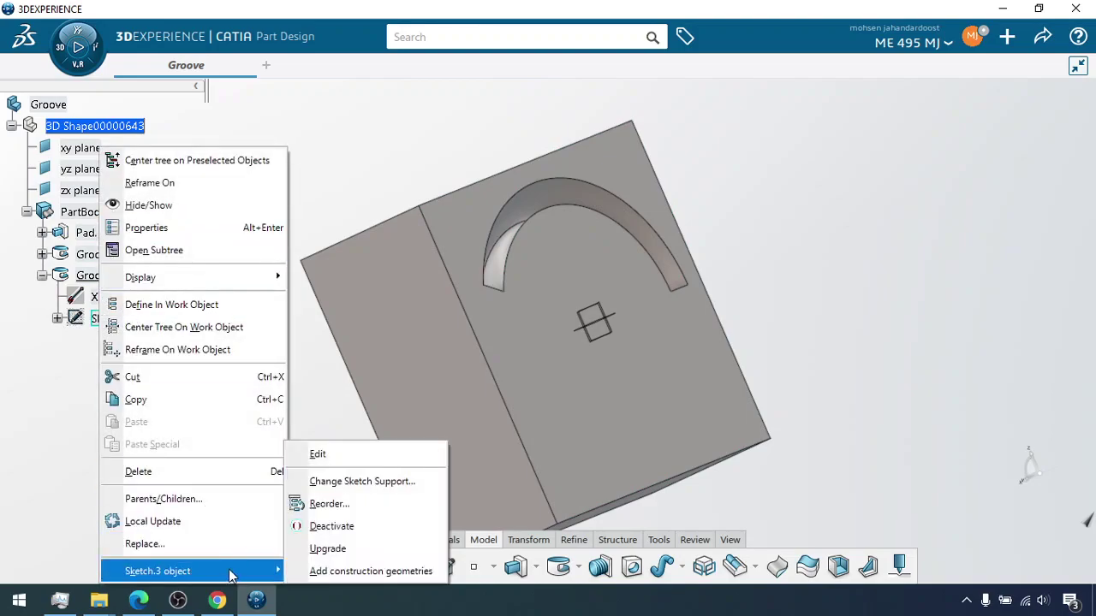
left_click(344, 456)
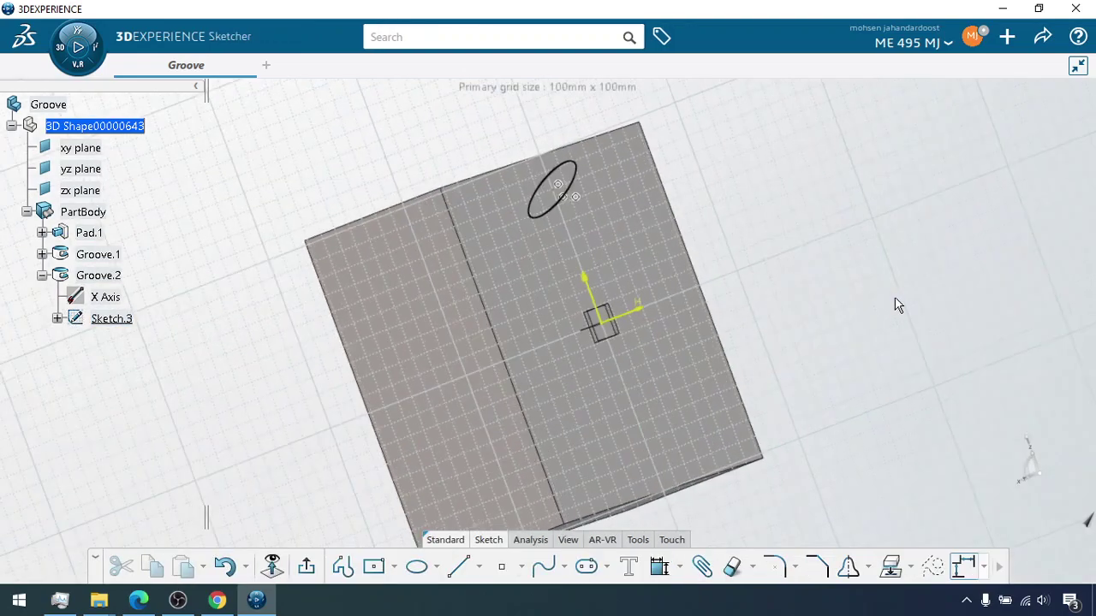
left_click(458, 568)
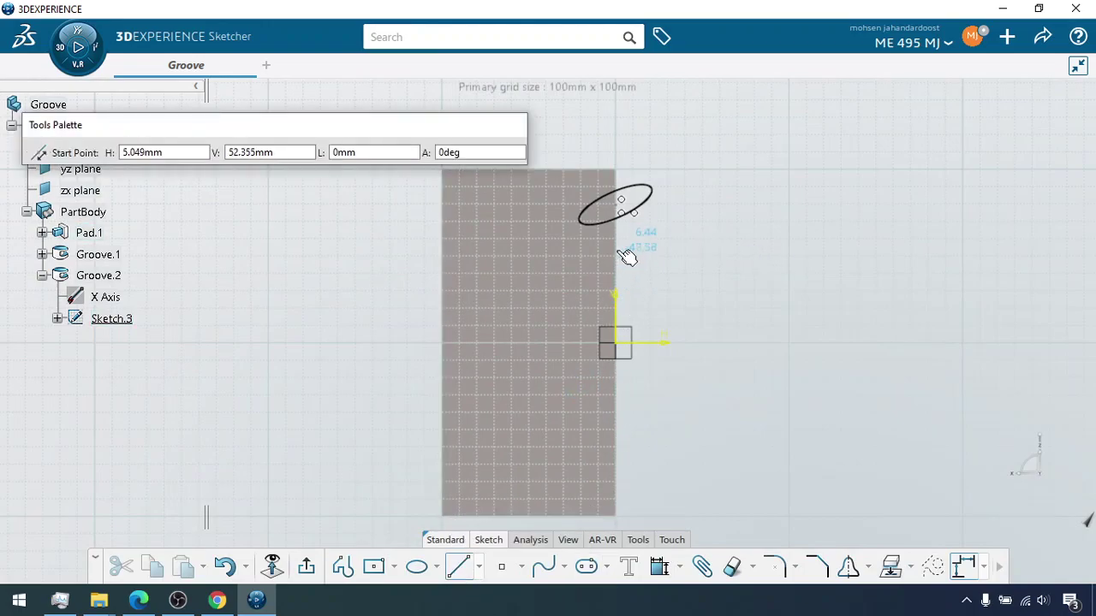
left_click(593, 293)
left_click(654, 332)
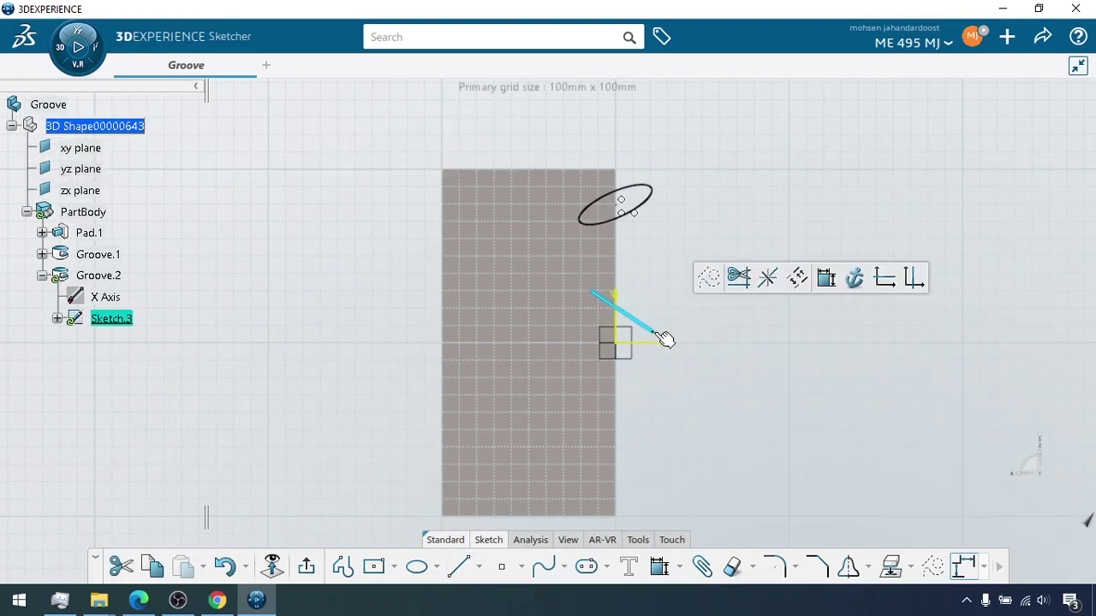
left_click(708, 277)
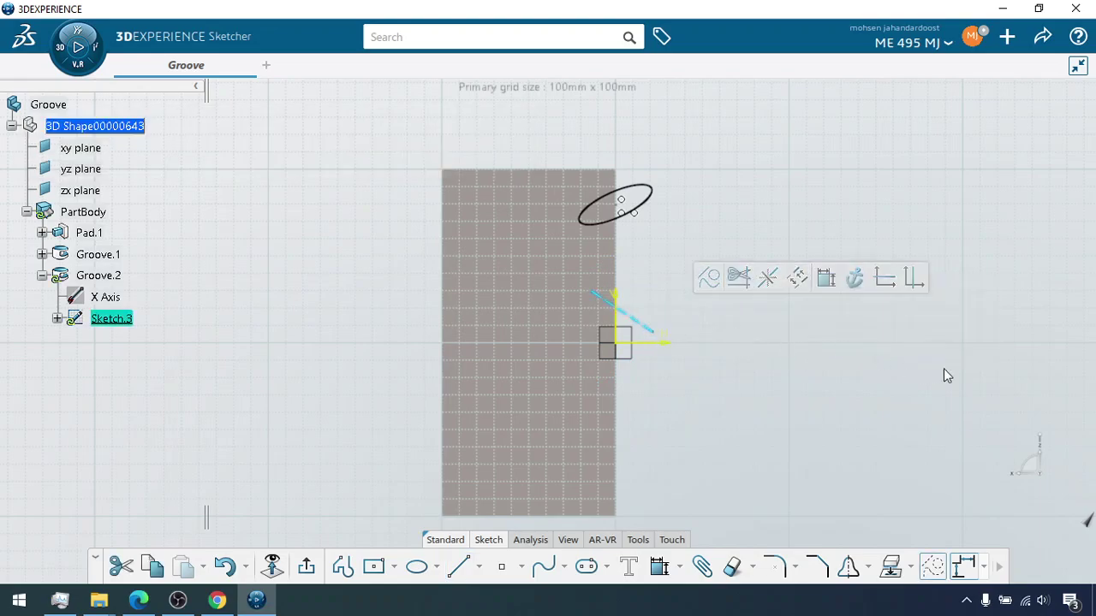
left_click(306, 567)
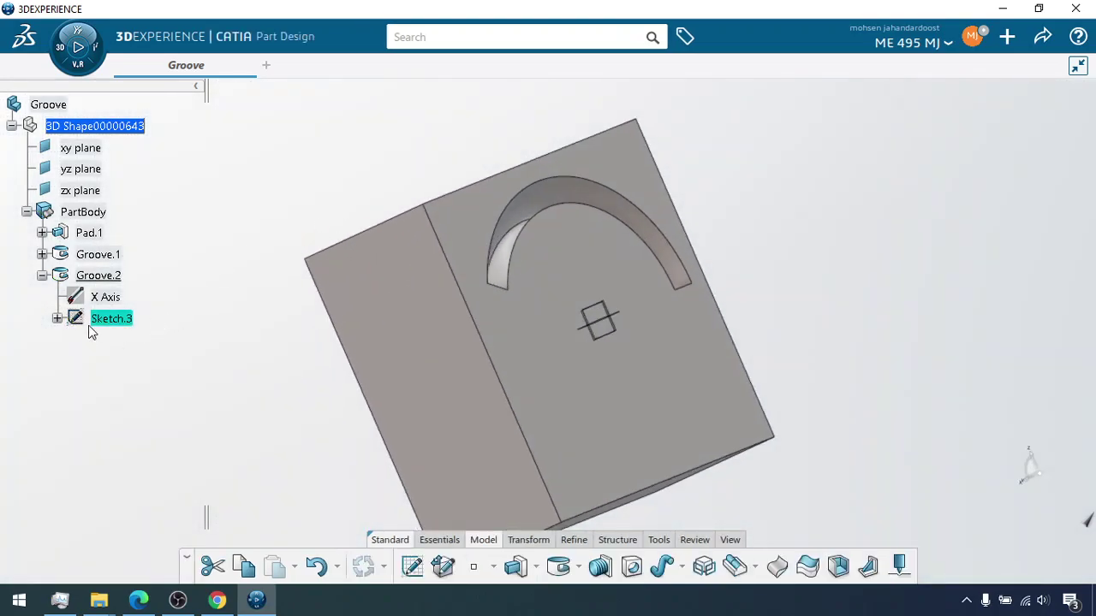
Add construction geometries to the groove's profile sketch, Sketch.3, so they are available in the part.
right_click(111, 319)
mouse_move(184, 570)
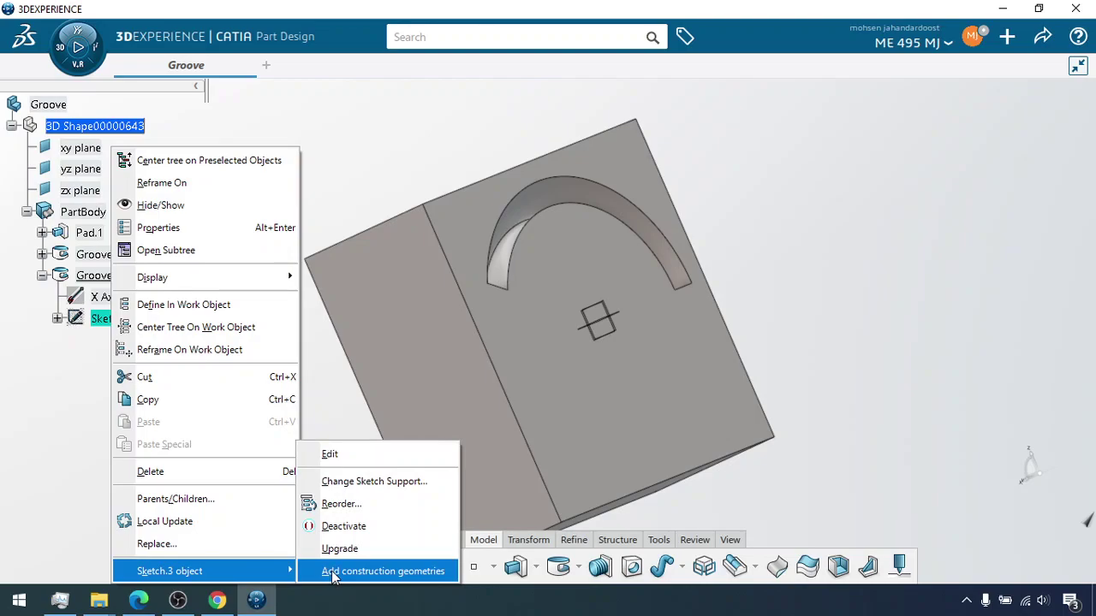
left_click(347, 571)
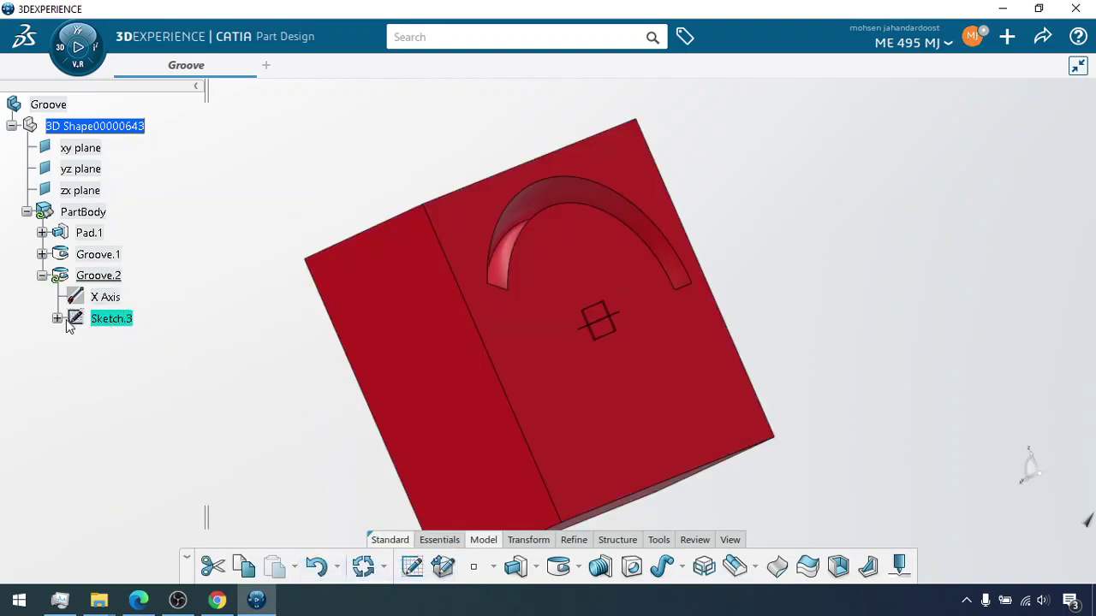
Try deleting the elliptical groove together with its aggregated elements, and undo the deletion.
right_click(108, 281)
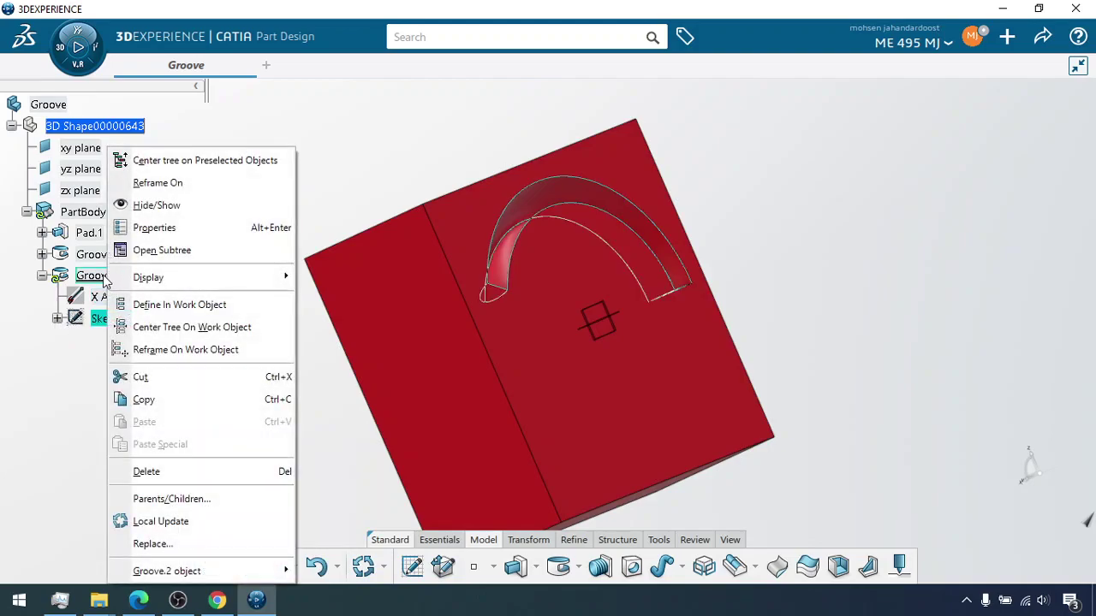
left_click(209, 471)
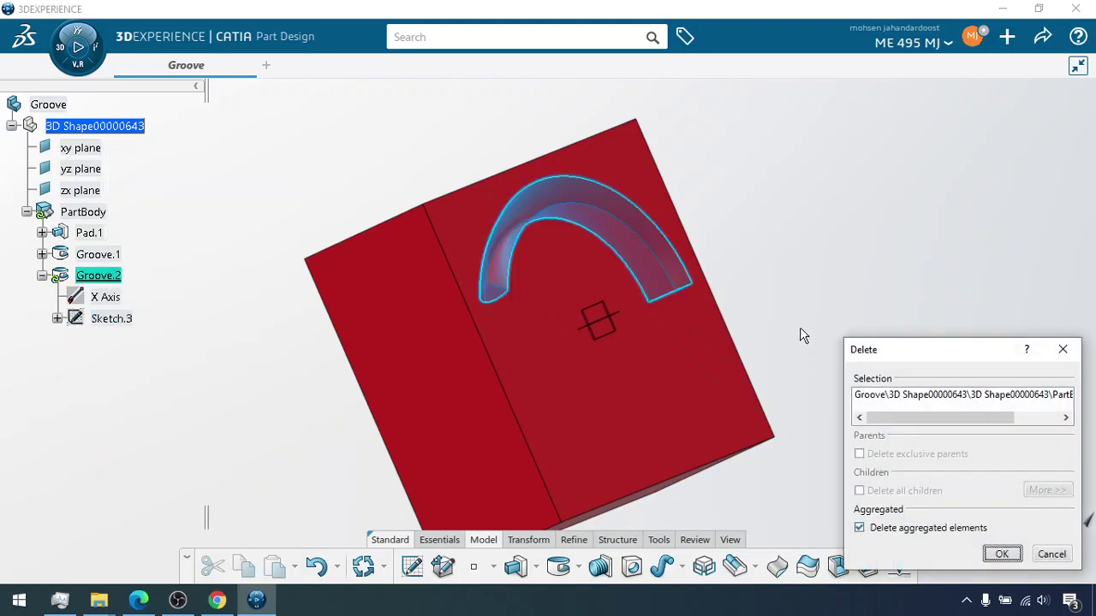
left_click(1002, 553)
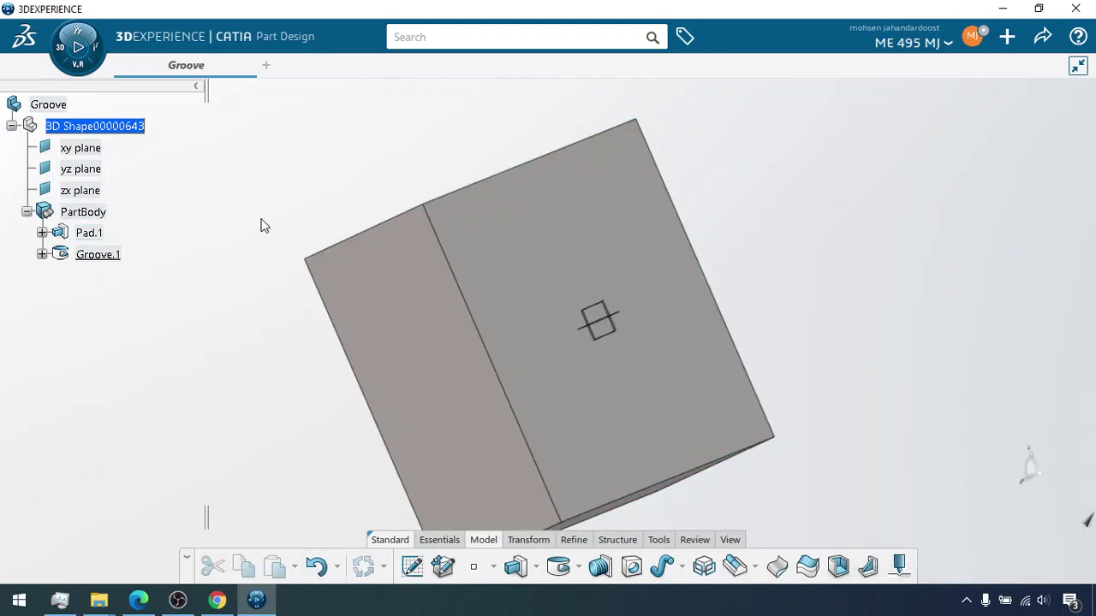
key("ctrl+z")
Delete the elliptical groove with Delete aggregated elements disabled, so its axis and profile sketch are kept.
right_click(121, 282)
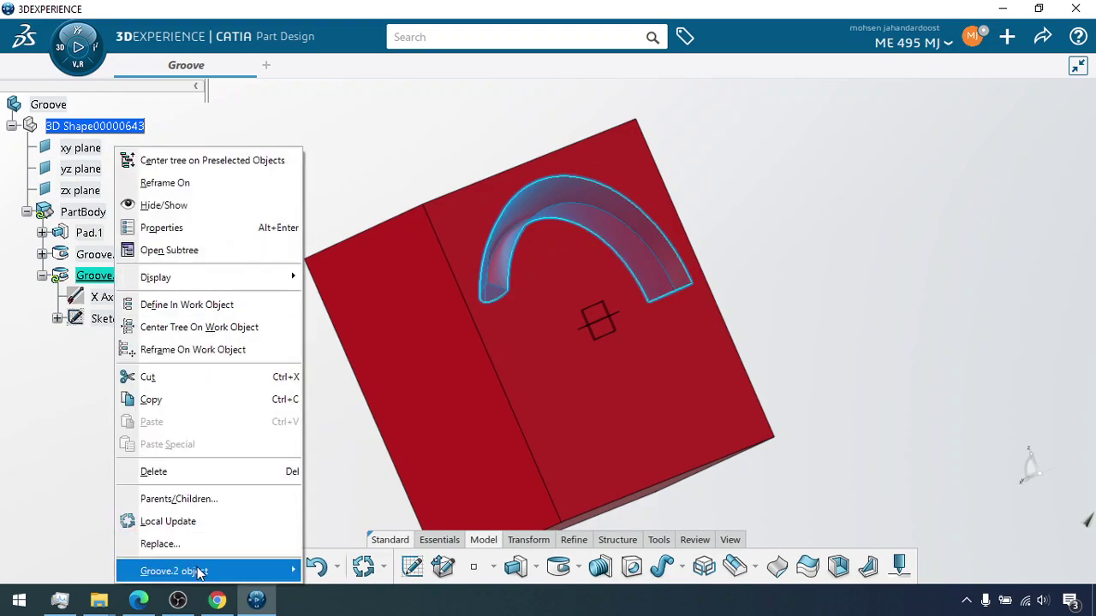
left_click(154, 472)
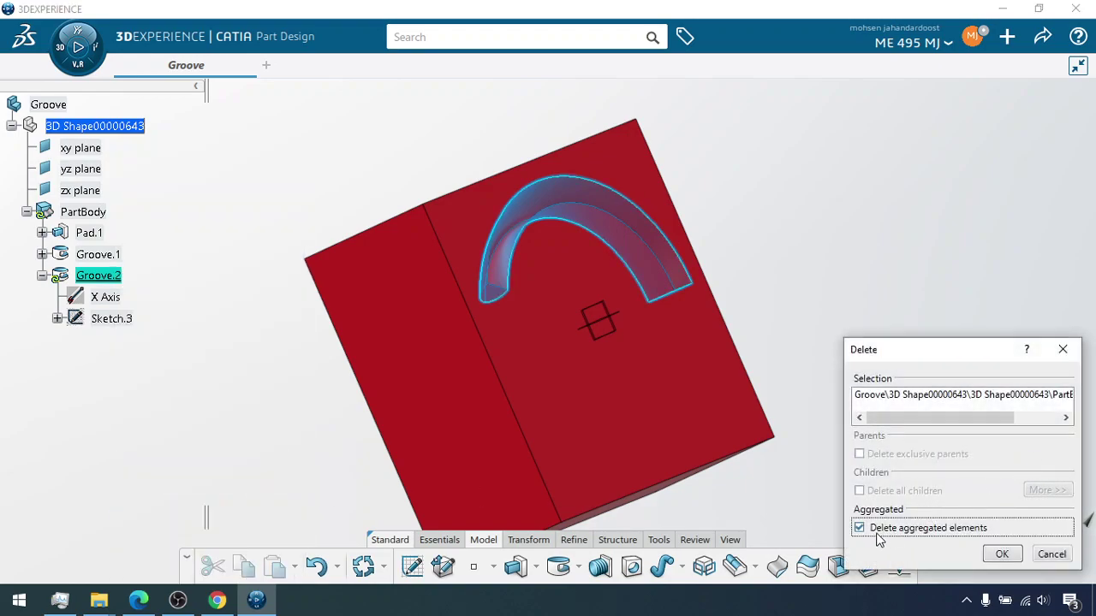
left_click(1000, 554)
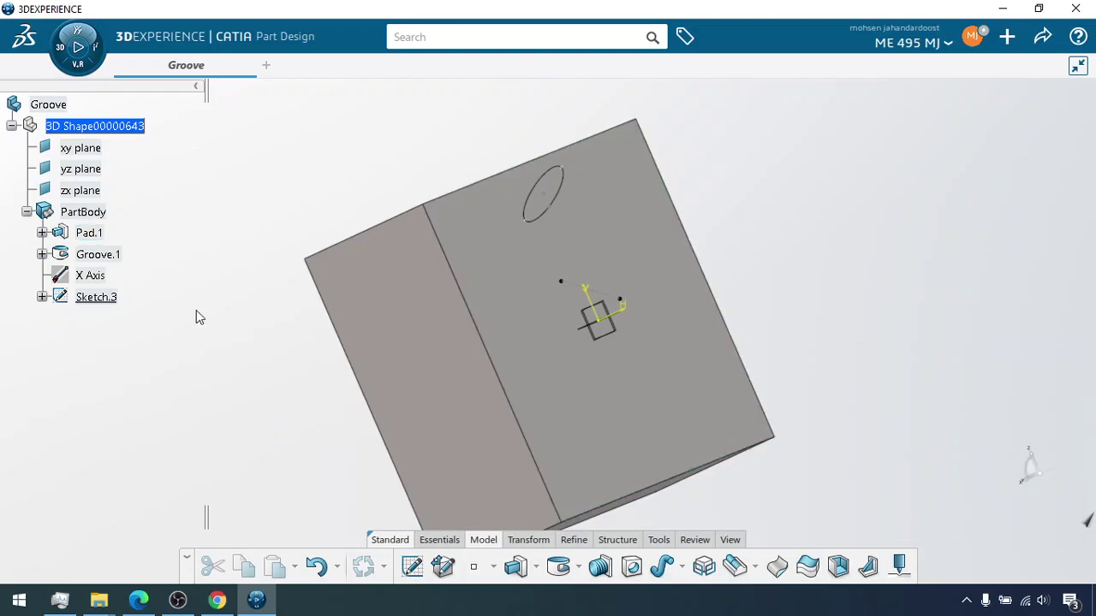
Remove the construction geometries from Sketch.3 and add them again to compare how the sketch displays in the part.
right_click(109, 308)
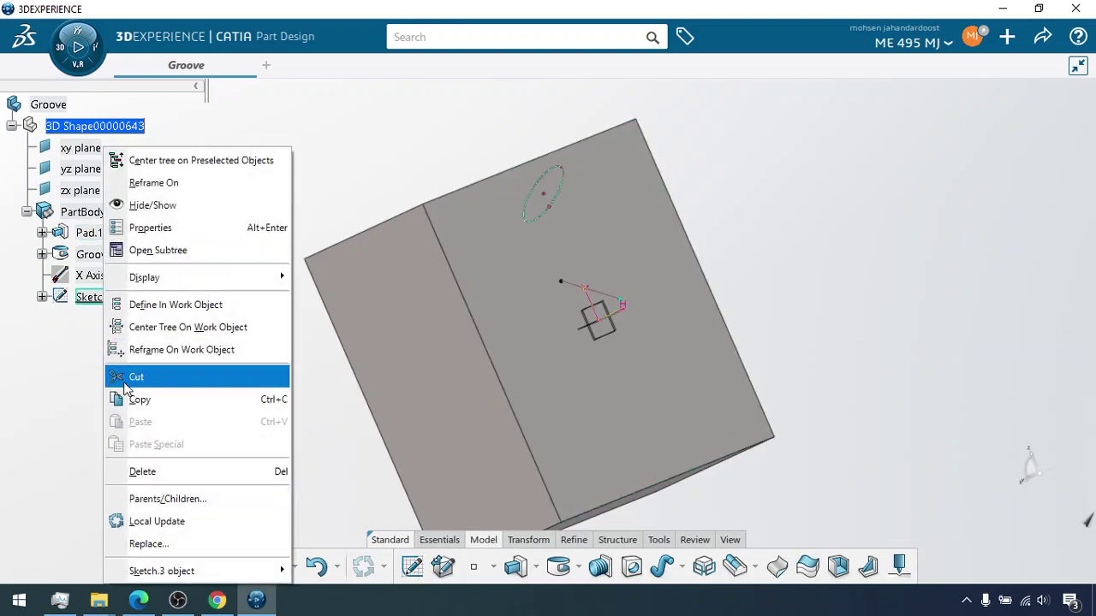
mouse_move(160, 572)
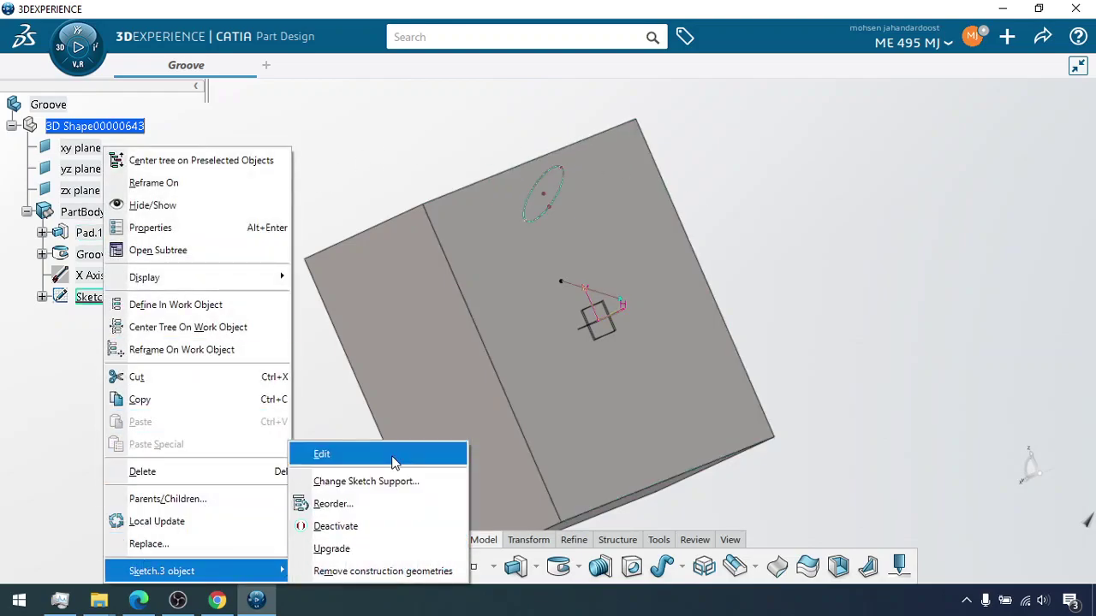
left_click(363, 572)
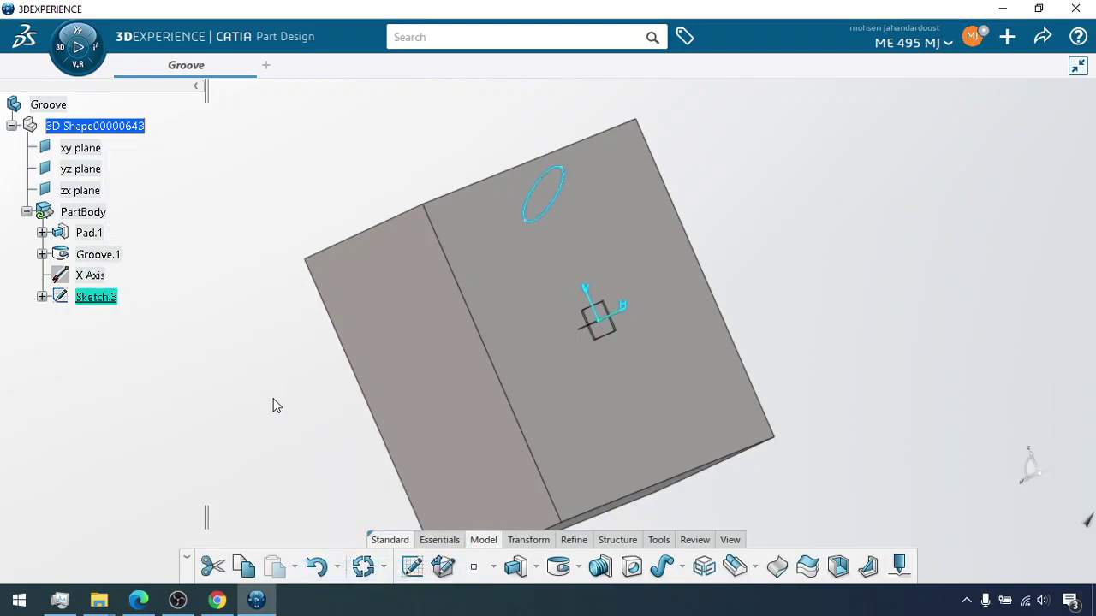
right_click(86, 296)
mouse_move(140, 571)
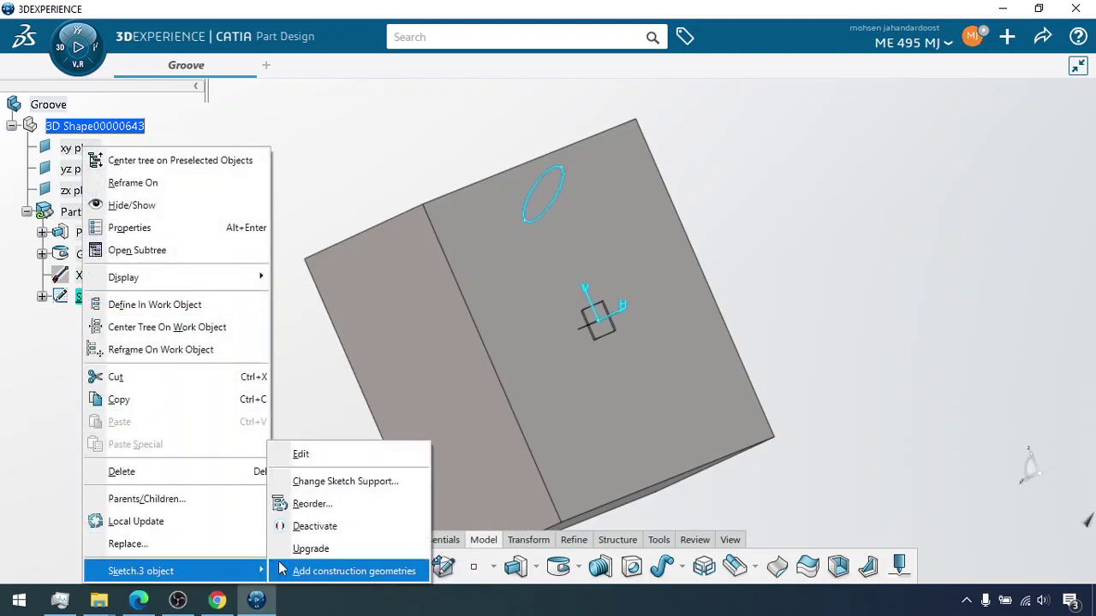
left_click(306, 569)
mouse_move(309, 406)
middle_mouse_down()
mouse_move(323, 408)
mouse_move(333, 374)
middle_mouse_up()
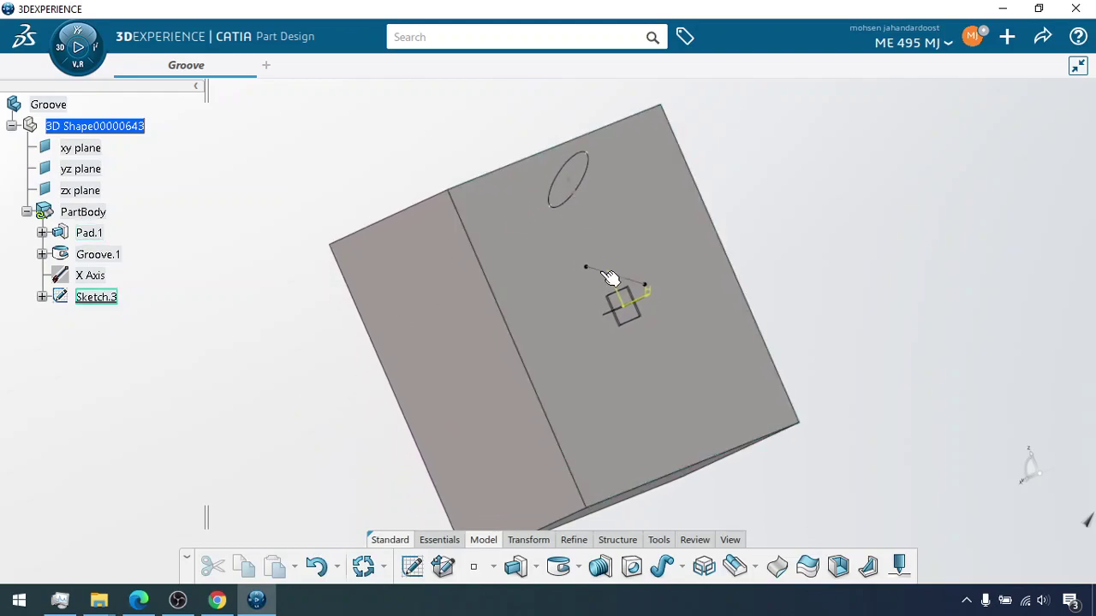
Cut a 360-degree groove from the ellipse-shaped circle profile Sketch.3, using the sketch's short line, Sketch.3\Edge.1, as the rotation axis.
left_click(110, 297)
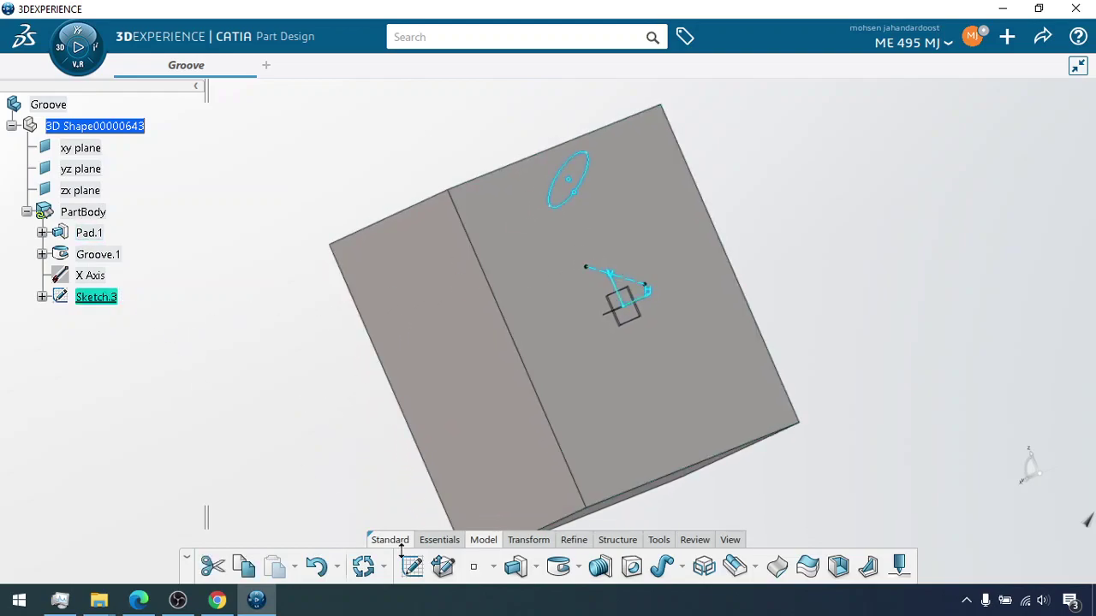
left_click(558, 566)
left_click(967, 240)
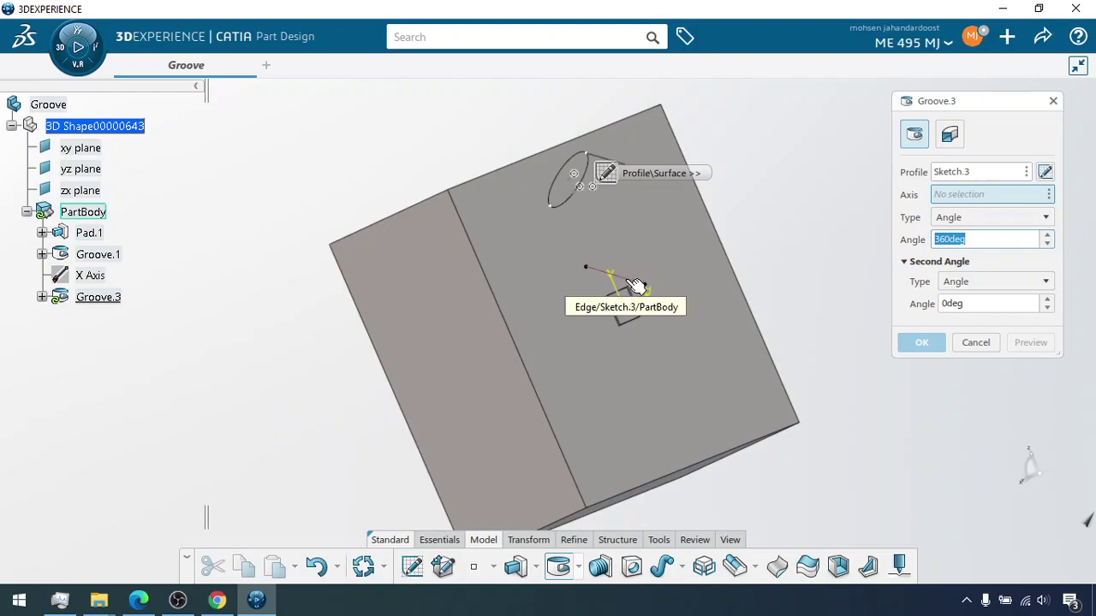
left_click(635, 286)
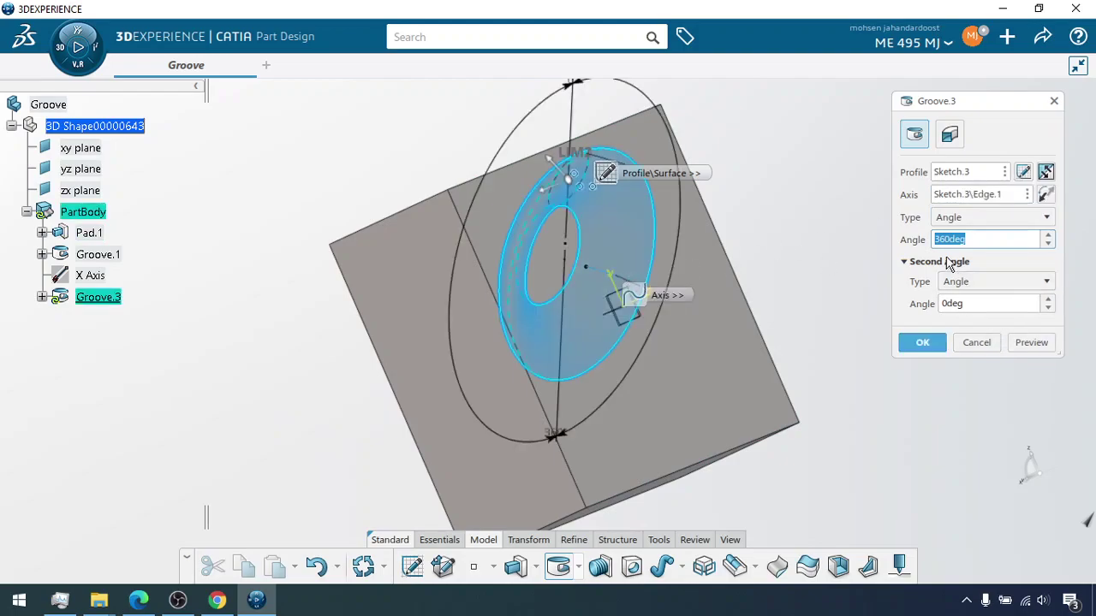
left_click(1033, 343)
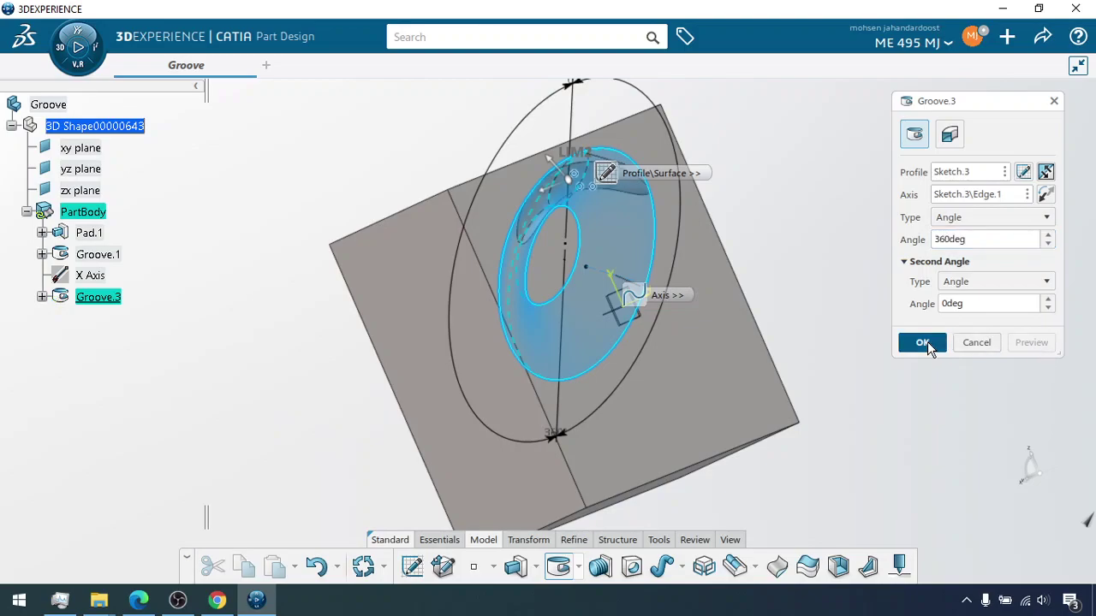
left_click(925, 342)
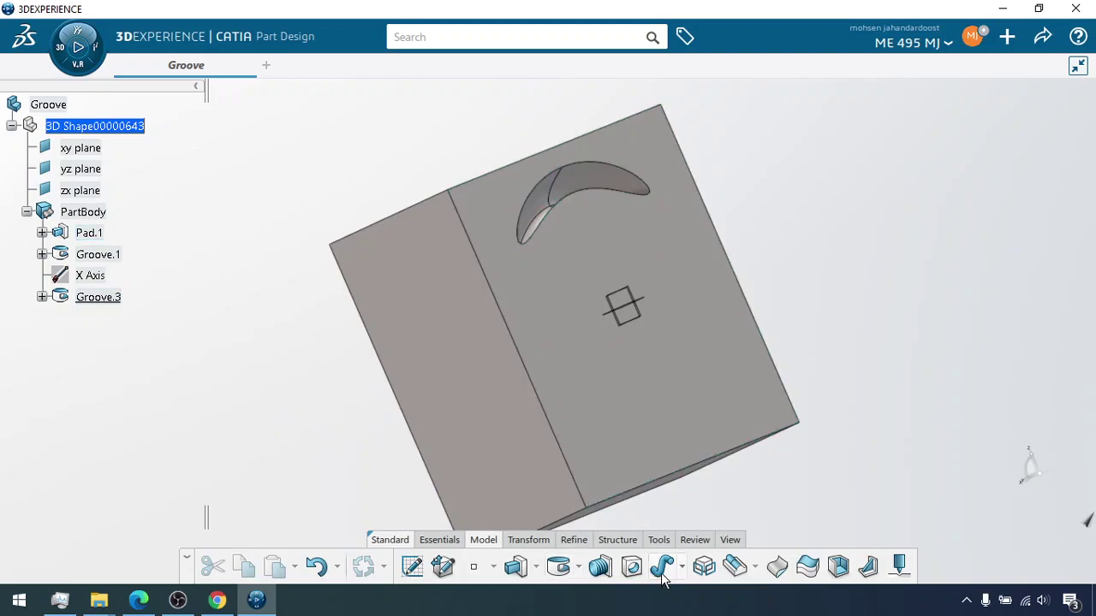
Section the block along the zx plane and reposition the section plane on its faces to inspect the groove.
left_click(698, 540)
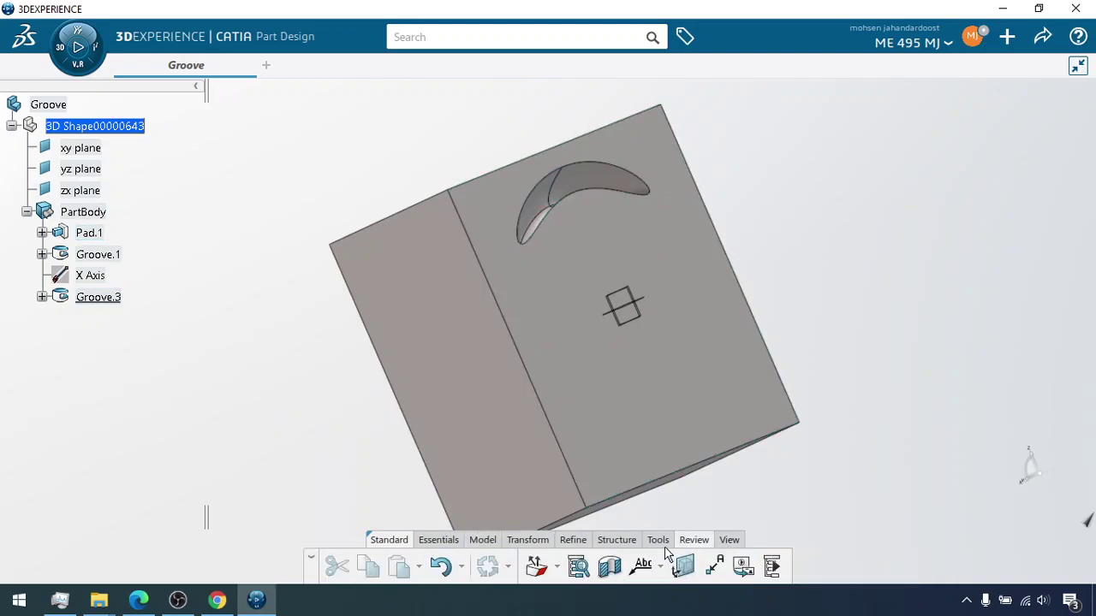
left_click(611, 563)
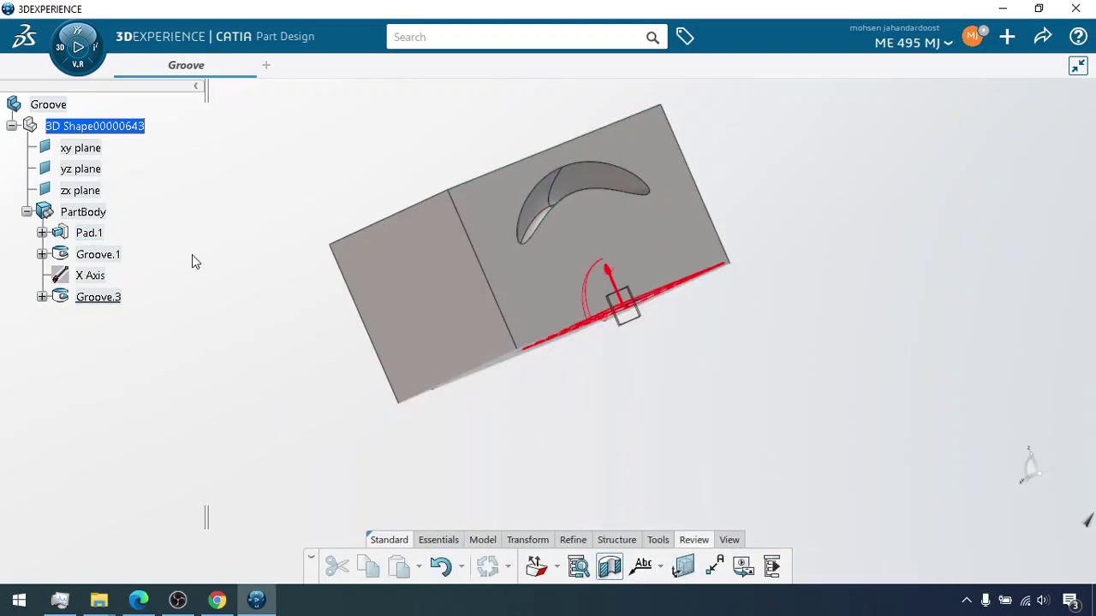
left_click(79, 190)
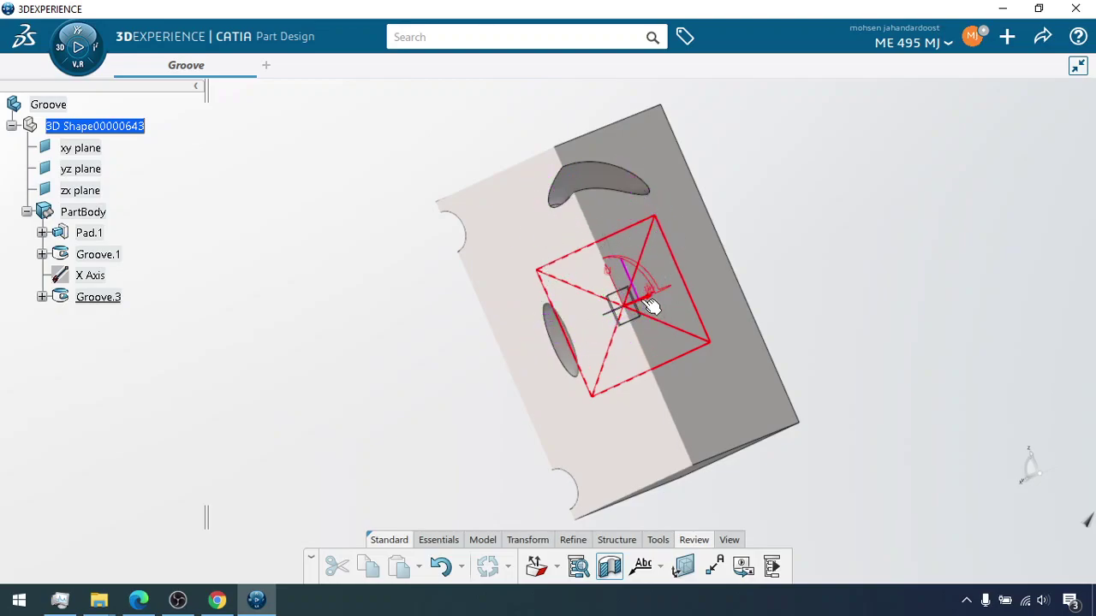
left_click_drag(641, 261, 637, 254)
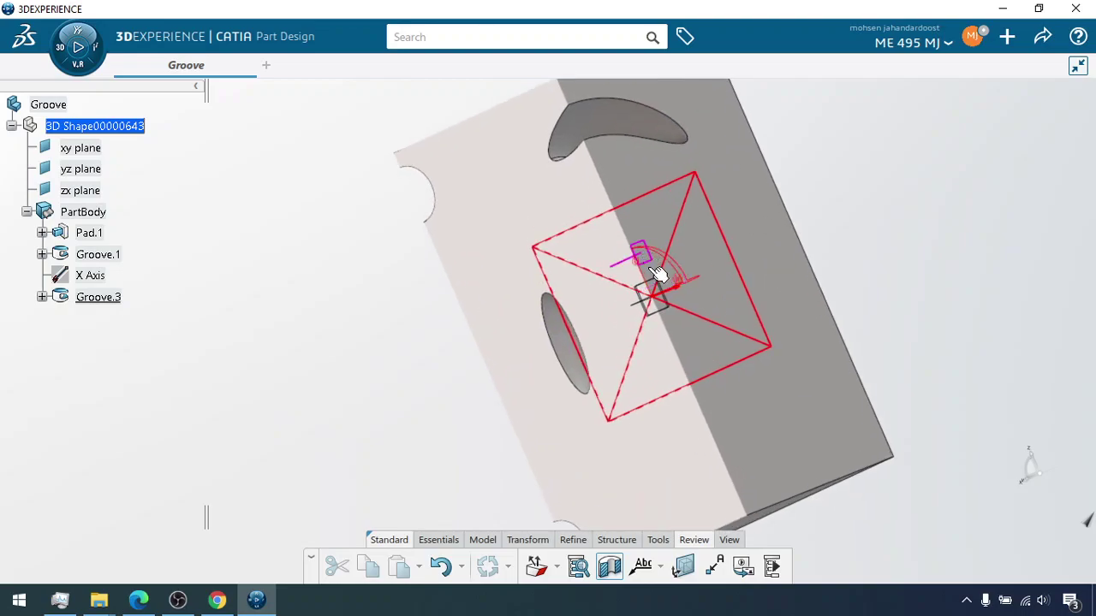
left_click(562, 160)
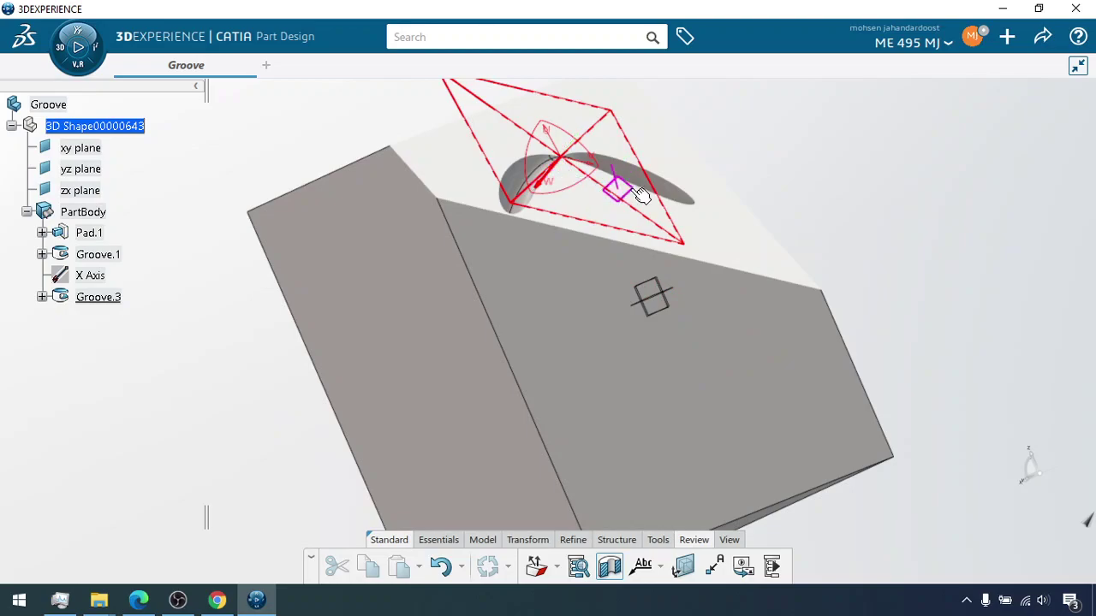
left_click(676, 202)
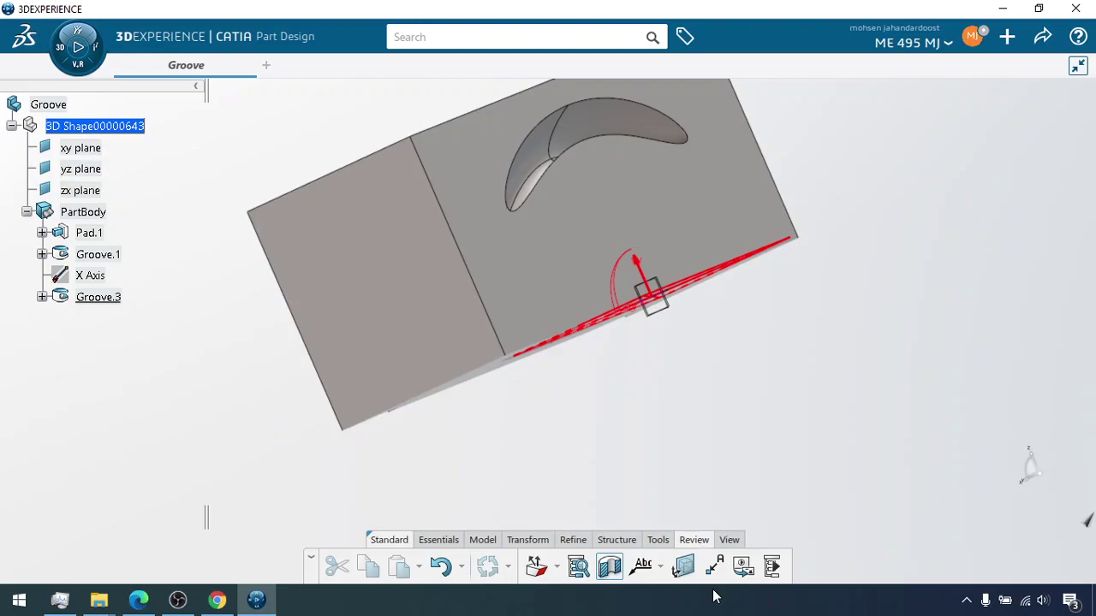
Inspect the groove's cross-section from other angles with the section plane aligned to the zx plane, and turn sectioning off.
left_click(729, 539)
left_click(510, 566)
left_click_drag(534, 467, 518, 386)
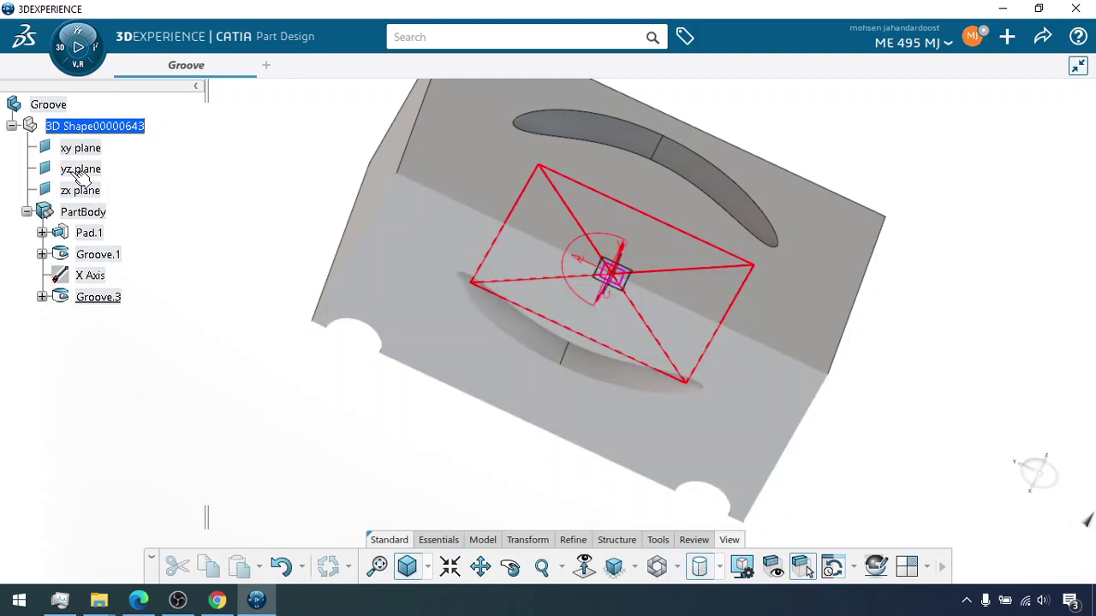
left_click(82, 191)
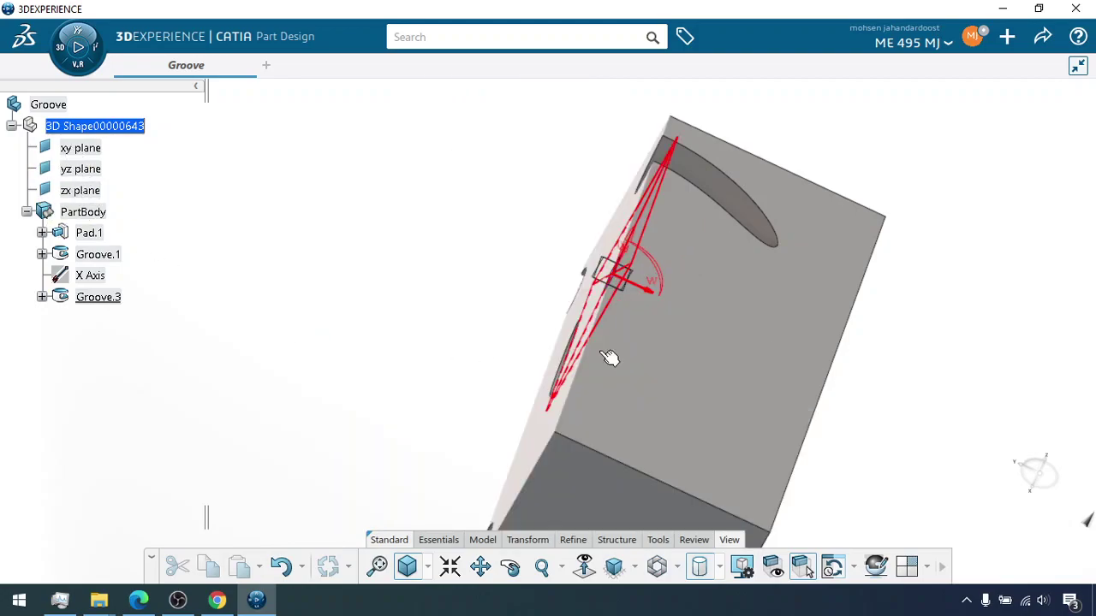
mouse_move(651, 296)
middle_mouse_down()
mouse_move(707, 308)
mouse_move(824, 305)
mouse_move(913, 220)
mouse_move(950, 125)
mouse_move(951, 95)
mouse_move(797, 313)
mouse_move(741, 340)
mouse_move(956, 247)
mouse_move(908, 300)
mouse_move(676, 376)
mouse_move(642, 325)
mouse_move(939, 286)
mouse_move(978, 100)
mouse_move(898, 271)
middle_mouse_up()
middle_click_drag(733, 396, 790, 347)
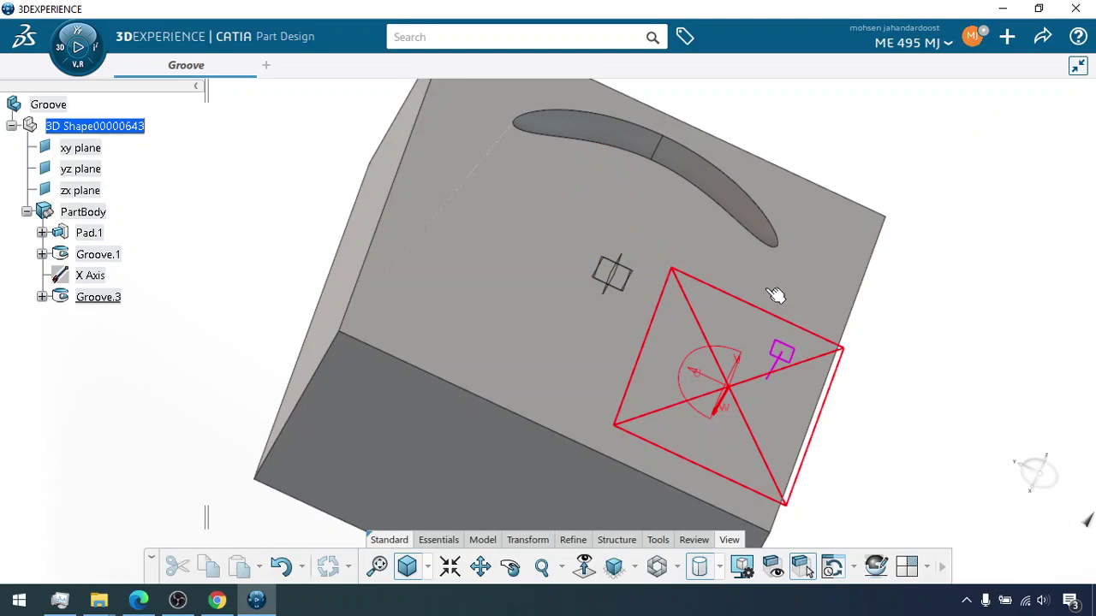
middle_click_drag(105, 195, 115, 221)
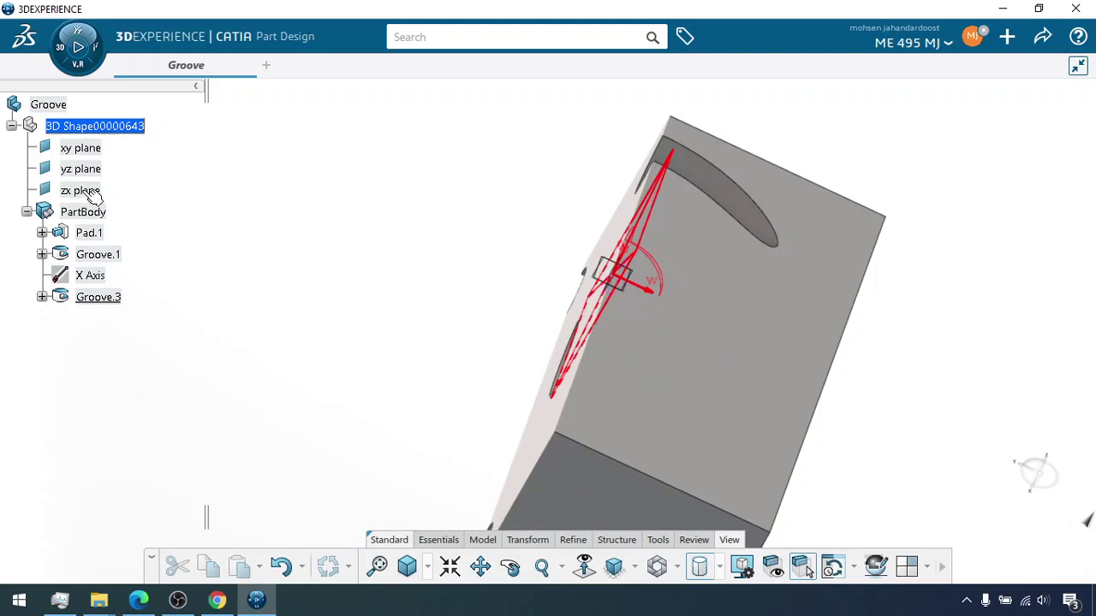
mouse_move(461, 294)
middle_mouse_down()
mouse_move(509, 376)
mouse_move(513, 333)
mouse_move(477, 303)
mouse_move(525, 357)
mouse_move(470, 299)
middle_mouse_up()
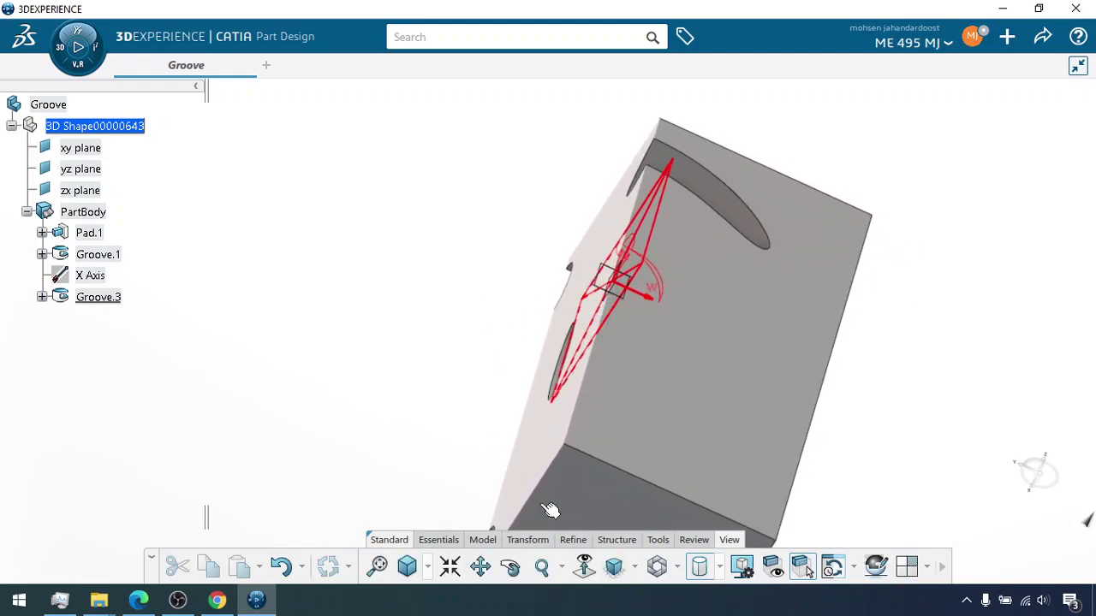
mouse_move(456, 421)
middle_mouse_down()
mouse_move(501, 420)
mouse_move(579, 447)
middle_mouse_up()
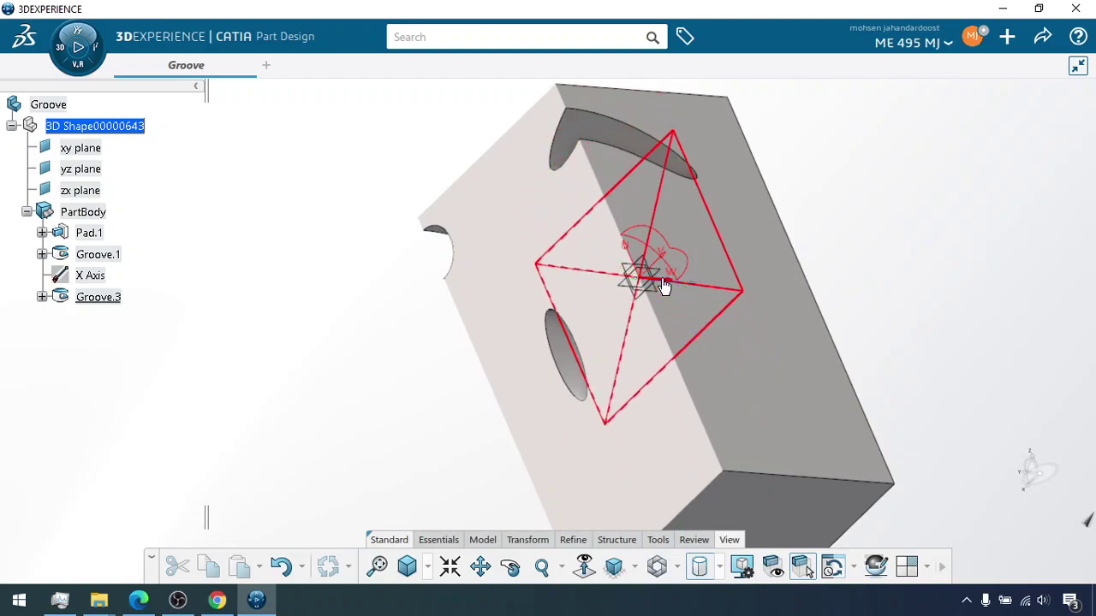
mouse_move(665, 285)
middle_mouse_down()
mouse_move(653, 272)
mouse_move(745, 265)
mouse_move(656, 299)
mouse_move(739, 299)
mouse_move(609, 311)
mouse_move(776, 311)
mouse_move(702, 316)
mouse_move(736, 325)
mouse_move(677, 313)
mouse_move(557, 367)
mouse_move(660, 372)
mouse_move(642, 381)
middle_mouse_up()
left_click(693, 539)
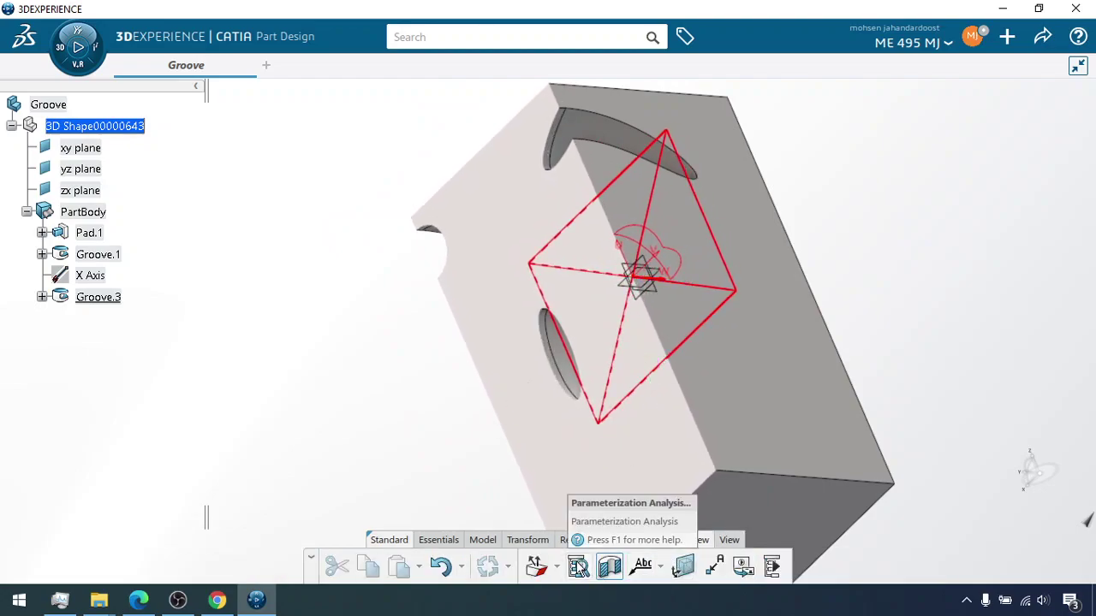
left_click(612, 570)
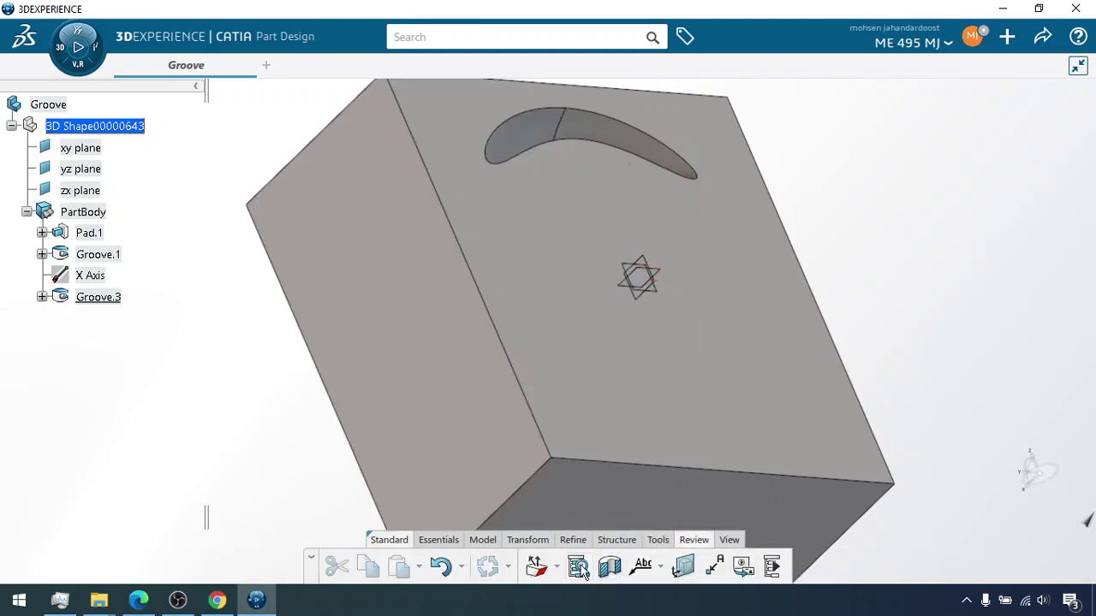
Edit the definition of Groove.3 to revolve its profile about the X Axis instead of the sketch line.
right_click(94, 297)
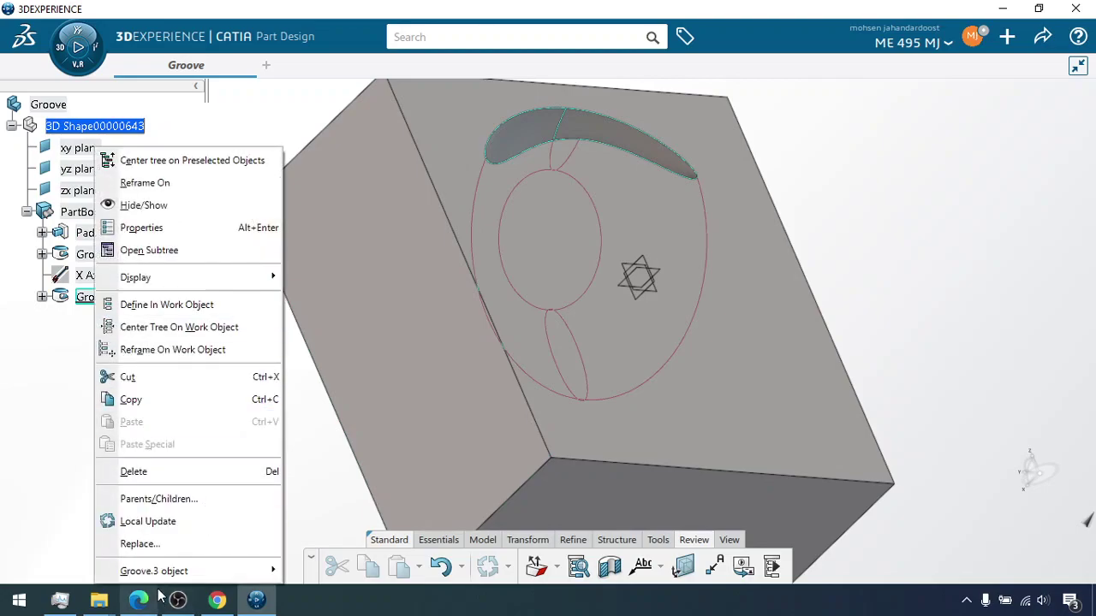
mouse_move(256, 571)
left_click(329, 377)
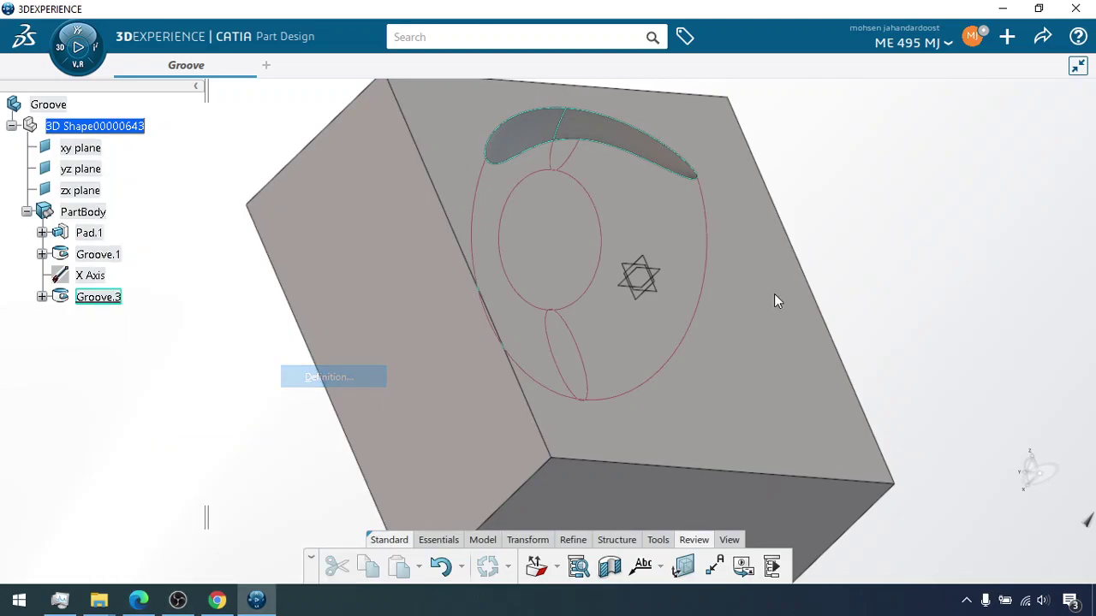
left_click(1044, 197)
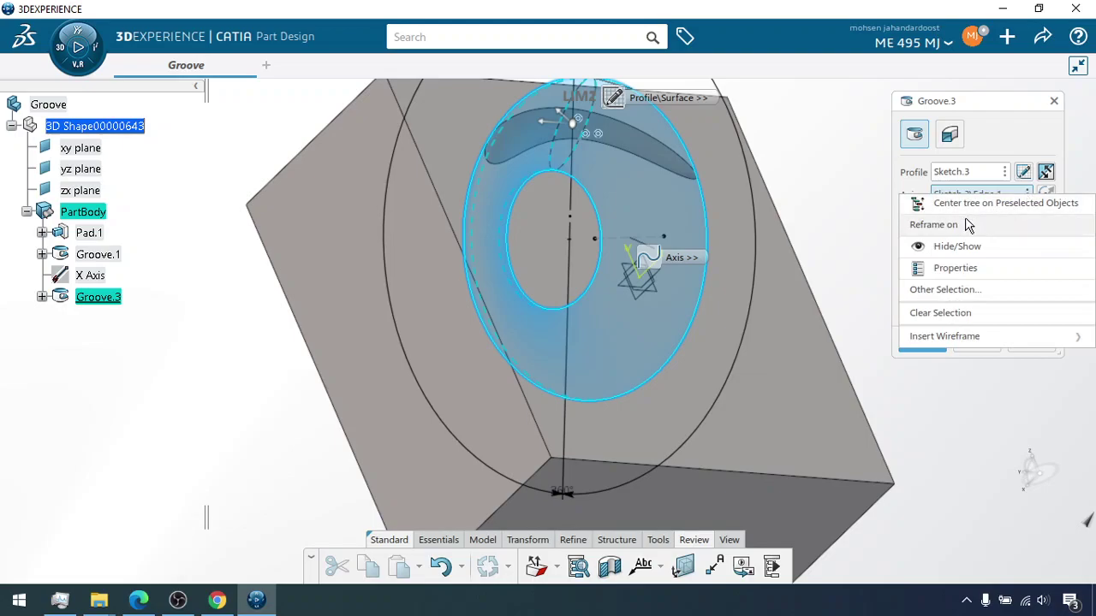
mouse_move(965, 336)
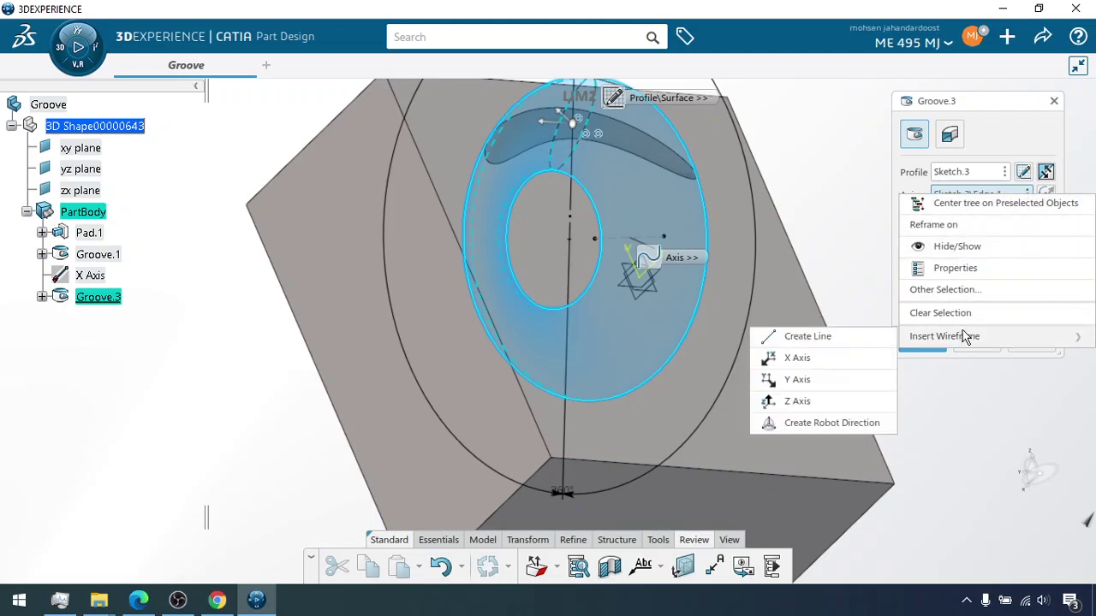
left_click(802, 363)
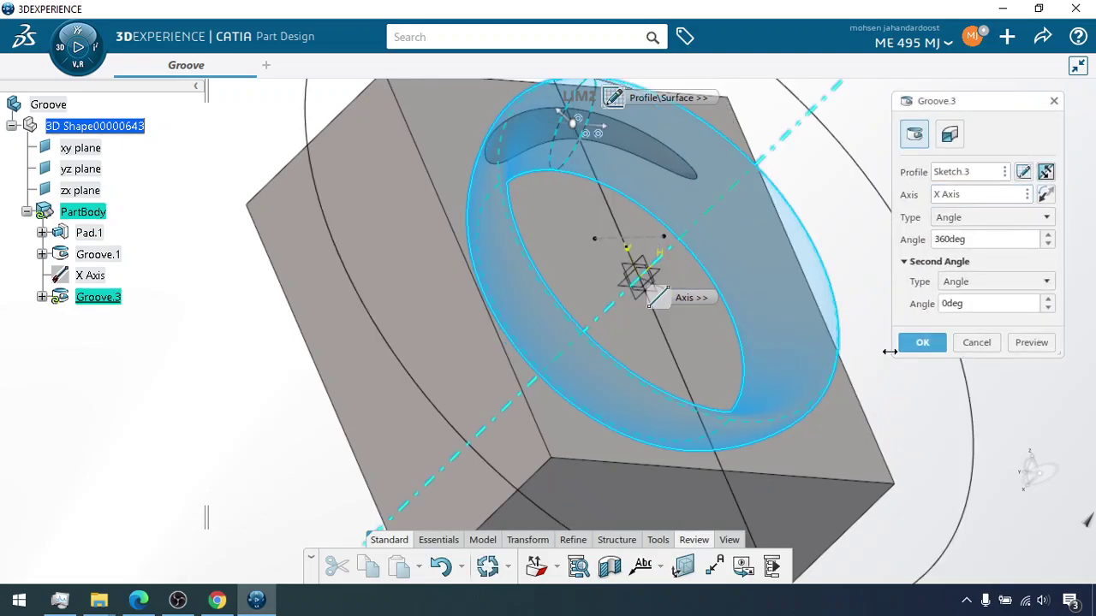
left_click(904, 346)
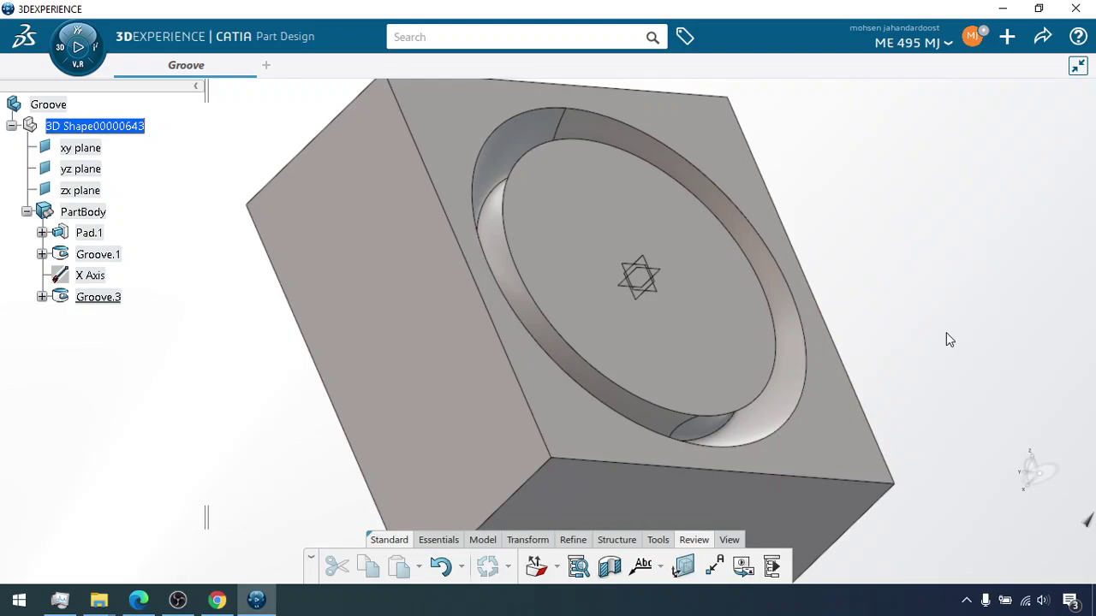
Examine the block and its ring grooves from the opposite side.
middle_click_drag(931, 263, 821, 315)
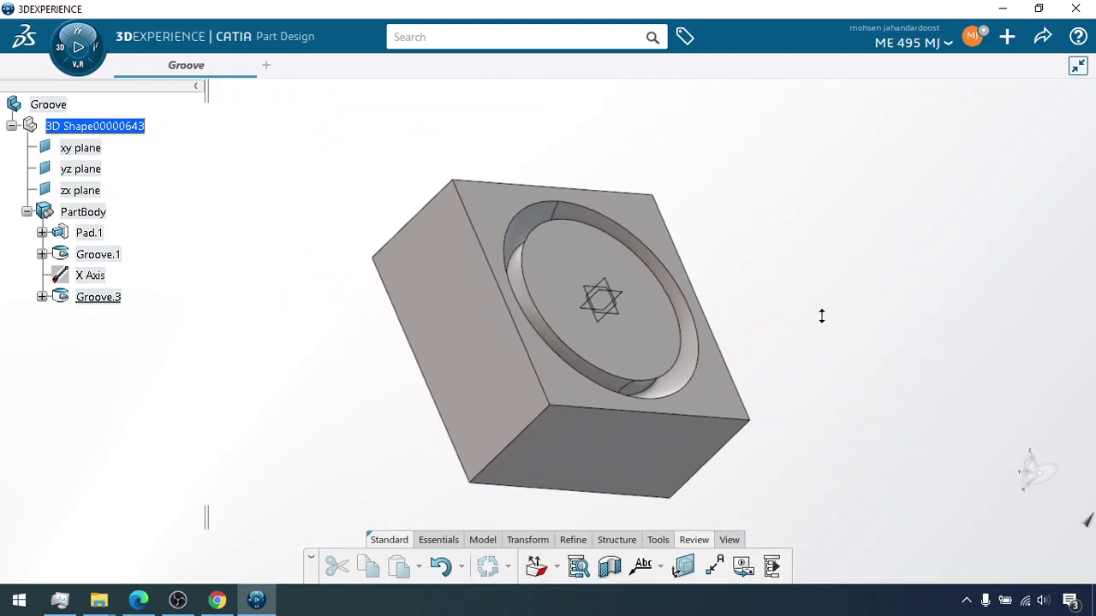
left_click(470, 540)
left_click(577, 576)
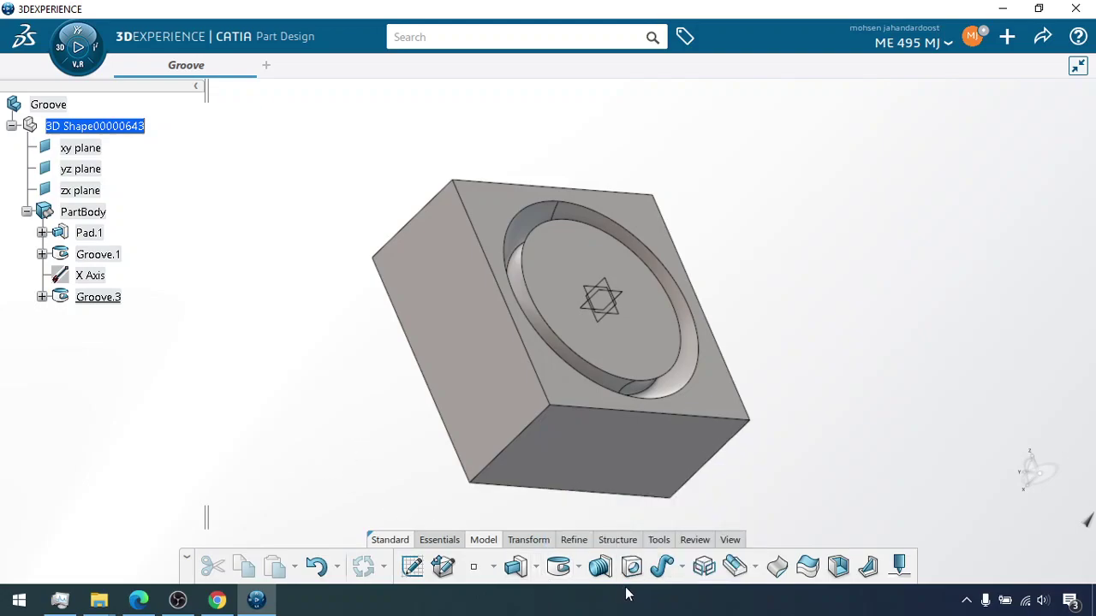
left_click(730, 541)
left_click(510, 567)
left_click_drag(383, 428, 681, 193)
key("Escape")
left_click(510, 567)
left_click_drag(399, 459, 577, 399)
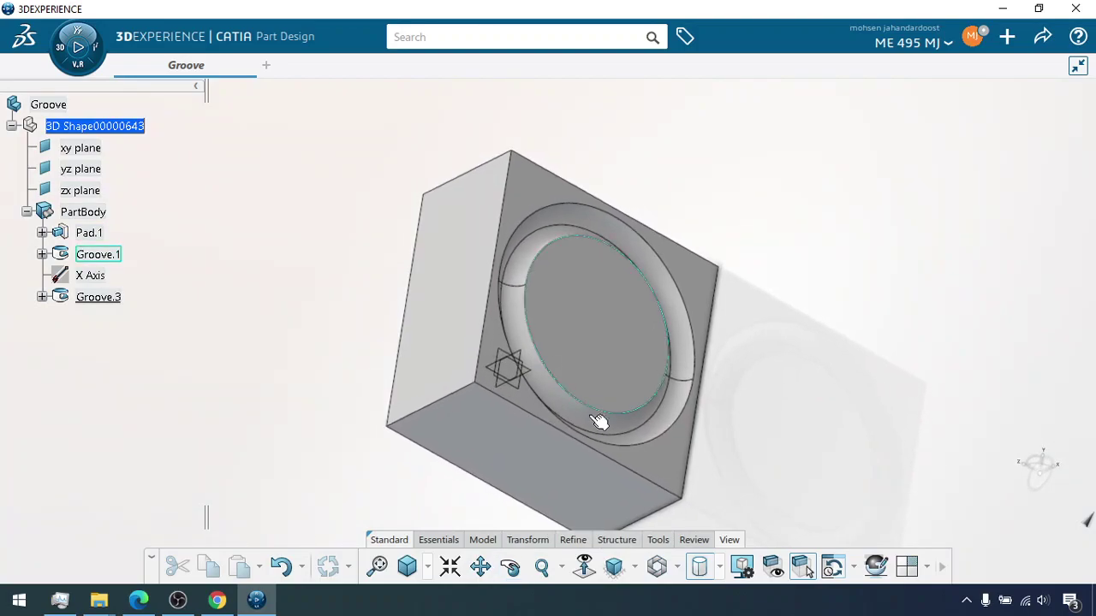
left_click(528, 540)
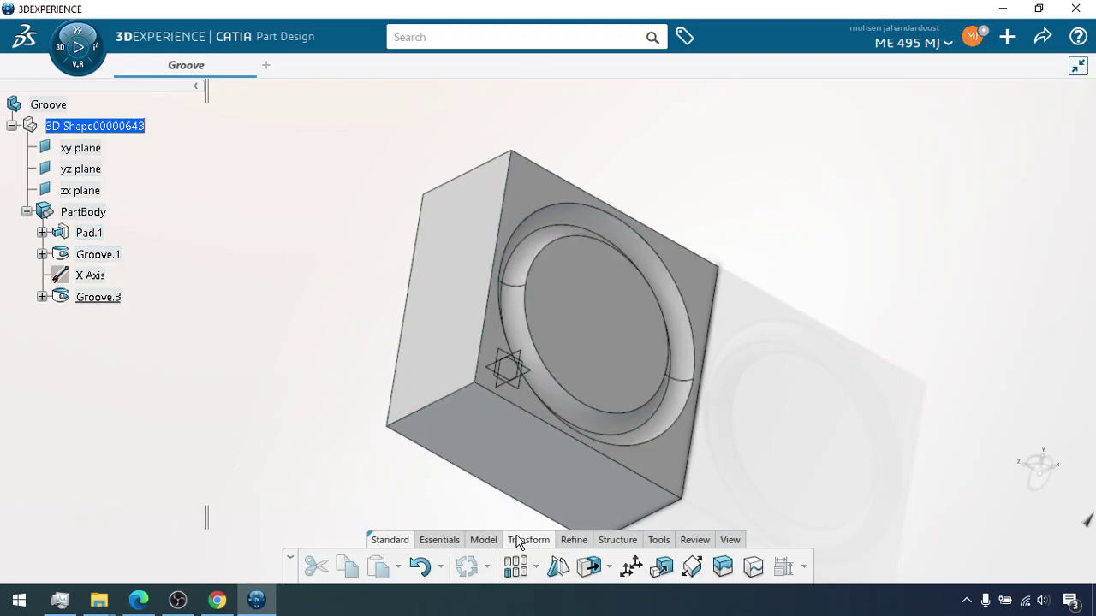
left_click(557, 566)
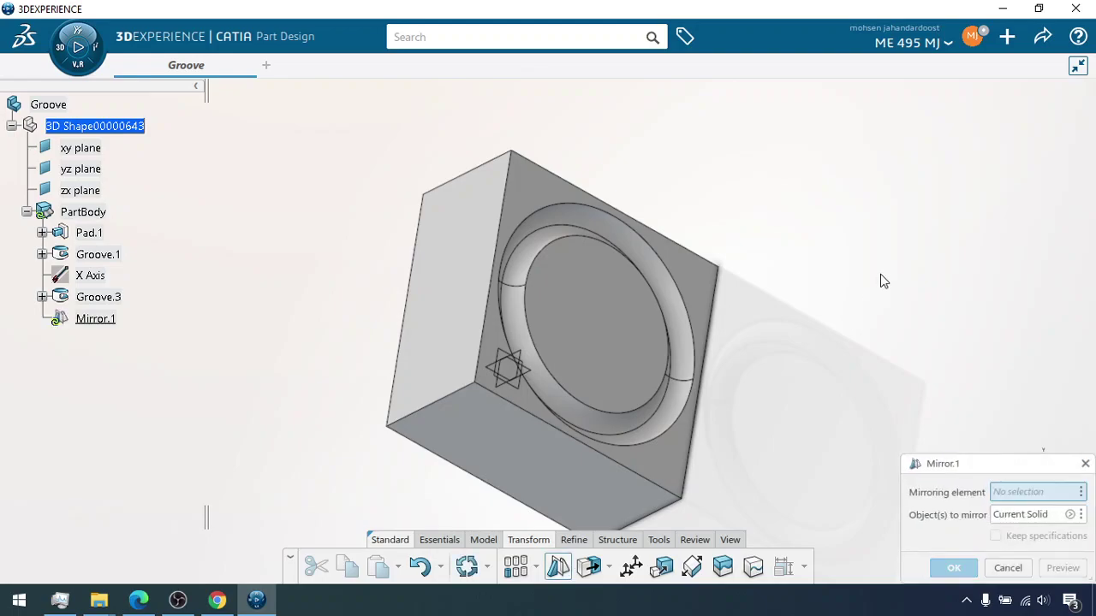
left_click_drag(1021, 479, 967, 145)
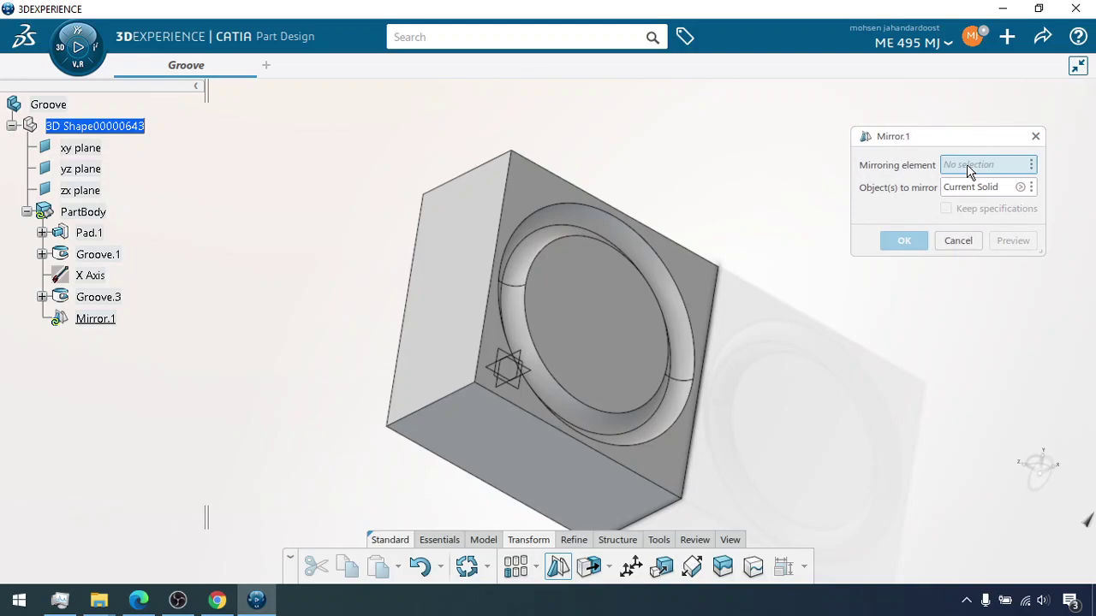
left_click(467, 253)
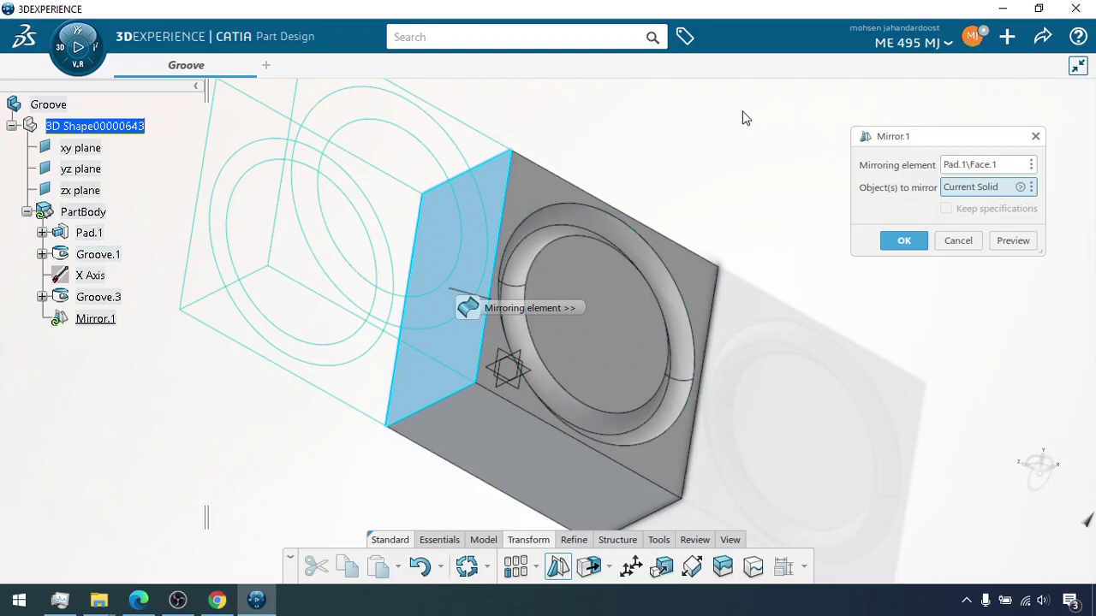
scroll(756, 171, "down", 5)
scroll(755, 160, "up", 1)
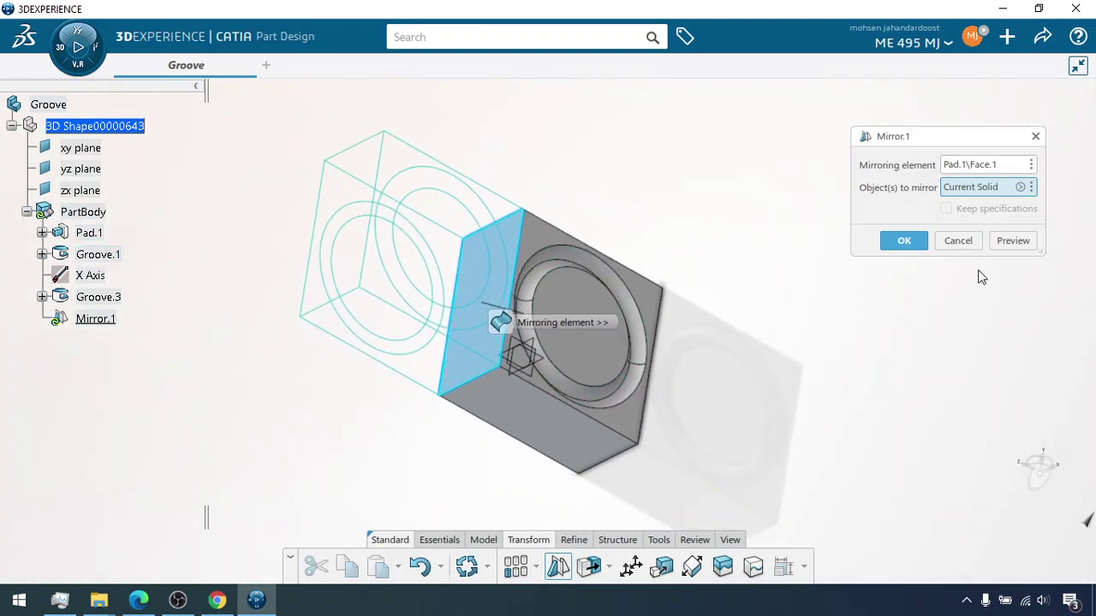
left_click(1013, 241)
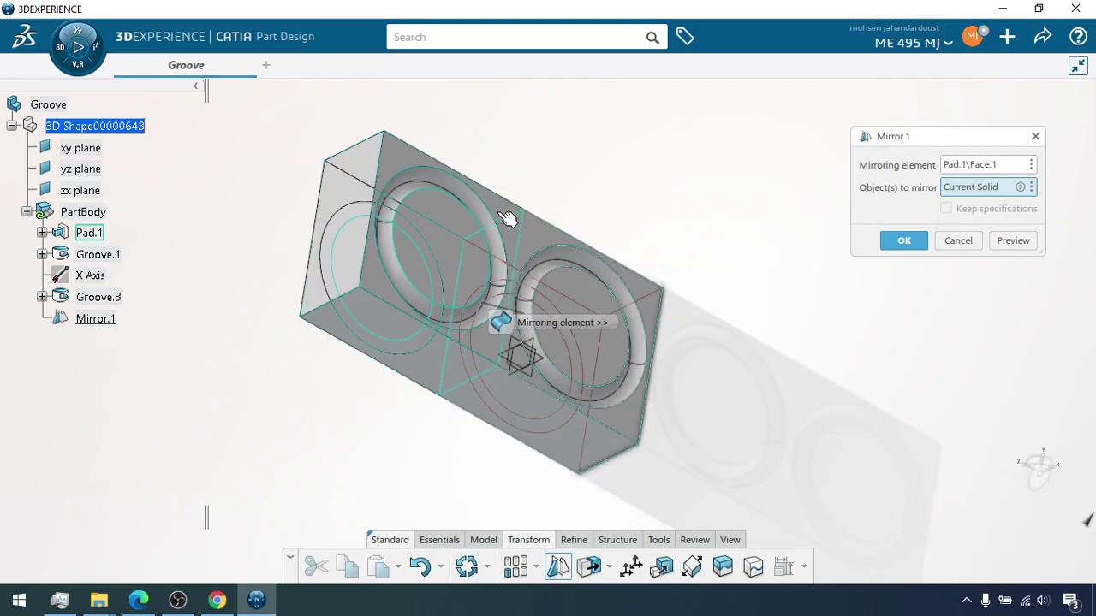
left_click(1022, 189)
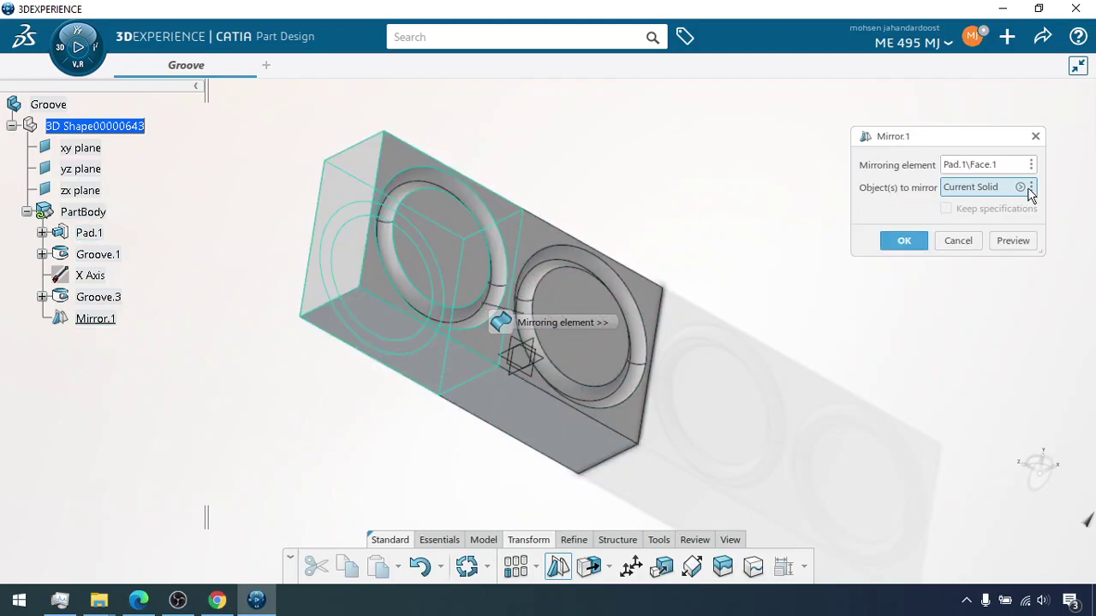
left_click(1032, 188)
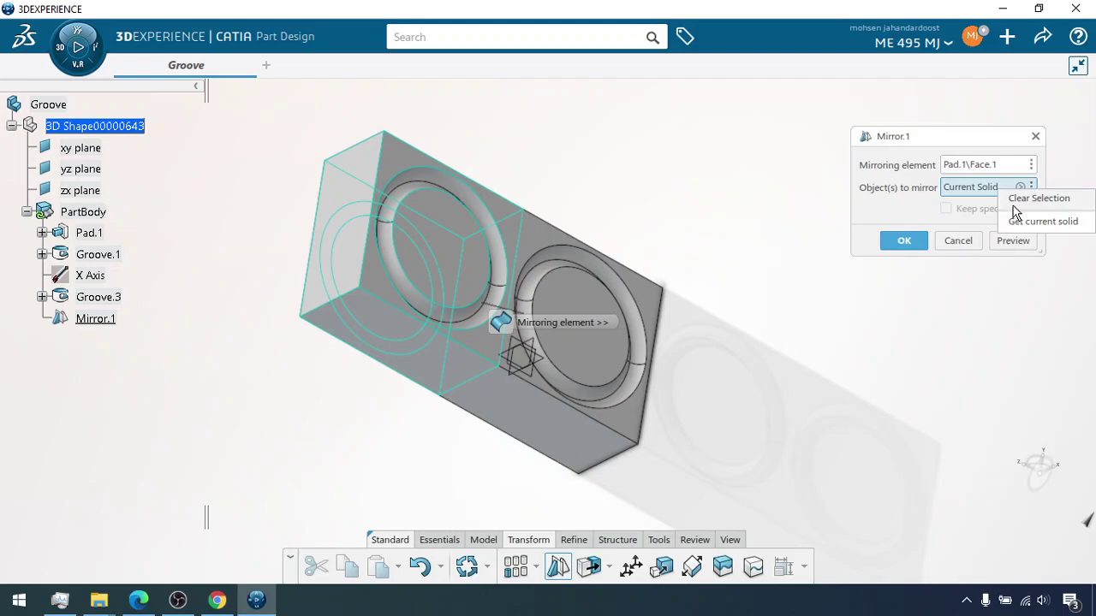
left_click(1014, 206)
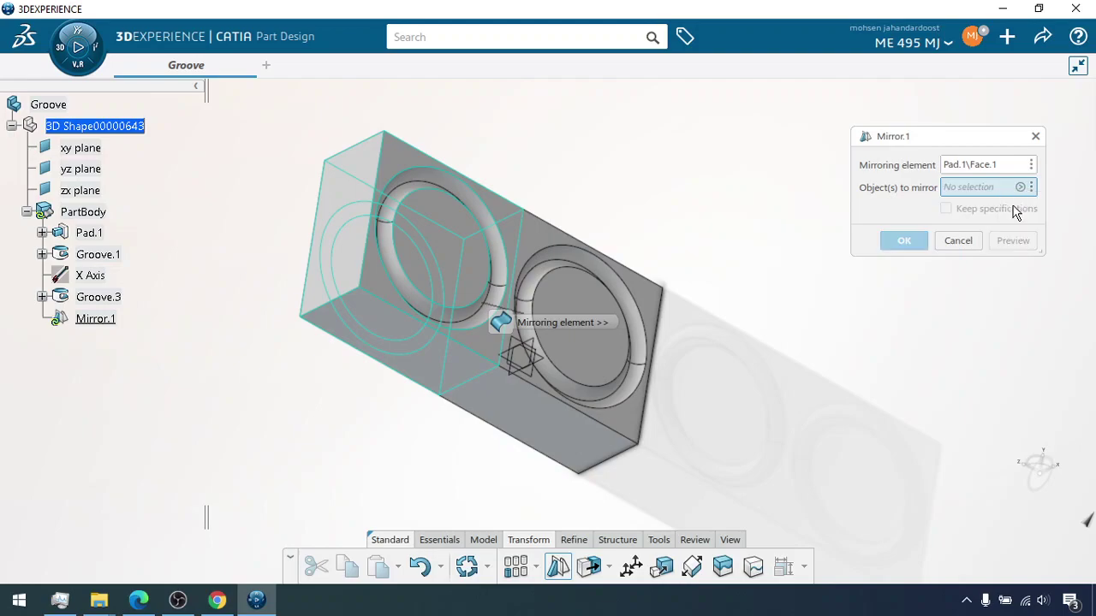
left_click(959, 241)
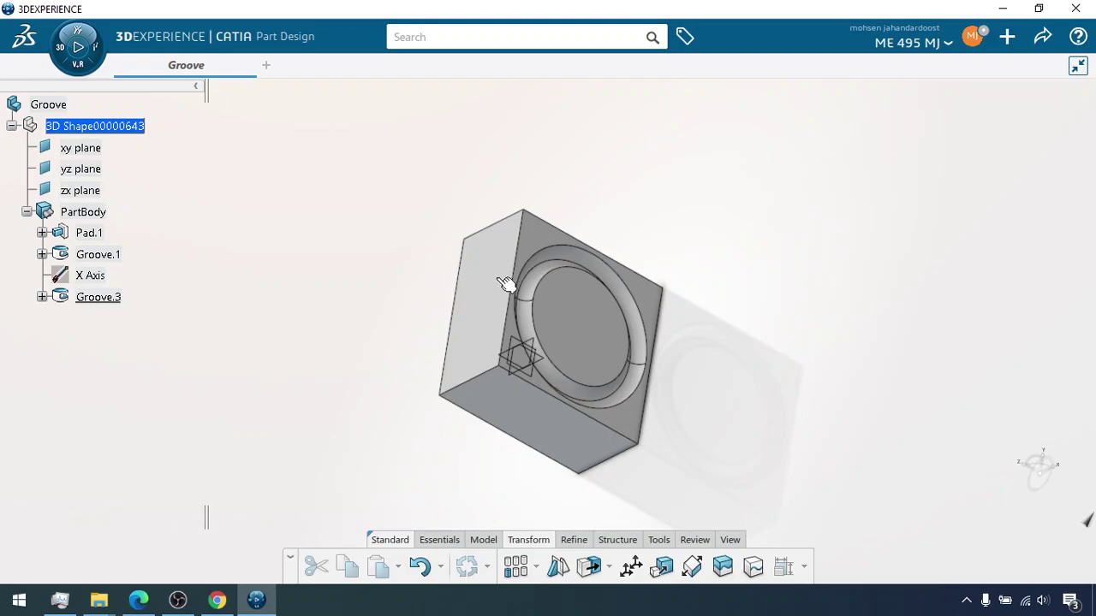
Try to mirror only Pad.1 about the block's side face and preview the result.
left_click(89, 232)
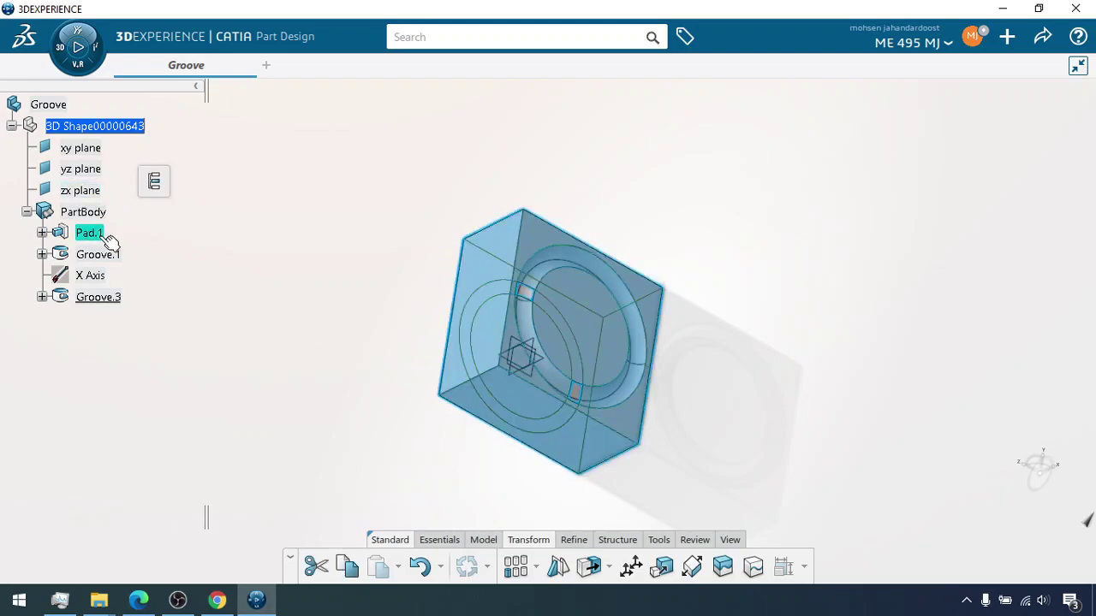
left_click(558, 567)
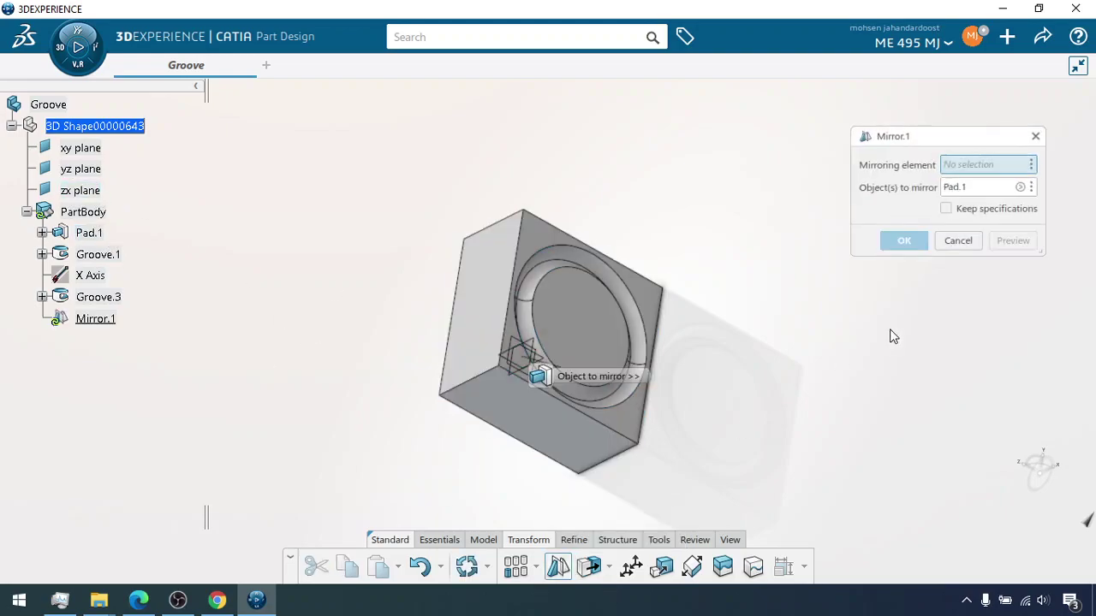
left_click(476, 309)
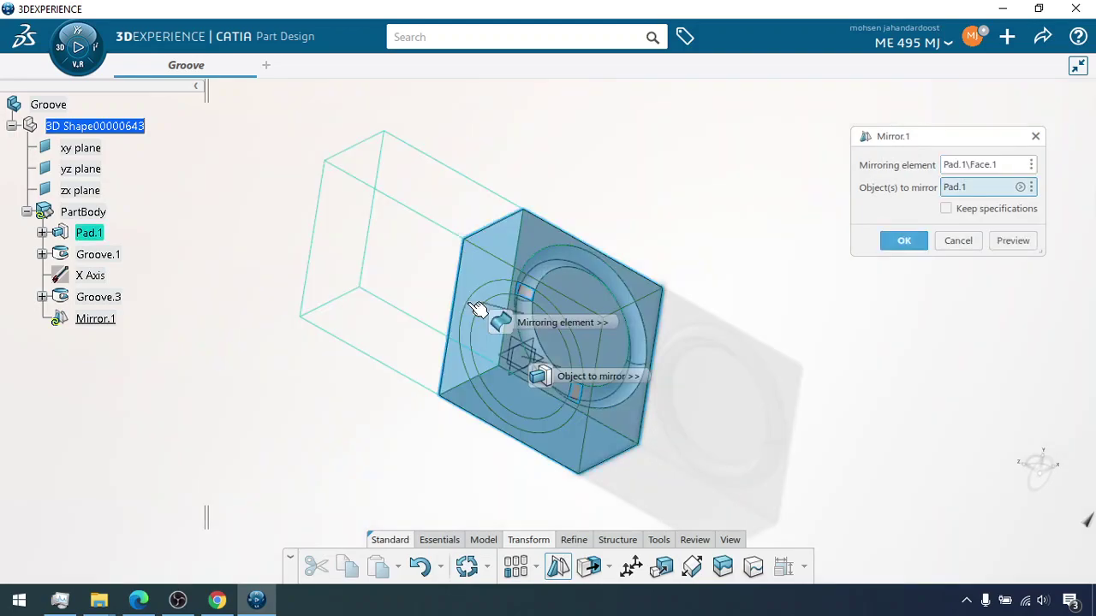
left_click(1012, 241)
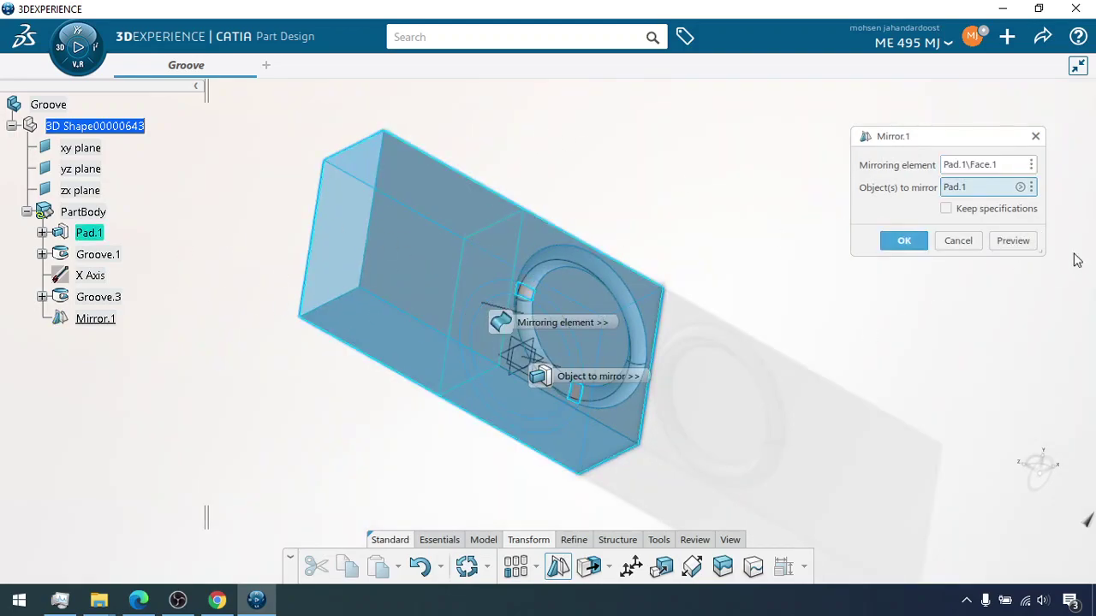
left_click(956, 241)
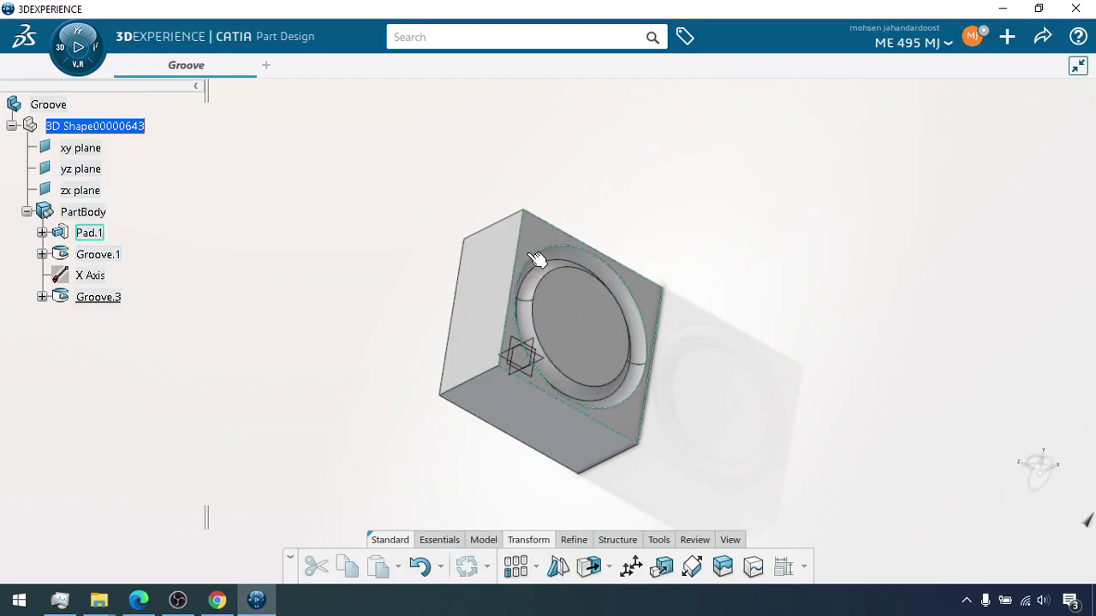
Mirror the whole PartBody, including its ring grooves, about the block's side face.
left_click(85, 212)
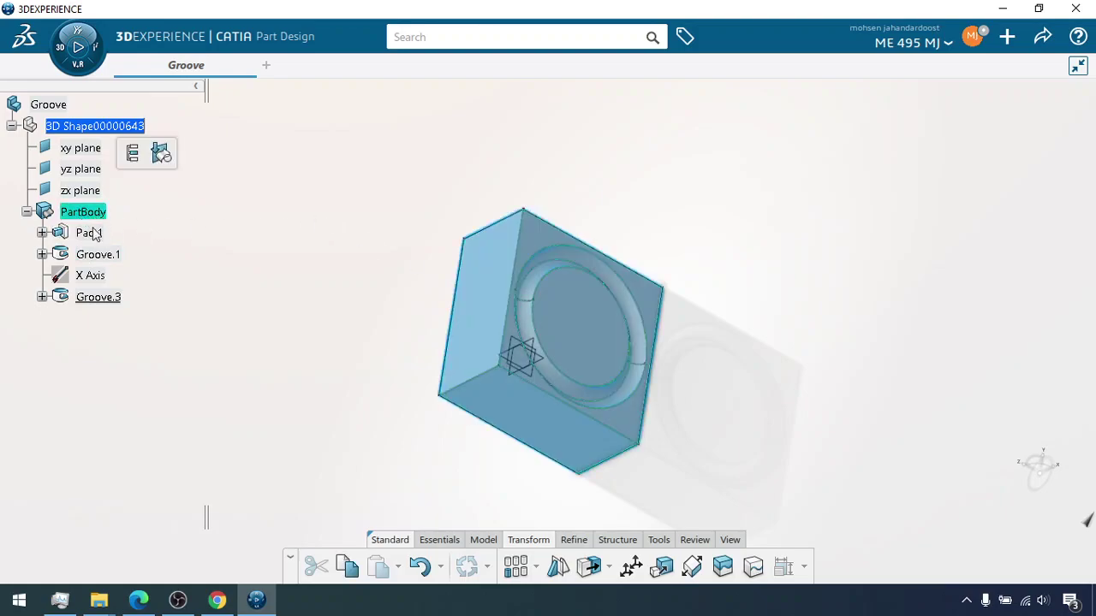
left_click(557, 567)
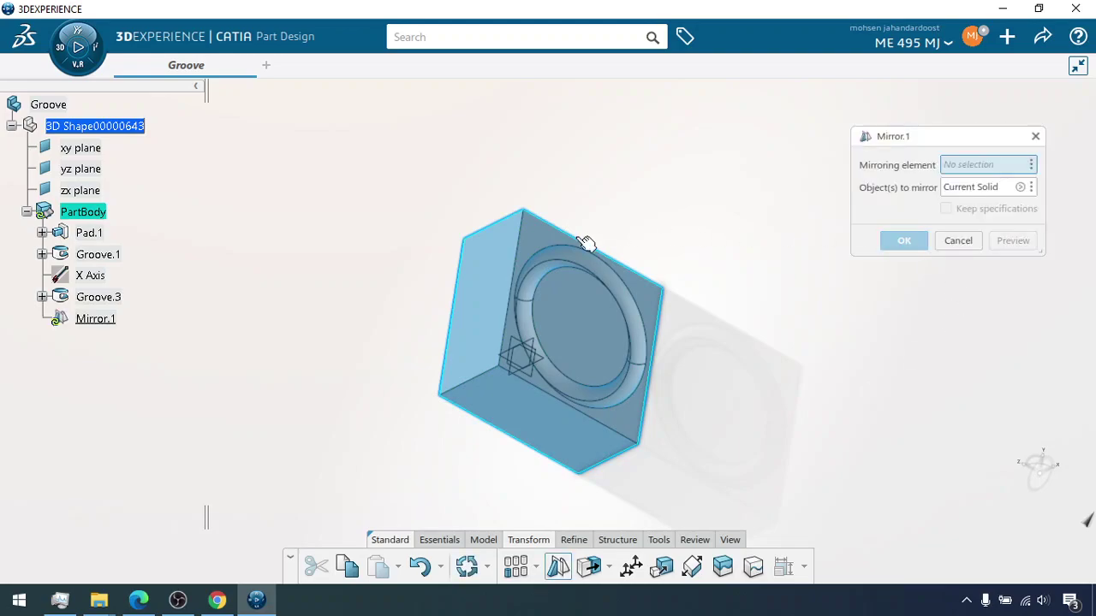
left_click(491, 293)
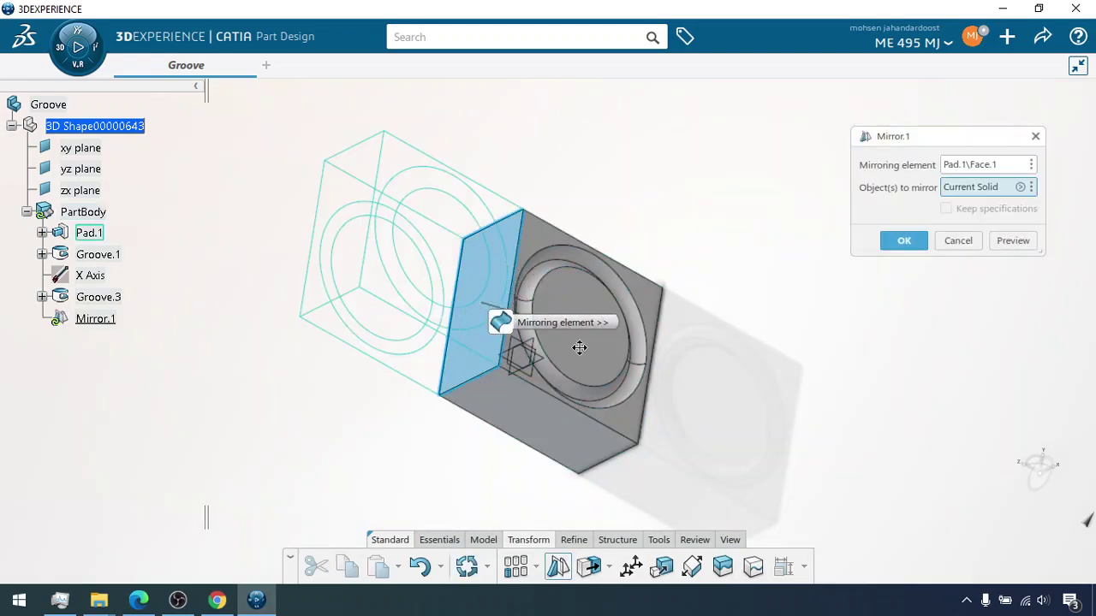
left_click(1013, 240)
left_click(885, 243)
left_click(734, 377)
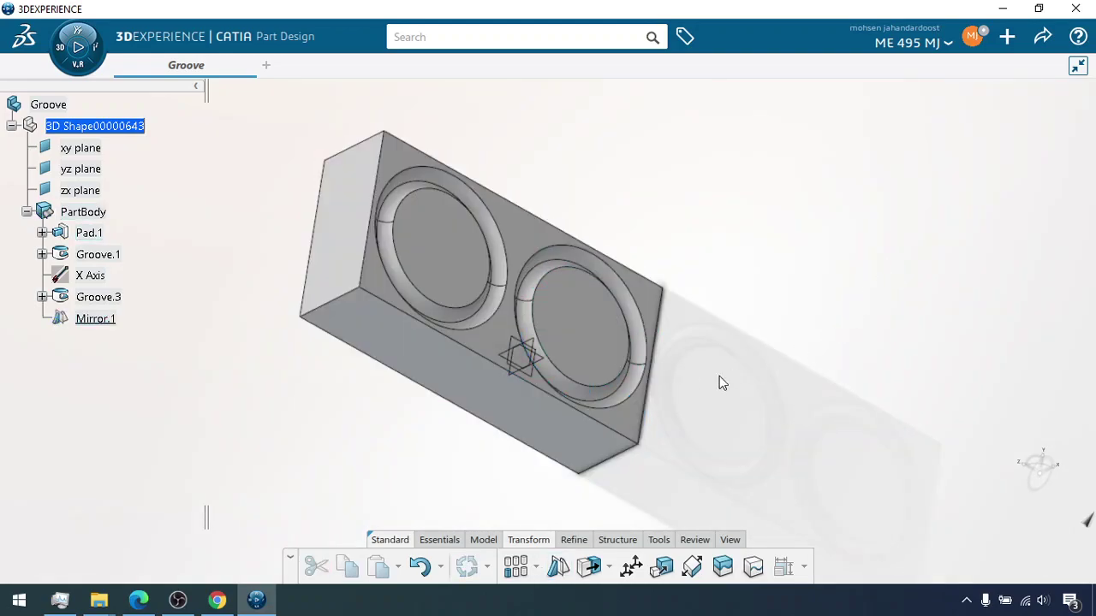
middle_click_drag(741, 385, 778, 378)
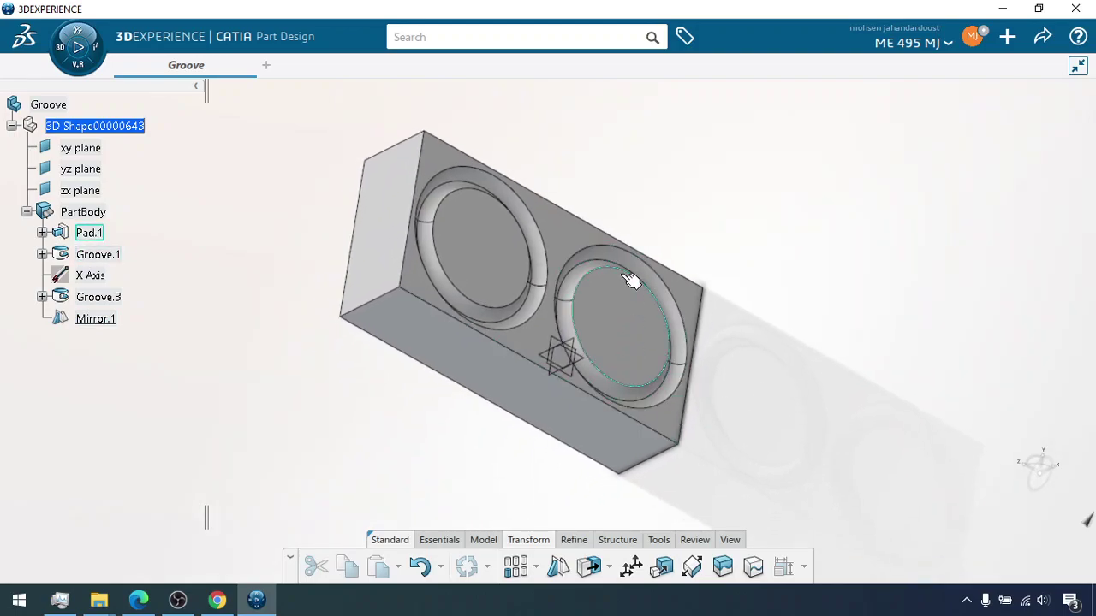
Mirror the doubled PartBody again about its long underside face, using the current solid as the object.
left_click(83, 212)
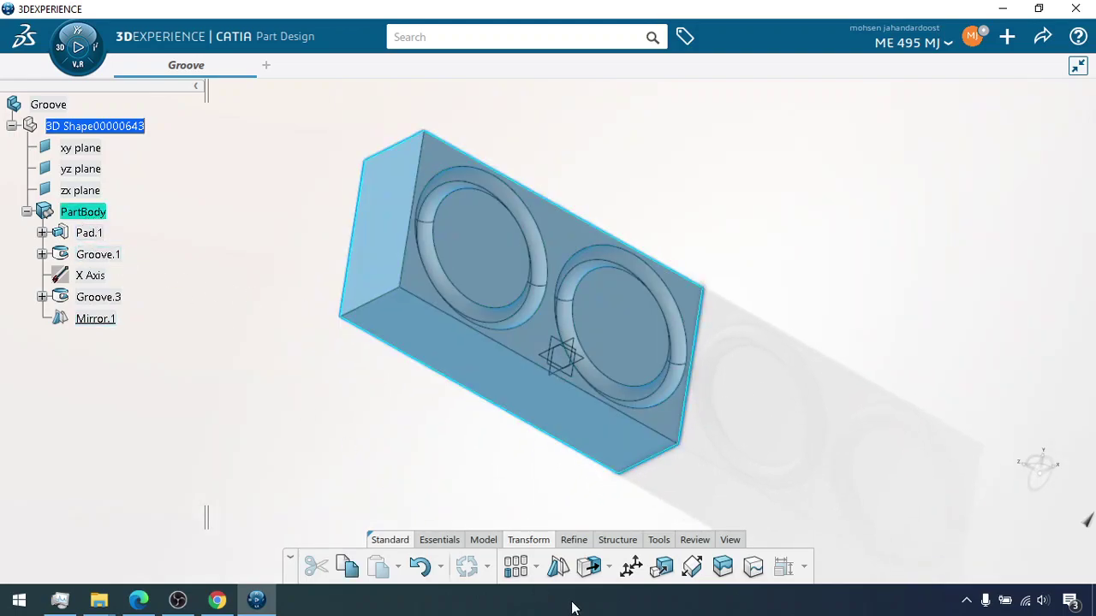
left_click(557, 568)
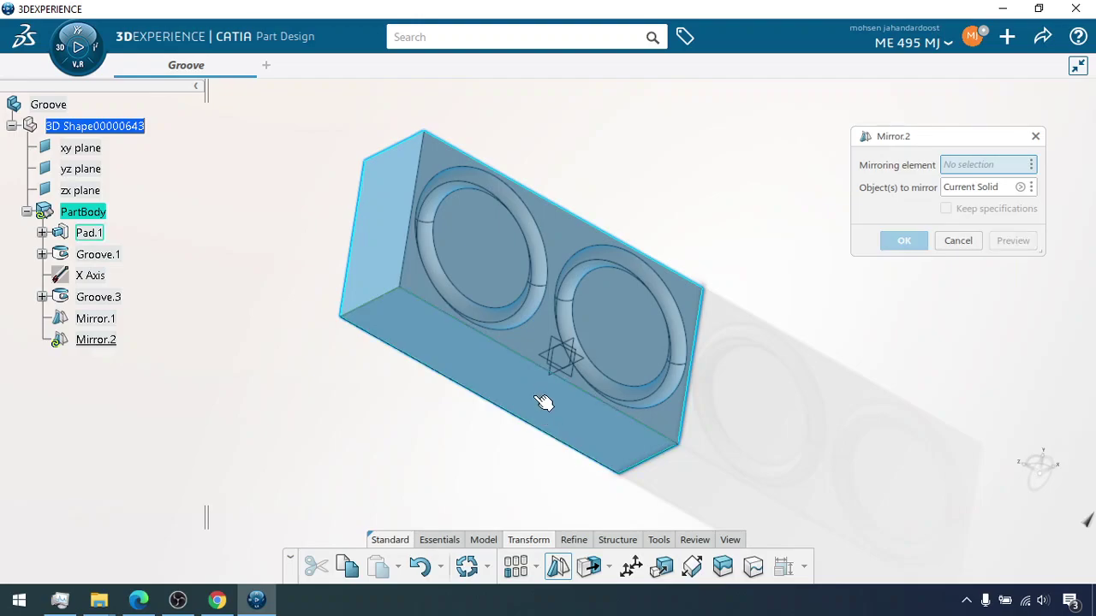
left_click(543, 403)
left_click(903, 241)
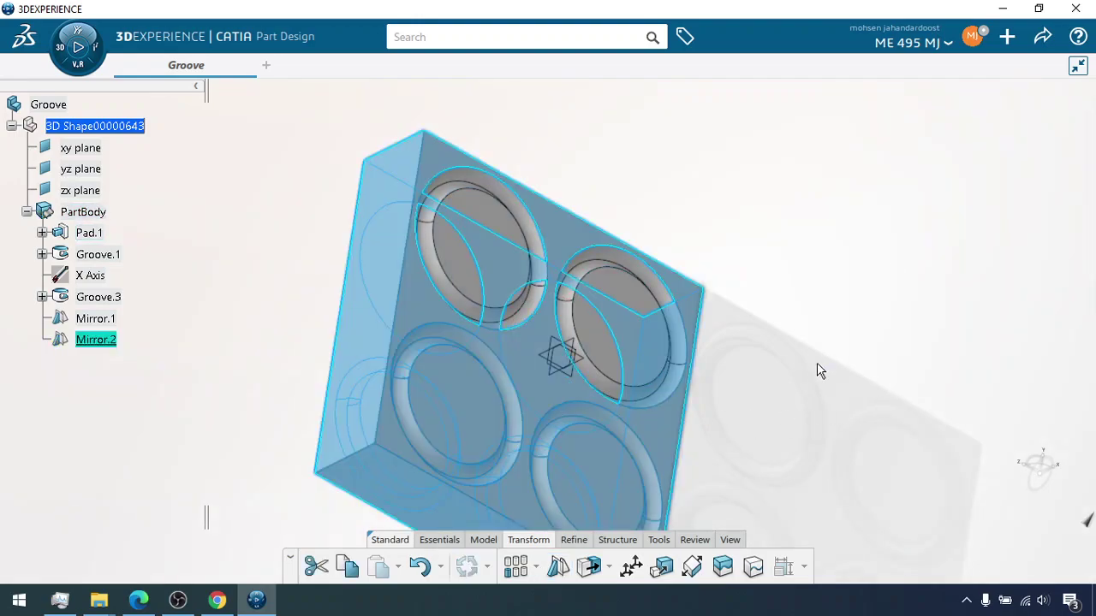
middle_click_drag(783, 465, 782, 409)
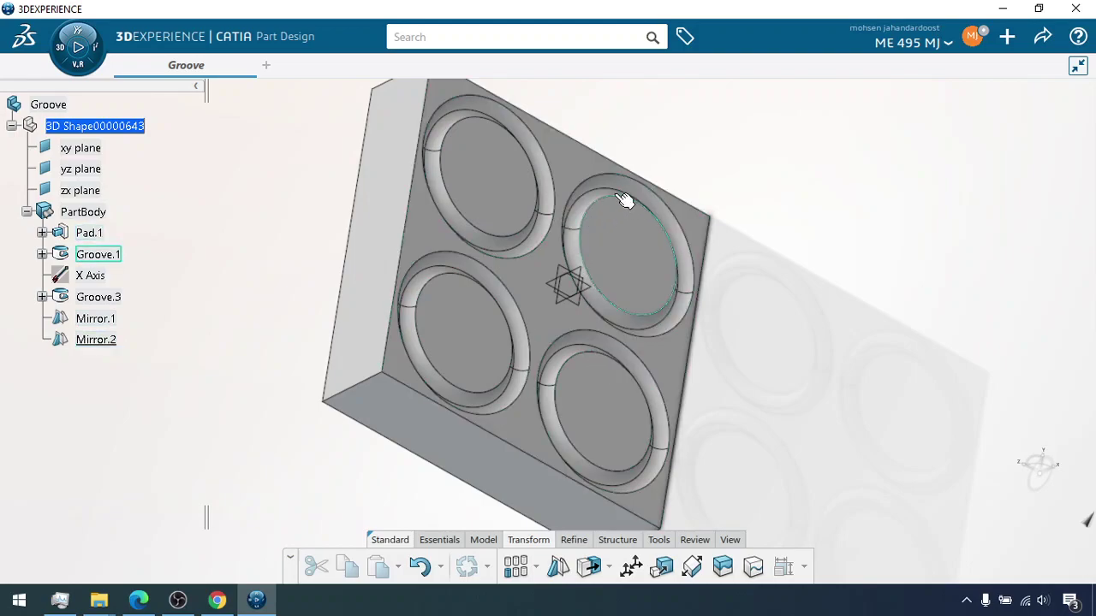
Examine the mirrored block from another angle and look through the mirror features and the contents of Groove.1 and Sketch.2.
left_click(728, 540)
left_click(512, 569)
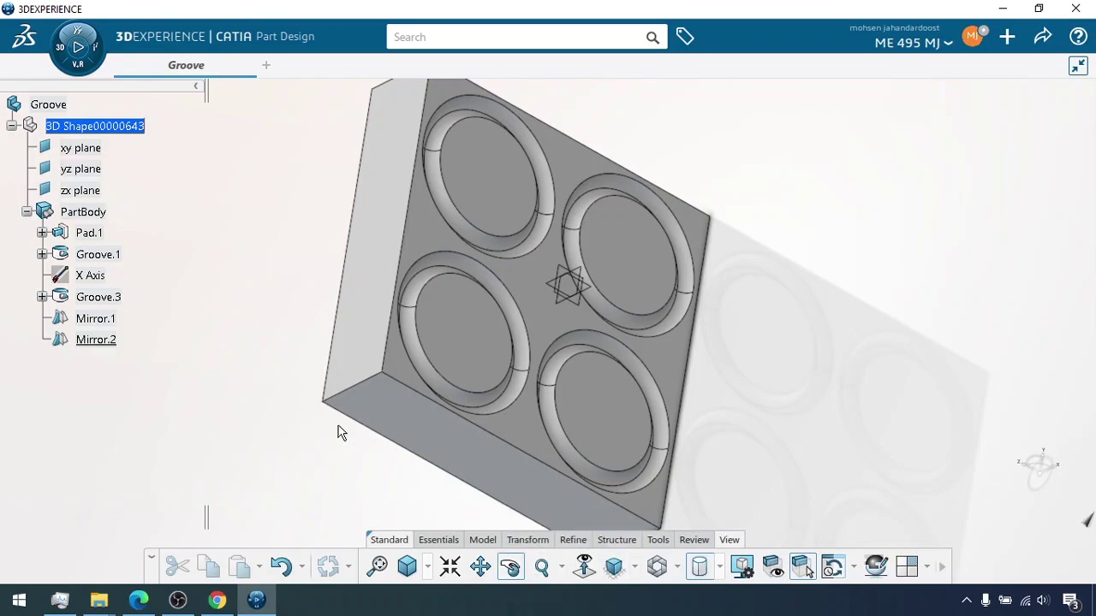
left_click_drag(338, 427, 635, 119)
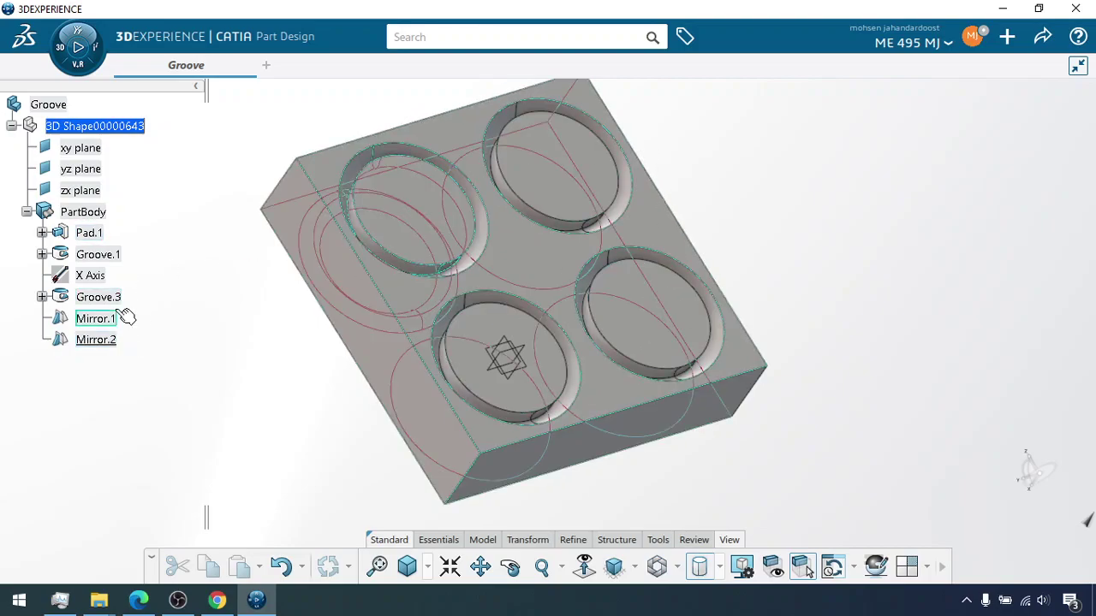
left_click(98, 322)
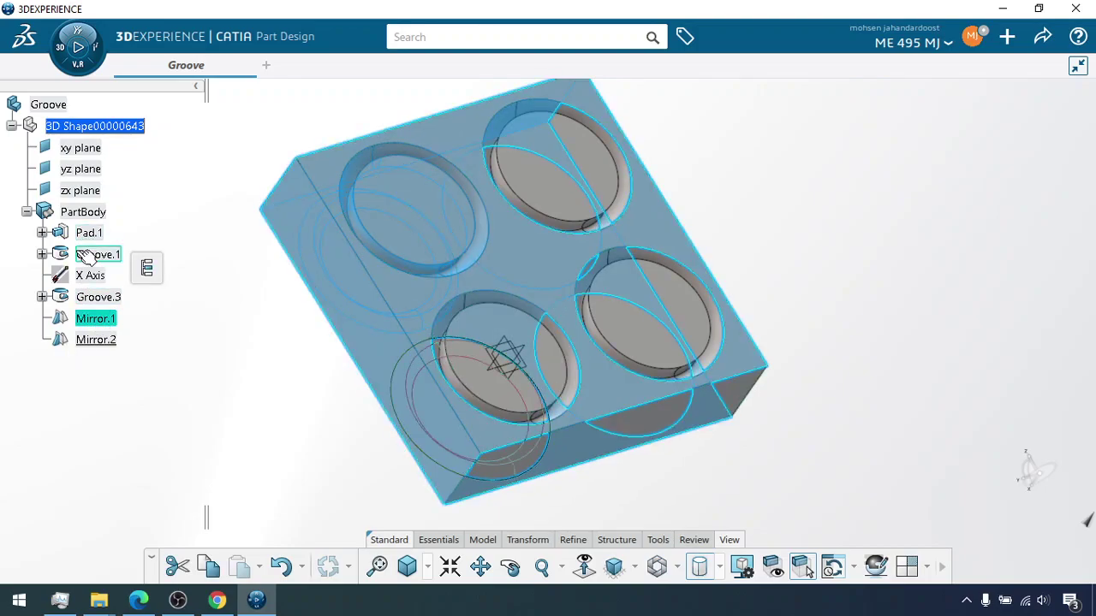
left_click(42, 255)
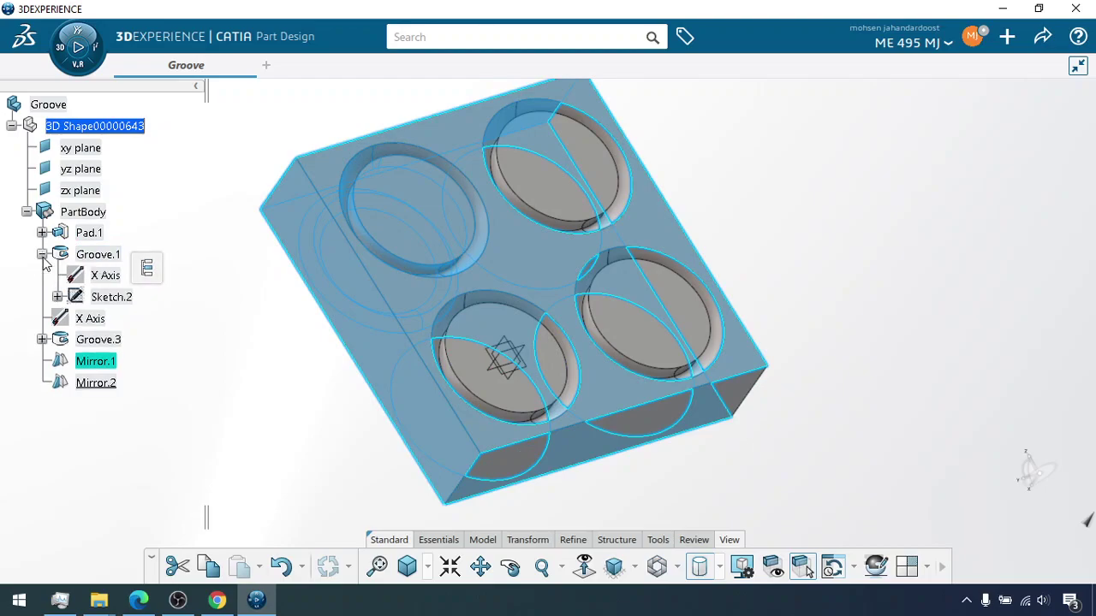
left_click(113, 302)
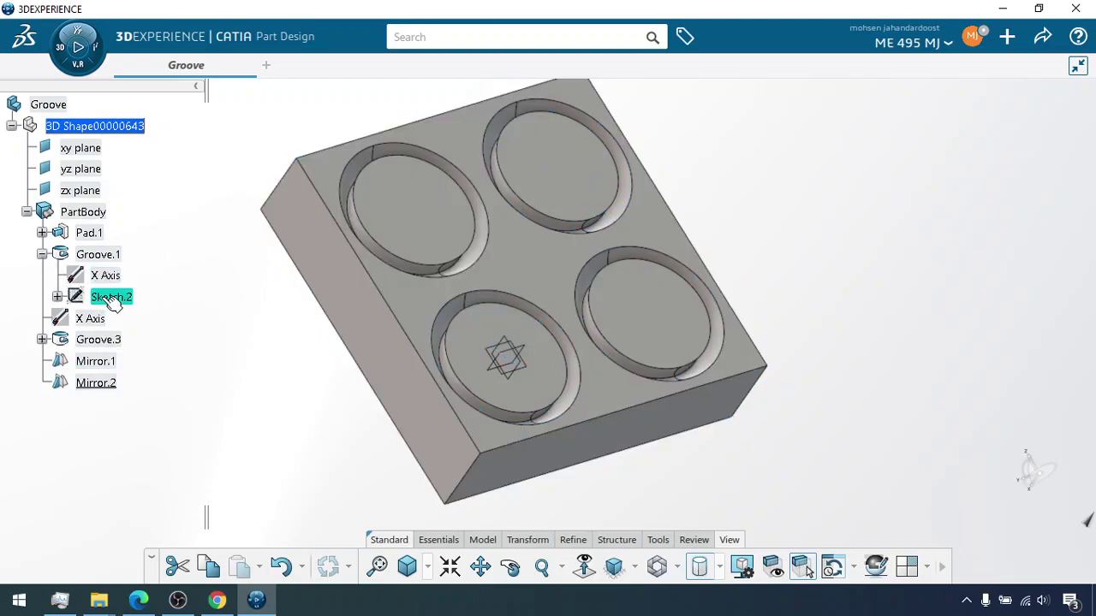
left_click(57, 298)
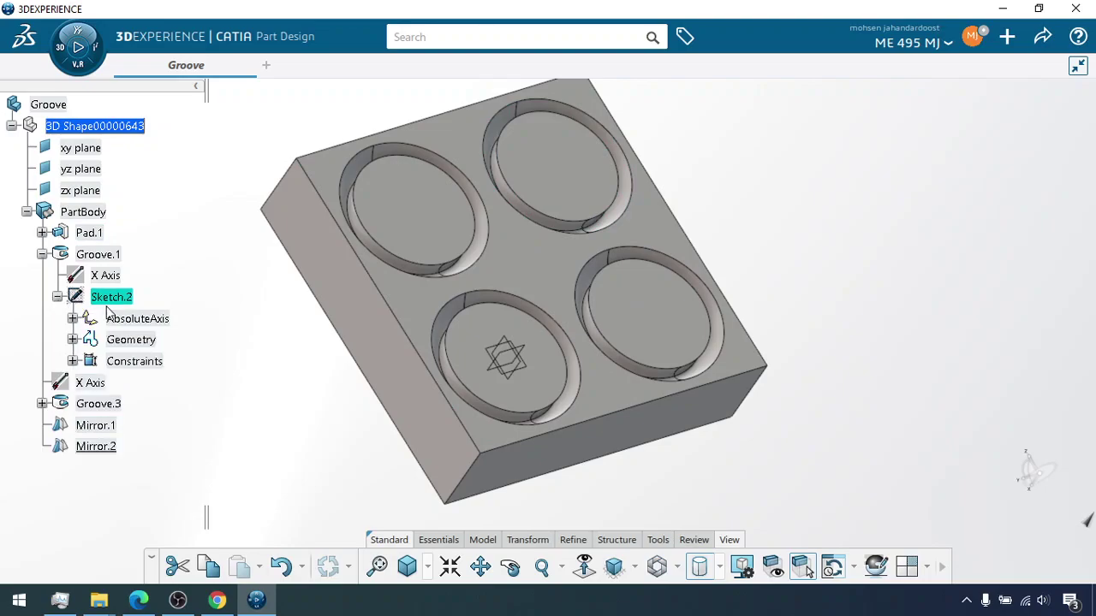
left_click(58, 297)
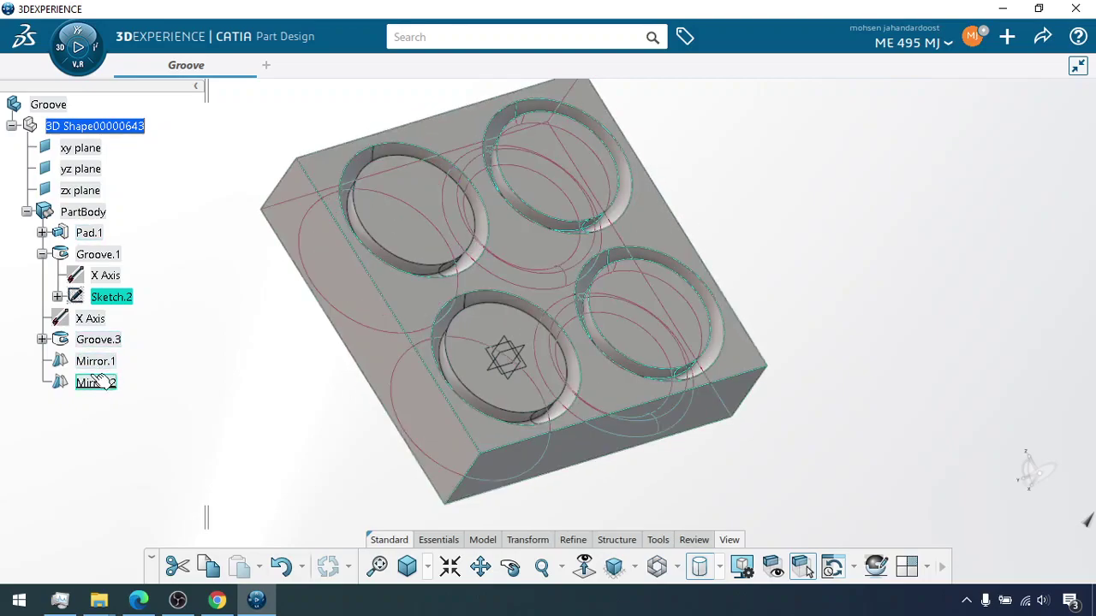
Edit the definition of Groove.1 and set its first angle to 180 degrees.
right_click(108, 306)
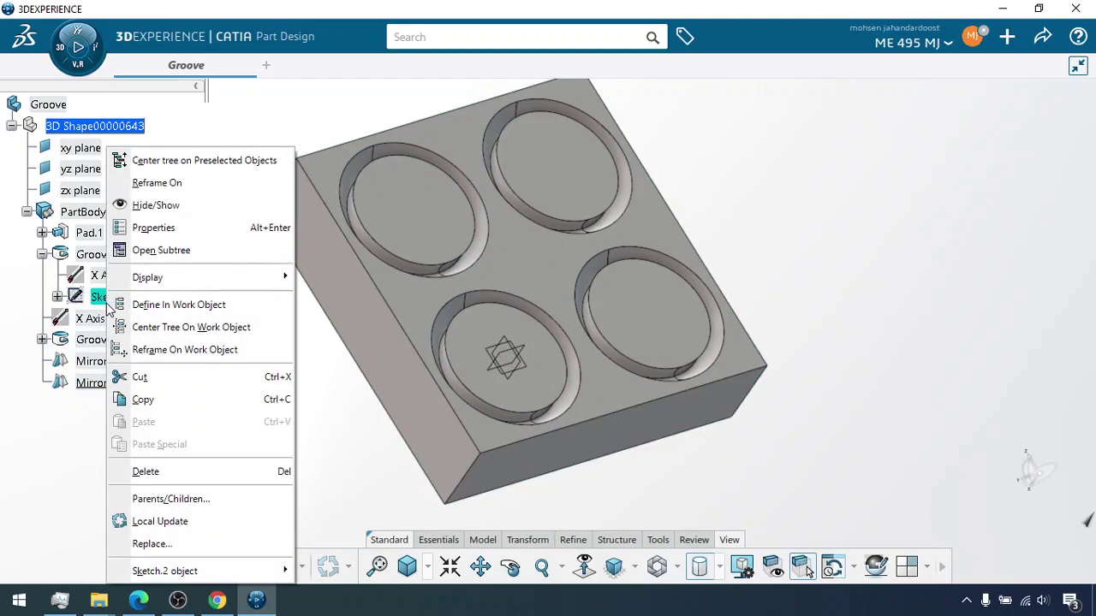
left_click(95, 253)
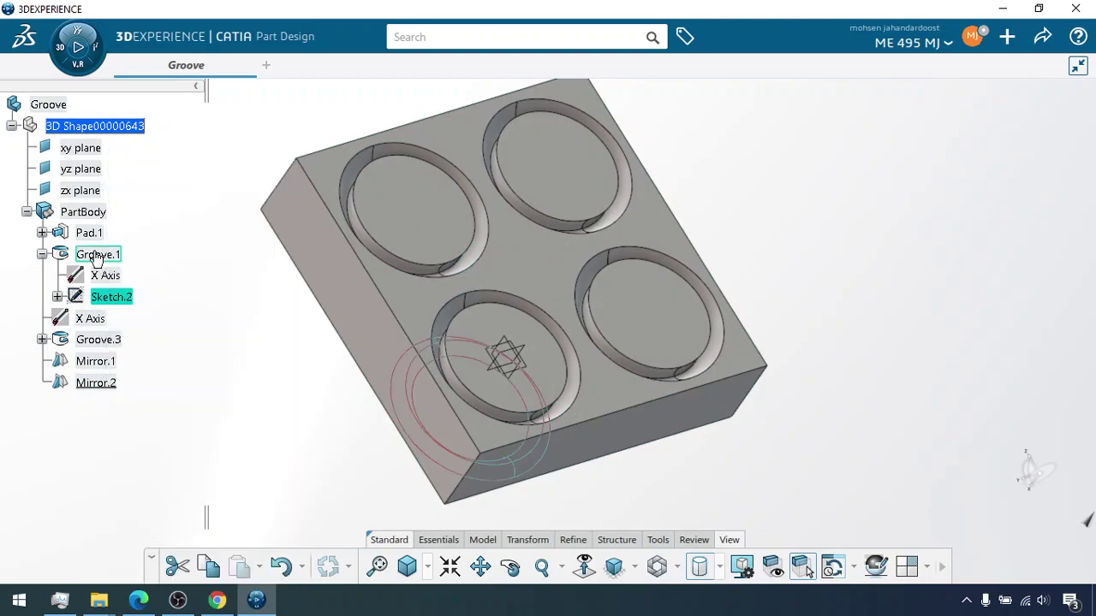
right_click(95, 254)
mouse_move(128, 571)
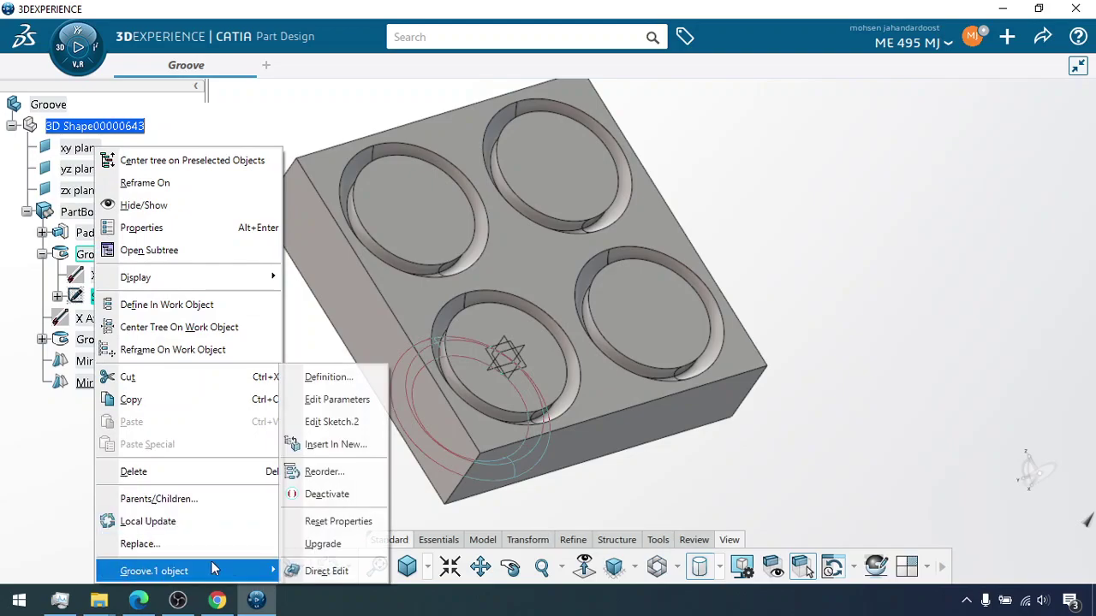
left_click(310, 374)
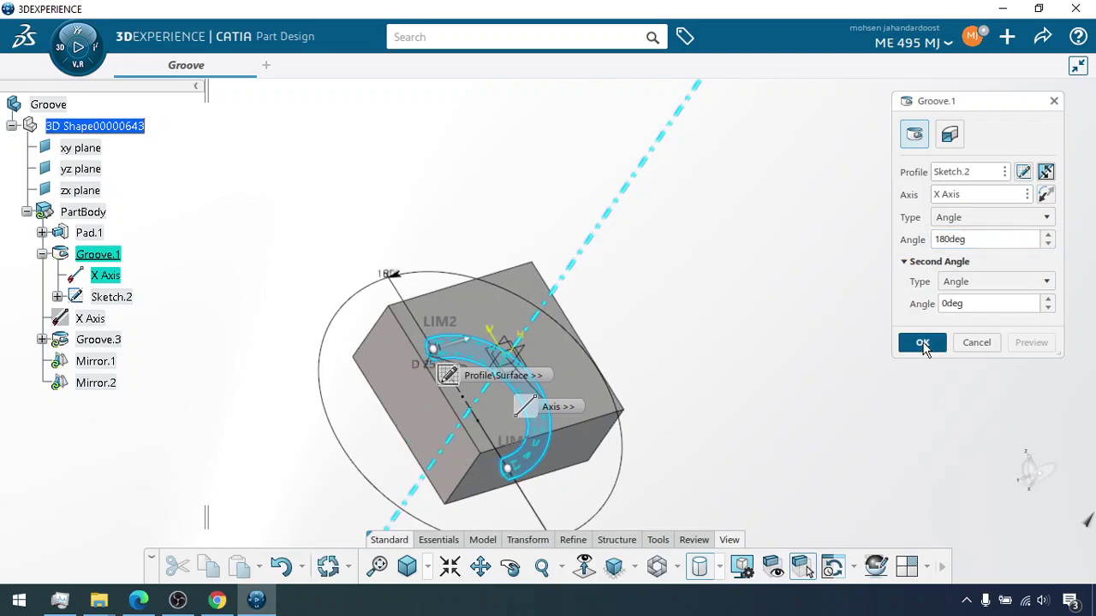
left_click(924, 345)
left_click(511, 566)
left_click_drag(348, 434, 575, 234)
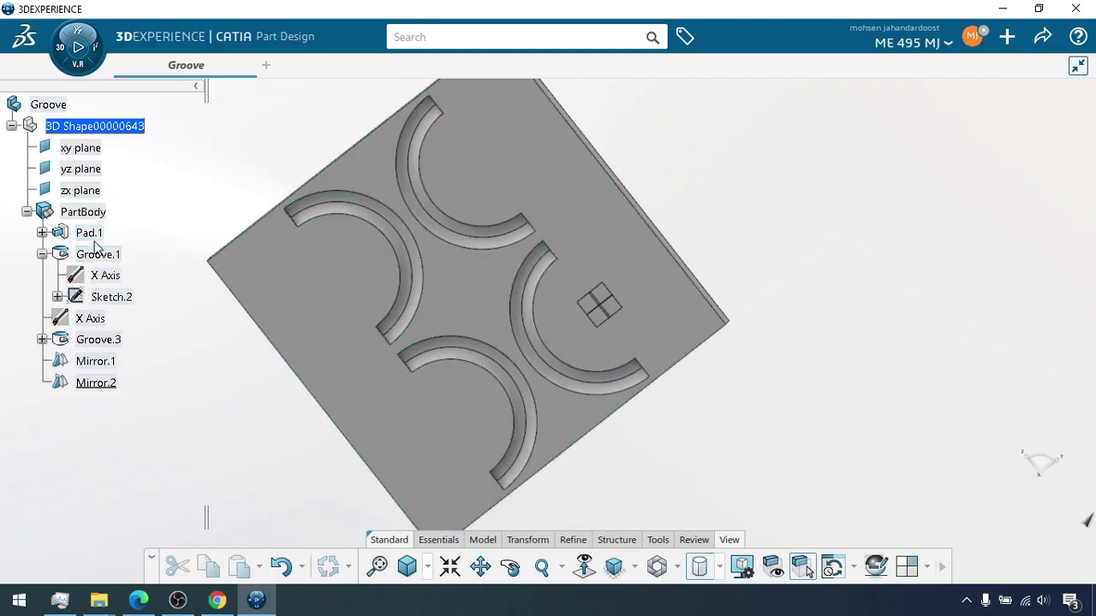
Save the grooved block part.
left_click(1042, 37)
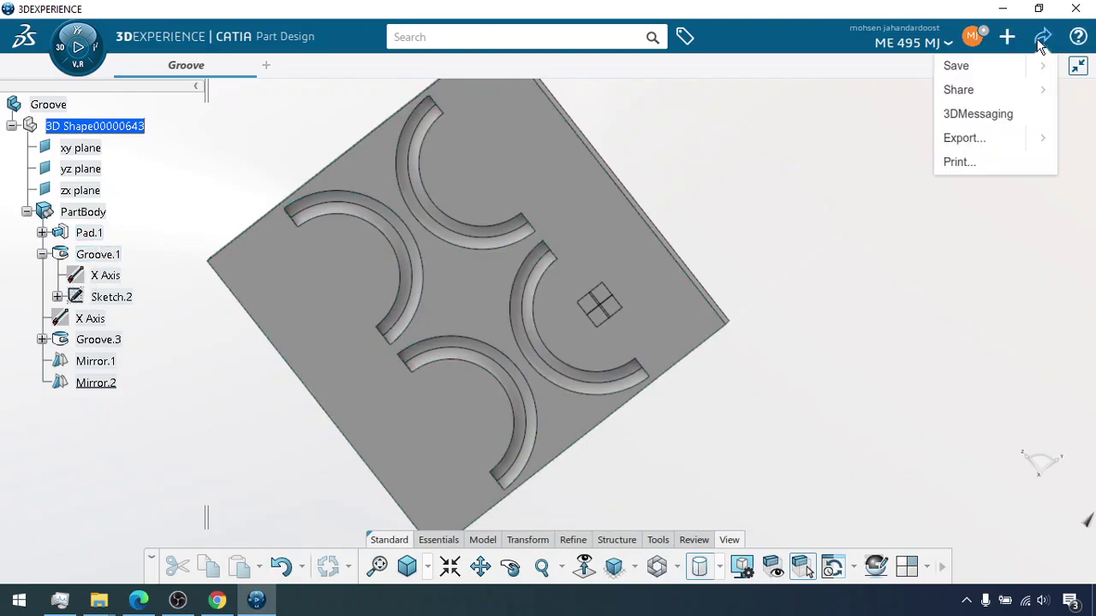
left_click(952, 66)
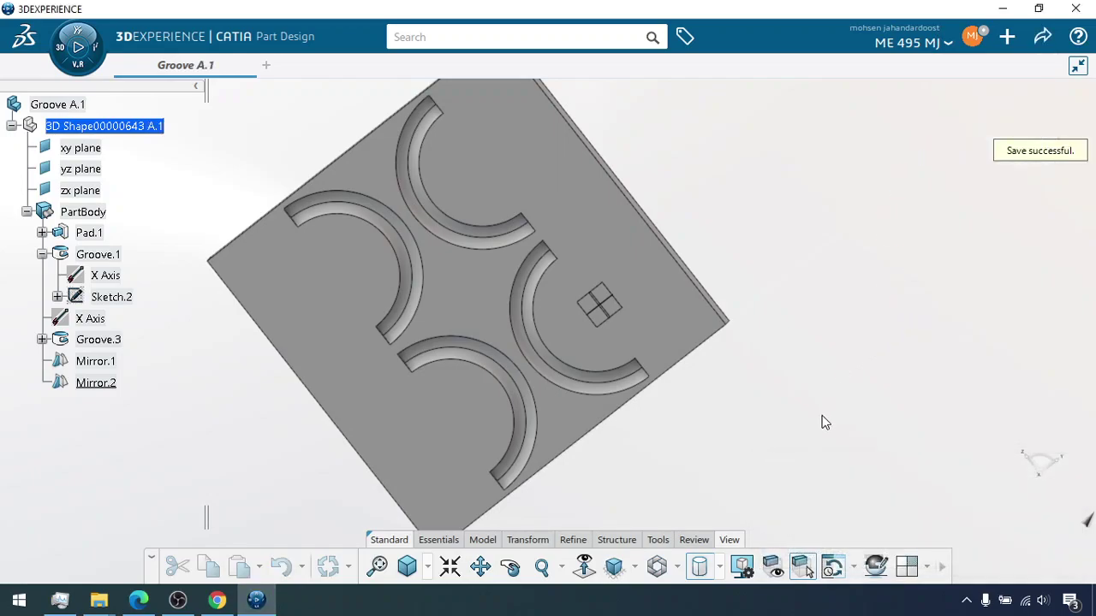
left_click(484, 541)
left_click(527, 541)
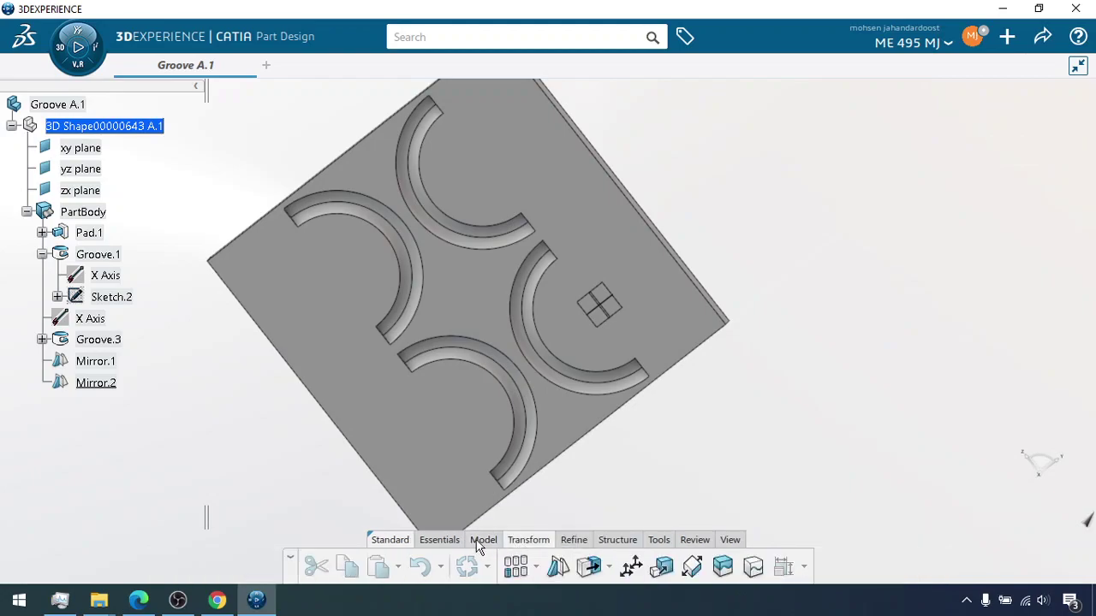
Create a new Part Design part without support mode and close the Groove A.1 model.
left_click(70, 62)
left_click(34, 288)
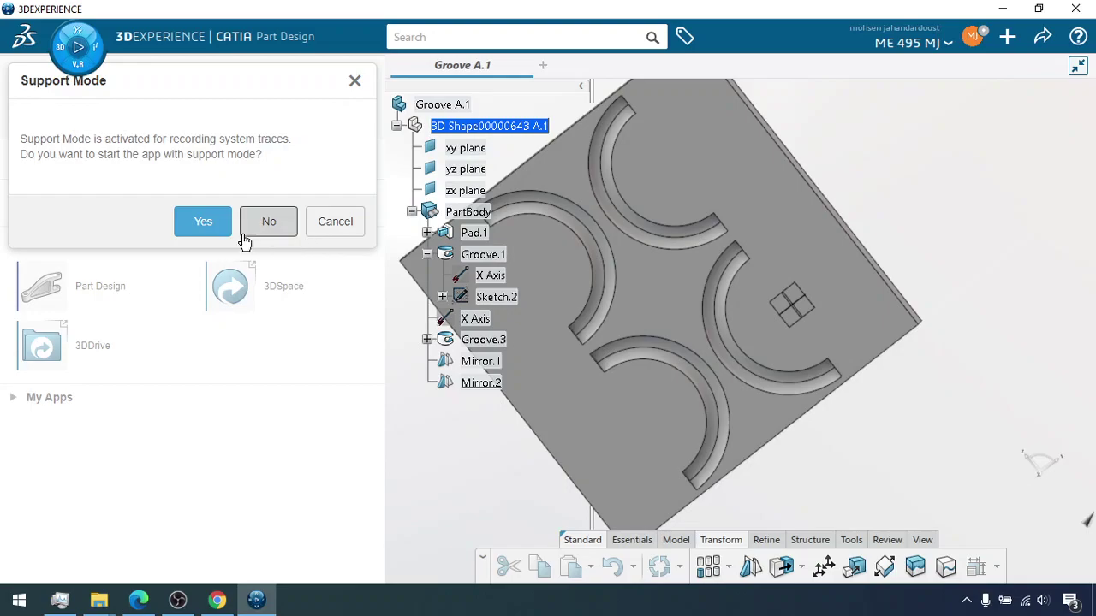
left_click(265, 221)
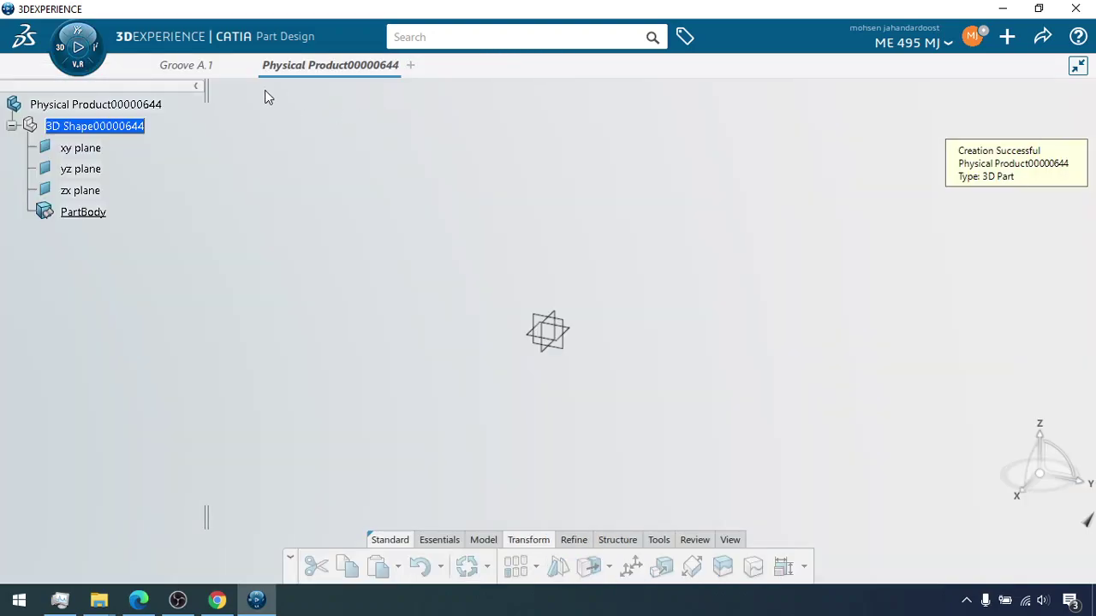
mouse_move(196, 73)
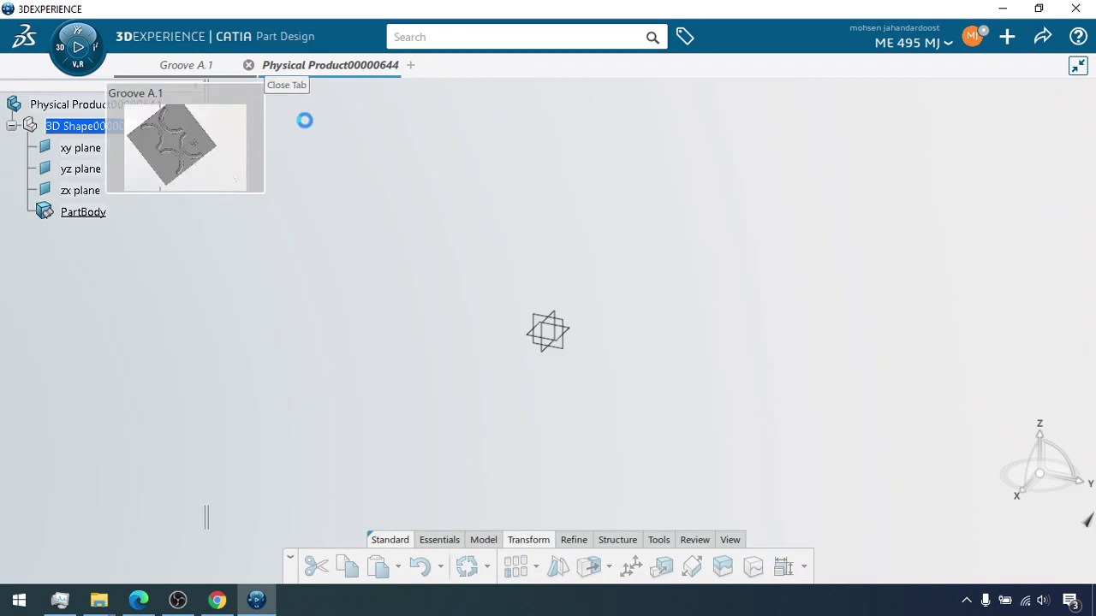
Change the new part's title to Pattern in its properties.
right_click(117, 104)
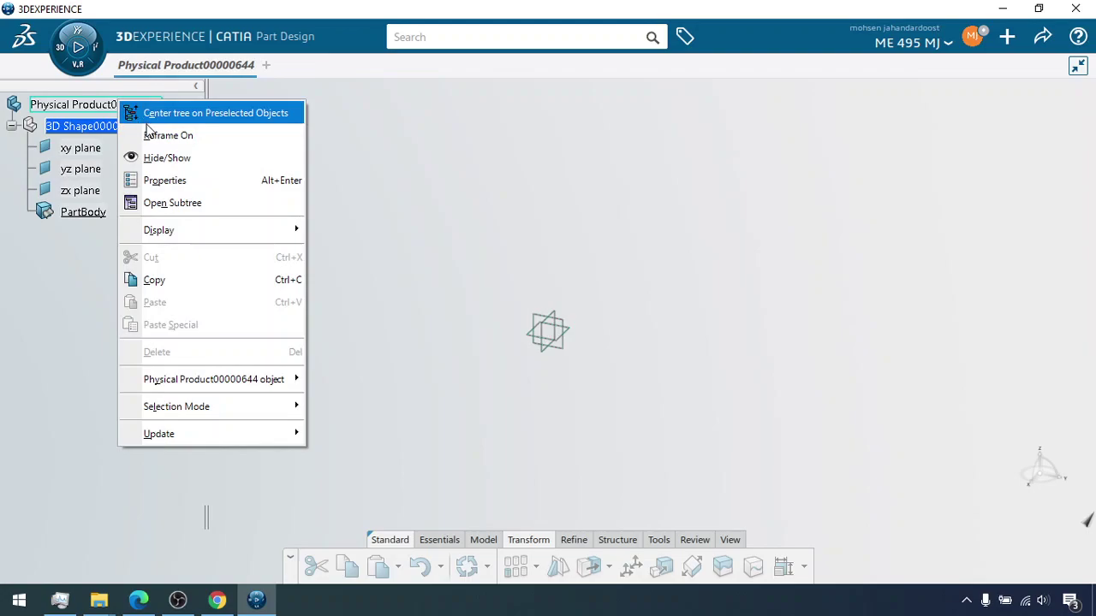
mouse_move(229, 390)
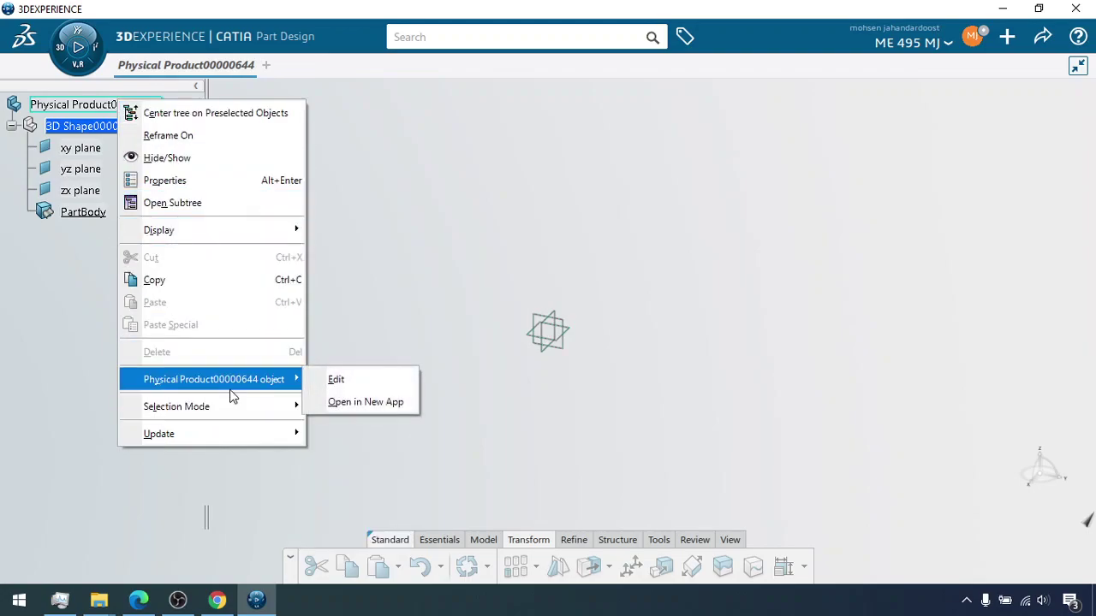
left_click(189, 180)
left_click_drag(897, 214, 763, 216)
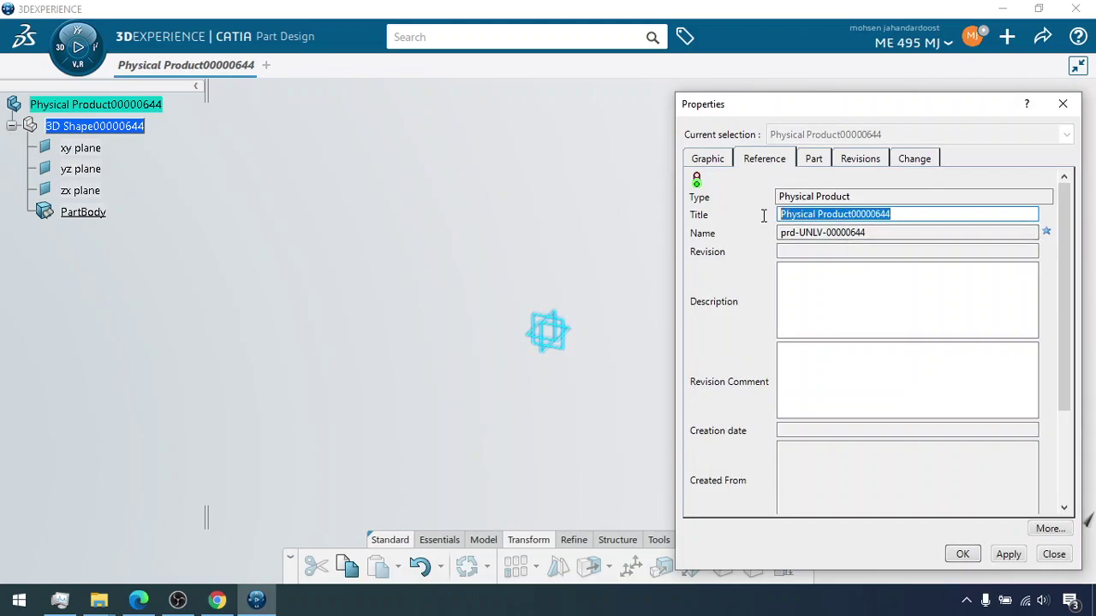
type("Pattern")
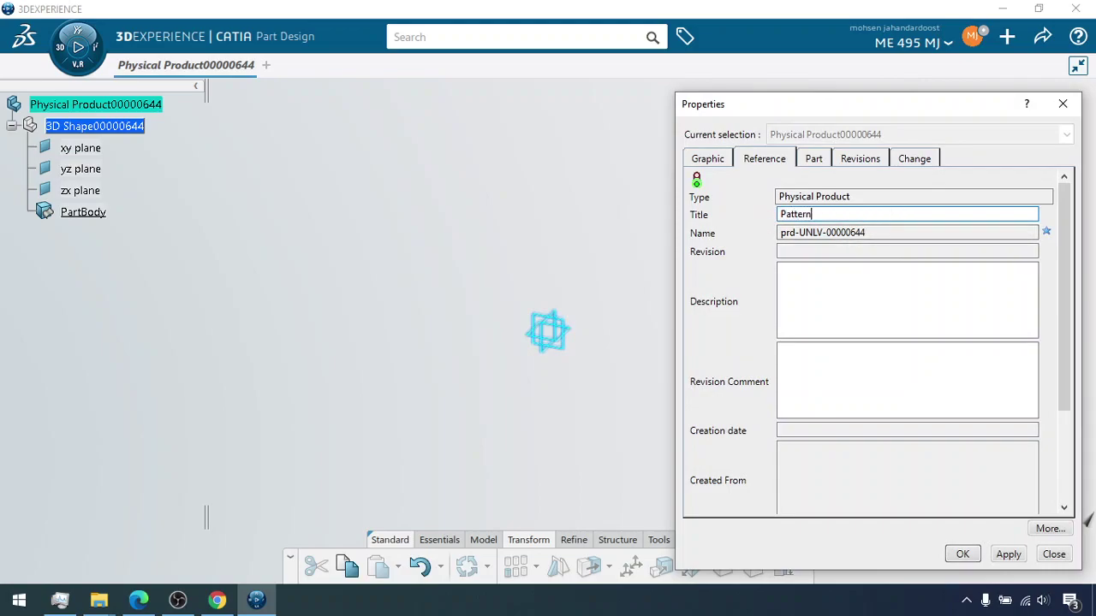
left_click(1008, 554)
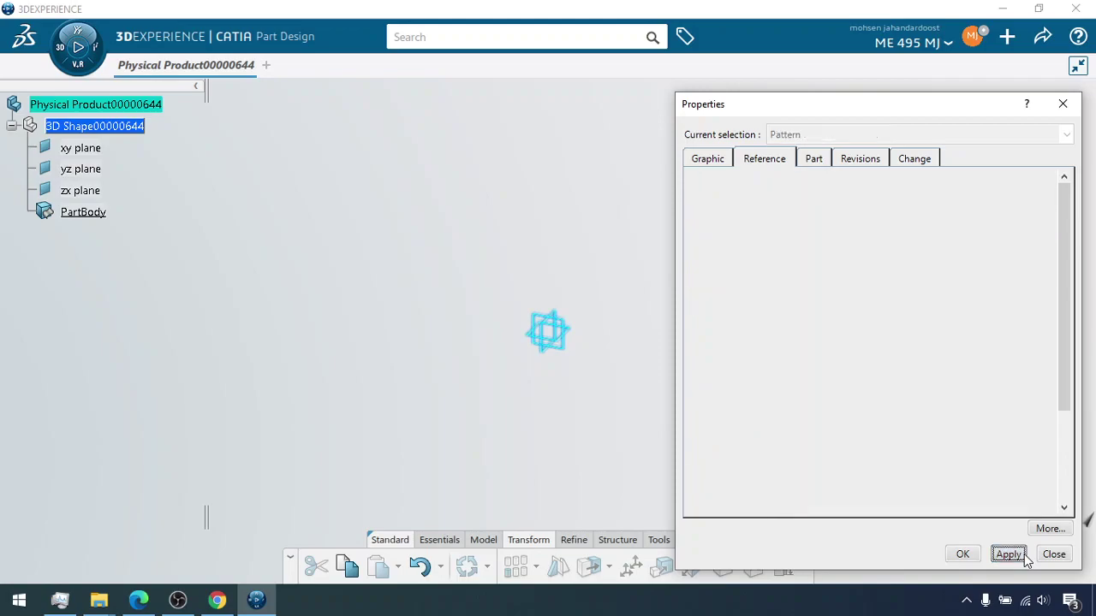
left_click(972, 555)
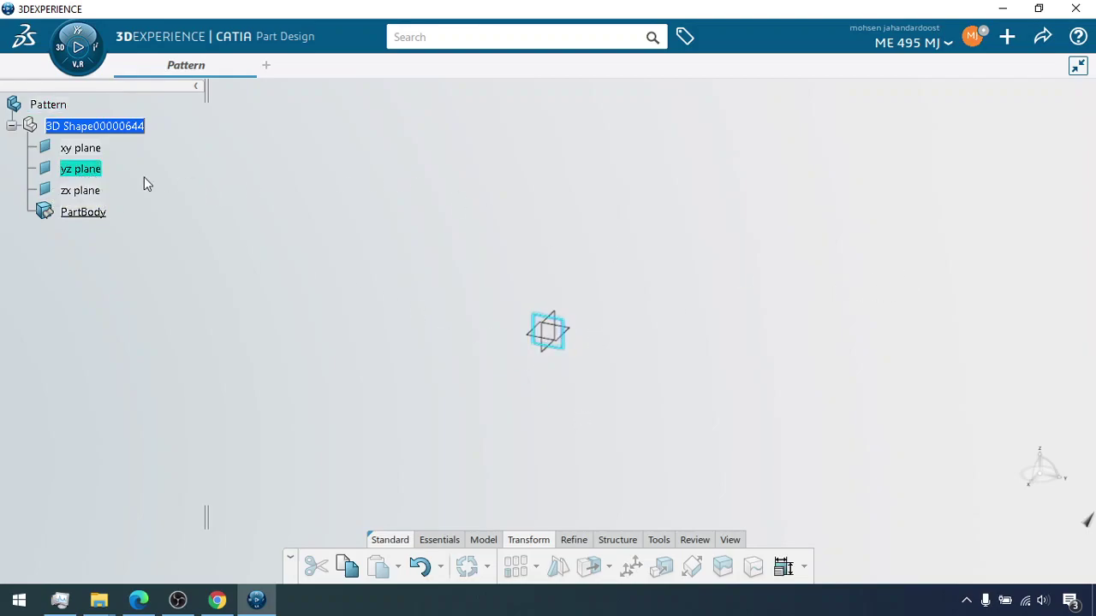
Sketch a rectangle about 259 by 171 mm on the yz plane, centered on the origin.
left_click(481, 540)
left_click(710, 435)
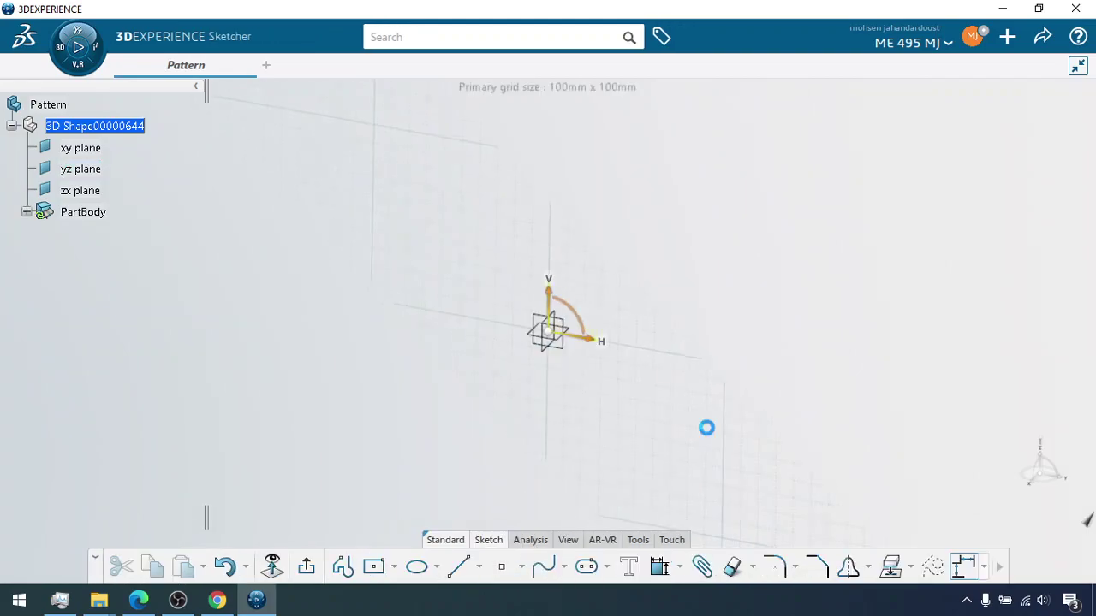
left_click(374, 566)
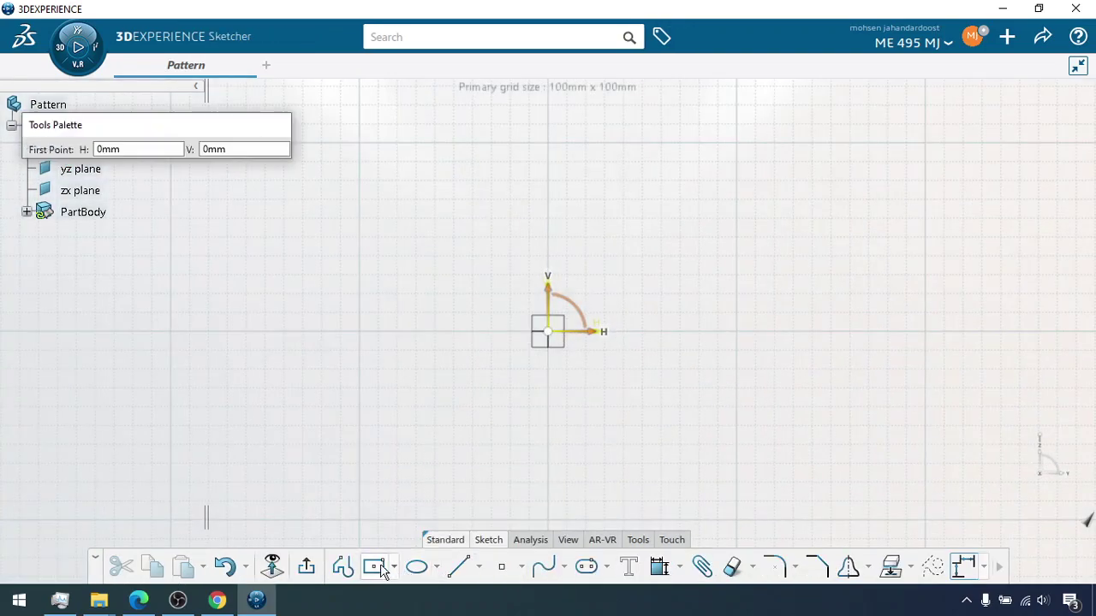
left_click(552, 336)
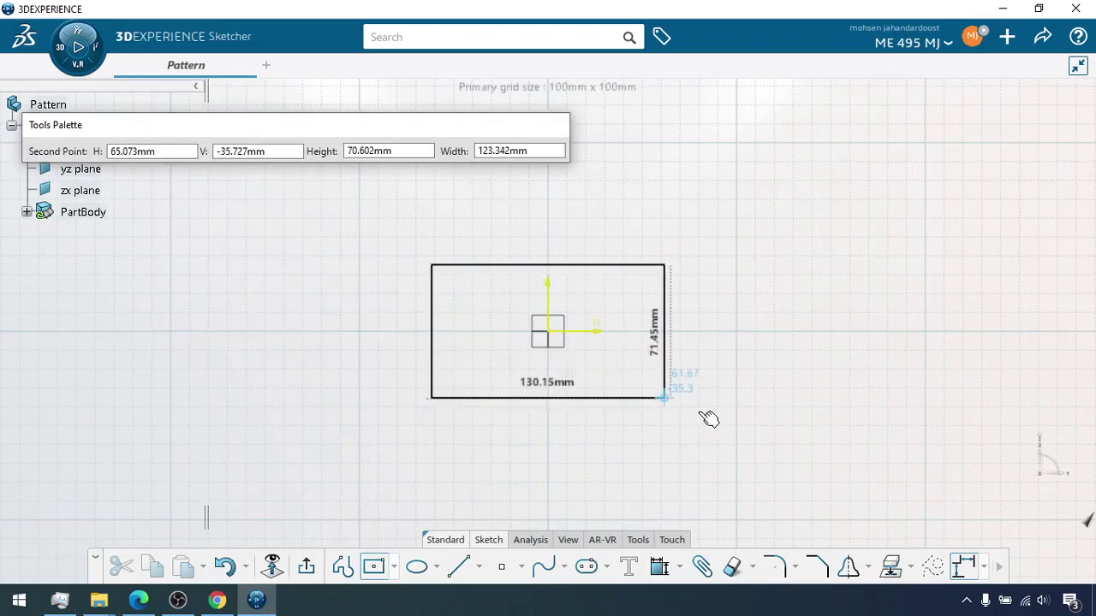
left_click(792, 494)
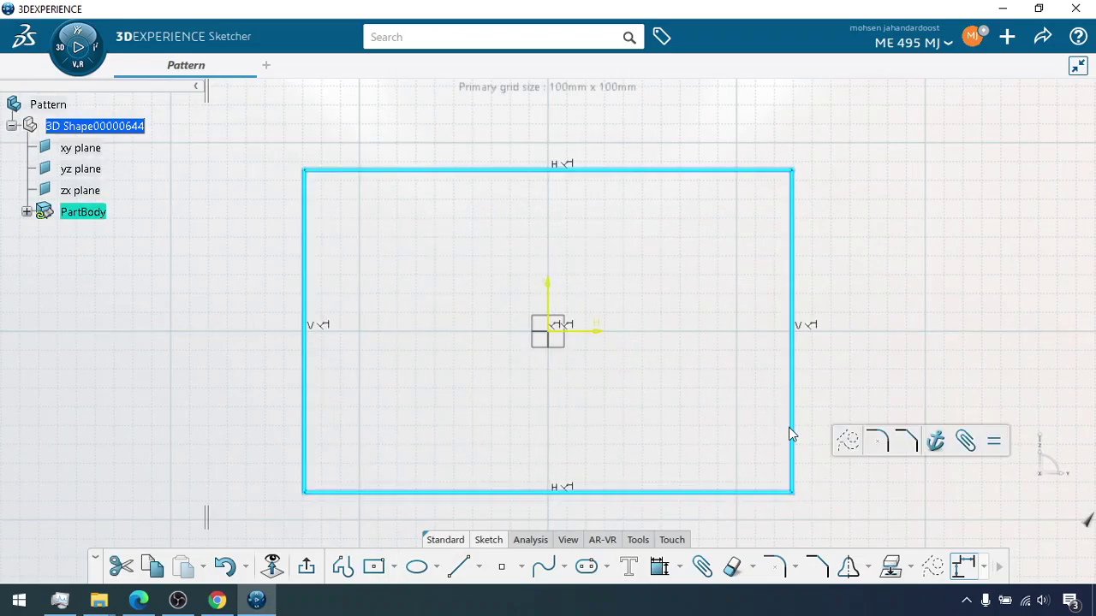
Dimension the rectangle's top edge and vertical side, setting both lengths to 200 mm.
left_click(659, 567)
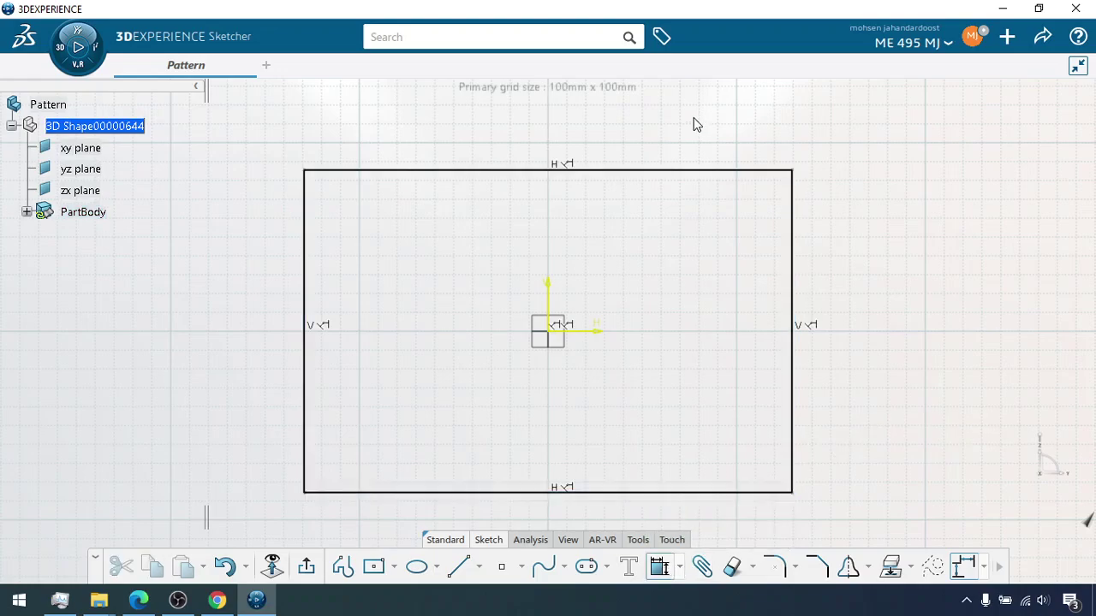
left_click(707, 171)
left_click(697, 134)
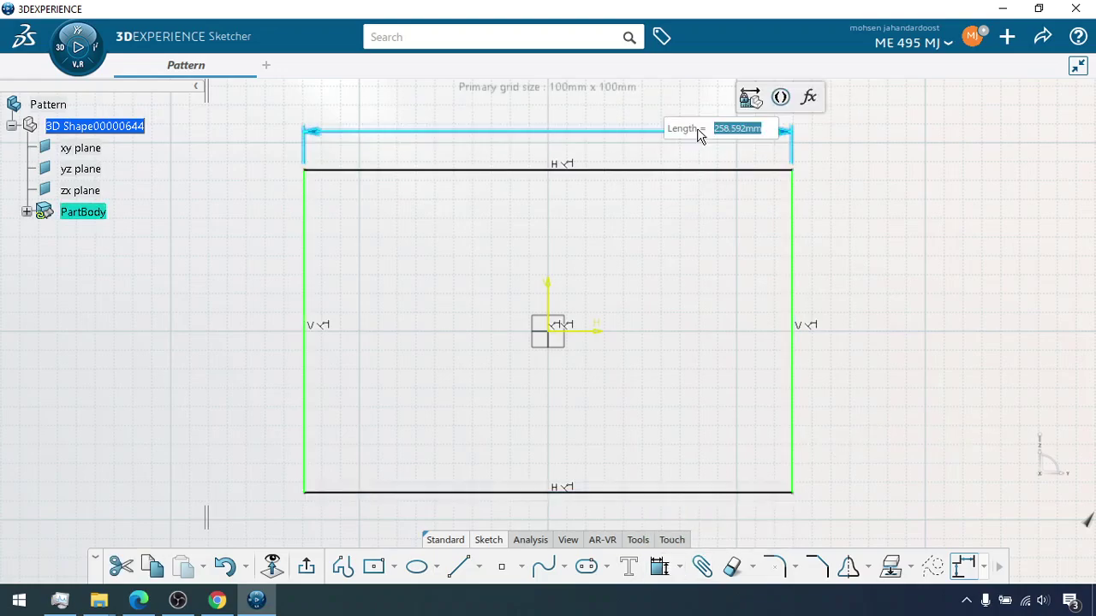
type("200")
key("Return")
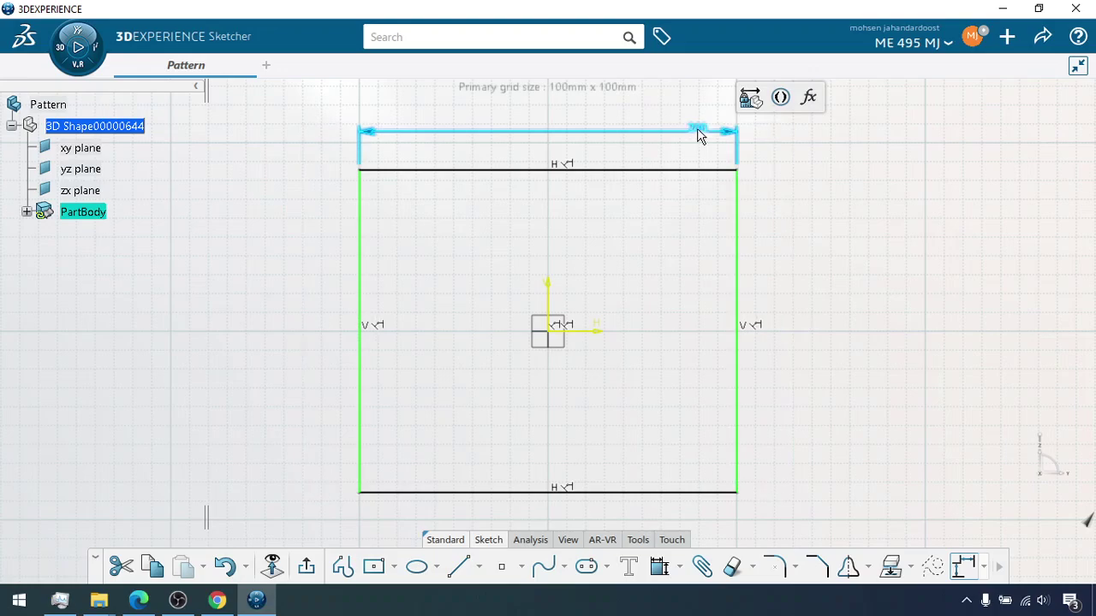
left_click(737, 246)
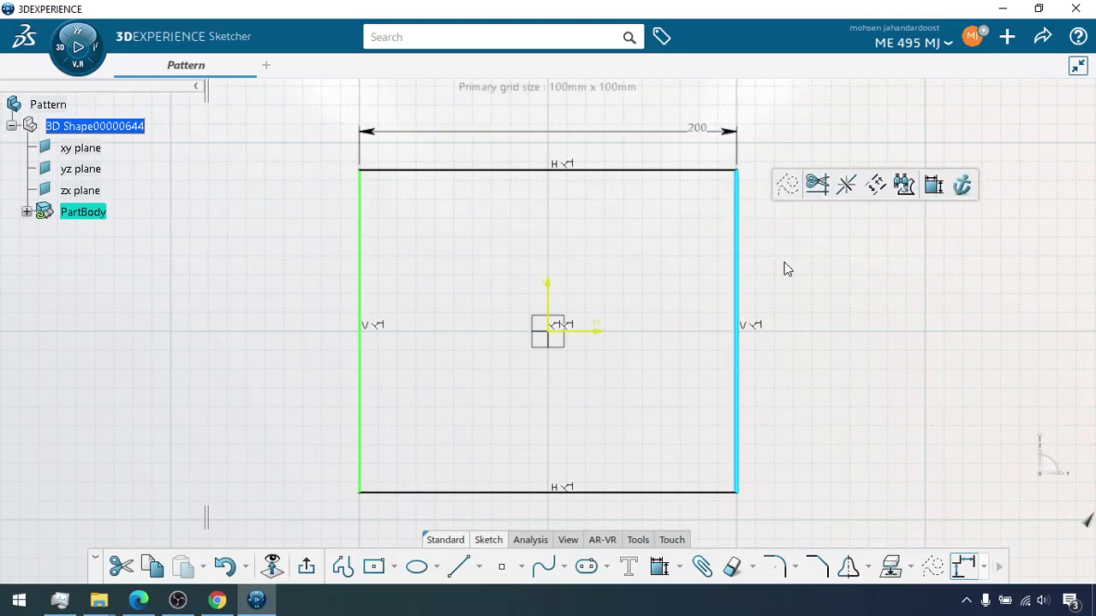
left_click(933, 184)
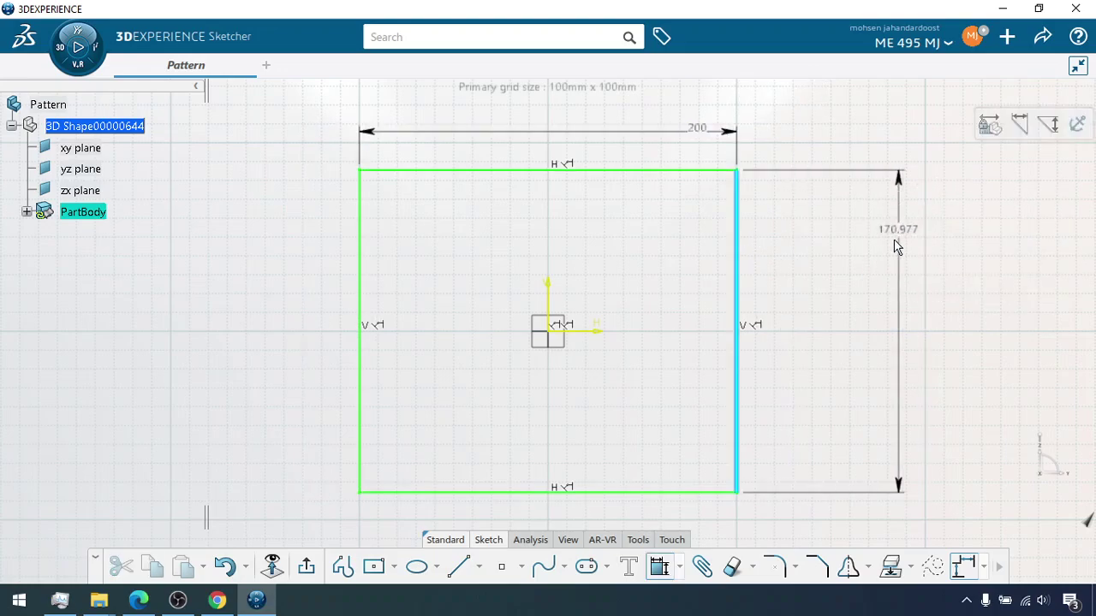
left_click(808, 285)
type("200")
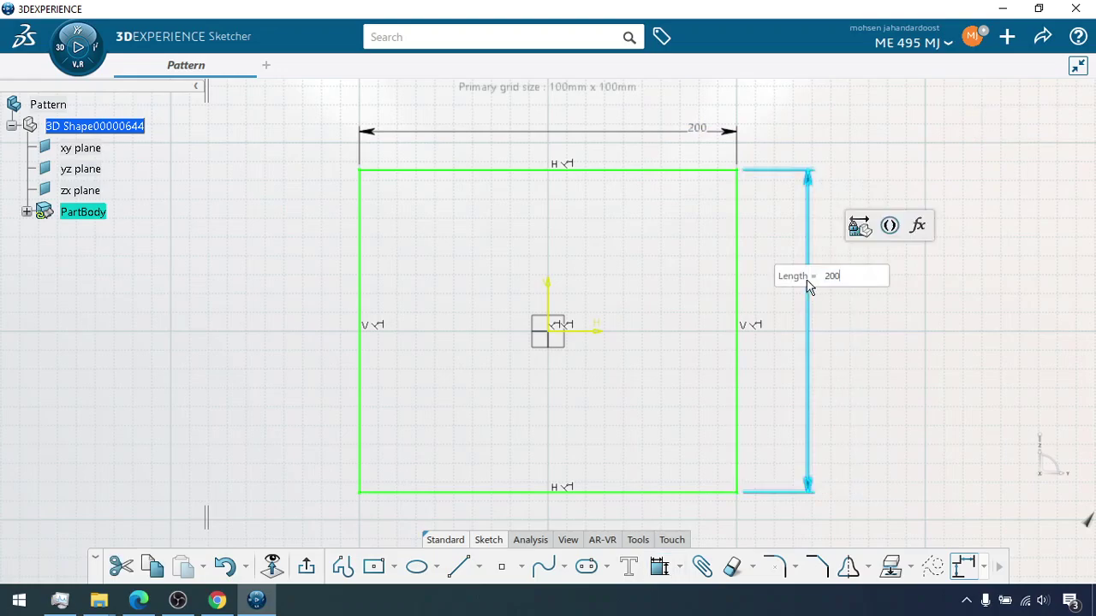
key("Return")
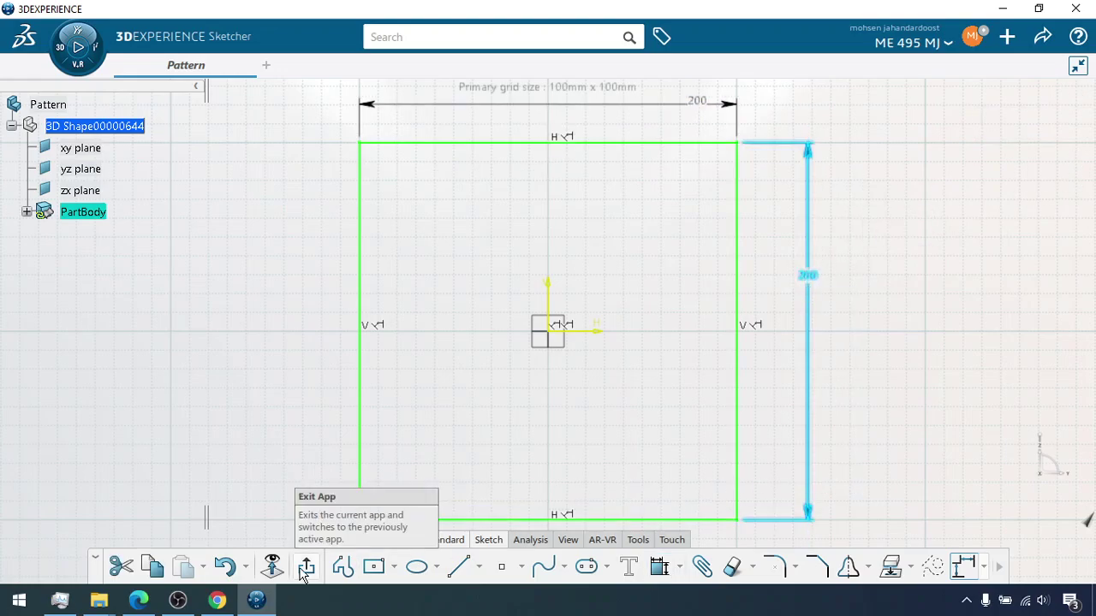
Exit the sketch and extrude the square profile 100 mm with Pad.
left_click(272, 566)
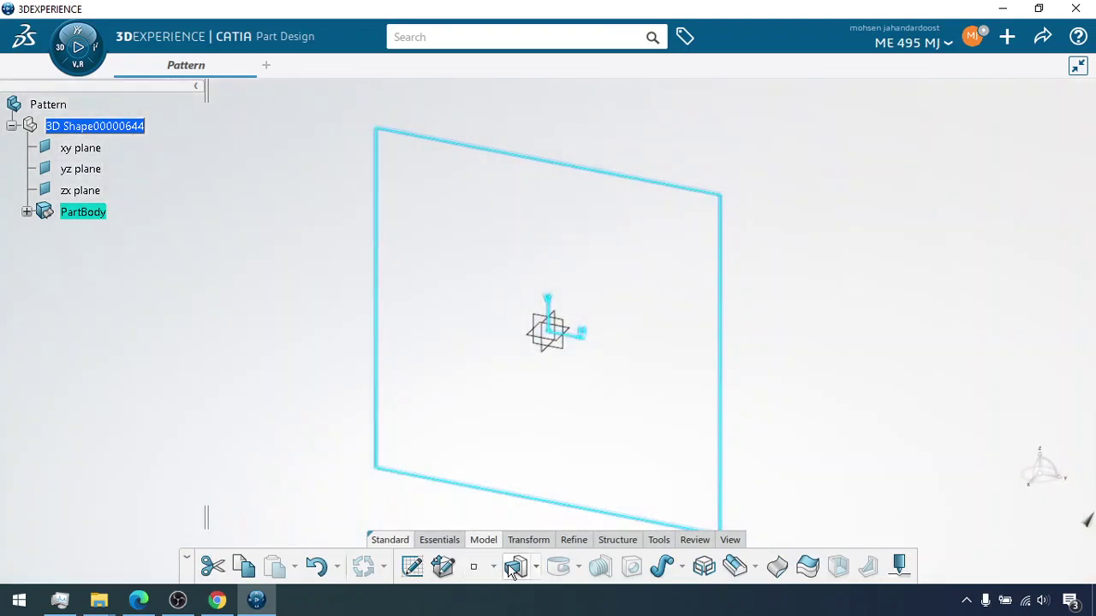
left_click(512, 569)
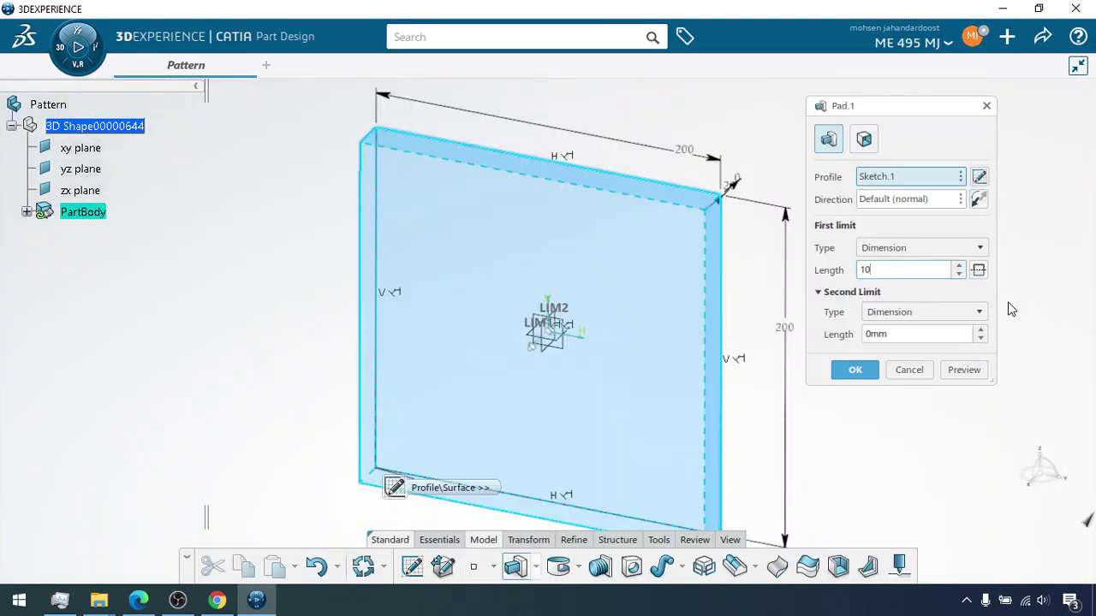
type("0")
key("Return")
middle_click_drag(819, 374, 810, 349)
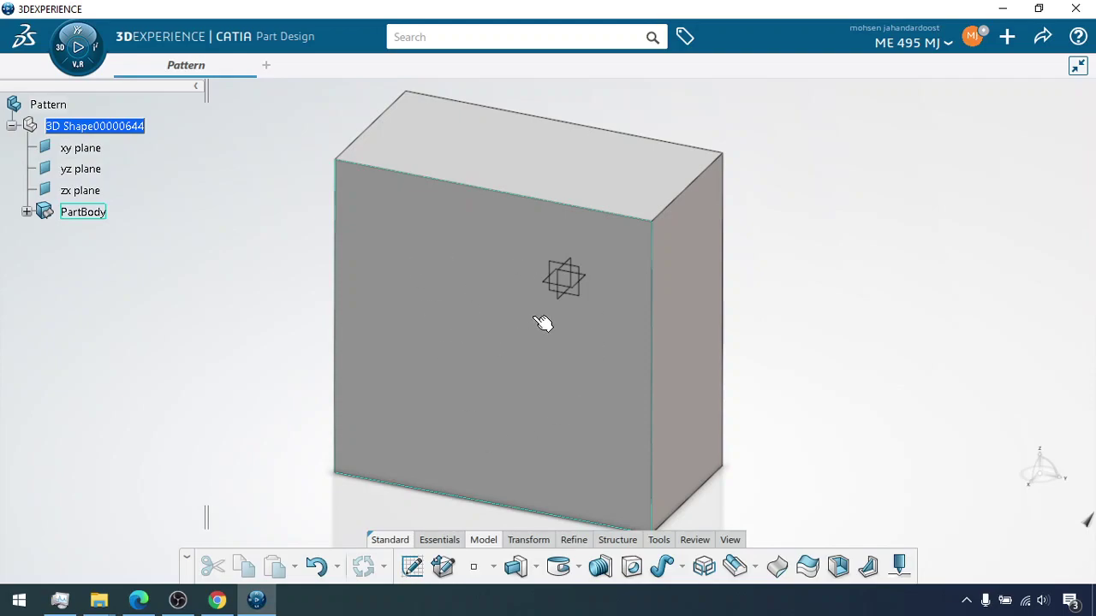
Start a sketch on the block's large front face and draw a small circle near its upper-left corner.
left_click(482, 316)
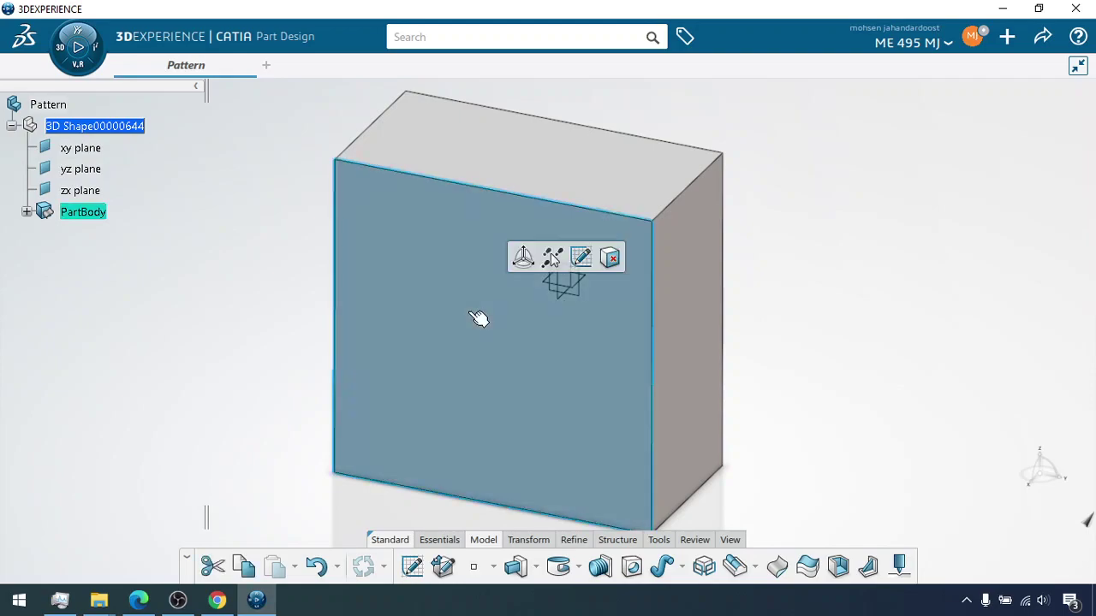
left_click(579, 258)
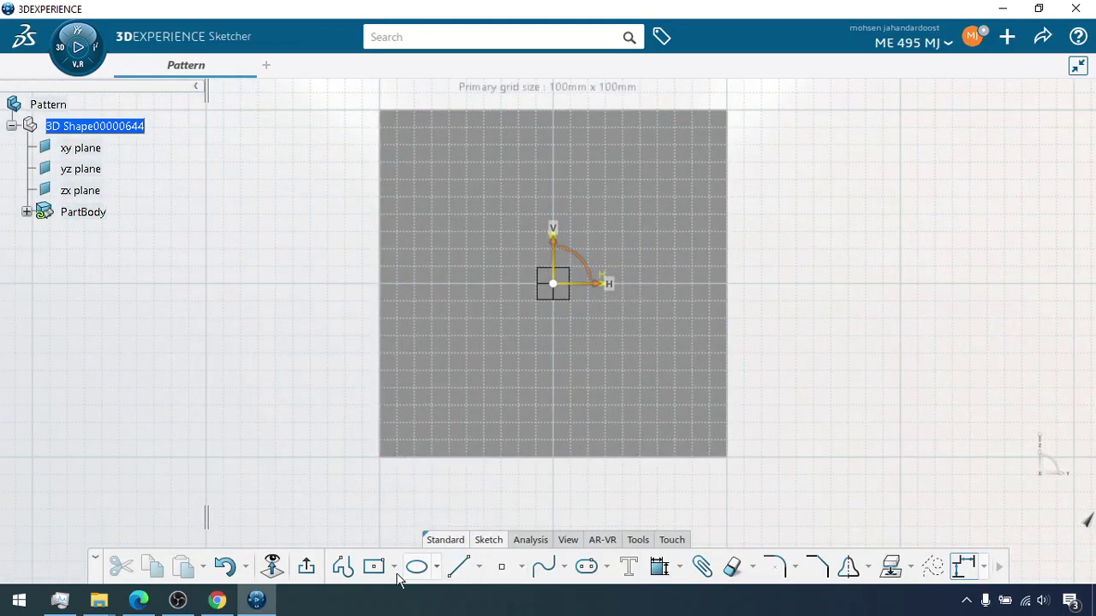
left_click(437, 568)
left_click(451, 319)
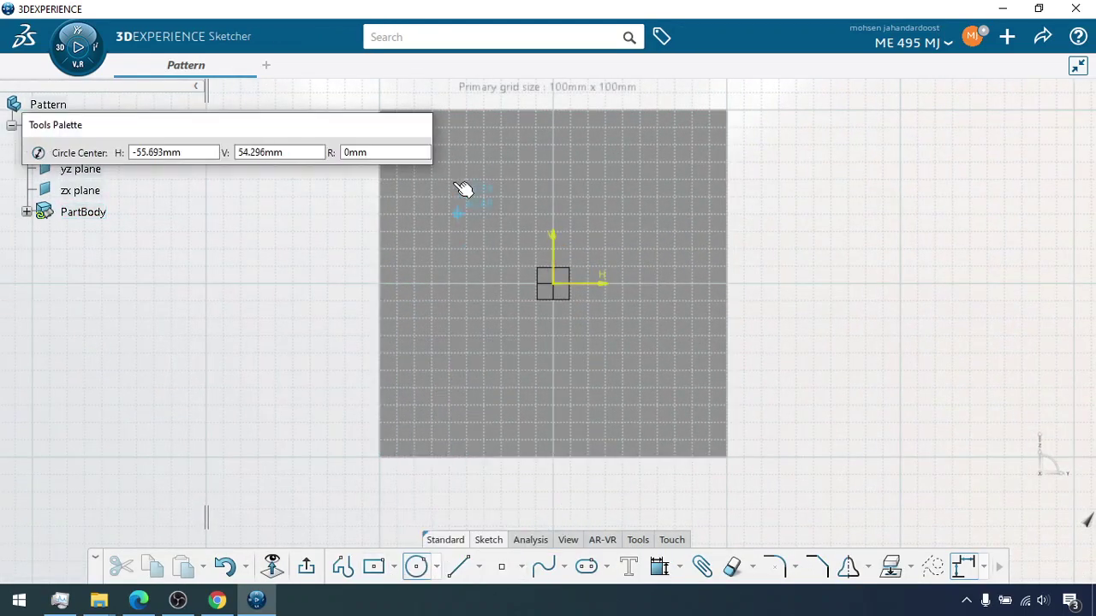
left_click(472, 197)
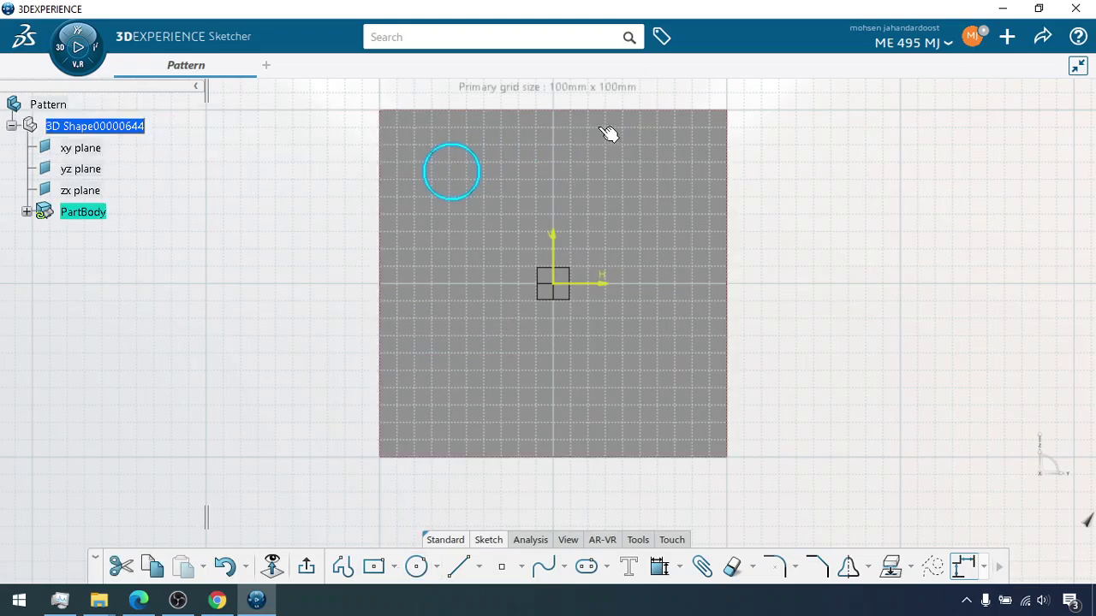
Dimension the circle's diameter and set it to 25 mm.
left_click(659, 565)
left_click(478, 176)
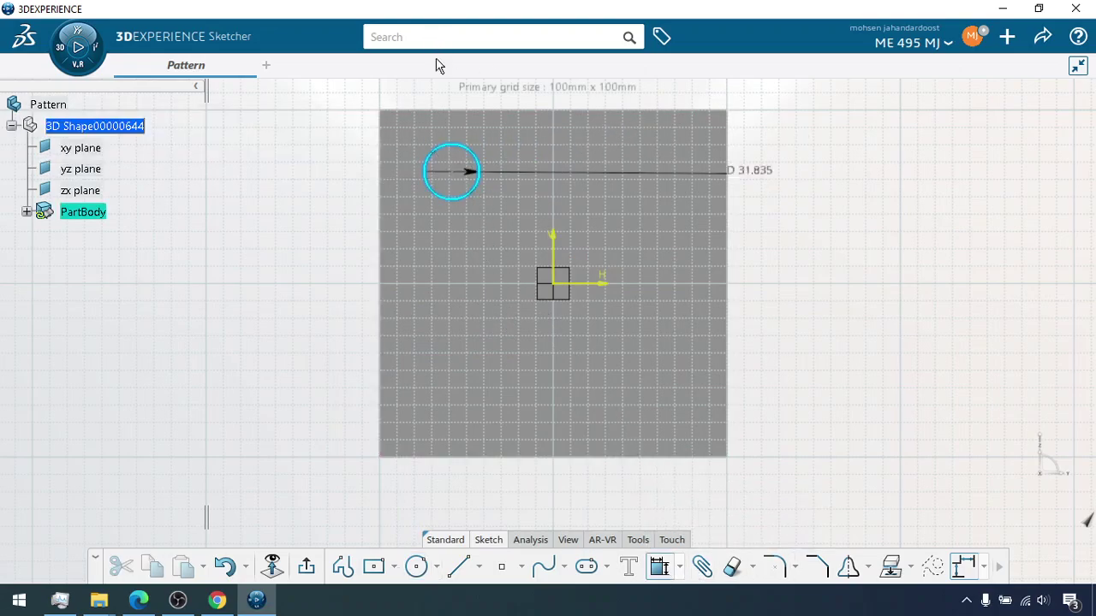
left_click(431, 236)
type("25")
key("Return")
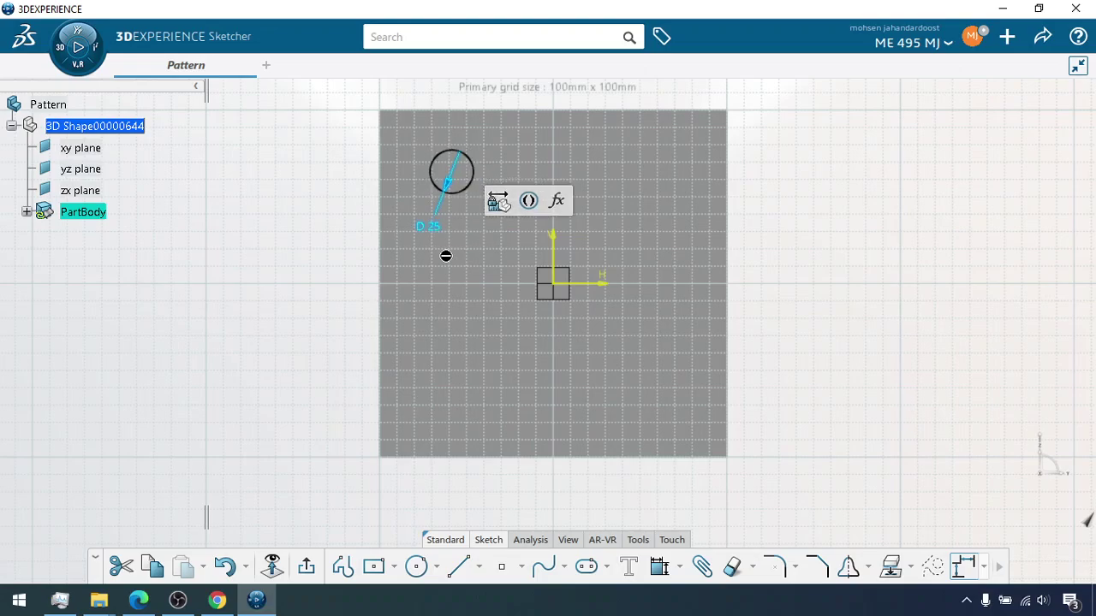
Dimension the distance from the circle's center to the block's top edge and set it to 25 mm.
left_click(456, 175)
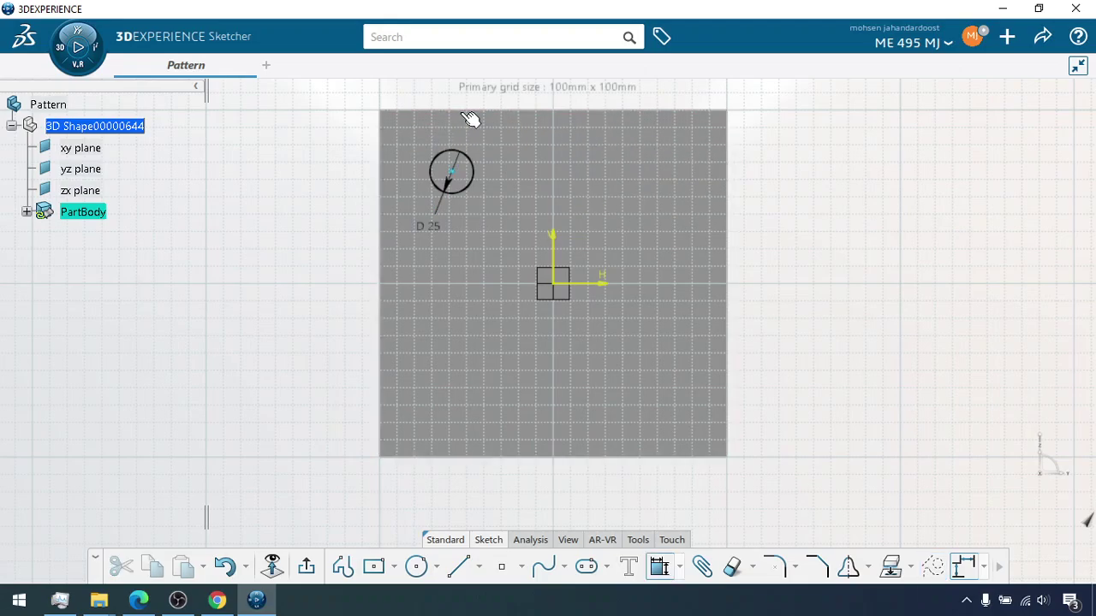
left_click(469, 110)
left_click(359, 151)
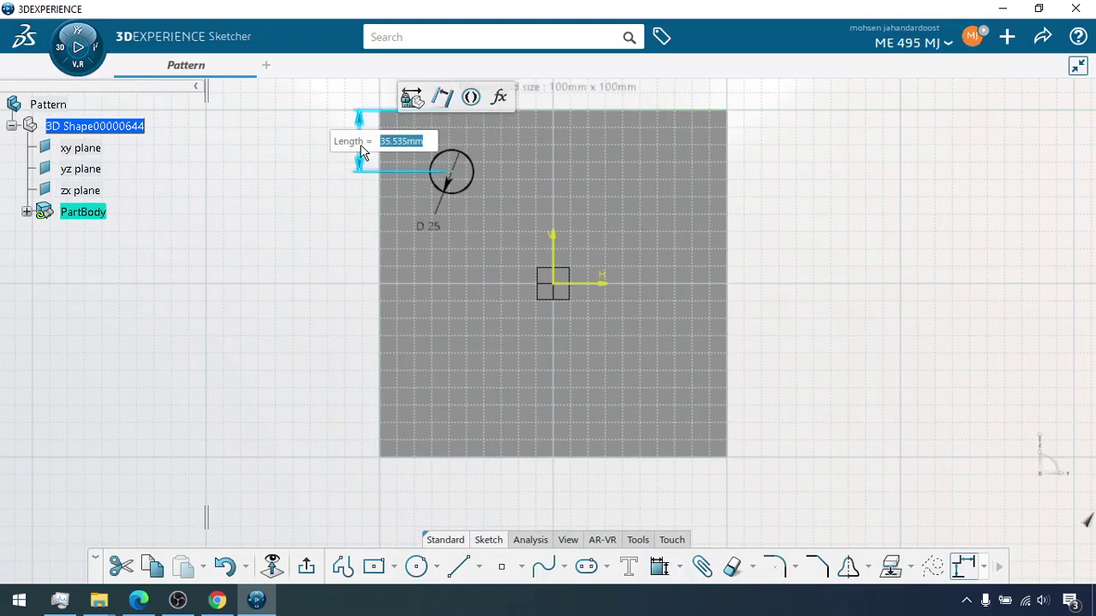
type("25")
key("Return")
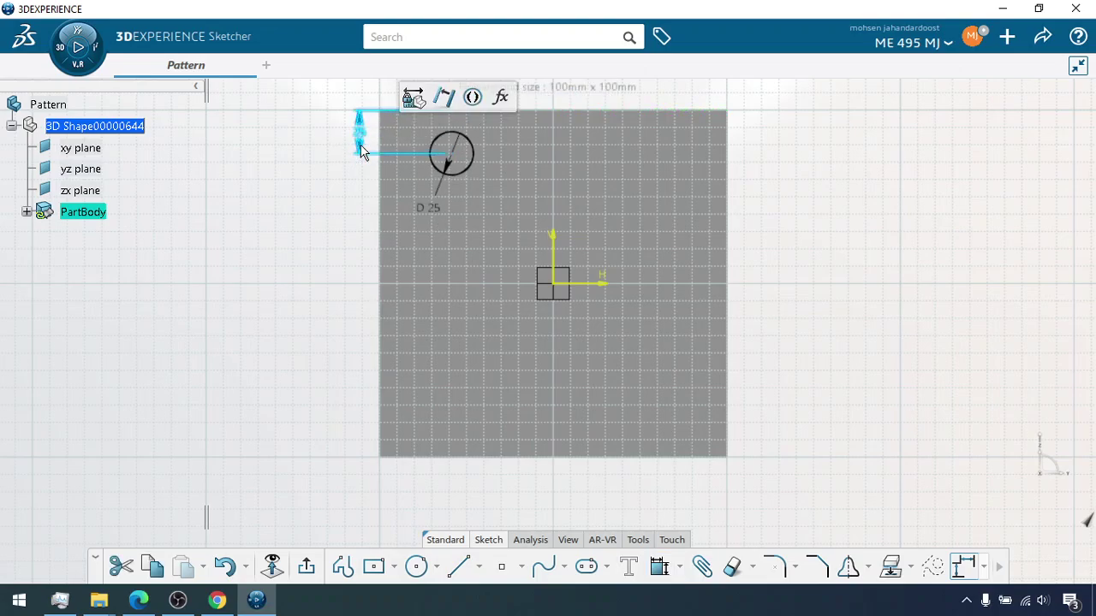
Constrain the circle's center to 25 mm from the block's left vertical edge.
left_click(450, 152)
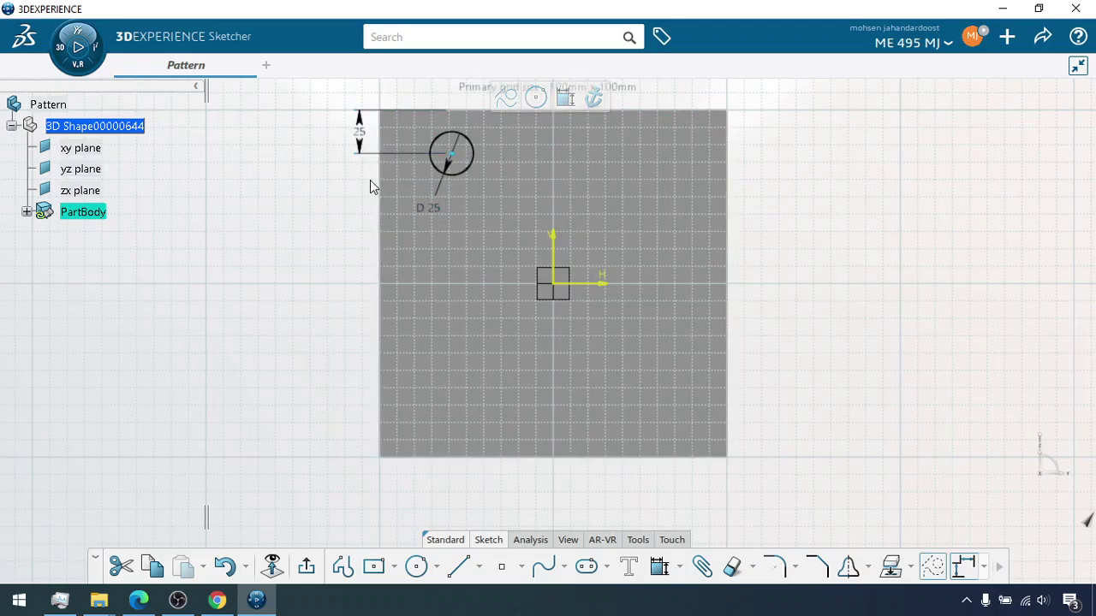
left_click(595, 96)
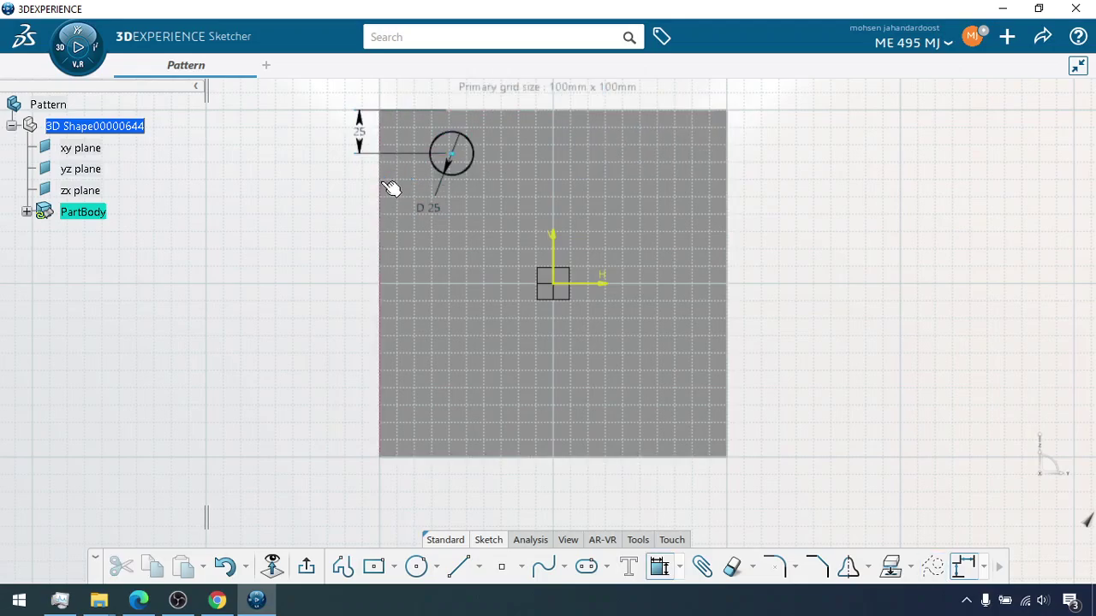
left_click(380, 188)
left_click(328, 199)
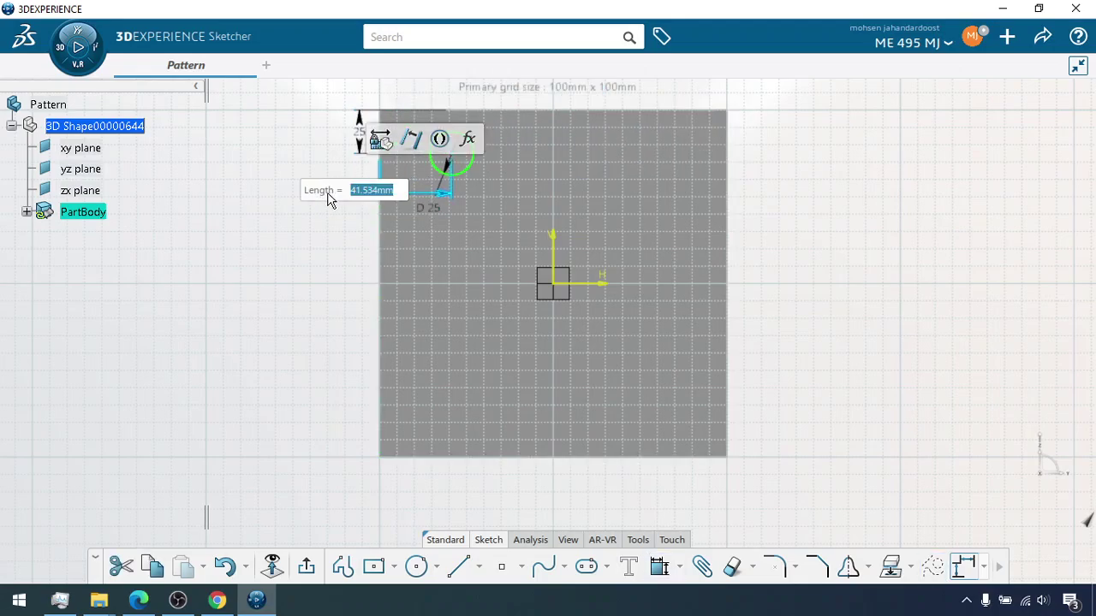
type("25")
key("Return")
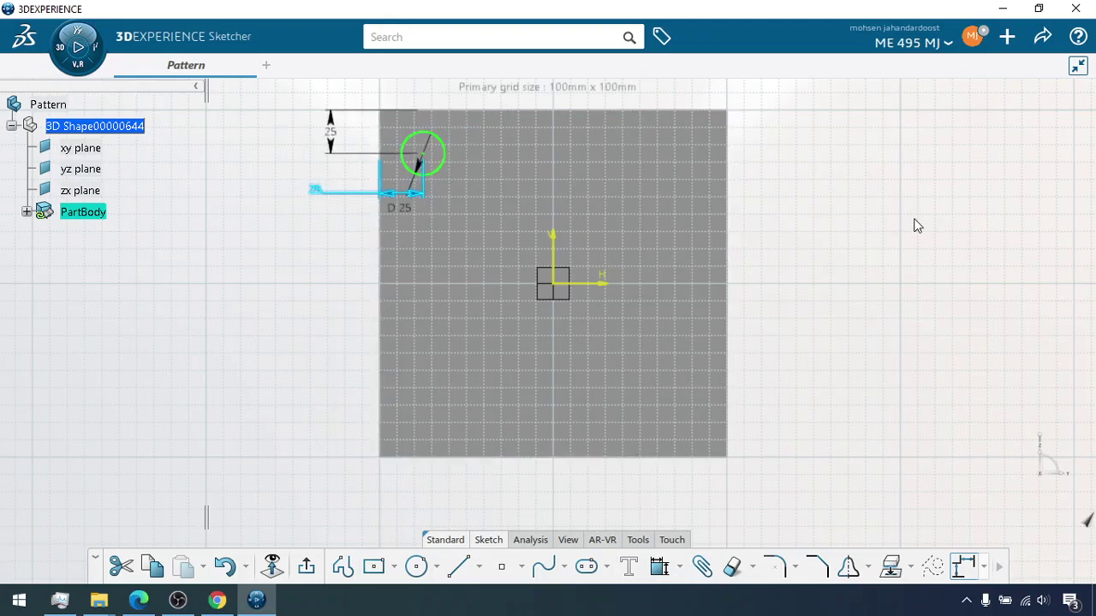
left_click(914, 225)
Exit the sketch and cut the circle 20 mm deep into the block with Pocket.
left_click(306, 566)
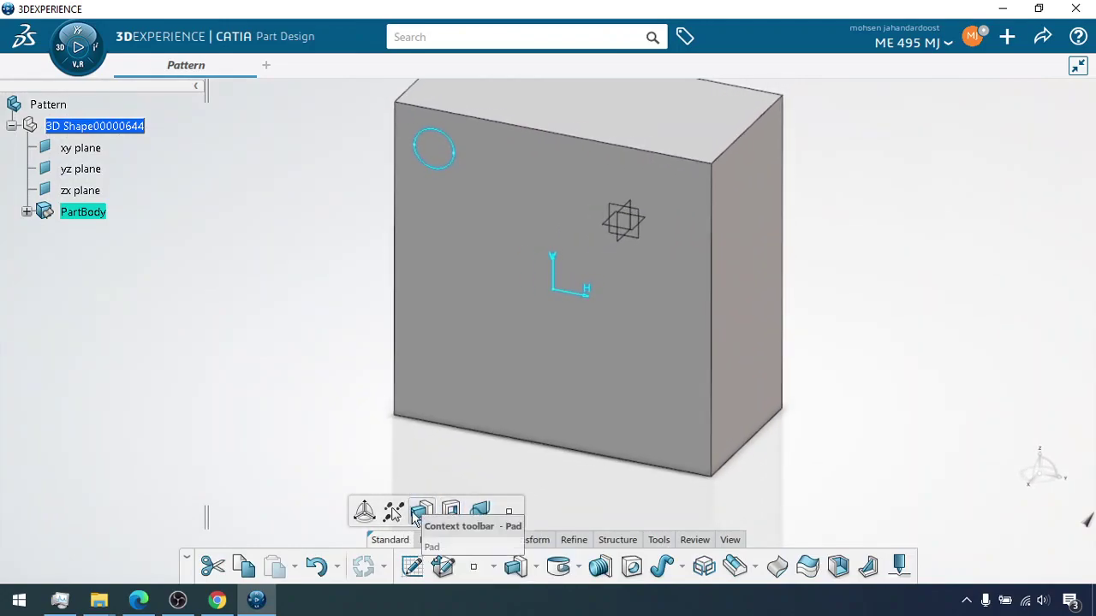
left_click(448, 512)
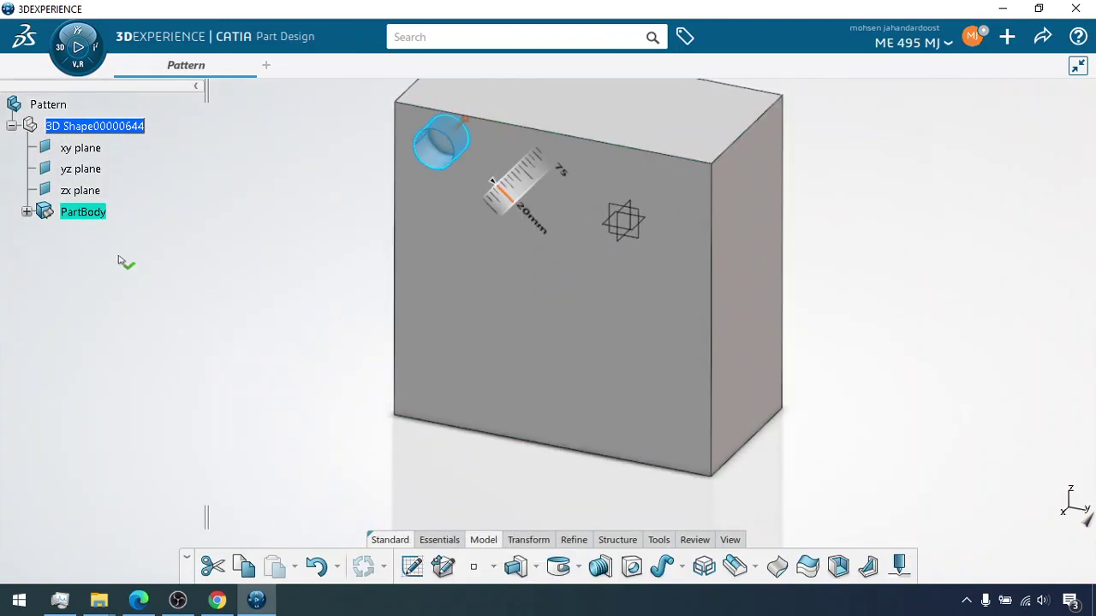
left_click(27, 211)
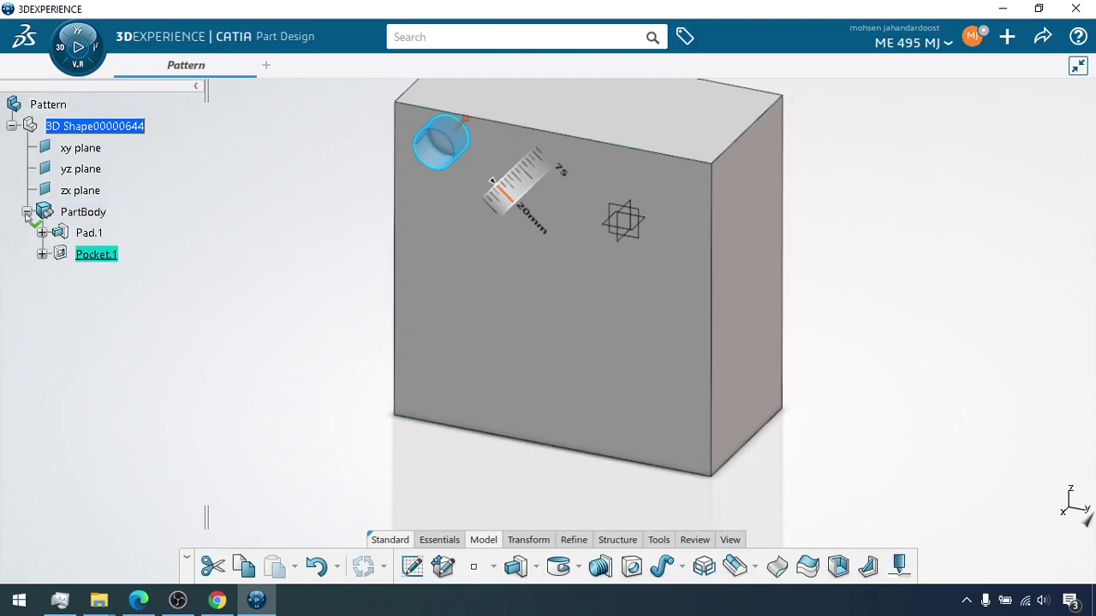
right_click(94, 260)
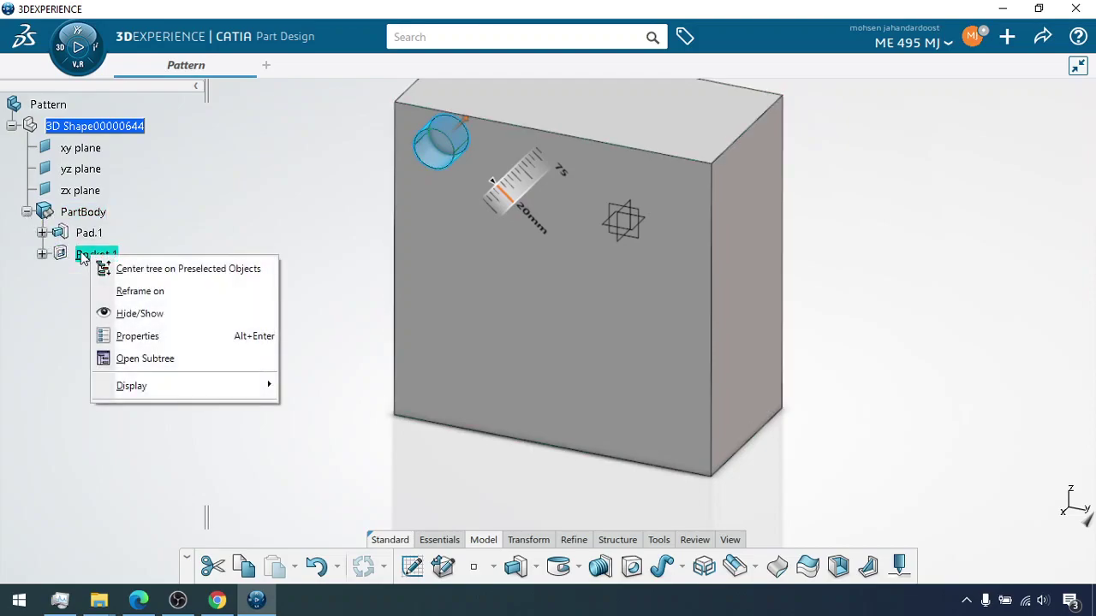
left_click(83, 256)
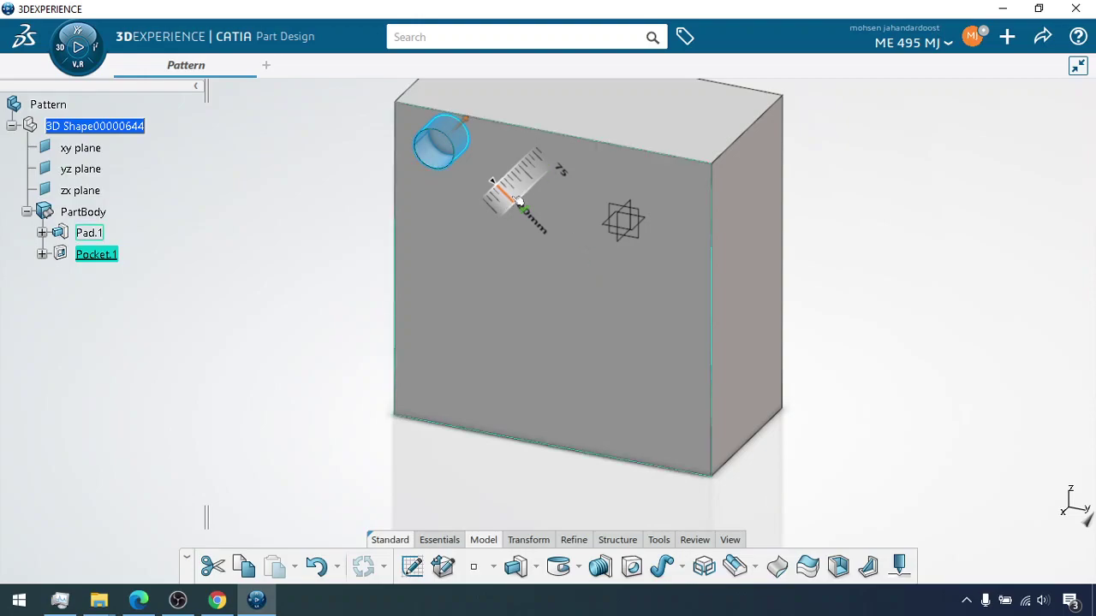
left_click(575, 158)
left_click(604, 132)
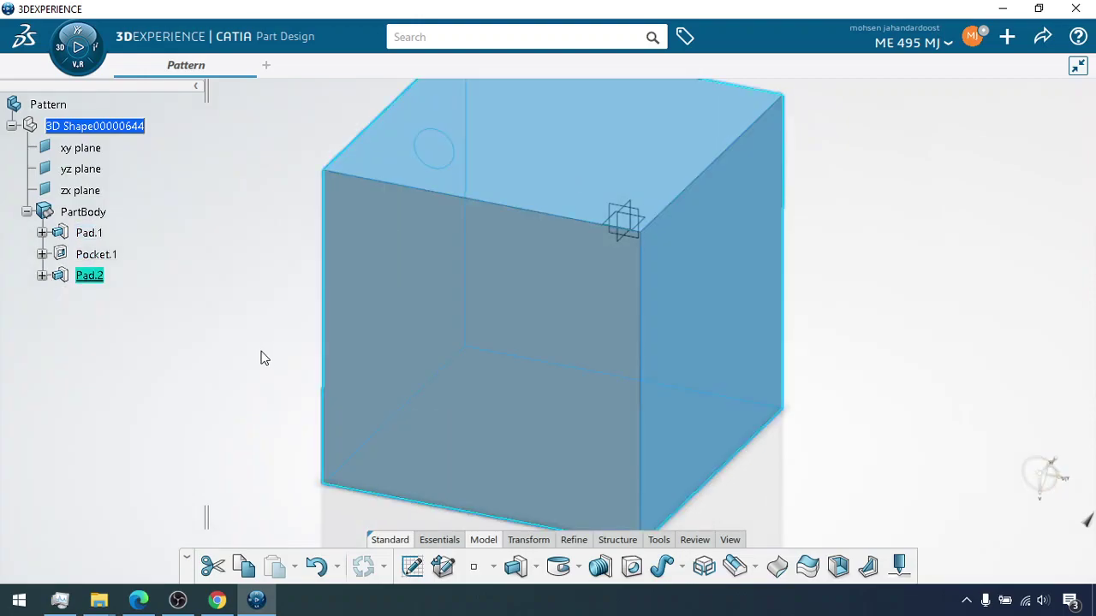
key("ctrl+z")
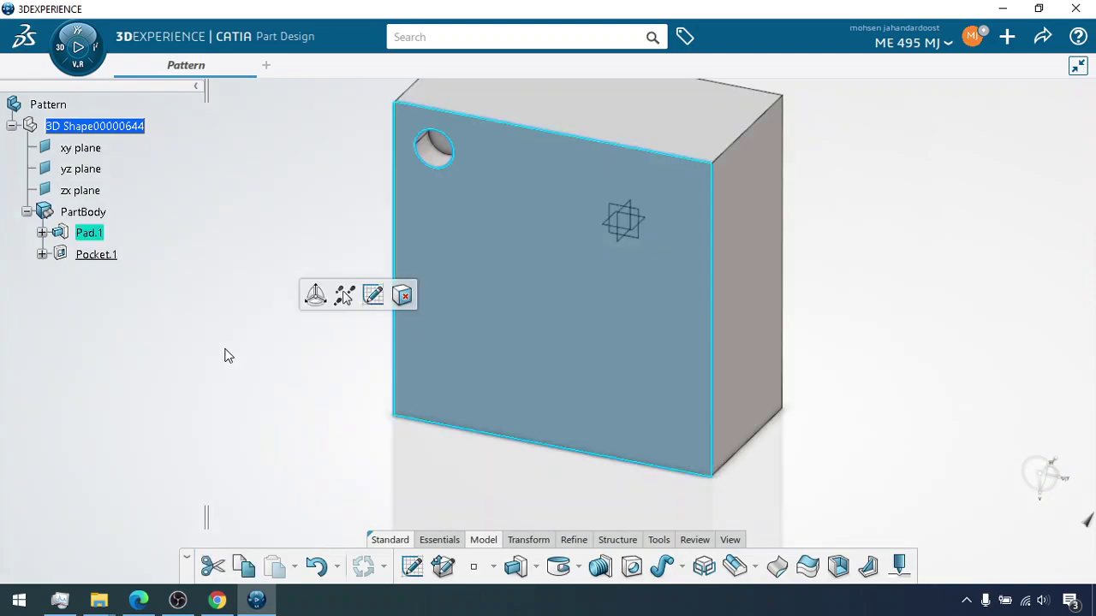
left_click(224, 355)
Edit the pocket's definition and set its first limit length to 100 mm, cutting through the whole block.
right_click(96, 254)
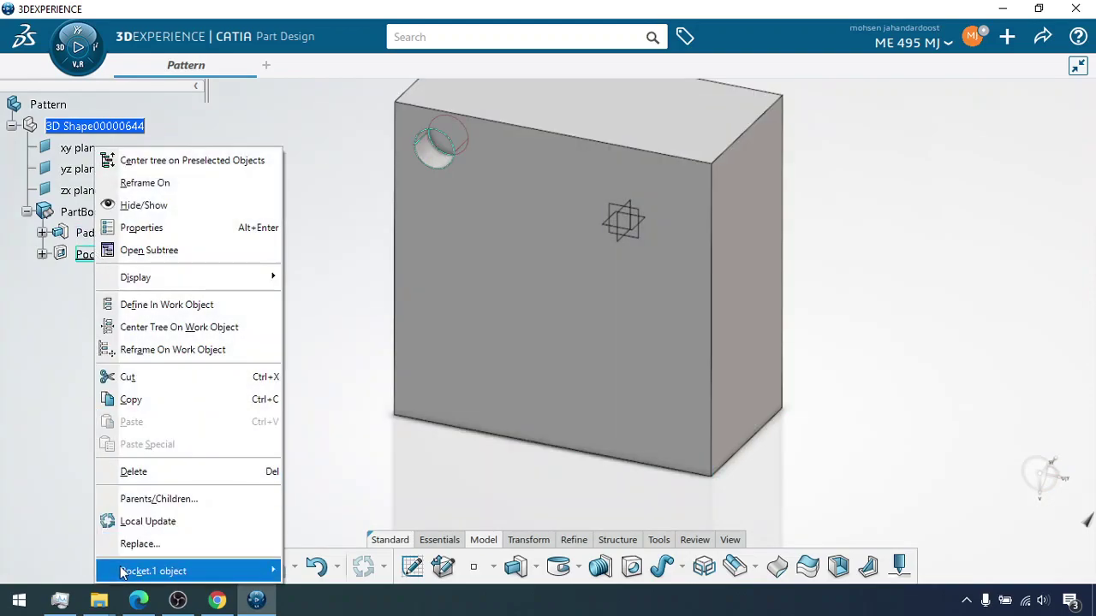
mouse_move(122, 571)
left_click(323, 374)
left_click(918, 269)
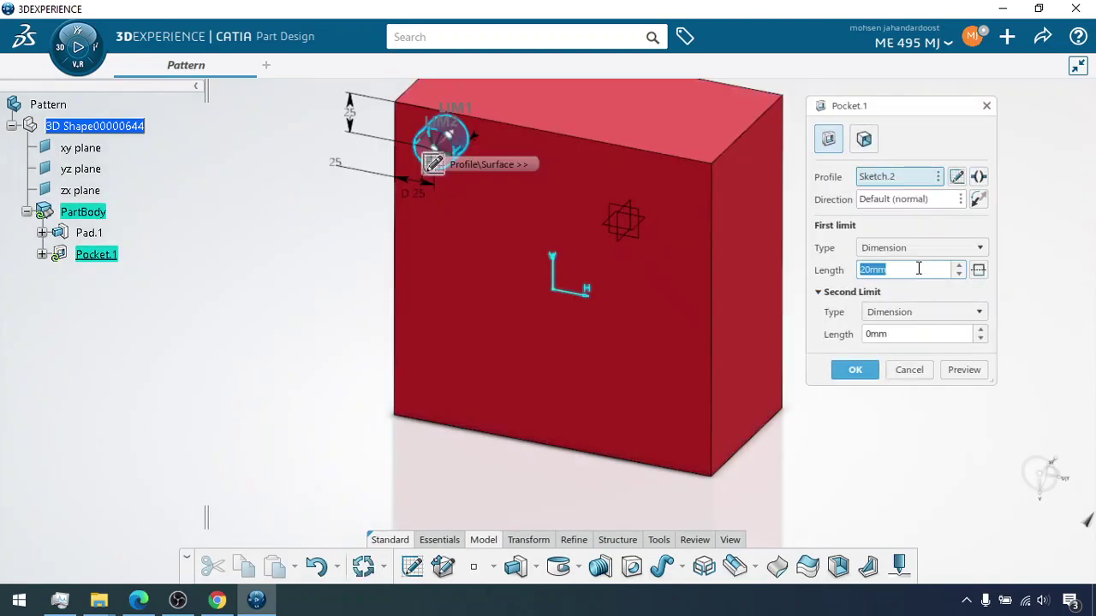
type("100")
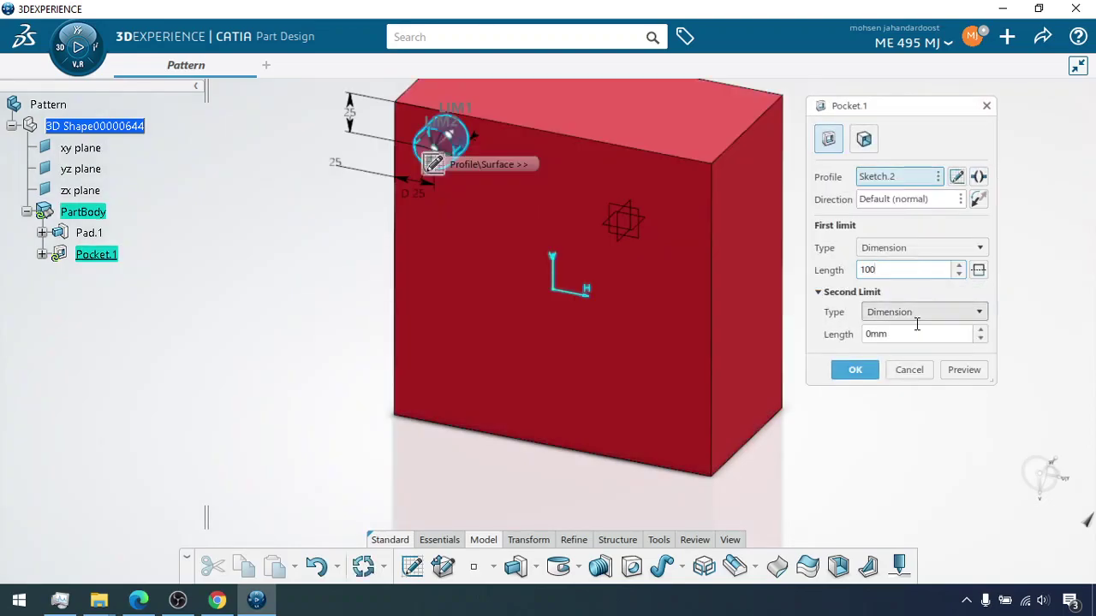
left_click(962, 370)
left_click(853, 370)
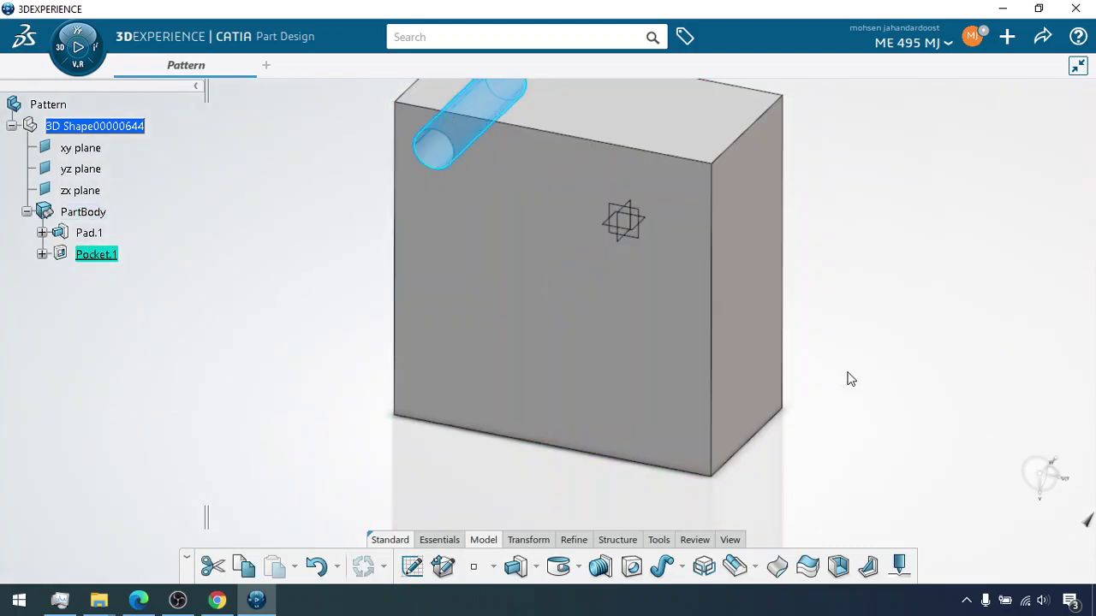
Examine the block normal to its front face and in the standard right, left, top and back views.
right_click(599, 366)
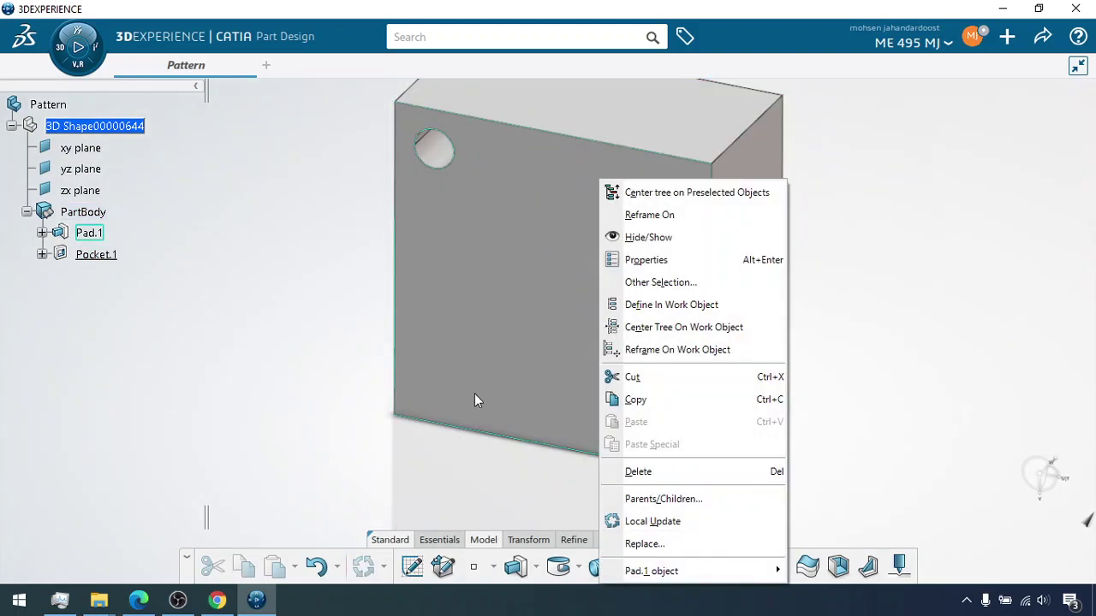
left_click(477, 400)
mouse_move(730, 542)
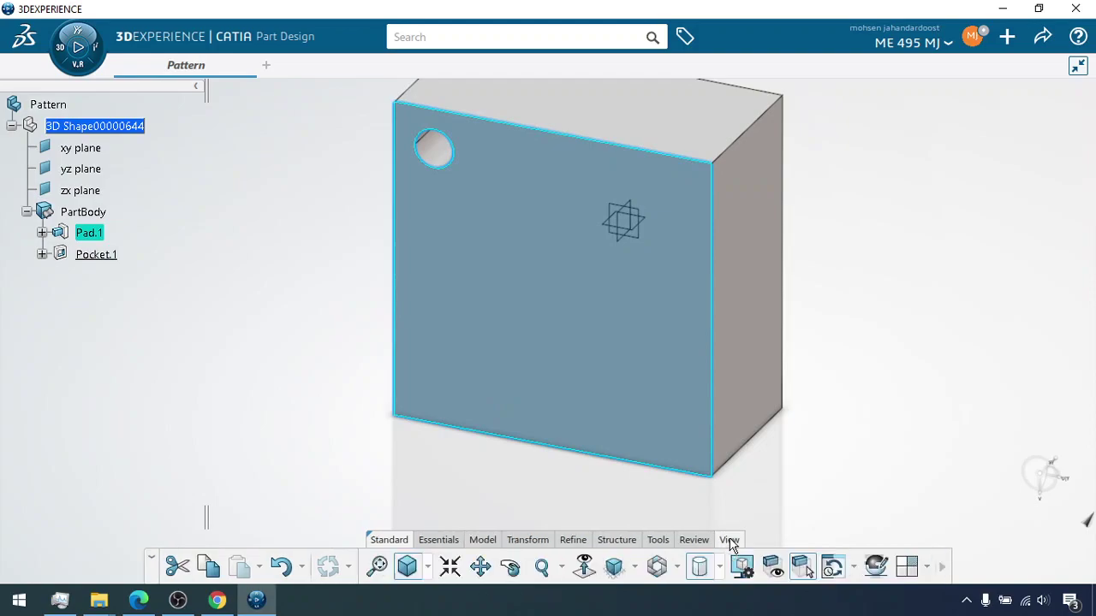
left_click(584, 567)
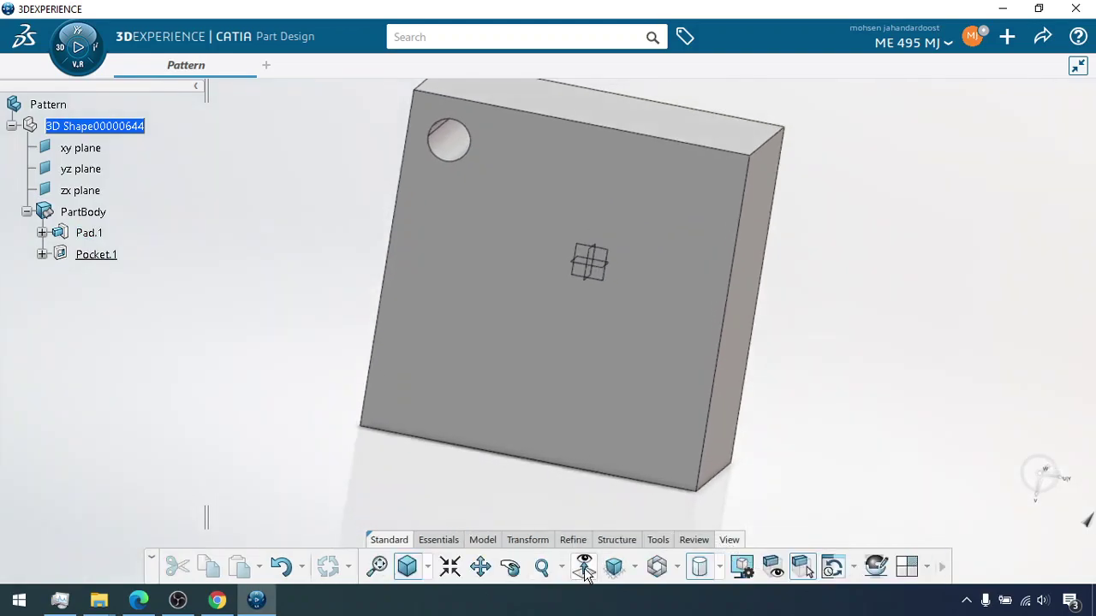
left_click(635, 569)
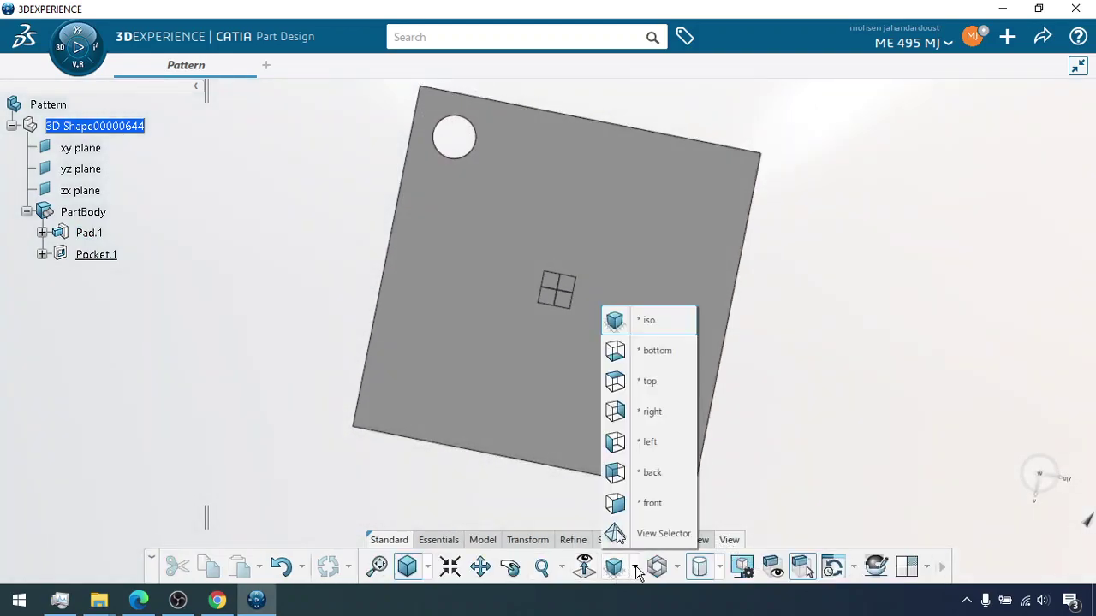
left_click(656, 411)
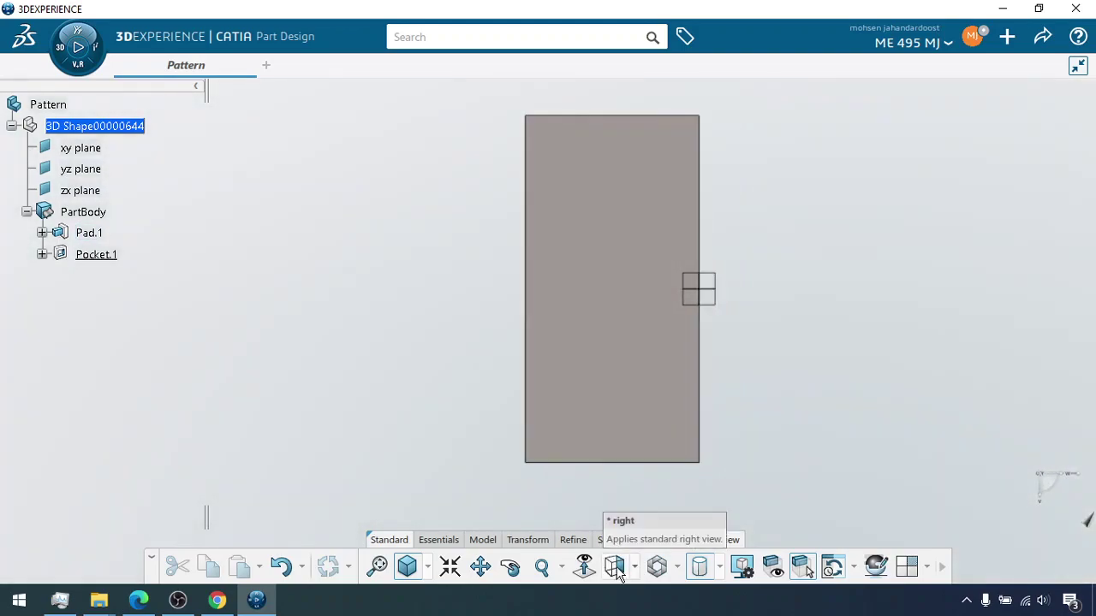
left_click(635, 568)
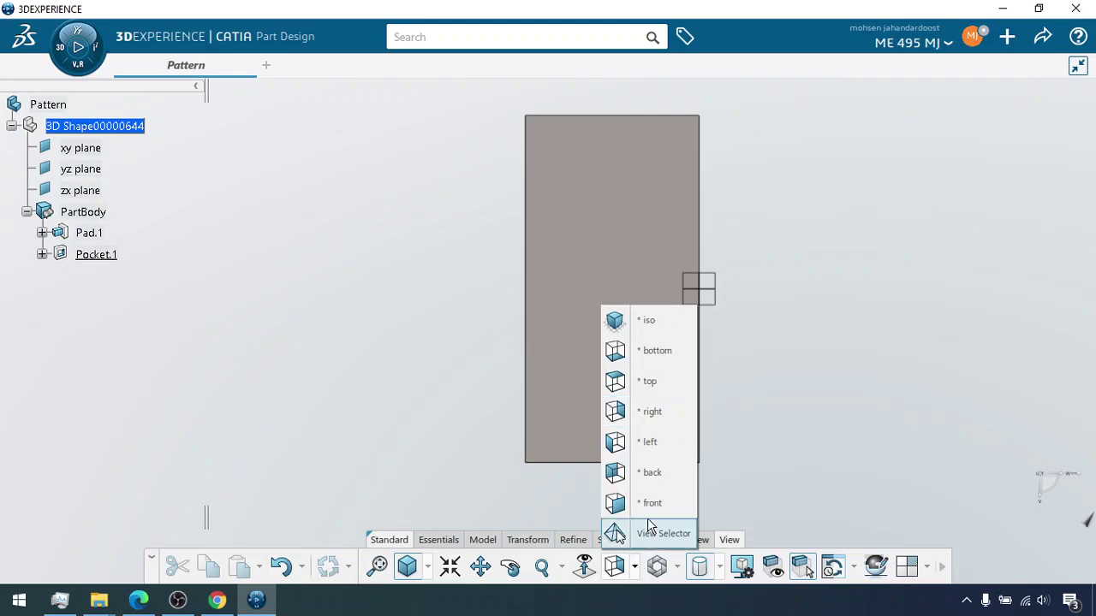
left_click(652, 442)
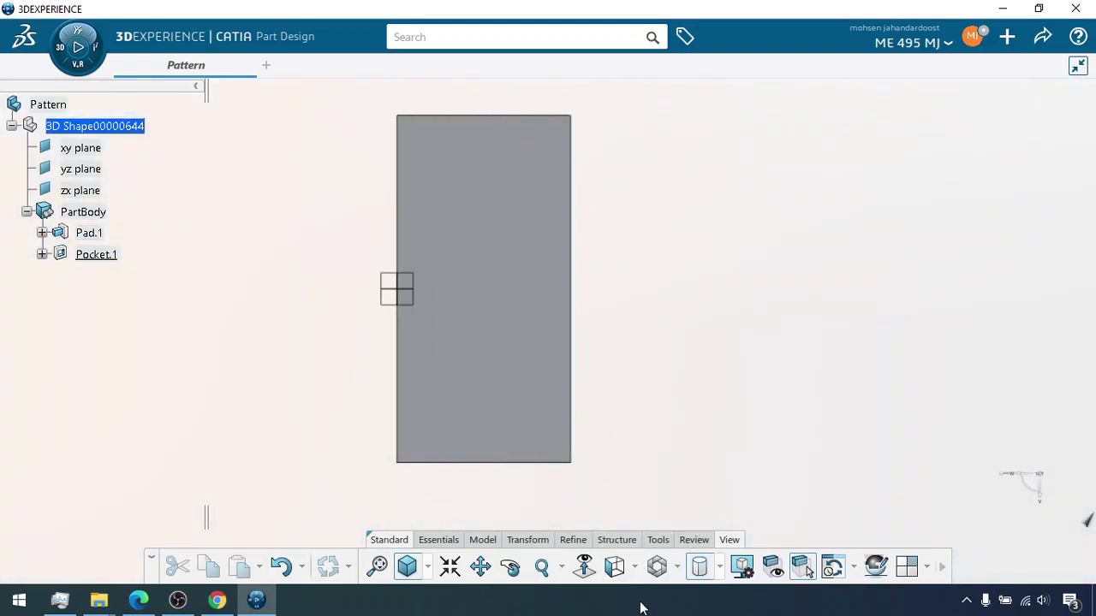
left_click(635, 568)
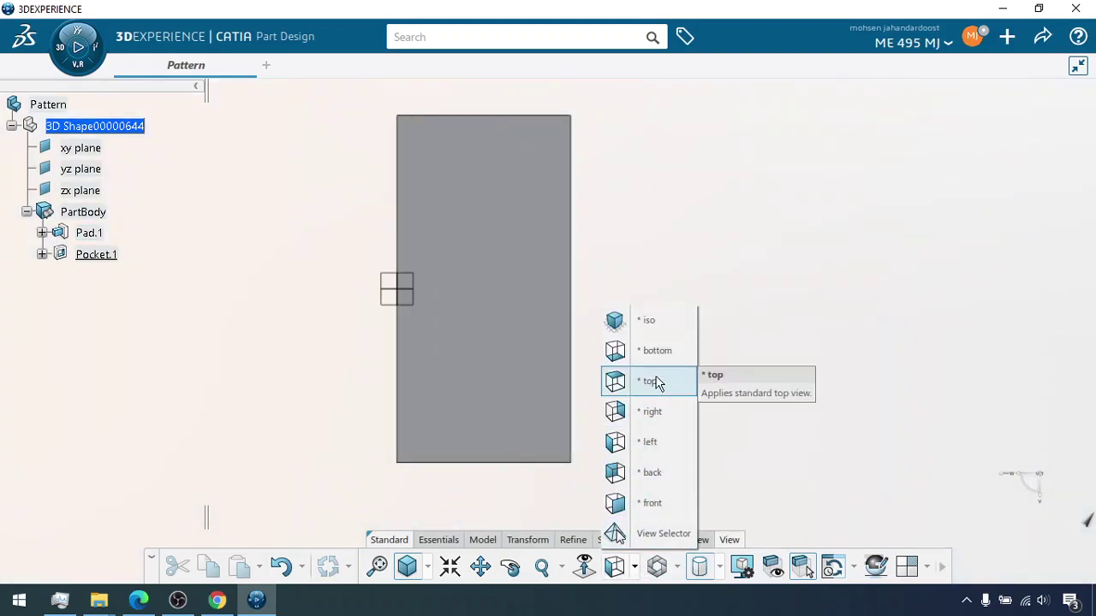
left_click(655, 383)
left_click(635, 575)
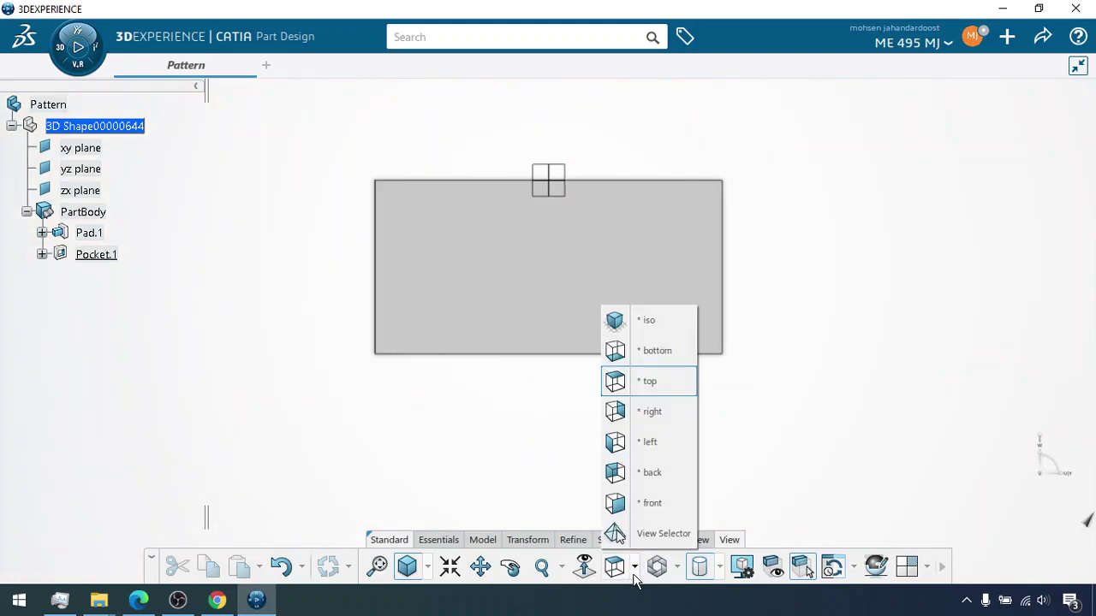
left_click(641, 475)
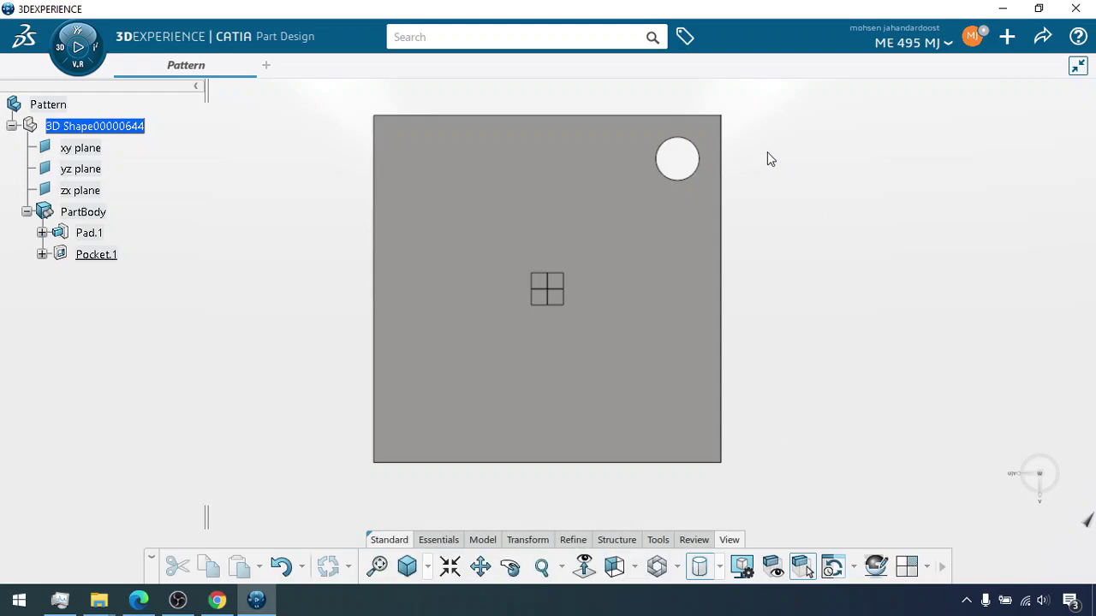
Rotate the block so the hole sits near the face's upper-left corner, and save the part.
left_click(510, 567)
left_click_drag(679, 501, 656, 106)
key("Escape")
key("ctrl+s")
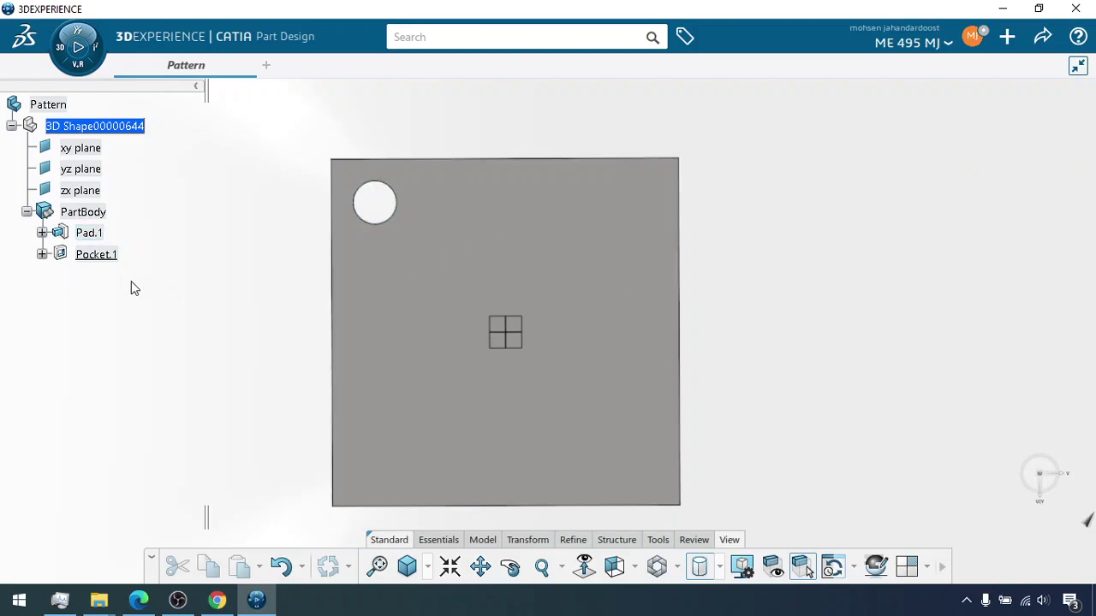
Start a rectangular pattern of the pocket along the block face's upper edge, with 3 instances in the first direction.
left_click(110, 257)
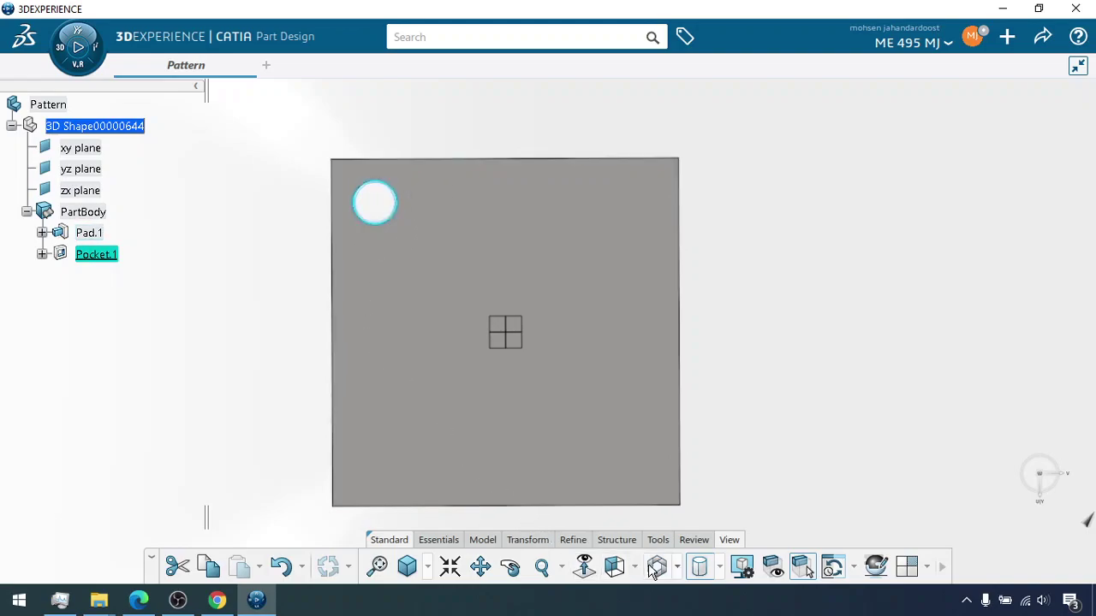
mouse_move(516, 548)
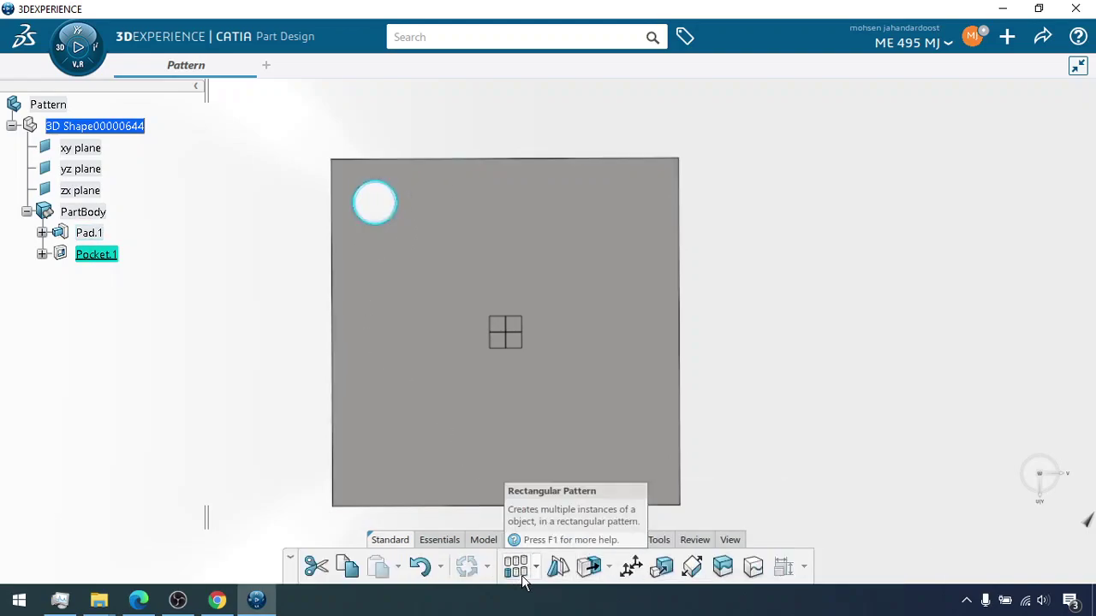
left_click(534, 570)
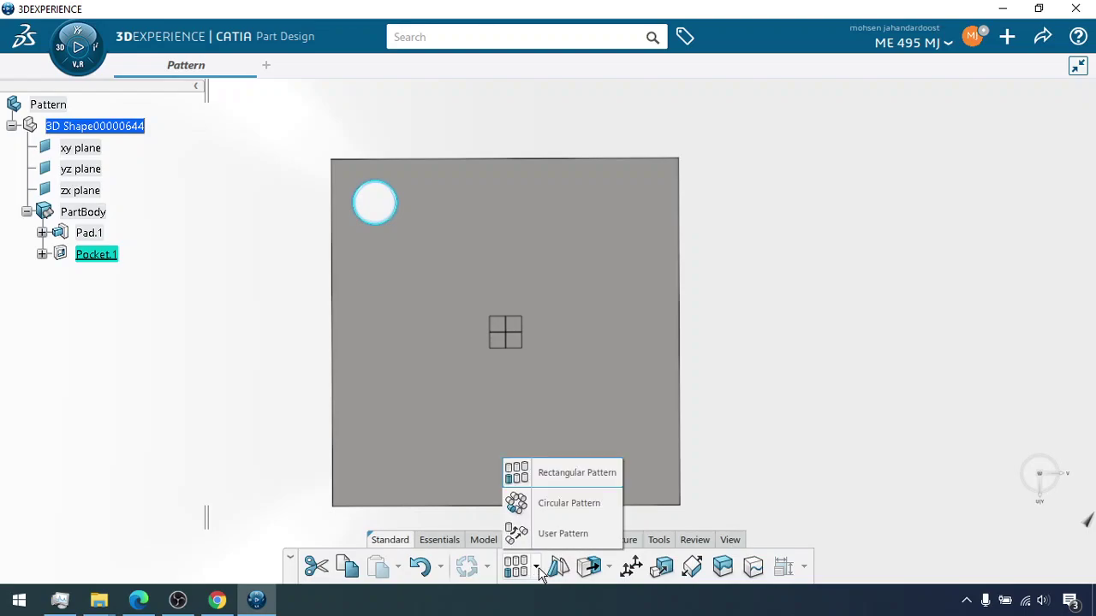
left_click(557, 481)
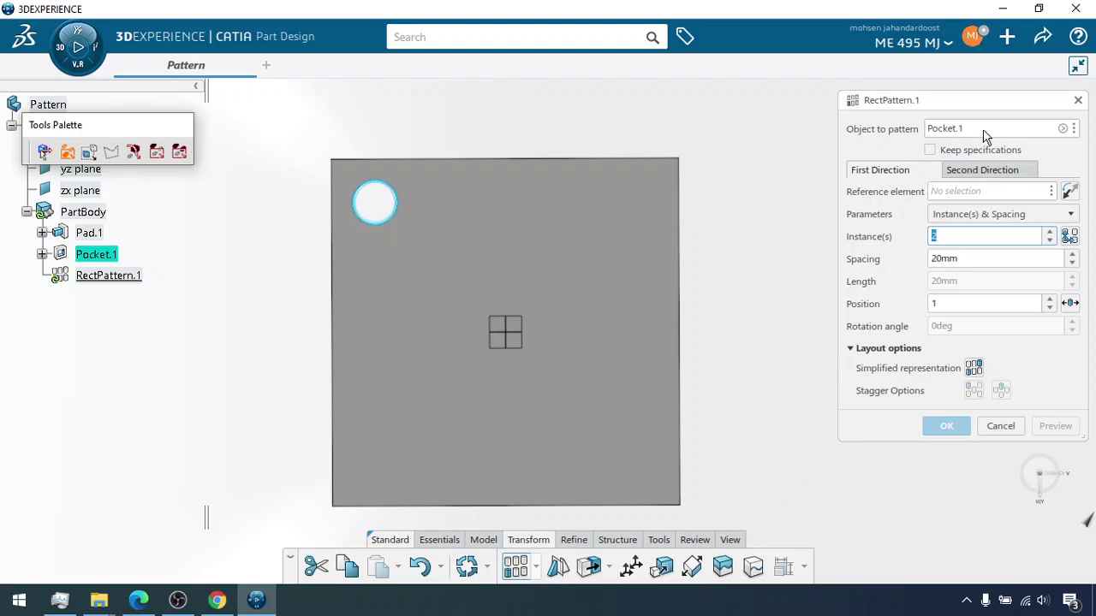
left_click(586, 159)
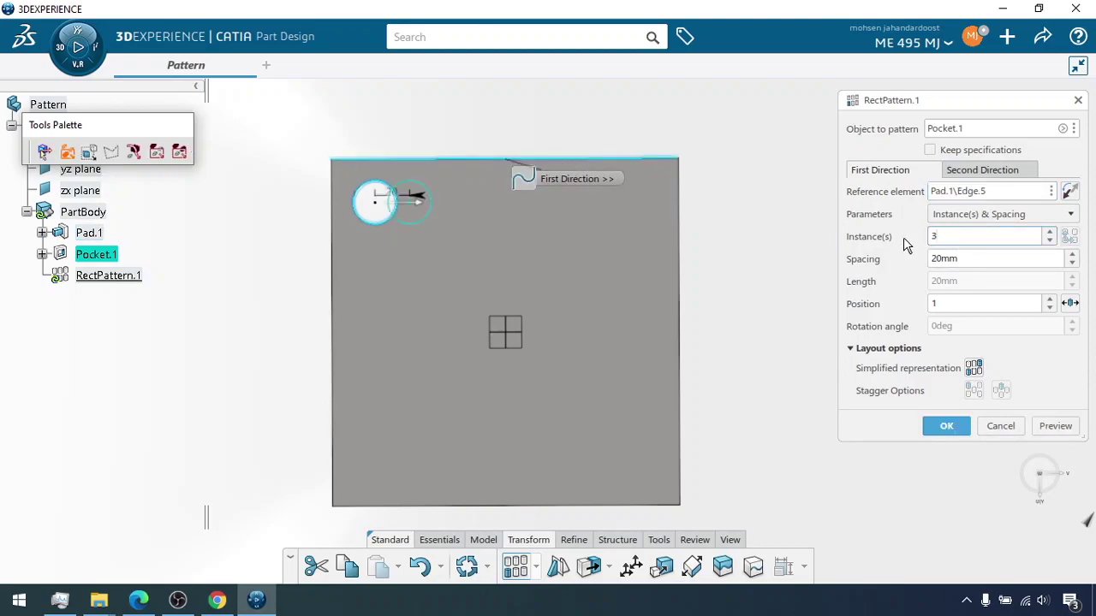
left_click(807, 276)
Keep Instance(s) & Spacing for the first direction and set its spacing to 50 mm.
left_click(1017, 214)
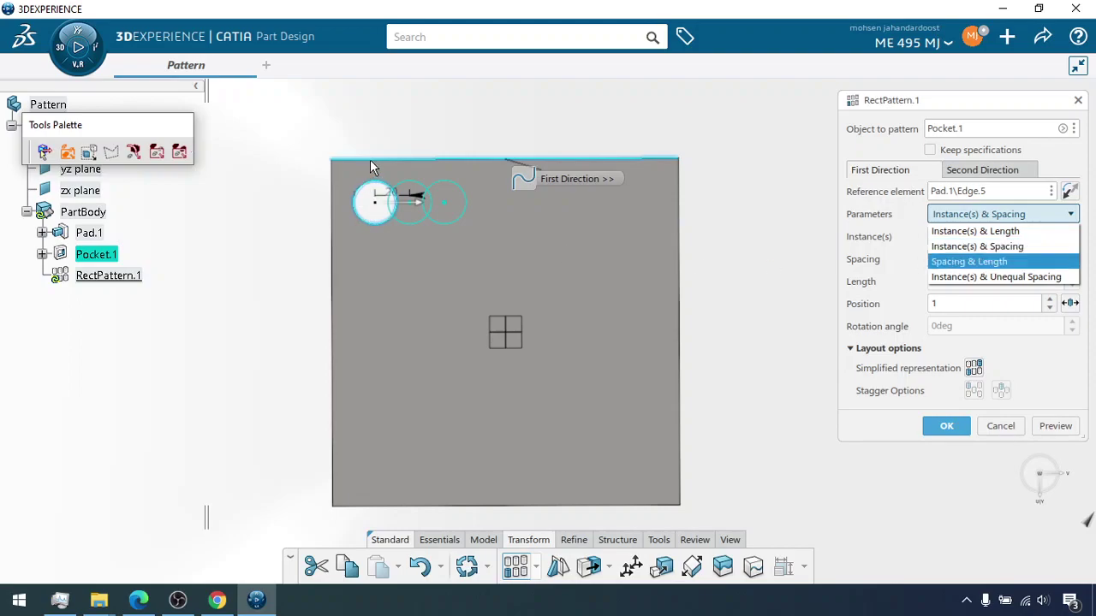
left_click(1042, 247)
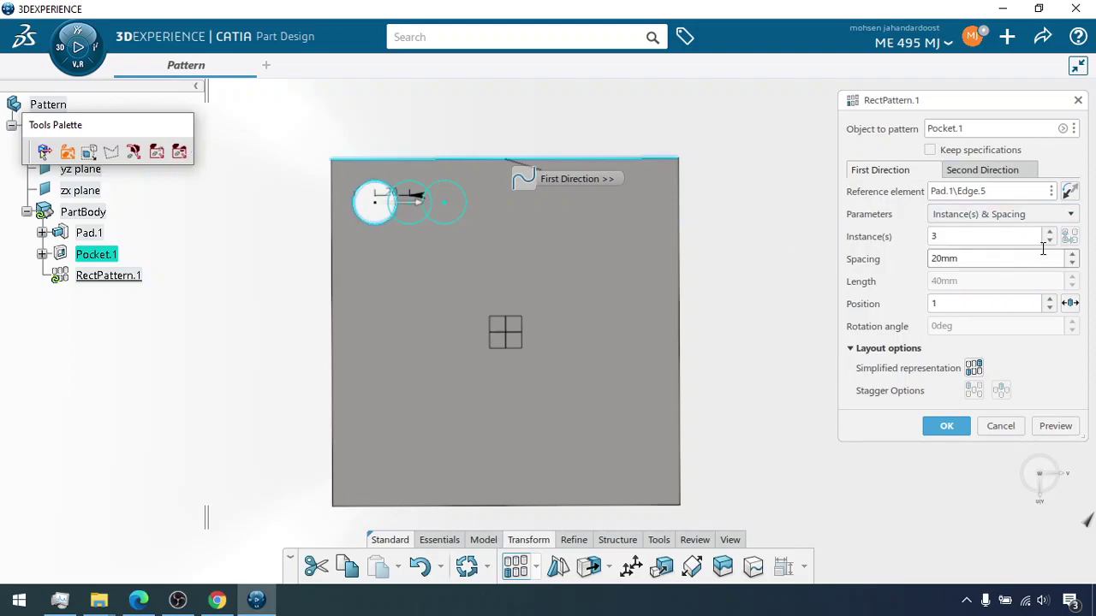
double_click(964, 259)
type("50")
key("Return")
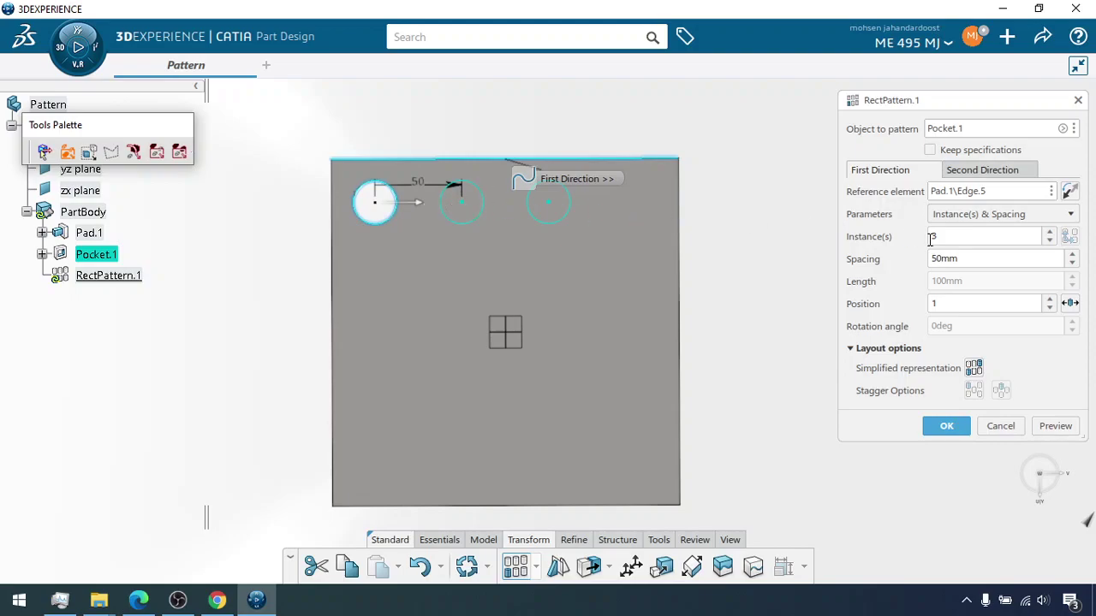
Define the first direction by Instance(s) & Length and set the length to 150 mm.
left_click(976, 215)
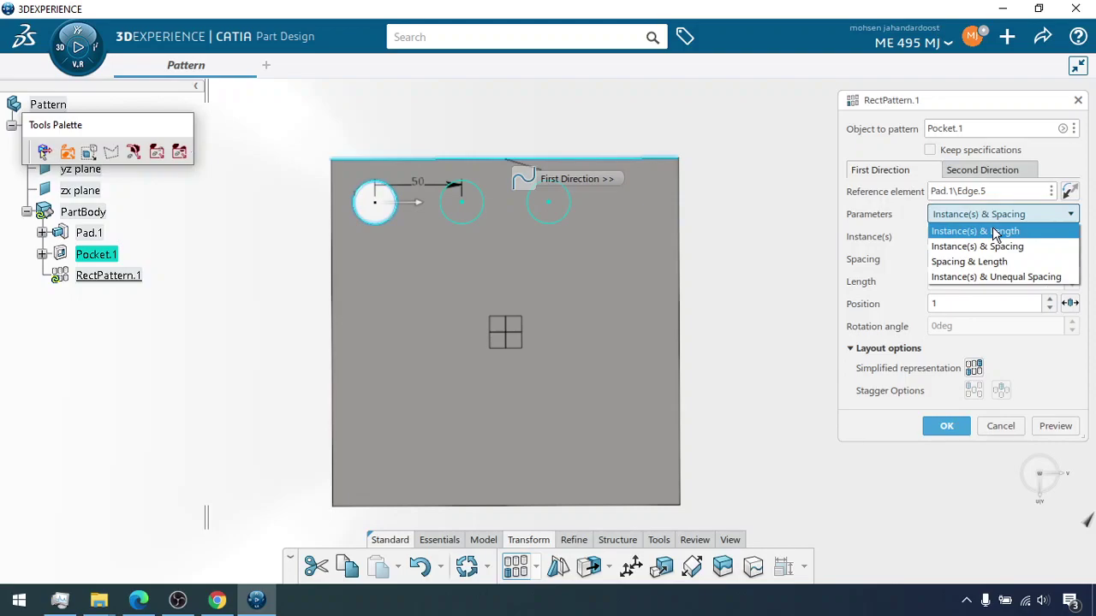
left_click(996, 232)
left_click(965, 281)
left_click_drag(966, 281, 877, 268)
type("150")
key("Return")
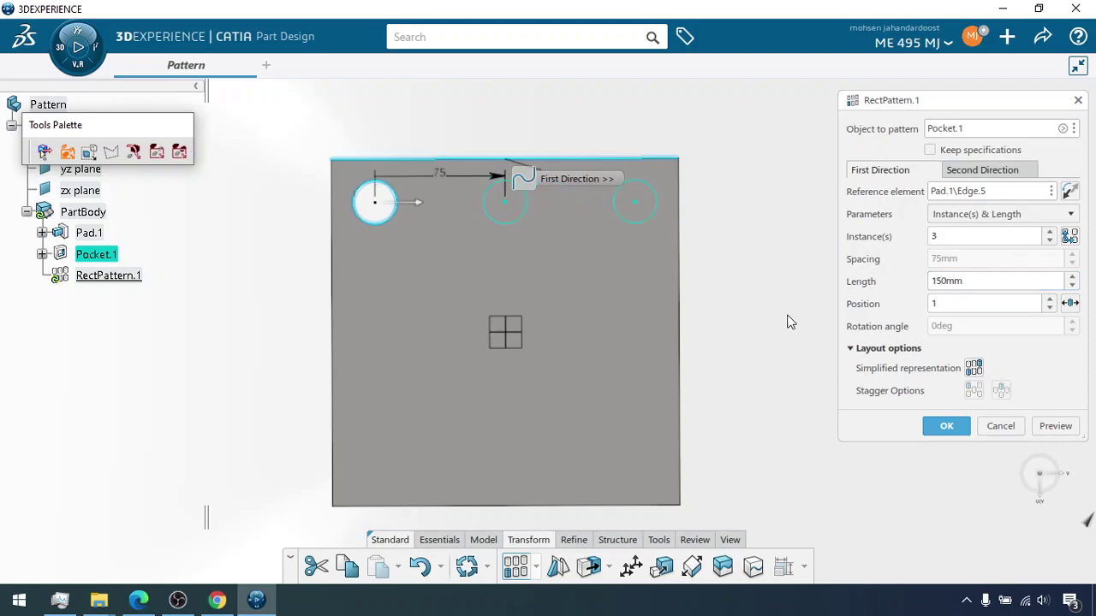
left_click(941, 288)
Try Instance(s) & Unequal Spacing for the first direction, and return its parameters to Instance(s) & Spacing.
left_click(999, 215)
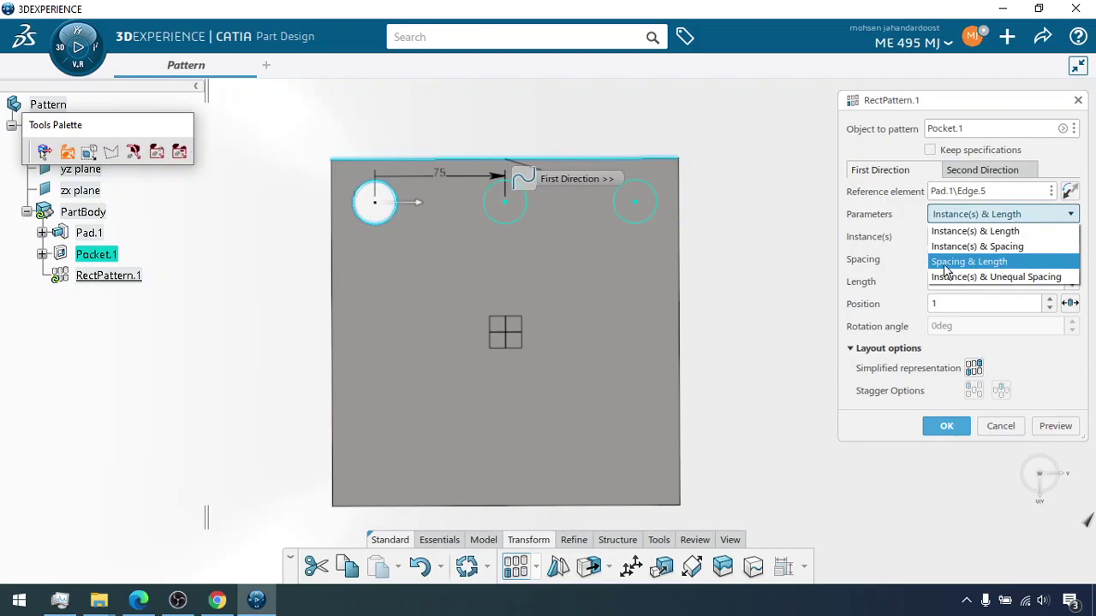
left_click(889, 277)
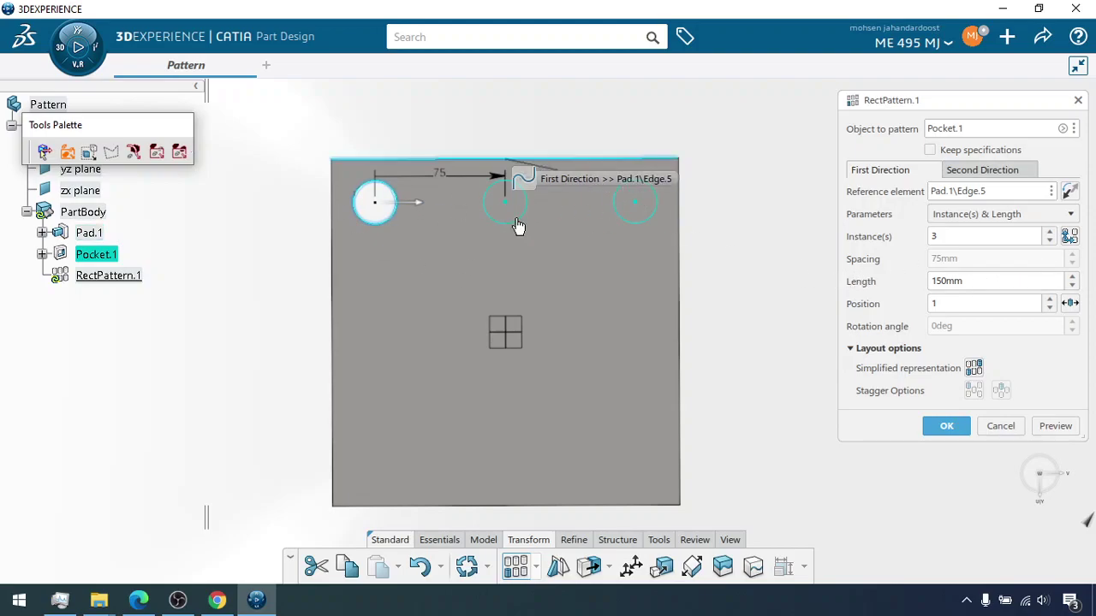
left_click(959, 214)
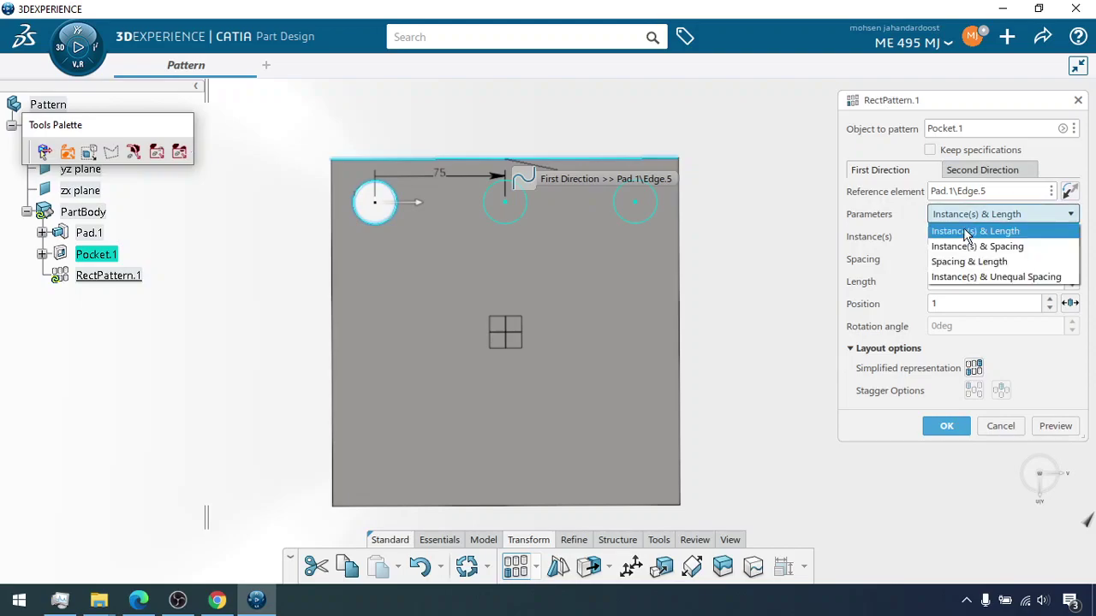
left_click(978, 281)
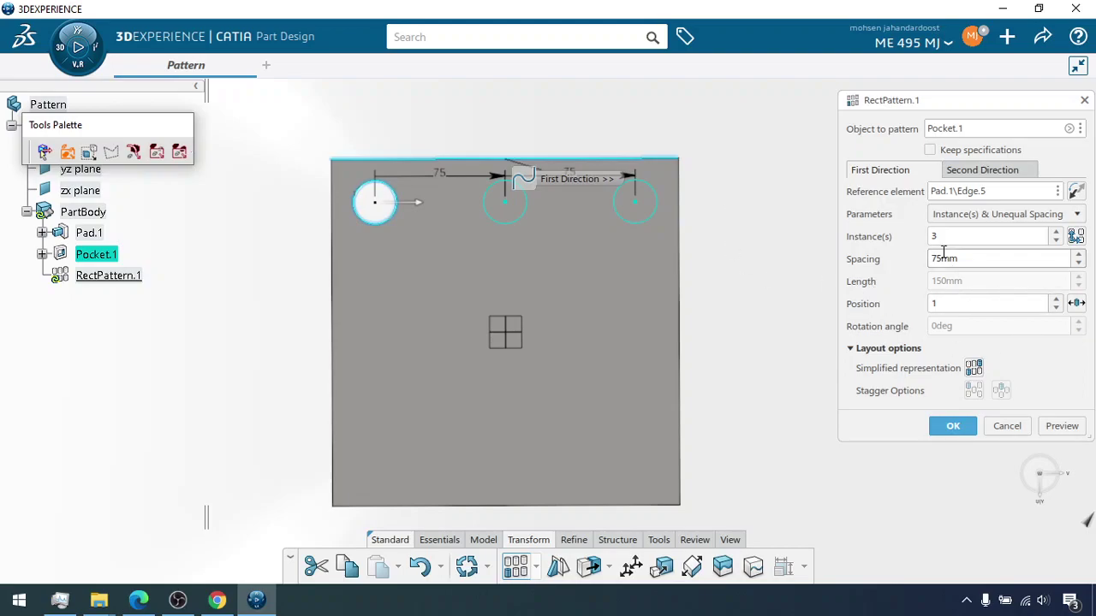
left_click(960, 215)
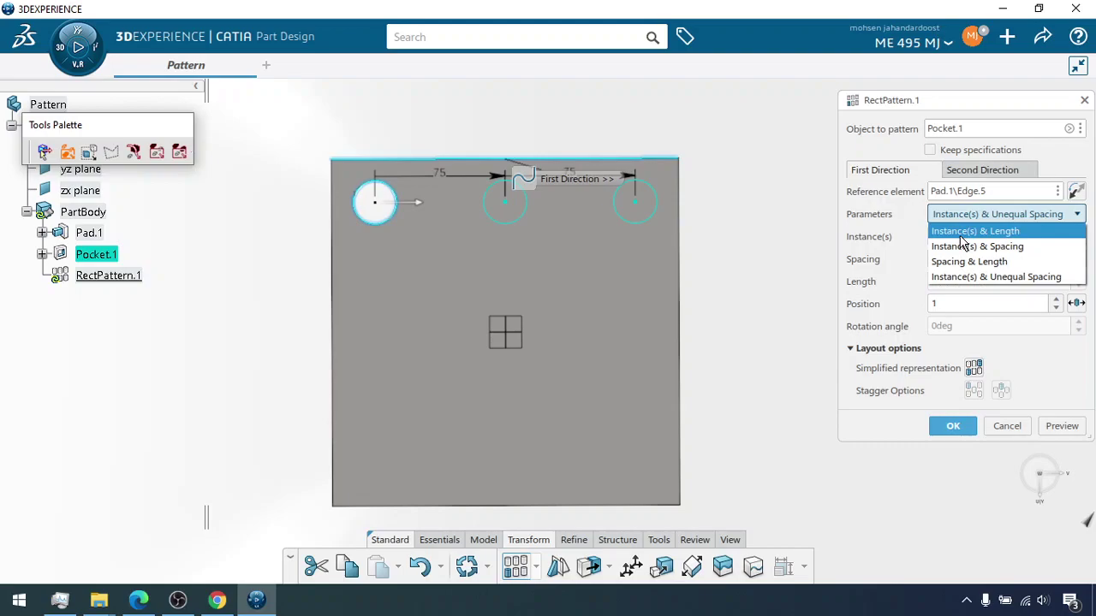
left_click(963, 247)
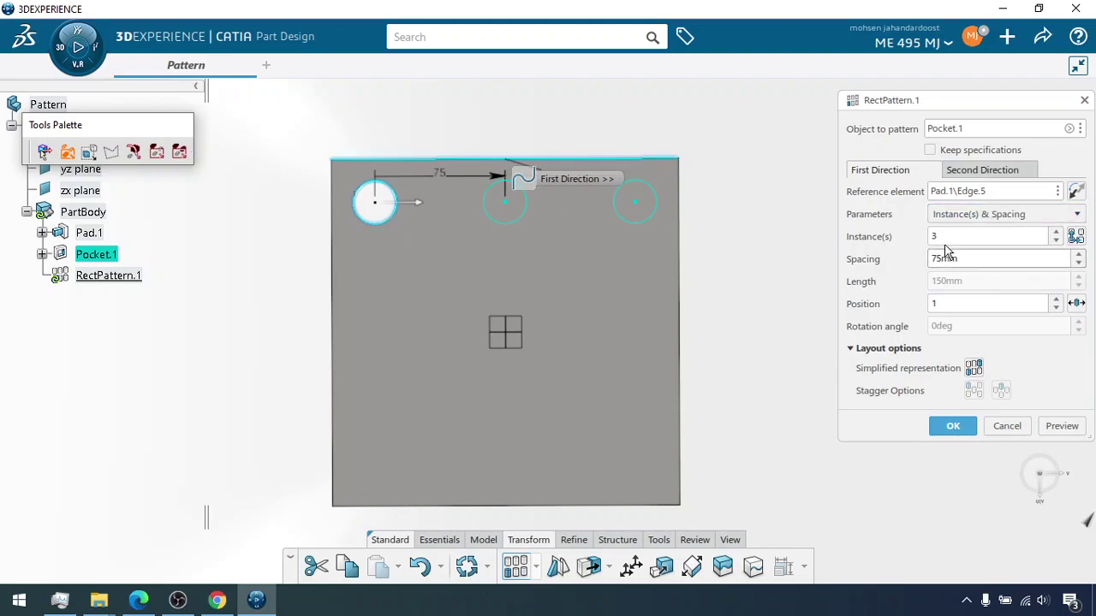
Define the pattern's second direction along the block face's left vertical edge, with 4 instances spaced 50 mm apart.
left_click(993, 170)
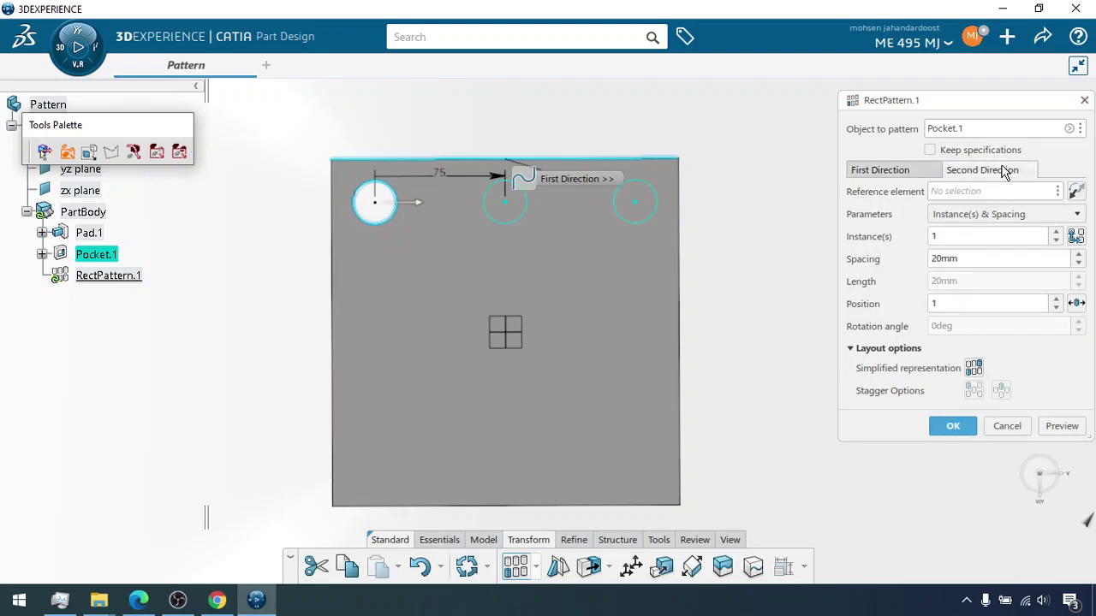
left_click(985, 192)
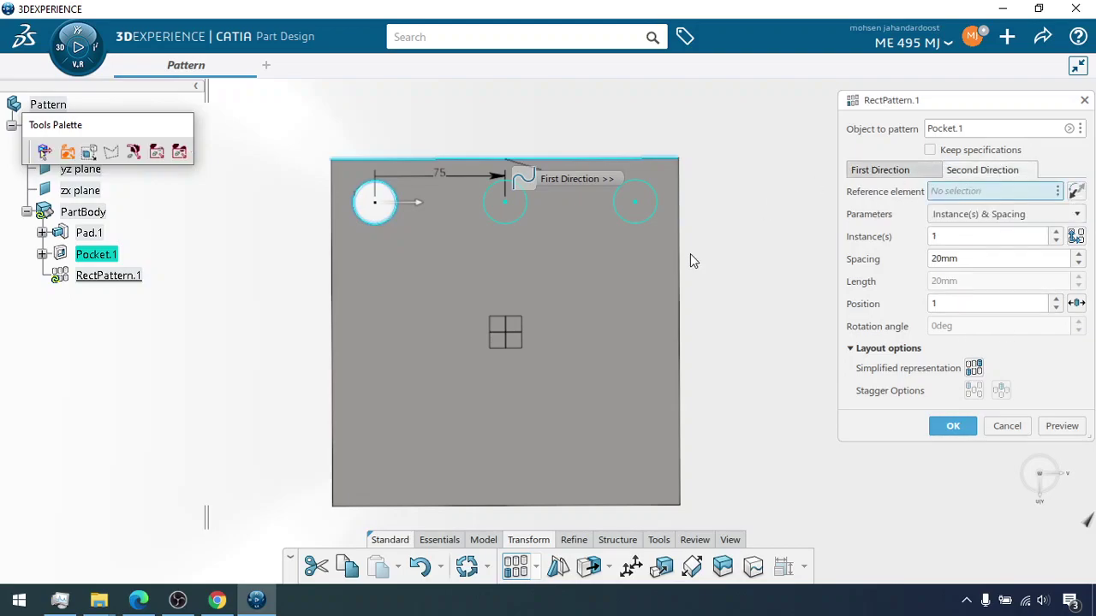
left_click(332, 301)
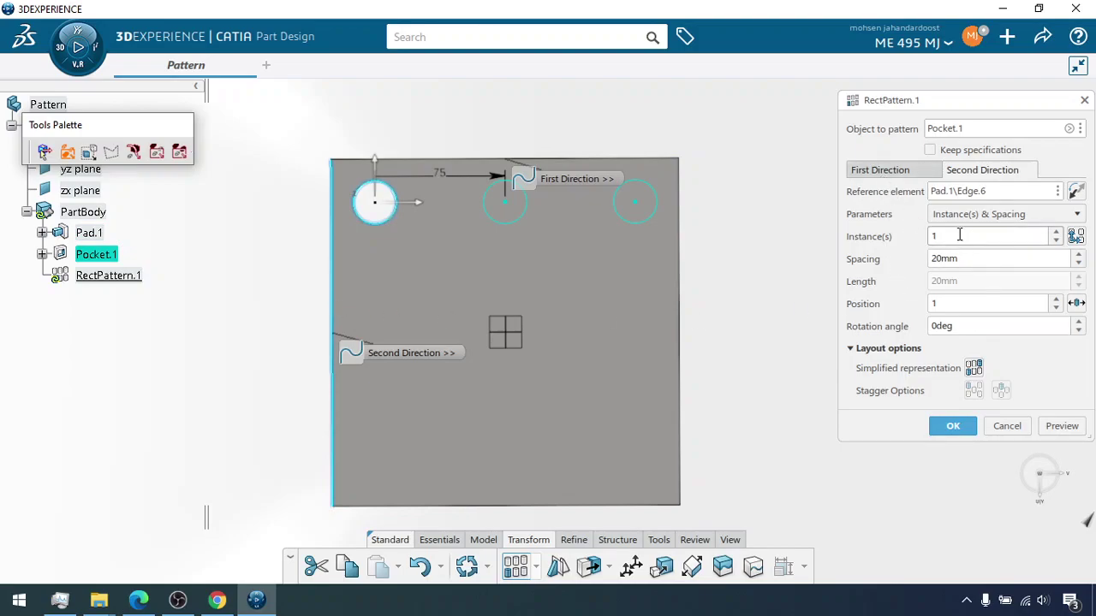
type("4")
key("Tab")
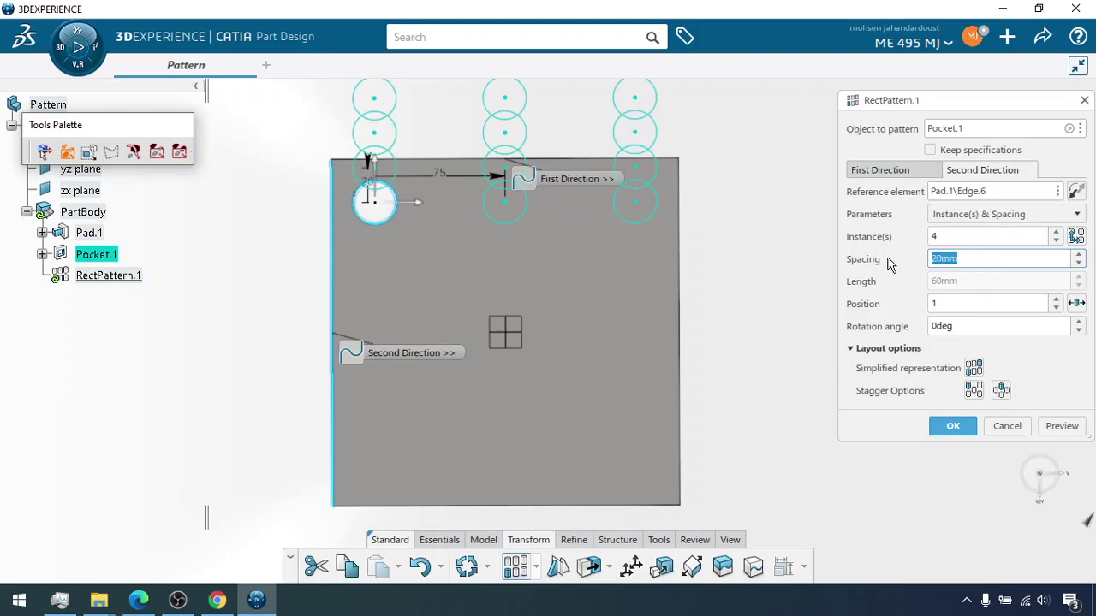
type("50")
key("Return")
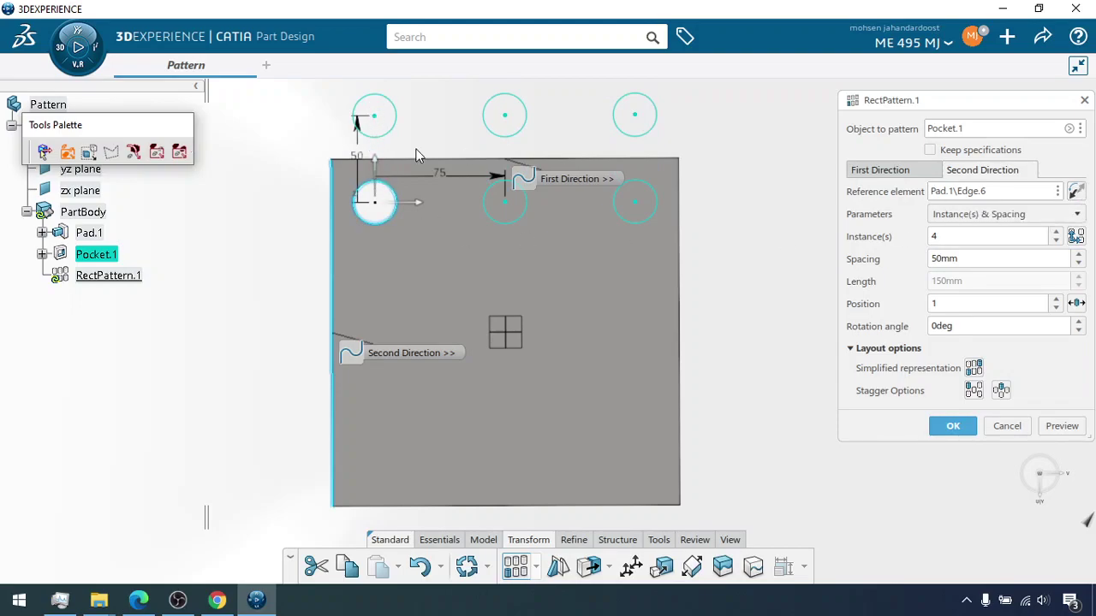
Reverse the second direction so the rows run down the block face, preview the holes, and create the pattern.
left_click(377, 173)
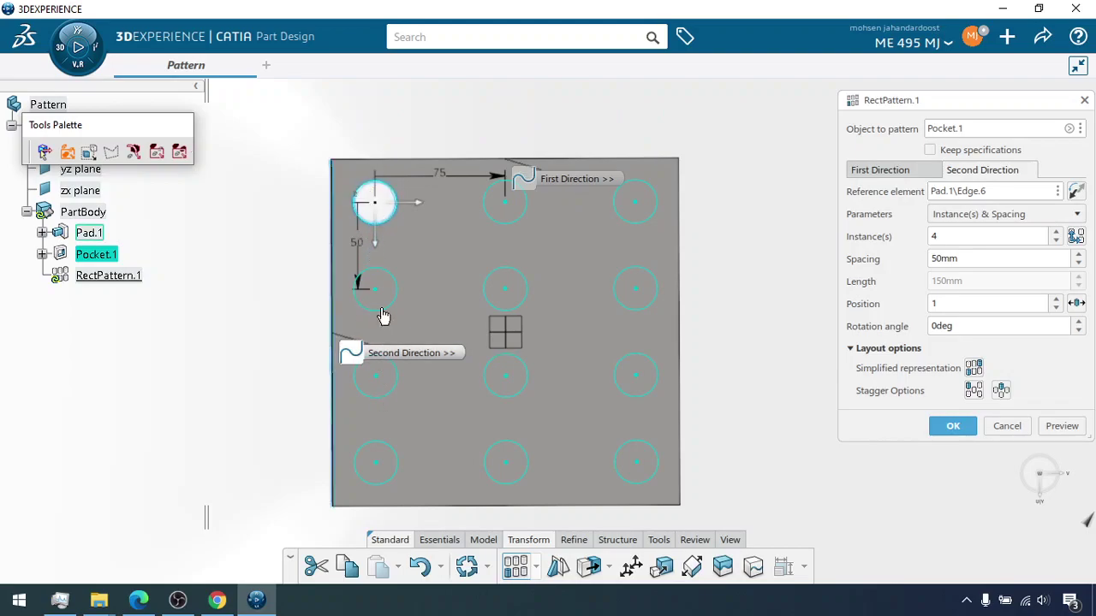
left_click(1061, 426)
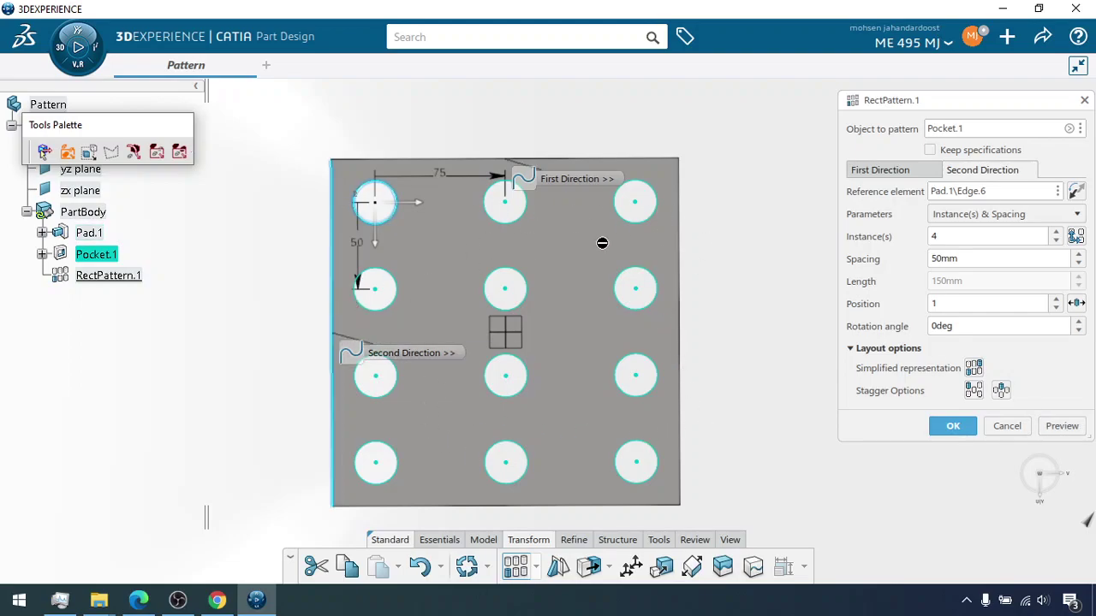
left_click(879, 171)
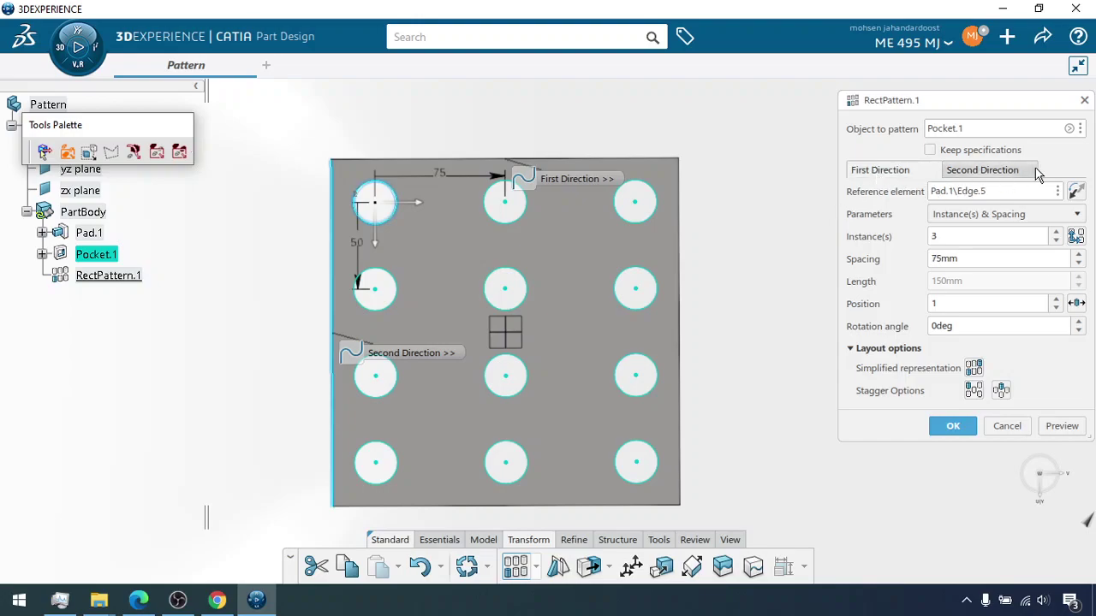
left_click(950, 425)
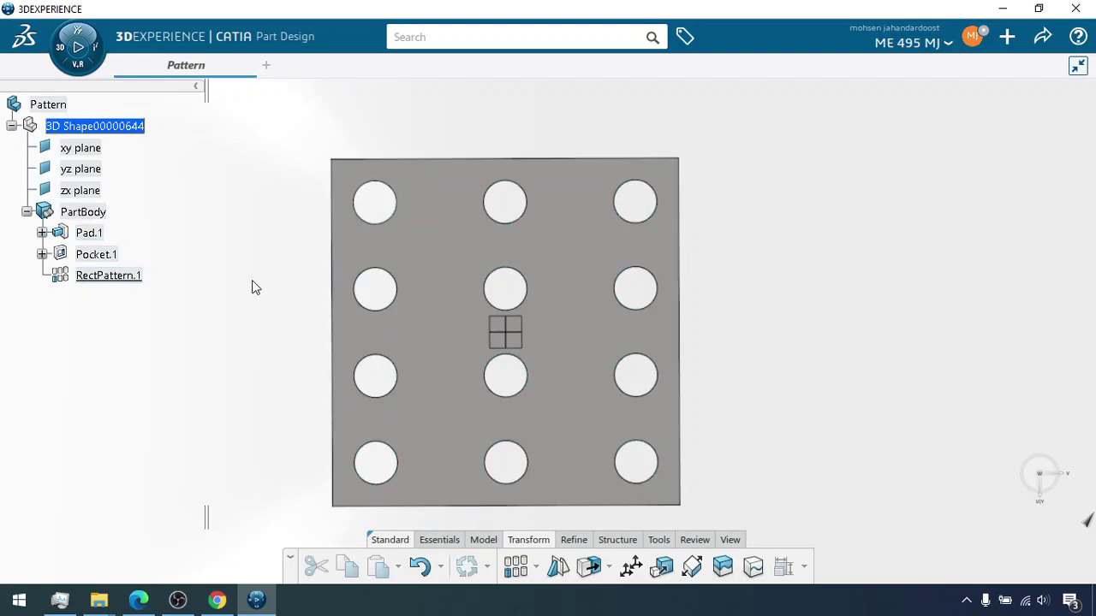
Edit the original pocket's definition and set its first limit length to 50 mm.
left_click(103, 282)
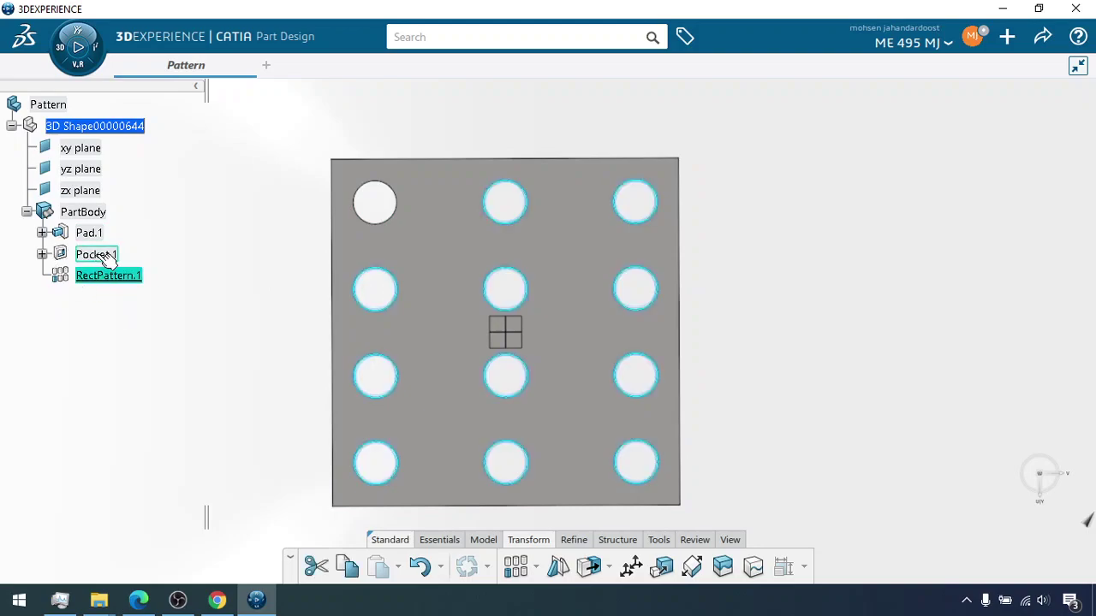
left_click(99, 255)
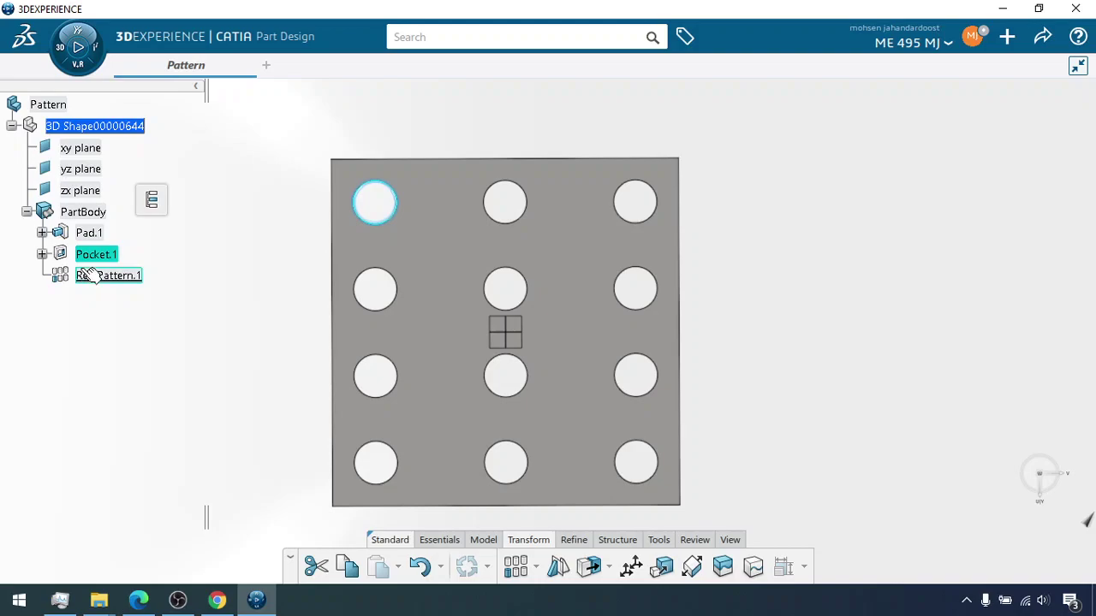
right_click(101, 256)
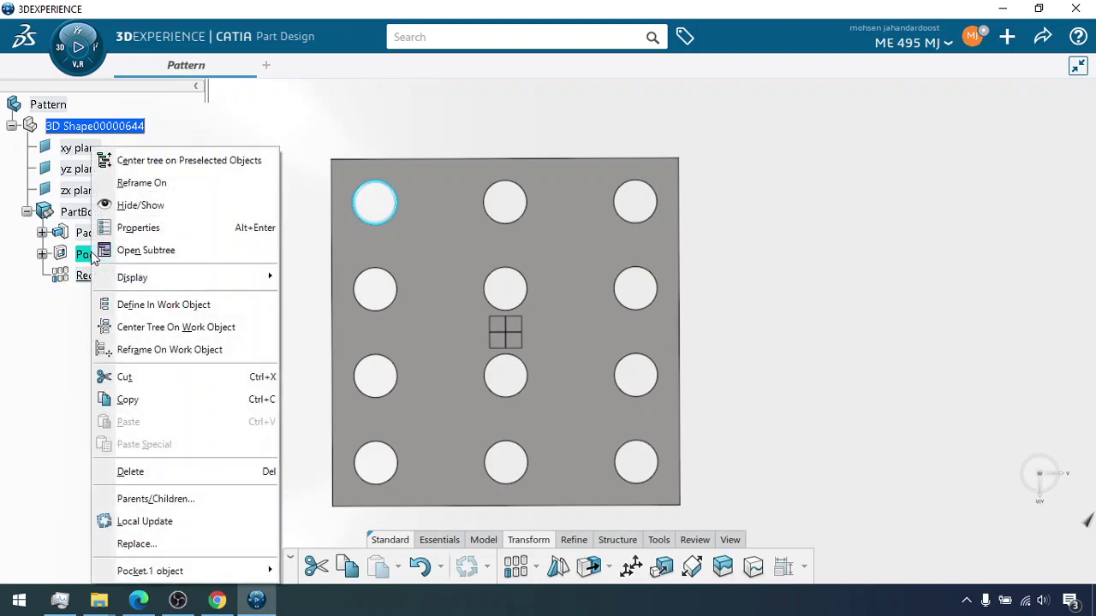
mouse_move(163, 570)
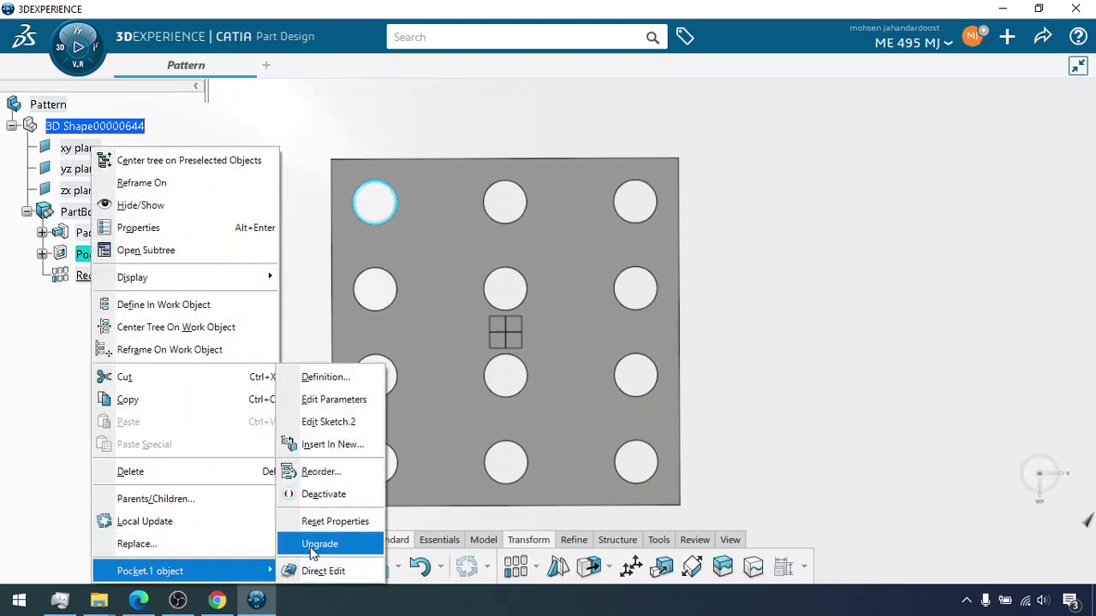
left_click(343, 378)
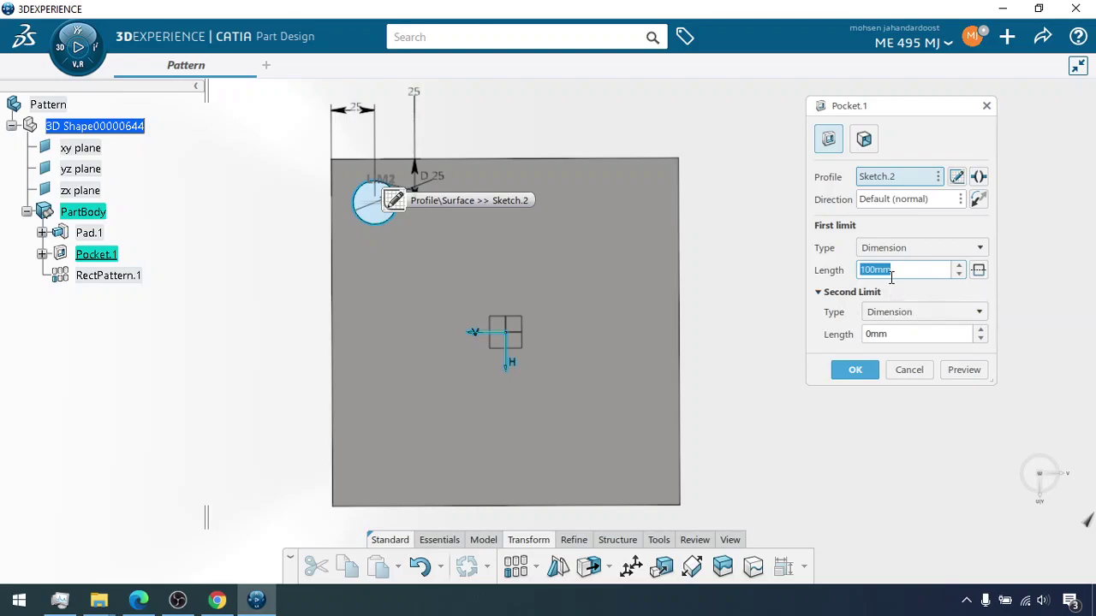
type("50")
key("Return")
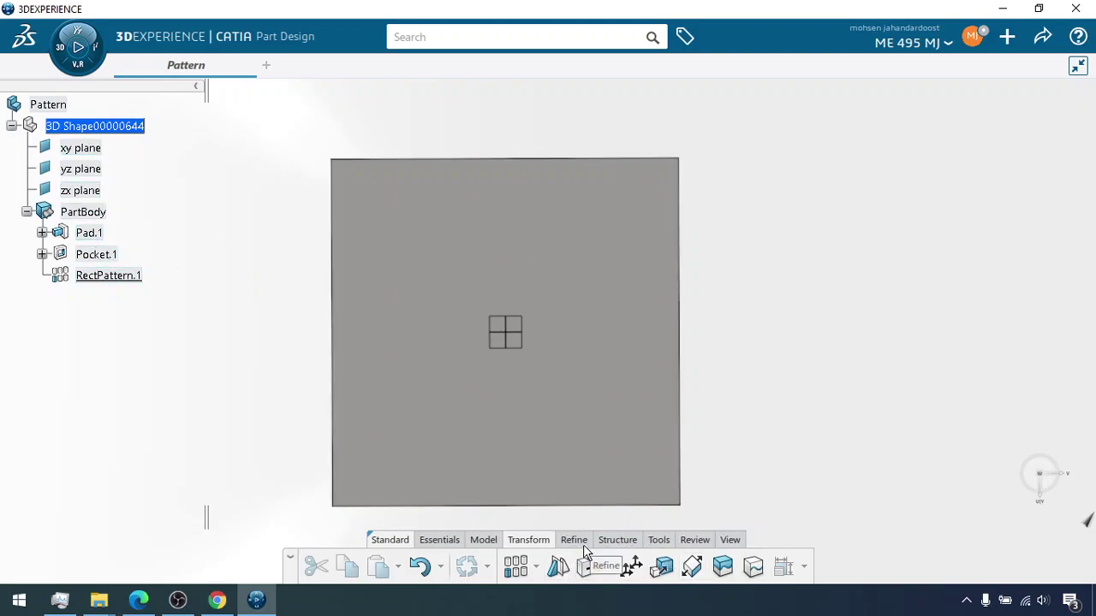
Examine the block from the open side of the pockets to check the changed hole depth across the pattern.
left_click(658, 540)
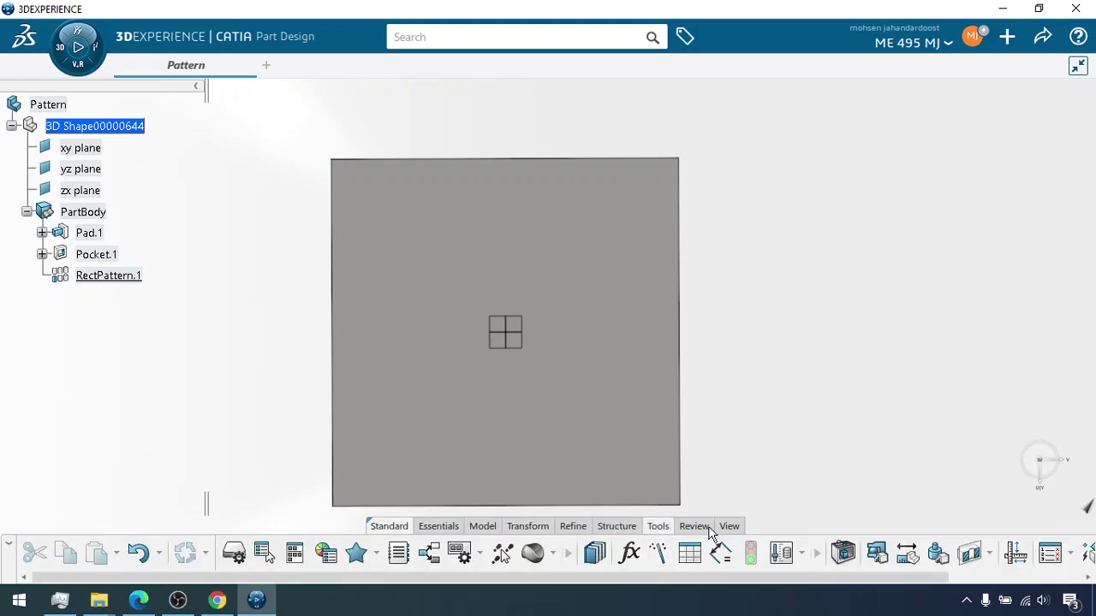
left_click(694, 539)
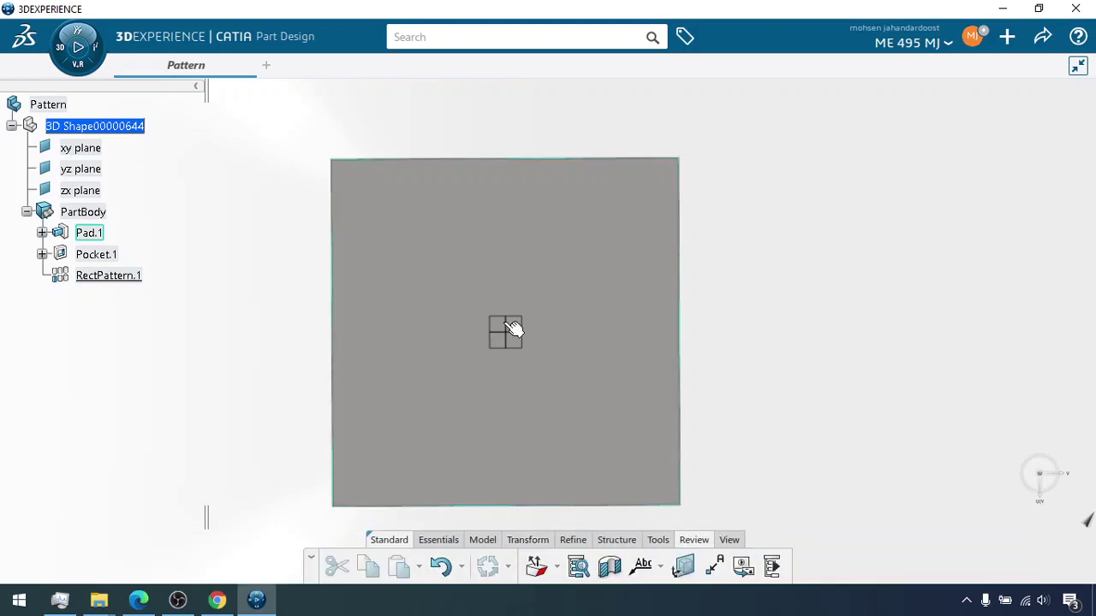
left_click(729, 540)
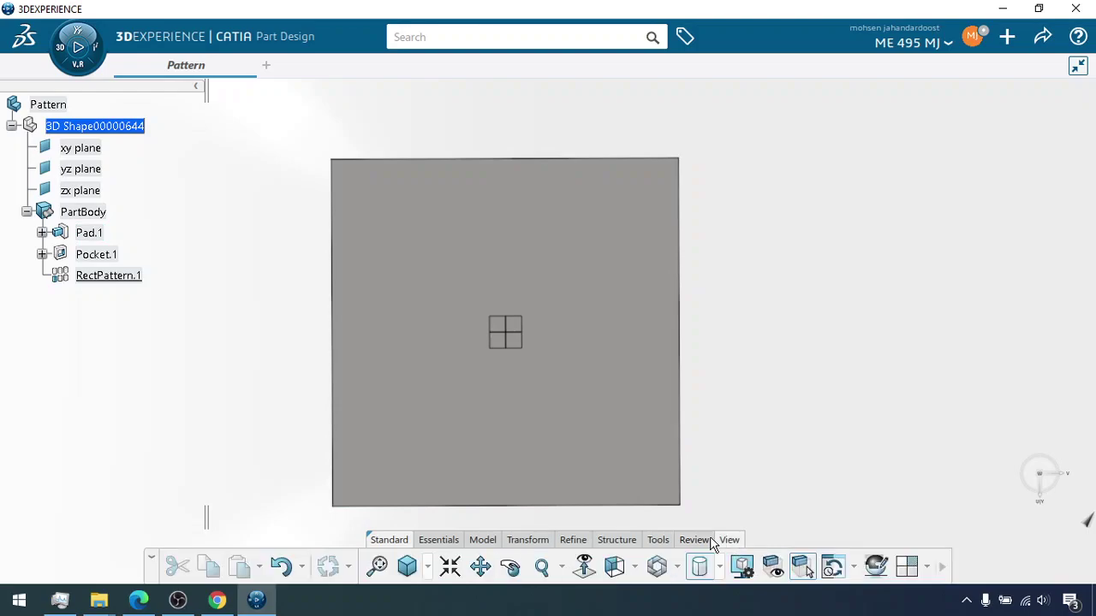
left_click(634, 568)
left_click(638, 504)
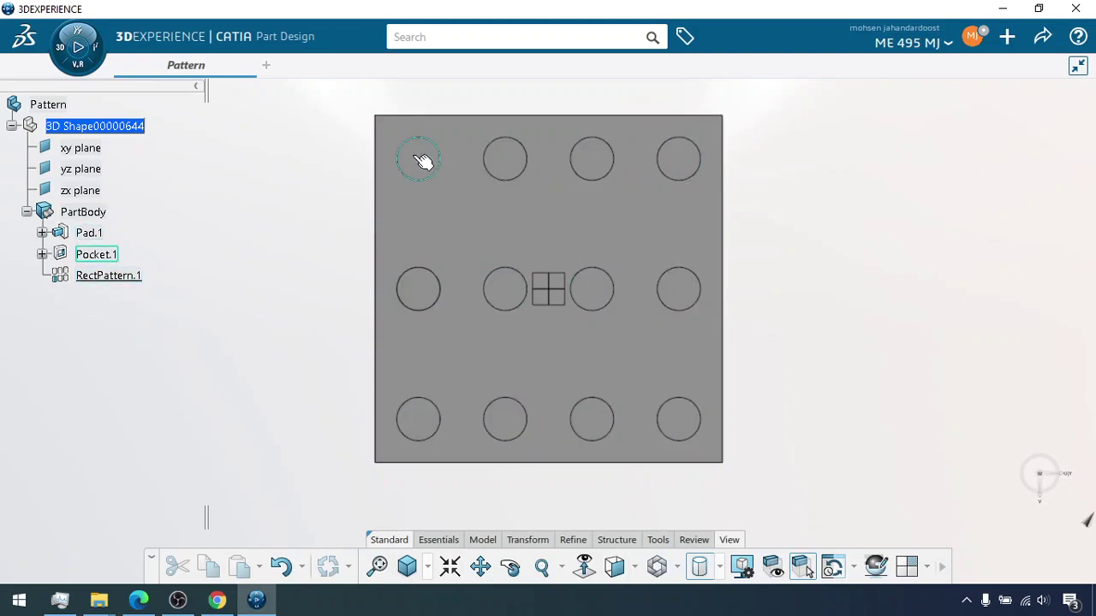
Edit the original pocket's definition and increase its first limit length so the patterned holes cut through the block.
right_click(104, 255)
mouse_move(161, 571)
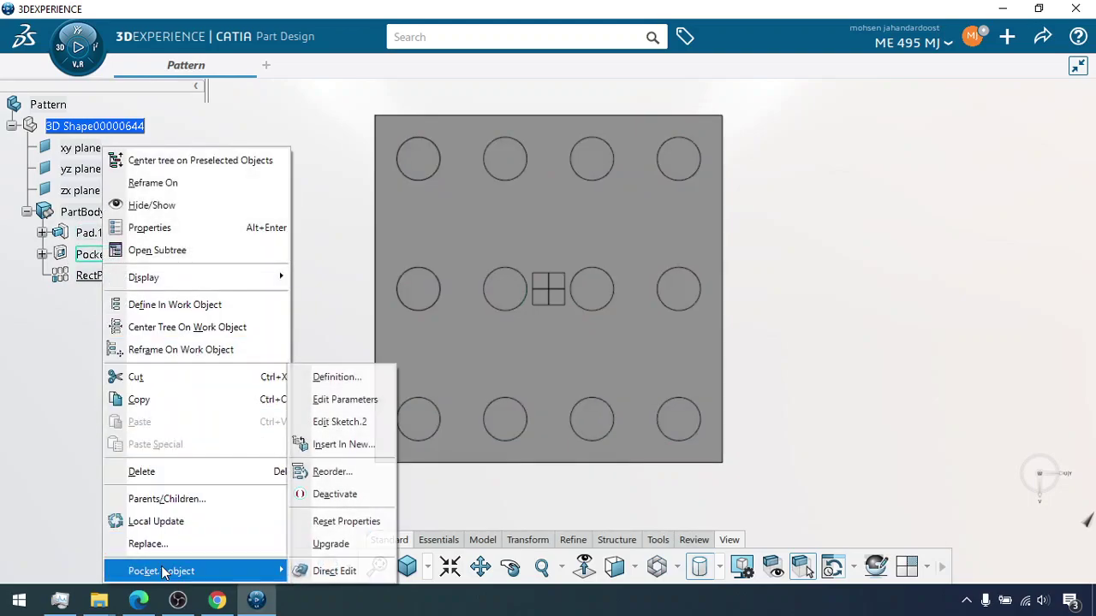
left_click(324, 381)
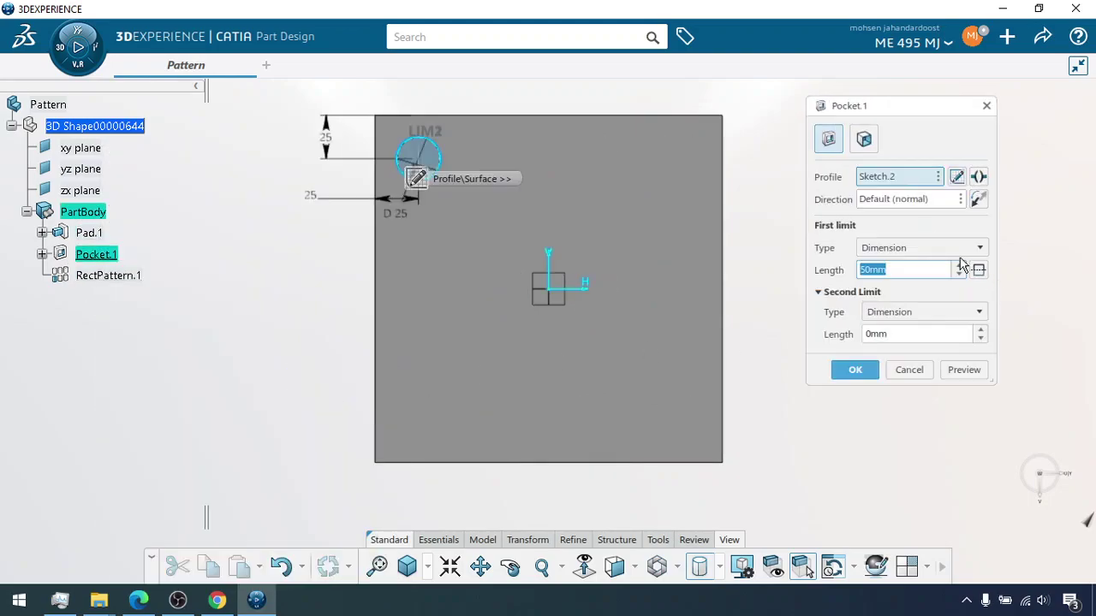
type("1")
left_click(964, 369)
left_click(854, 371)
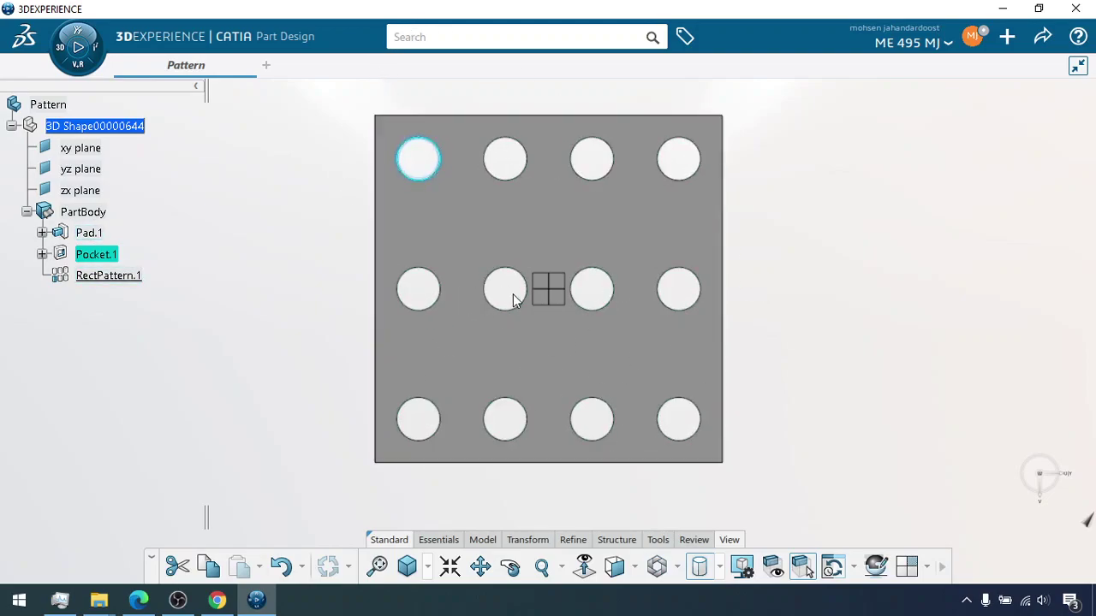
Edit the original pocket's sketch, set the circle's diameter to 20 mm, and return to the part.
right_click(117, 263)
mouse_move(231, 575)
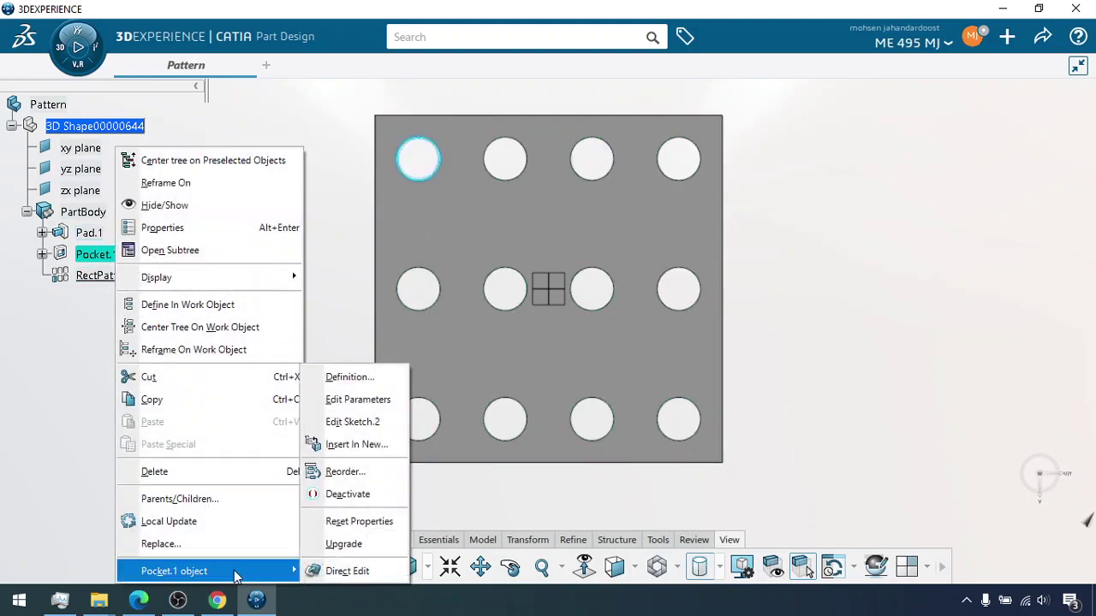
left_click(67, 329)
left_click(42, 254)
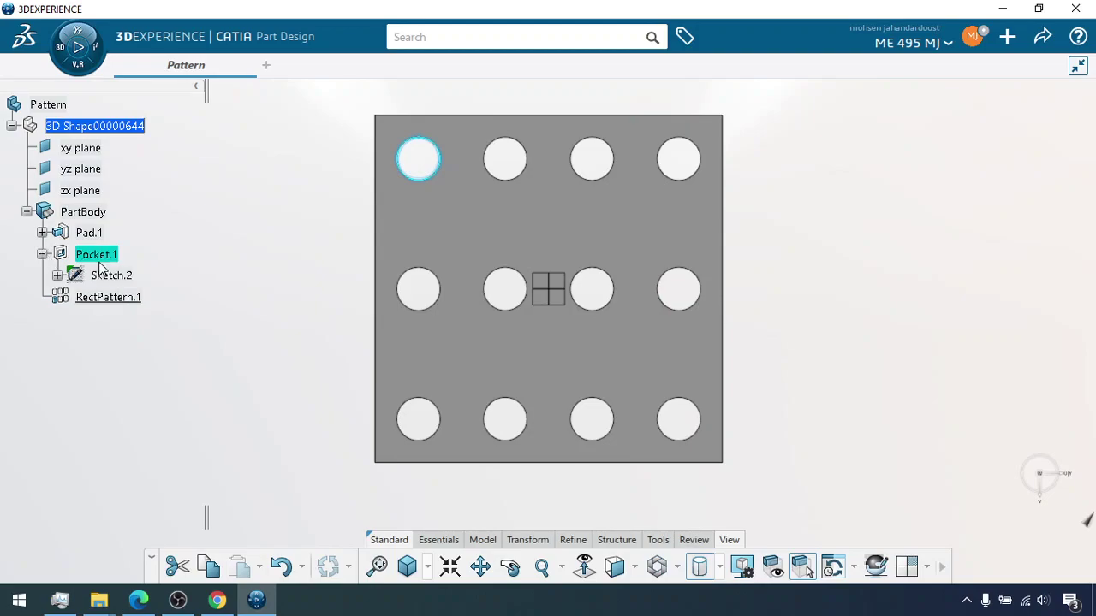
right_click(101, 272)
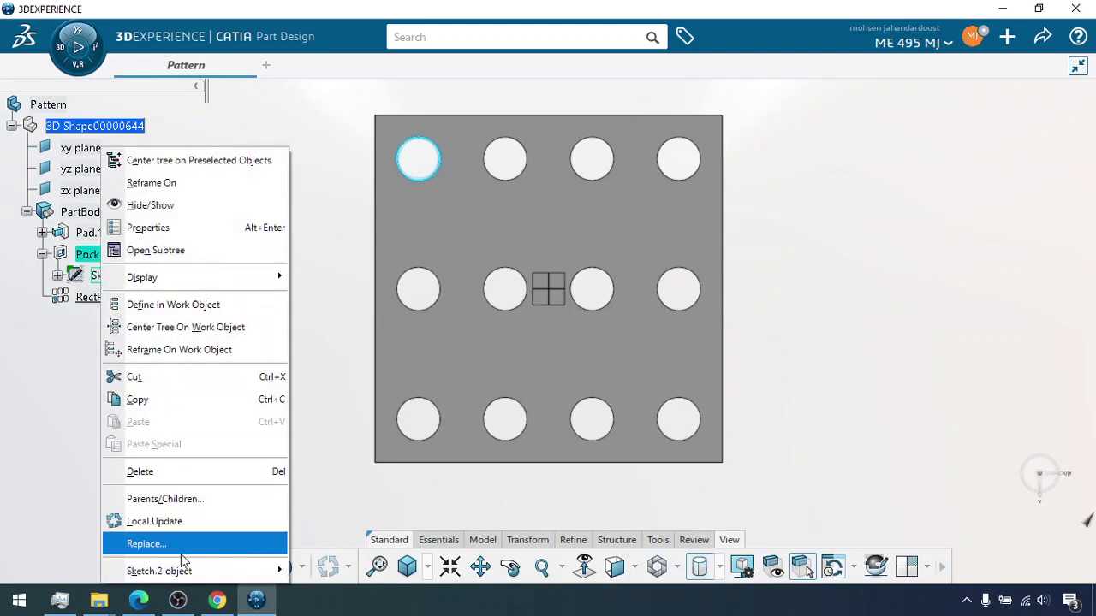
mouse_move(159, 570)
left_click(343, 432)
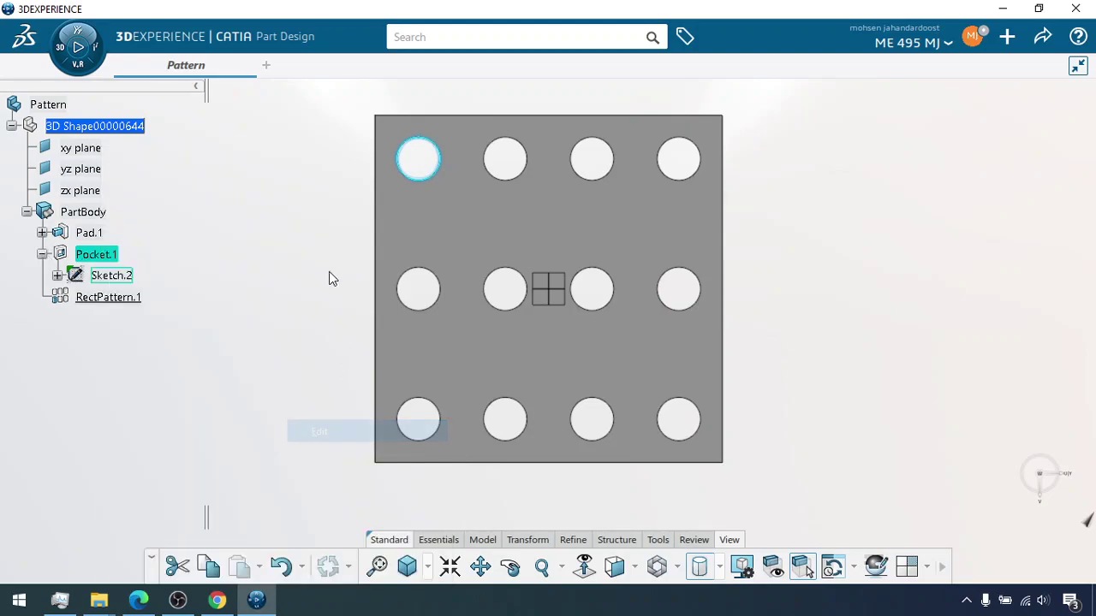
double_click(399, 214)
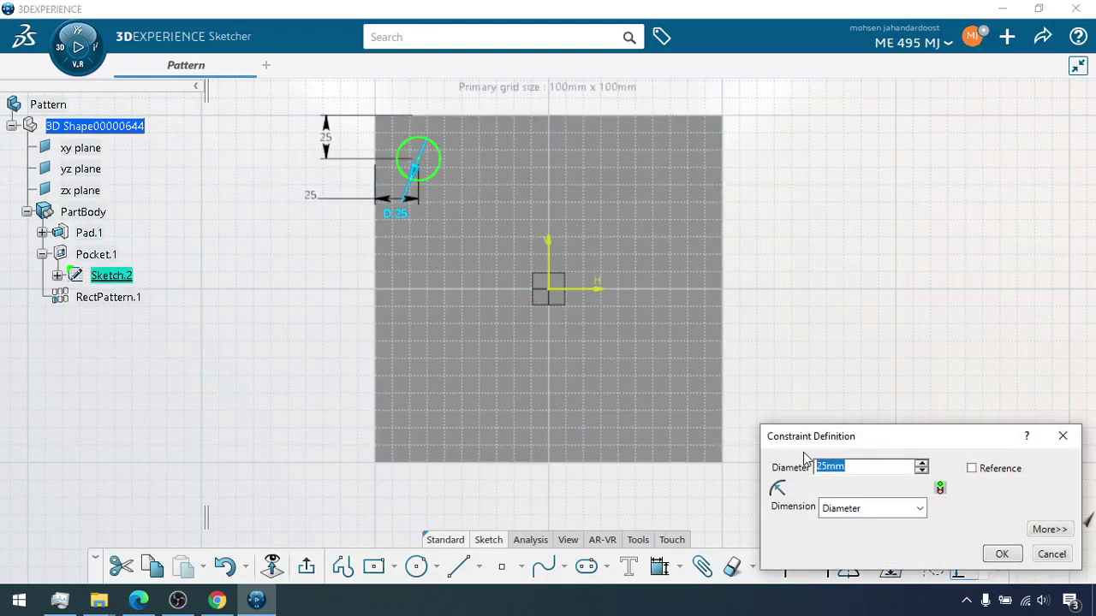
type("20")
key("Return")
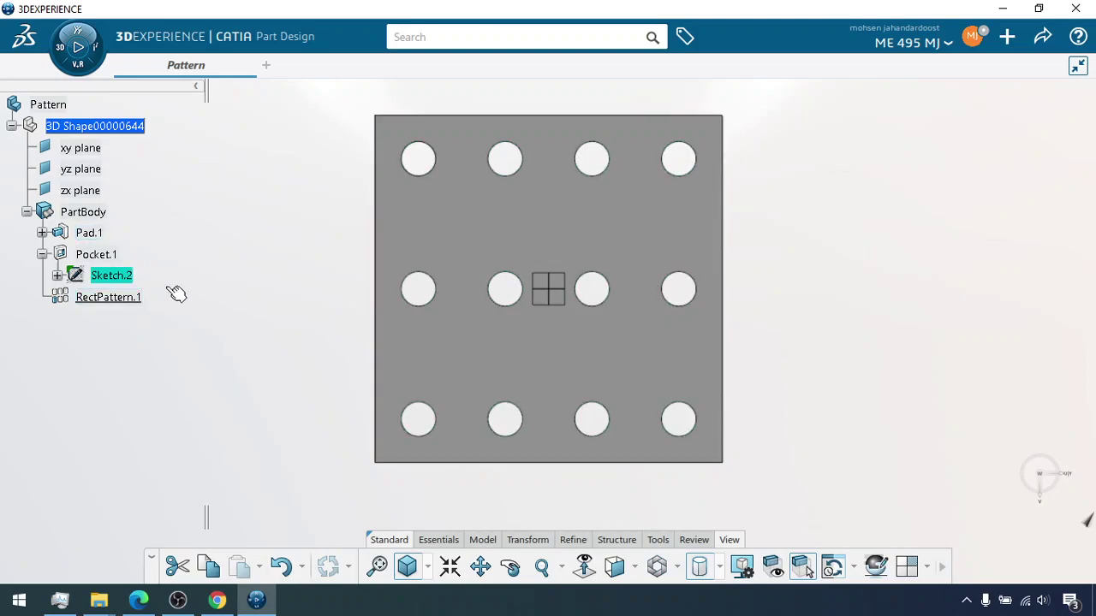
left_click(293, 325)
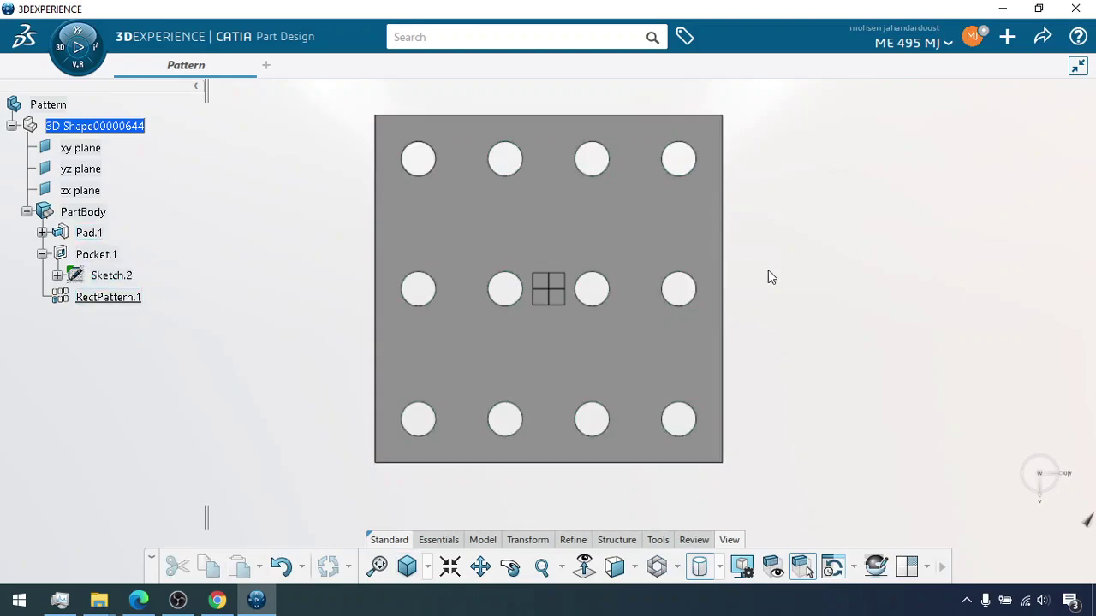
Edit the original pocket's definition, set its first limit length to 50 mm, preview it, and apply the change.
left_click(97, 255)
right_click(96, 257)
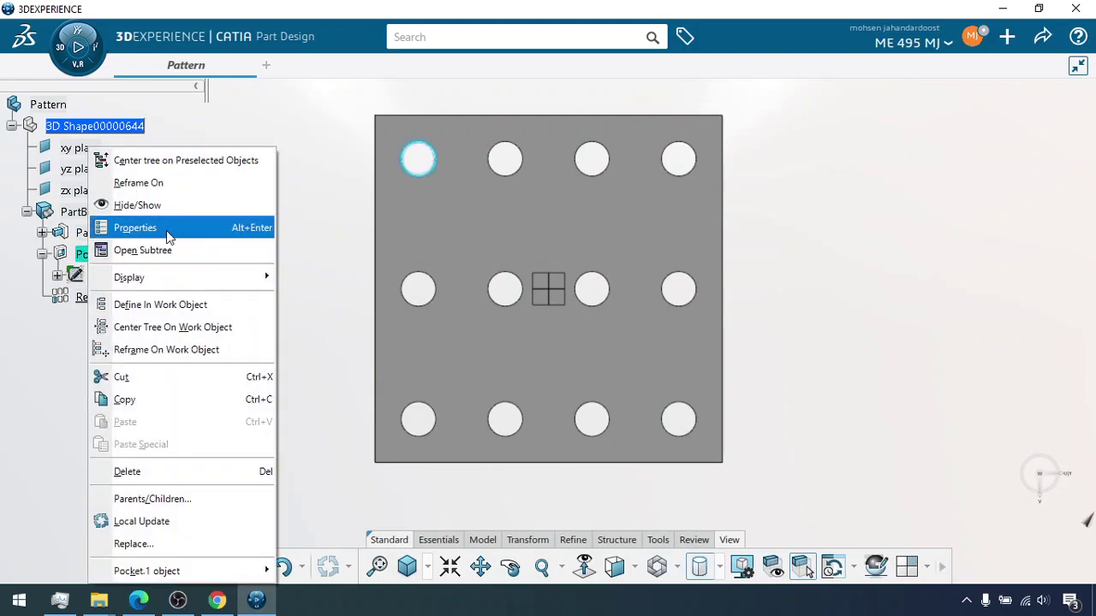
mouse_move(270, 572)
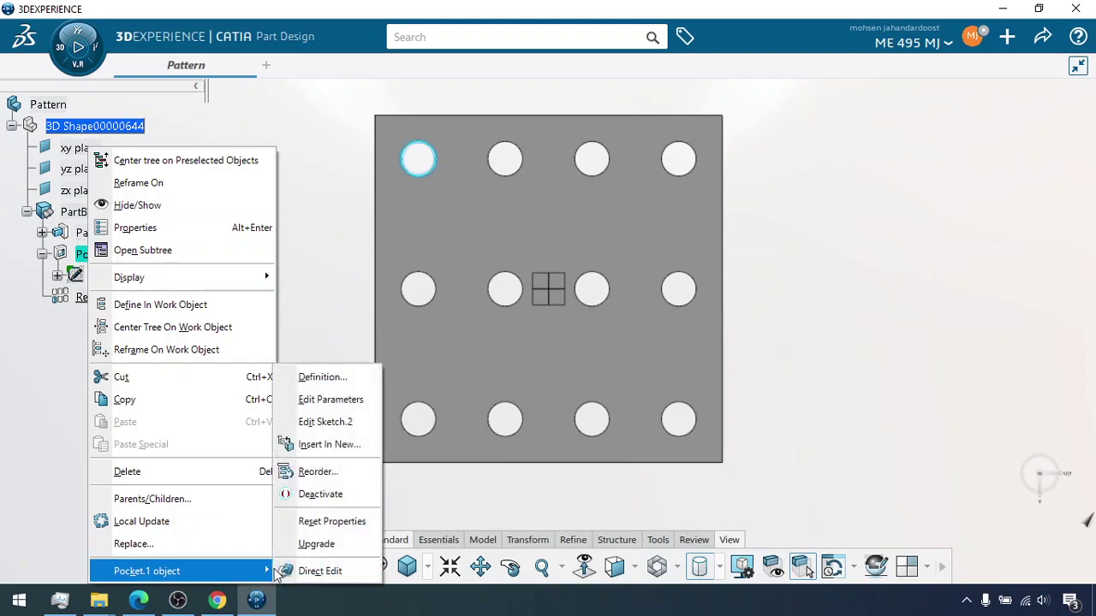
left_click(322, 378)
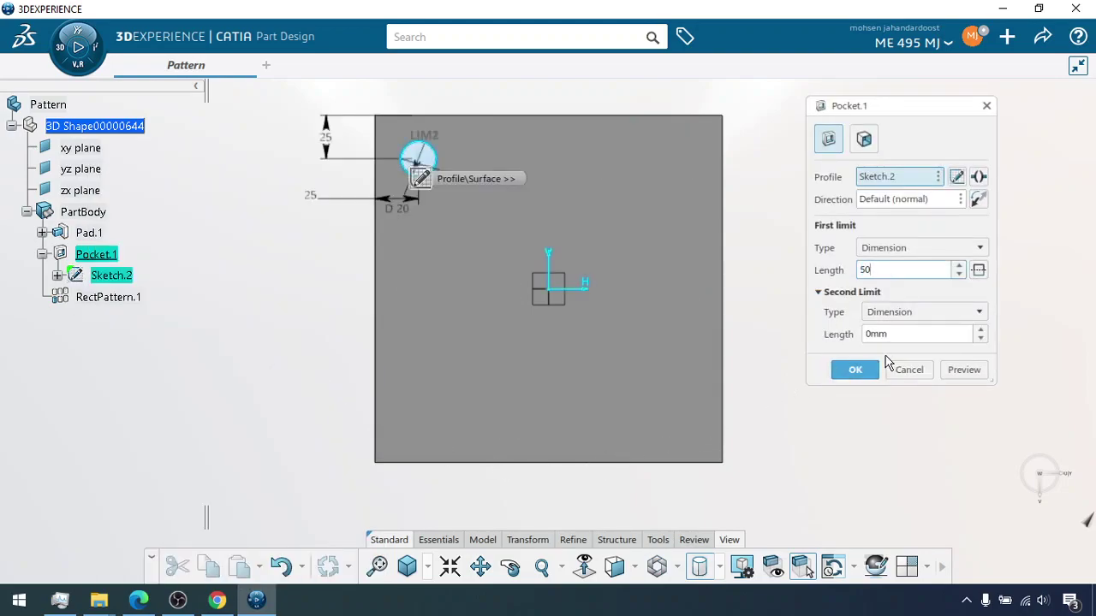
left_click(964, 370)
left_click(855, 370)
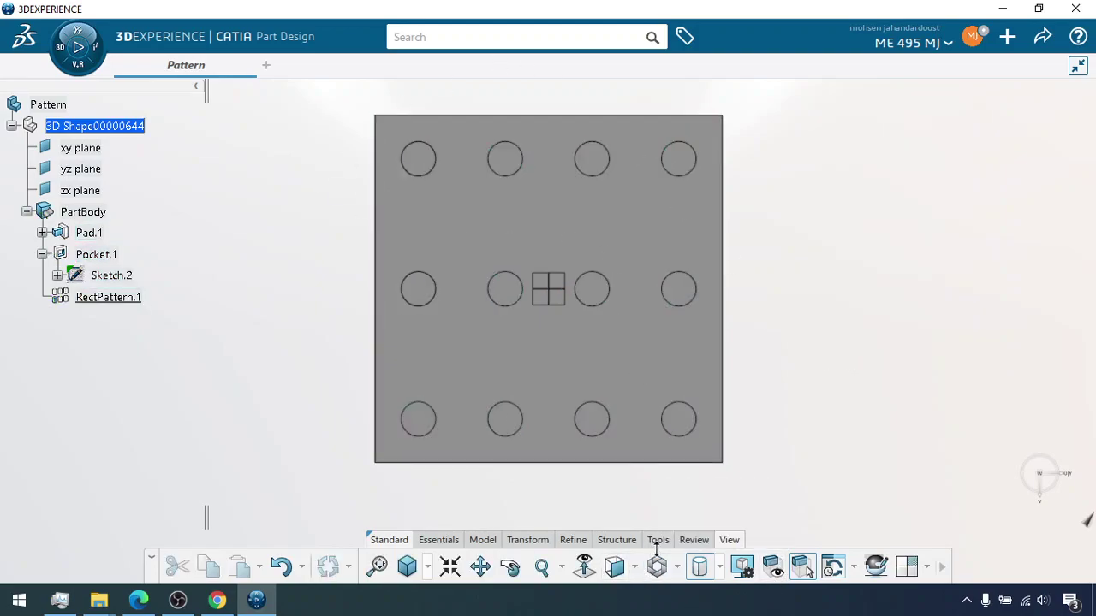
Start a new sketch on the block's solid back face, opposite the hole openings.
left_click(510, 565)
left_click_drag(655, 447, 667, 402)
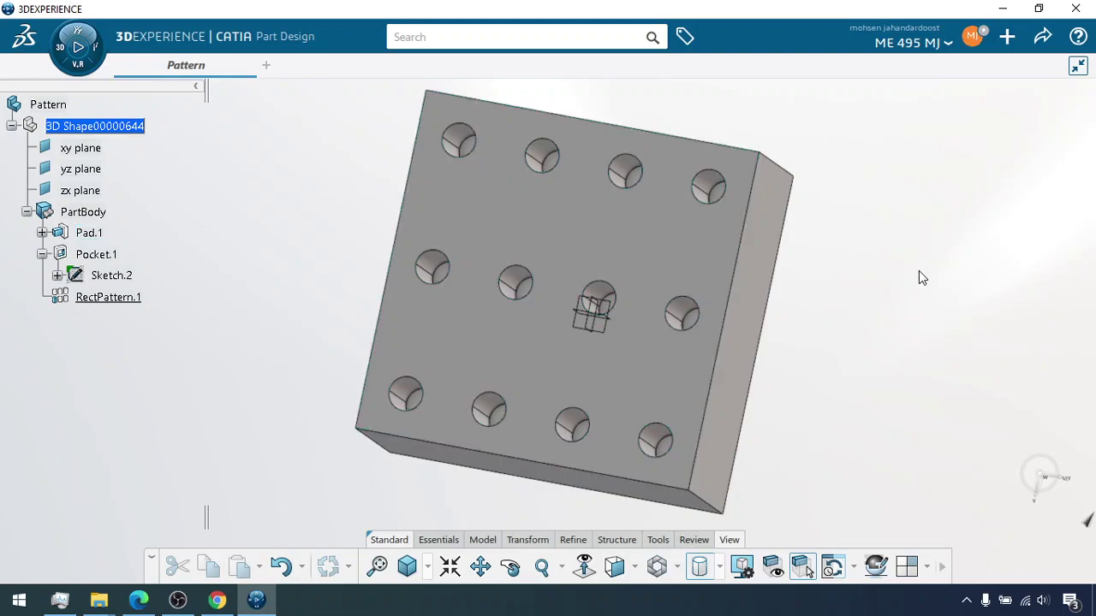
mouse_move(833, 350)
middle_mouse_down()
mouse_move(697, 326)
mouse_move(815, 345)
middle_mouse_up()
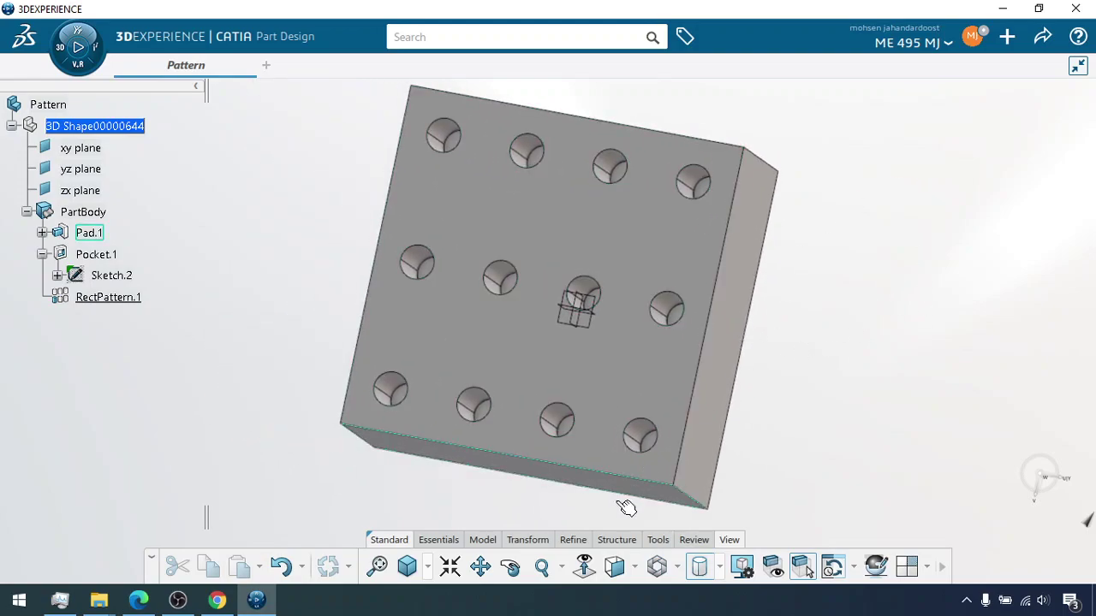
left_click(511, 567)
left_click_drag(724, 417, 302, 169)
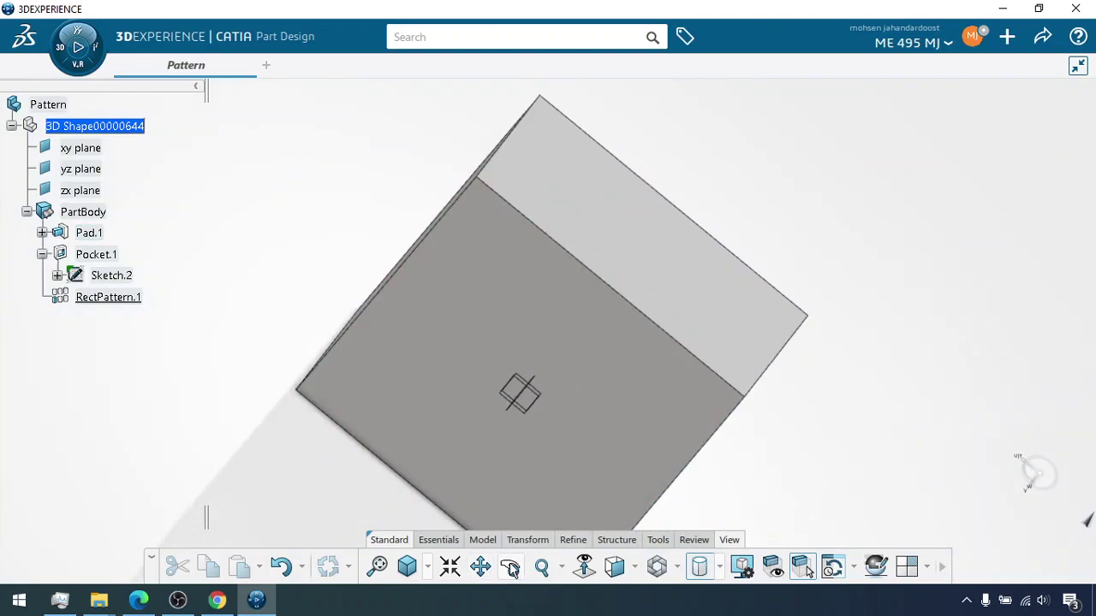
middle_click_drag(744, 441, 687, 269)
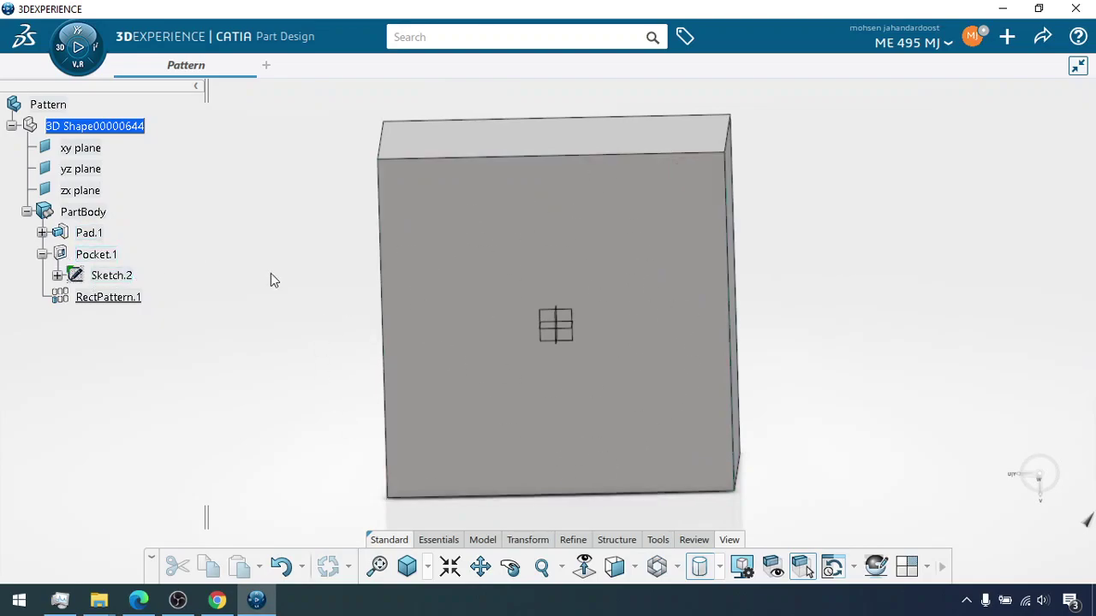
left_click(522, 251)
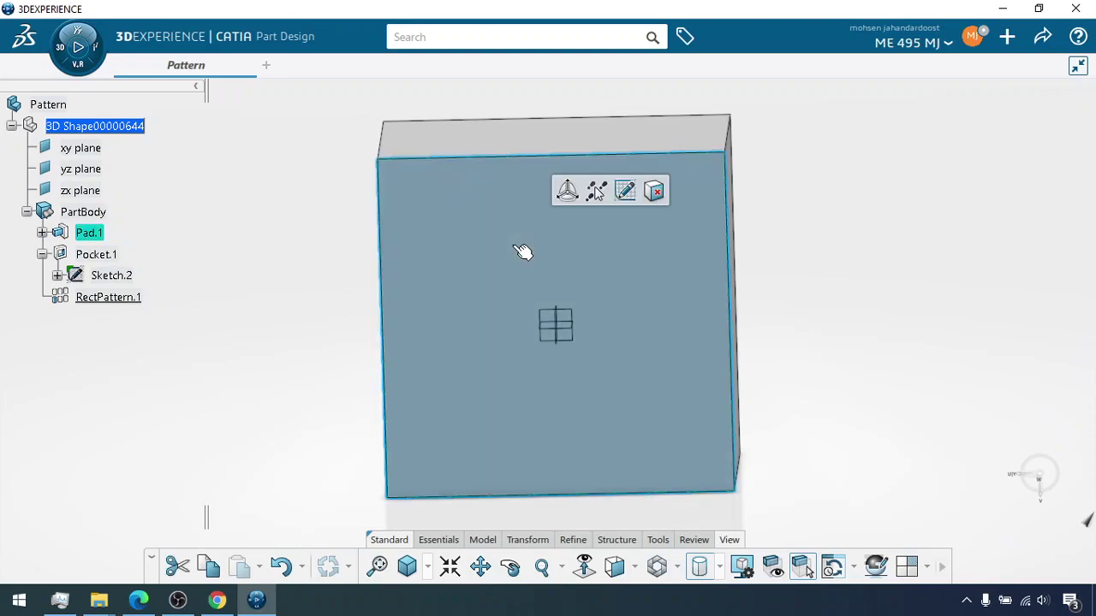
left_click(625, 192)
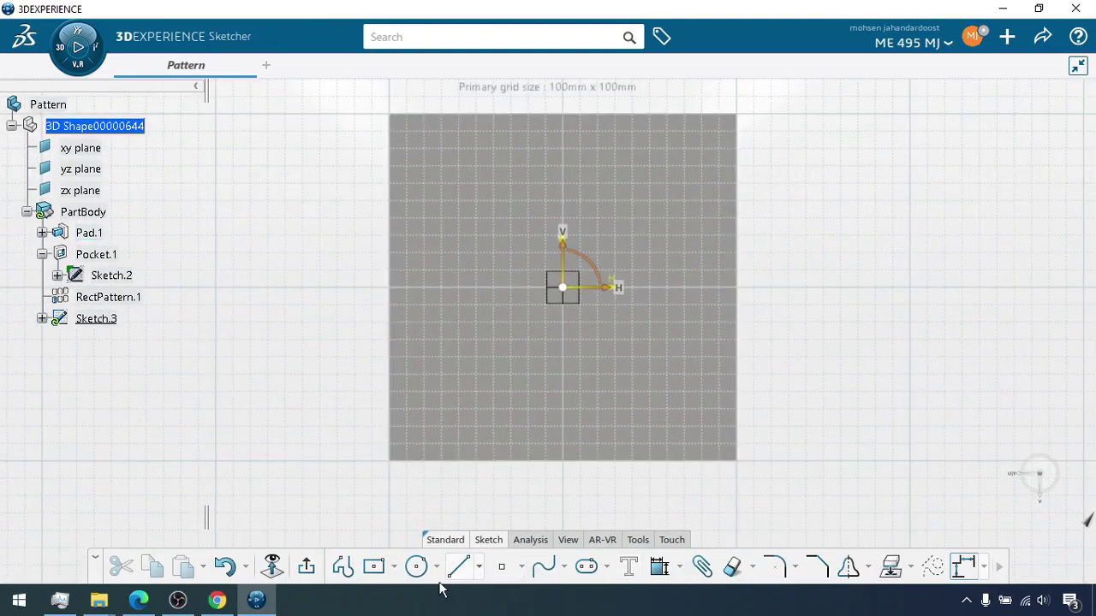
Draw a hexagon with a radius of about 15 mm up and to the left of the sketch origin.
left_click(393, 567)
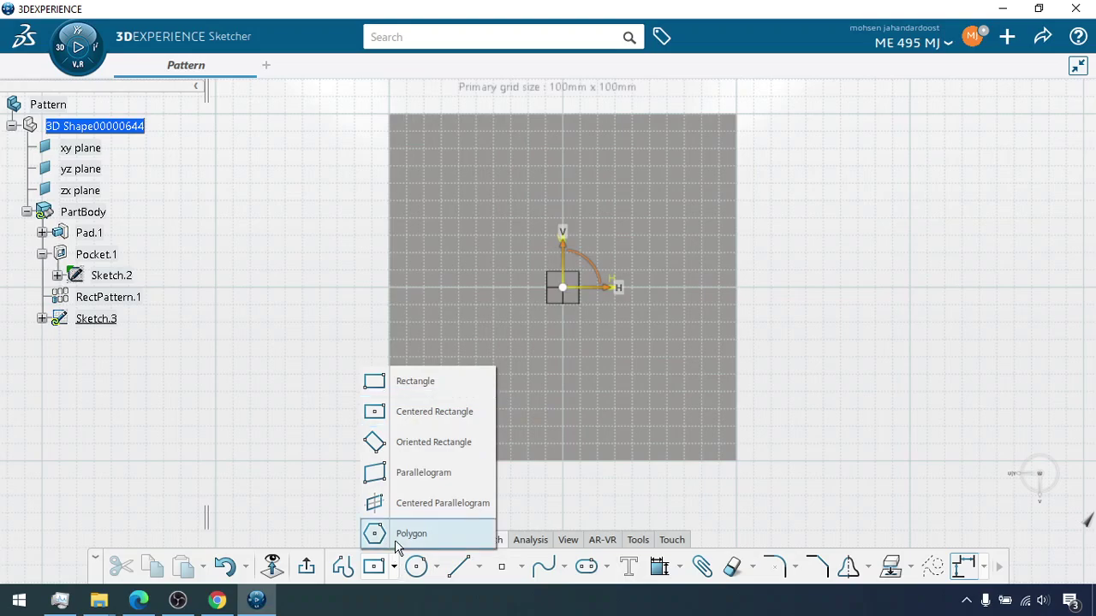
left_click(410, 533)
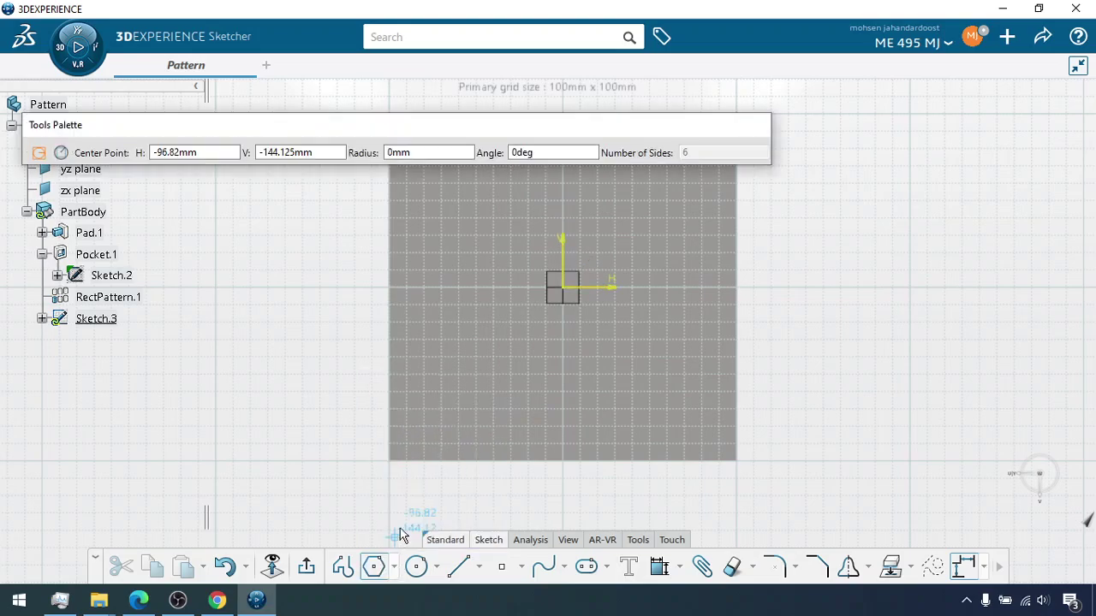
left_click(500, 199)
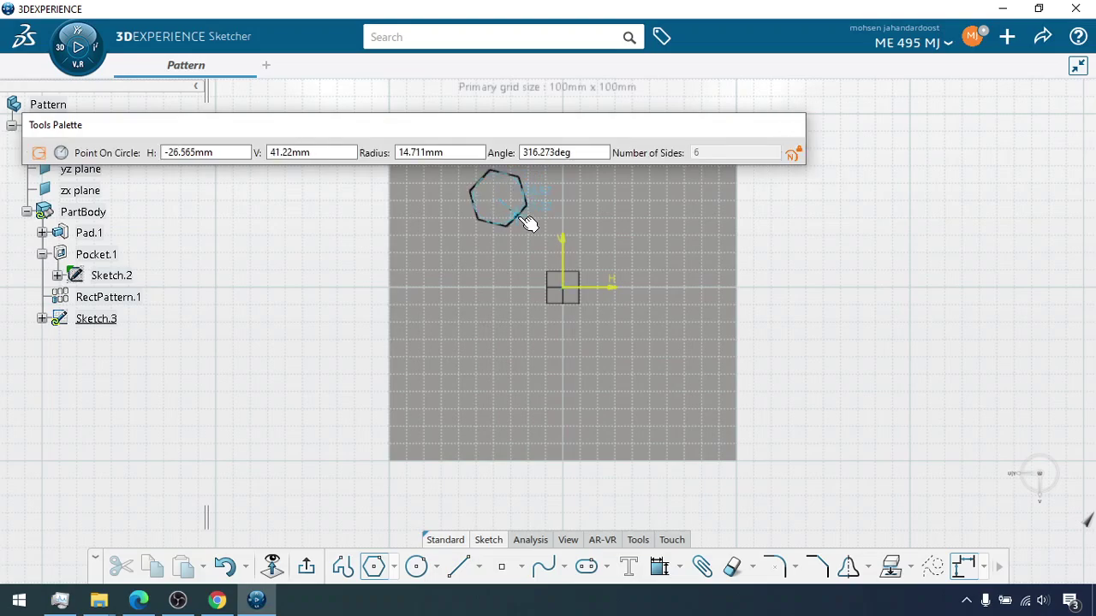
left_click(526, 222)
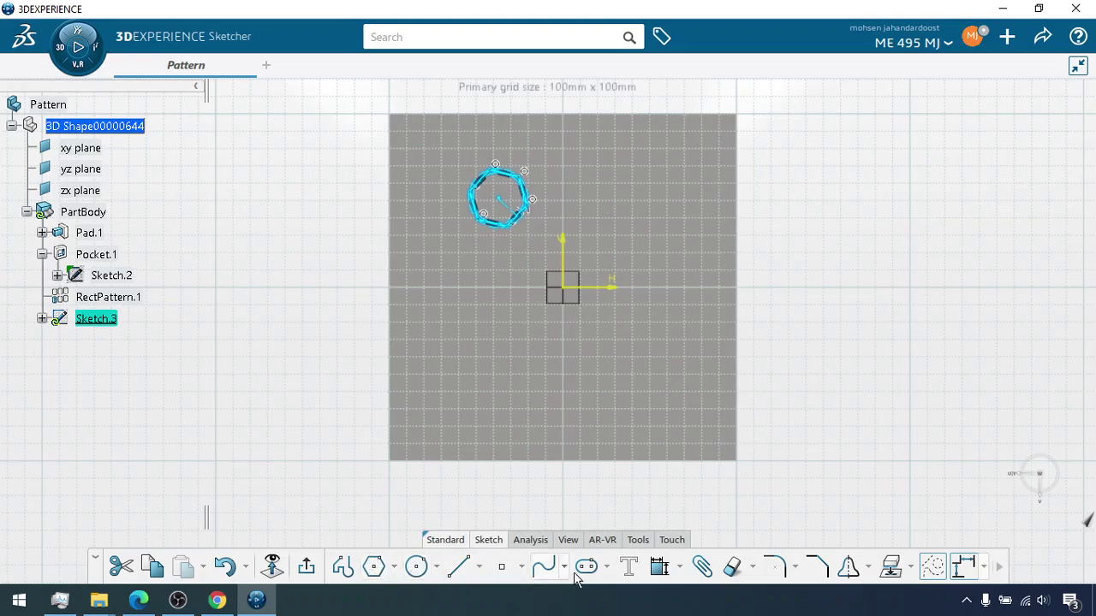
Dimension the distance from the hexagon's centre to its lower-right side and set it to 10 mm.
left_click(659, 566)
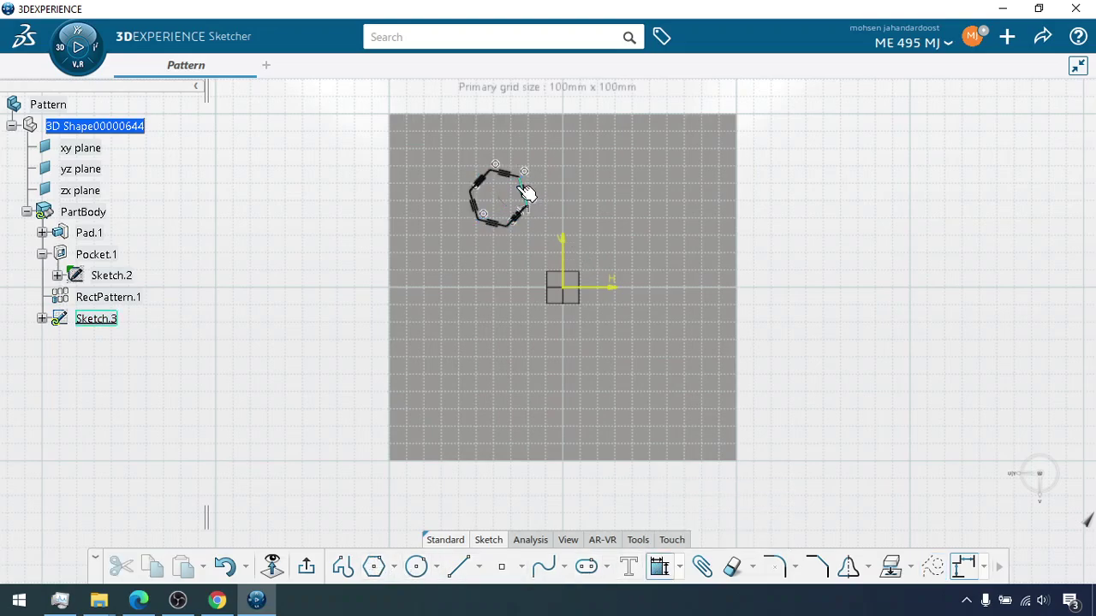
left_click(513, 214)
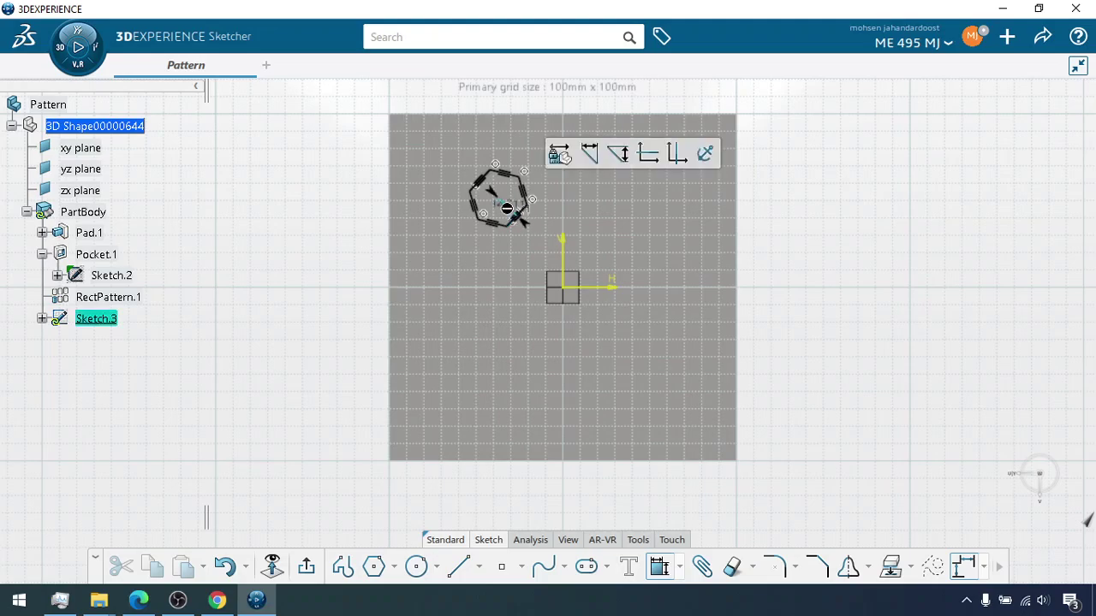
left_click(494, 262)
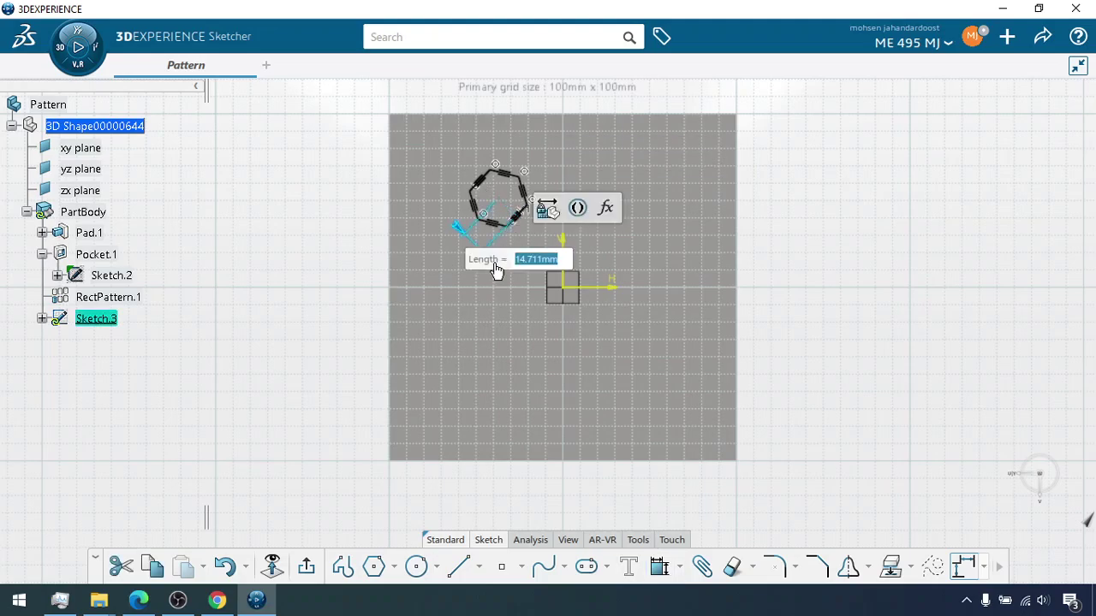
type("10")
key("Return")
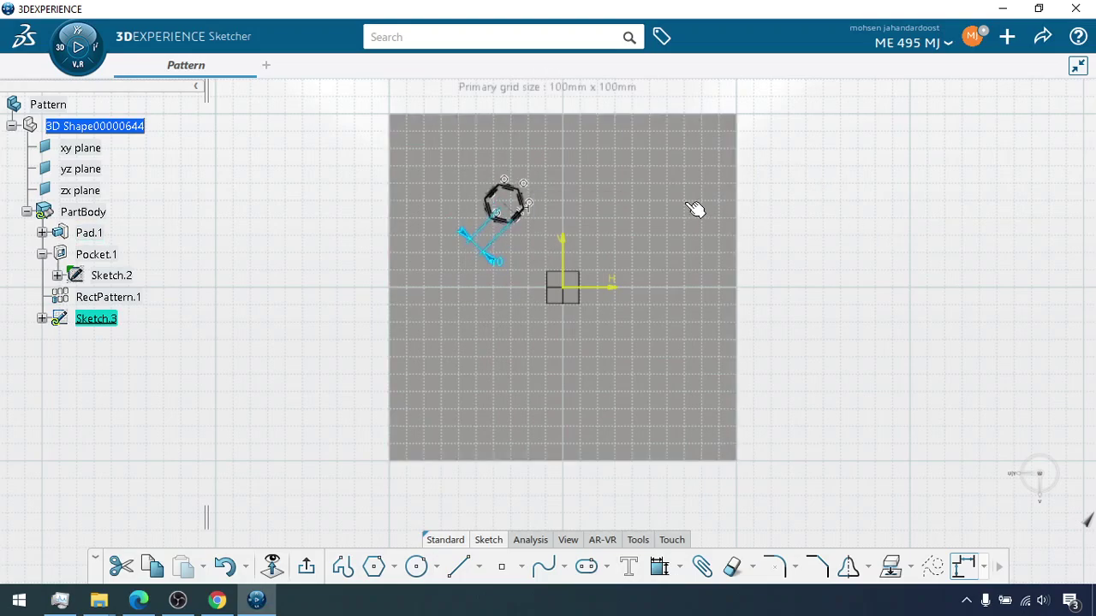
Dimension the horizontal distance from the hexagon's centre to the vertical axis and set it to 30 mm.
left_click(659, 566)
left_click(512, 212)
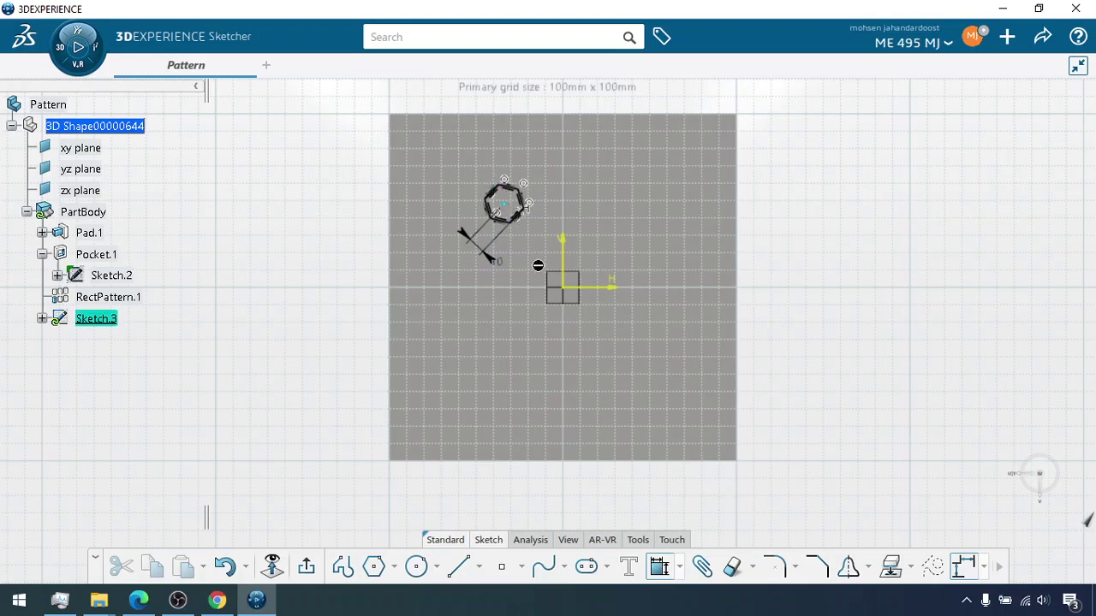
left_click(563, 256)
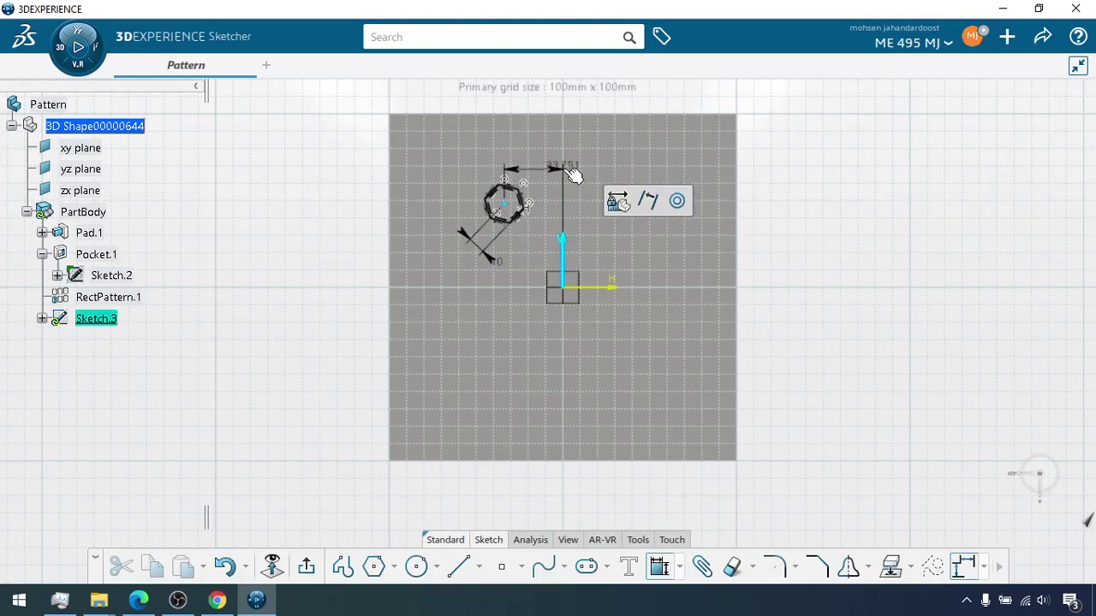
left_click(546, 161)
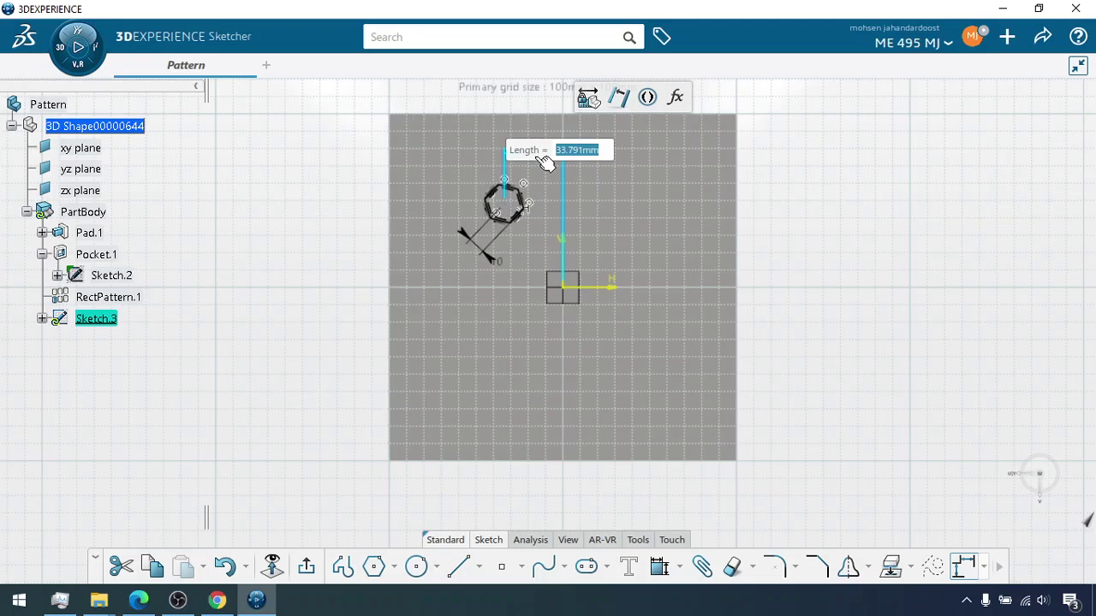
type("30")
key("Return")
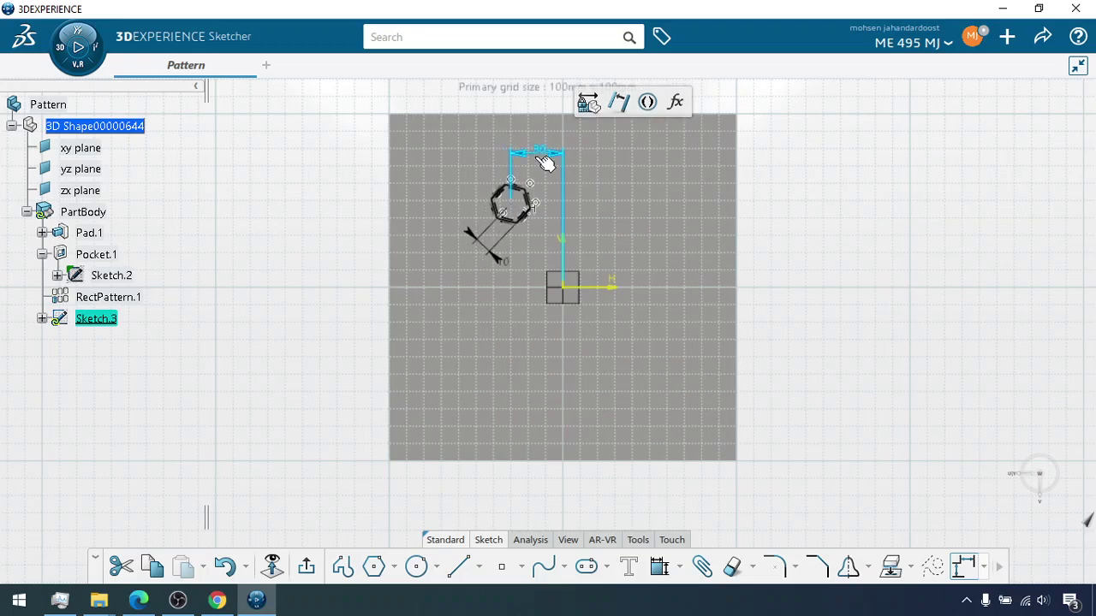
Change the hexagon centre's distance from the vertical axis to 35 mm.
double_click(537, 163)
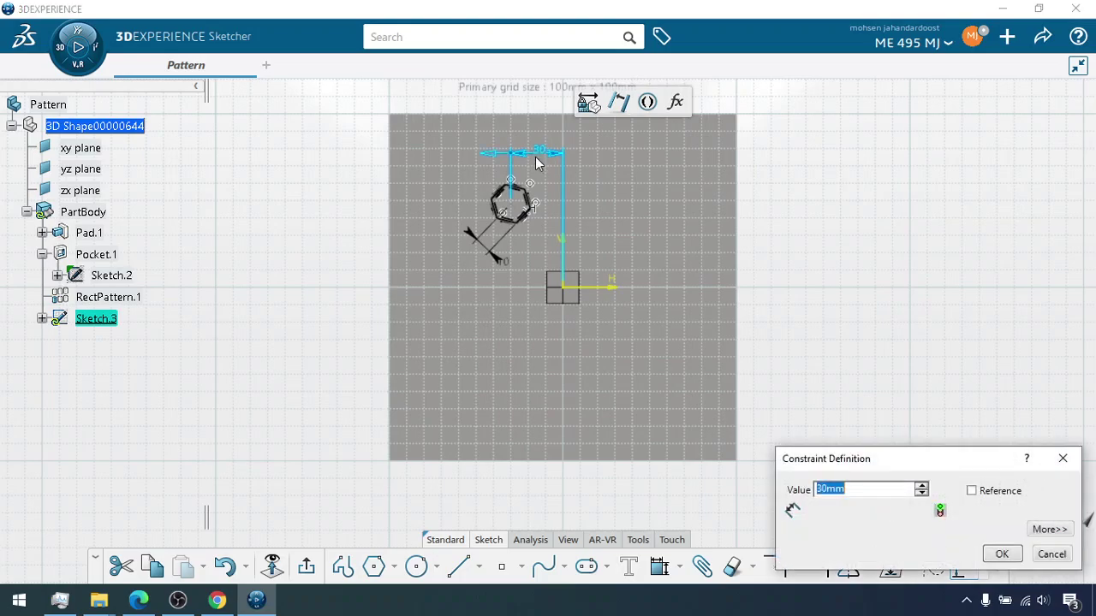
type("2")
type("5")
key("Return")
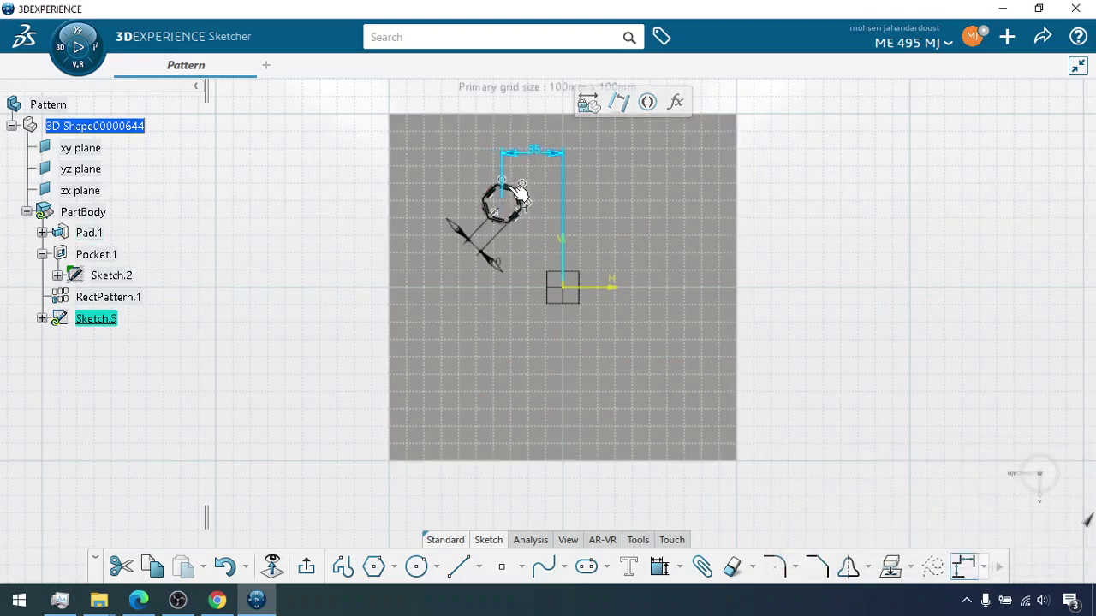
Dimension the vertical distance from the hexagon's centre to the horizontal axis and set it to 35 mm.
left_click(514, 203)
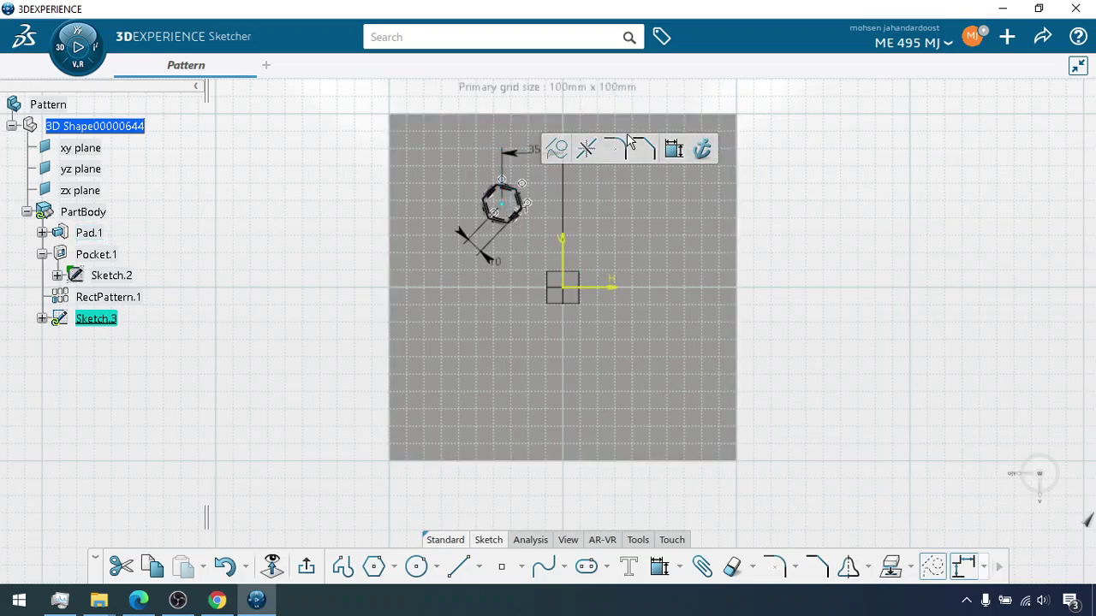
left_click(673, 149)
left_click(609, 287)
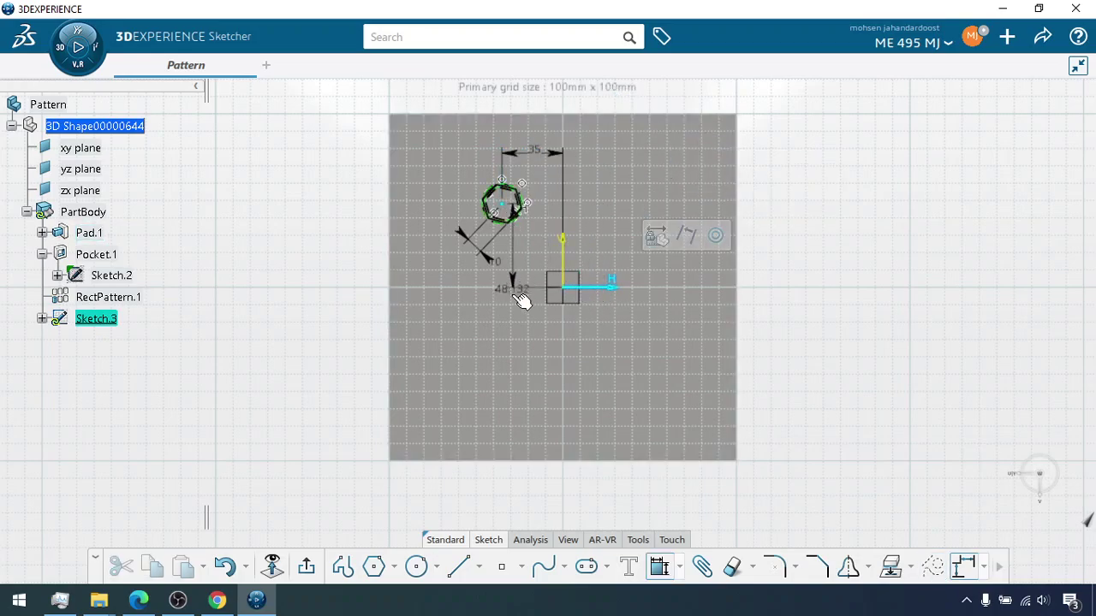
left_click(535, 332)
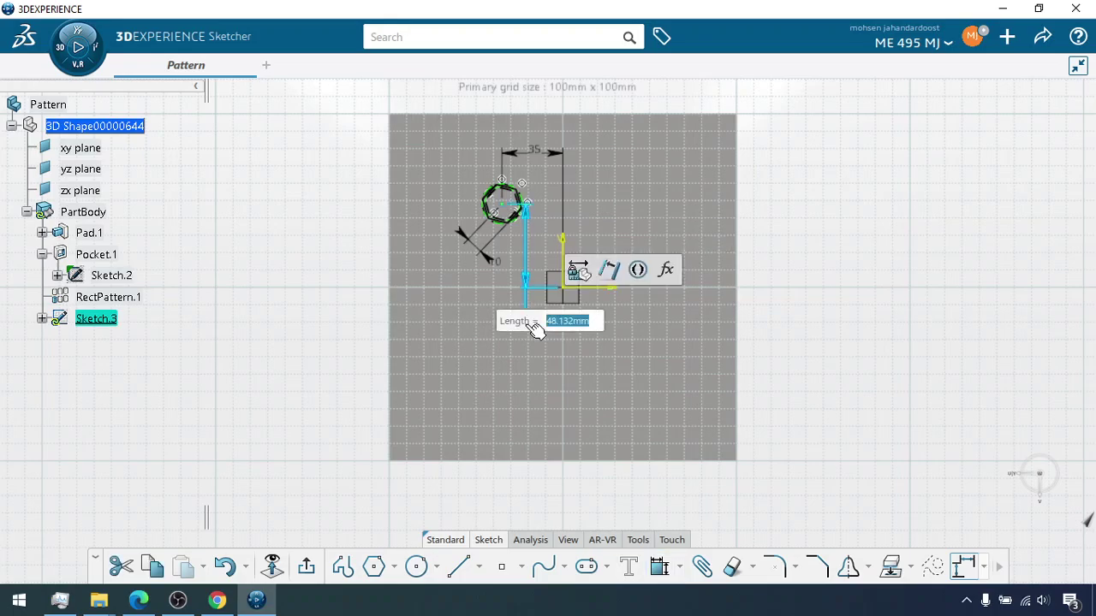
type("35")
key("Return")
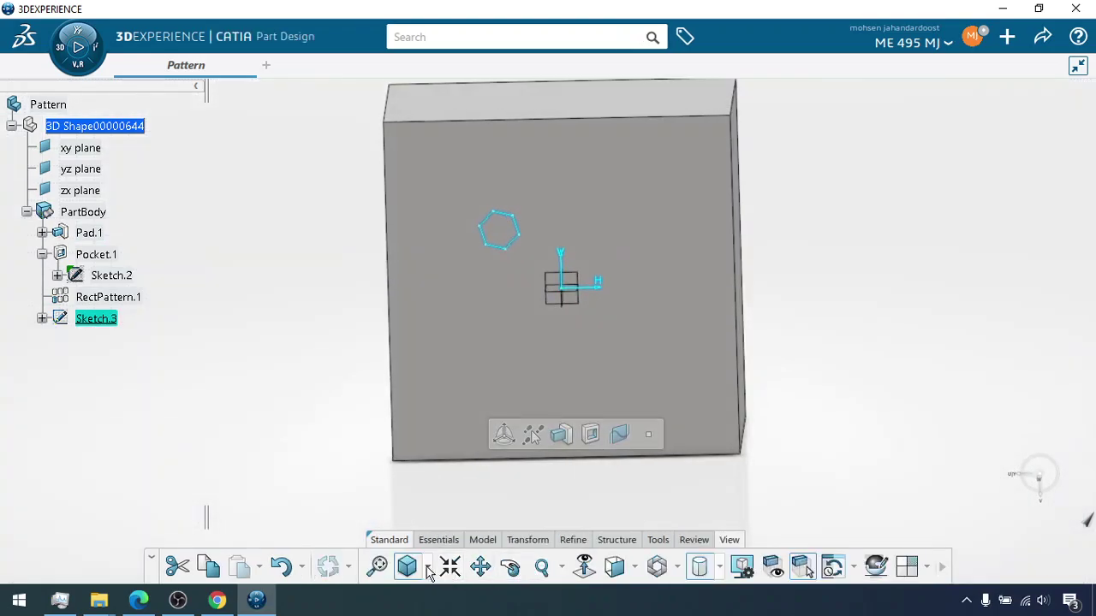
Cut the hexagon sketch into the block as a 50 mm deep pocket.
left_click(441, 540)
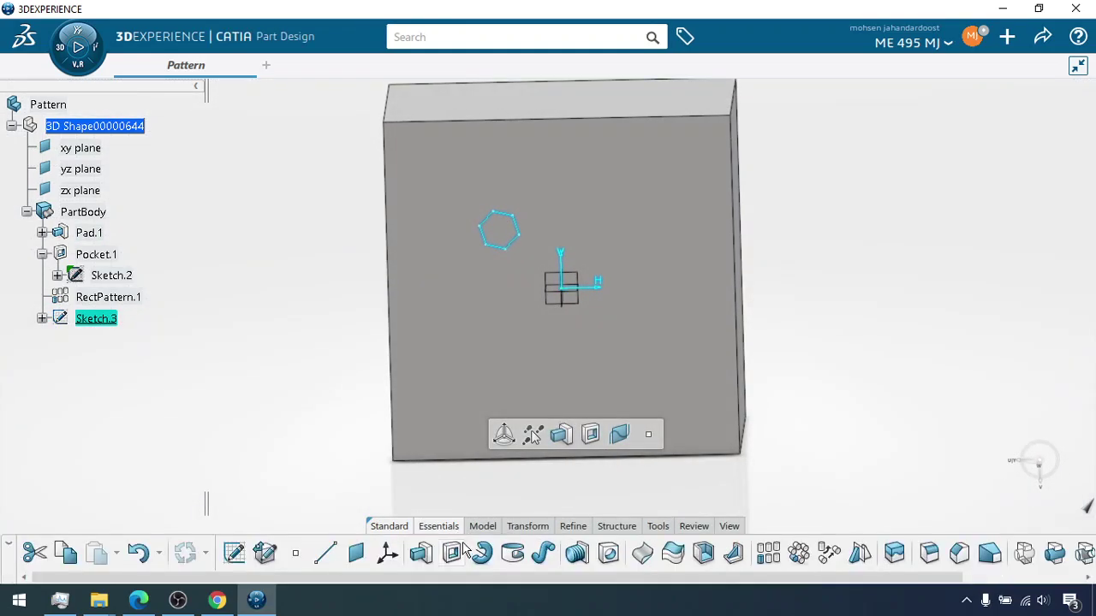
left_click(451, 553)
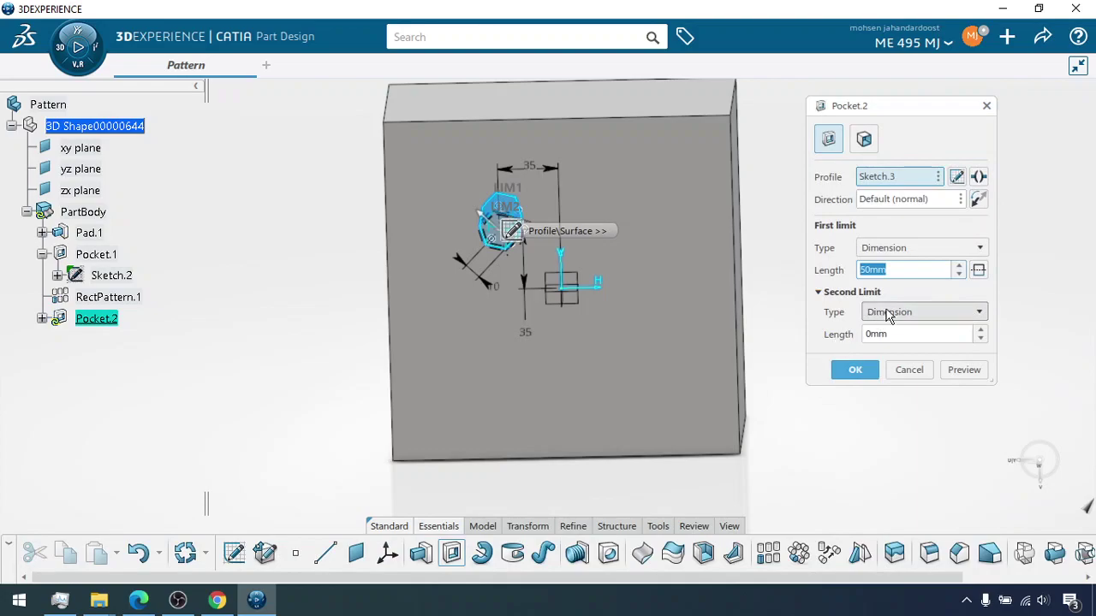
left_click(854, 370)
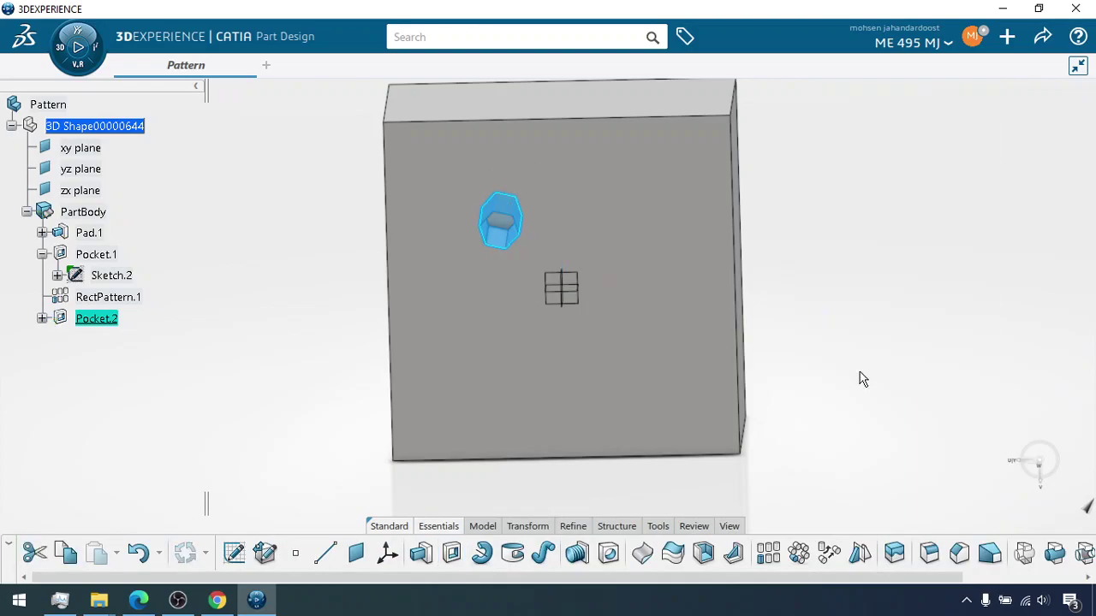
left_click(839, 409)
mouse_move(565, 491)
middle_mouse_down()
mouse_move(565, 467)
mouse_move(565, 492)
middle_mouse_up()
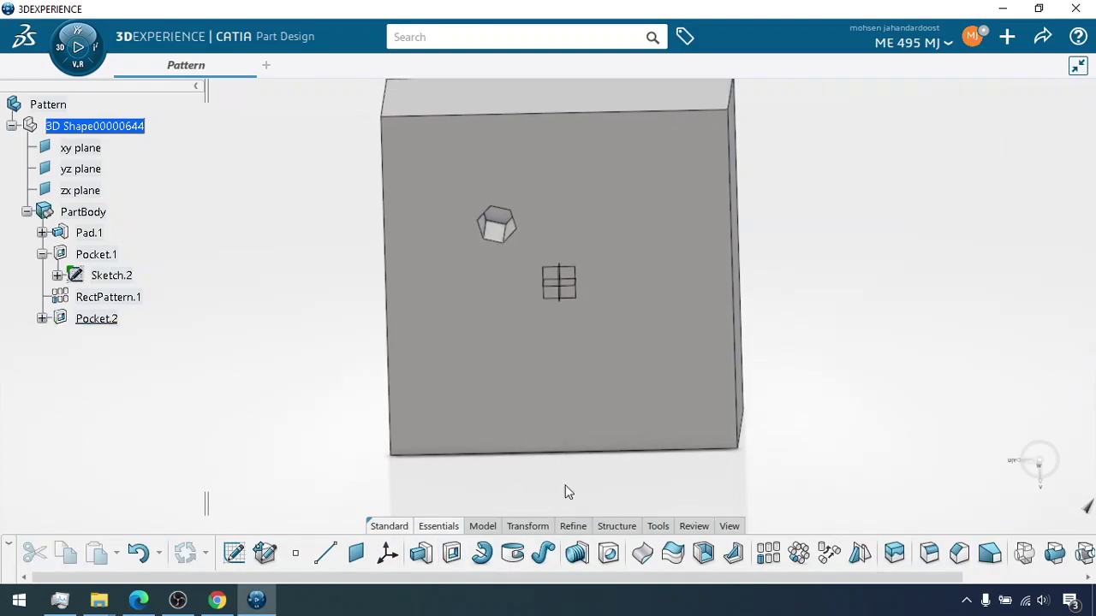
Edit the hexagonal pocket's definition and set its depth to 100 mm.
left_click(451, 554)
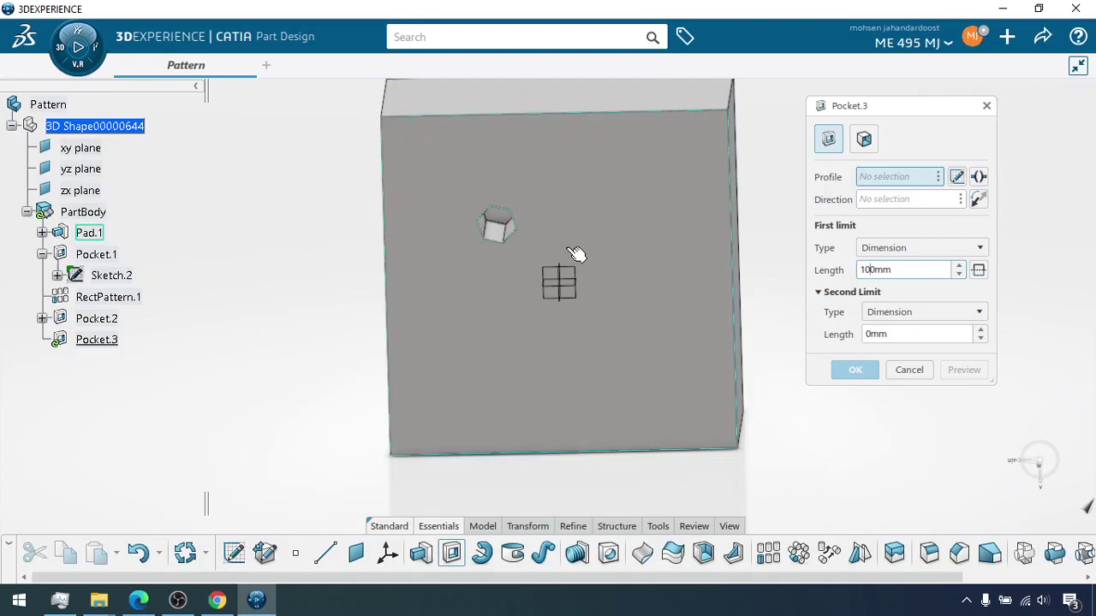
left_click(909, 370)
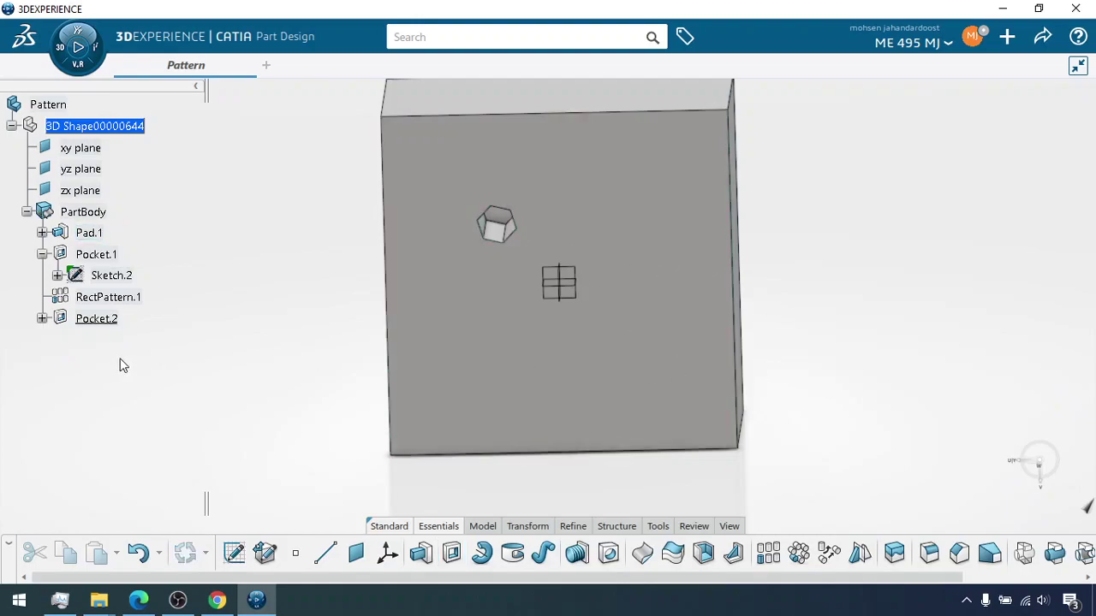
right_click(98, 320)
mouse_move(237, 571)
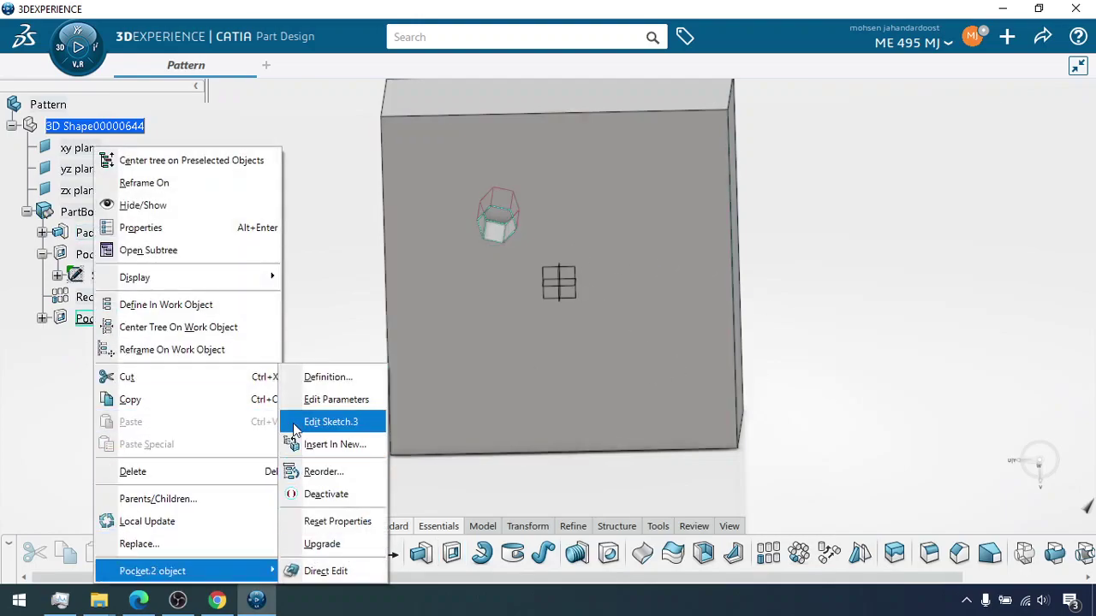
left_click(316, 377)
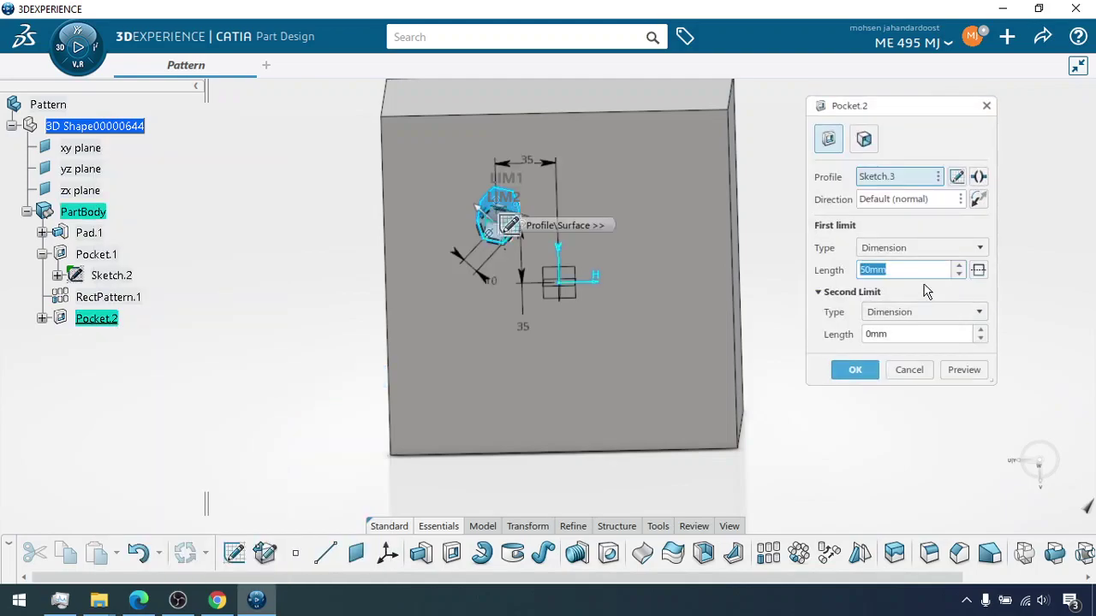
type("10")
key("Return")
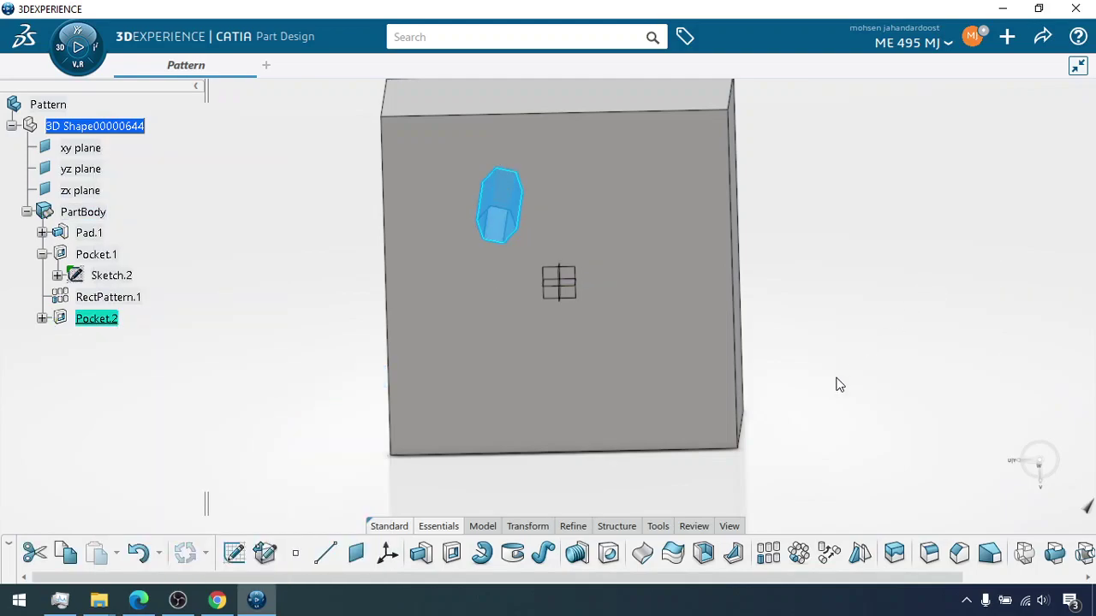
Begin a circular pattern of the hexagonal pocket on the block's back face.
left_click(629, 381)
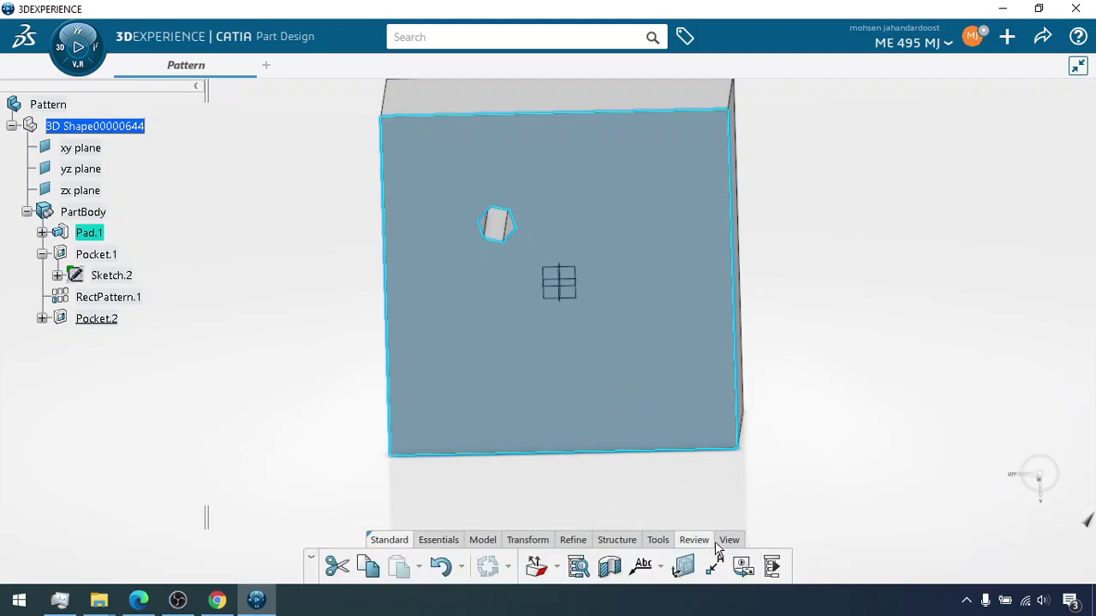
left_click(729, 540)
left_click(587, 567)
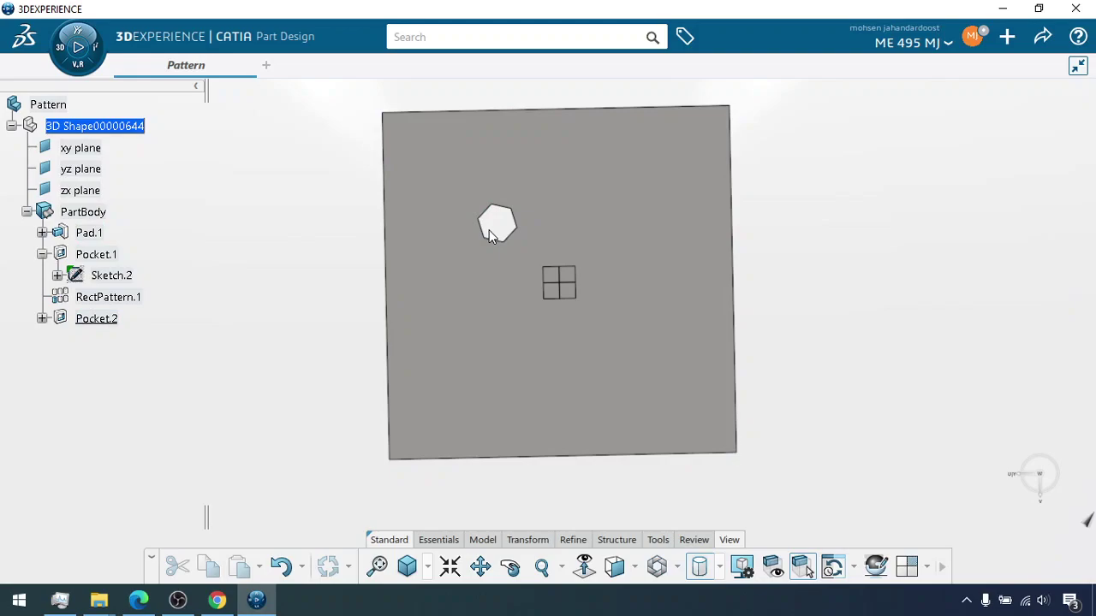
left_click(109, 321)
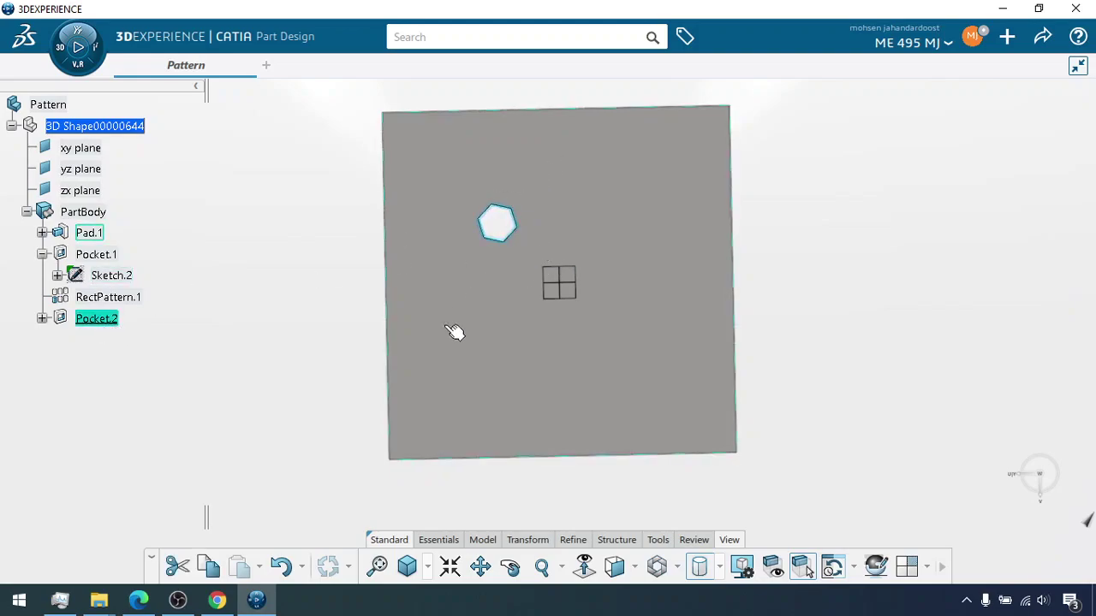
left_click(499, 540)
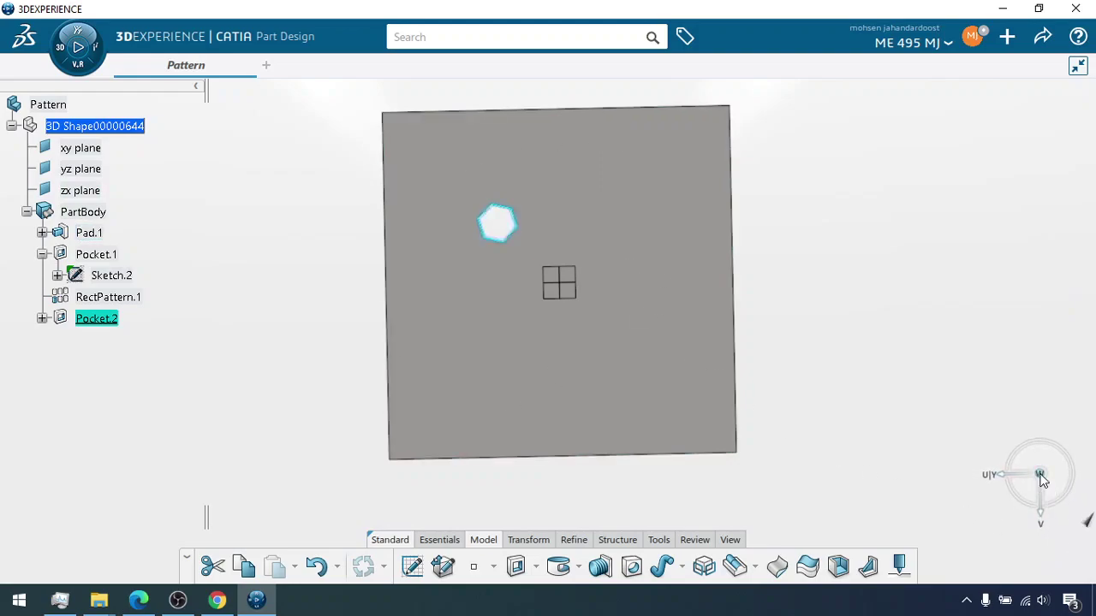
left_click(550, 540)
left_click(536, 567)
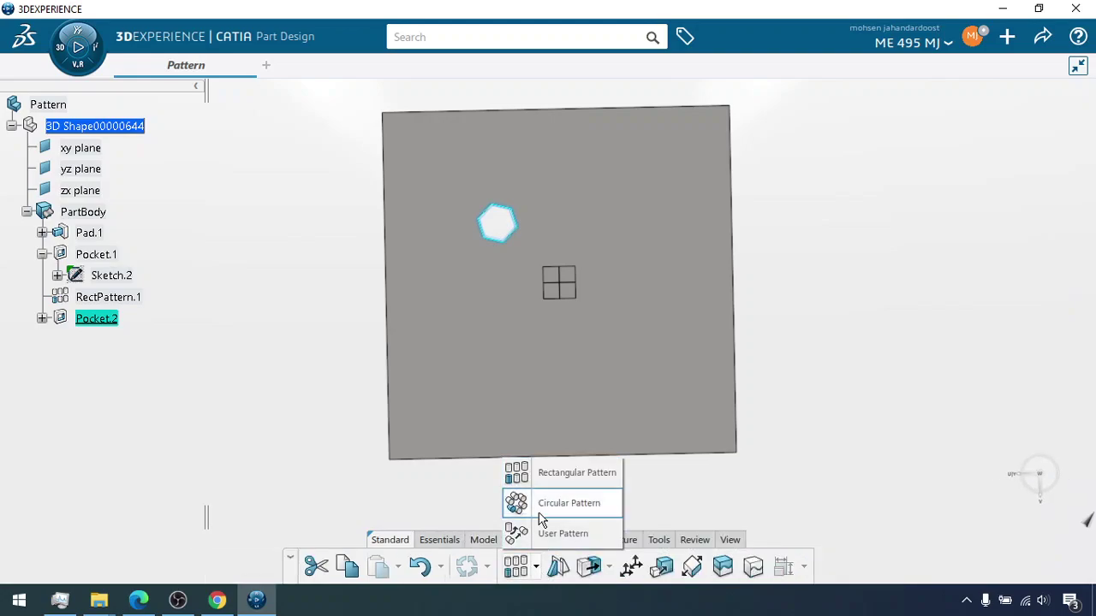
left_click(541, 515)
left_click_drag(990, 286, 976, 120)
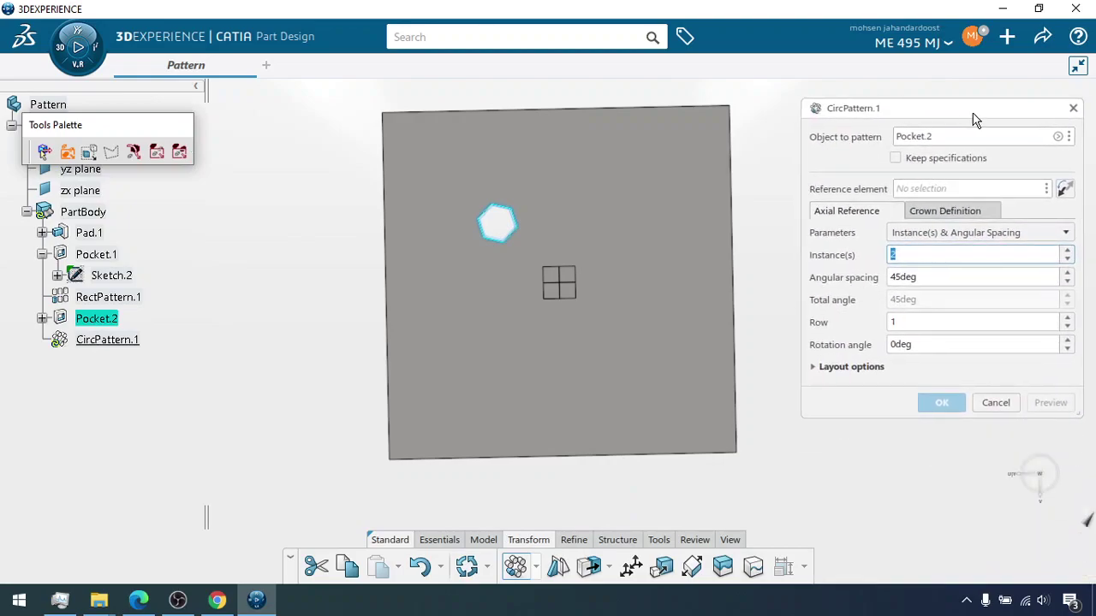
Try the Z axis and the Y axis as the circular pattern's reference element.
left_click(1048, 190)
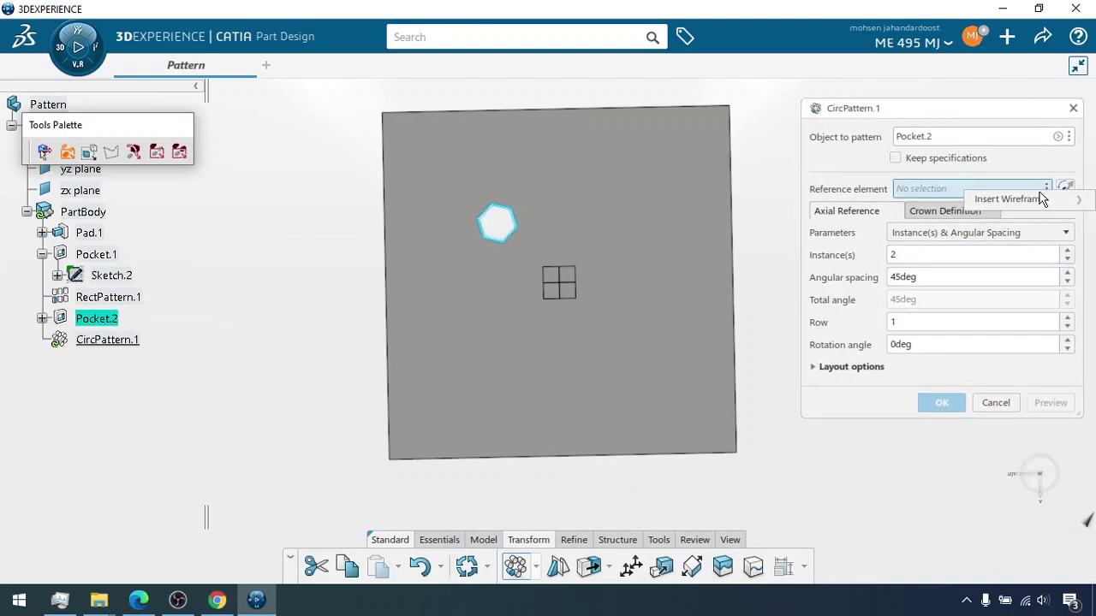
mouse_move(1042, 197)
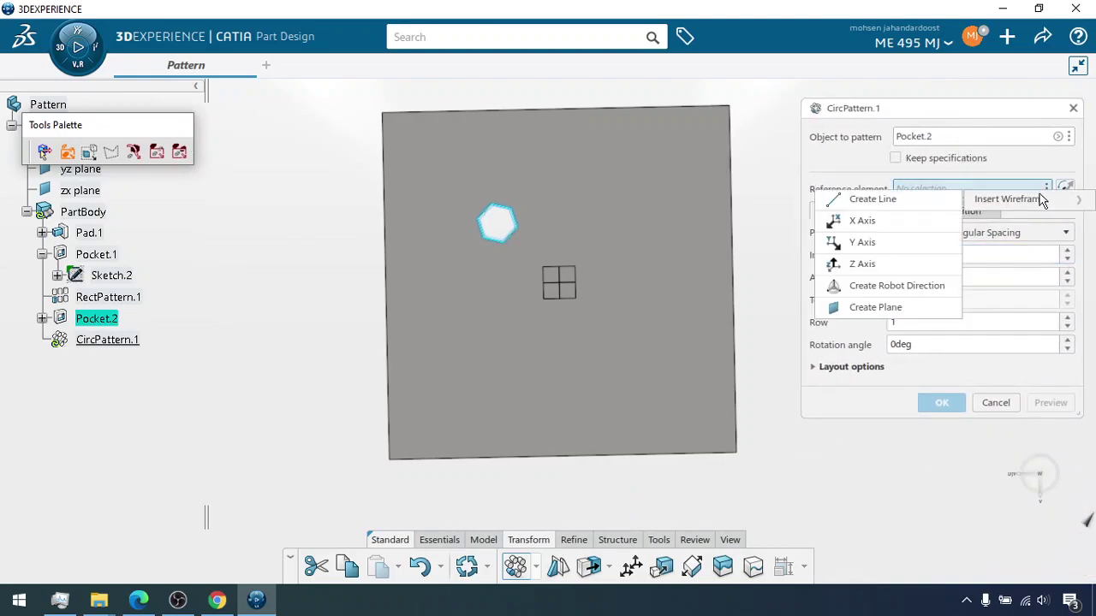
left_click(864, 264)
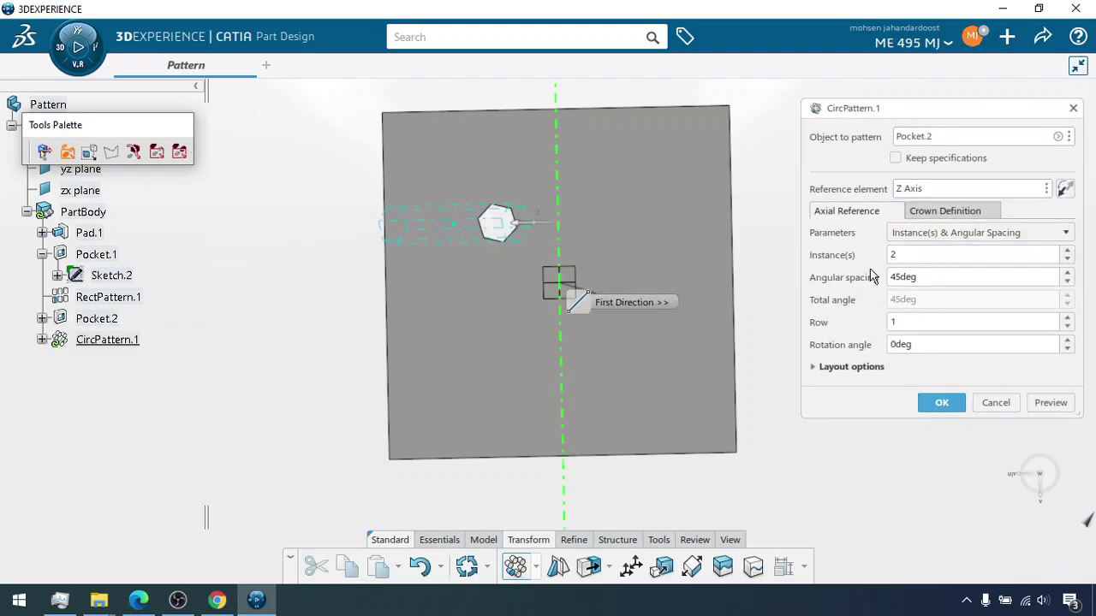
left_click(1046, 190)
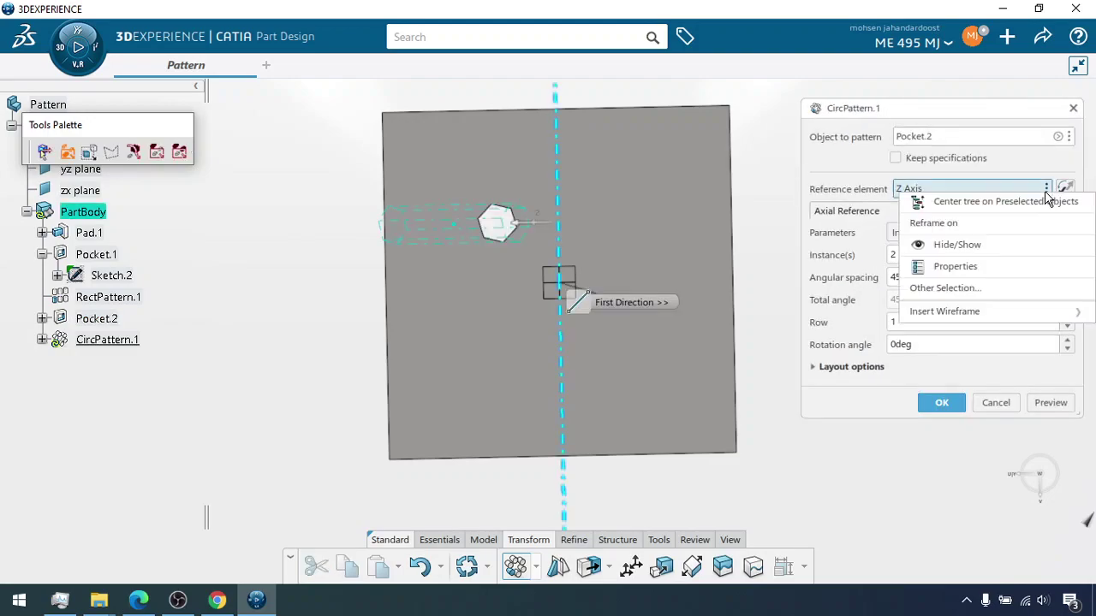
mouse_move(983, 315)
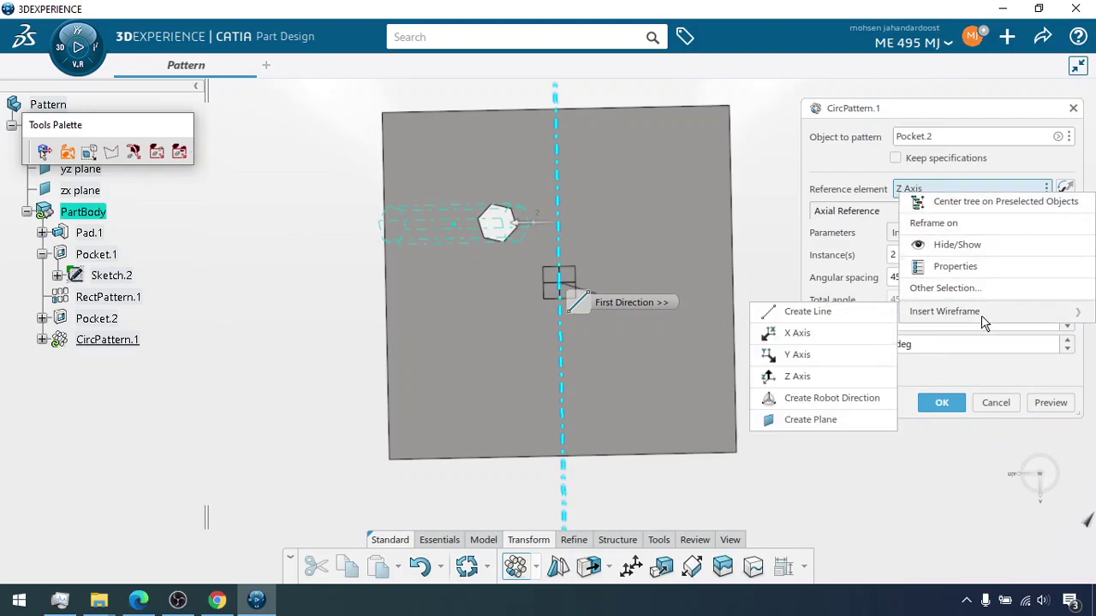
left_click(809, 357)
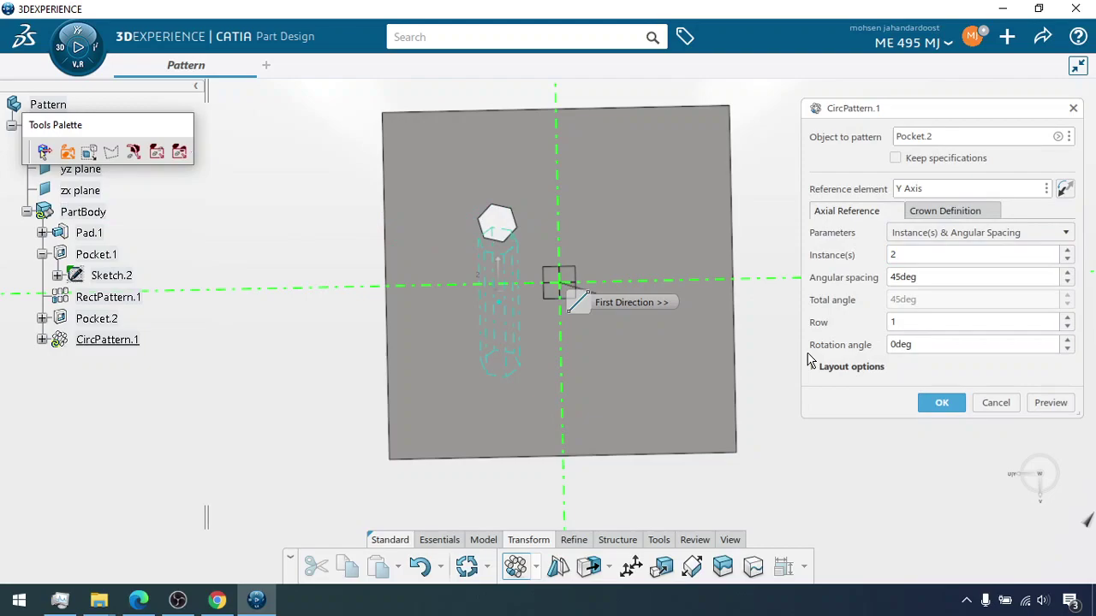
Make the X axis the circular pattern's reference element, set 4 instances and preview the pattern.
left_click(1045, 192)
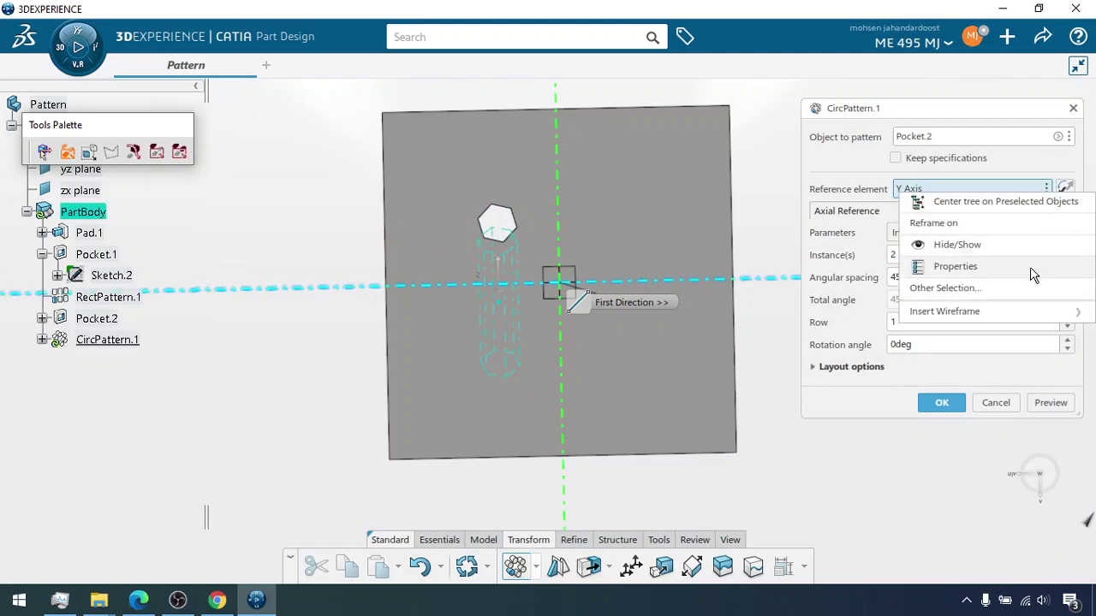
mouse_move(1029, 315)
left_click(824, 327)
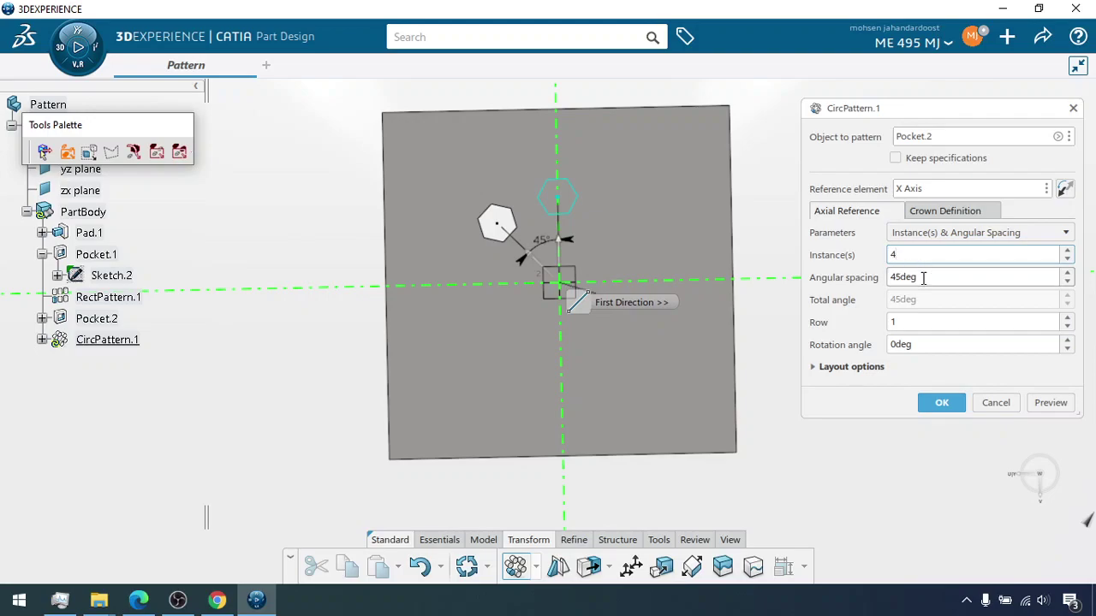
left_click(1046, 403)
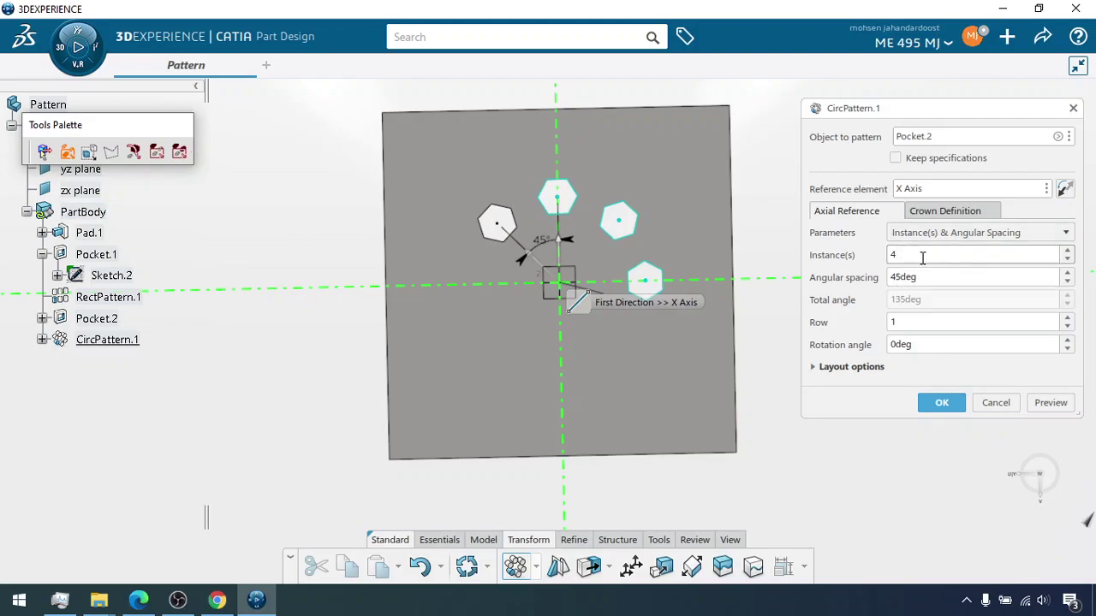
Define the circular pattern by instances and total angle, set the total angle to 270° and preview it.
left_click(1033, 238)
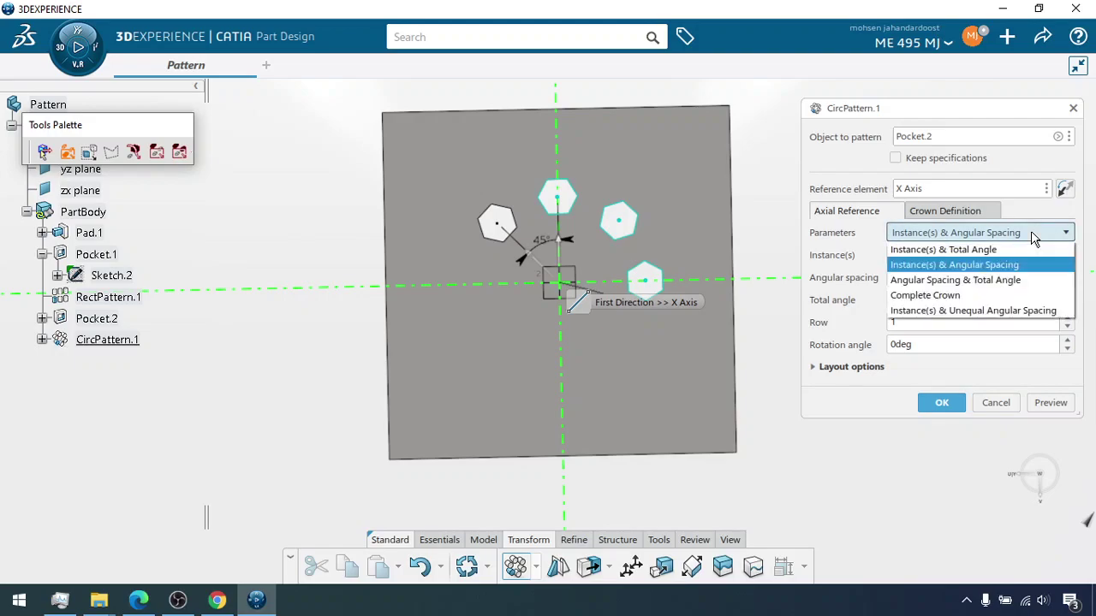
left_click(951, 252)
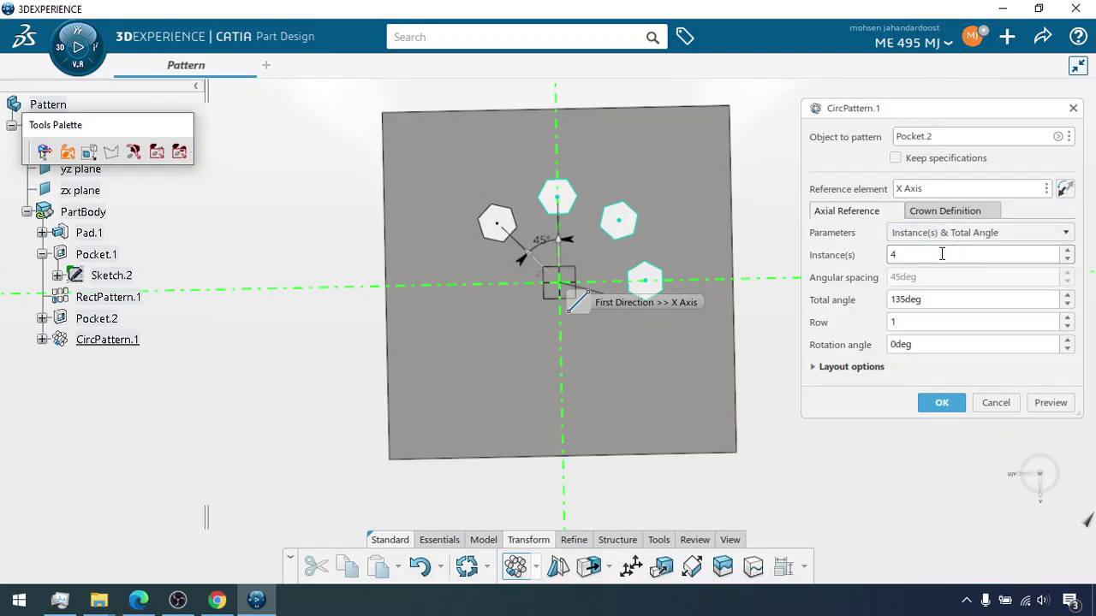
left_click(909, 299)
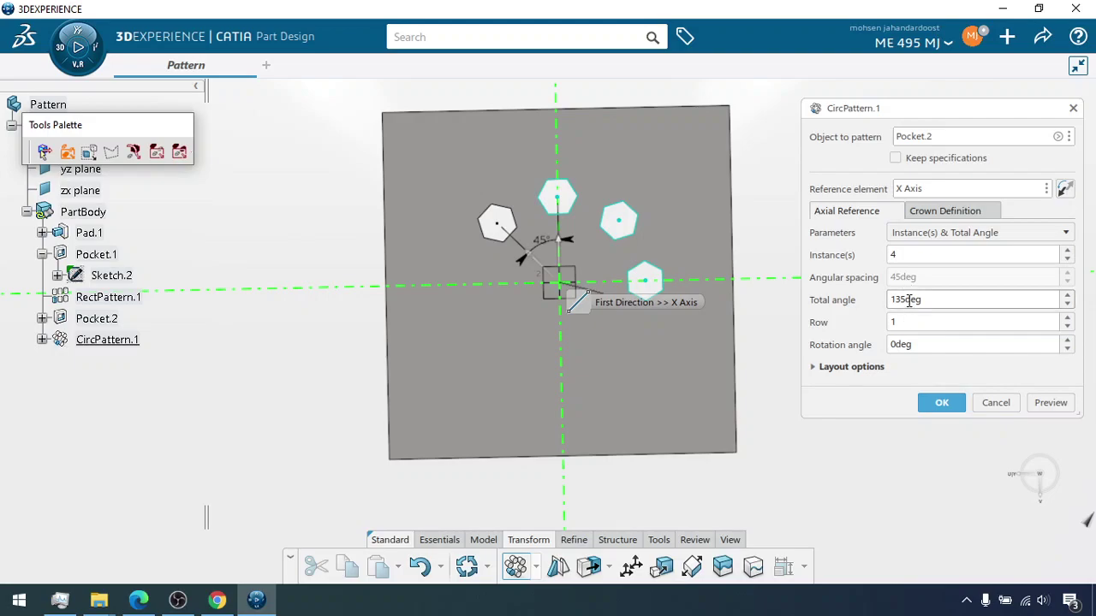
left_click_drag(947, 300, 873, 297)
type("270")
left_click(1048, 403)
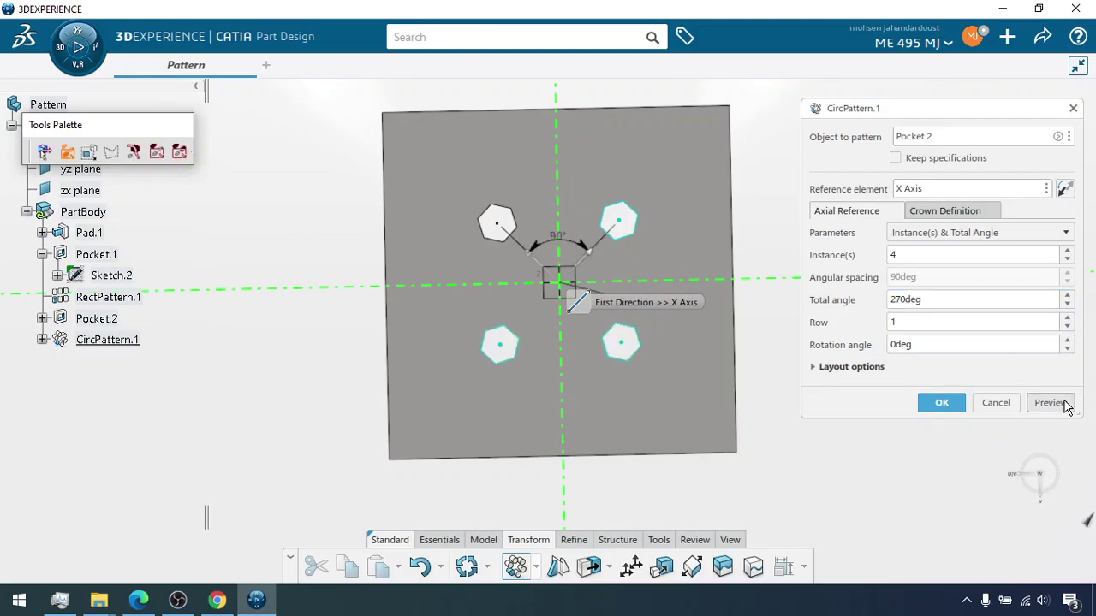
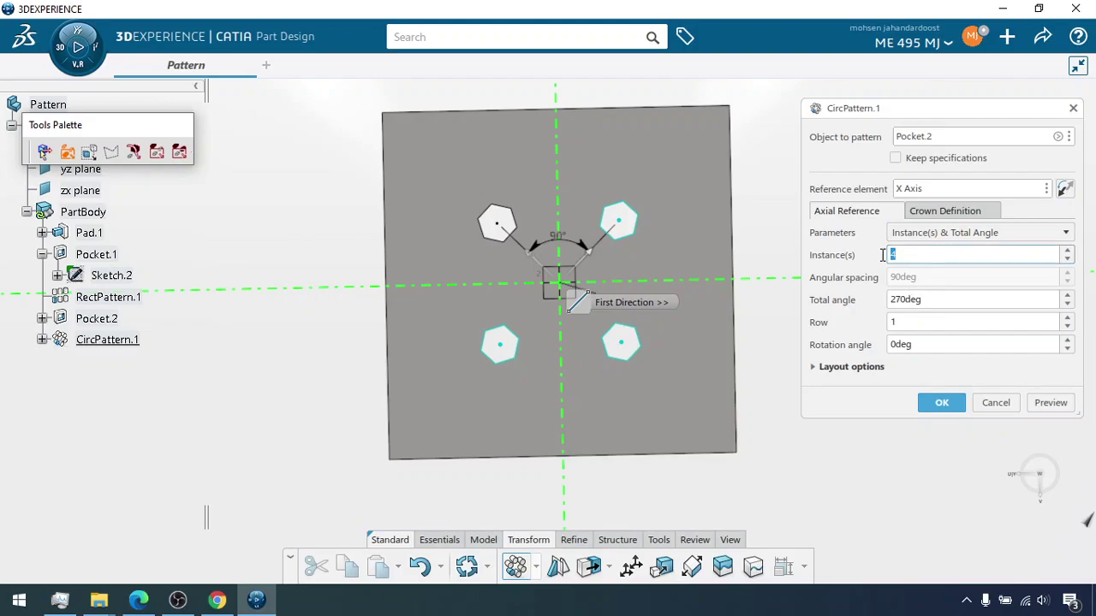
Define the circular pattern by instances and angular spacing, set the spacing to 45° and preview it.
left_click(950, 233)
left_click(950, 265)
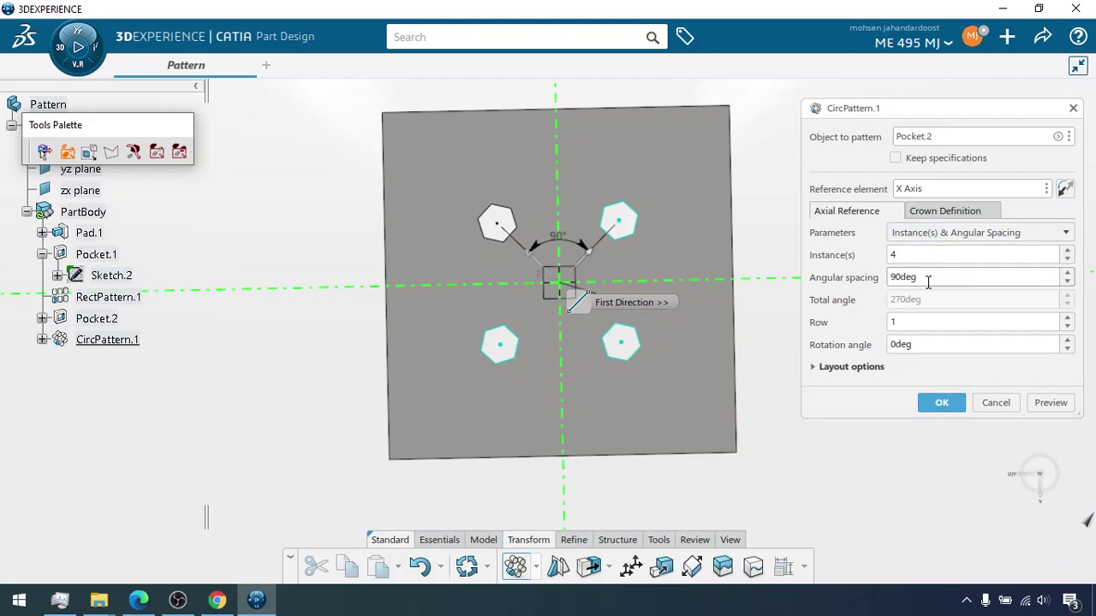
left_click_drag(881, 284, 885, 308)
type("45")
left_click(1050, 402)
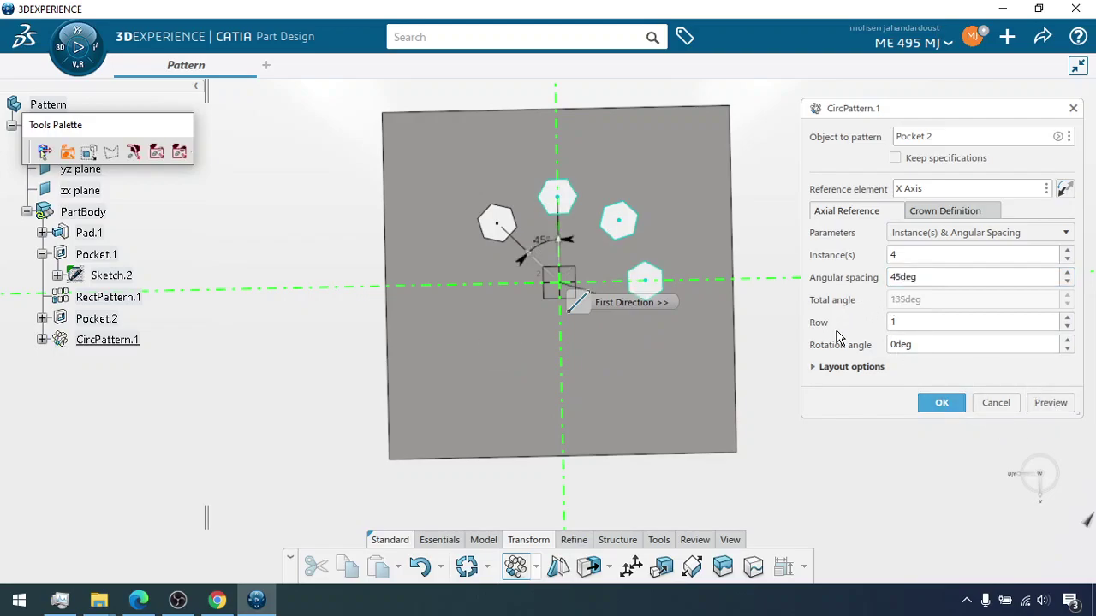
Try row 2 as the circular pattern's row position and return it to row 1.
left_click(1068, 318)
left_click(1069, 322)
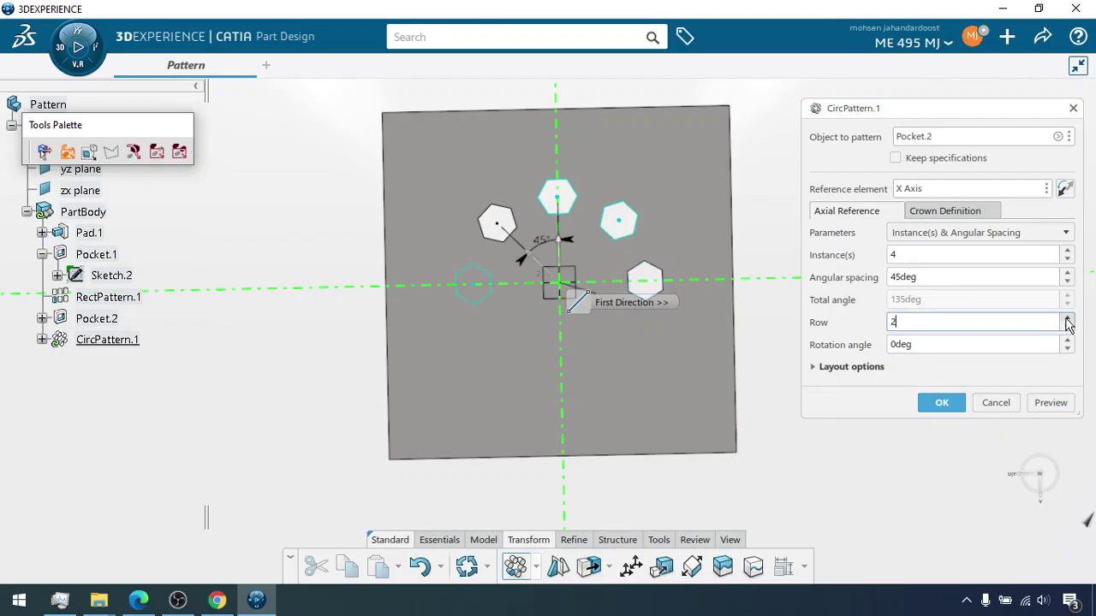
left_click(1069, 329)
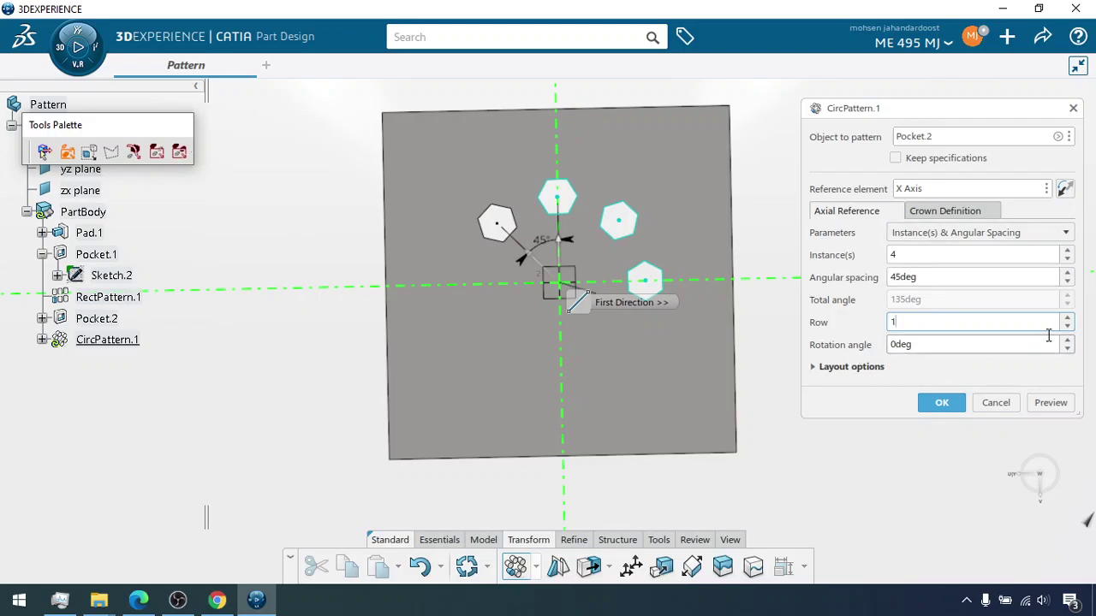
Set the circular pattern's rotation angle to 15°, preview it and view the block obliquely.
left_click(894, 345)
type("1")
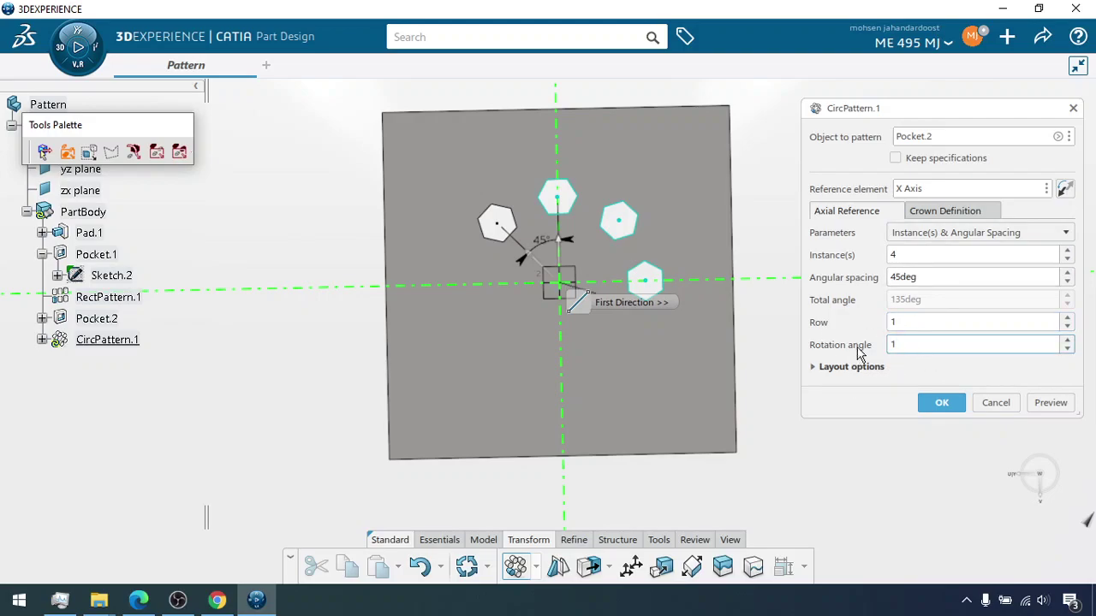
left_click(1070, 402)
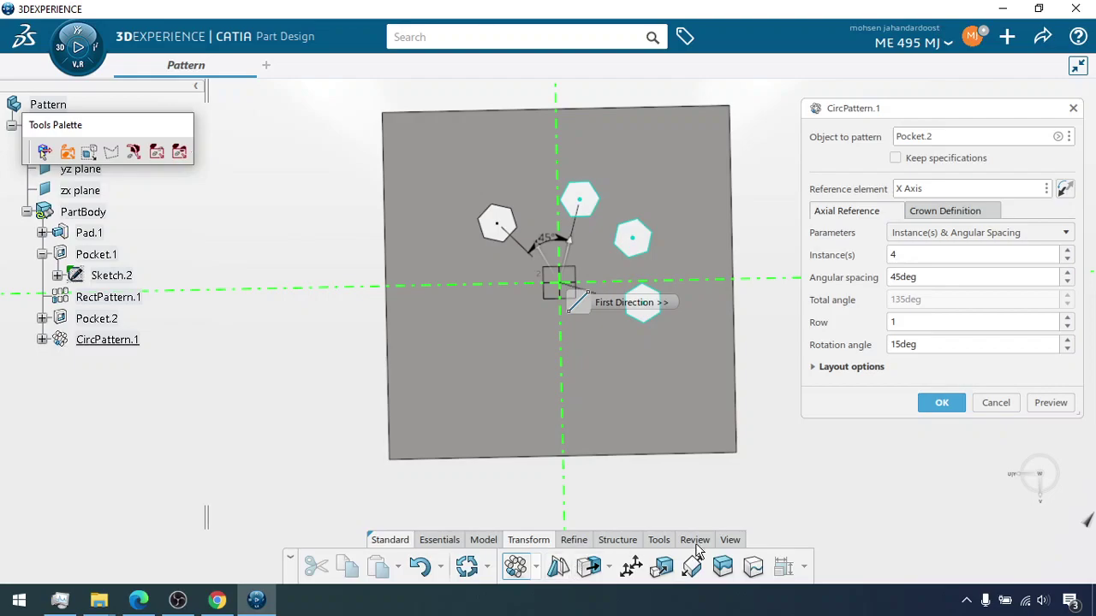
left_click(736, 542)
left_click(510, 566)
left_click_drag(665, 282, 623, 288)
key("Escape")
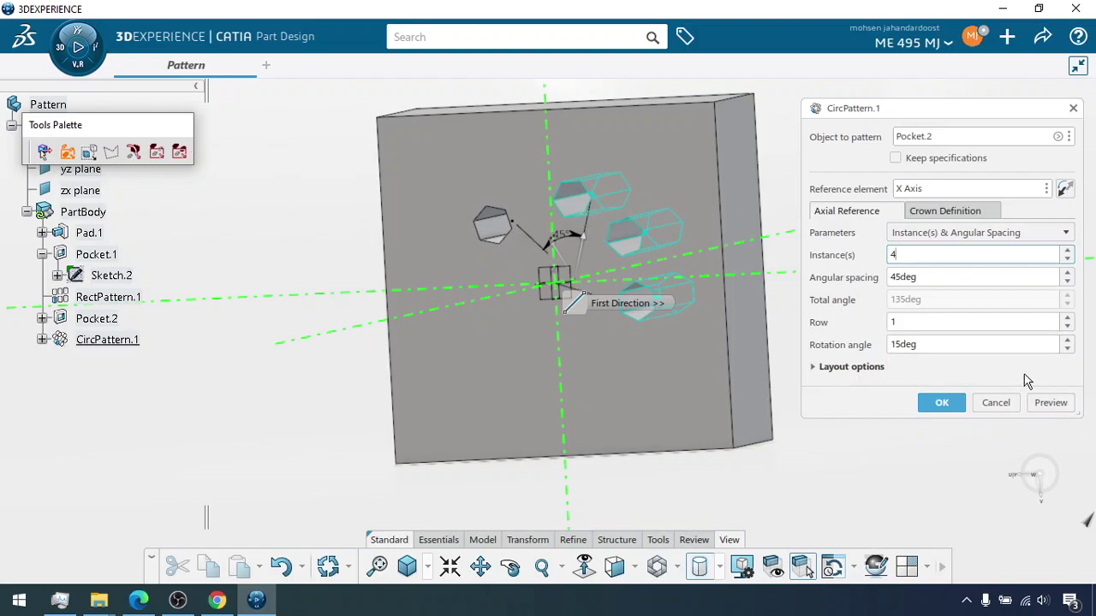
Set the circular pattern's rotation angle to 0°, preview it and confirm the pattern.
left_click(888, 345)
type("0")
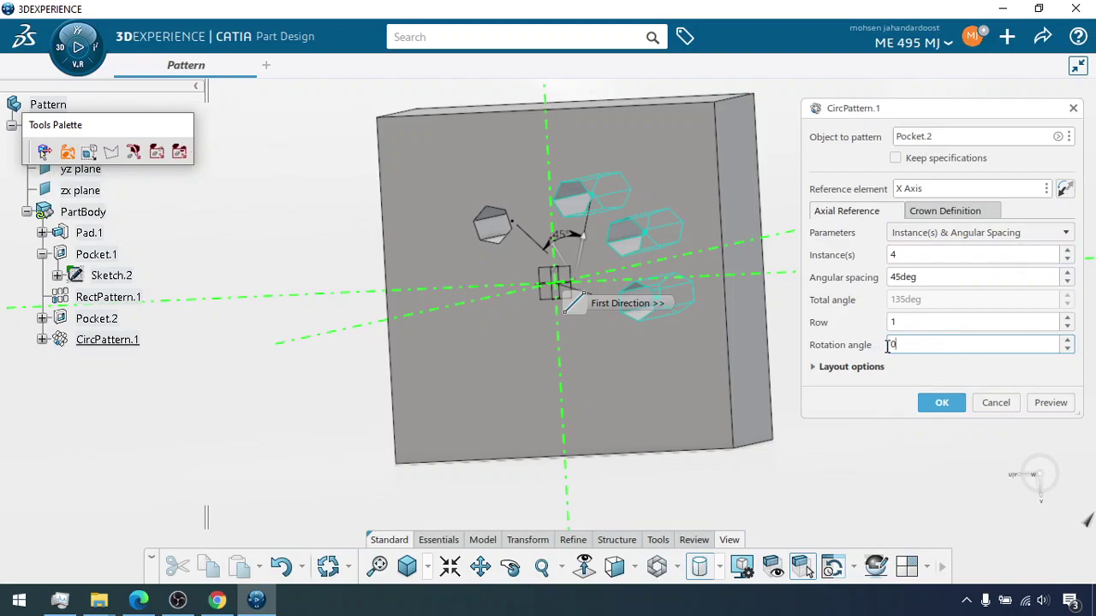
left_click(1045, 402)
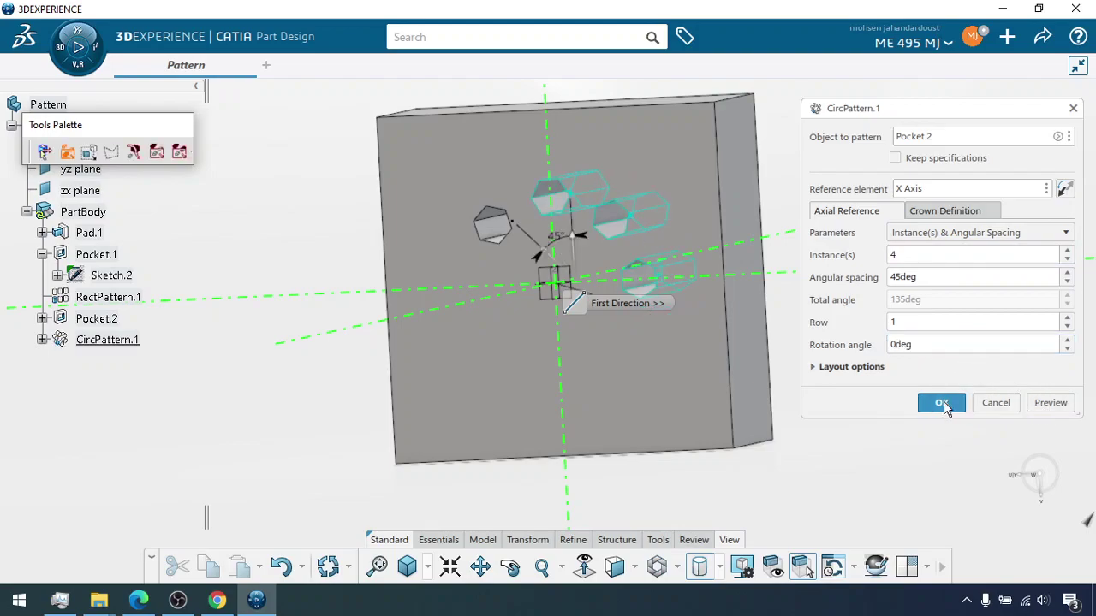
left_click(939, 403)
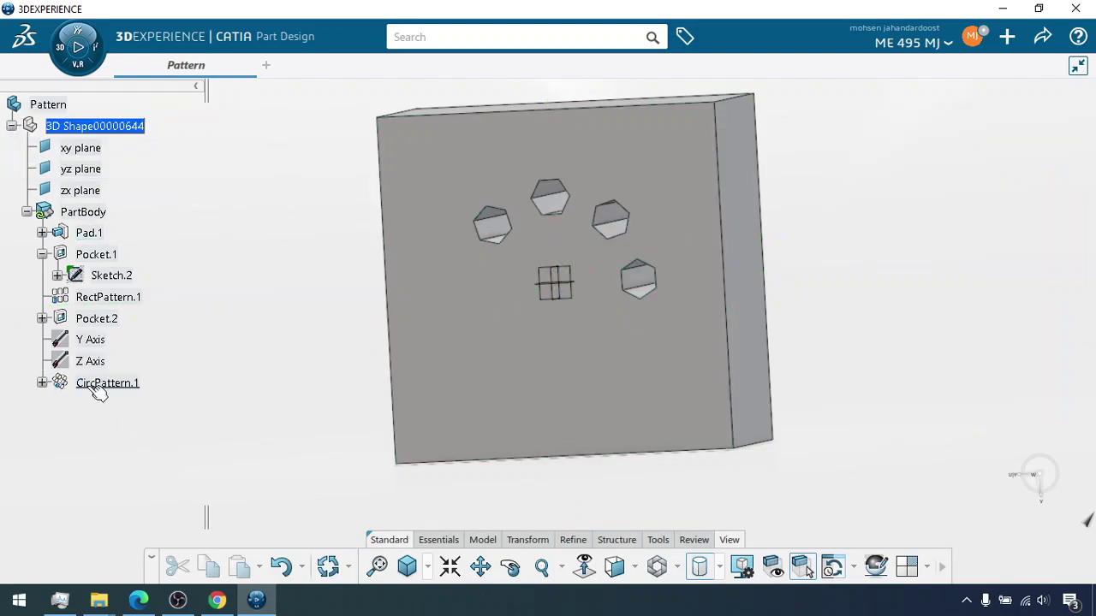
Examine the rectangular pattern's holes and the block's opposite face, ending with a view normal to that face.
right_click(103, 298)
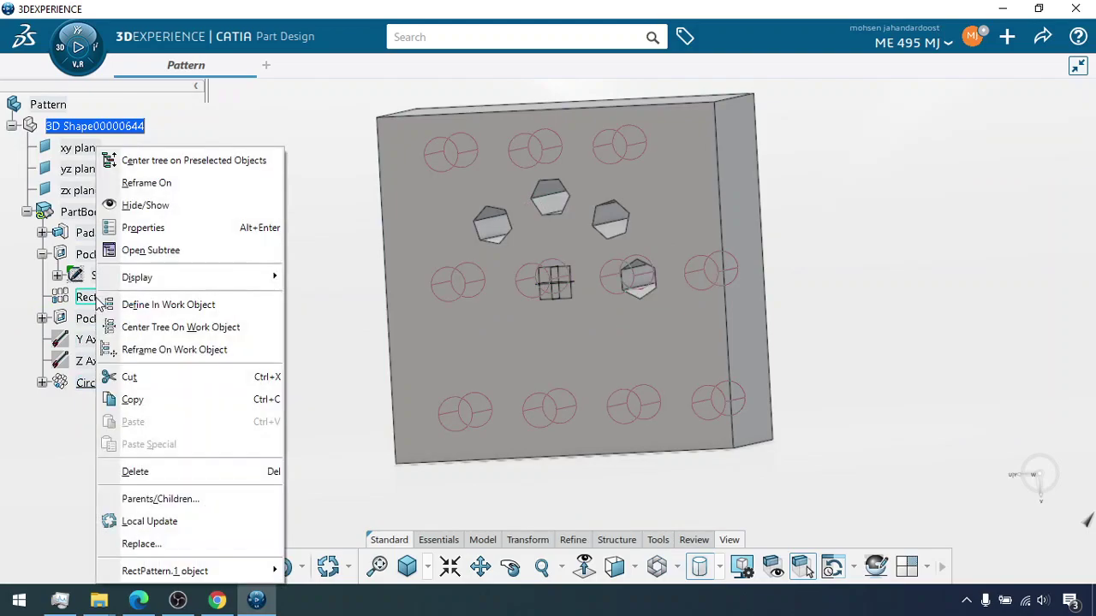
key("Escape")
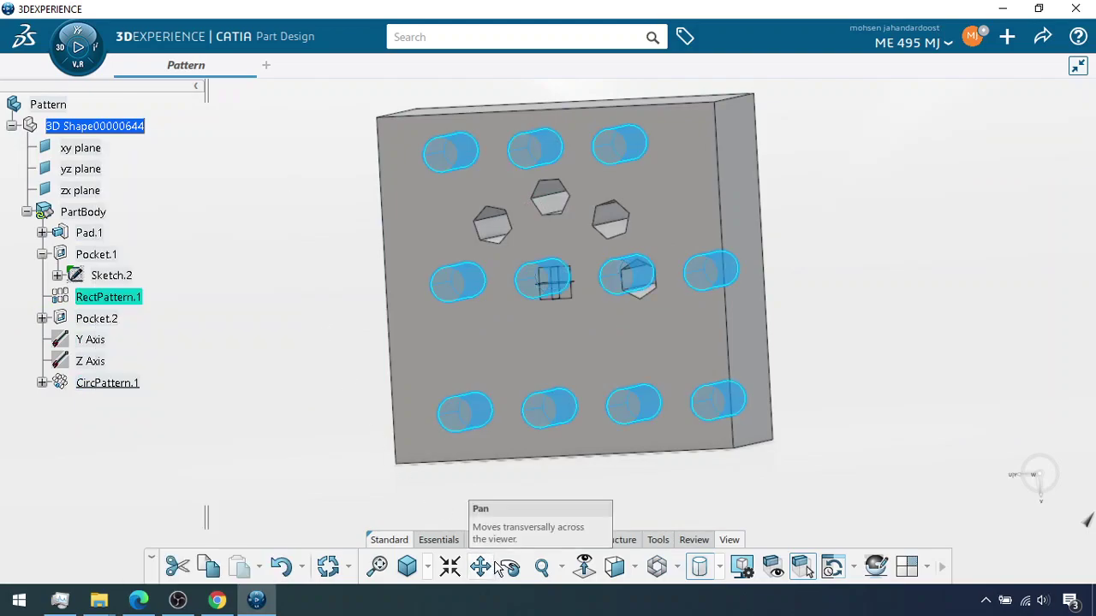
middle_click_drag(846, 290, 317, 326)
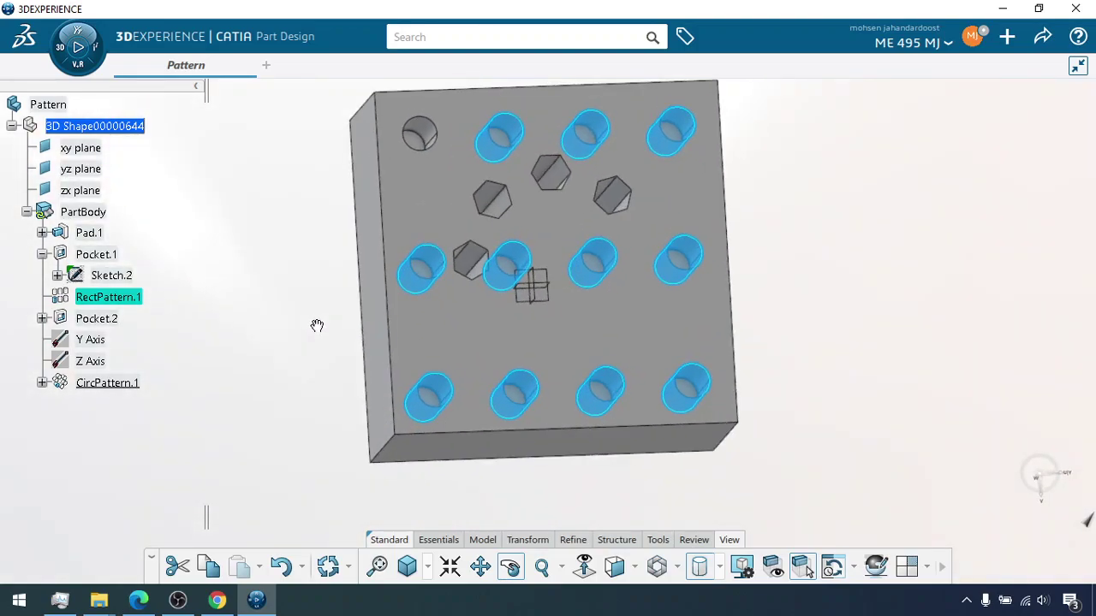
left_click(895, 308)
left_click(724, 312)
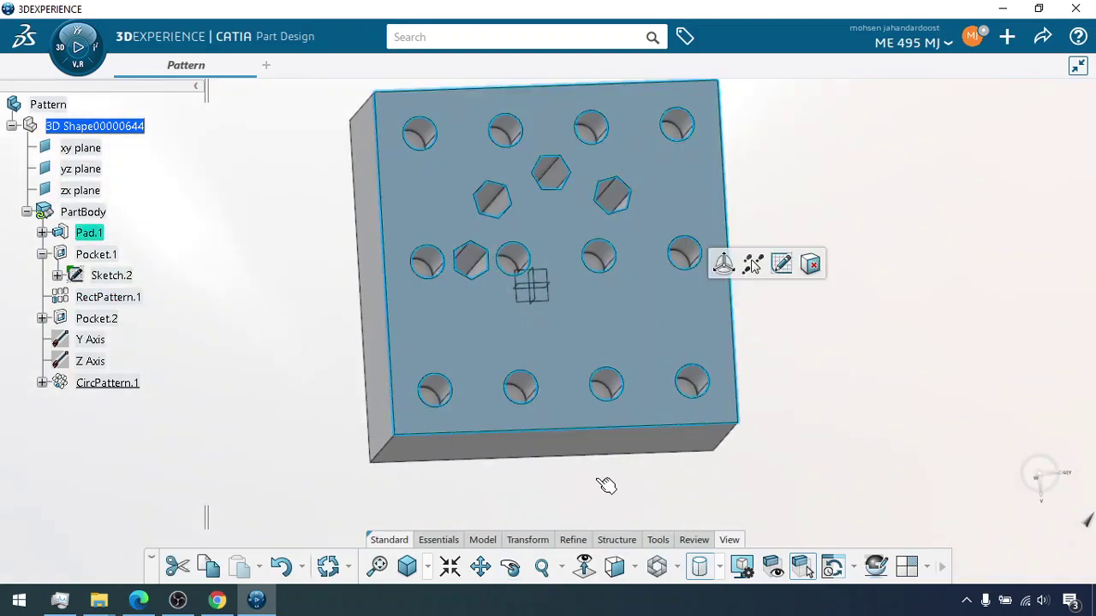
left_click(583, 566)
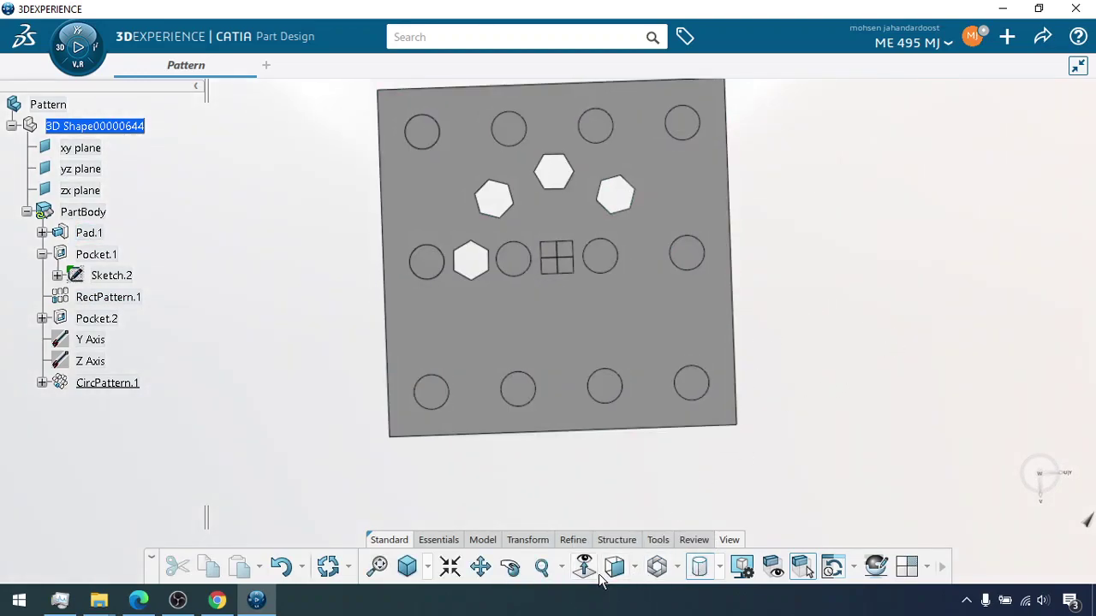
left_click(510, 567)
mouse_move(792, 242)
left_mouse_down()
mouse_move(790, 256)
mouse_move(792, 246)
left_mouse_up()
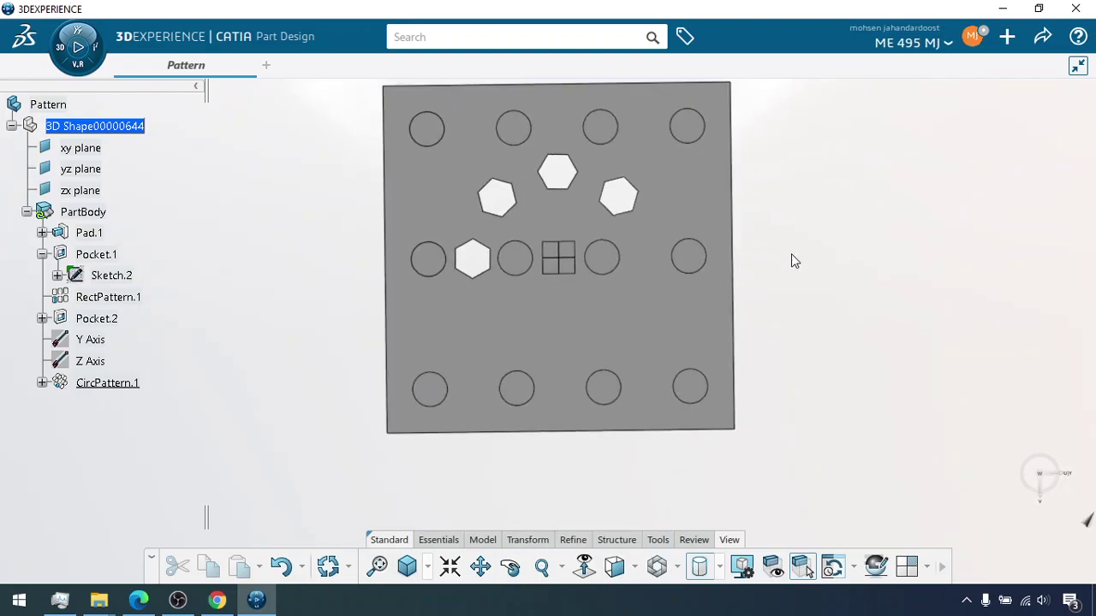
Redefine the circular pocket, Pocket.1, with a first limit length of 100 mm.
right_click(96, 255)
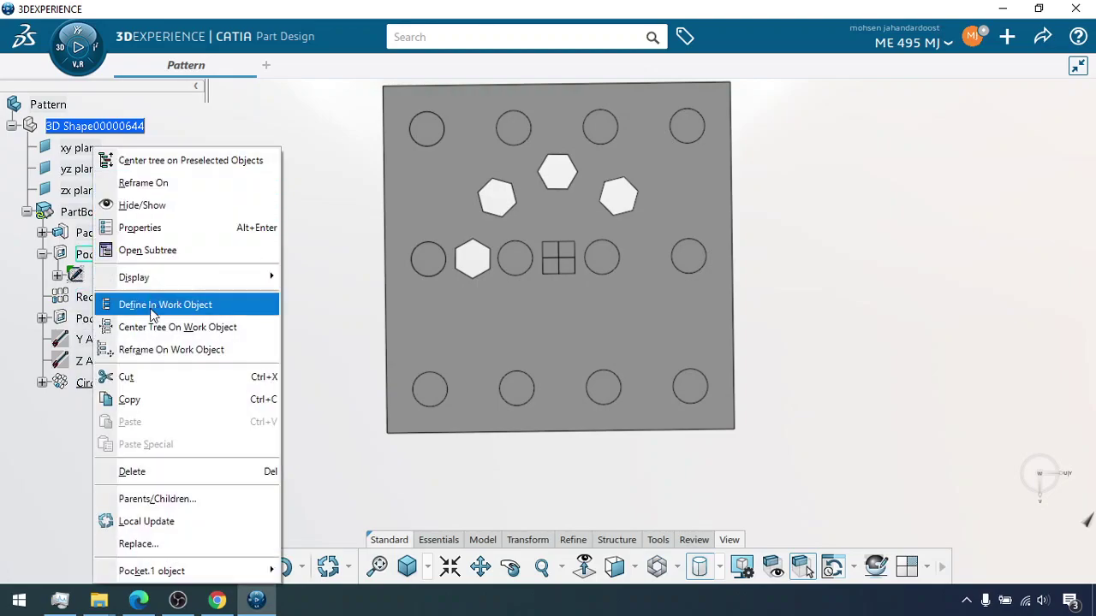
mouse_move(248, 571)
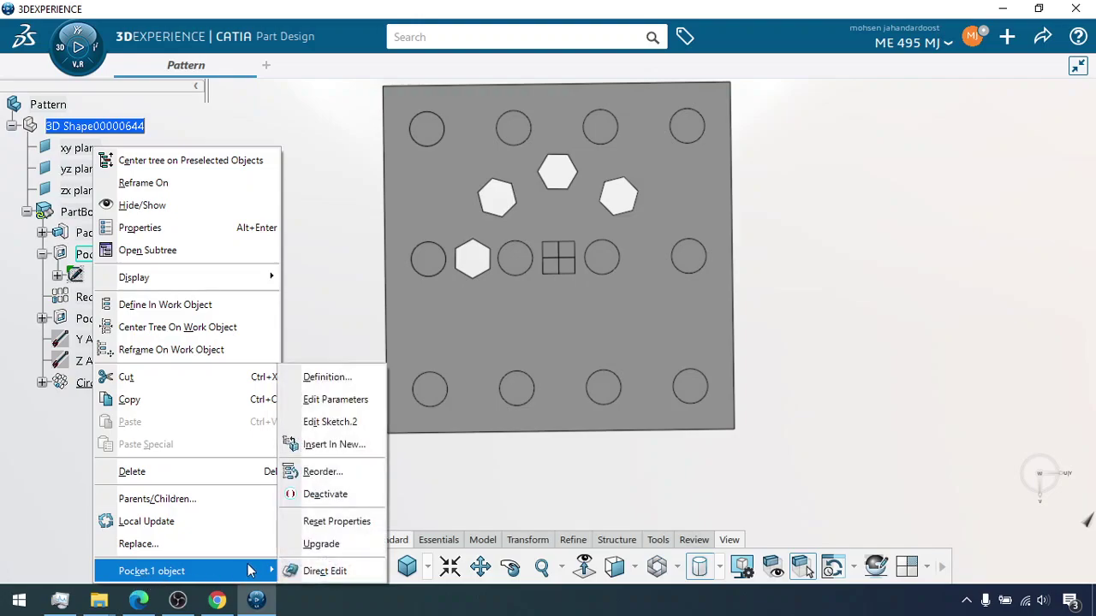
left_click(321, 377)
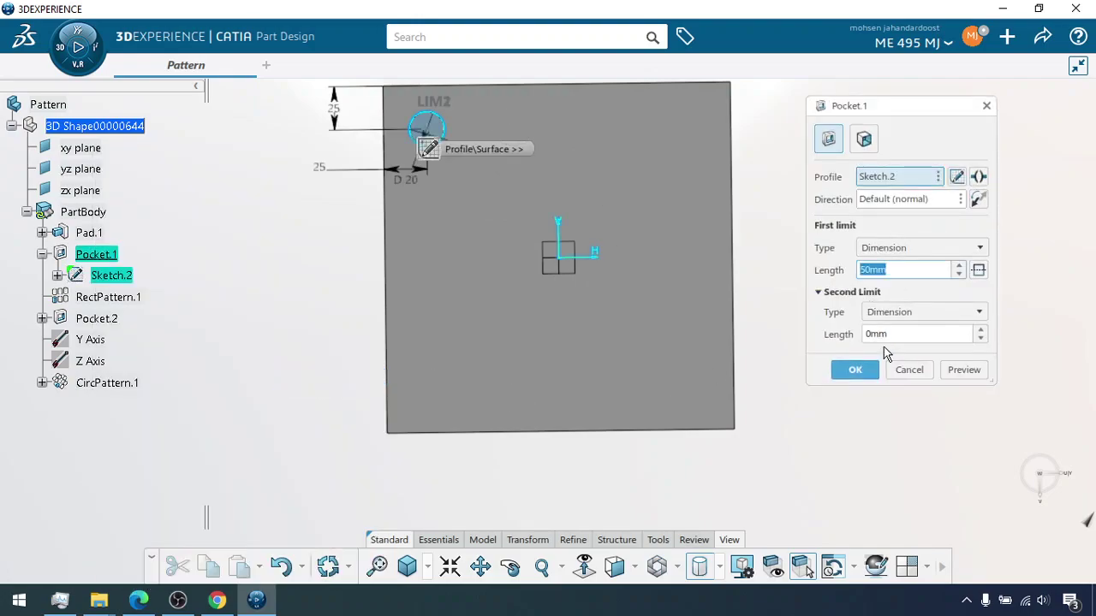
type("100")
left_click(943, 379)
left_click(855, 370)
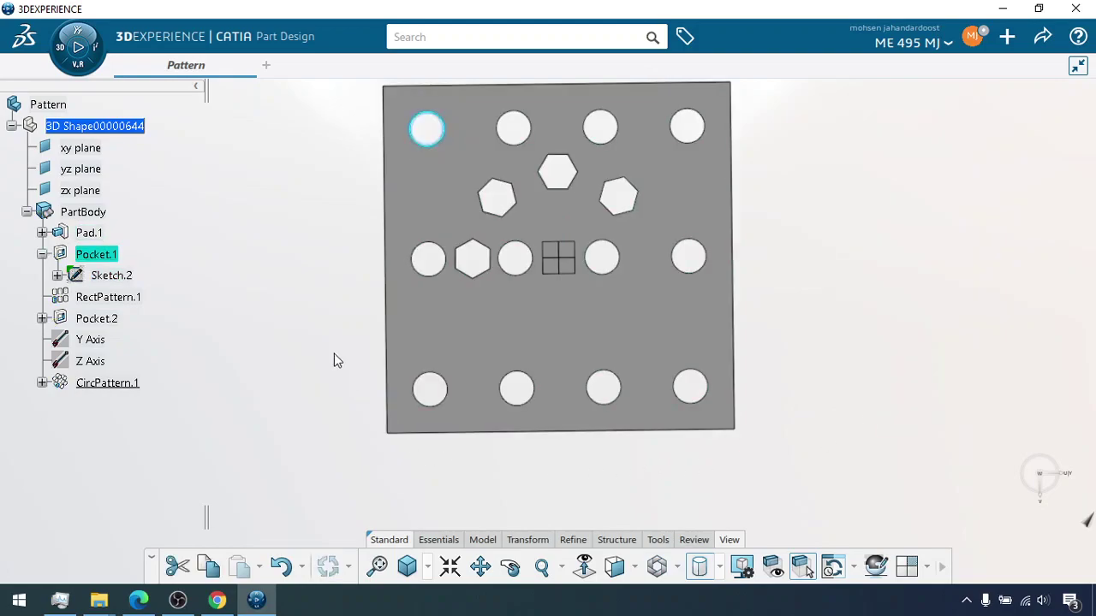
Deactivate the circular pattern of the hexagonal pocket.
right_click(103, 385)
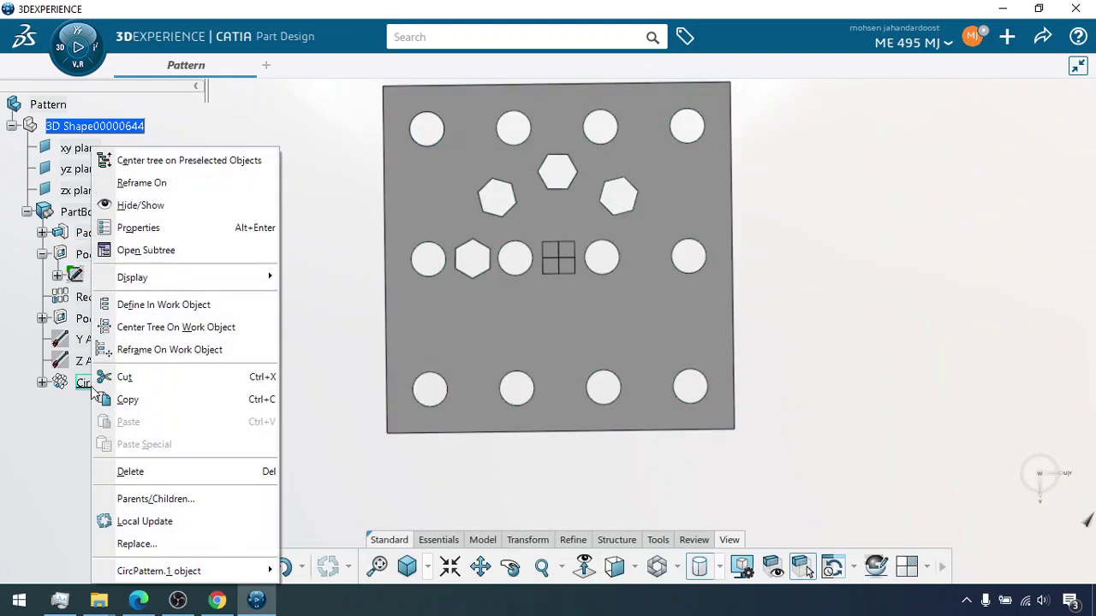
mouse_move(197, 571)
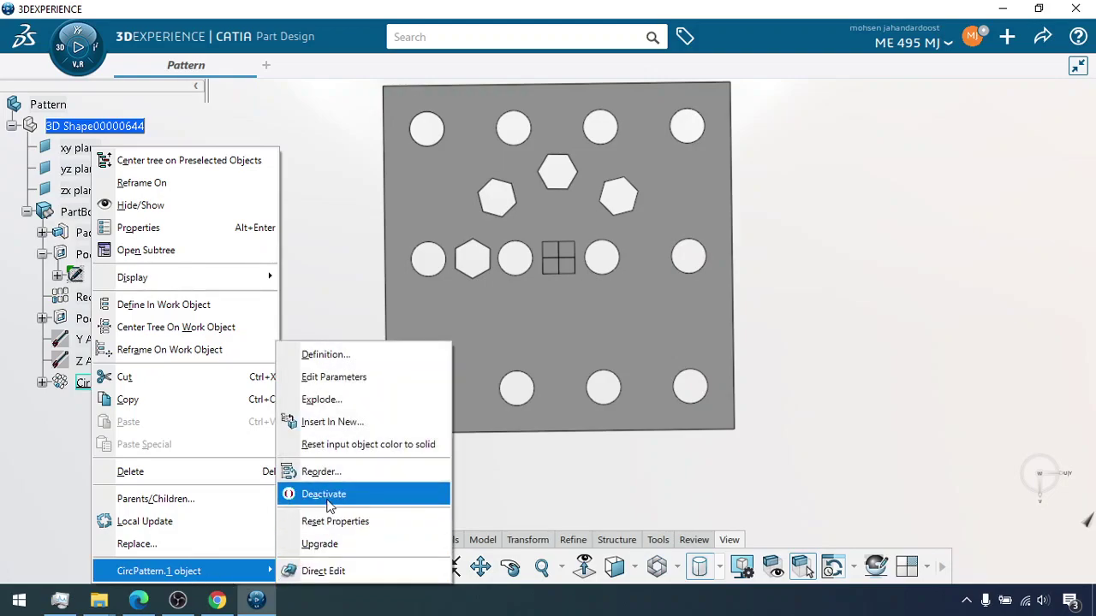
left_click(328, 501)
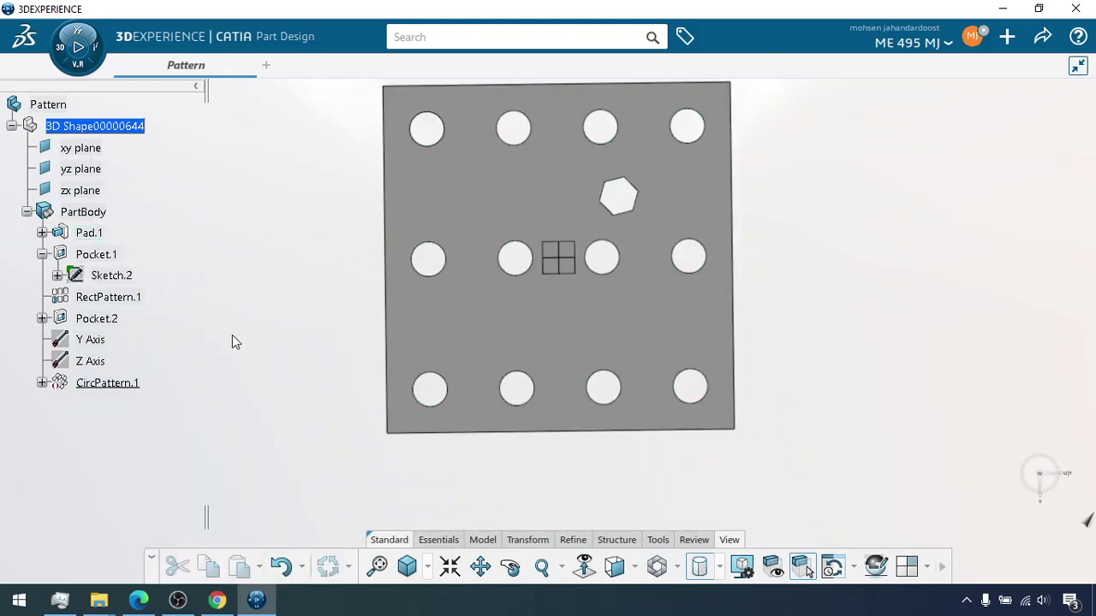
Try to hide the hexagonal pocket and restore the block's display.
right_click(106, 387)
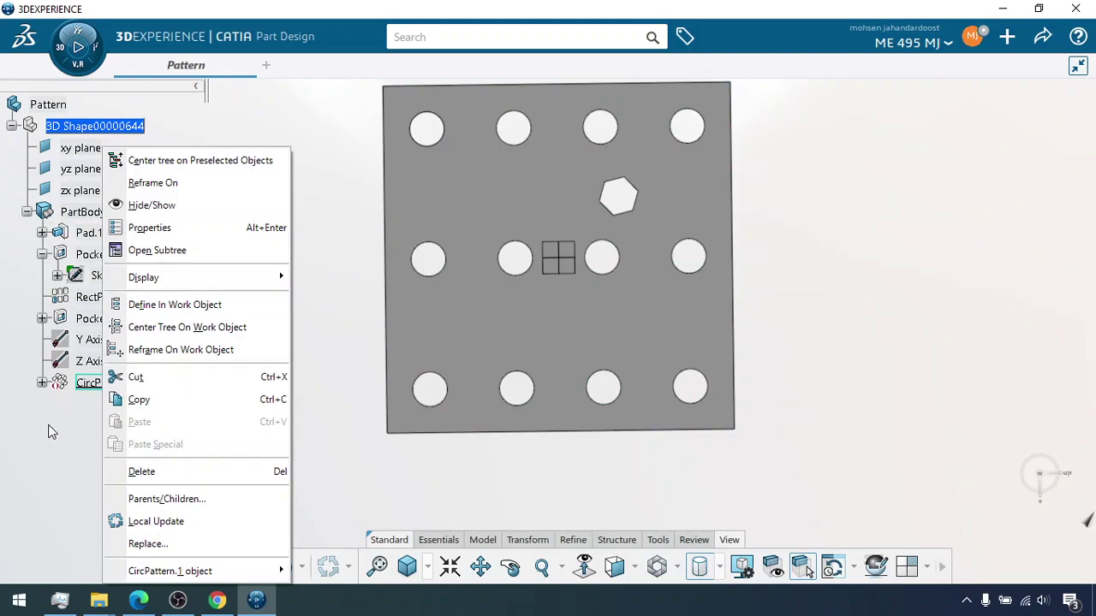
right_click(110, 322)
right_click(110, 322)
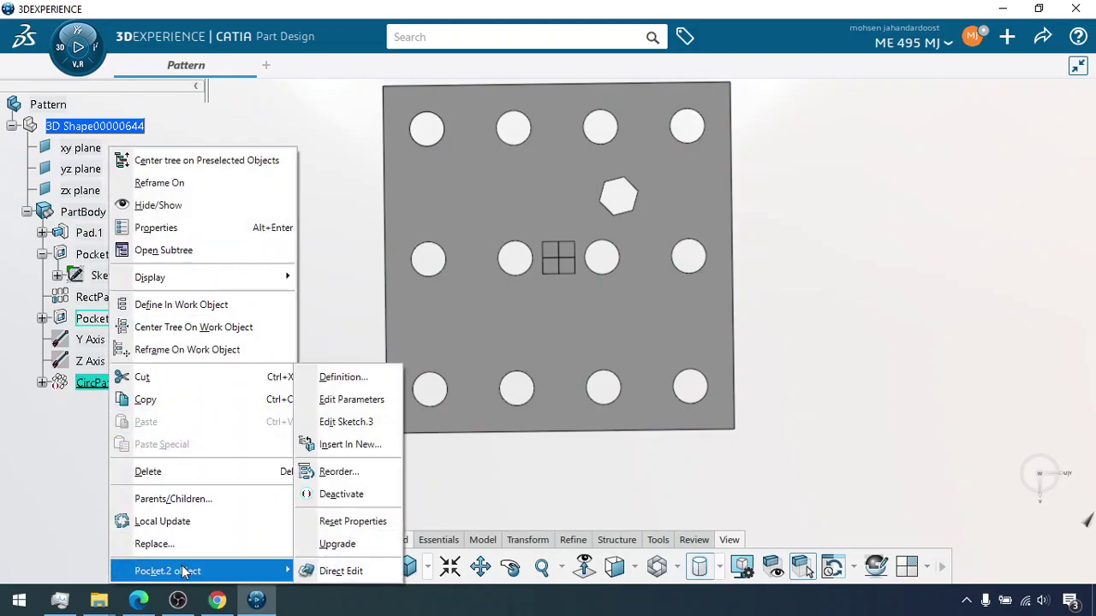
left_click(167, 207)
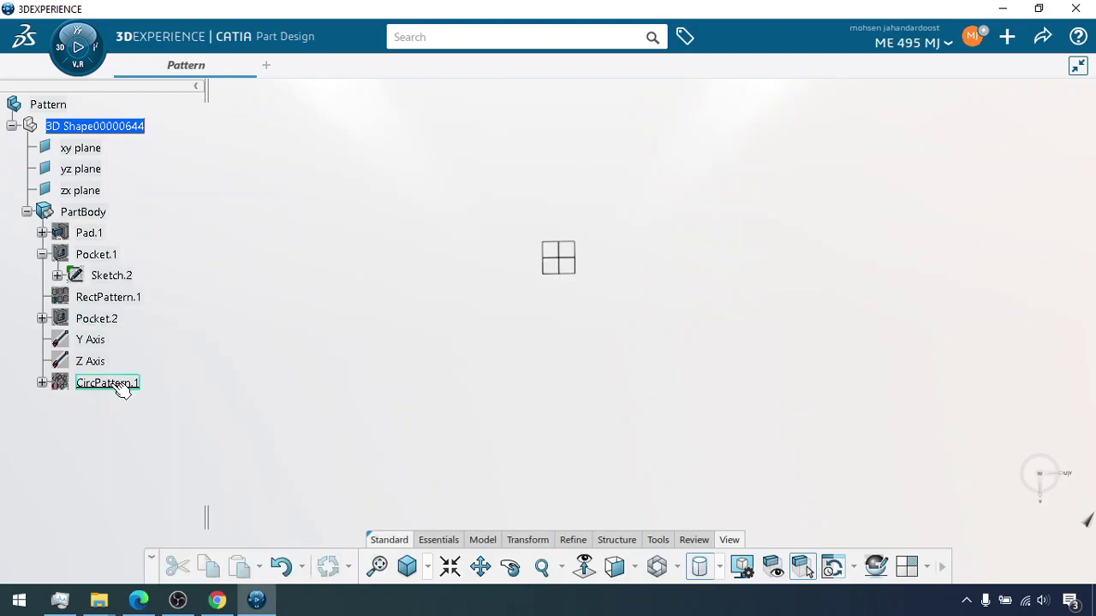
double_click(122, 387)
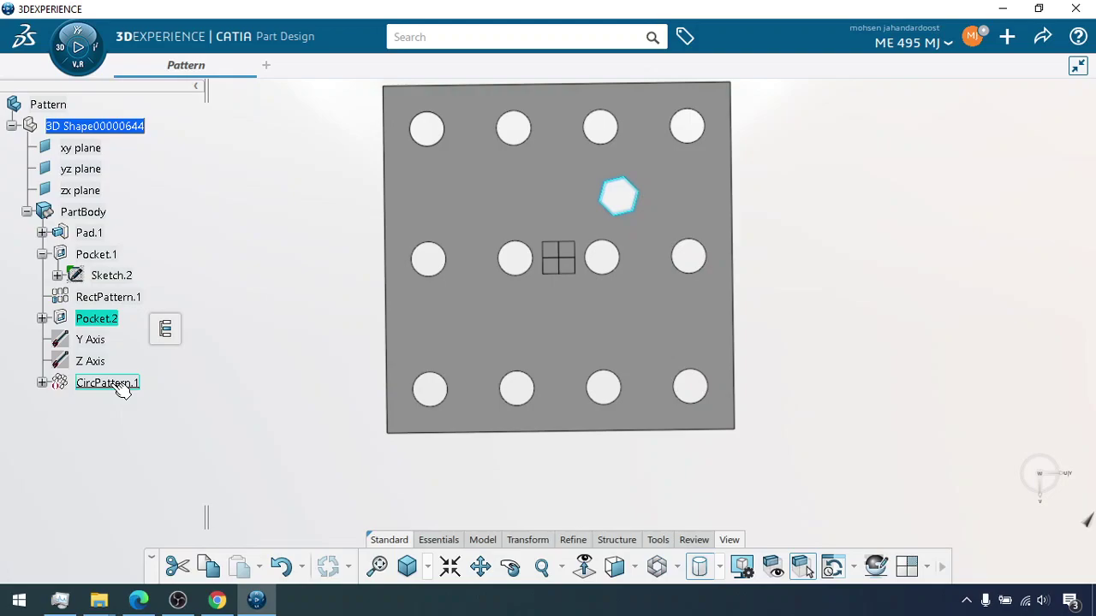
right_click(120, 387)
left_click(91, 318)
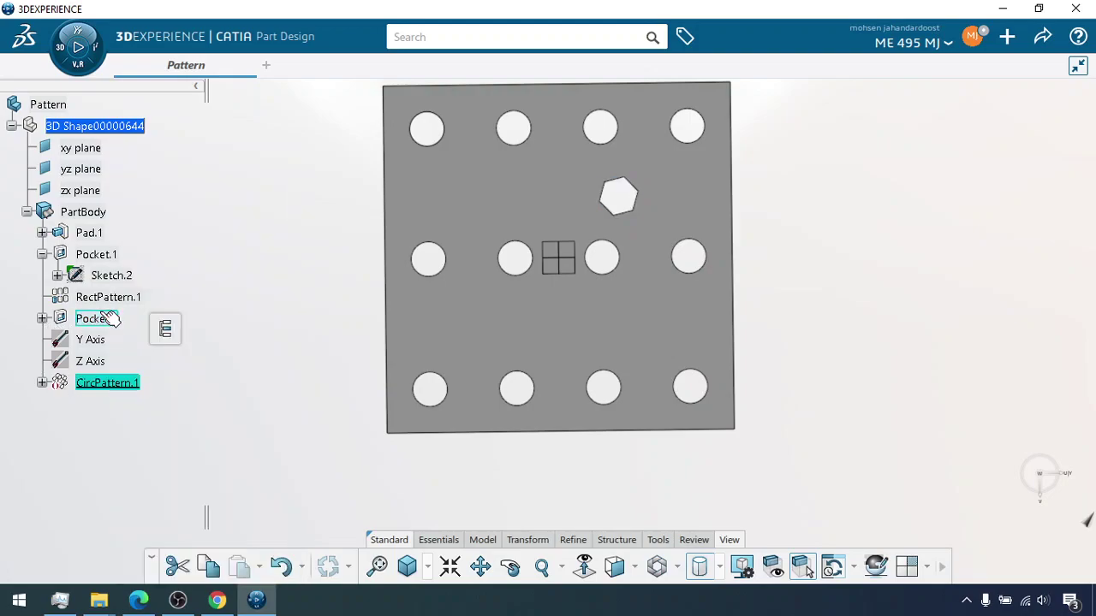
Deactivate the hexagonal pocket, Pocket.2, together with its aggregated elements.
right_click(96, 320)
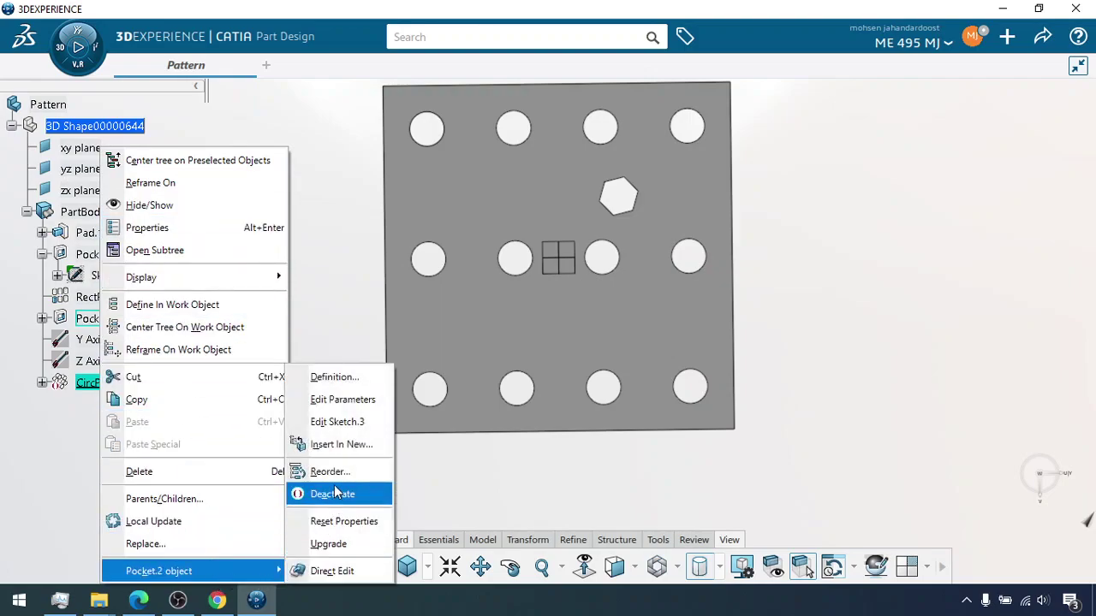
left_click(334, 494)
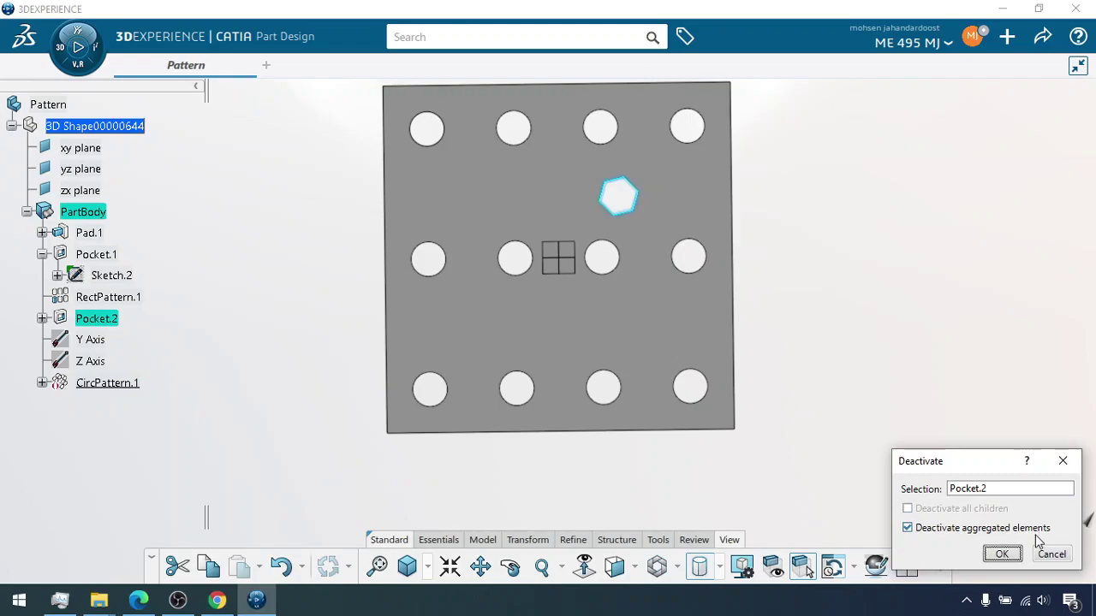
left_click(996, 560)
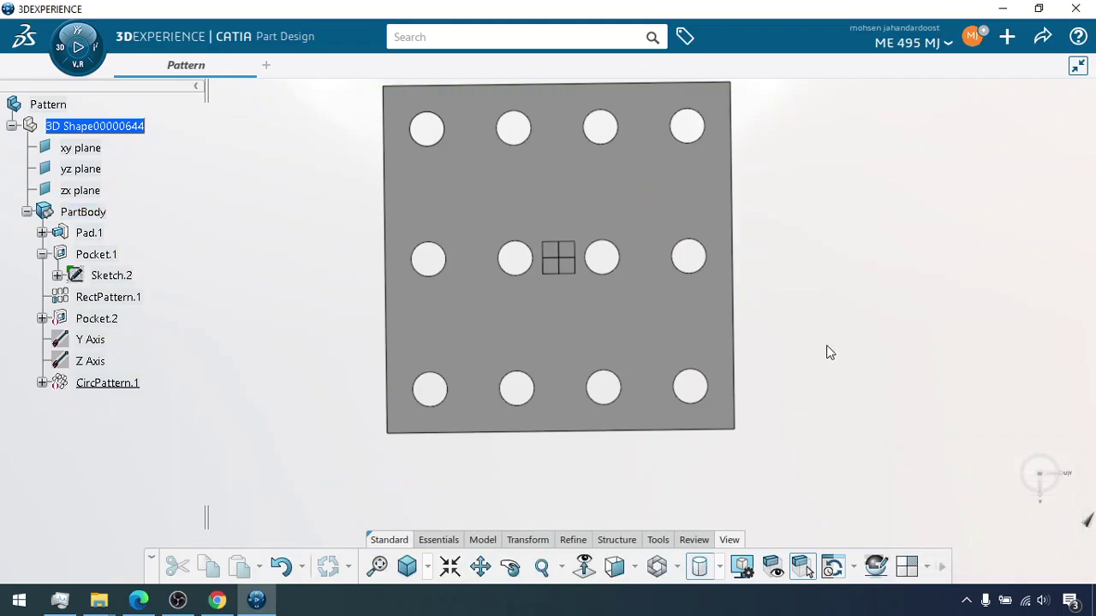
Open the rectangular pattern's definition, set its rotation angle to 15° and preview it.
right_click(105, 298)
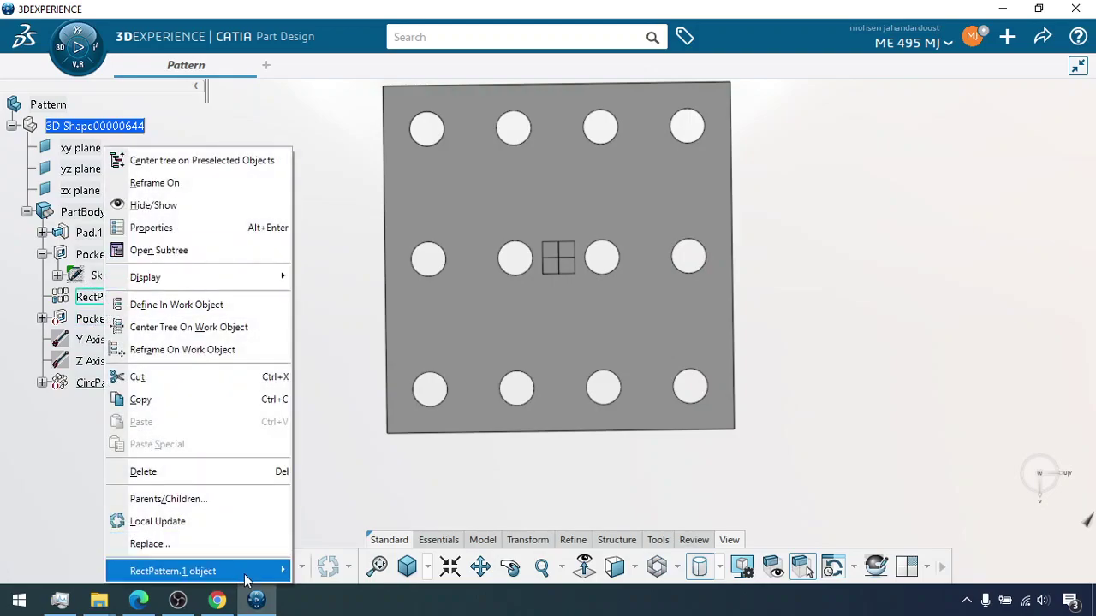
mouse_move(257, 571)
left_click(317, 364)
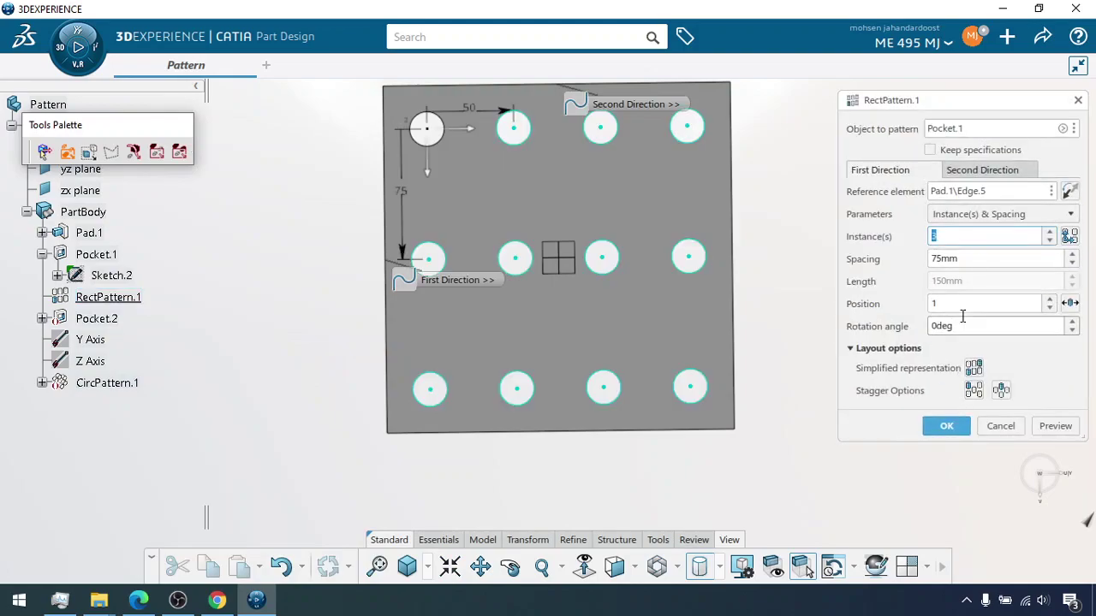
left_click(966, 330)
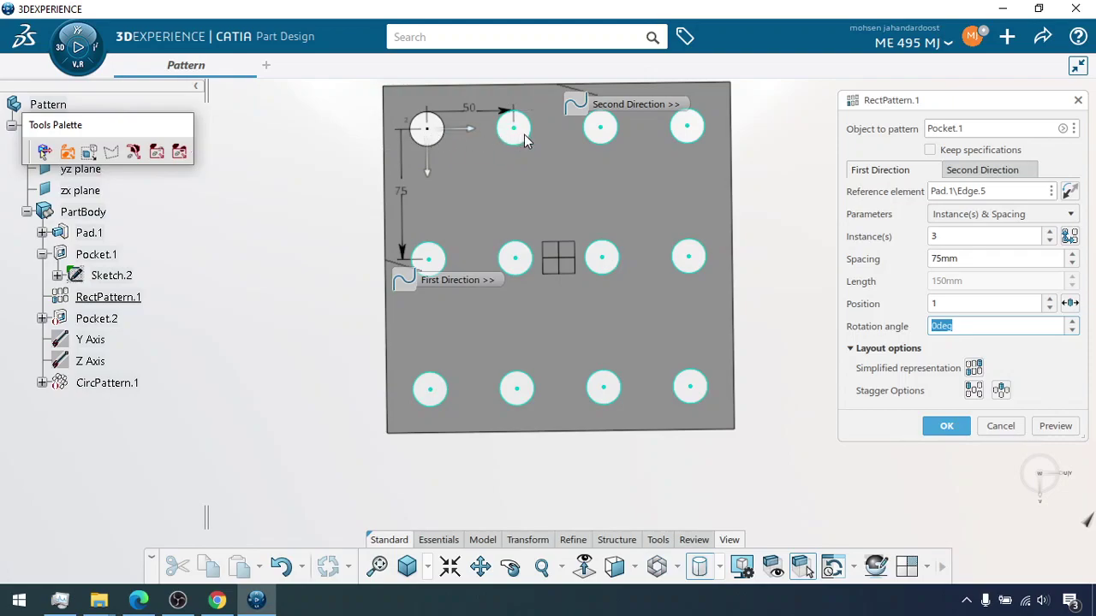
type("15")
left_click(1054, 426)
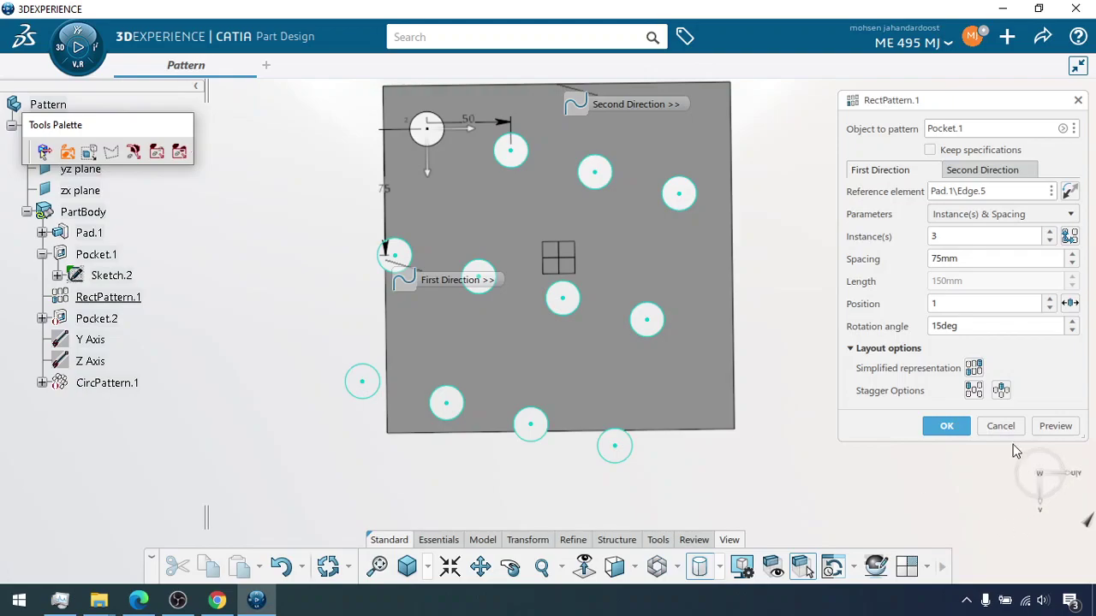
Set the rectangular pattern's rotation angle to 0° and preview it.
left_click_drag(973, 324, 883, 333)
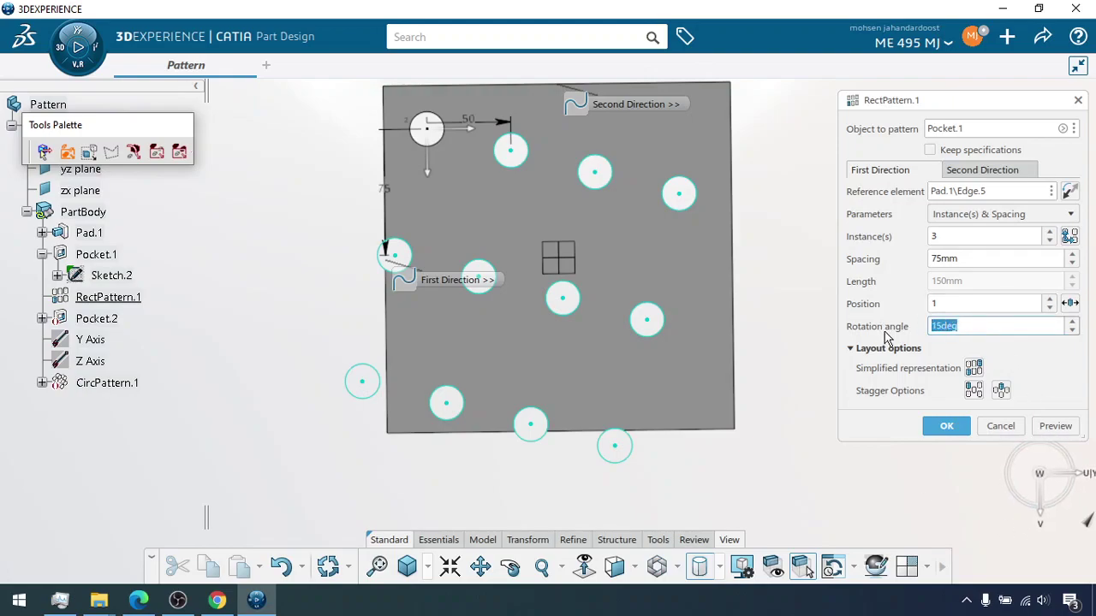
type("0")
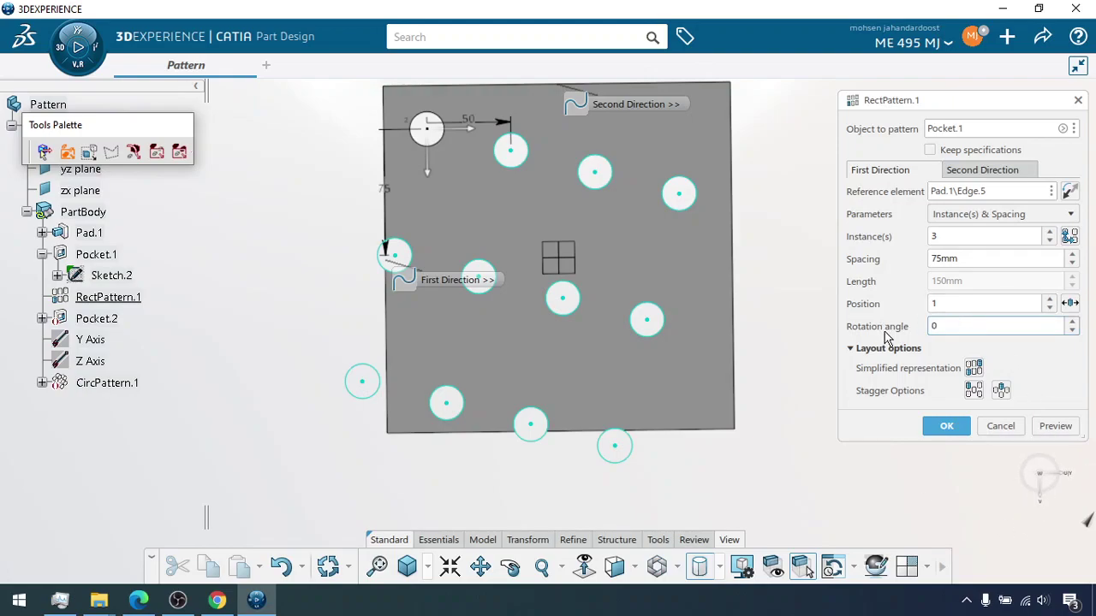
left_click(1057, 424)
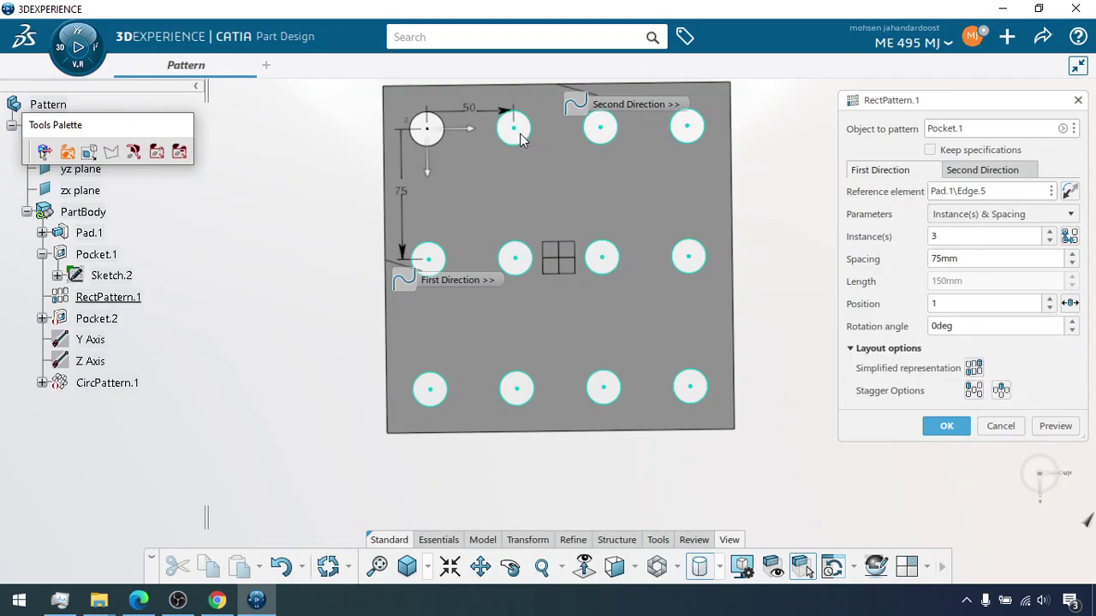
Enable the first stagger configuration for the rectangular pattern, with a 25 mm stagger step, and preview it.
left_click(975, 390)
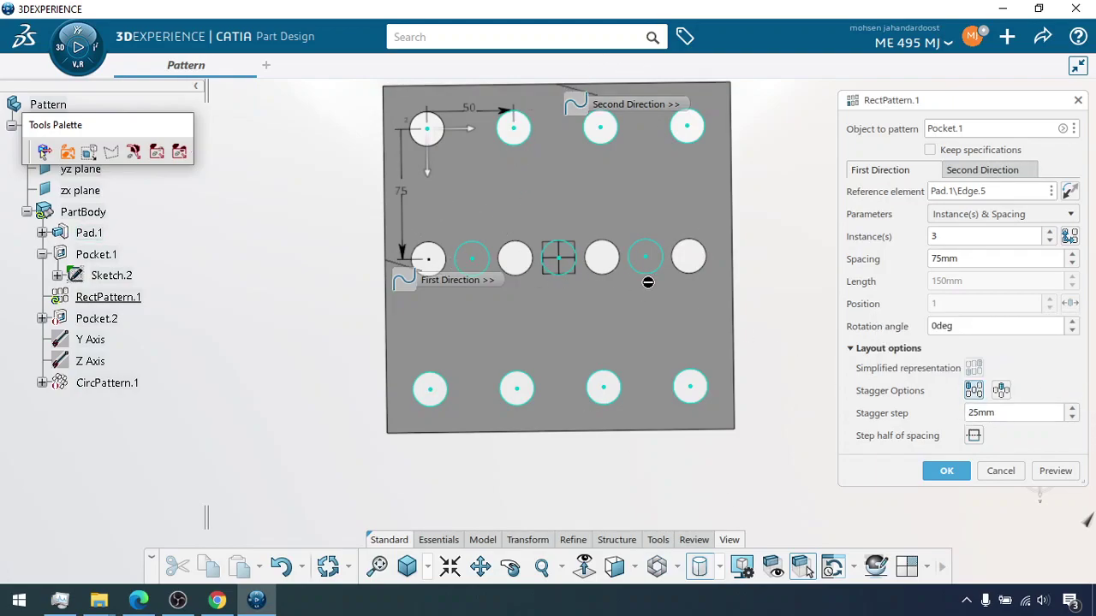
left_click(436, 280)
left_click(1062, 473)
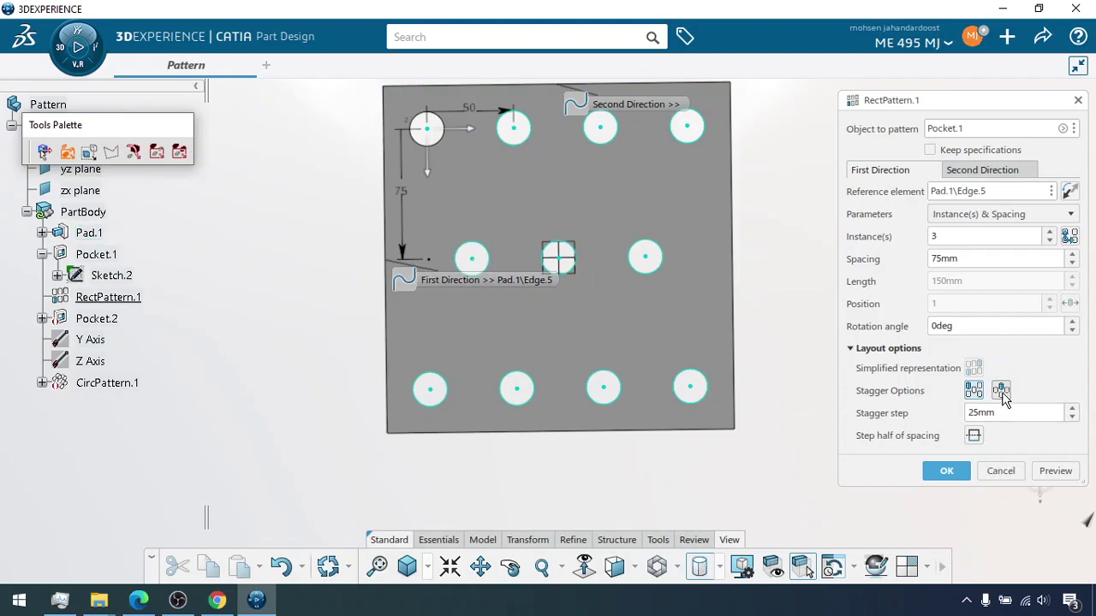
Try the second stagger configuration, with fewer instances in the reference row, and preview the pattern.
left_click(975, 392)
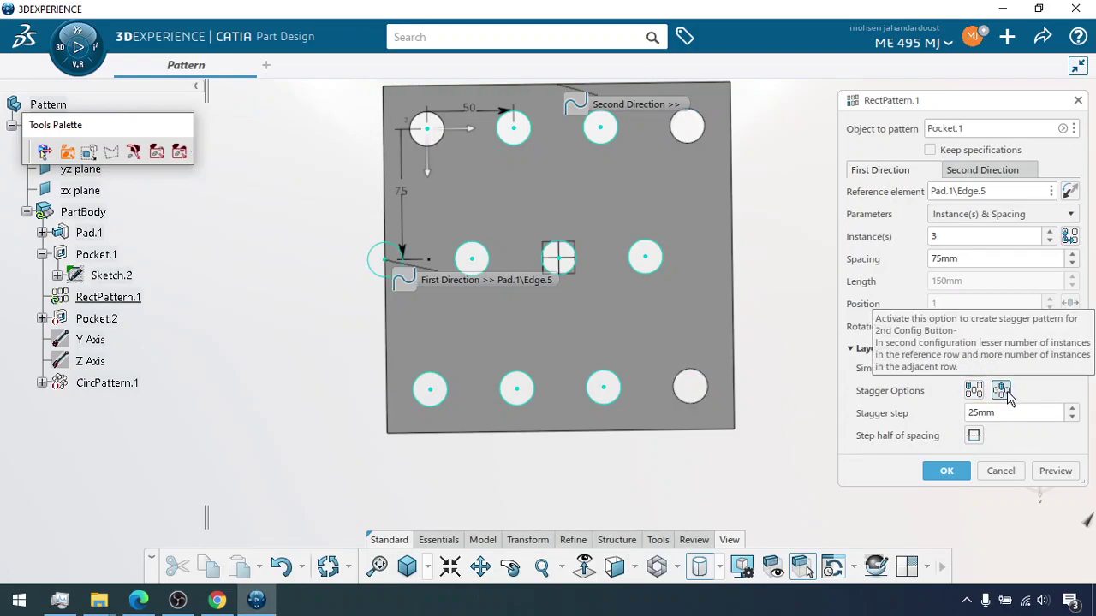
left_click(1001, 391)
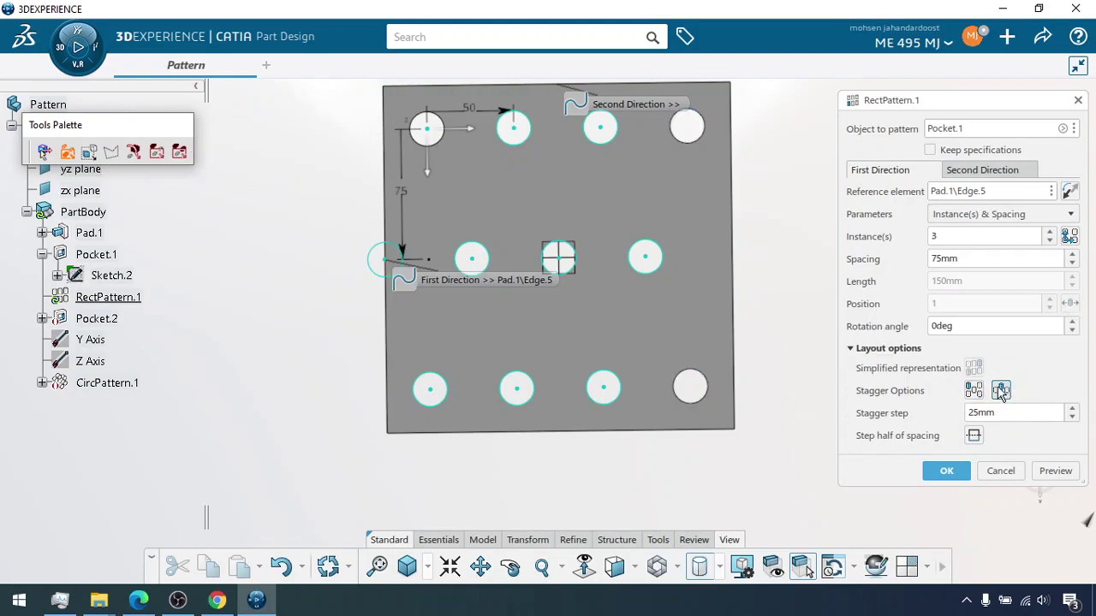
left_click(1055, 471)
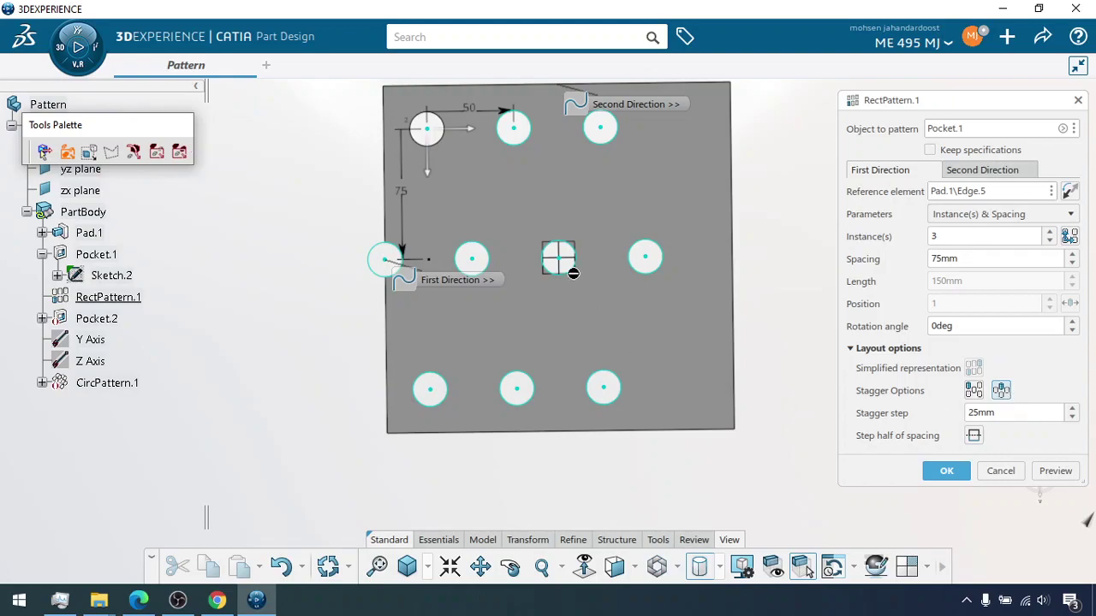
Switch the pattern back to the first stagger configuration, preview it and accept the definition.
left_click(974, 392)
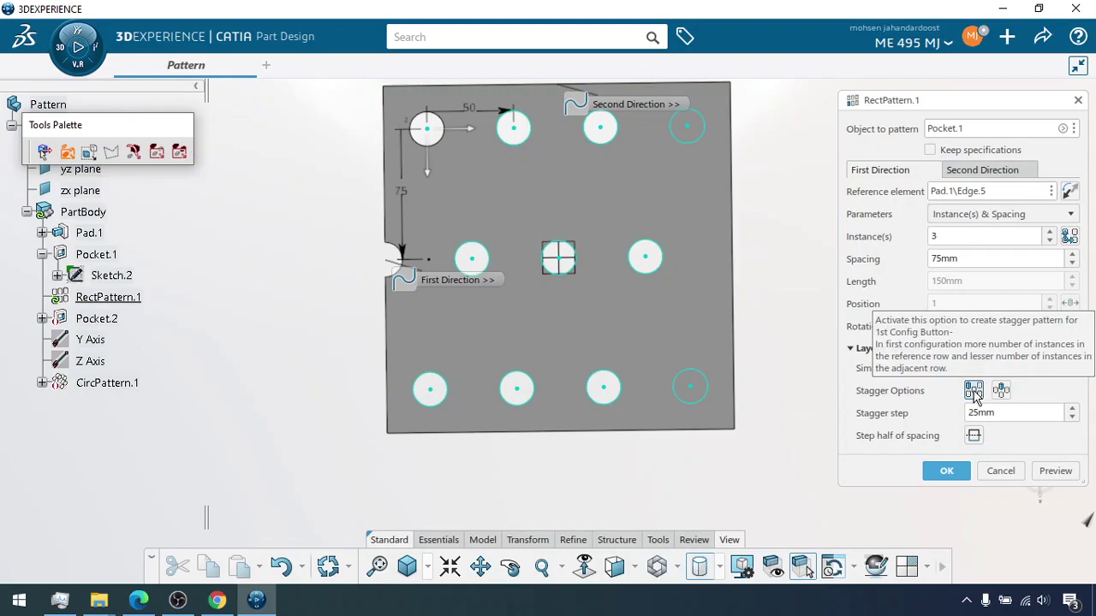
left_click(1055, 471)
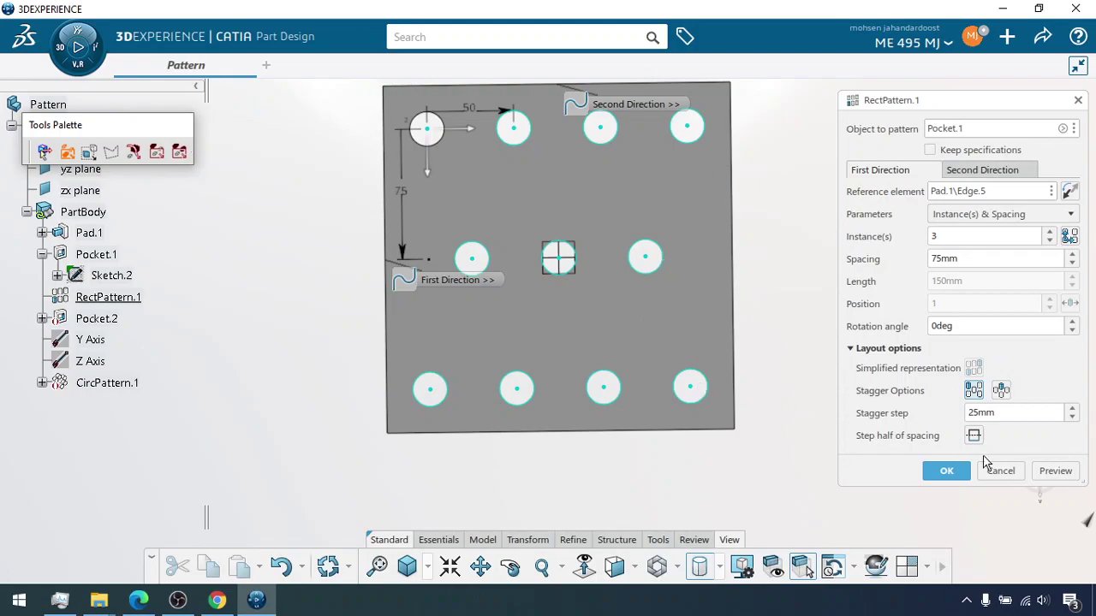
left_click(946, 470)
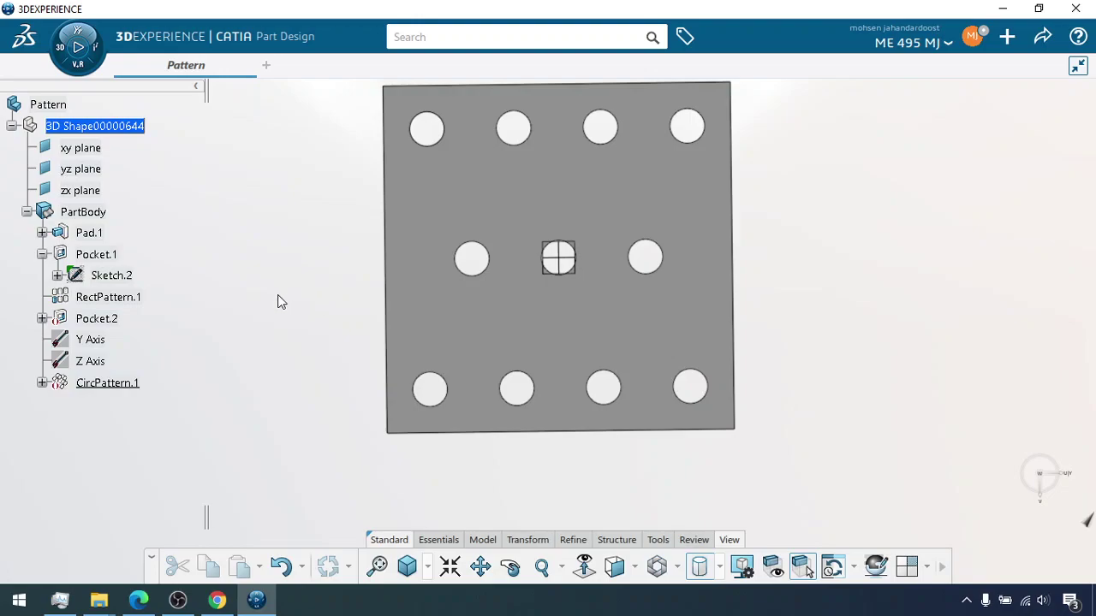
Reopen the rectangular pattern's definition, set the rotation angle to 15° and preview the rotated staggered layout.
right_click(95, 311)
left_click(96, 298)
right_click(95, 298)
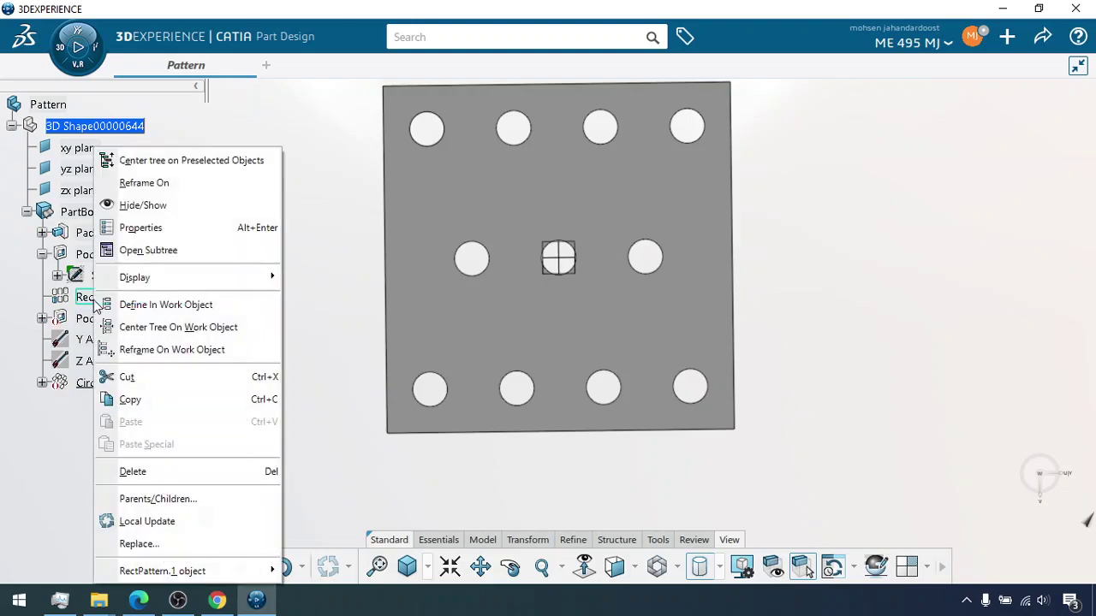
mouse_move(171, 571)
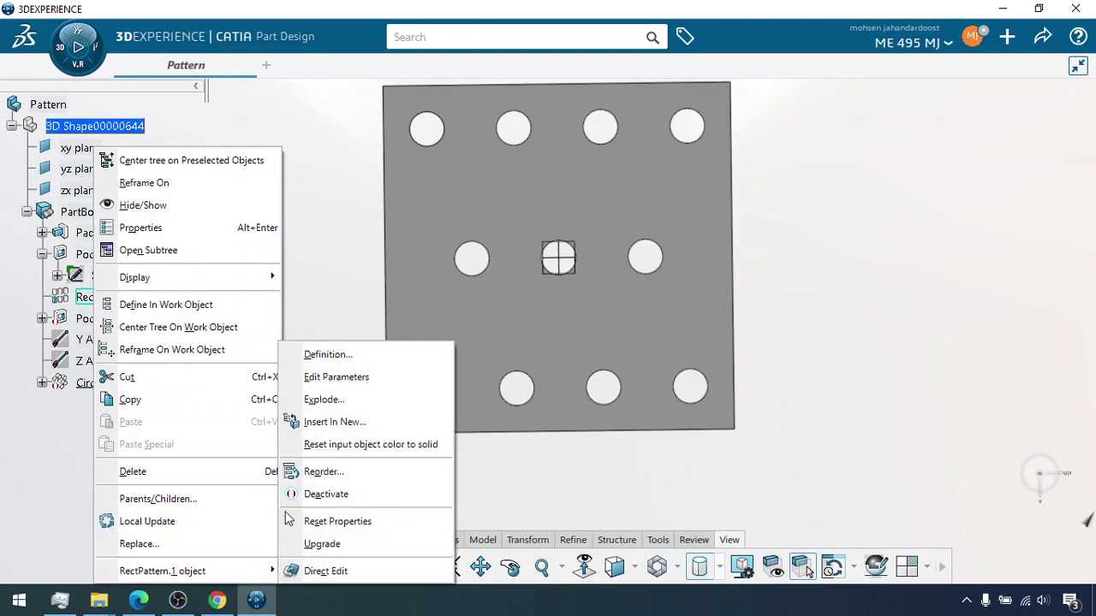
left_click(325, 354)
left_click_drag(956, 326, 918, 332)
type("15")
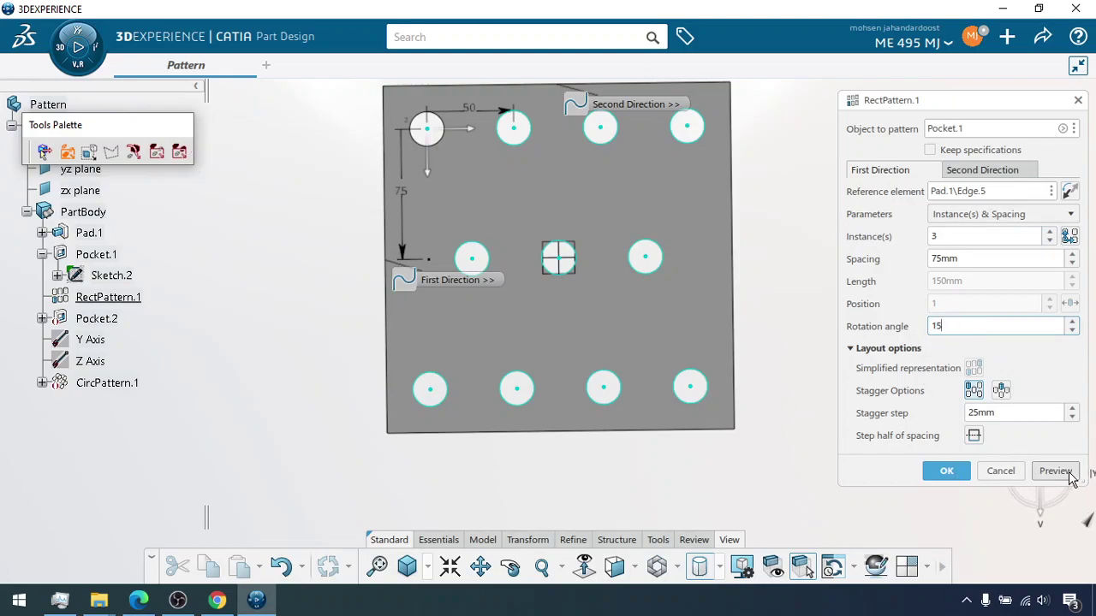
left_click(1058, 472)
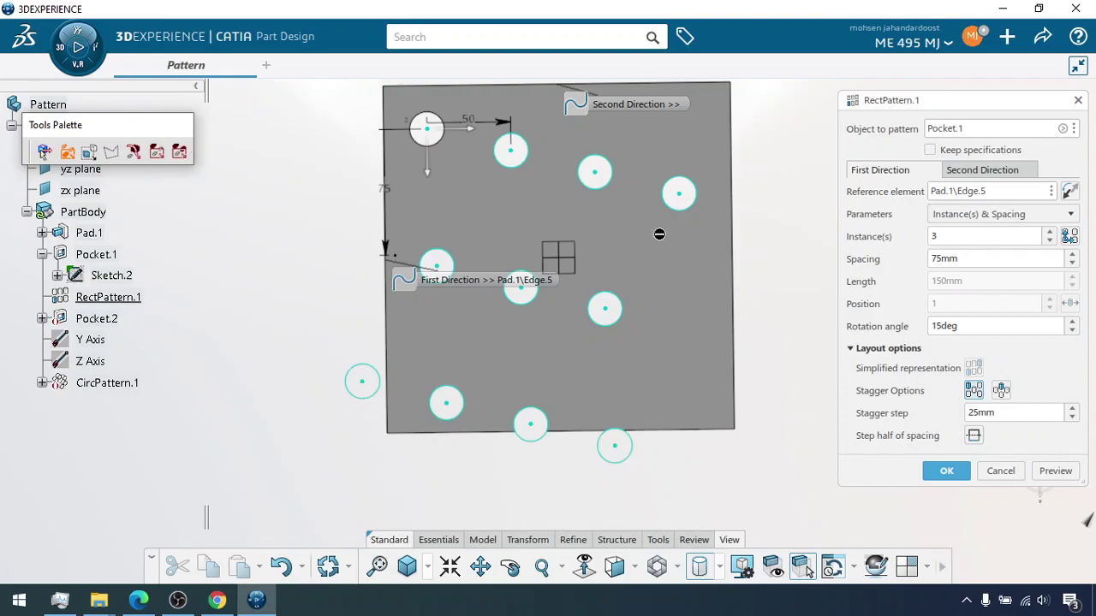
Reset the staggered pattern's rotation angle to 0°, preview it and accept the definition.
left_click(1062, 472)
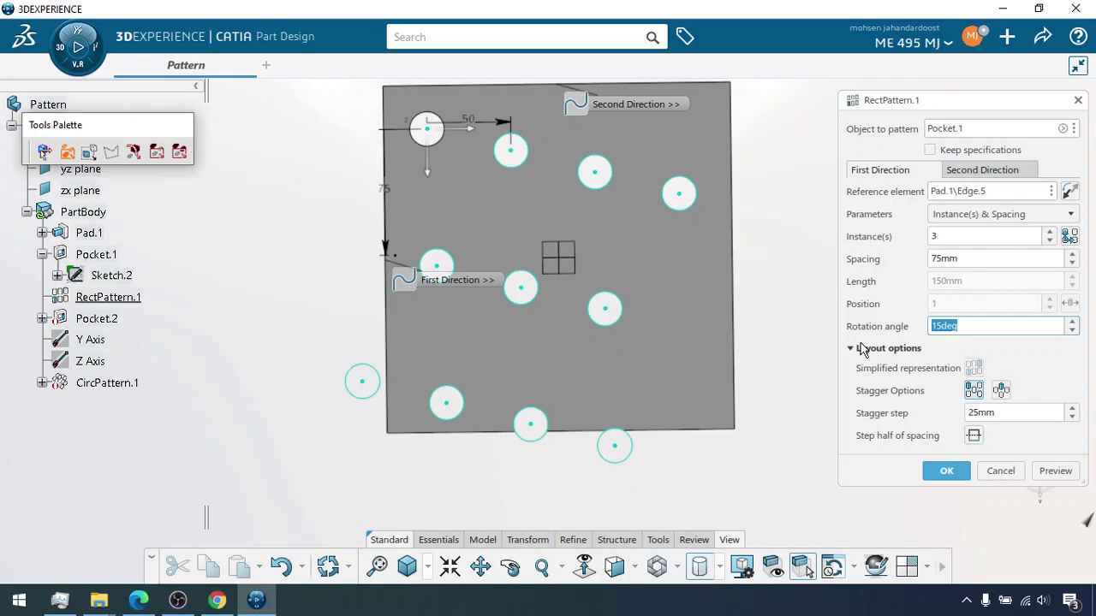
left_click(1051, 472)
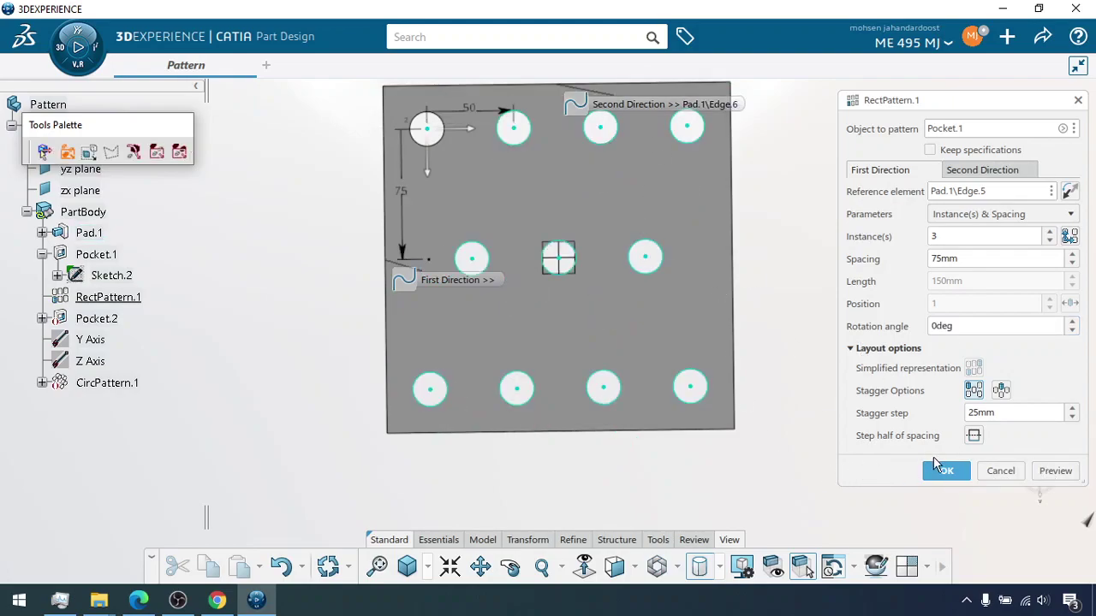
left_click(957, 470)
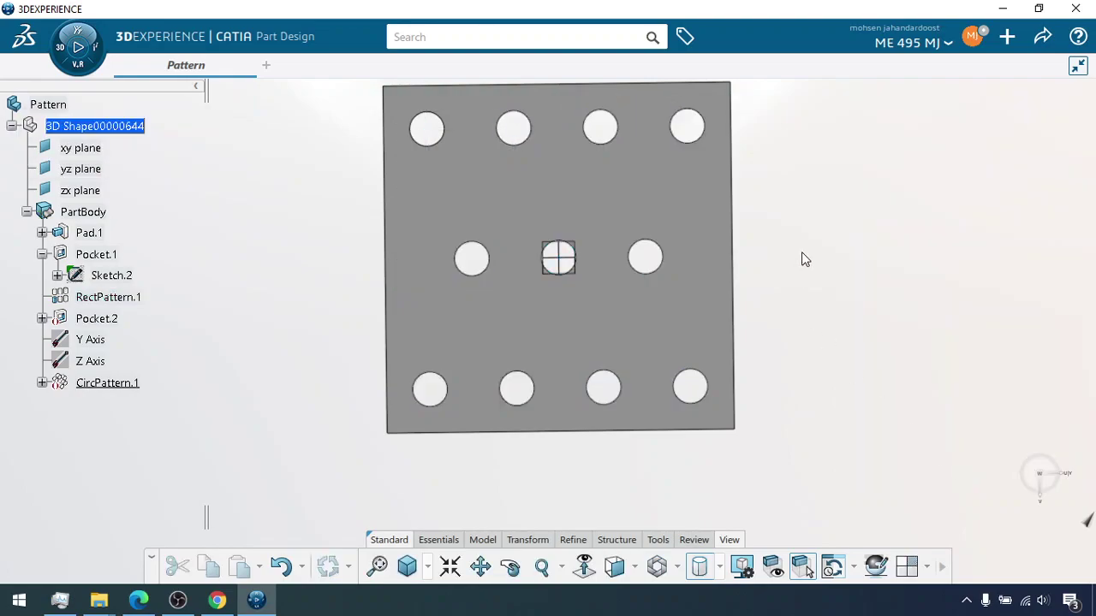
Reactivate the hexagonal pocket, Pocket.2, together with all its children.
right_click(130, 393)
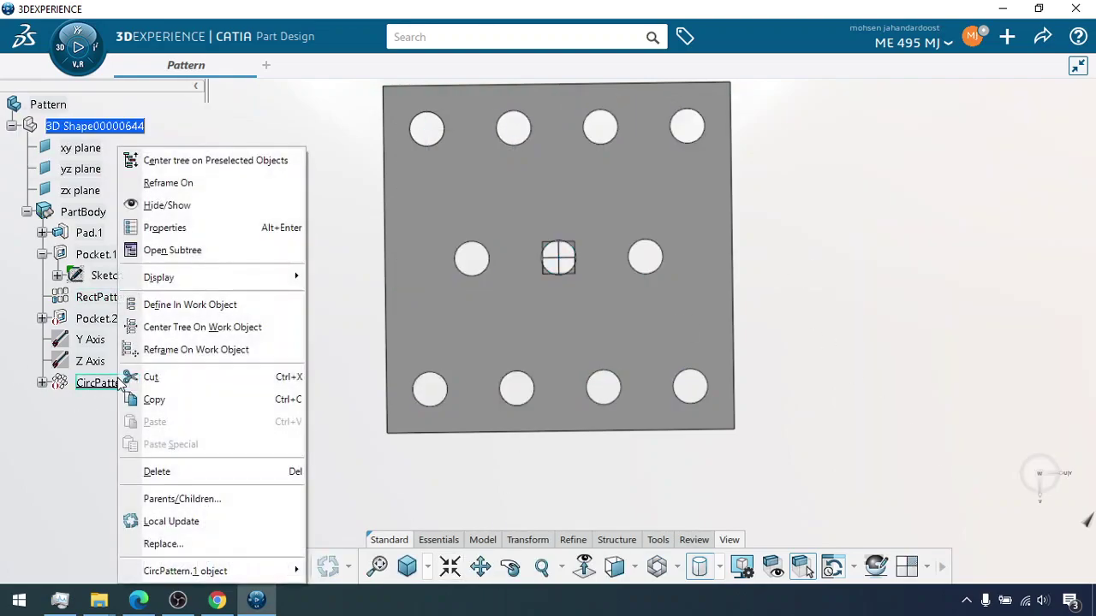
left_click(109, 317)
right_click(109, 316)
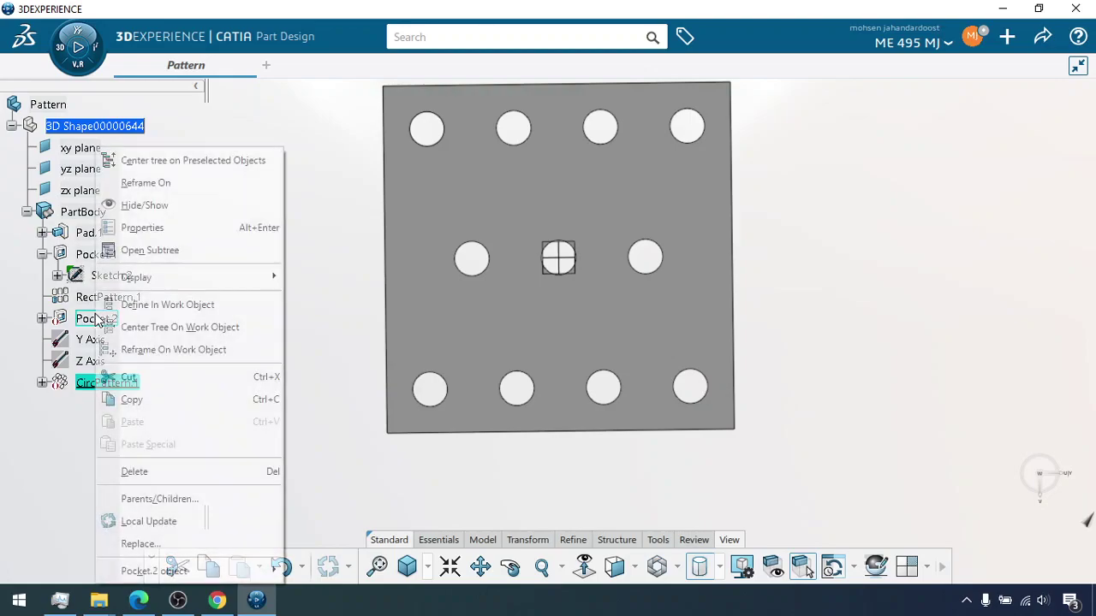
mouse_move(220, 577)
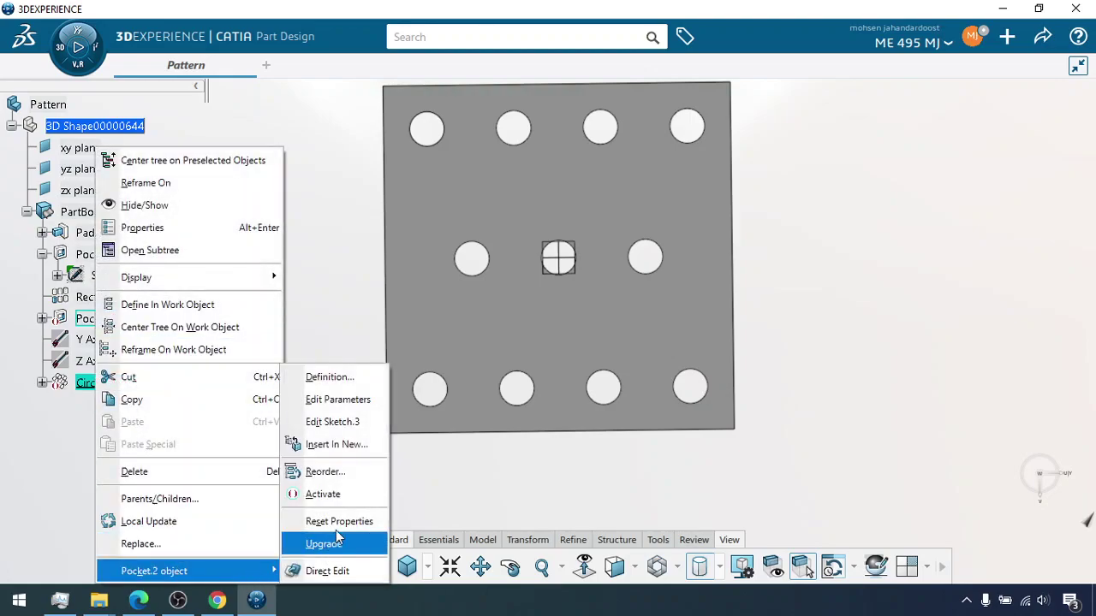
left_click(322, 494)
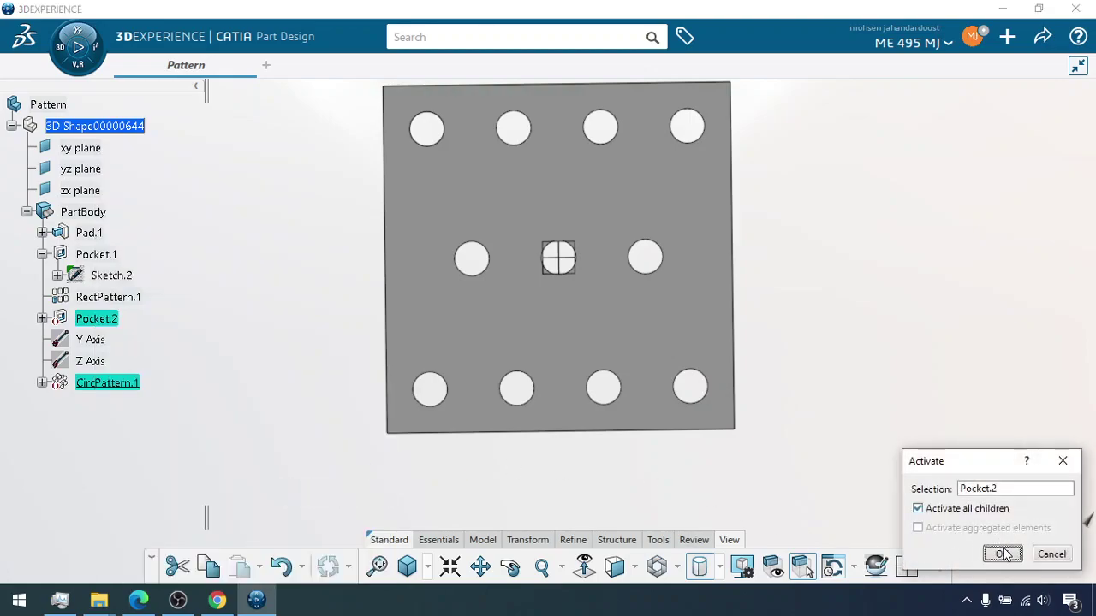
left_click(1002, 555)
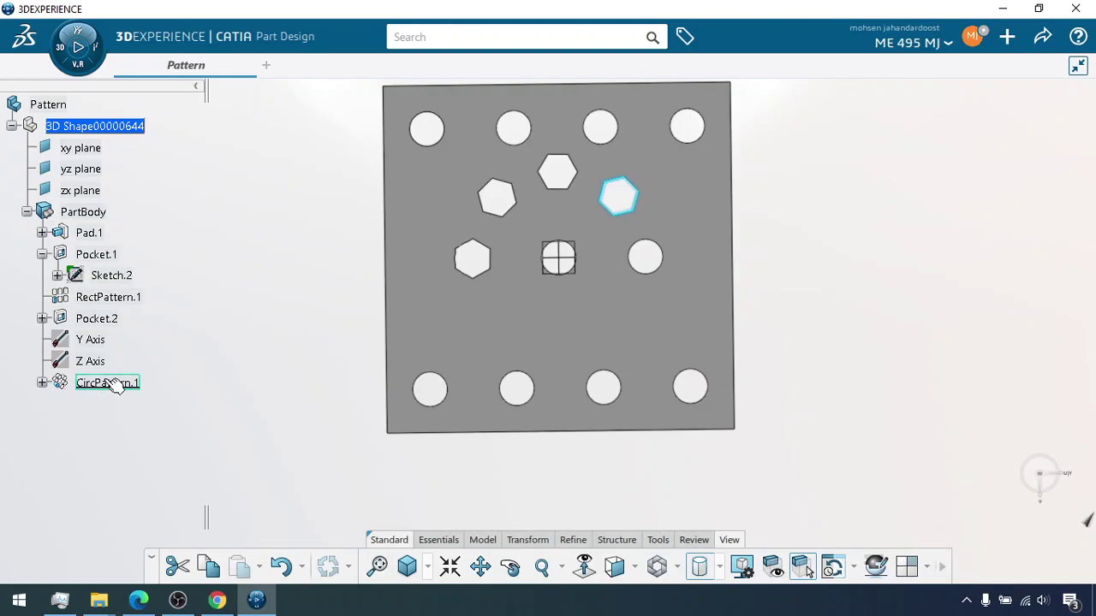
Examine the circular and hexagonal pockets on the block from several angles, including the isometric view.
left_click(527, 569)
left_click_drag(707, 433, 773, 452)
left_click(511, 569)
left_click_drag(489, 514, 438, 306)
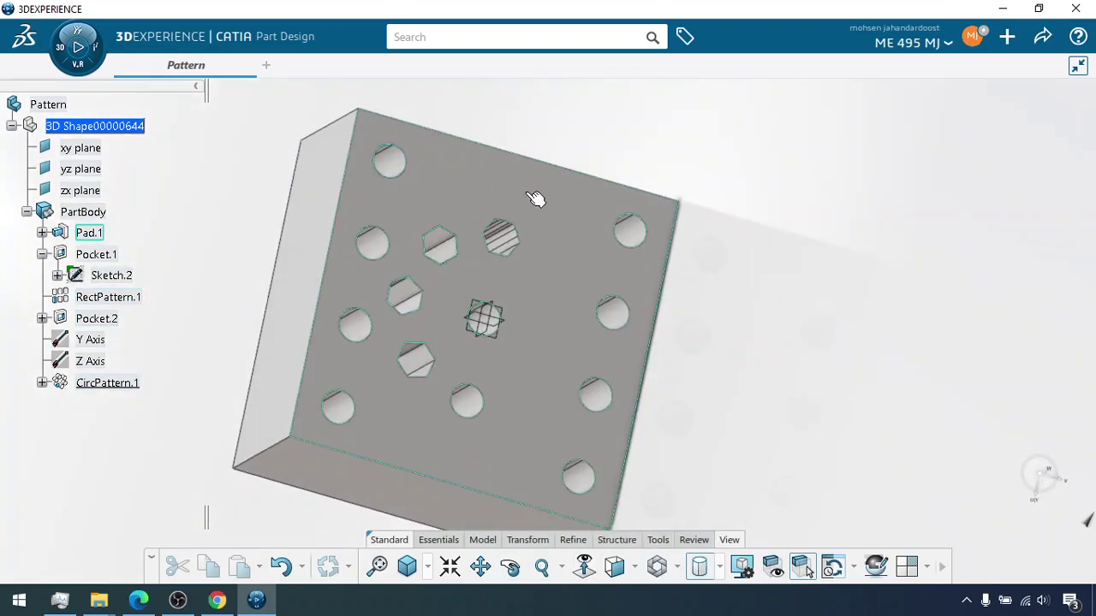
left_click(510, 567)
left_click_drag(300, 391, 765, 139)
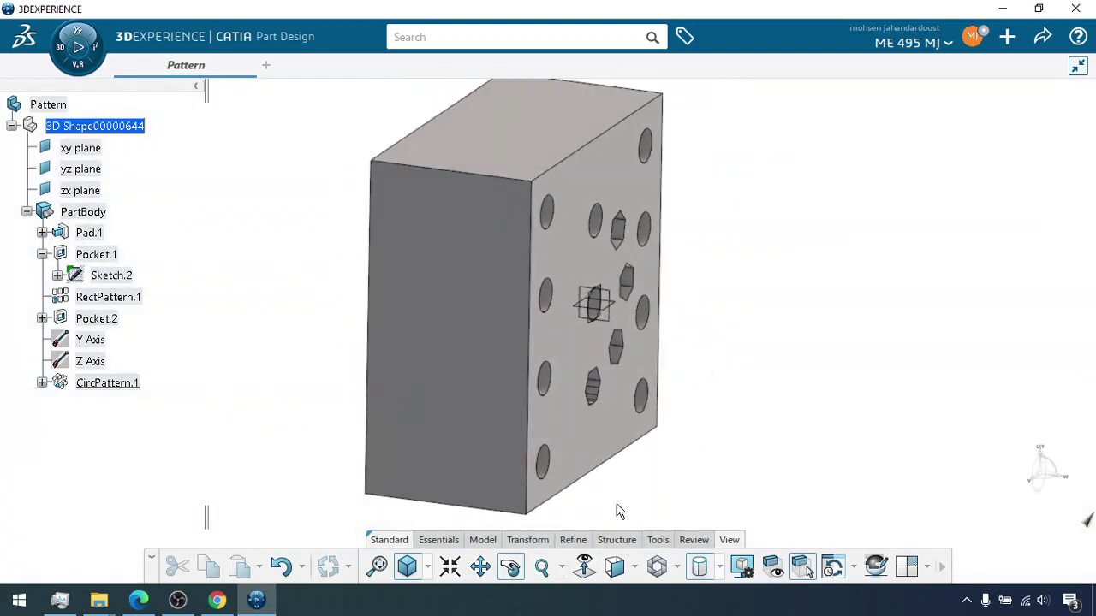
left_click(589, 466)
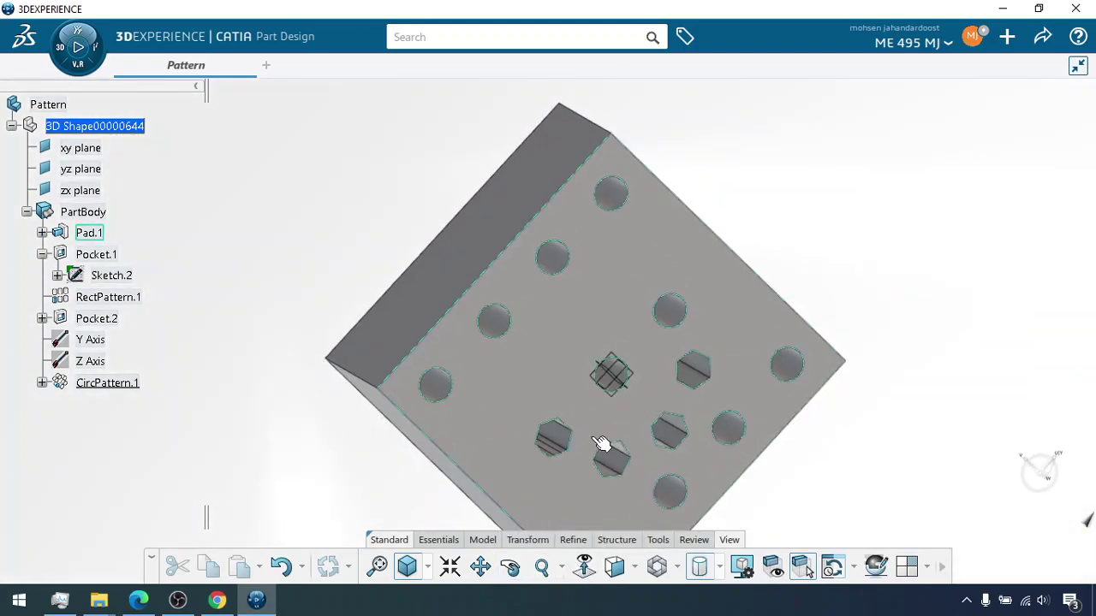
left_click(635, 566)
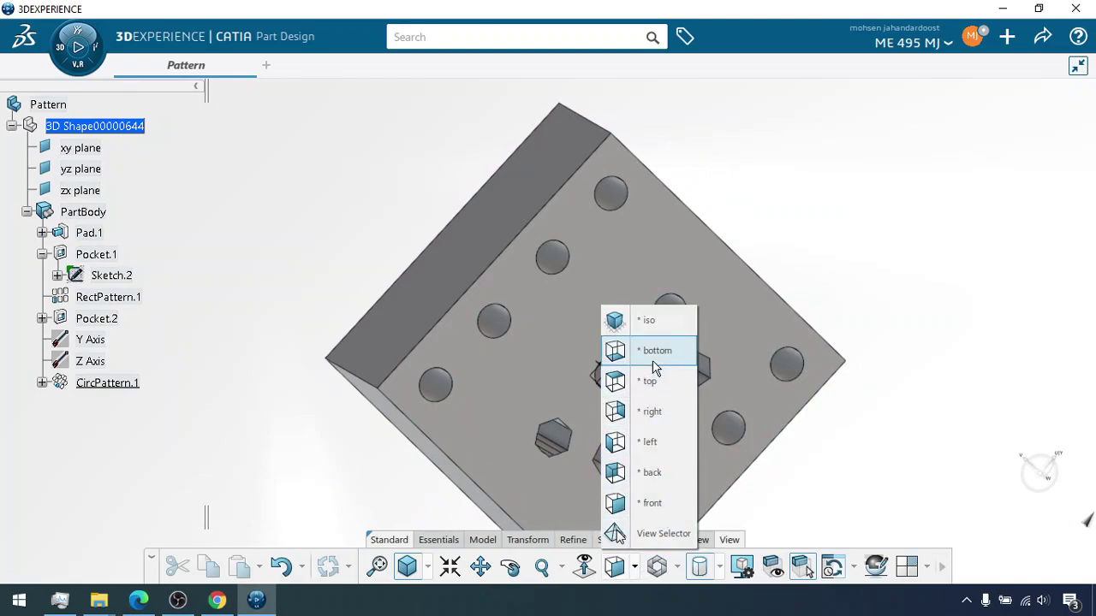
left_click(642, 323)
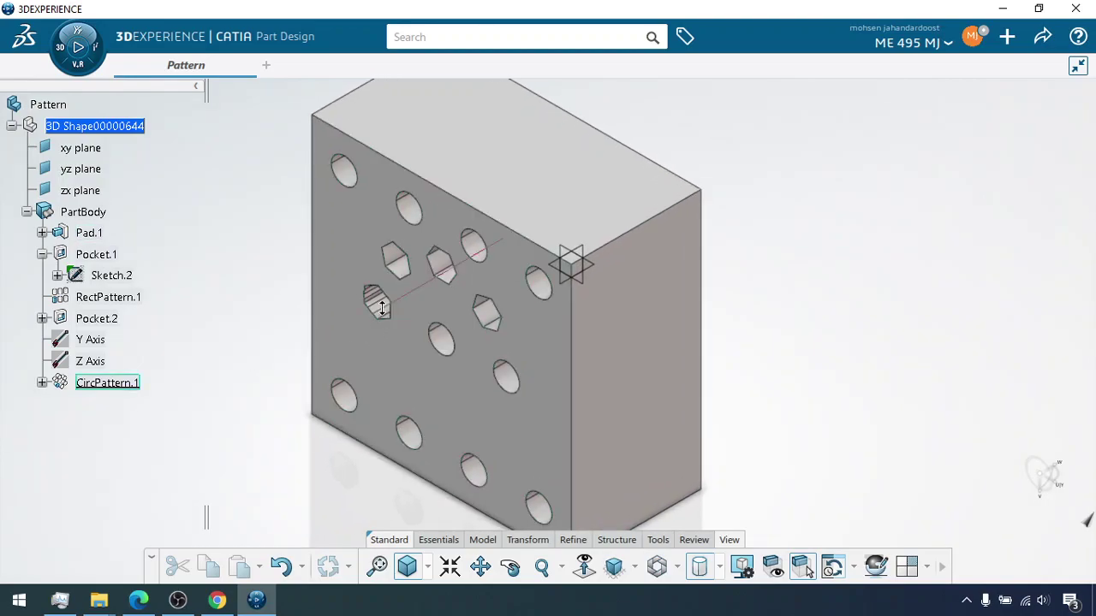
scroll(376, 301, "up", 3)
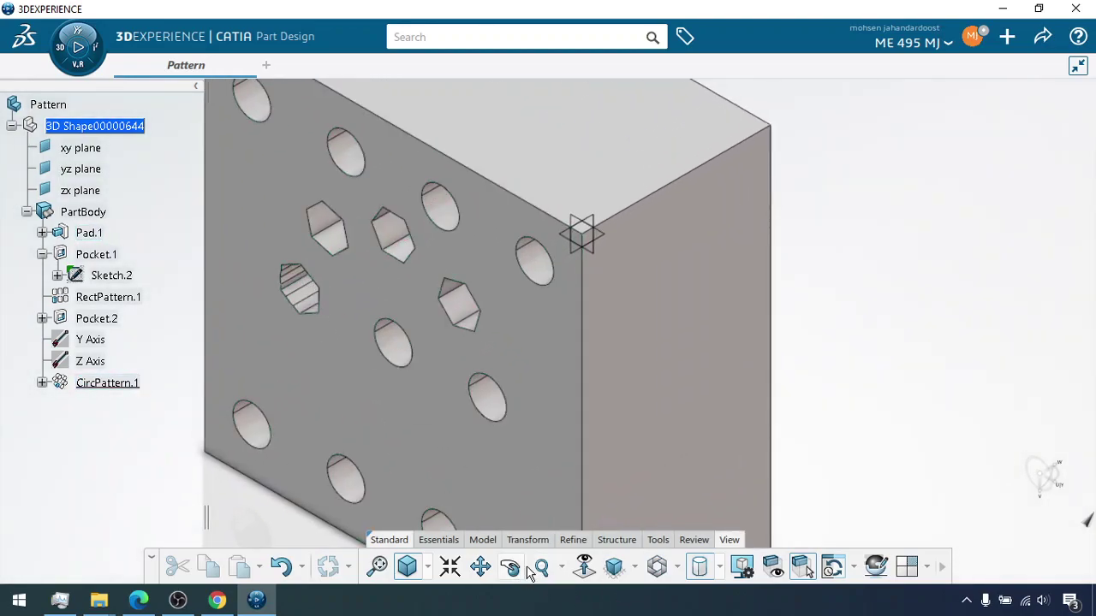
left_click(510, 567)
left_click_drag(453, 409, 392, 259)
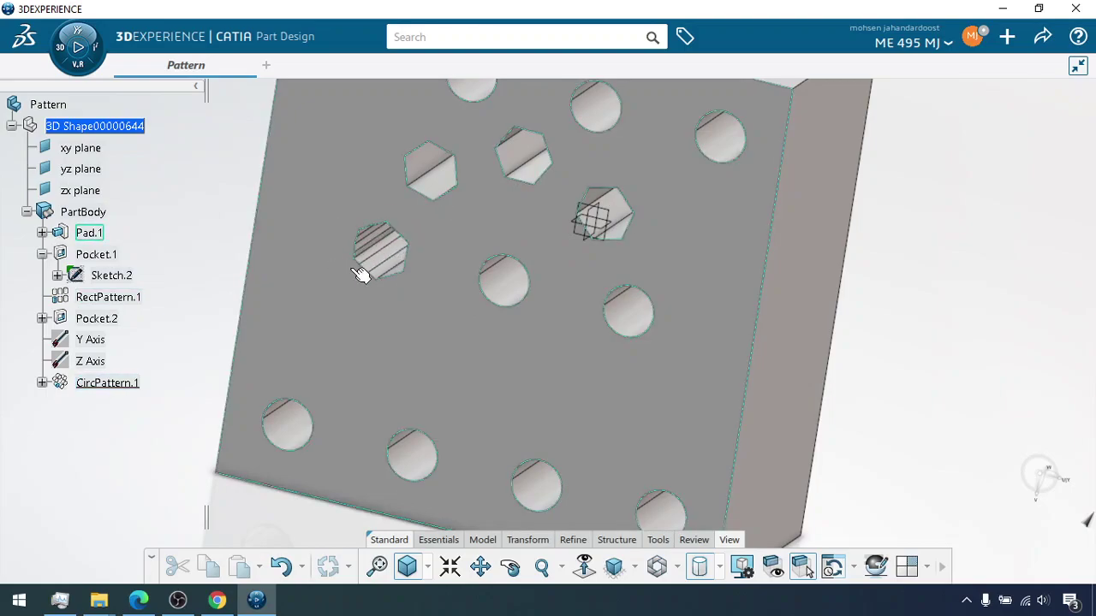
Expand Sketch.2 under Pocket.1 and open that sketch for editing.
right_click(90, 278)
left_click(45, 279)
left_click(57, 275)
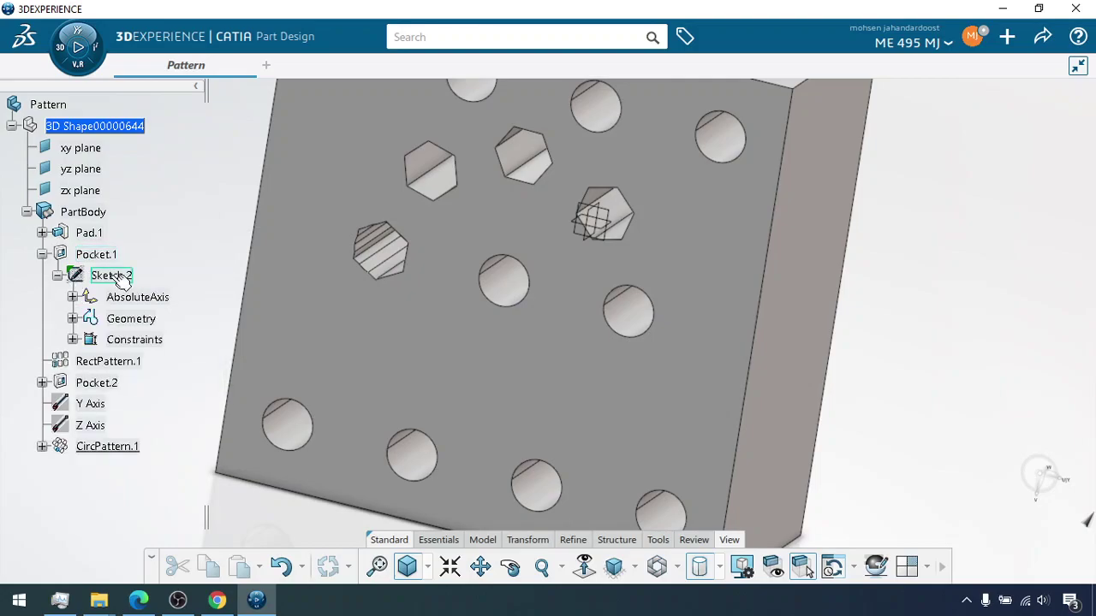
right_click(120, 280)
mouse_move(299, 572)
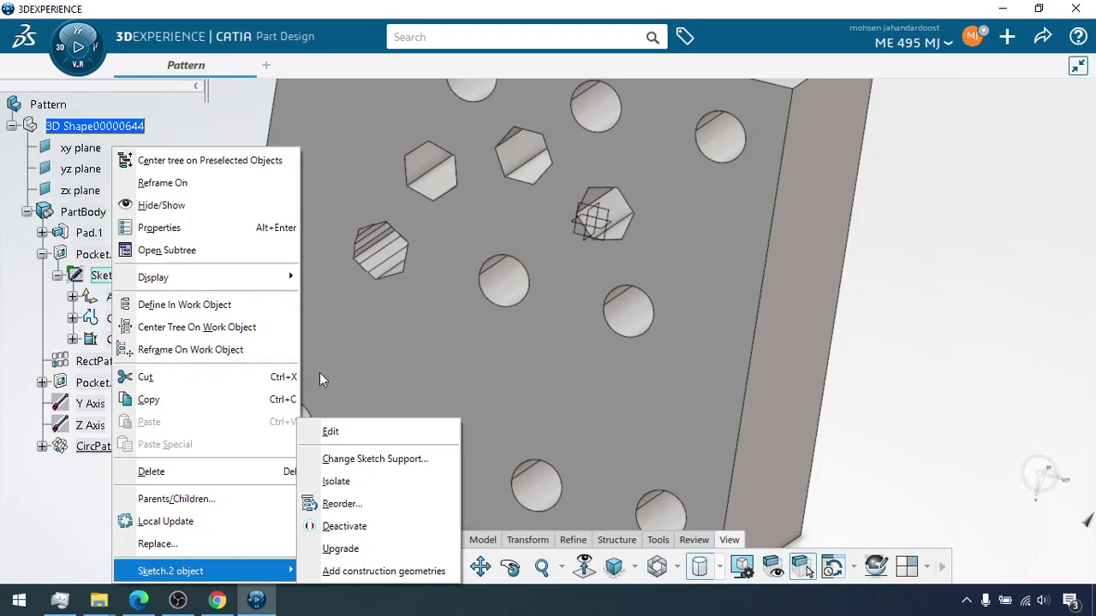
left_click(355, 433)
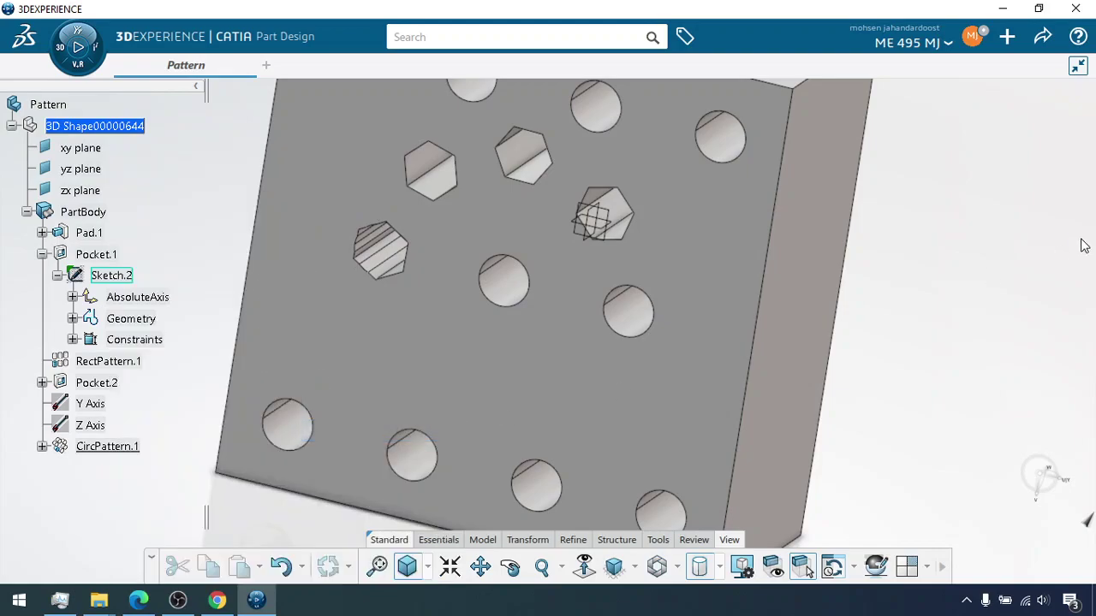